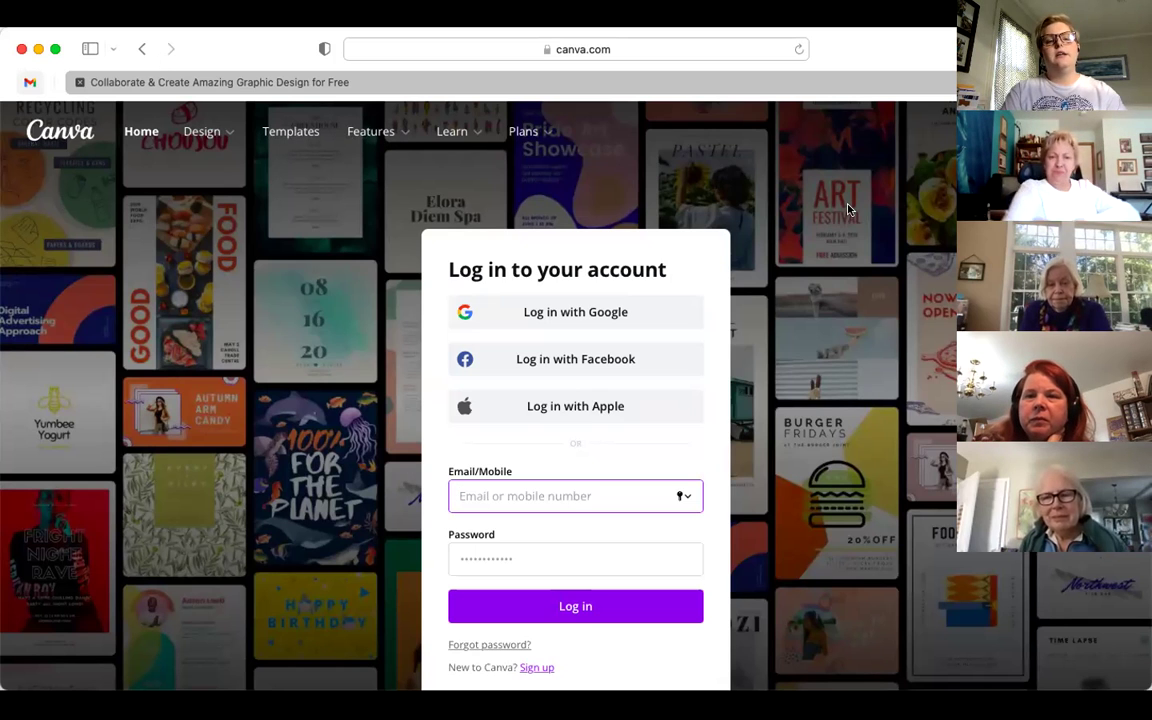
# - Maximize the browser and log in to Canva with the saved account's email and password
pyautogui.click(54, 50)
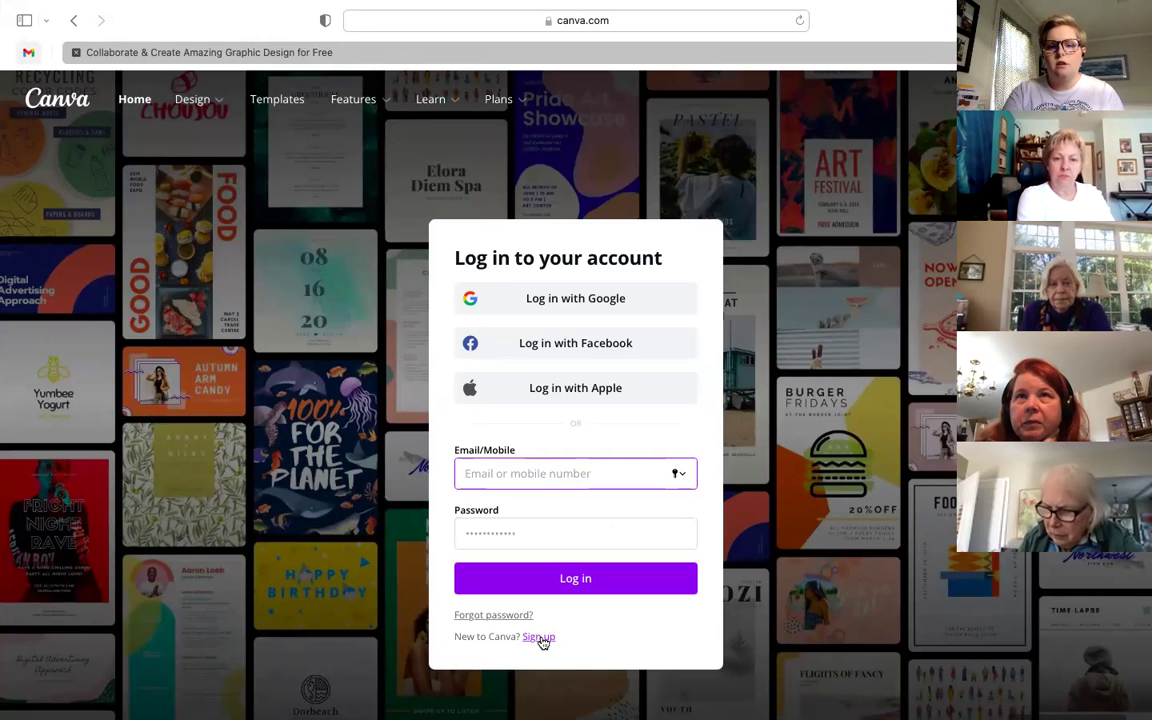
pyautogui.click(458, 473)
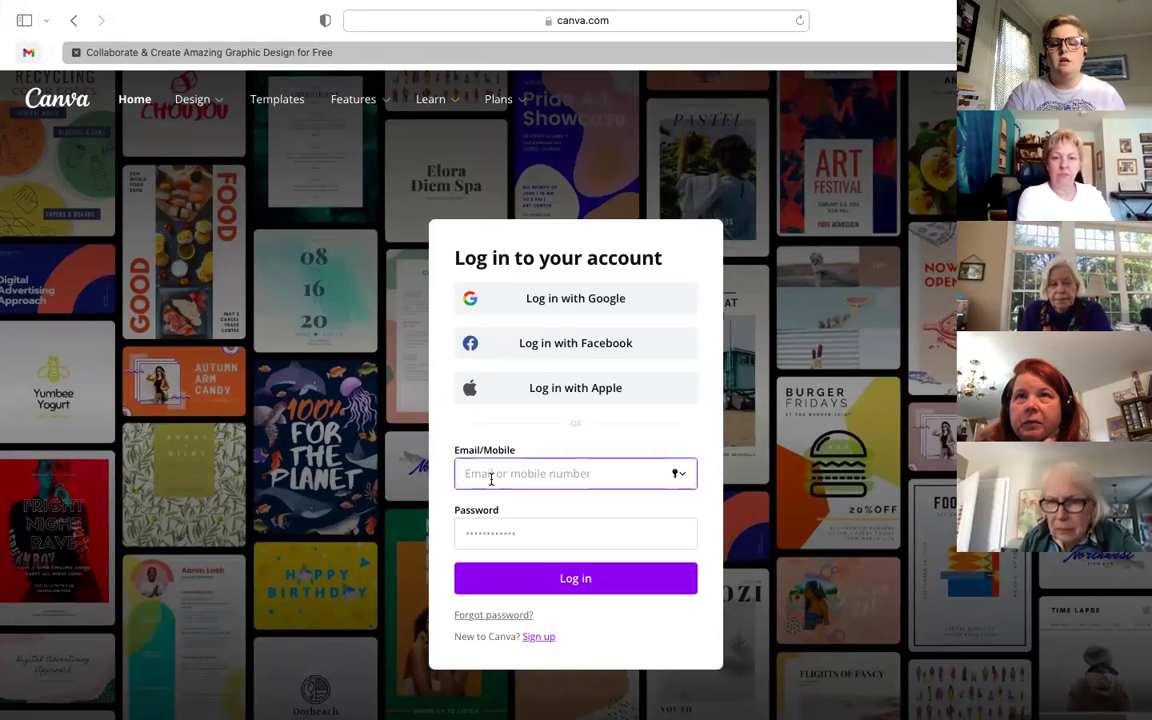
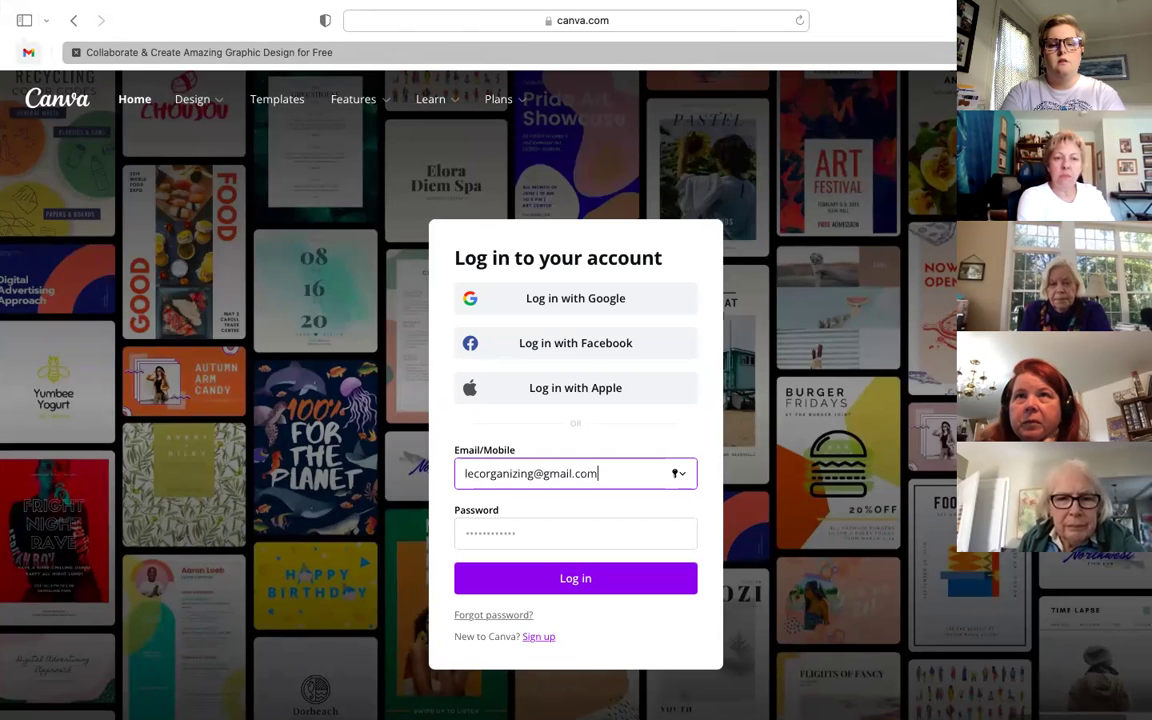
pyautogui.press('Tab')
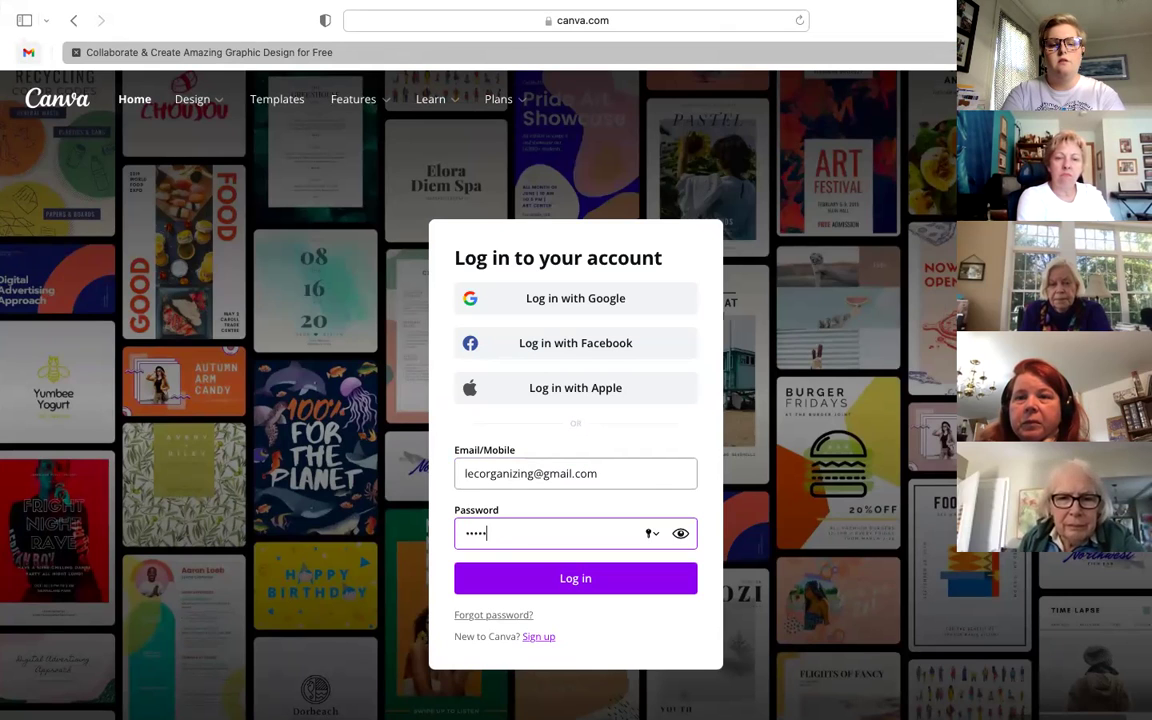
pyautogui.write('••••••••••••')
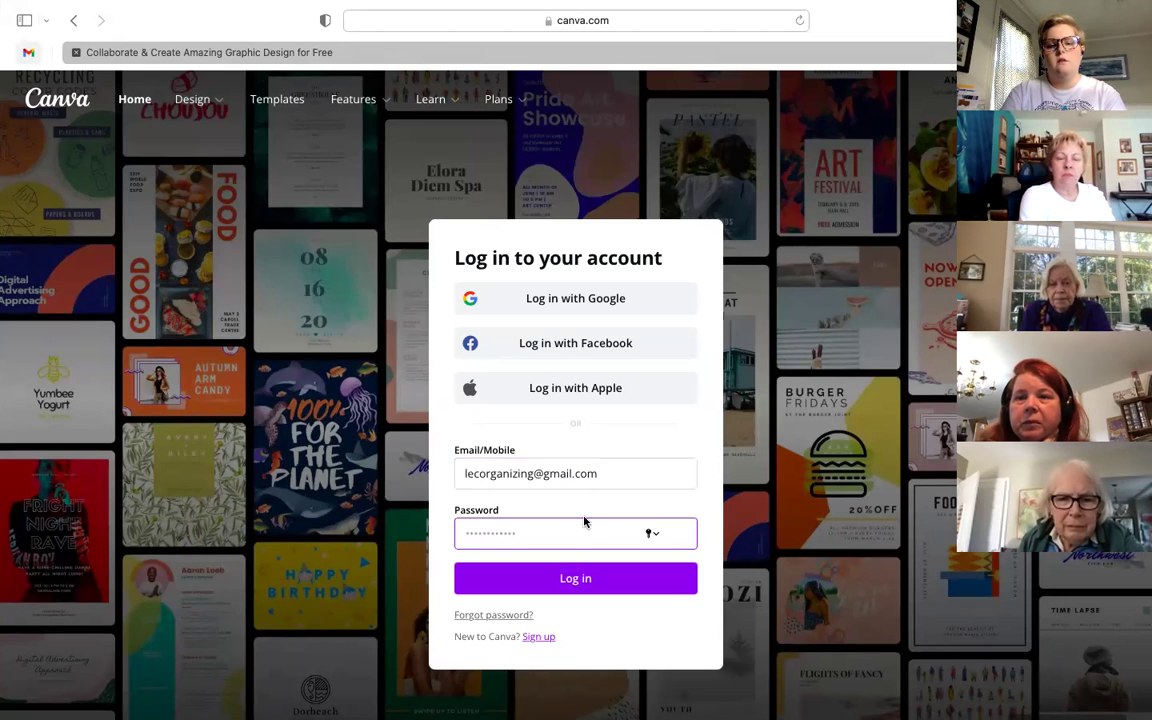
pyautogui.click(651, 534)
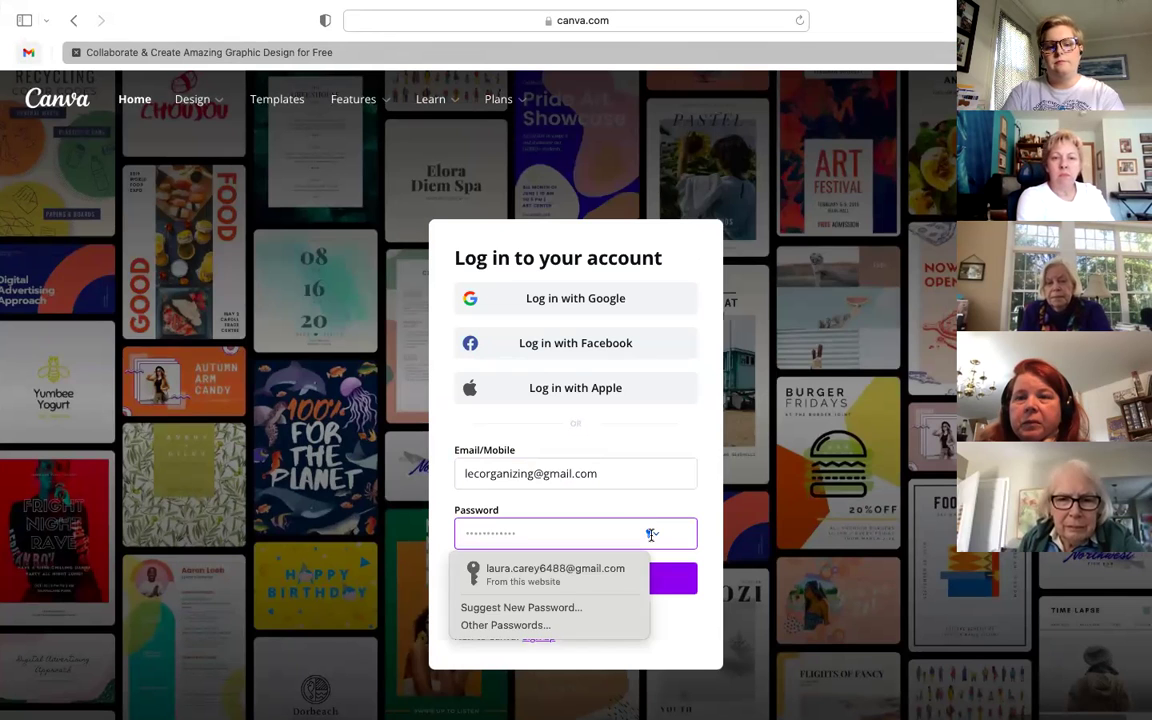
pyautogui.click(593, 572)
pyautogui.click(556, 588)
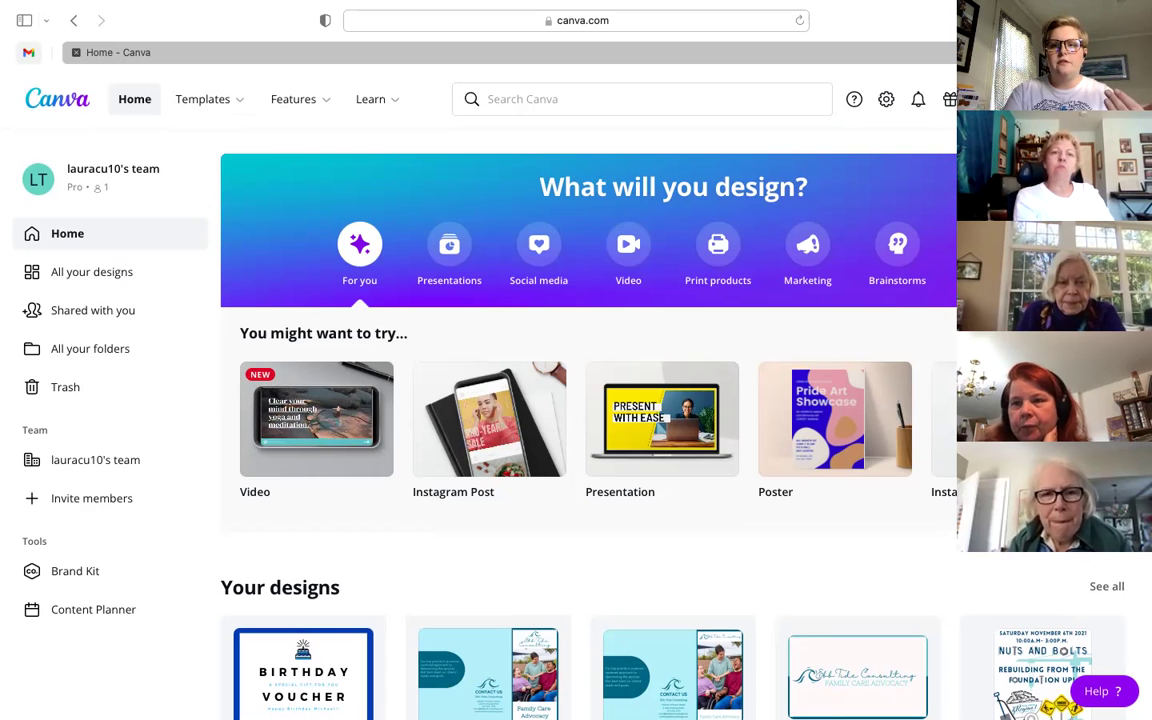
pyautogui.scroll(-1, 609, 301)
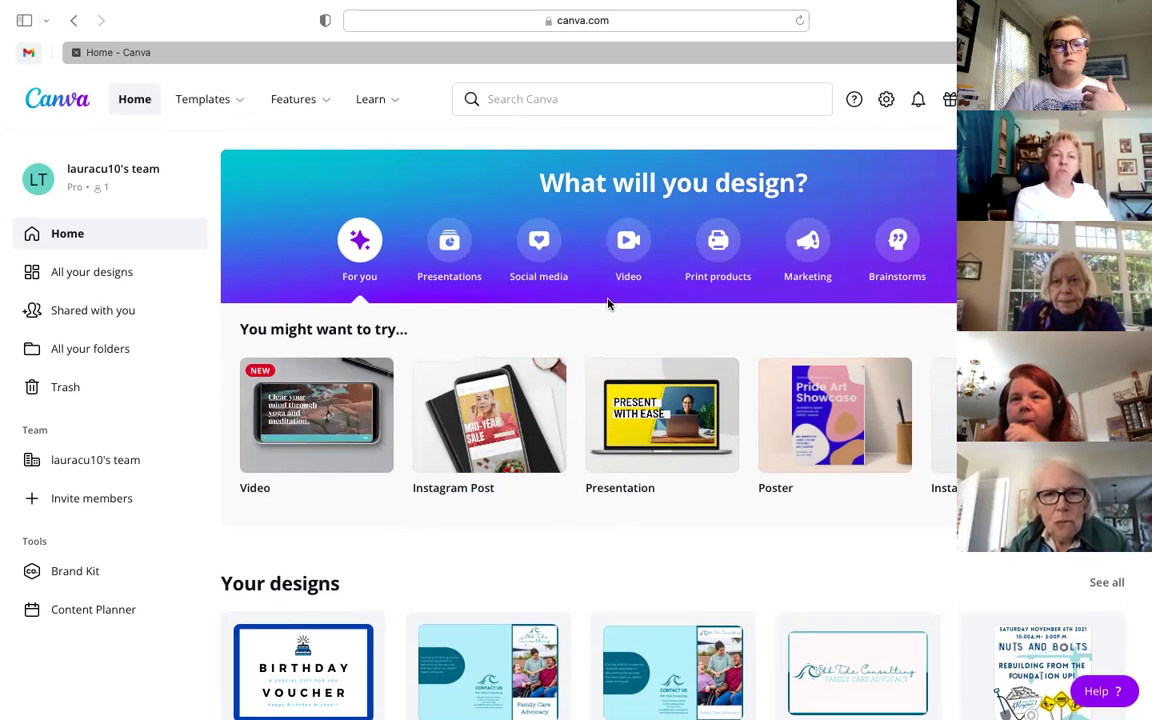
pyautogui.scroll(-2, 370, 388)
pyautogui.scroll(2, 345, 390)
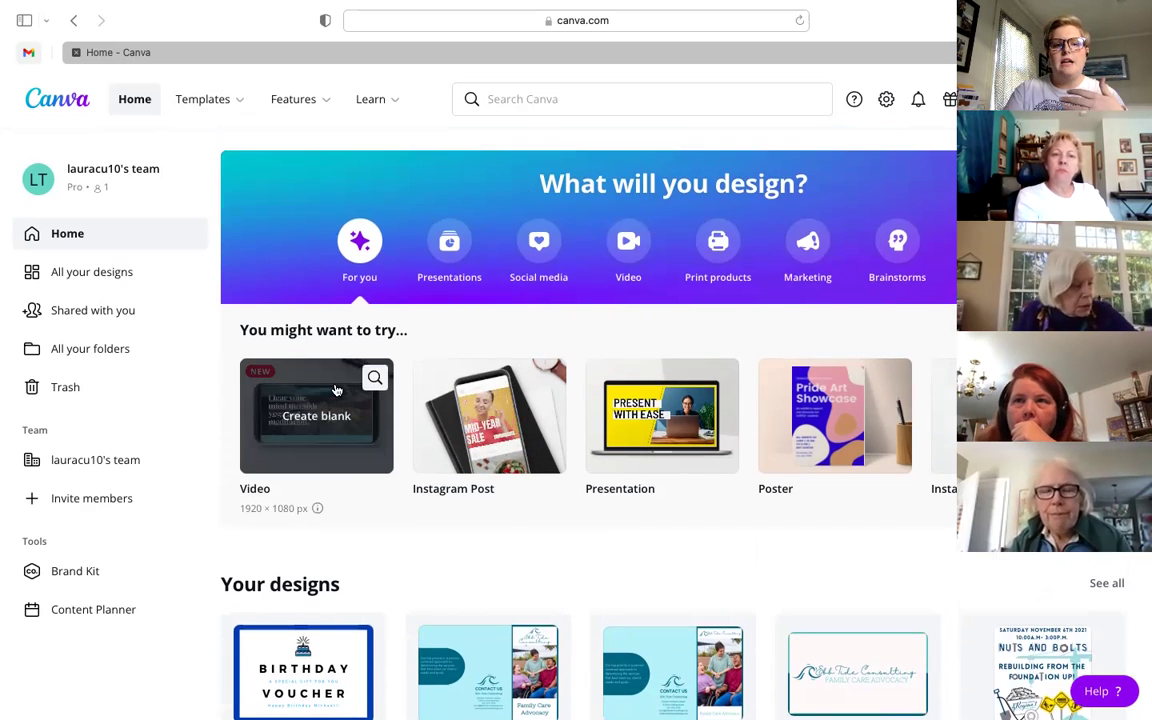
pyautogui.scroll(-1, 336, 390)
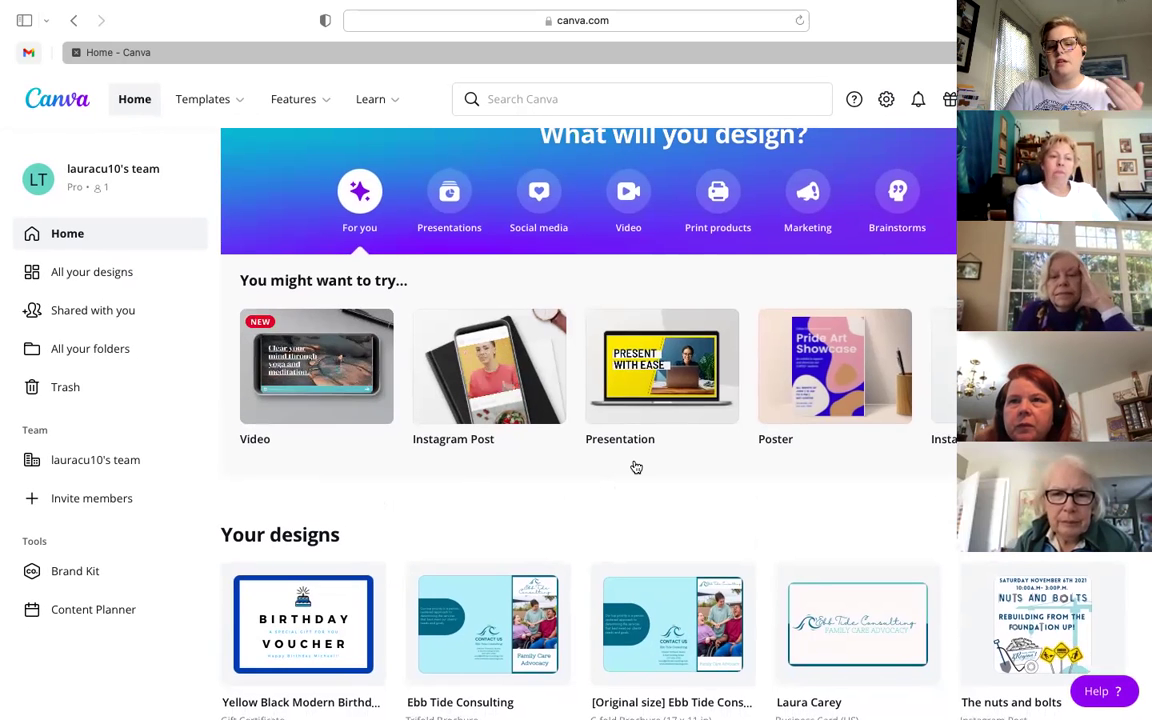
pyautogui.scroll(1, 651, 492)
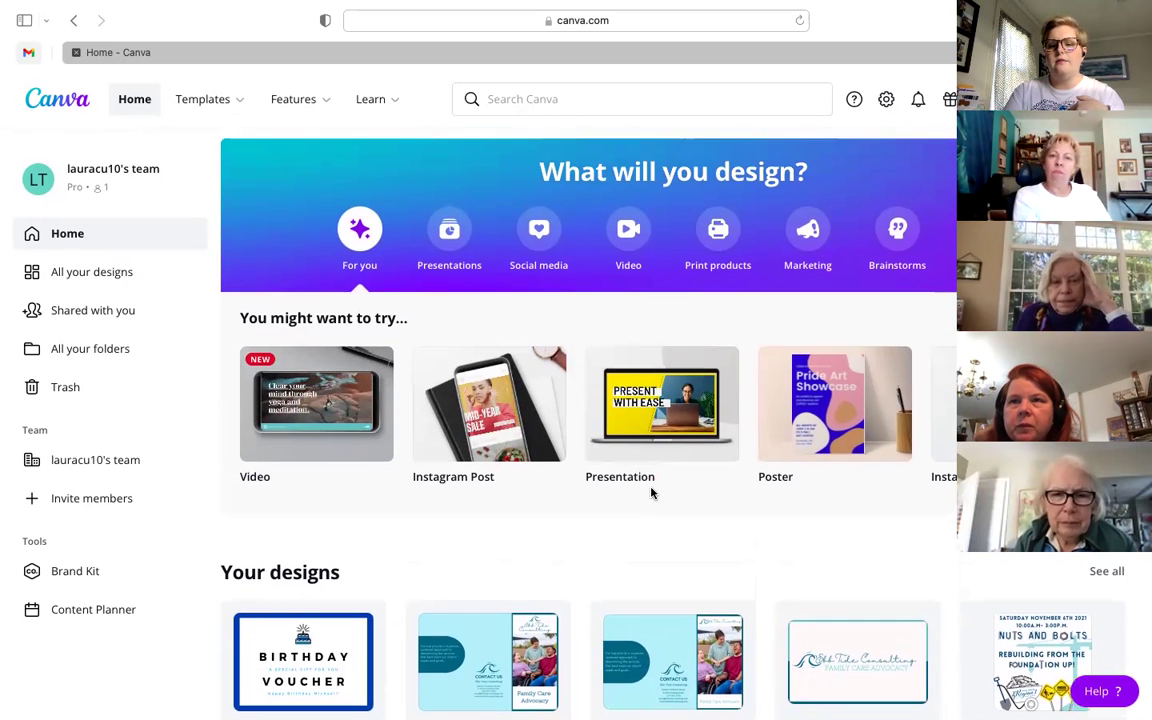
pyautogui.scroll(1, 520, 360)
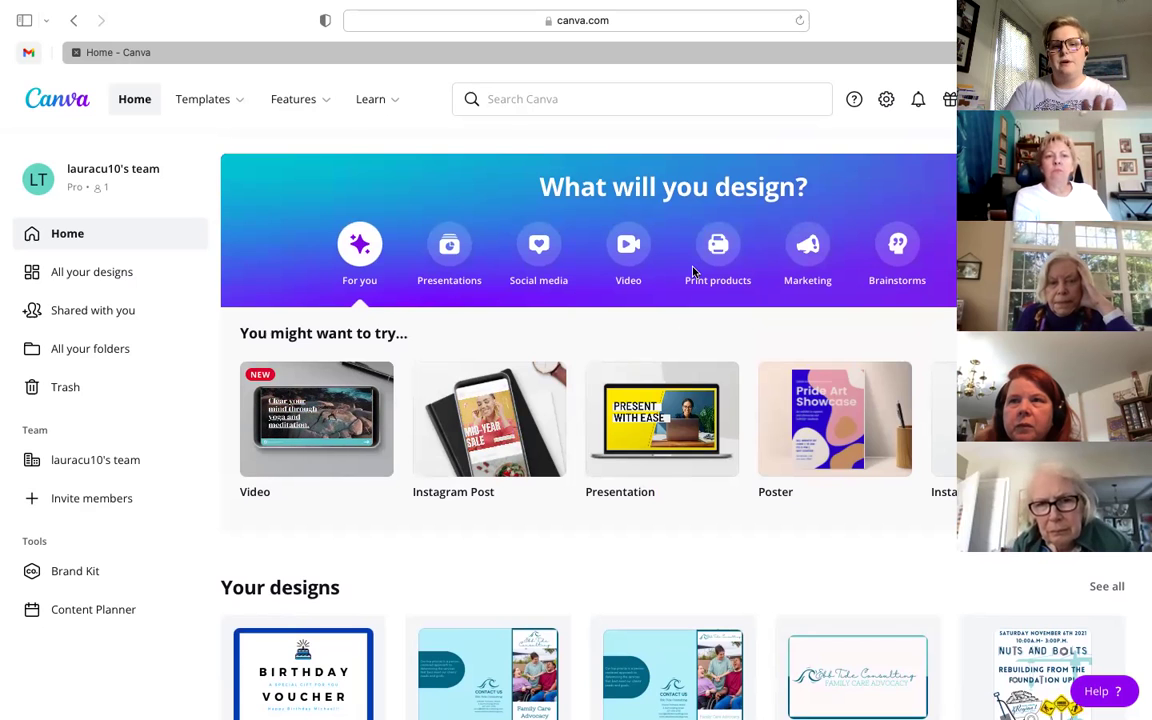
pyautogui.scroll(-1, 651, 334)
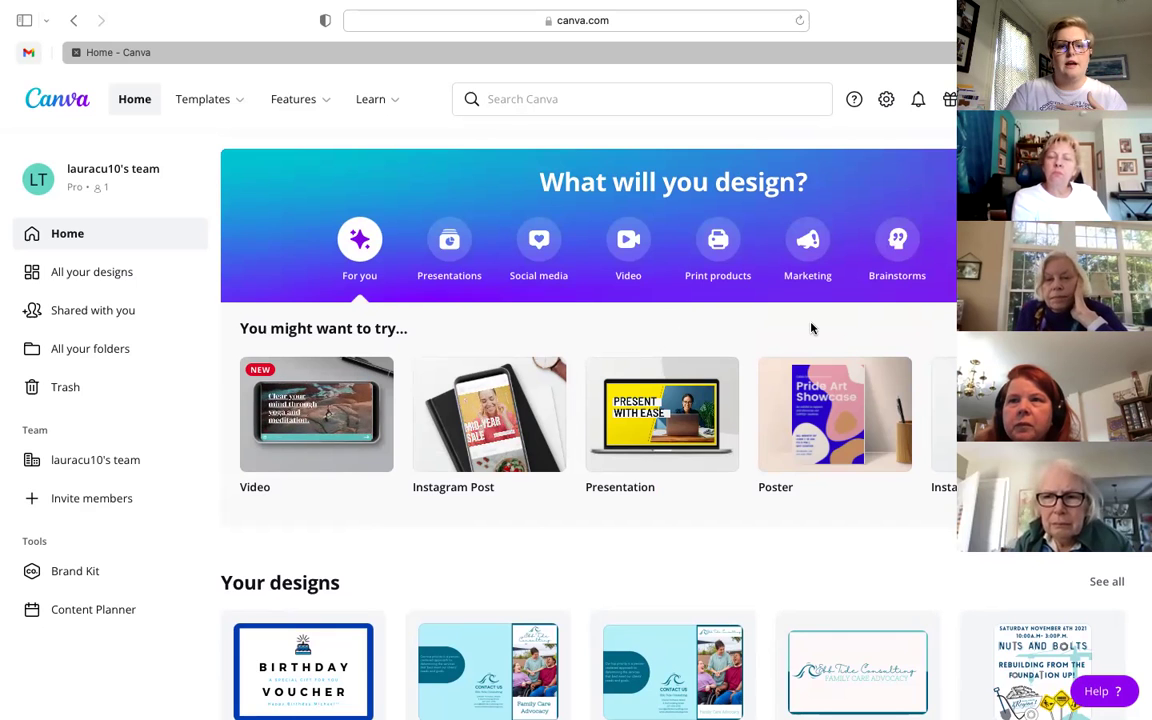
pyautogui.scroll(-1, 802, 326)
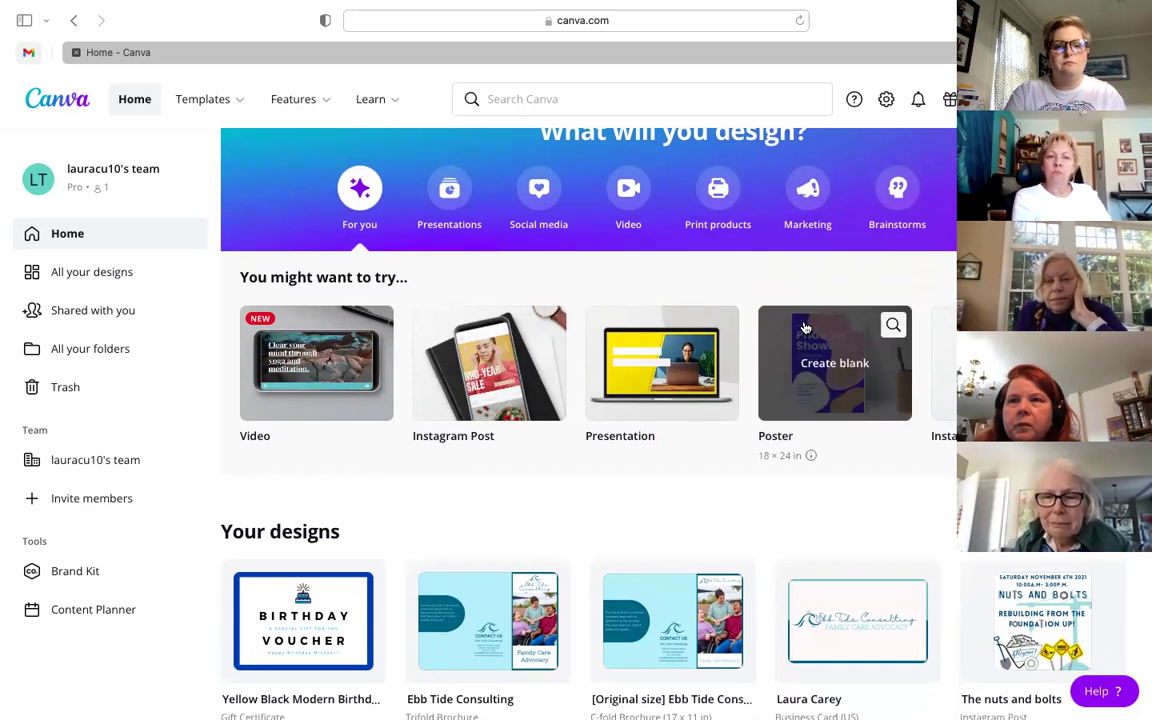
pyautogui.scroll(-5, 701, 498)
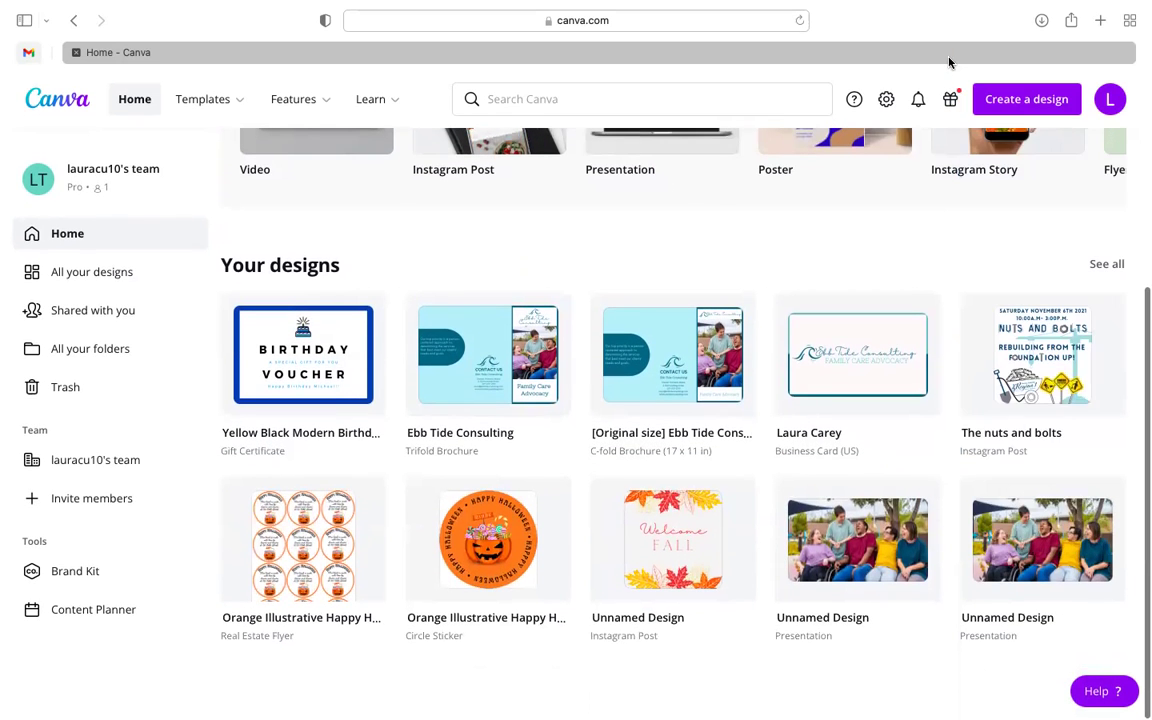
pyautogui.click(1113, 263)
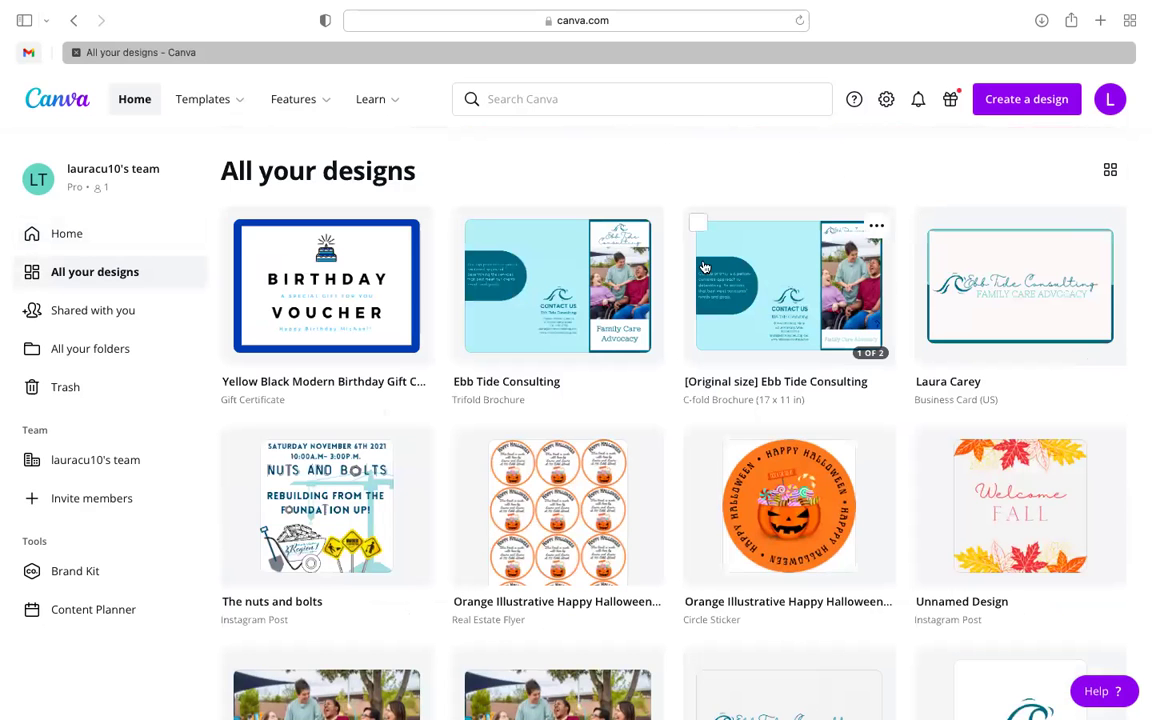
pyautogui.scroll(-1, 604, 331)
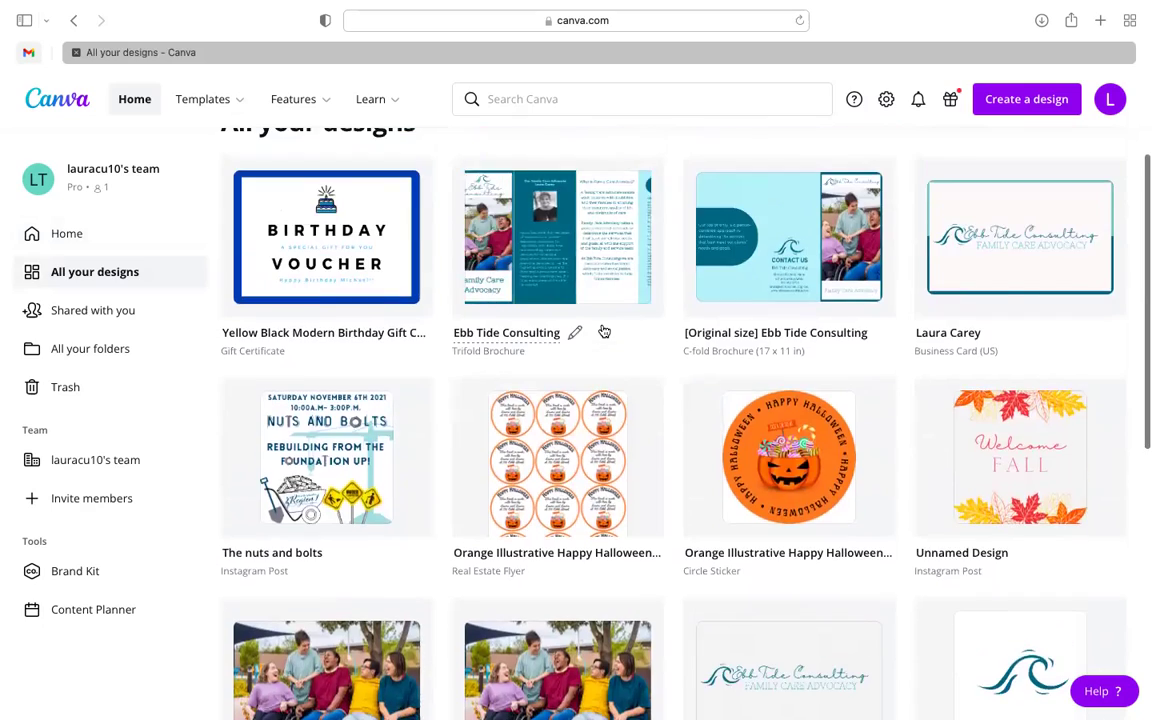
pyautogui.scroll(-5, 604, 331)
pyautogui.scroll(4, 604, 331)
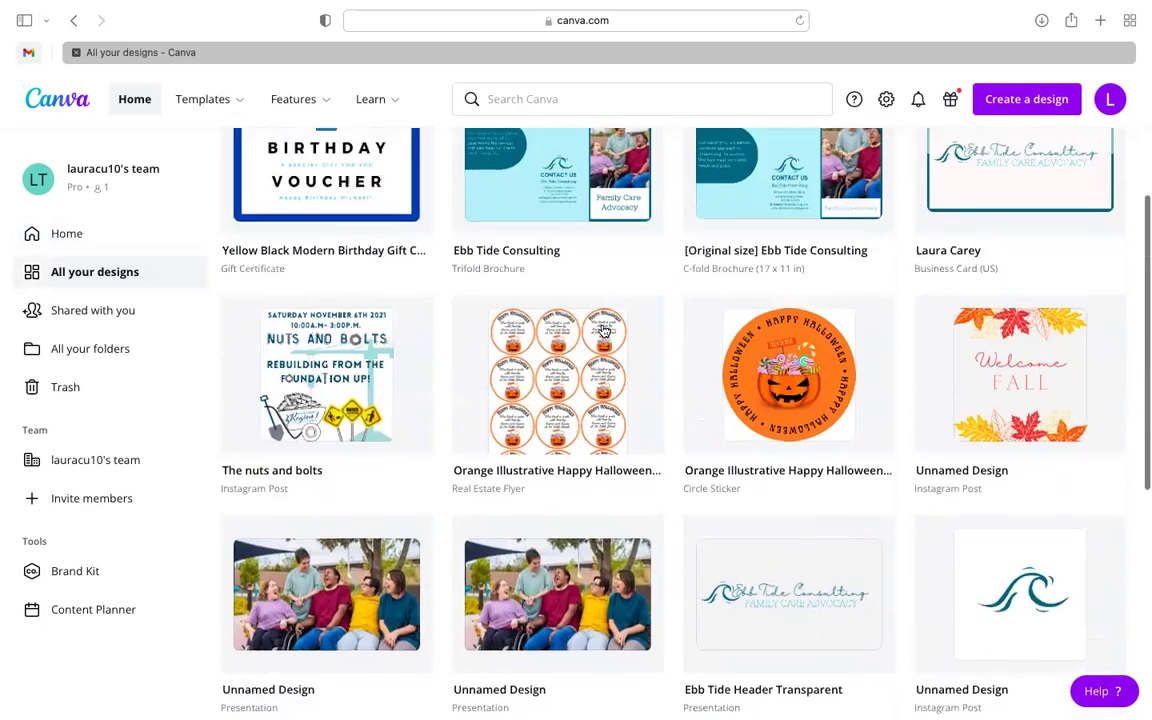
pyautogui.scroll(3, 604, 331)
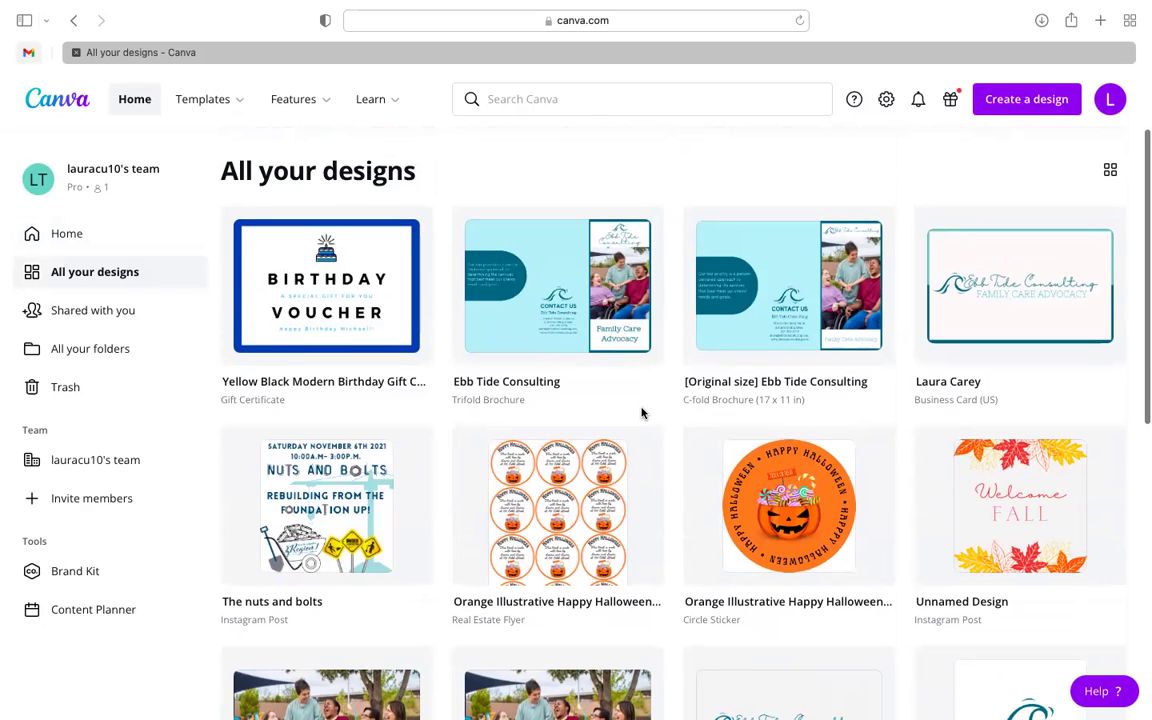
pyautogui.scroll(-1, 642, 412)
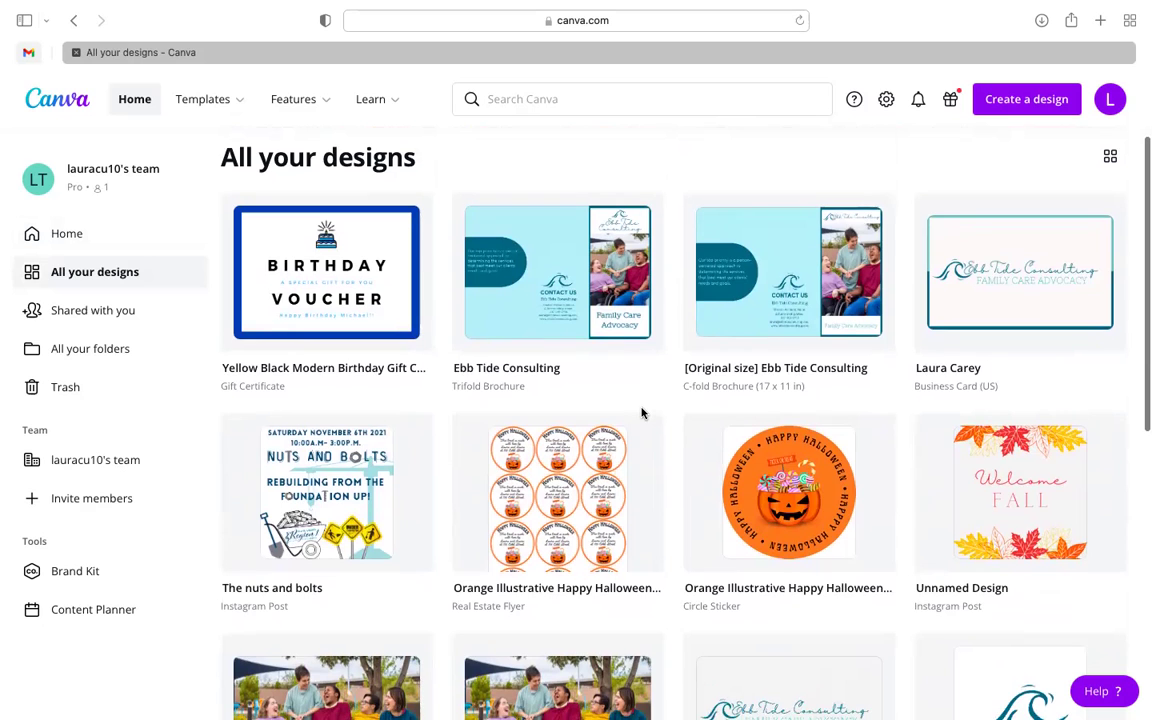
pyautogui.scroll(-1, 560, 360)
pyautogui.scroll(-5, 540, 350)
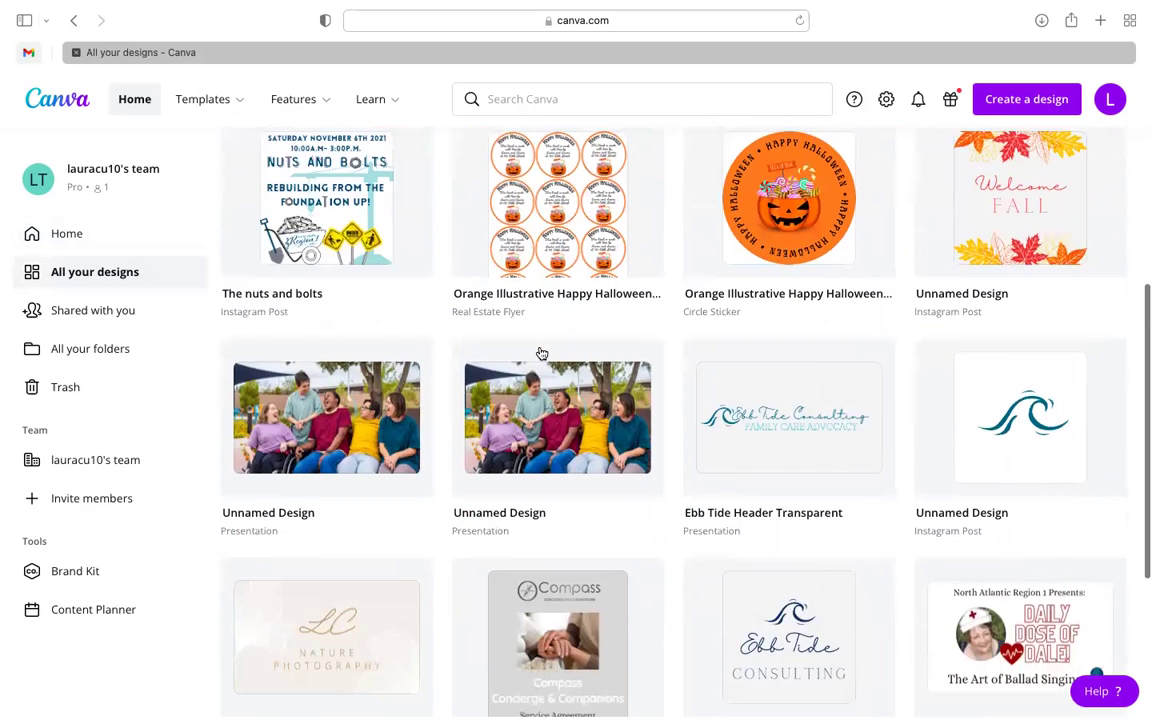
pyautogui.scroll(1, 369, 217)
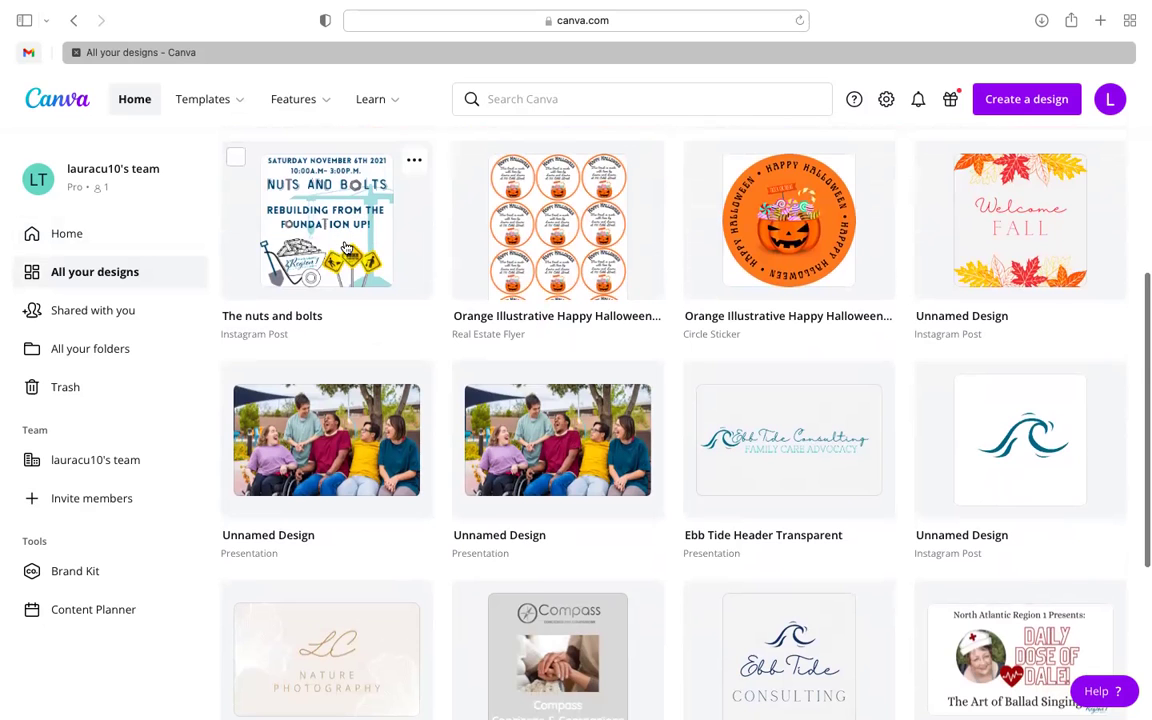
pyautogui.scroll(-10, 346, 248)
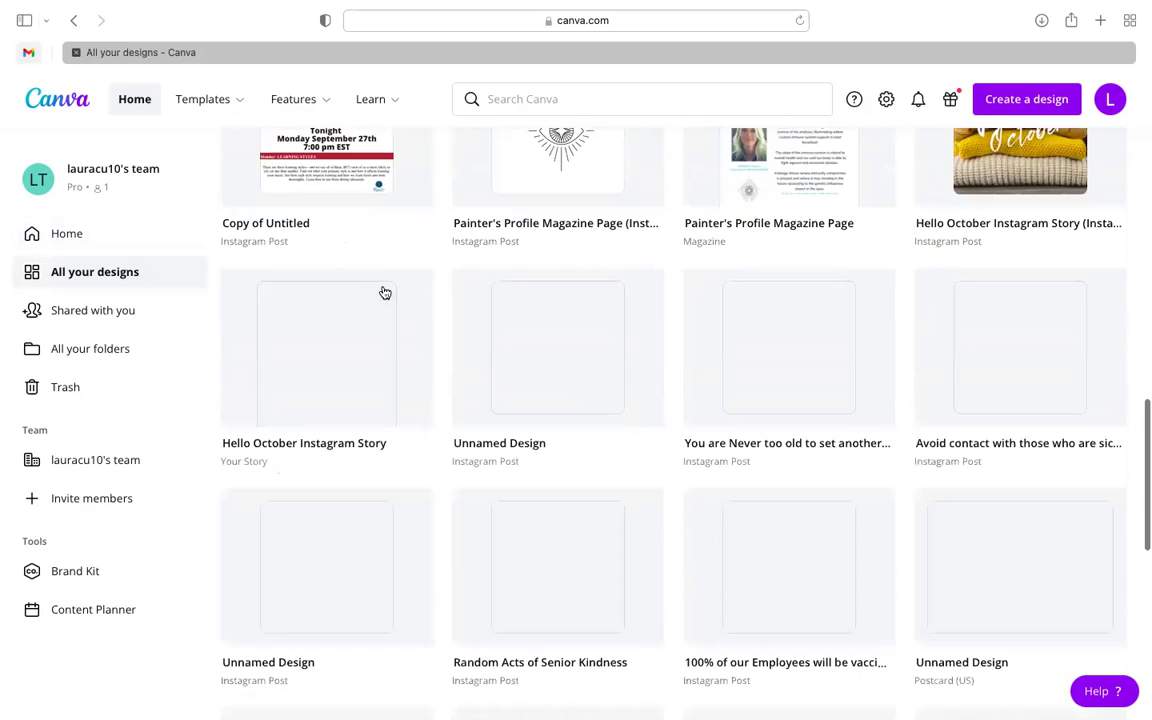
pyautogui.scroll(-3, 483, 417)
pyautogui.scroll(-5, 483, 417)
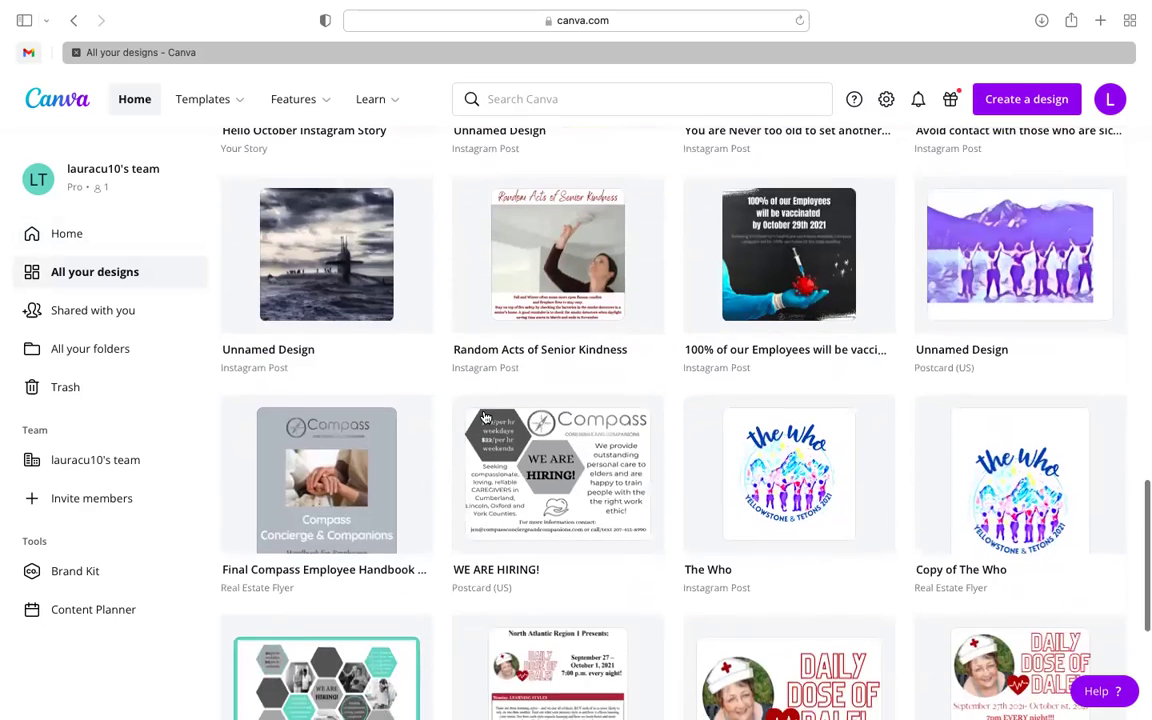
pyautogui.scroll(-1, 483, 417)
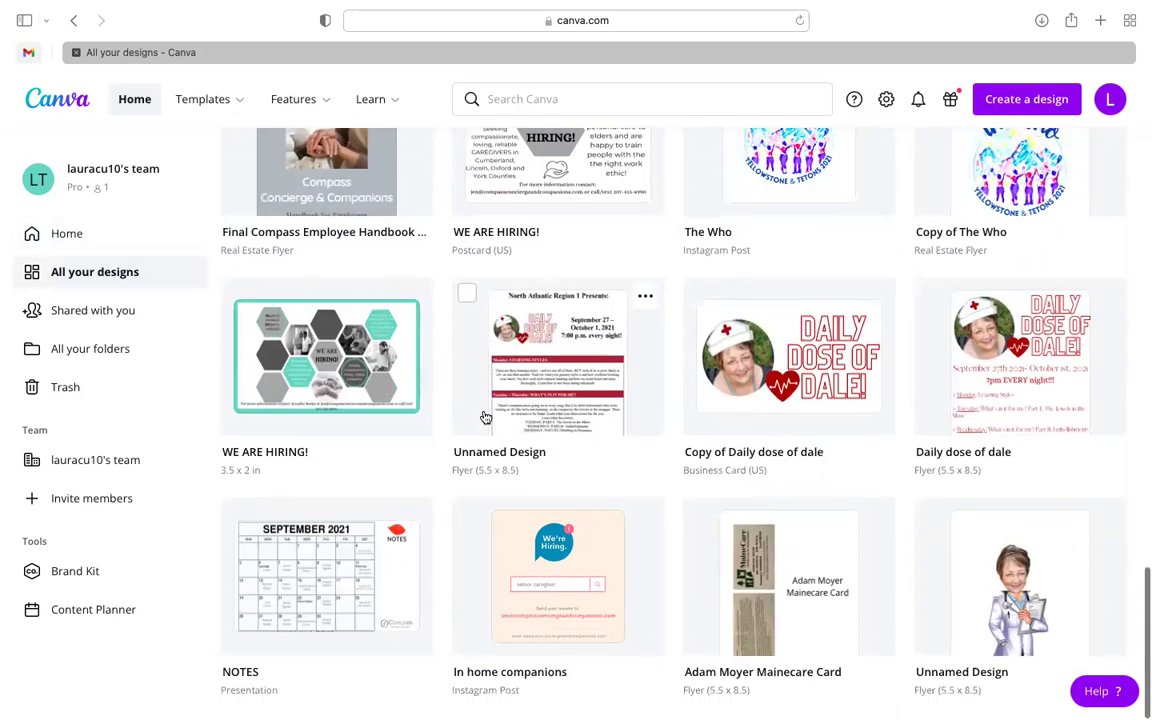
pyautogui.scroll(-7, 702, 367)
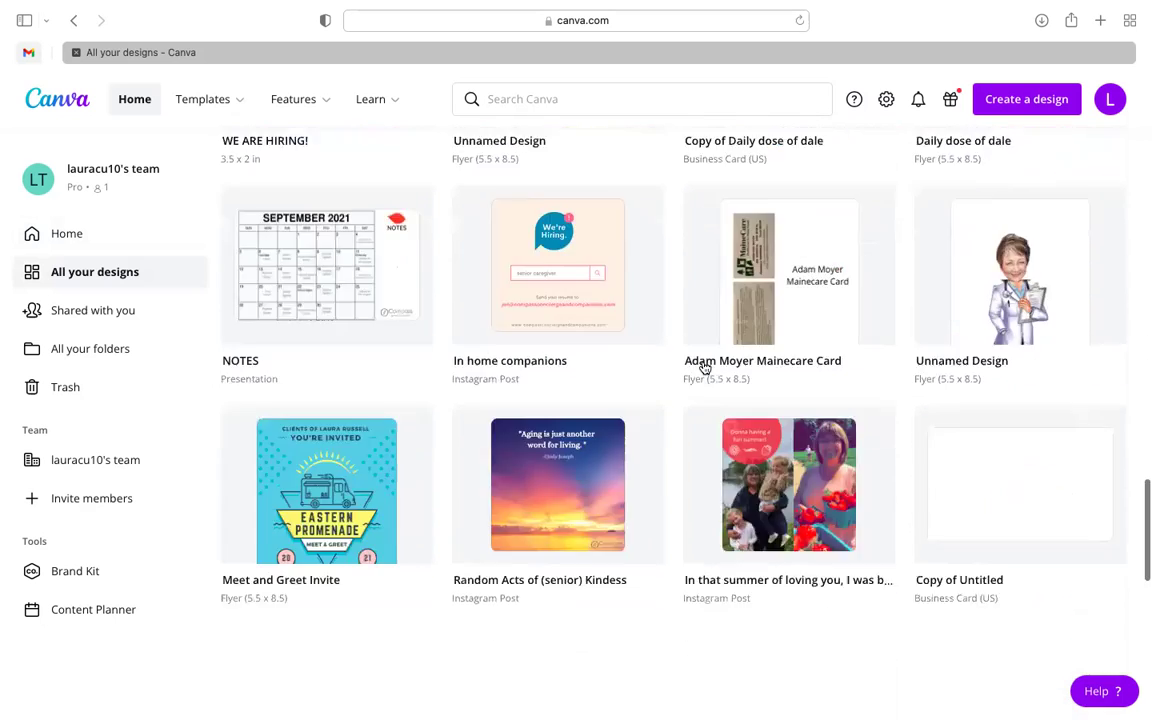
pyautogui.scroll(-2, 704, 368)
pyautogui.scroll(-8, 704, 367)
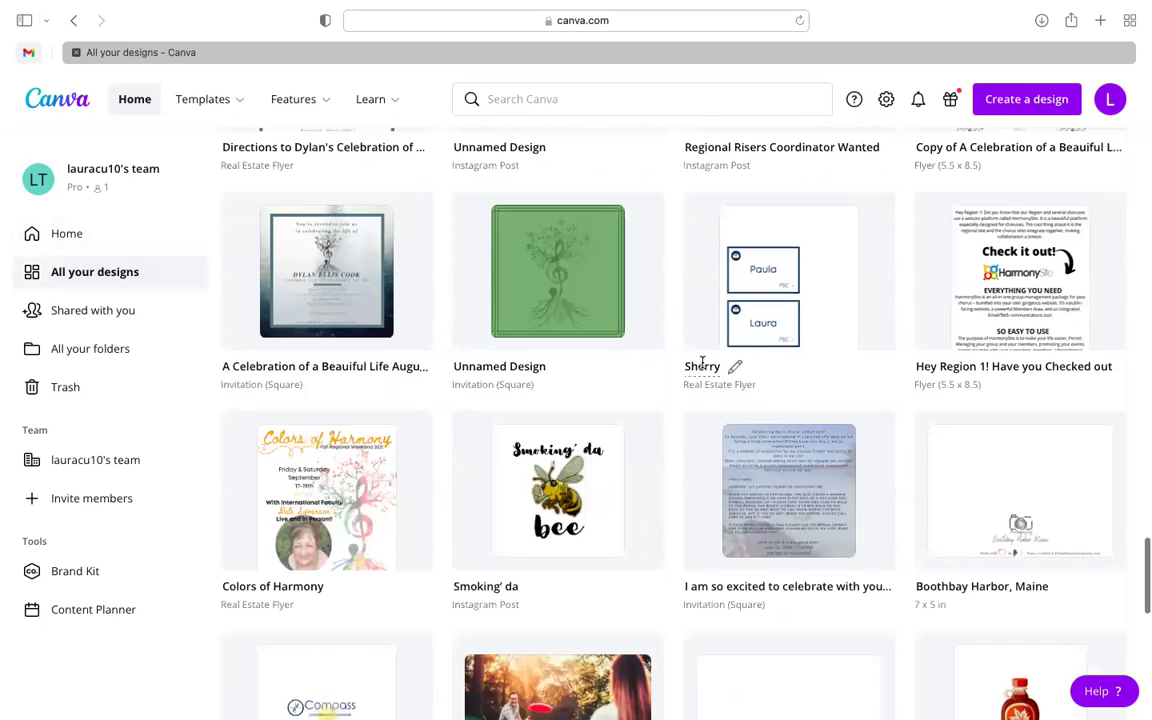
pyautogui.scroll(-1, 704, 367)
pyautogui.scroll(-1, 704, 368)
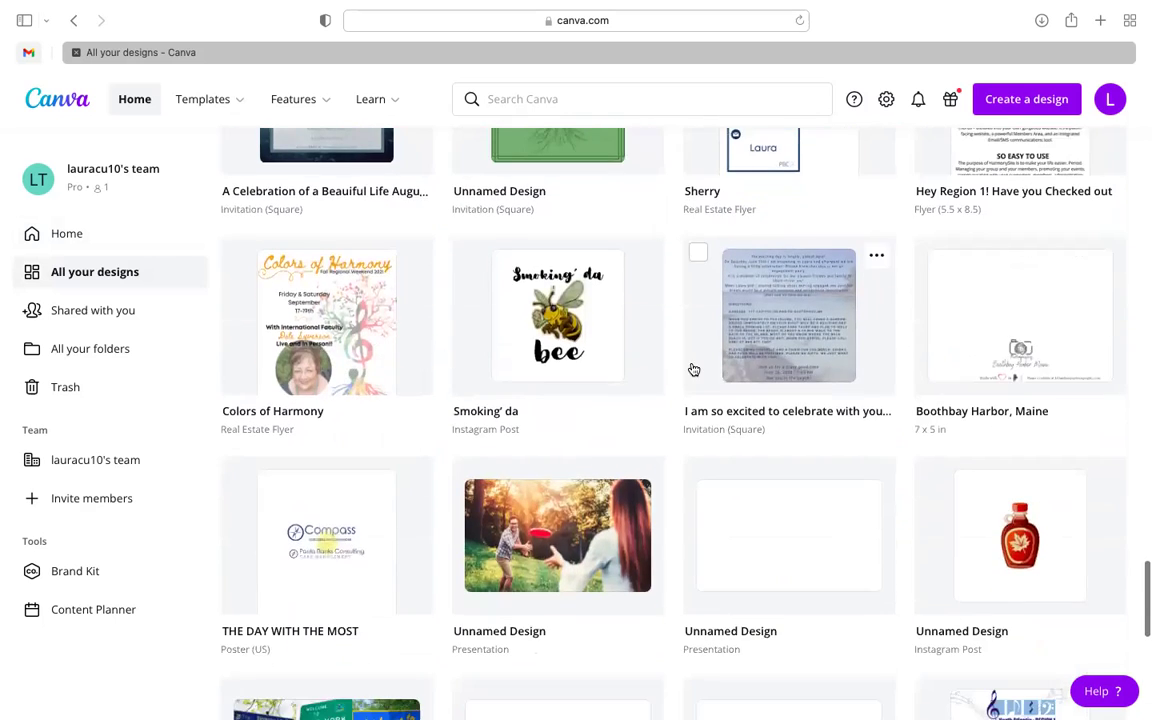
# - Move the 'I am so excited to celebrate with you all!' design to the trash
pyautogui.moveTo(750, 316)
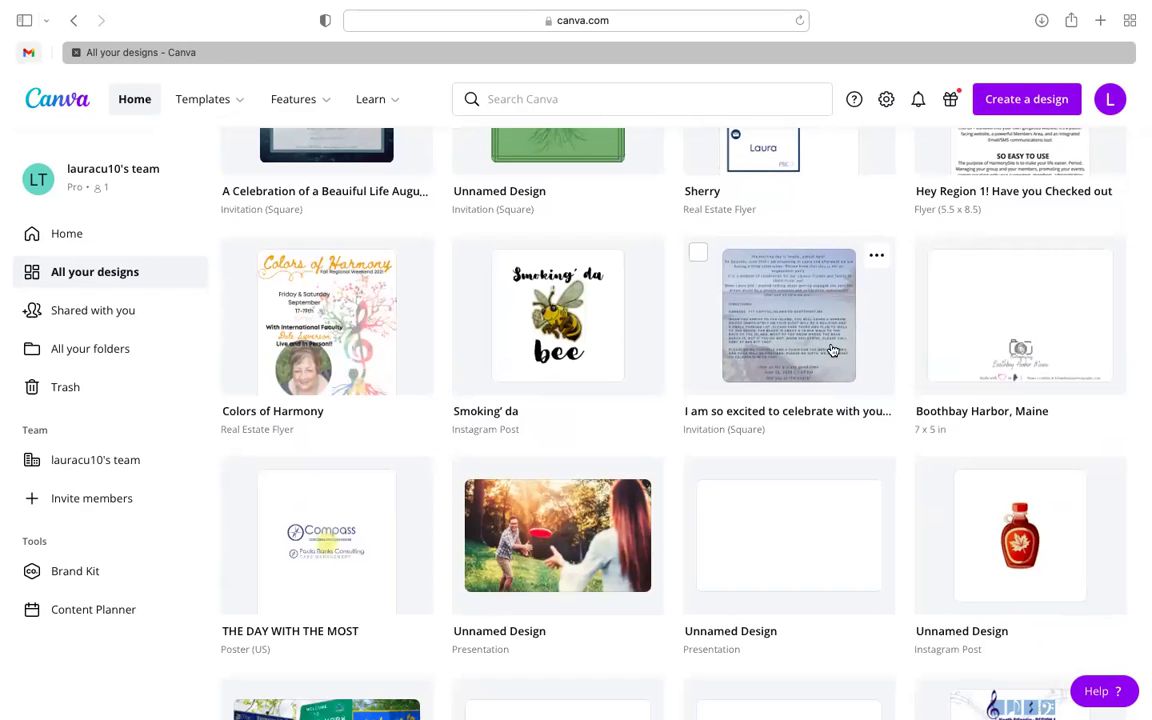
pyautogui.click(876, 257)
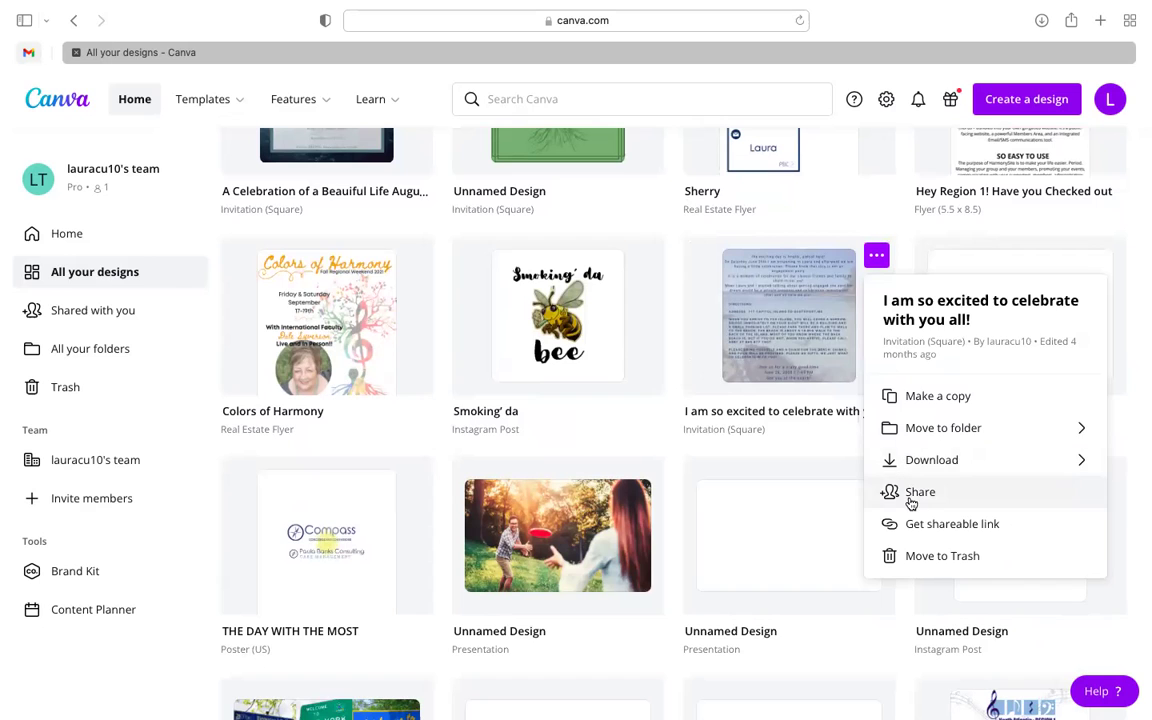
pyautogui.click(910, 556)
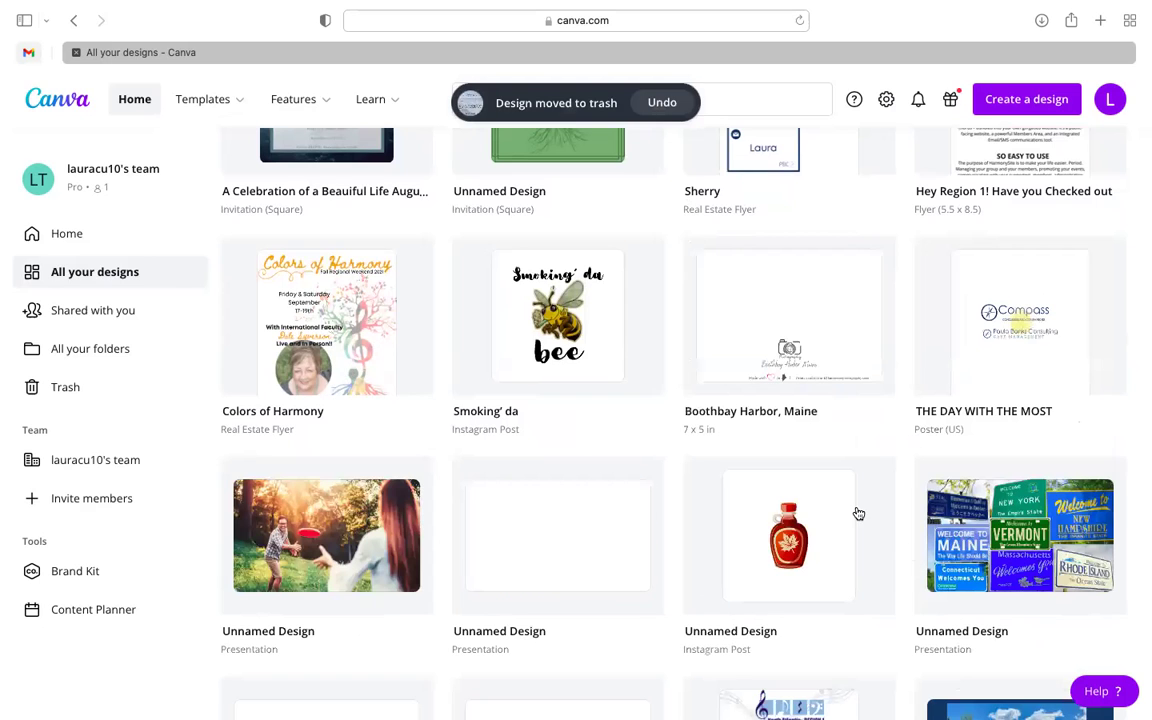
# - Browse the designs grid and open the 'gkj' Save the Date design
pyautogui.scroll(-2, 850, 443)
pyautogui.scroll(-8, 850, 443)
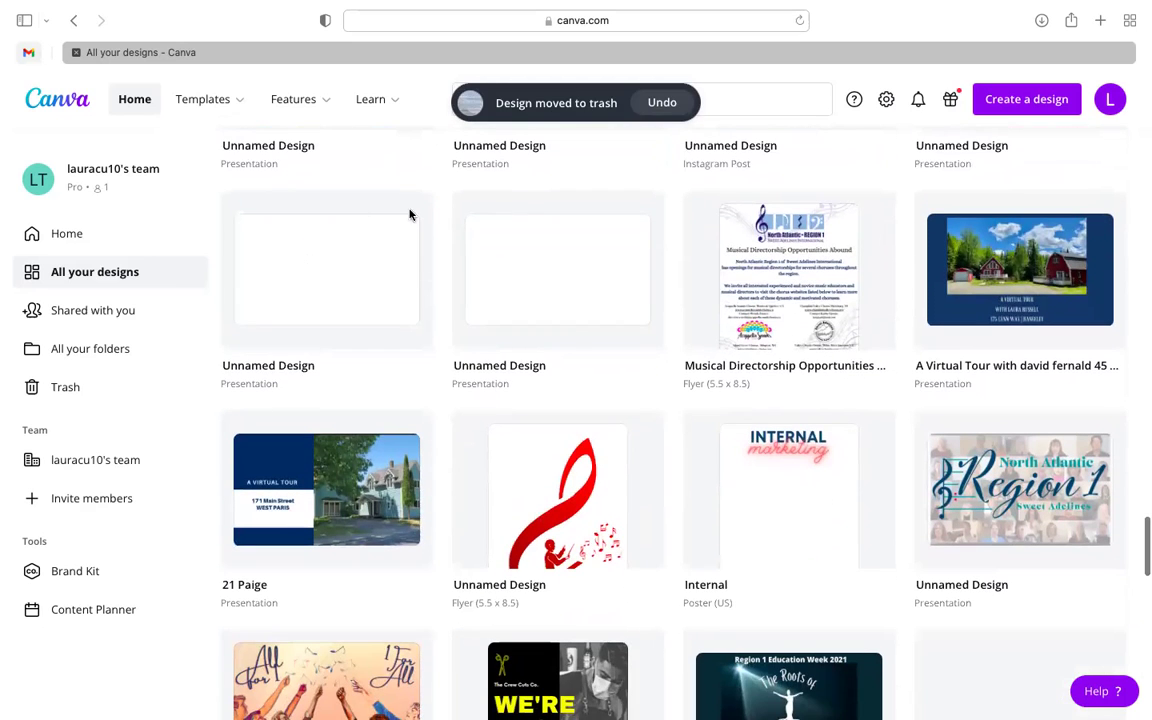
pyautogui.scroll(-3, 571, 345)
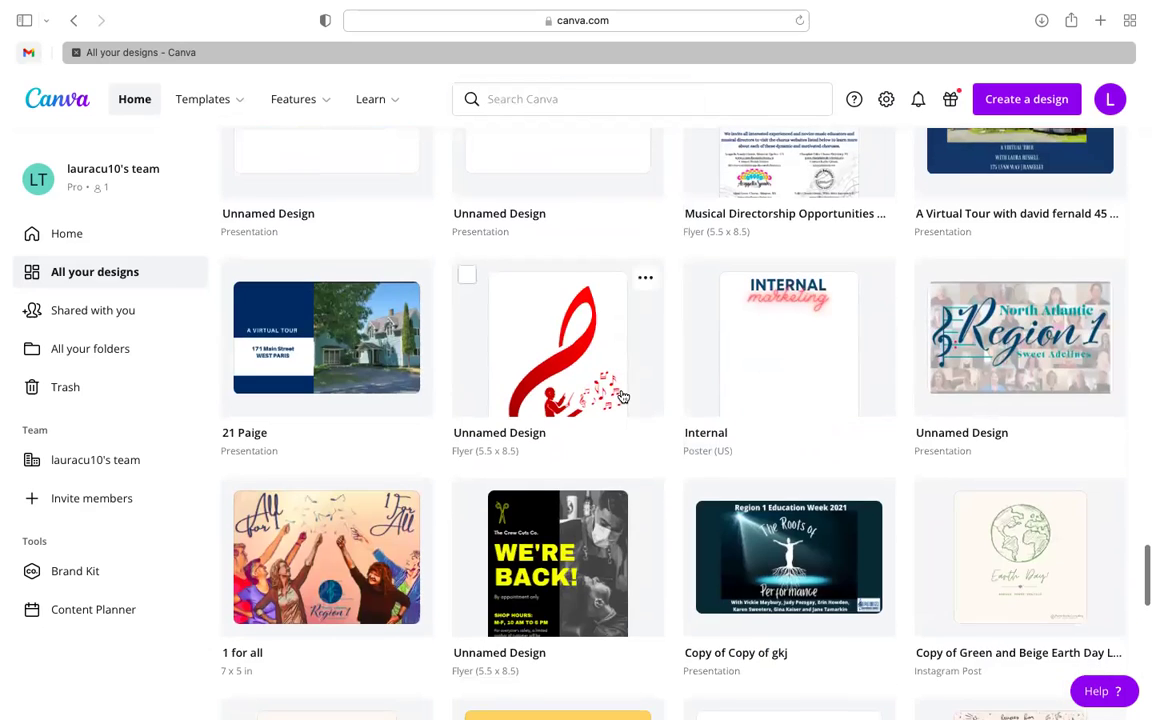
pyautogui.scroll(1, 622, 397)
pyautogui.scroll(-1, 622, 397)
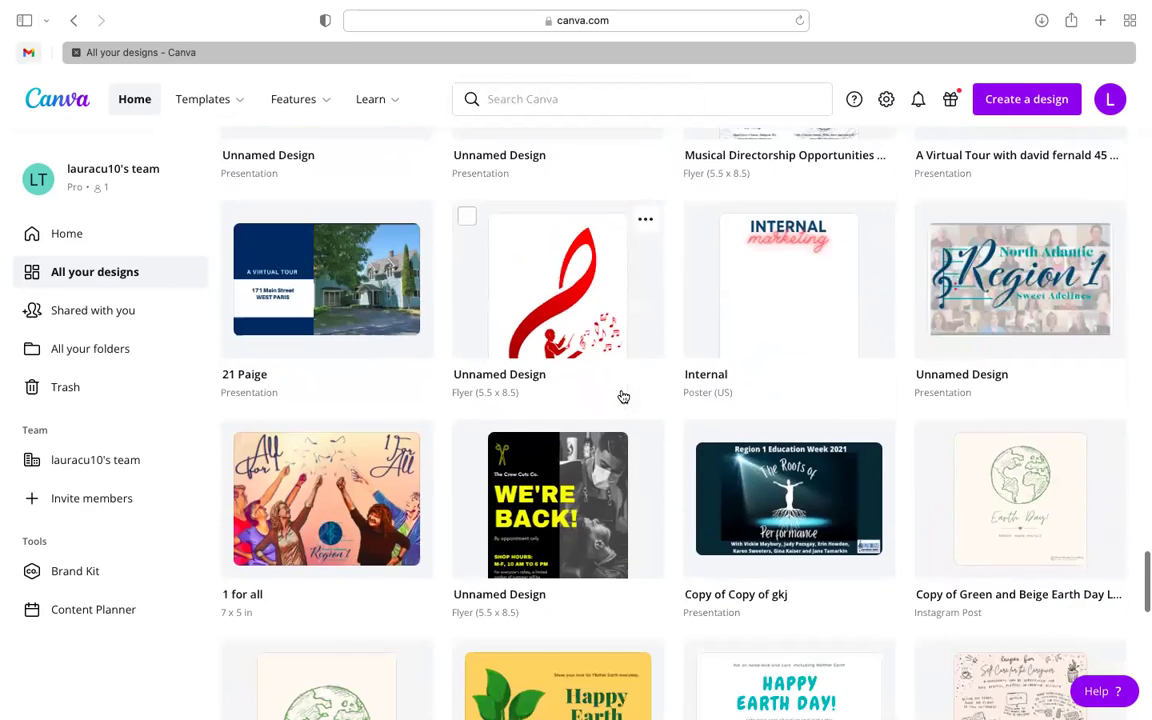
pyautogui.scroll(-2, 637, 491)
pyautogui.scroll(-6, 640, 491)
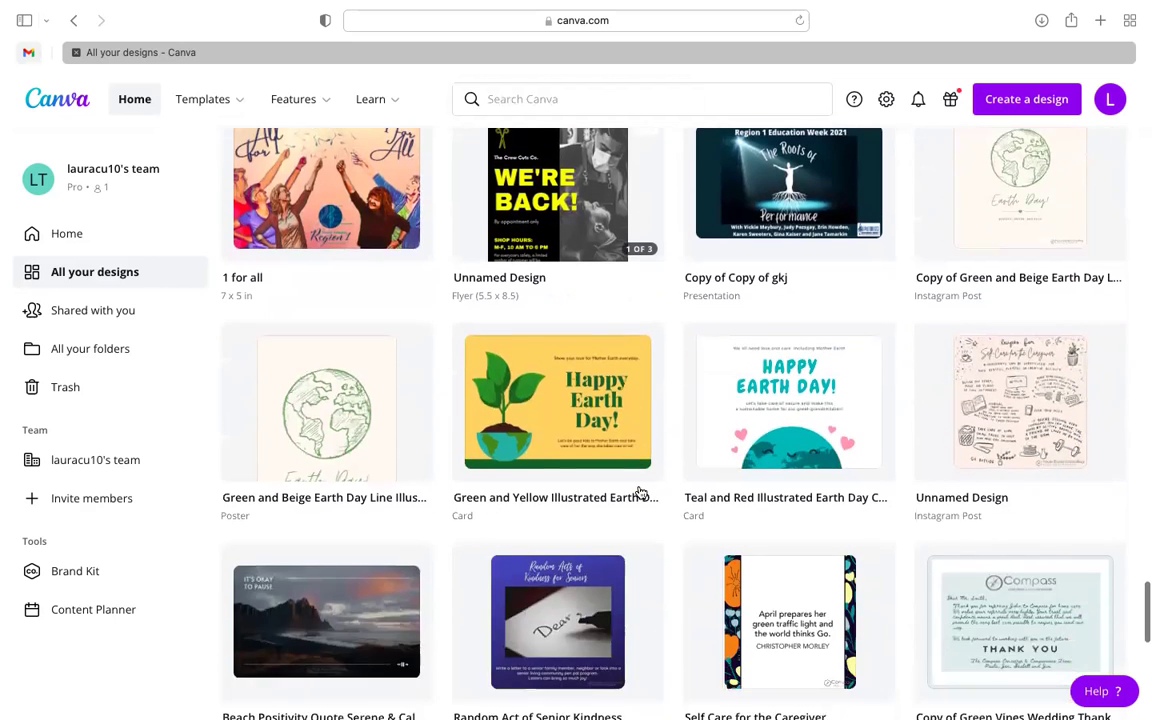
pyautogui.scroll(-10, 641, 493)
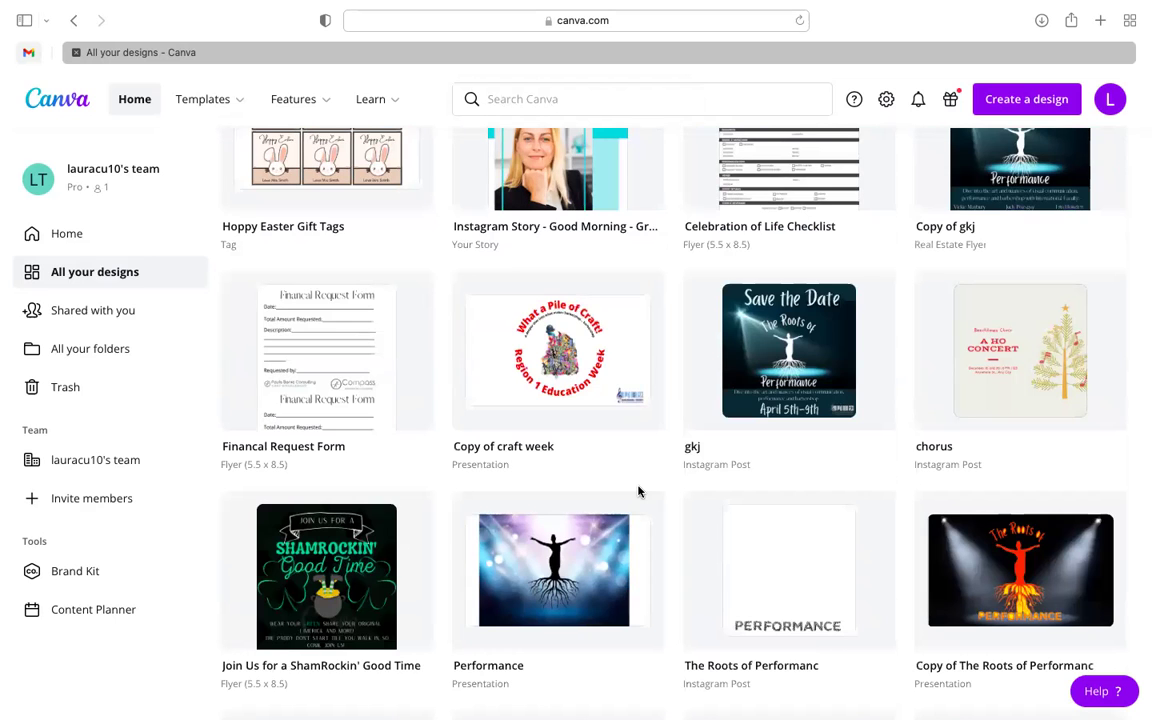
pyautogui.scroll(-4, 640, 492)
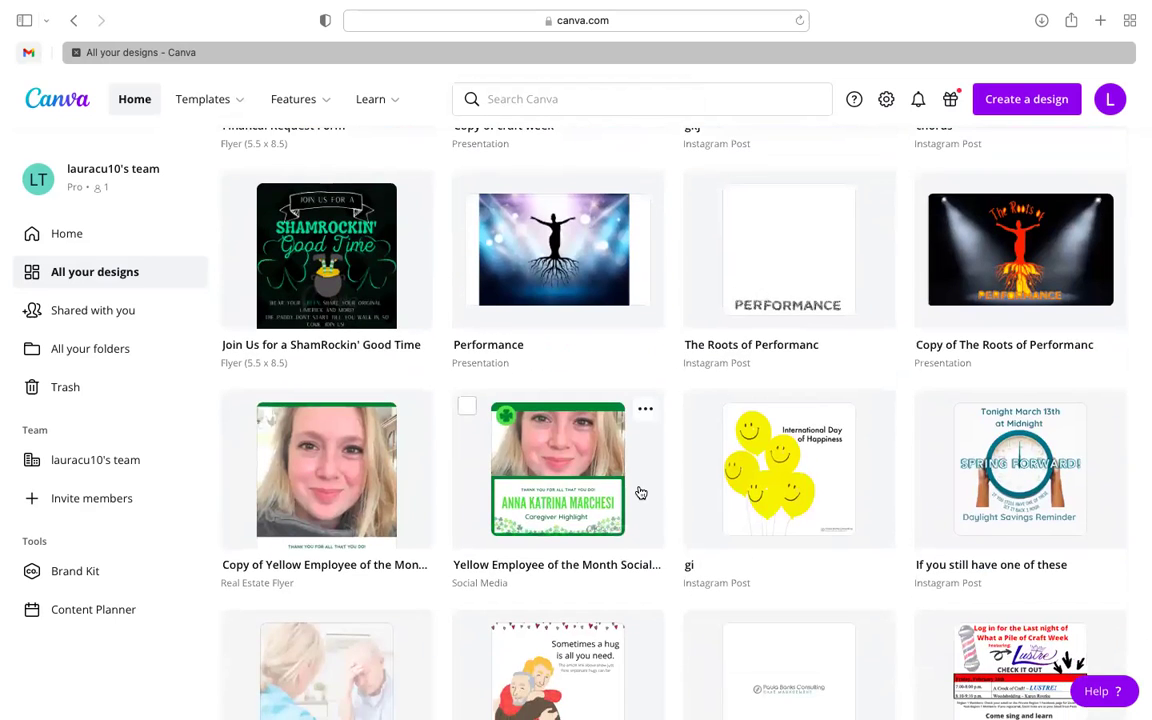
pyautogui.scroll(3, 640, 492)
pyautogui.scroll(2, 679, 477)
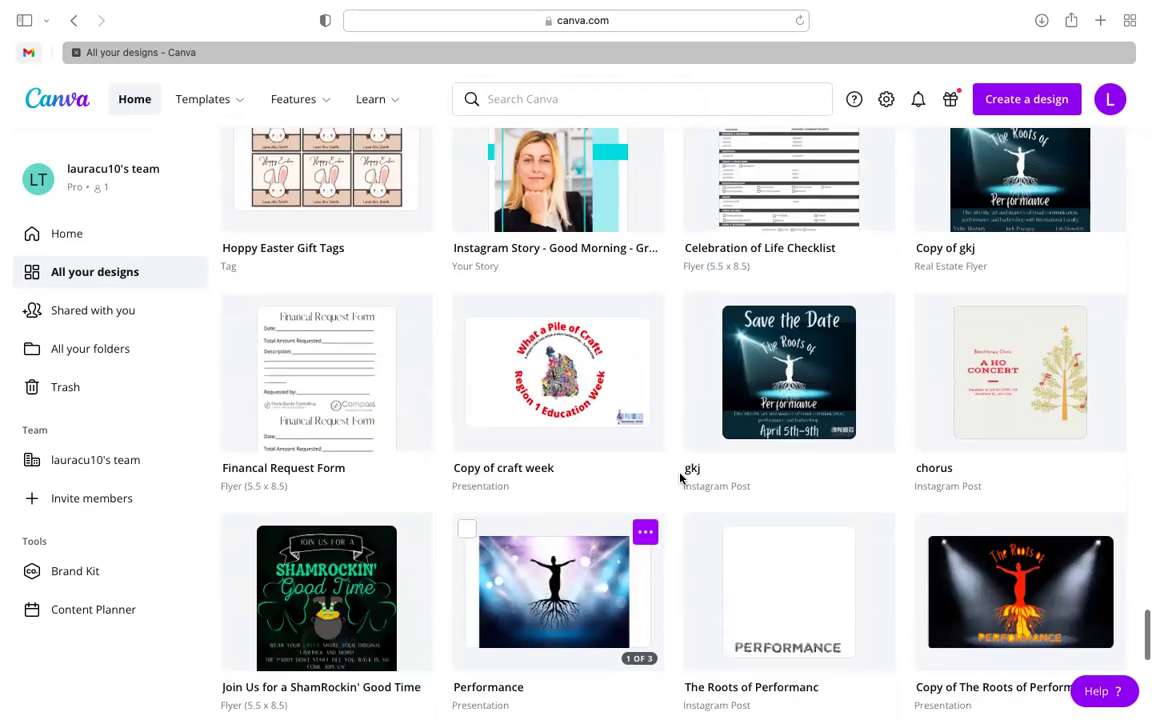
pyautogui.scroll(-2, 680, 477)
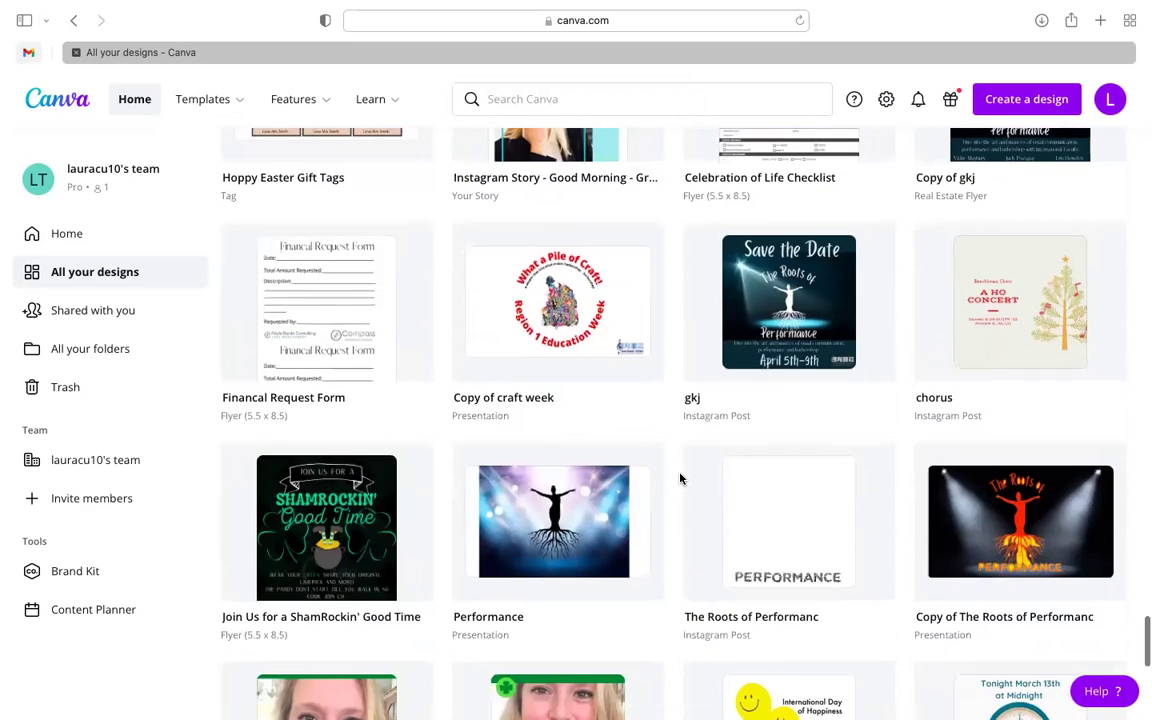
pyautogui.click(783, 288)
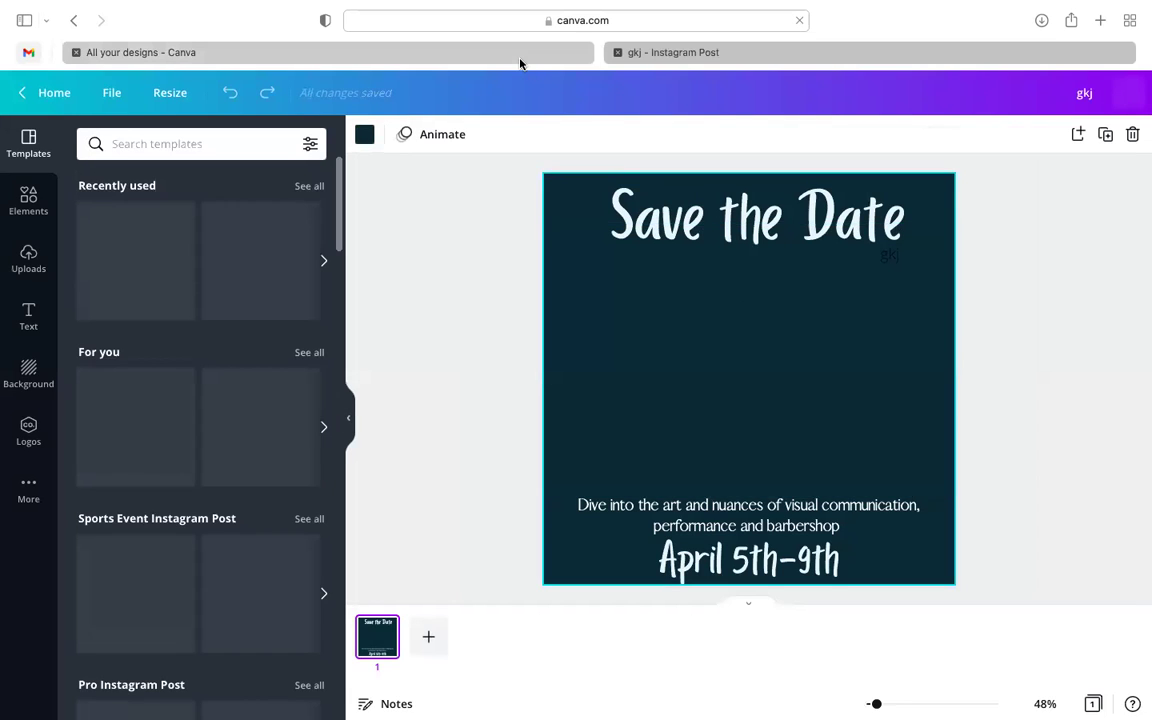
# - Switch back to the 'All your designs' browser tab
pyautogui.click(522, 60)
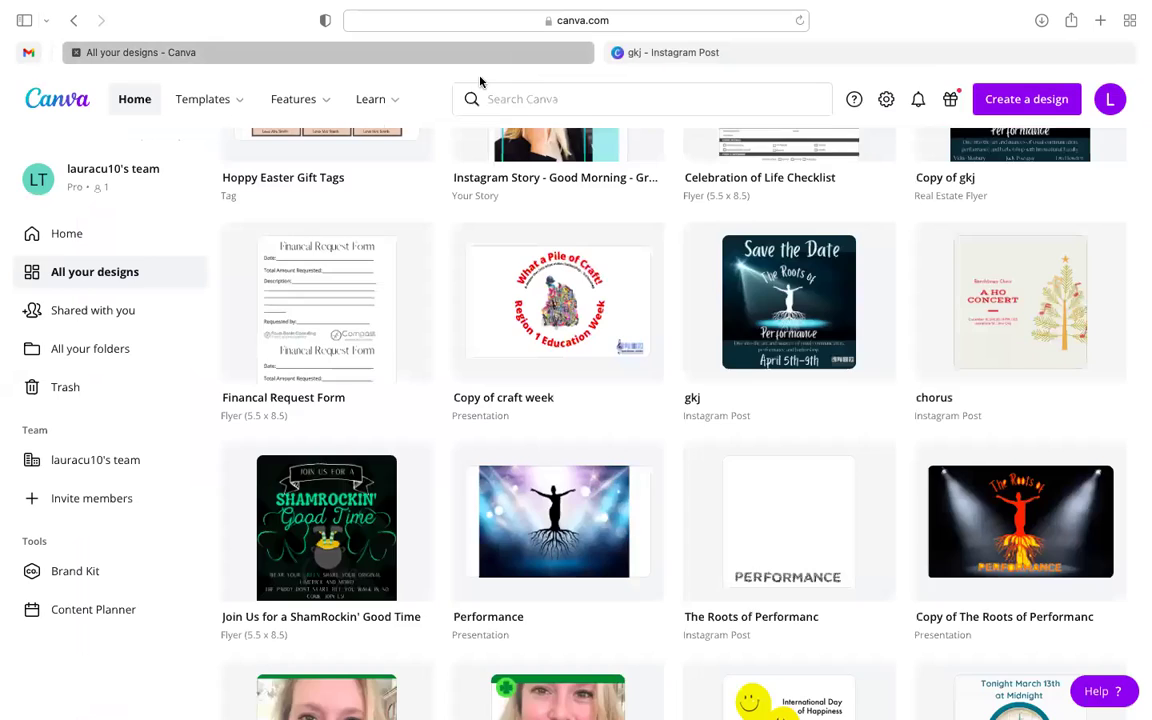
pyautogui.scroll(1, 631, 376)
pyautogui.scroll(10, 631, 376)
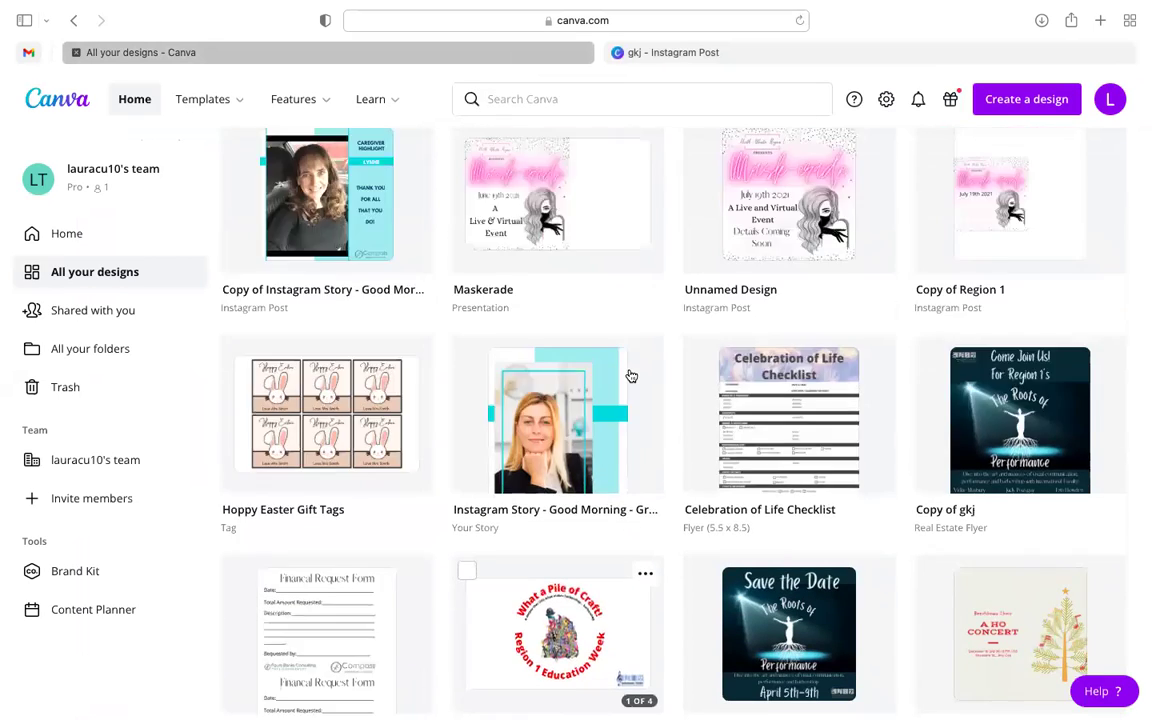
pyautogui.scroll(10, 631, 376)
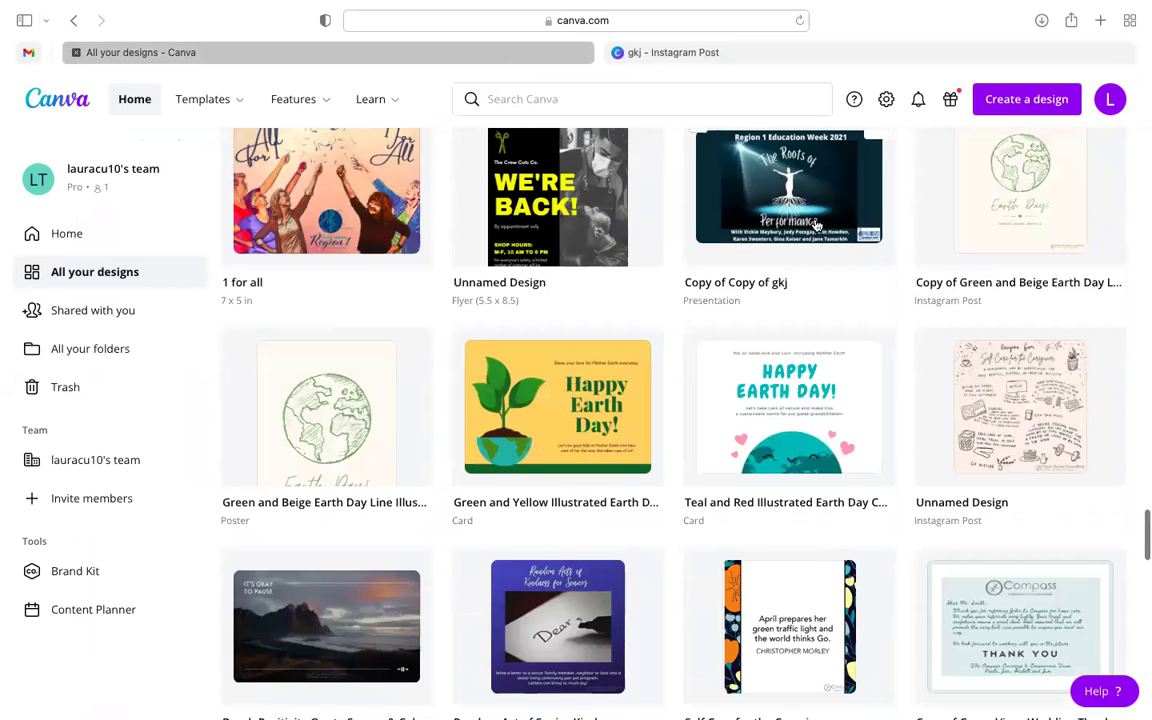
pyautogui.scroll(-2, 771, 283)
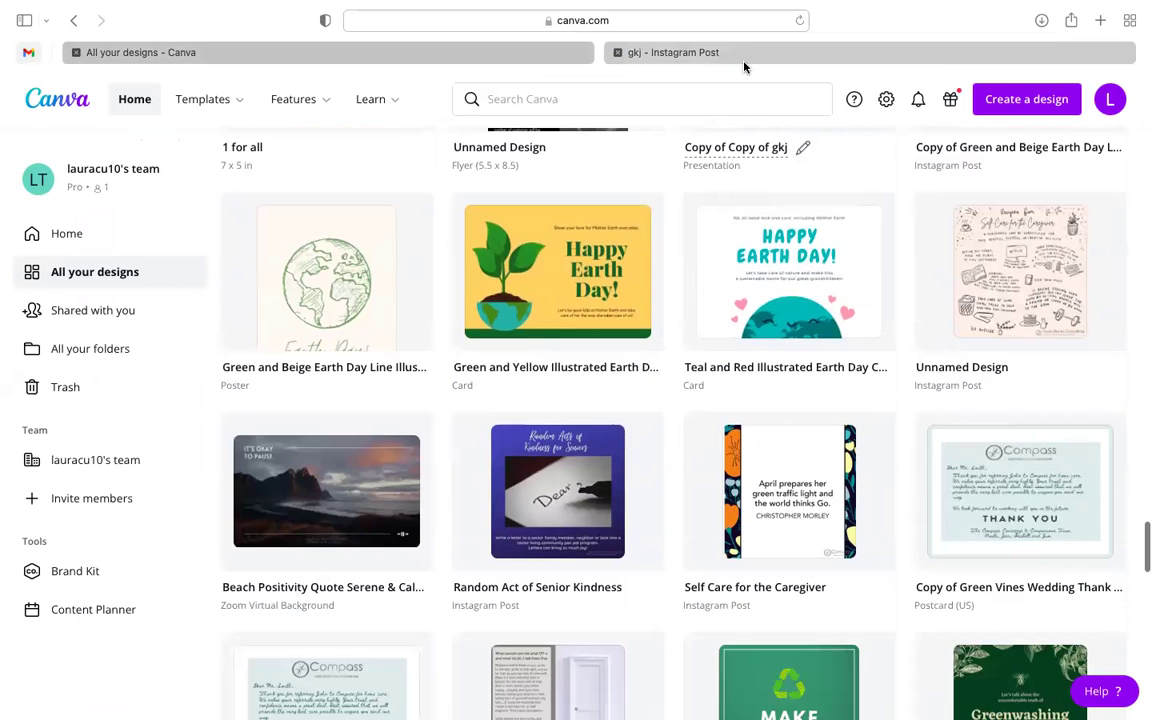
pyautogui.click(744, 60)
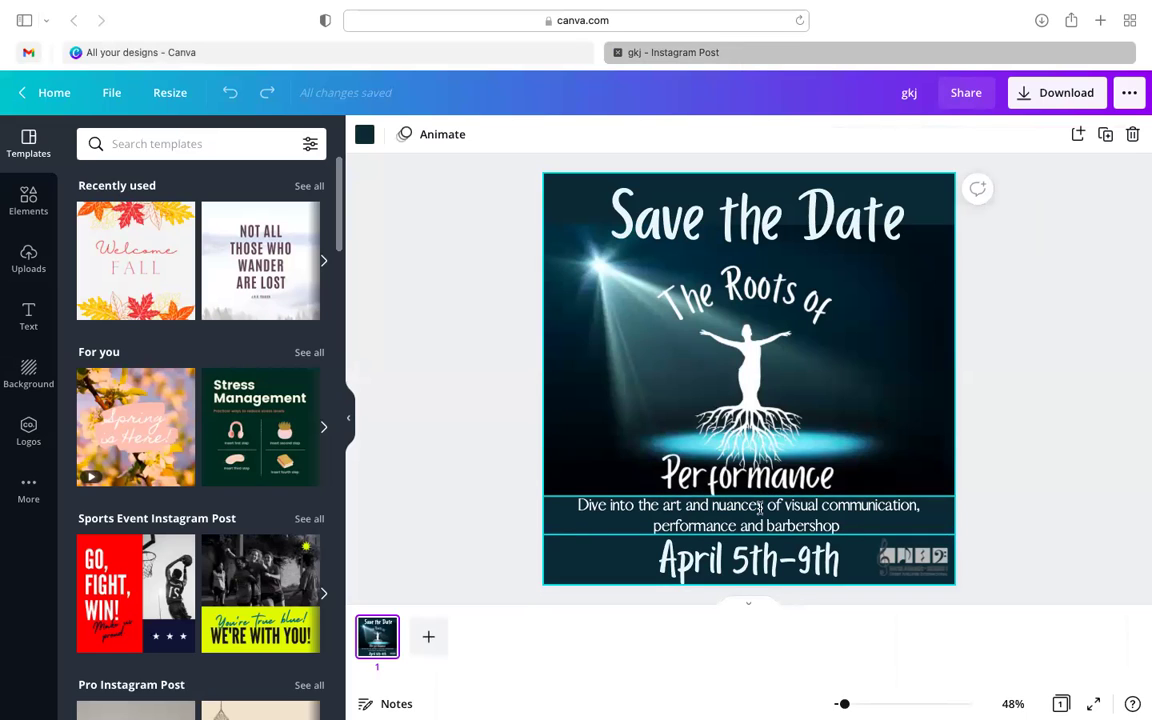
# - Select the 'Dive into the art…' text box, then close the gkj design tab
pyautogui.click(846, 530)
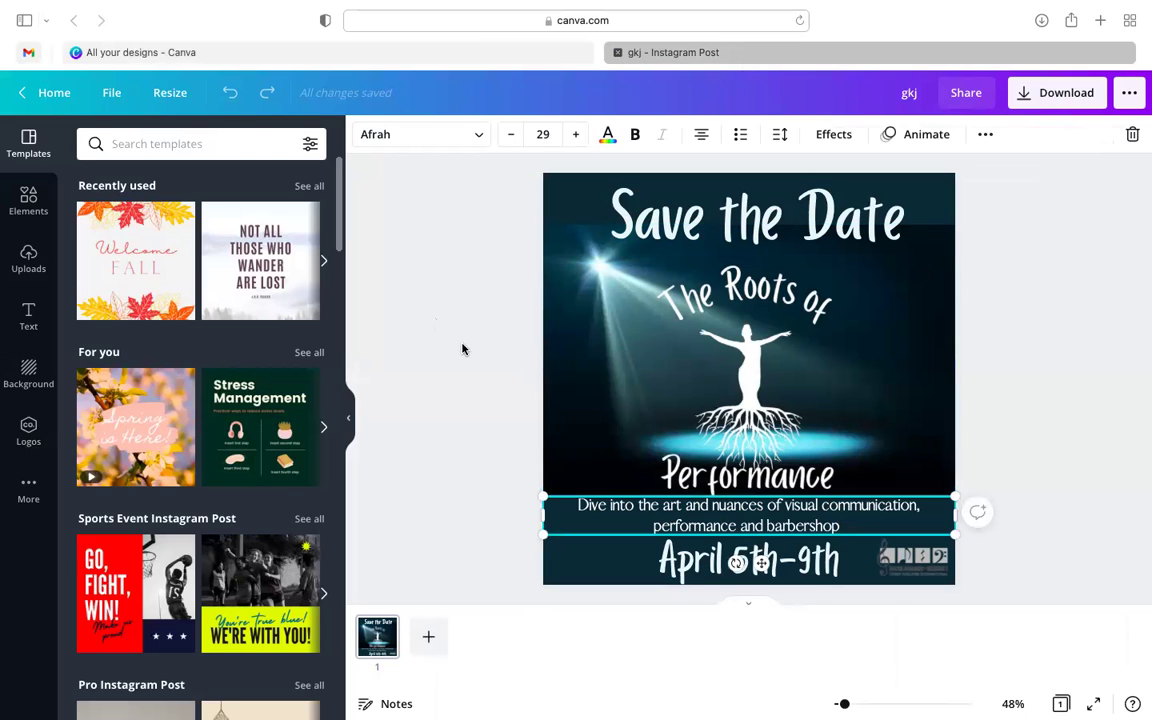
pyautogui.click(617, 53)
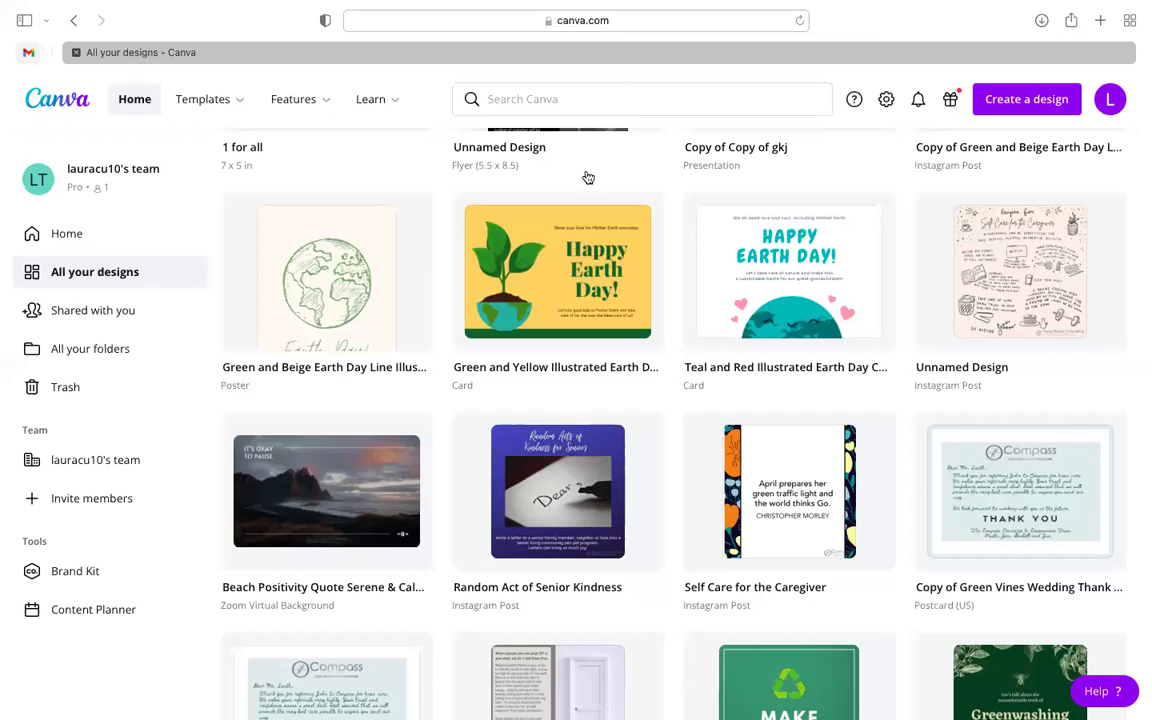
pyautogui.scroll(-5, 588, 240)
pyautogui.scroll(-10, 591, 300)
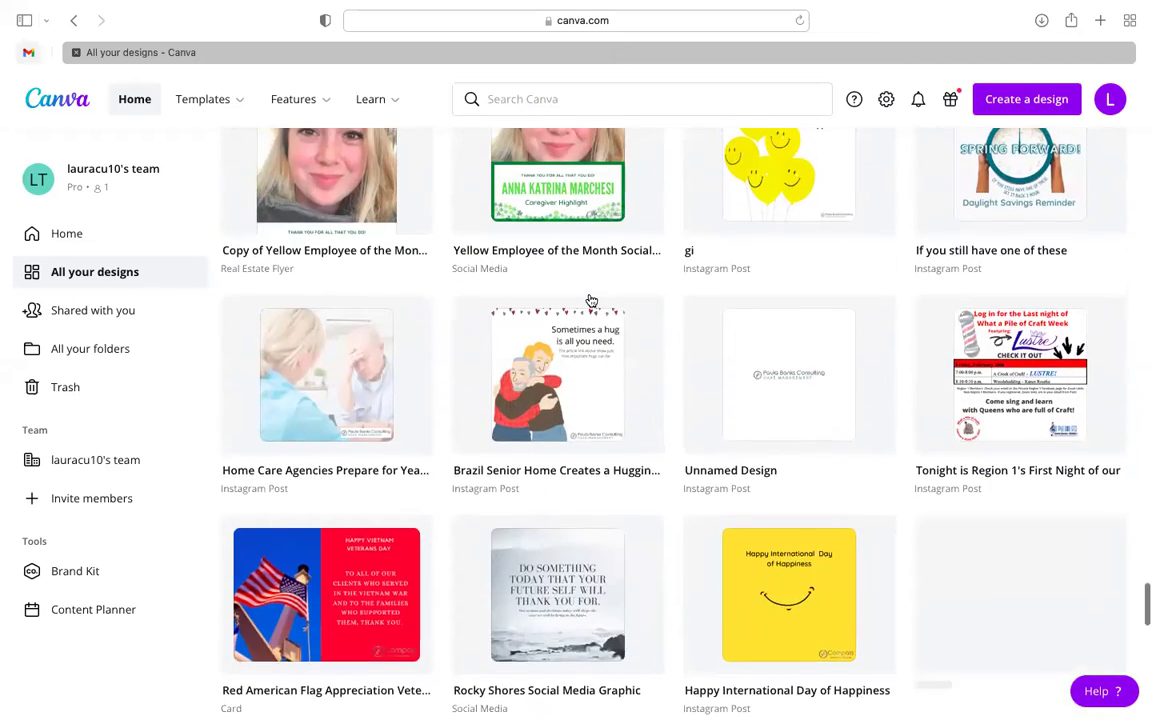
pyautogui.scroll(5, 590, 300)
pyautogui.scroll(2, 589, 298)
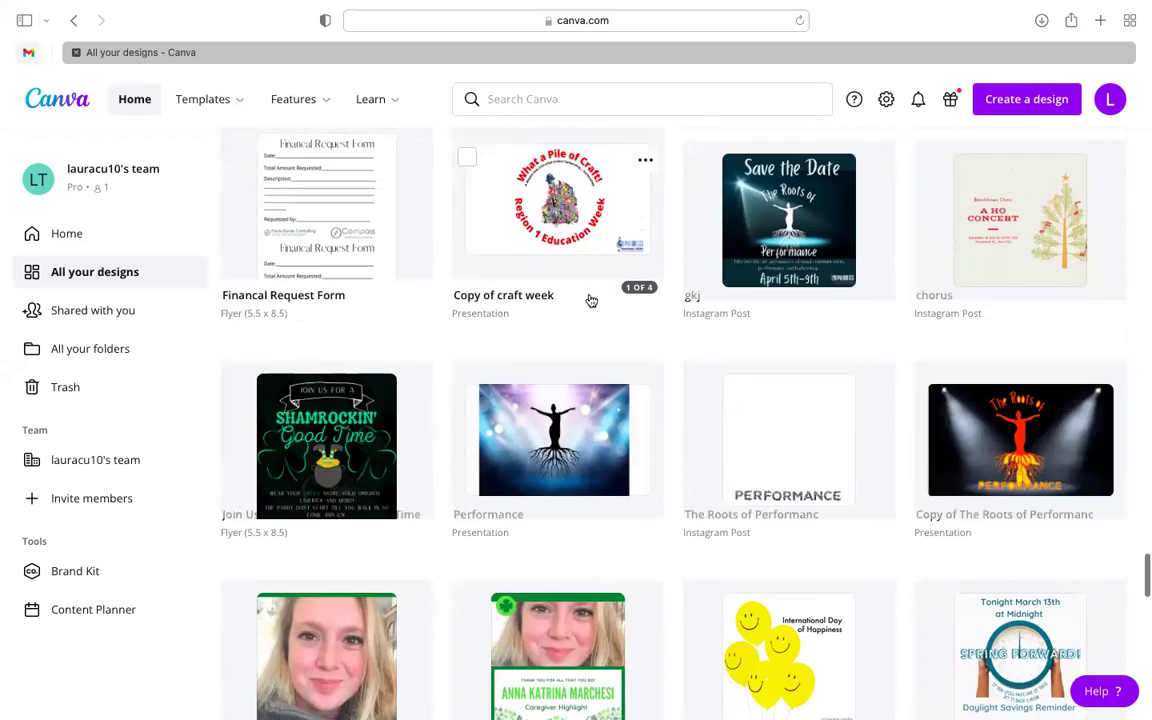
pyautogui.scroll(-2, 589, 298)
pyautogui.scroll(1, 560, 360)
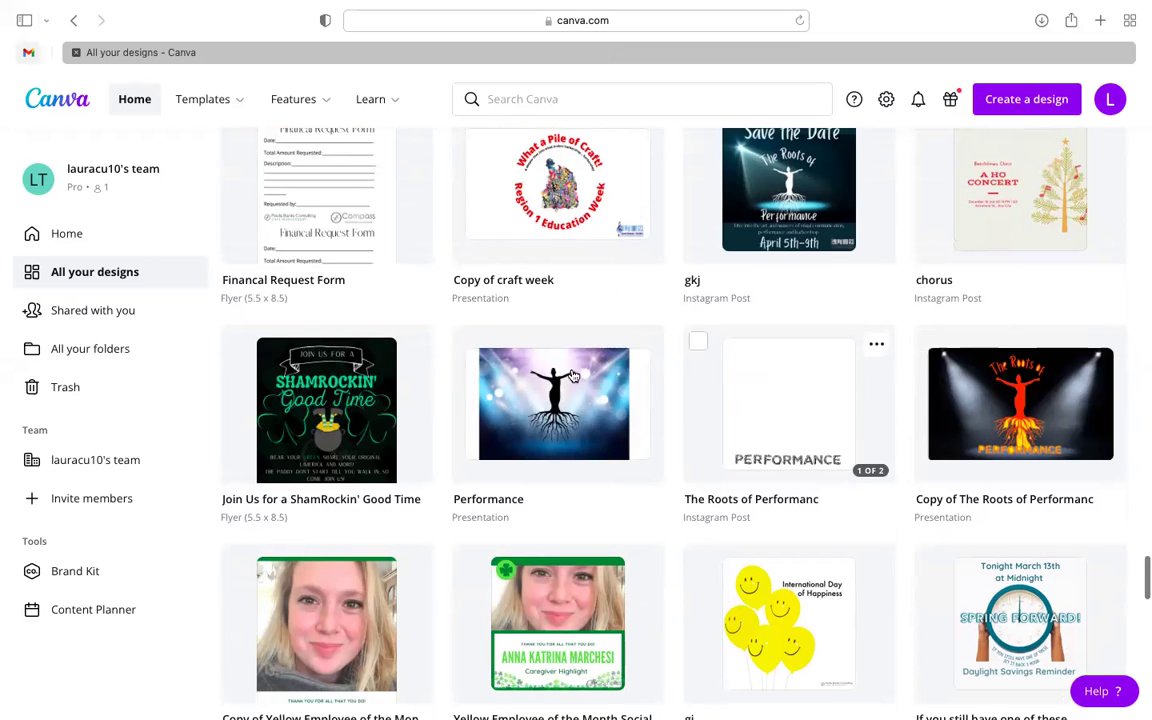
pyautogui.scroll(-2, 585, 390)
pyautogui.scroll(-10, 585, 390)
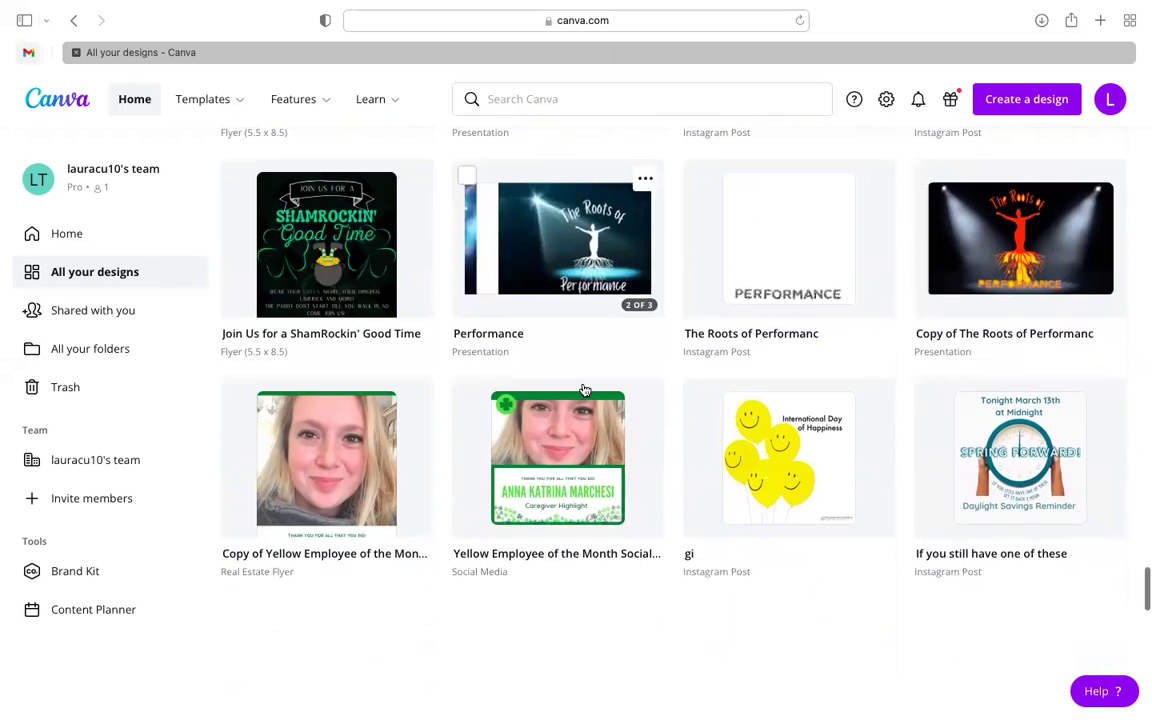
pyautogui.scroll(15, 585, 390)
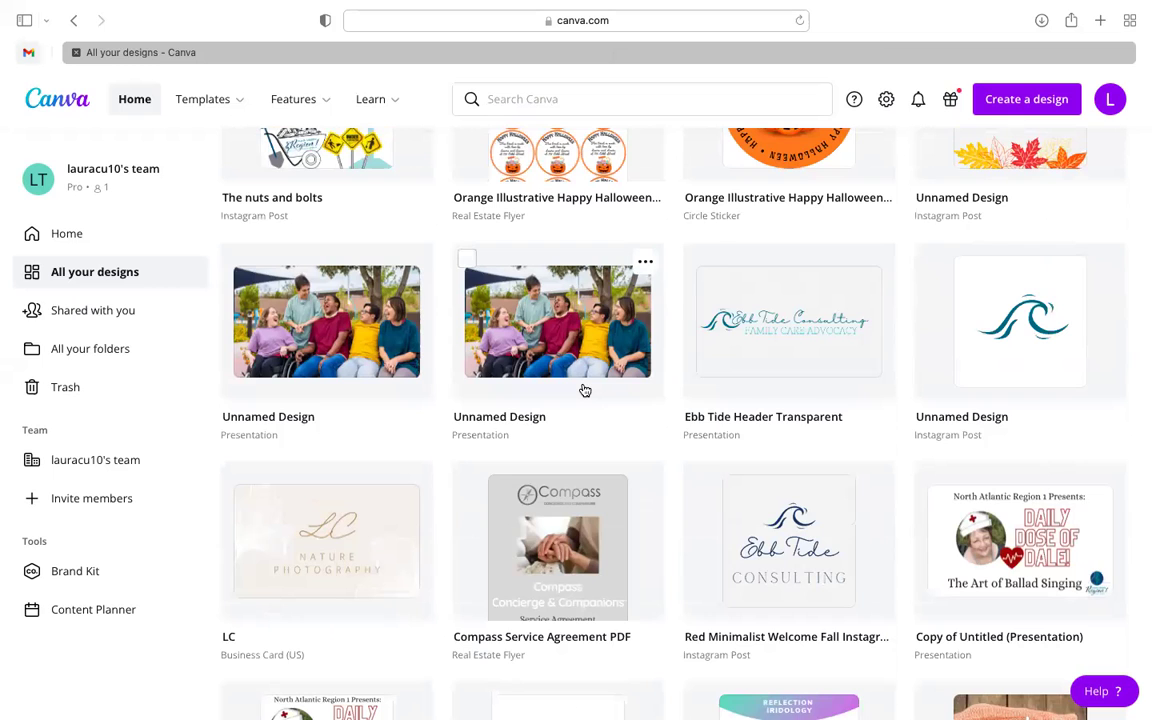
pyautogui.scroll(5, 585, 390)
pyautogui.scroll(-2, 585, 390)
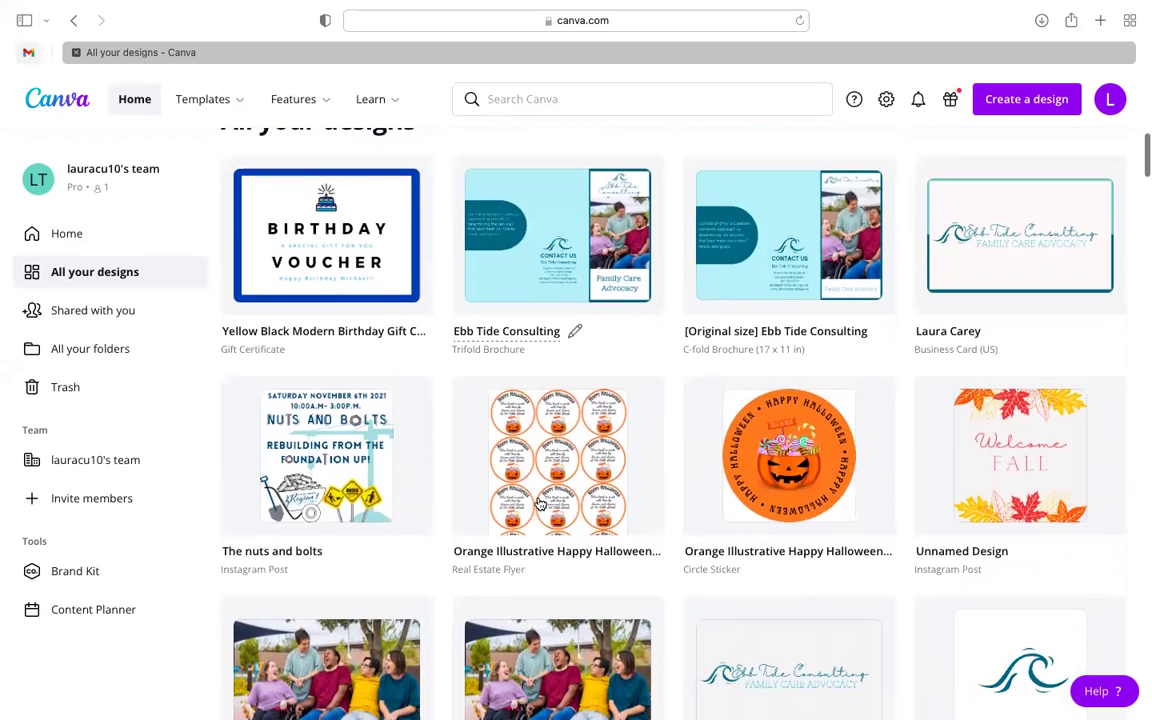
pyautogui.click(93, 312)
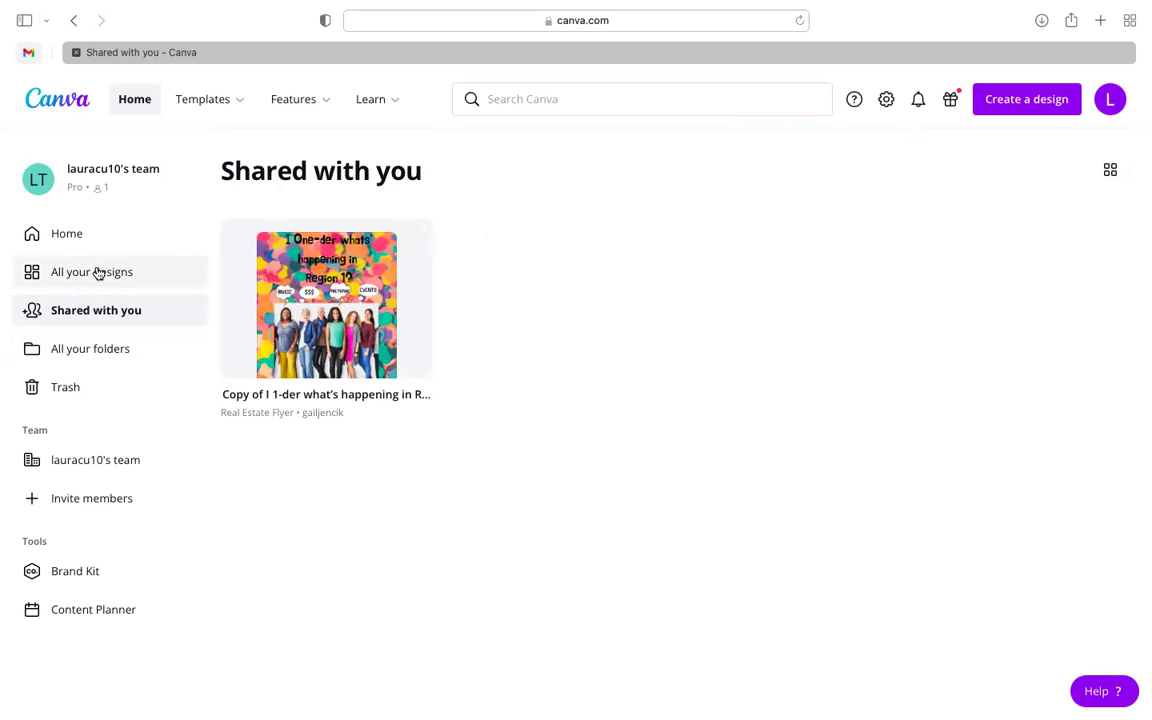
# - View All your folders, then go to the team's page
pyautogui.click(108, 356)
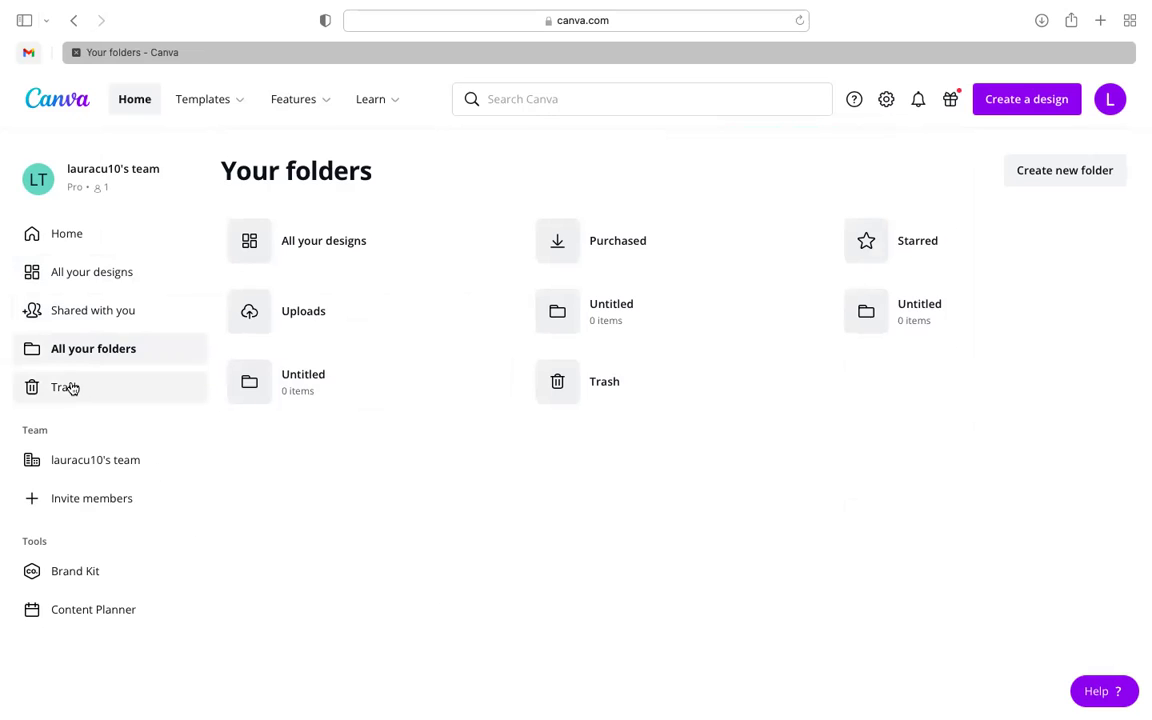
pyautogui.click(94, 461)
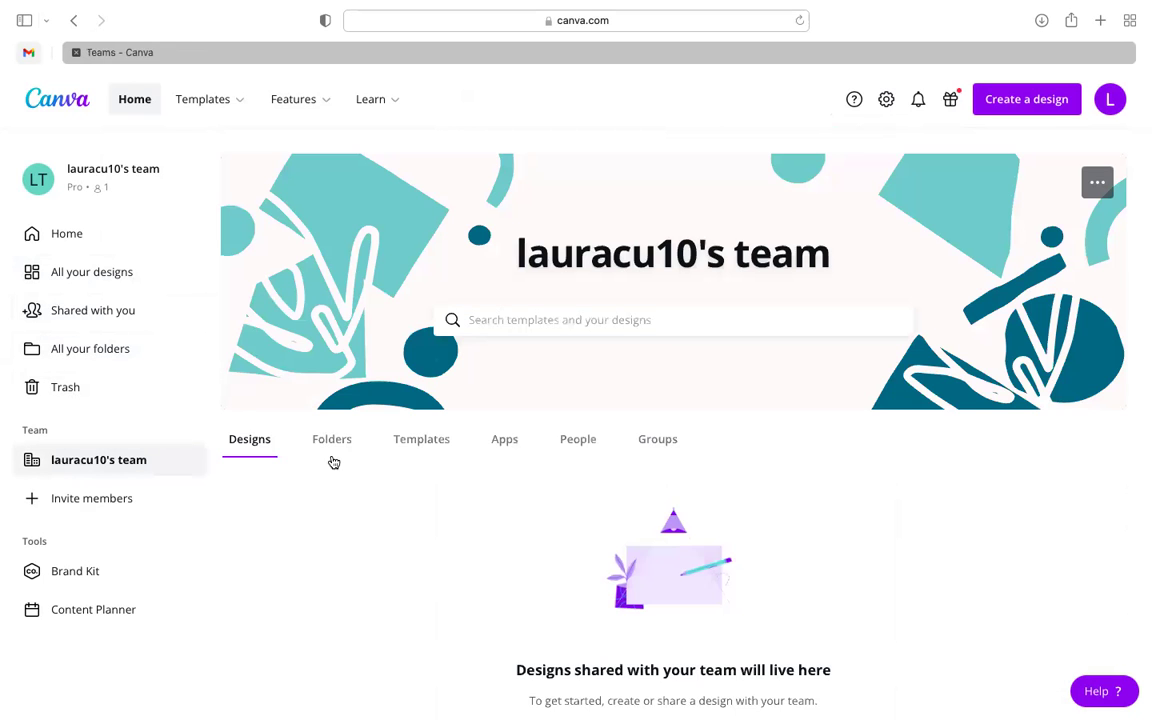
# - Scroll through the team page's empty Designs tab
pyautogui.scroll(-2, 352, 470)
pyautogui.scroll(2, 350, 472)
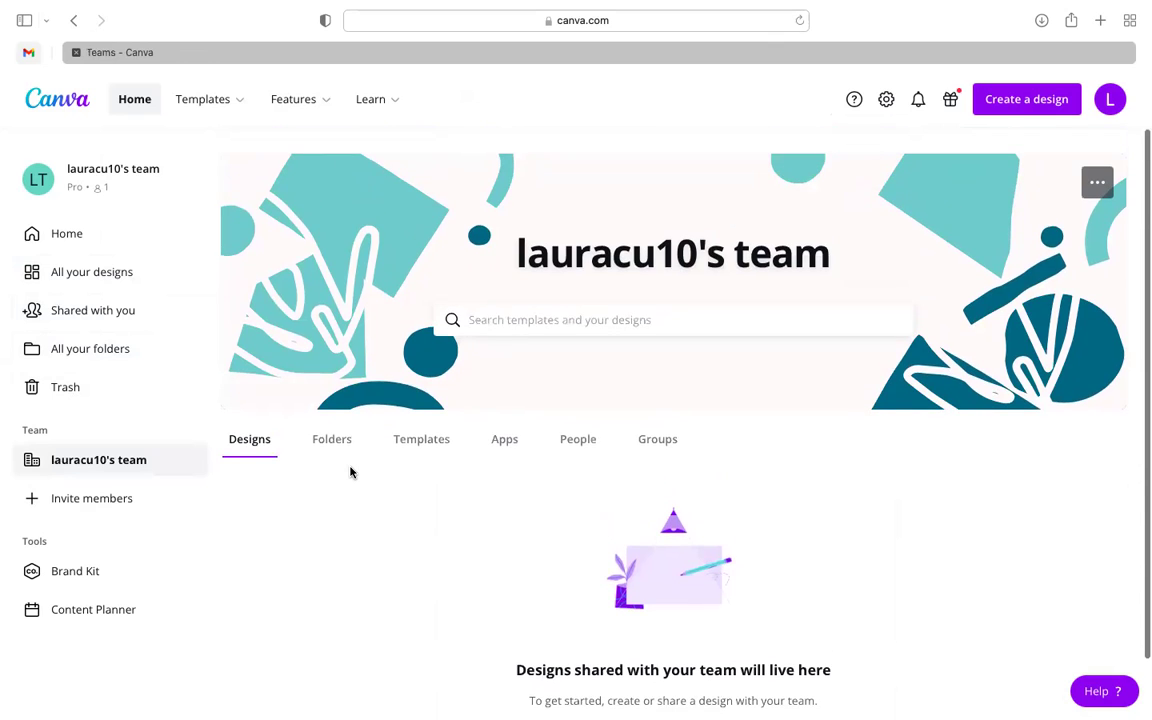
pyautogui.scroll(-2, 396, 585)
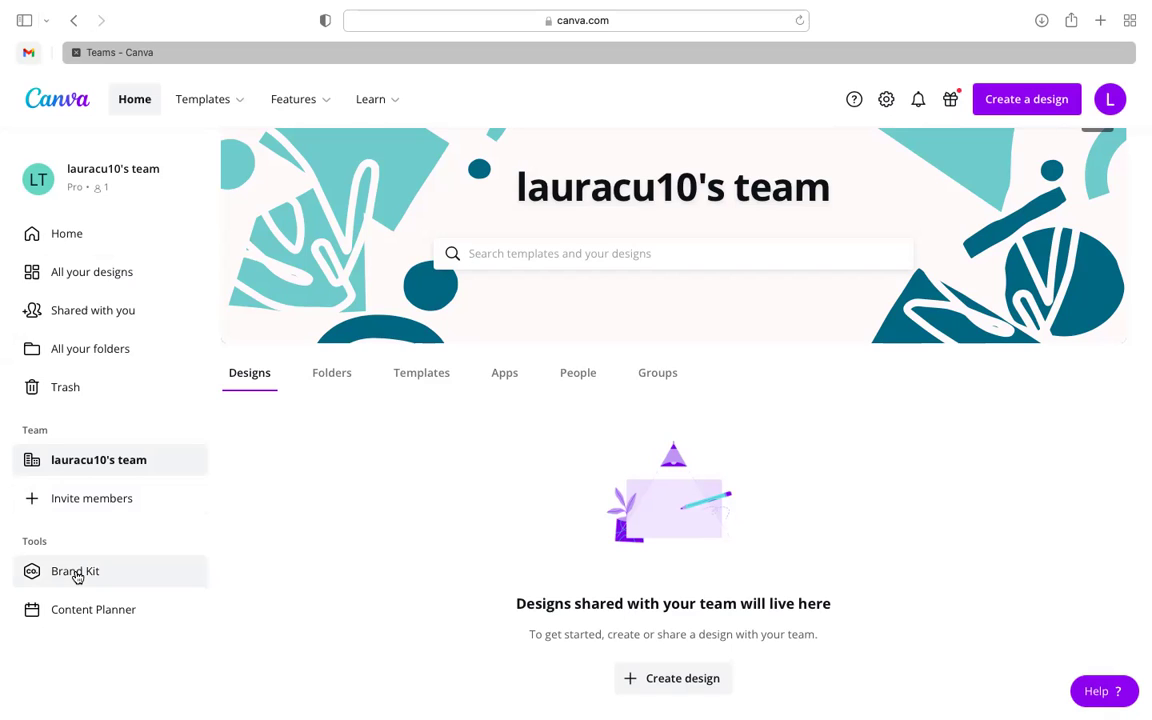
# - Open the Brand Kit and review Ebb Tide Consulting's logos, teal palettes and fonts
pyautogui.click(77, 573)
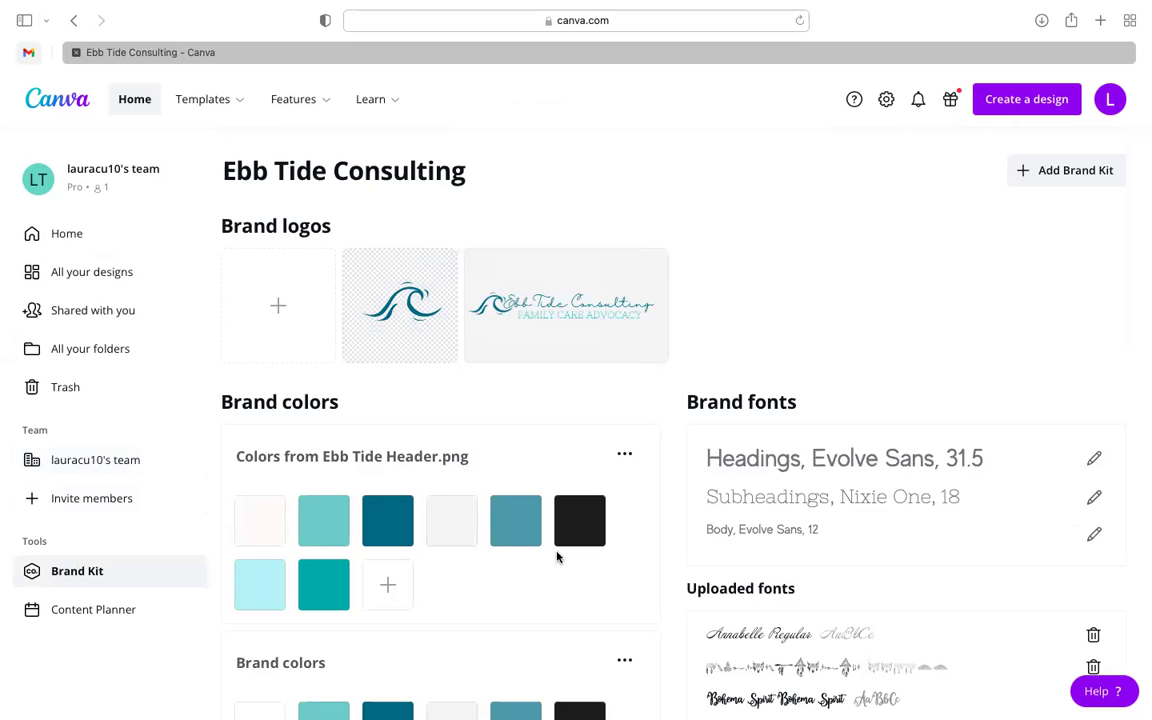
pyautogui.scroll(-2, 589, 594)
pyautogui.scroll(1, 589, 610)
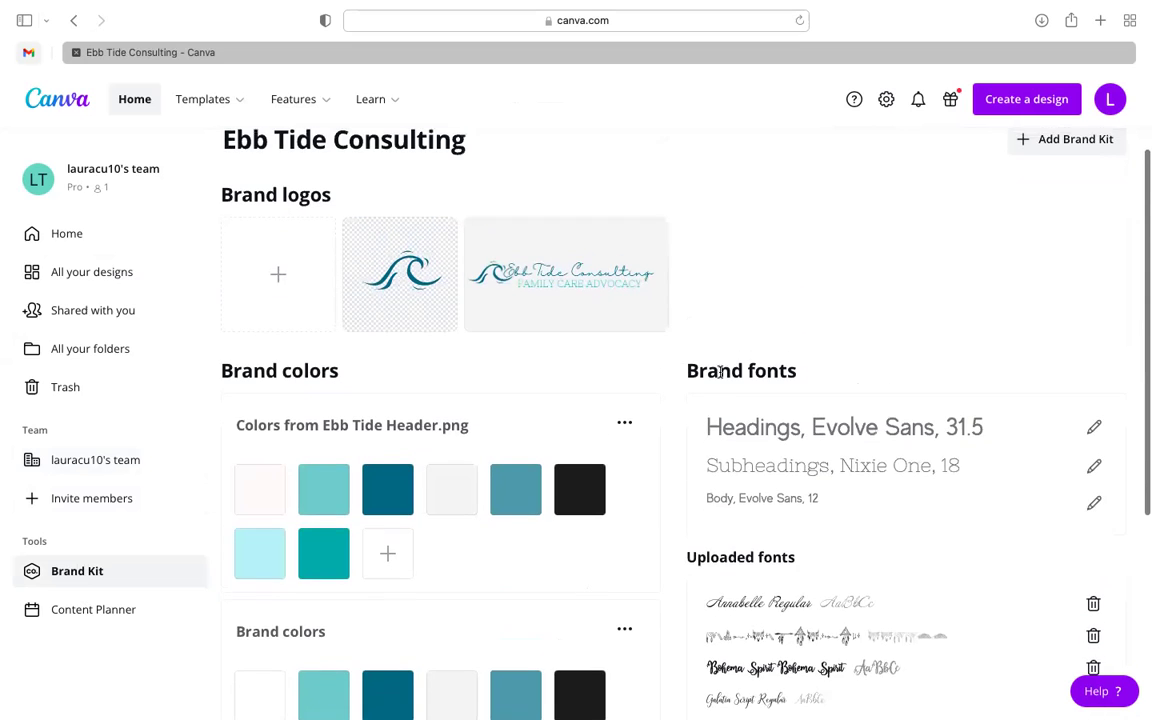
pyautogui.scroll(1, 719, 372)
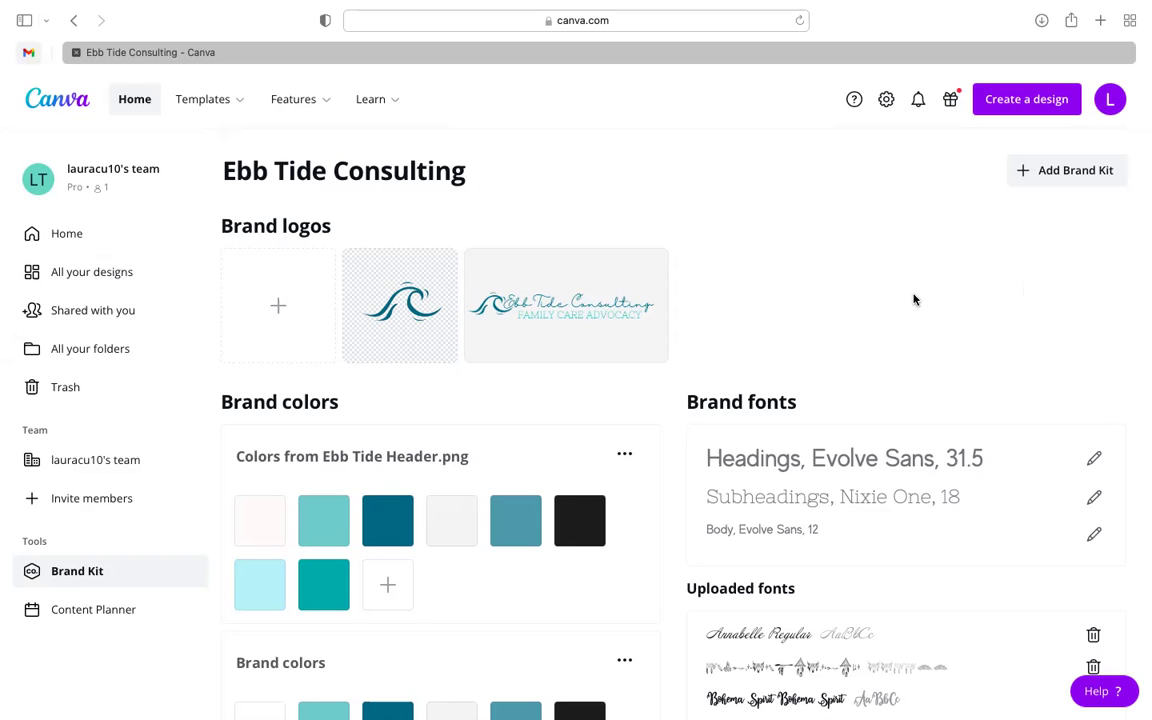
pyautogui.scroll(-5, 797, 252)
pyautogui.scroll(5, 797, 252)
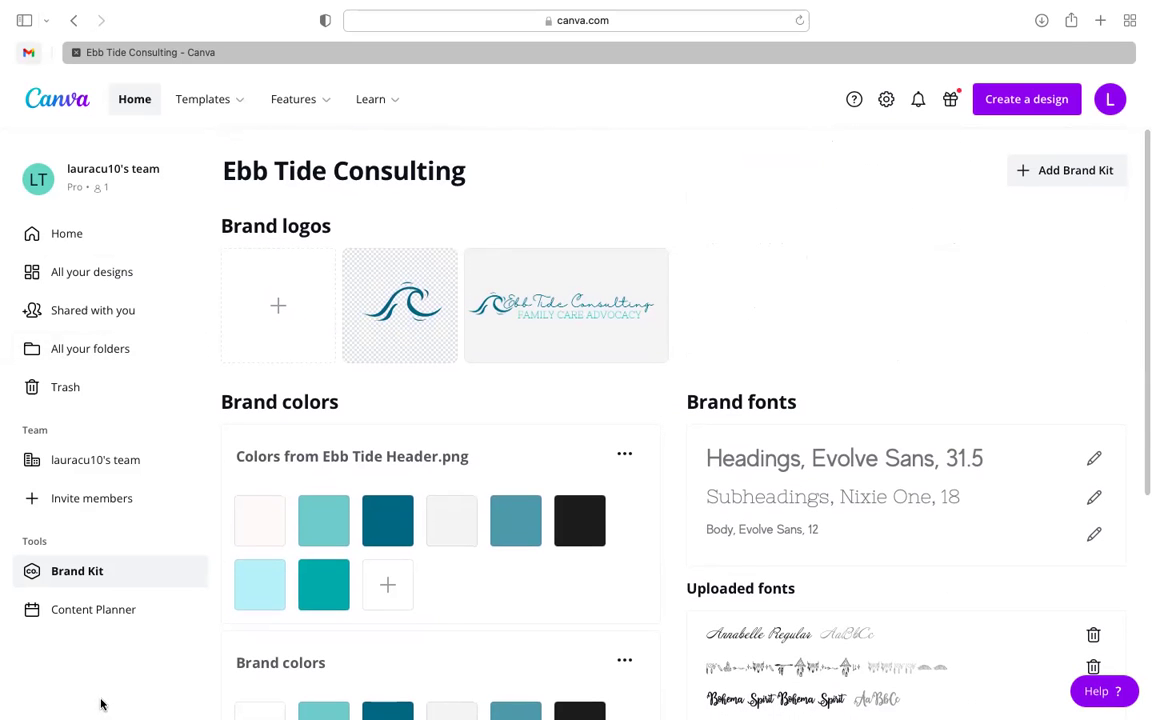
# - Open the Content Planner and browse November 2021's holidays like Diwali and Thanksgiving
pyautogui.click(95, 609)
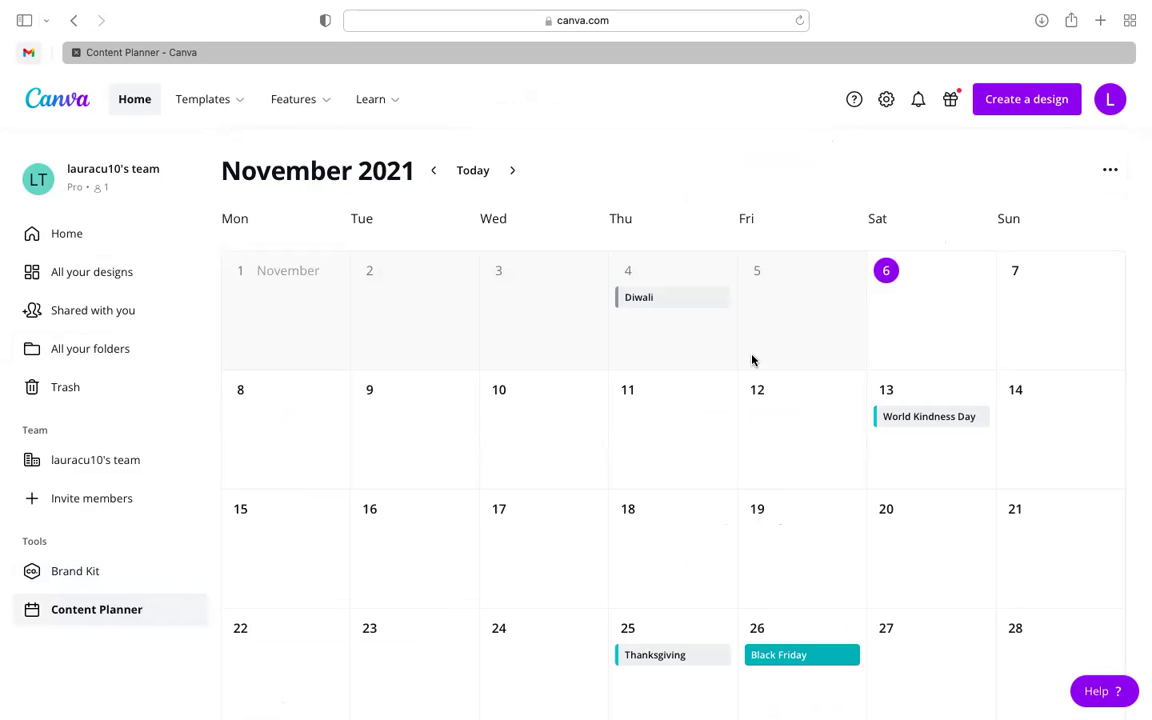
pyautogui.scroll(-1, 752, 360)
pyautogui.scroll(-1, 784, 470)
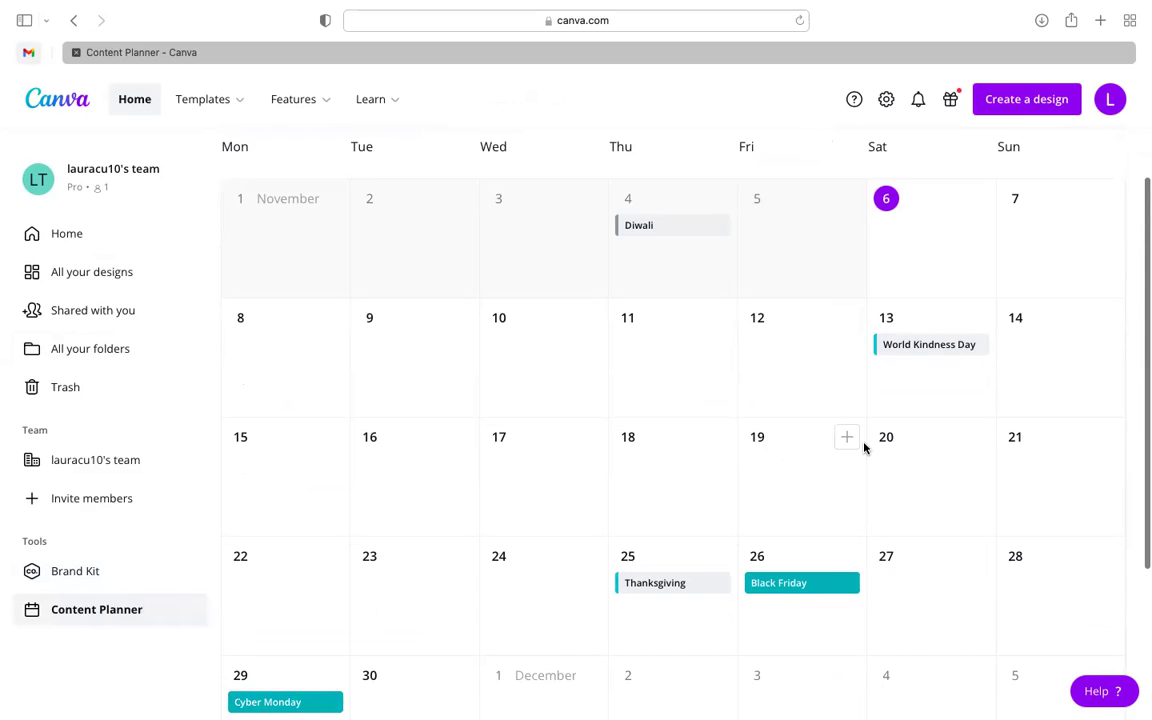
pyautogui.scroll(-3, 864, 447)
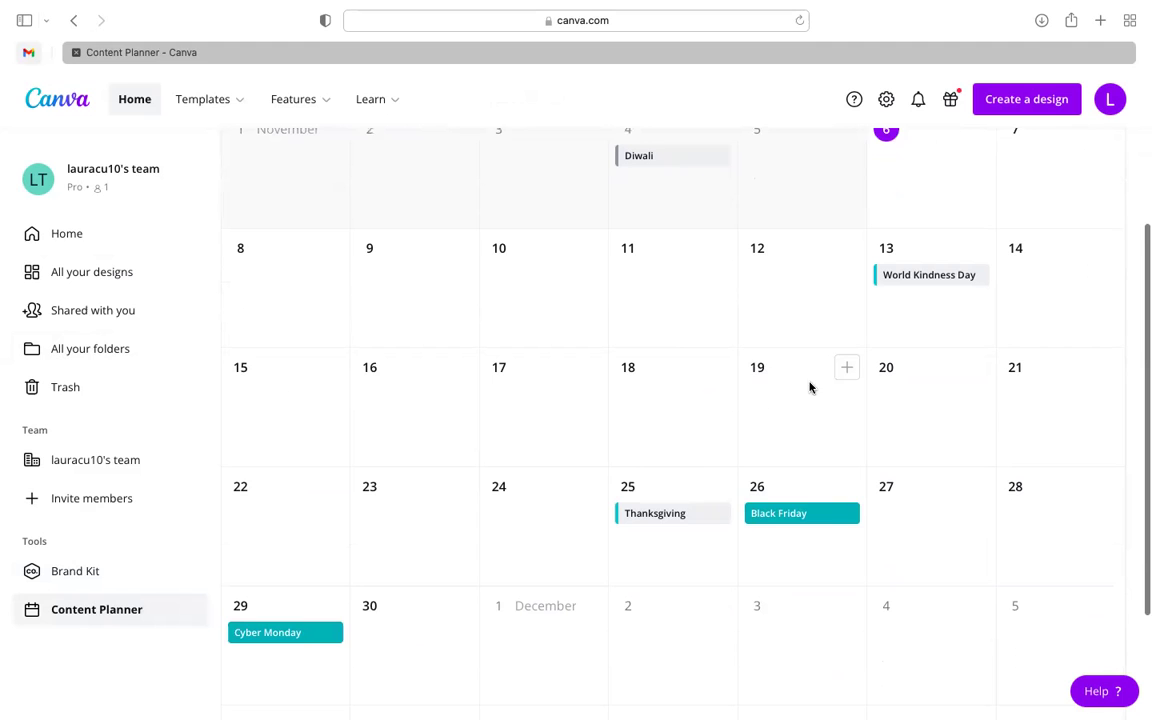
pyautogui.scroll(1, 846, 386)
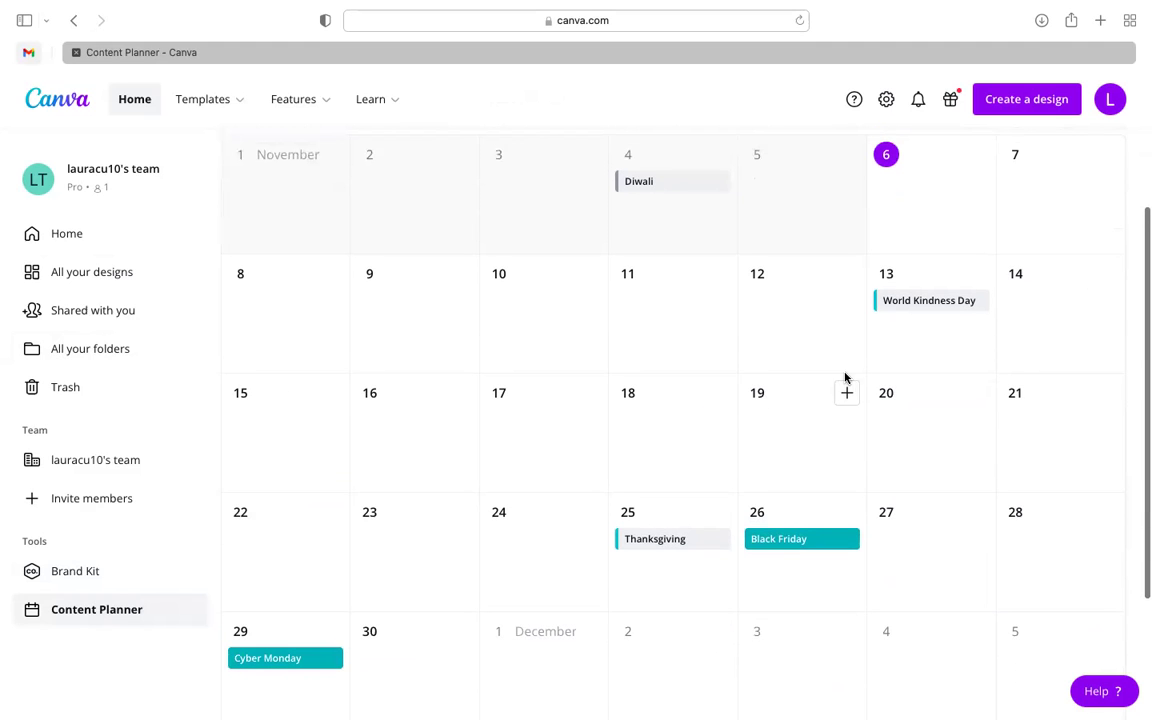
pyautogui.click(845, 397)
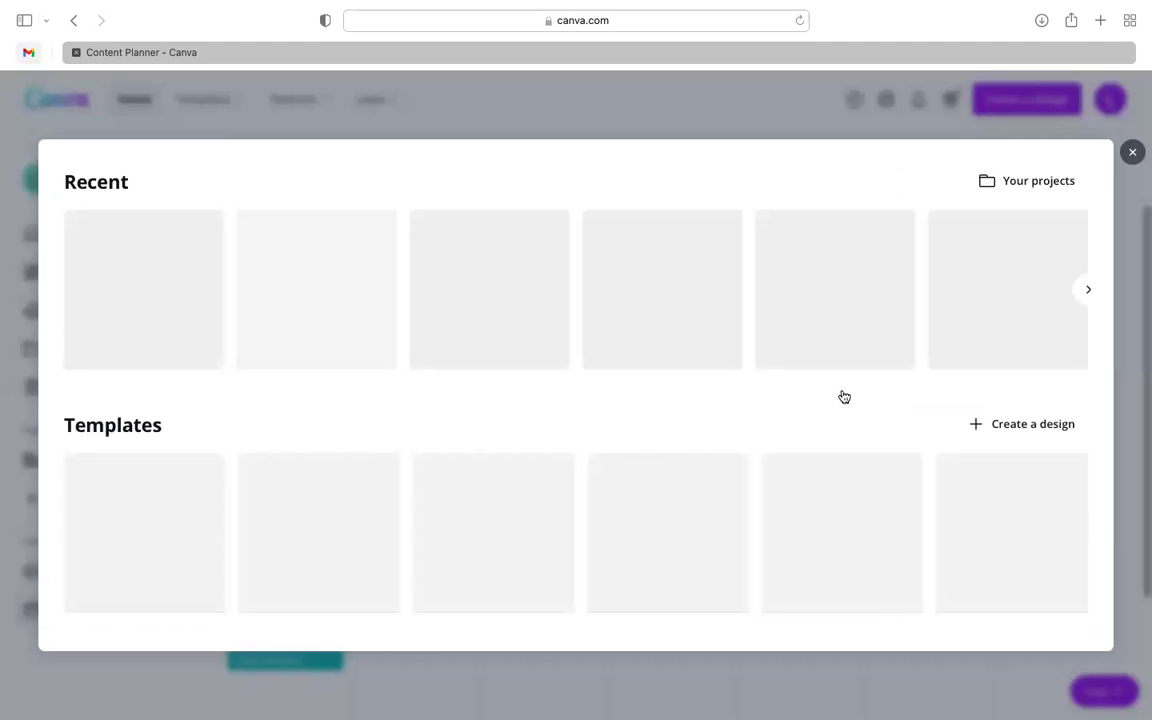
pyautogui.click(1086, 292)
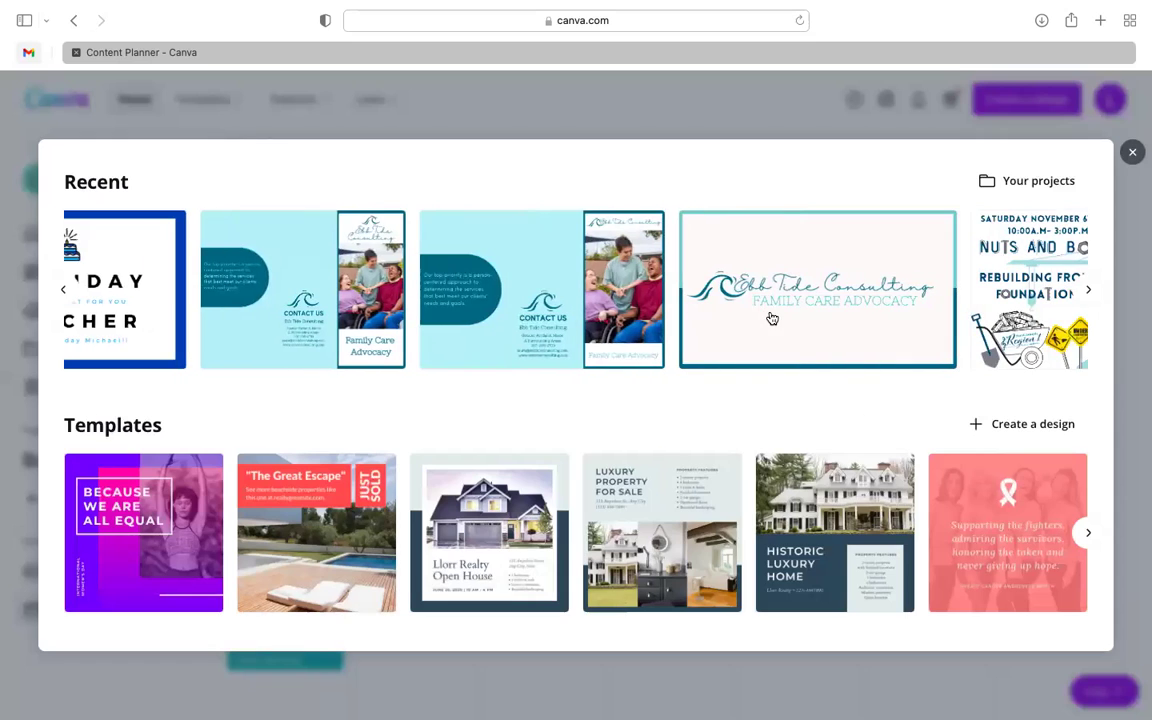
pyautogui.click(771, 318)
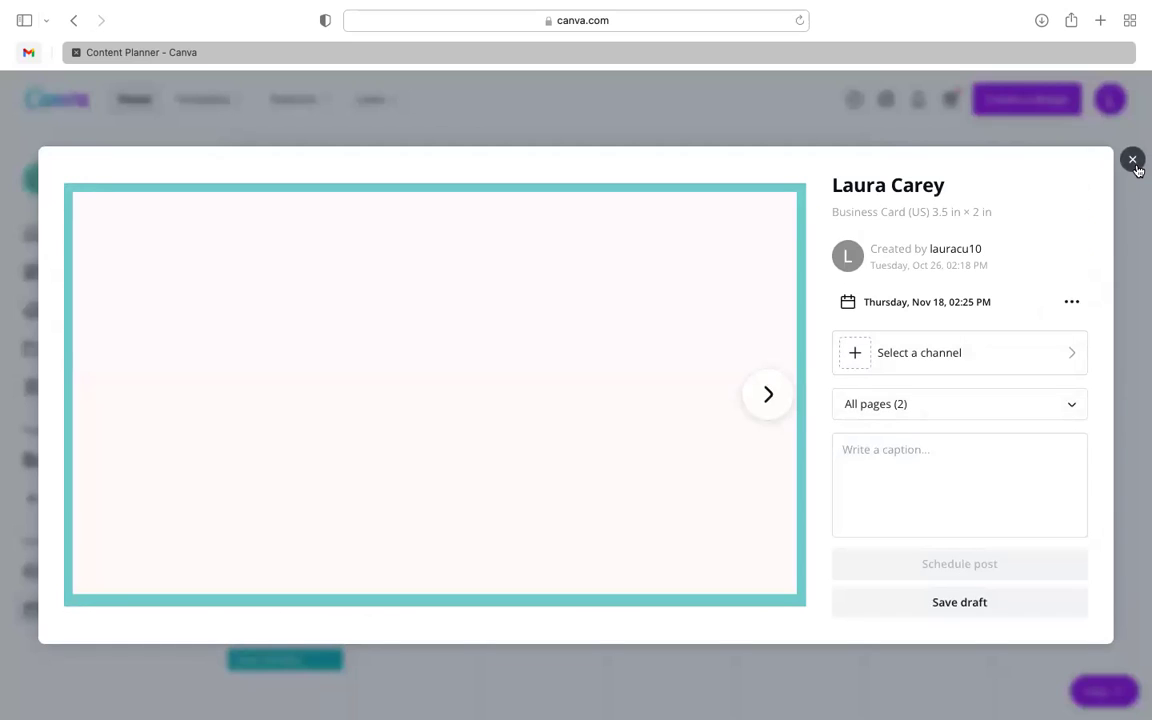
pyautogui.click(1133, 161)
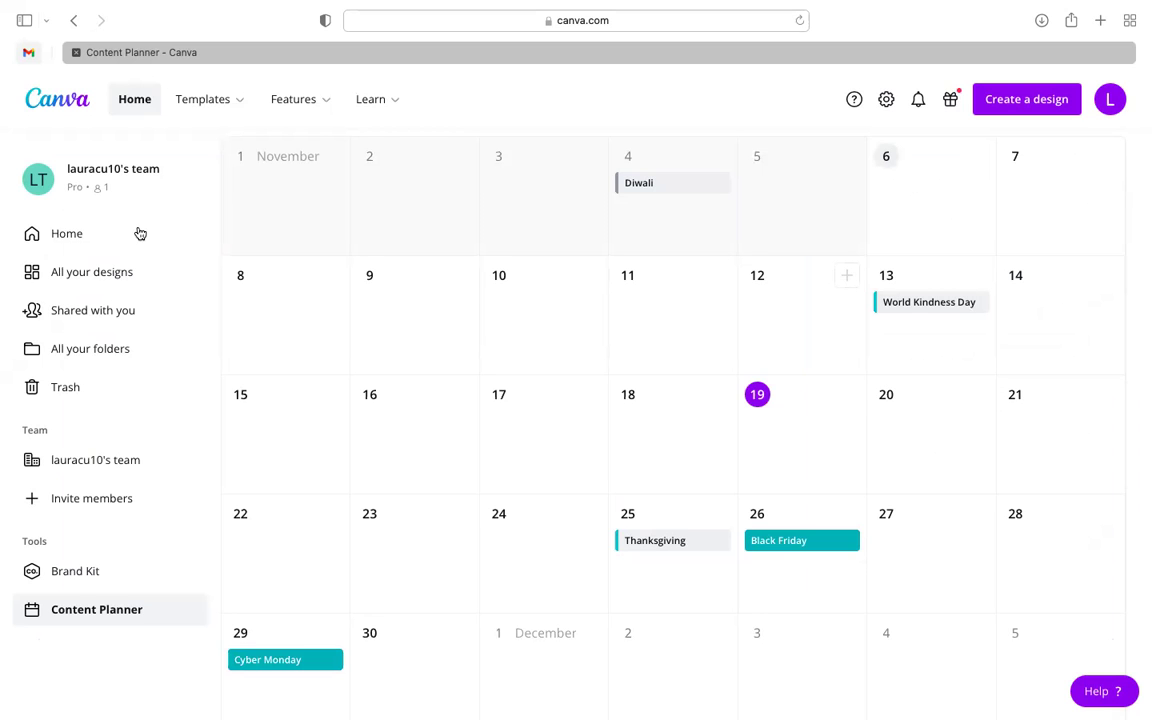
# - Return to the Canva Home page and activate the Search Canva box
pyautogui.click(98, 243)
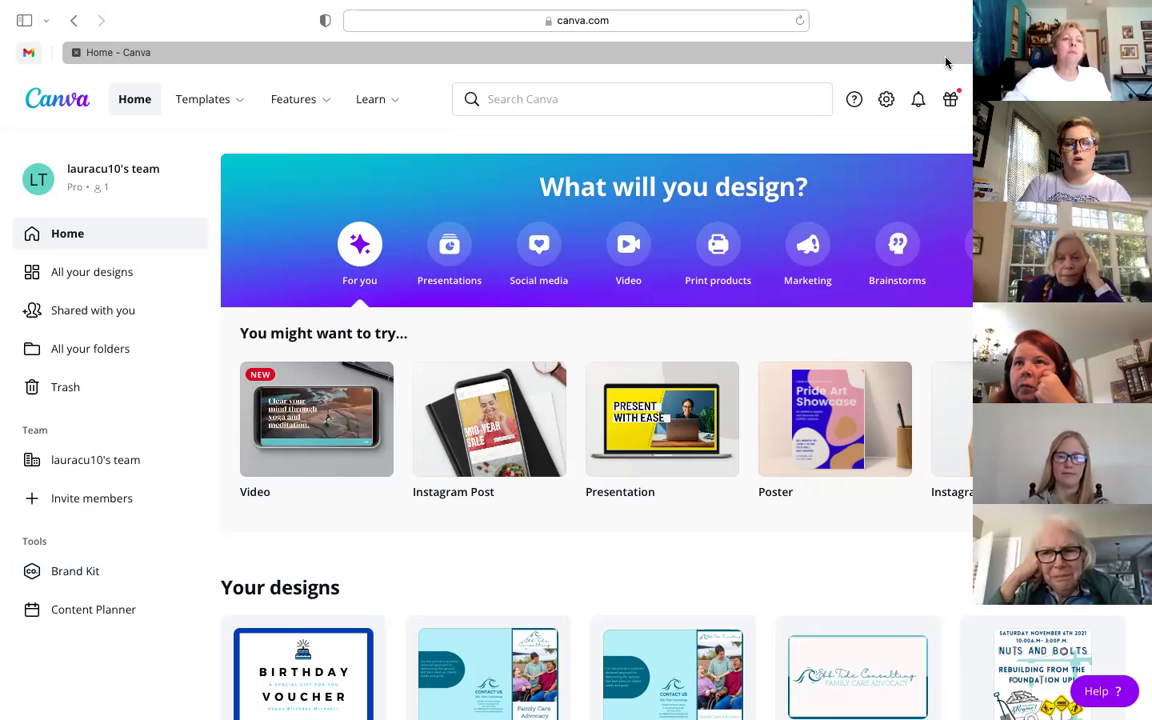
pyautogui.click(627, 98)
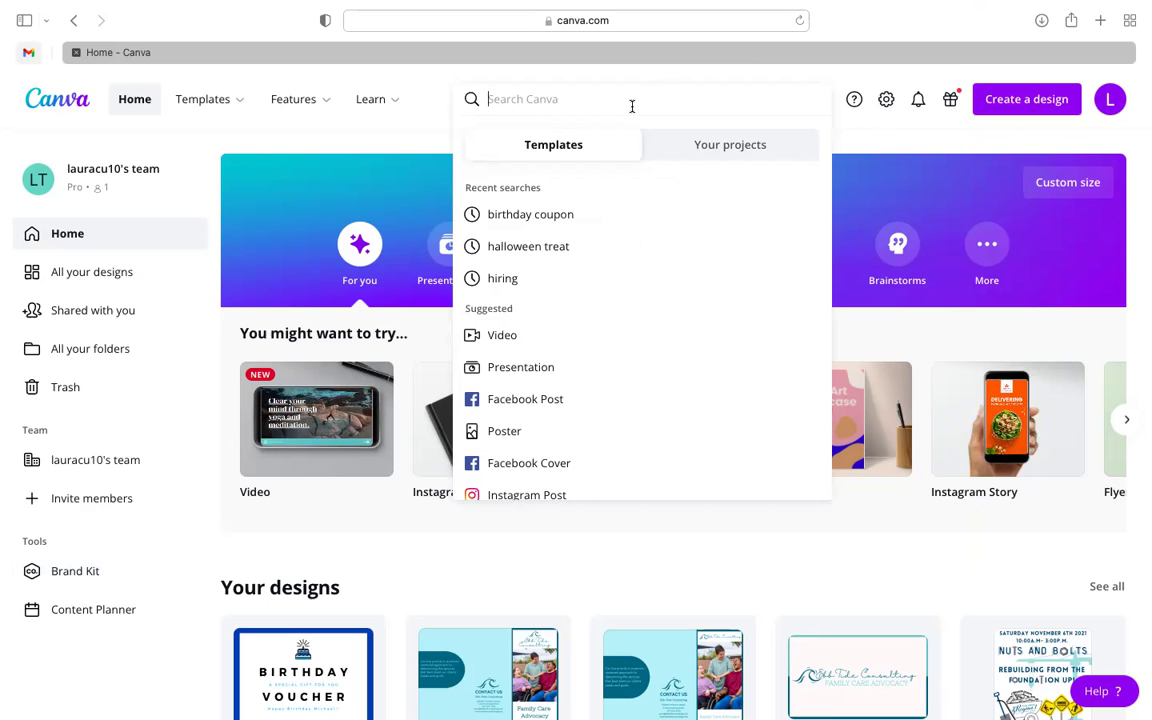
# - Search Canva templates for 'holiday concert'
pyautogui.write('ch')
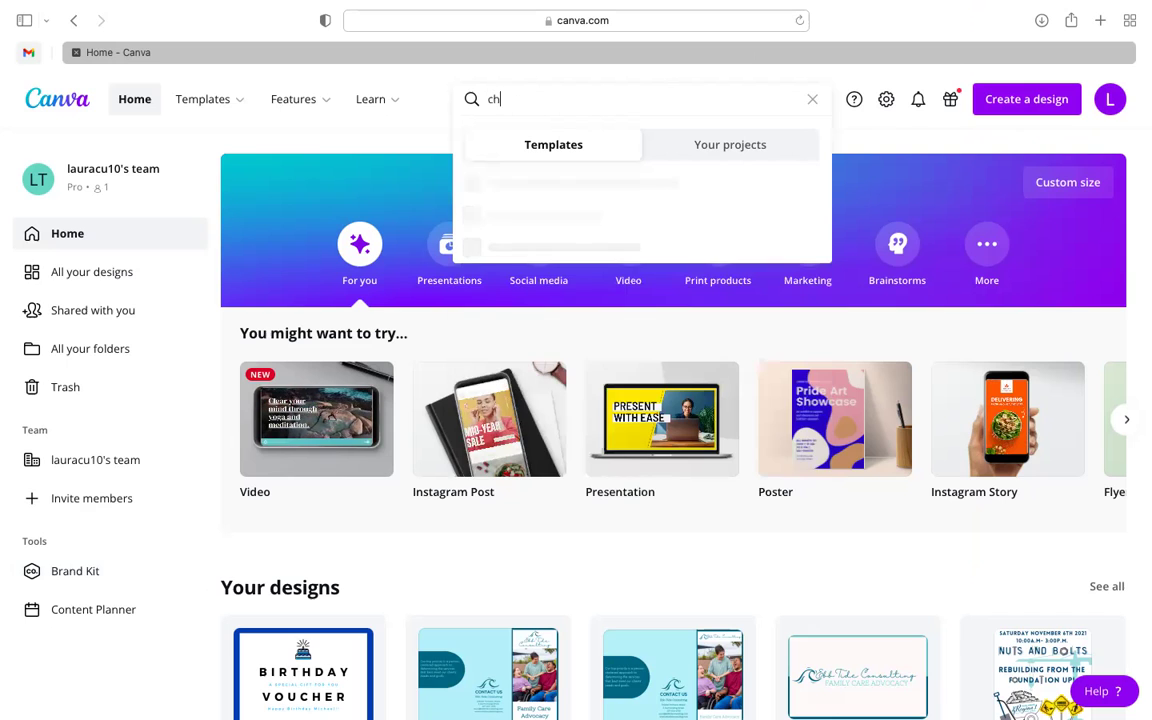
pyautogui.press('BackSpace')
pyautogui.press('BackSpace')
pyautogui.write('holiday concert')
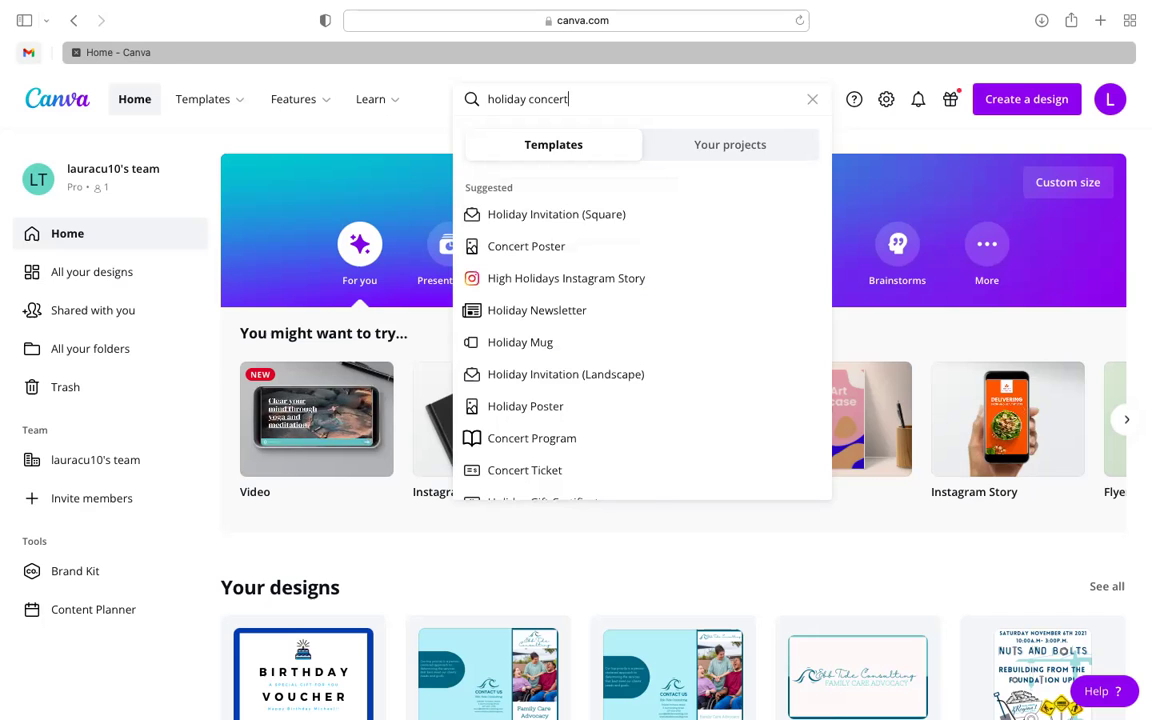
pyautogui.press('Return')
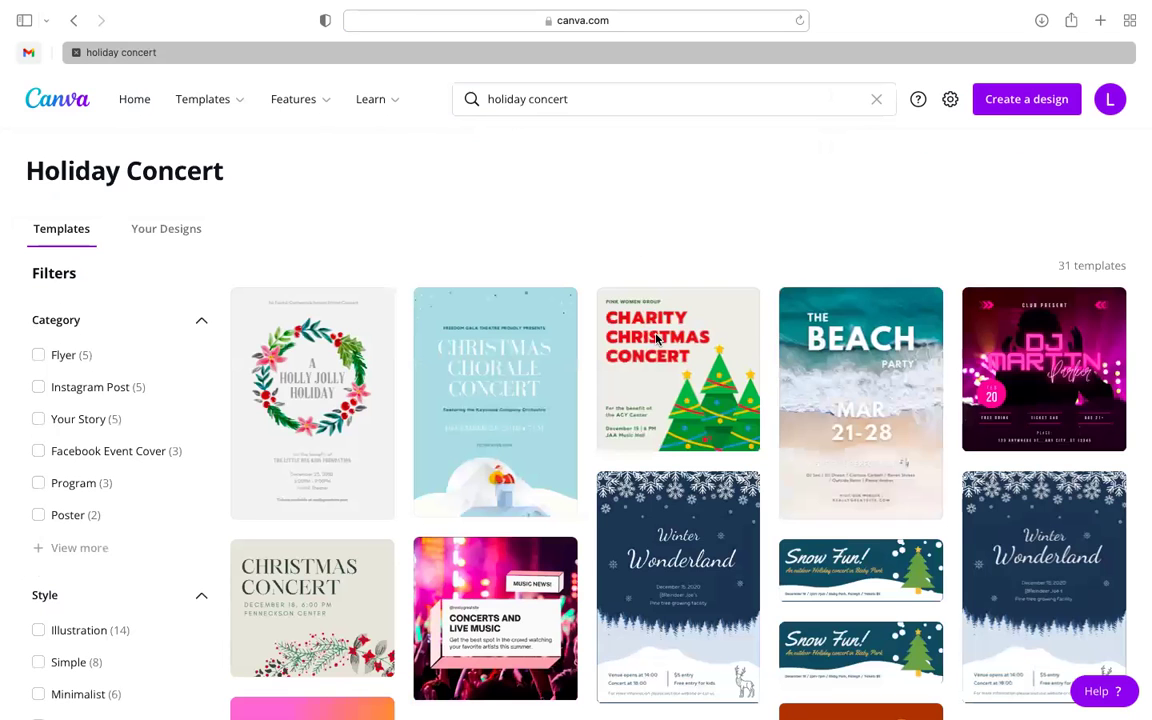
# - Scroll the results and open the Christmas Chorale Concert flyer template as a design
pyautogui.scroll(-4, 656, 341)
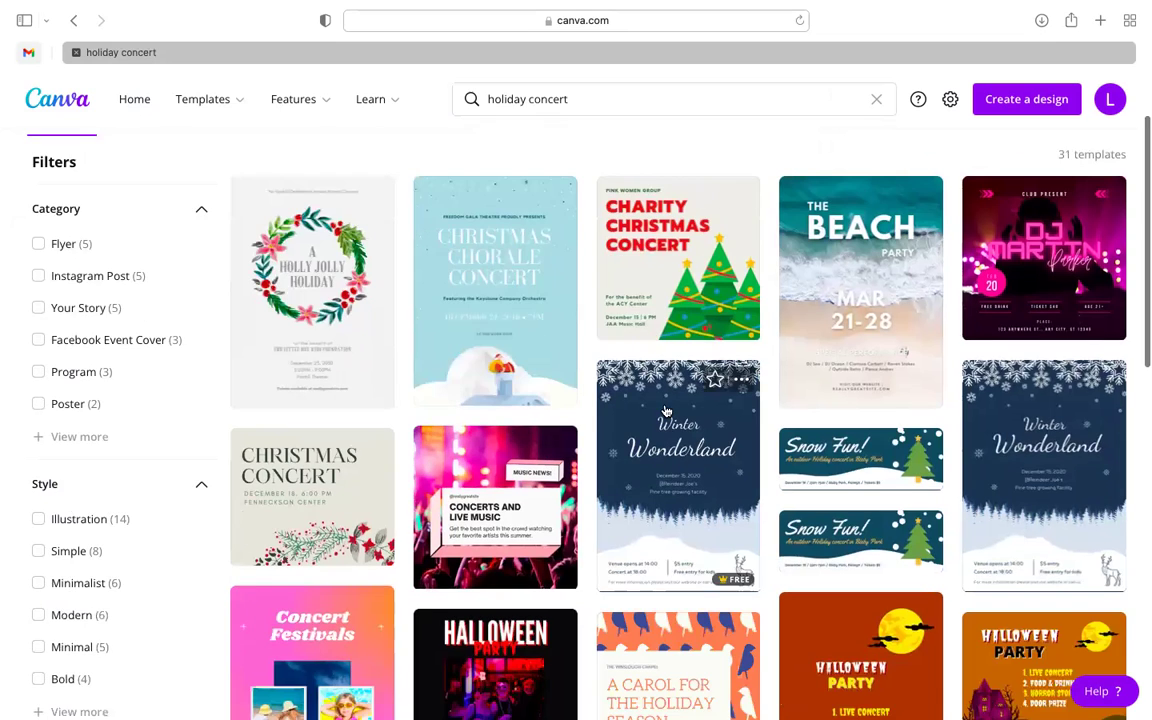
pyautogui.scroll(-1, 672, 517)
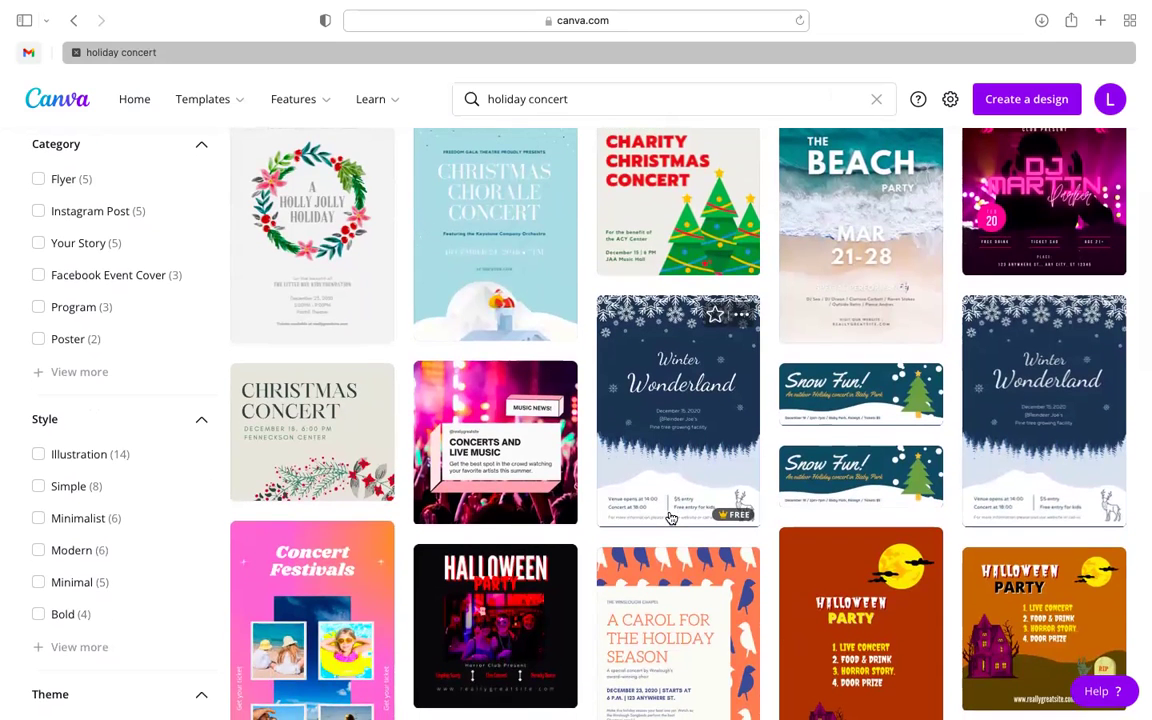
pyautogui.scroll(-1, 666, 522)
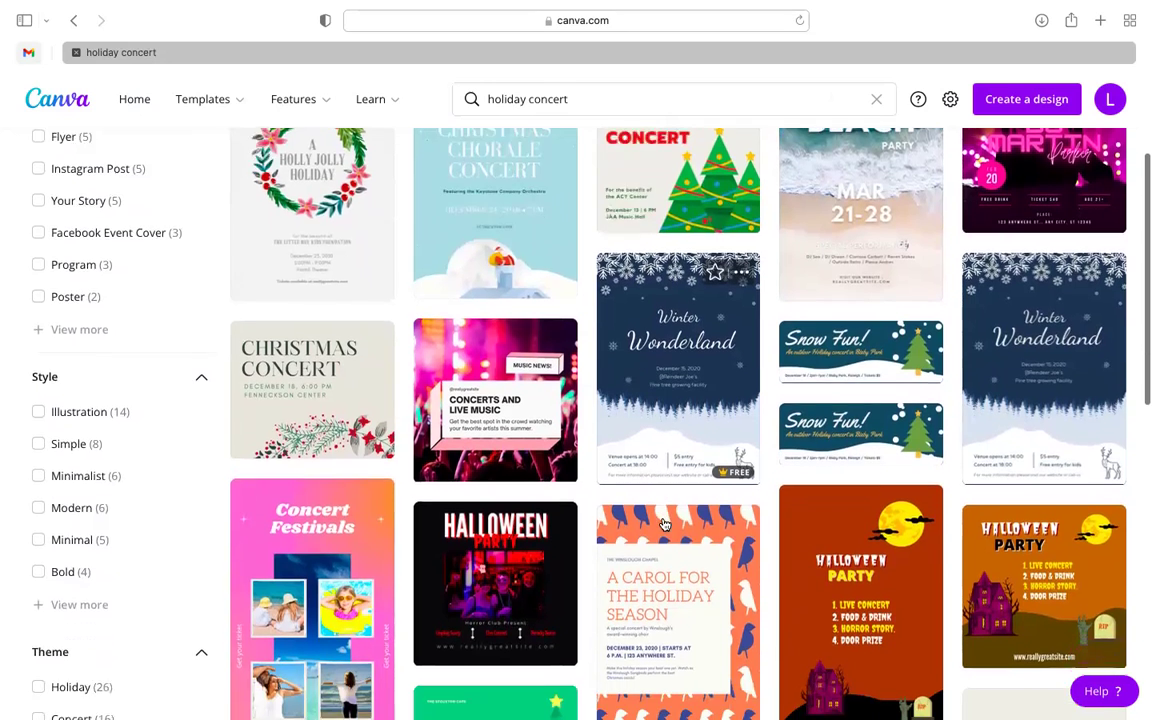
pyautogui.scroll(-5, 664, 524)
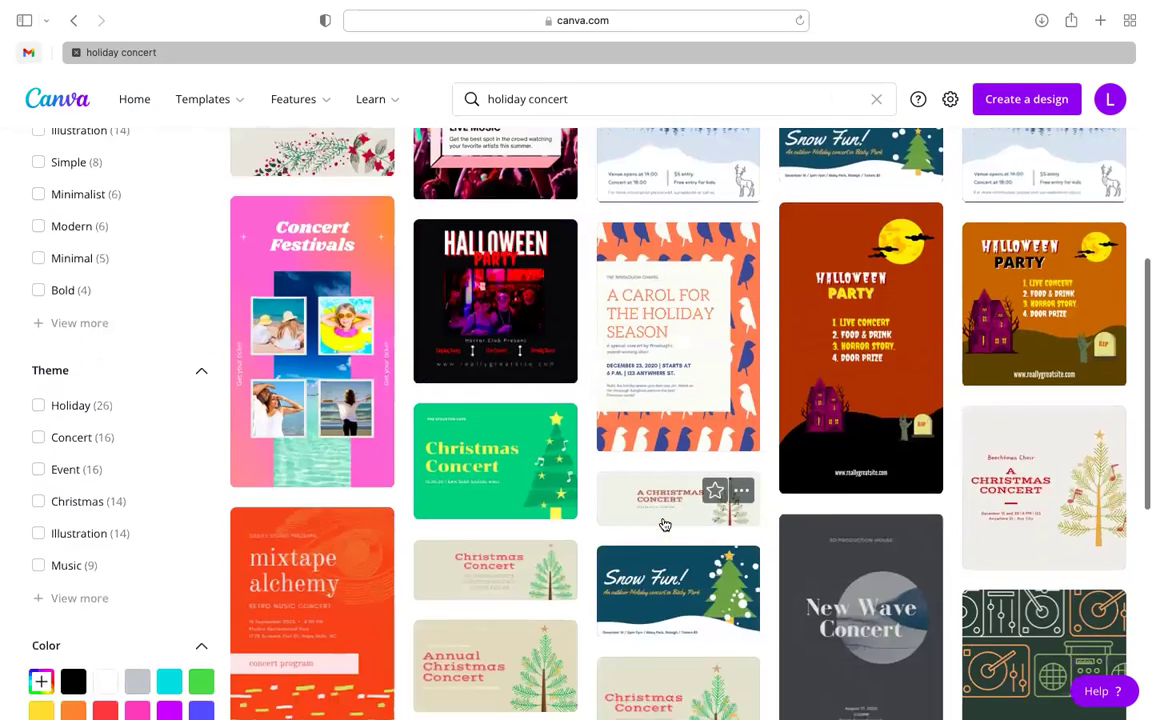
pyautogui.scroll(-2, 664, 524)
pyautogui.scroll(1, 664, 524)
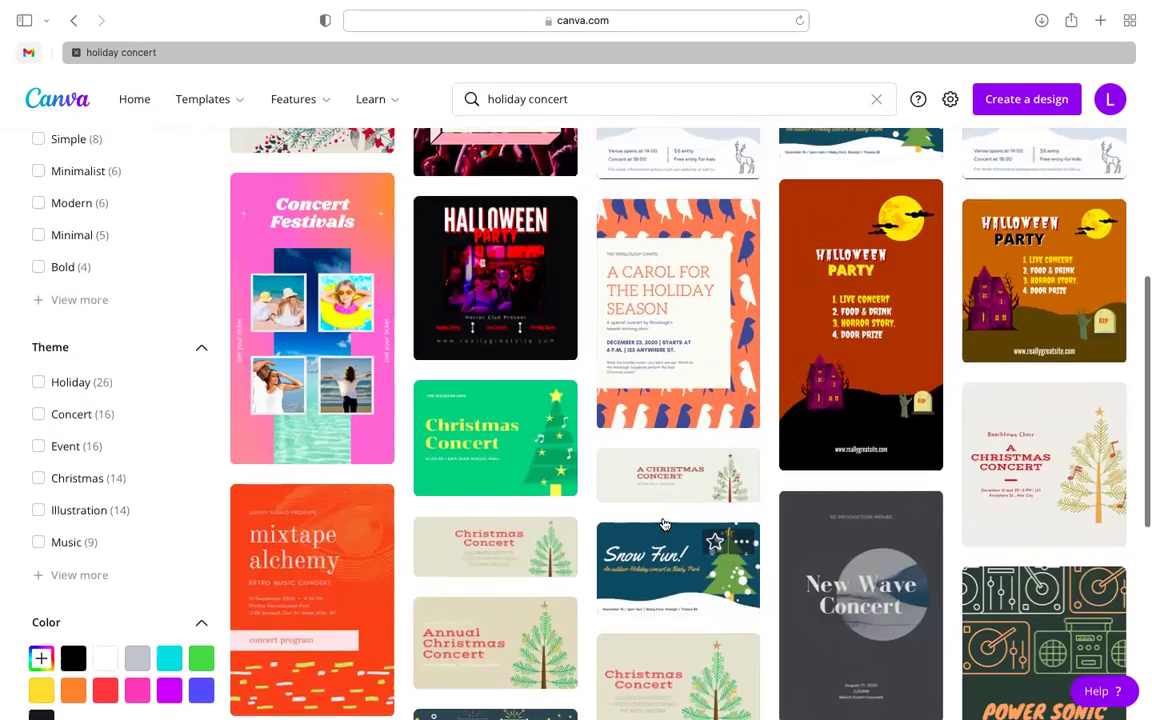
pyautogui.scroll(1, 664, 524)
pyautogui.scroll(-5, 690, 520)
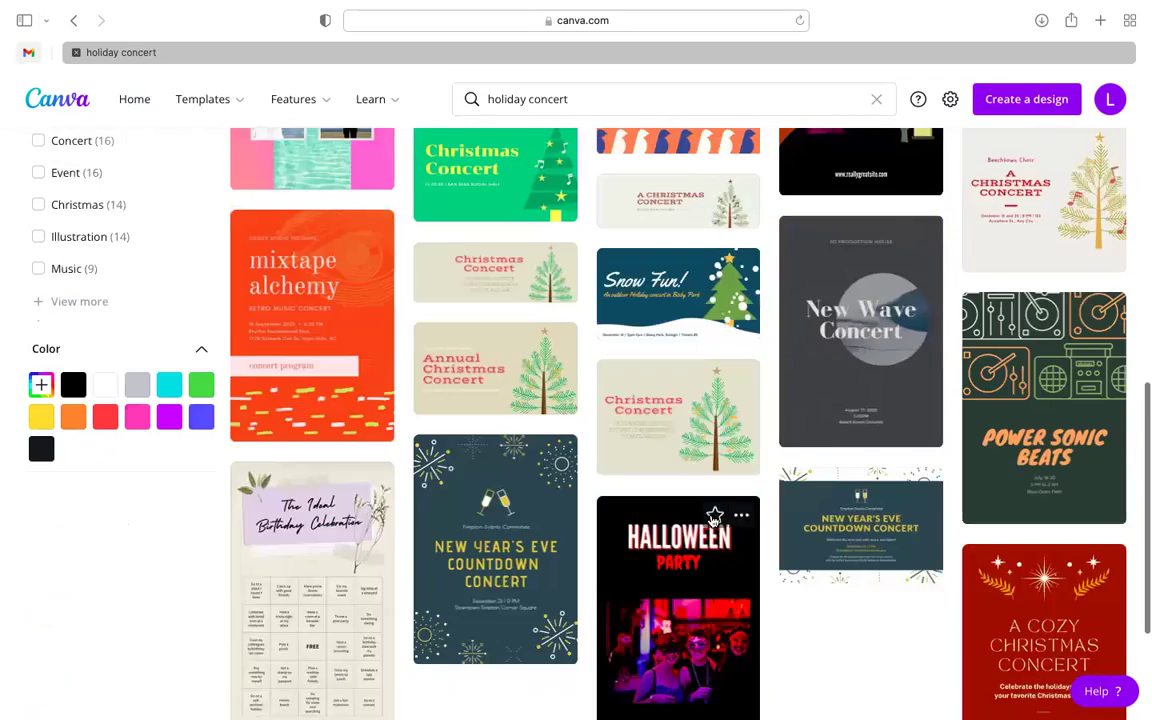
pyautogui.scroll(10, 714, 517)
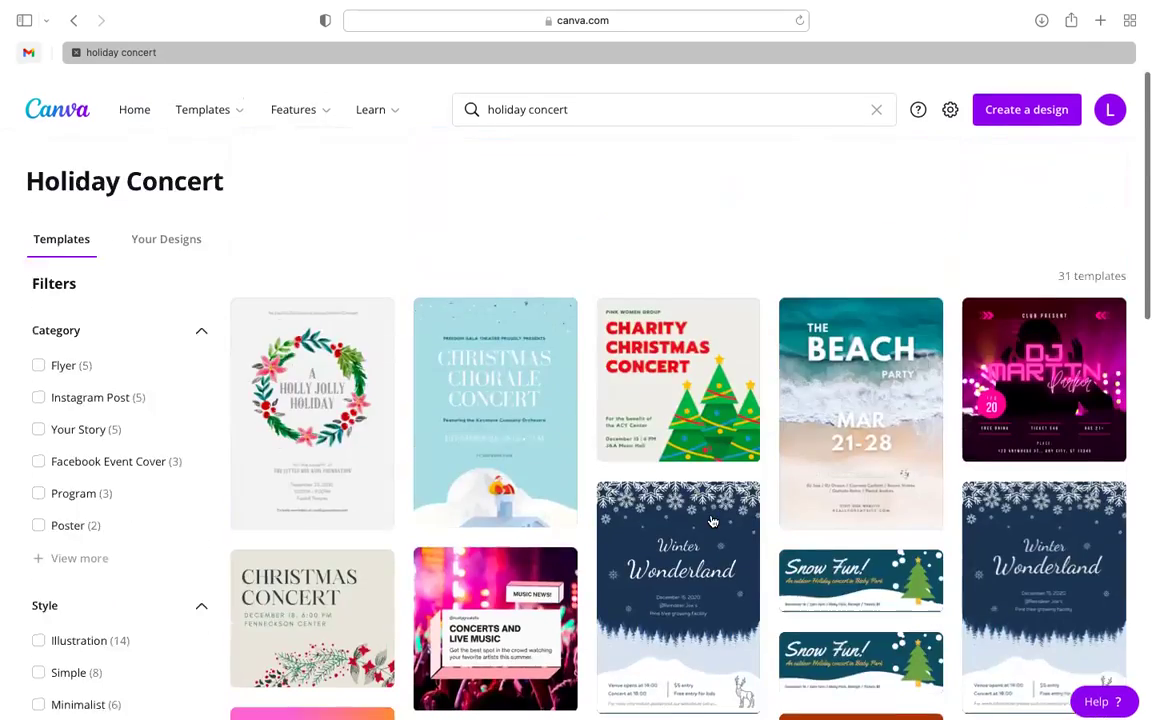
pyautogui.scroll(-1, 712, 520)
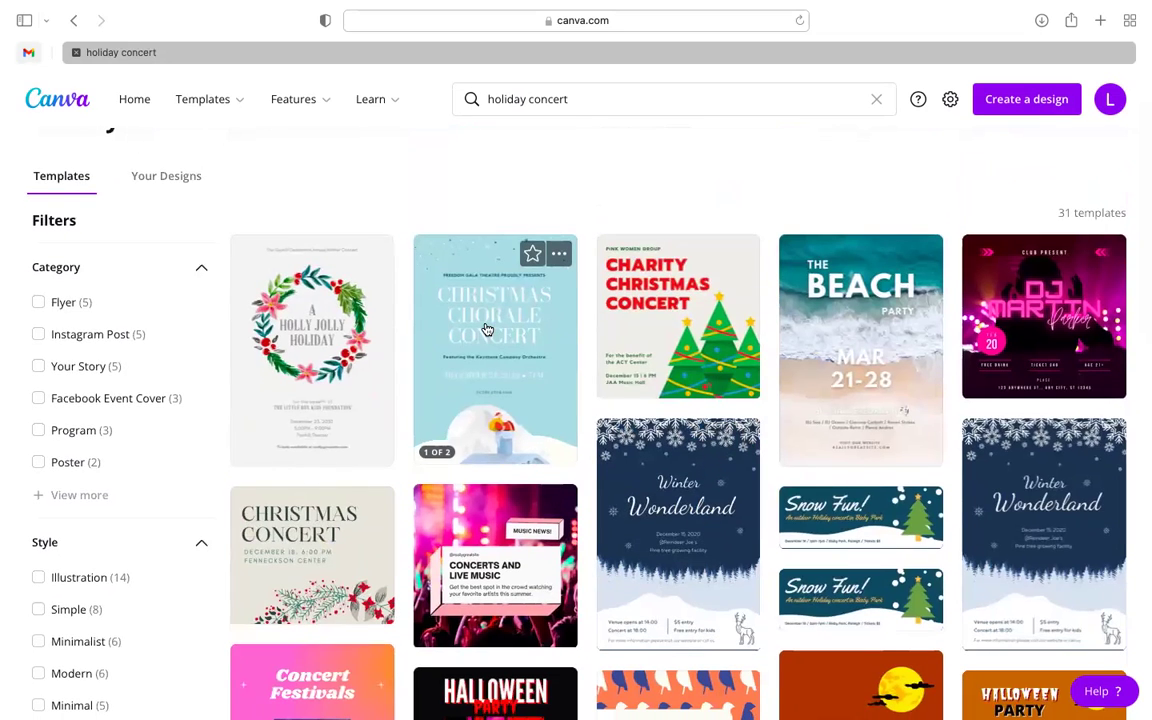
pyautogui.click(485, 338)
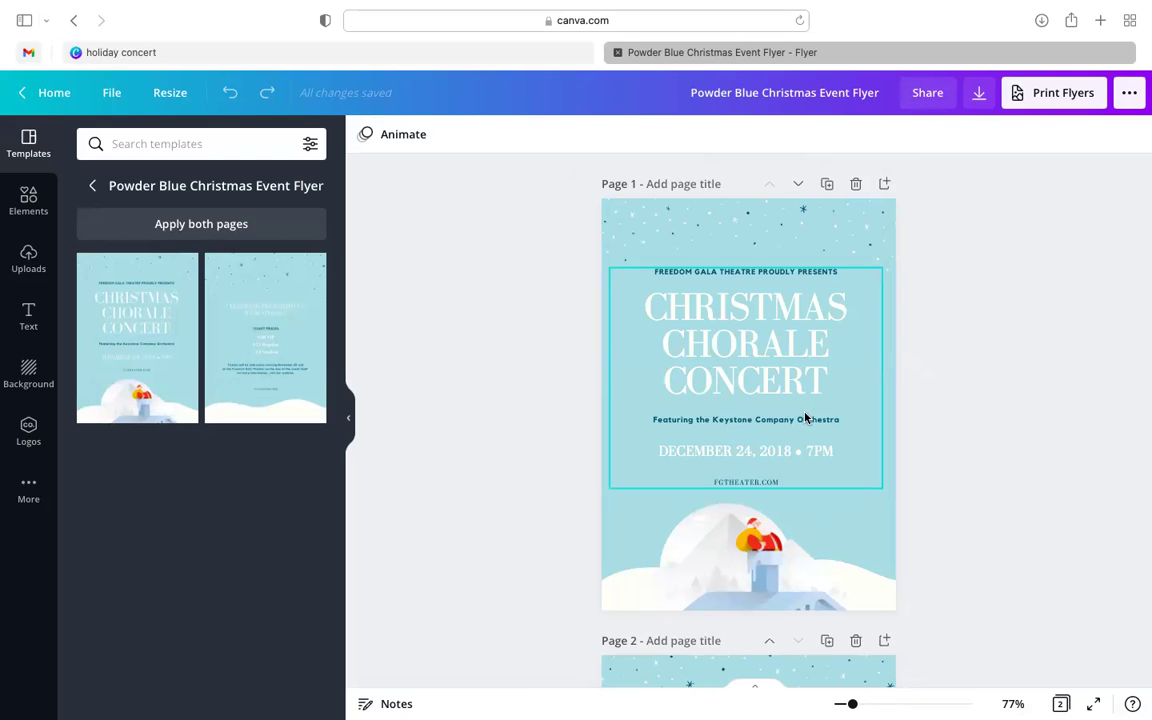
pyautogui.scroll(-1, 972, 440)
pyautogui.scroll(-5, 975, 440)
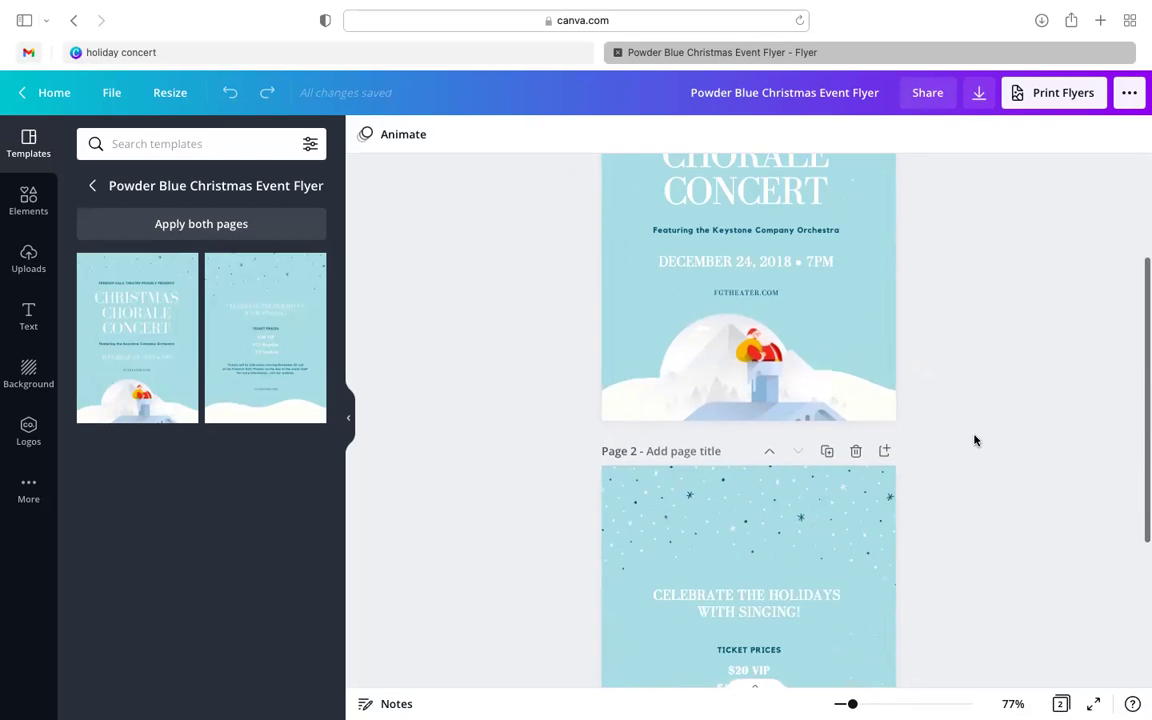
pyautogui.scroll(5, 975, 440)
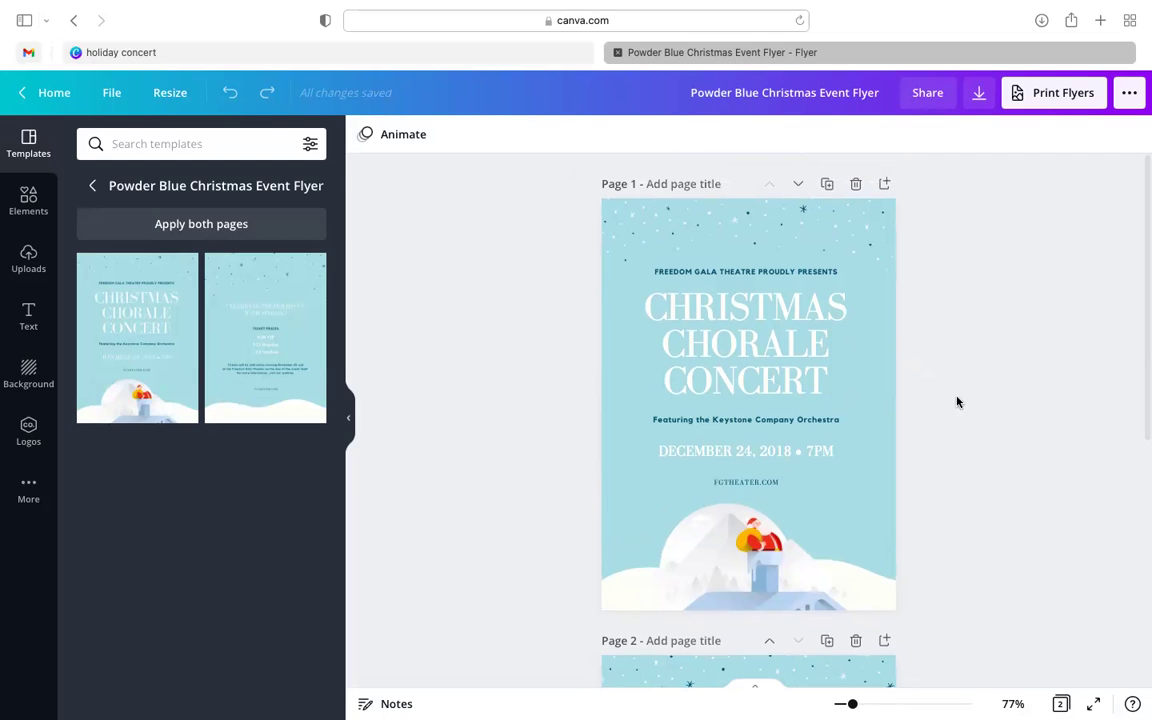
# - Close the Christmas flyer and clear the old holiday concert search words
pyautogui.click(618, 53)
pyautogui.click(600, 104)
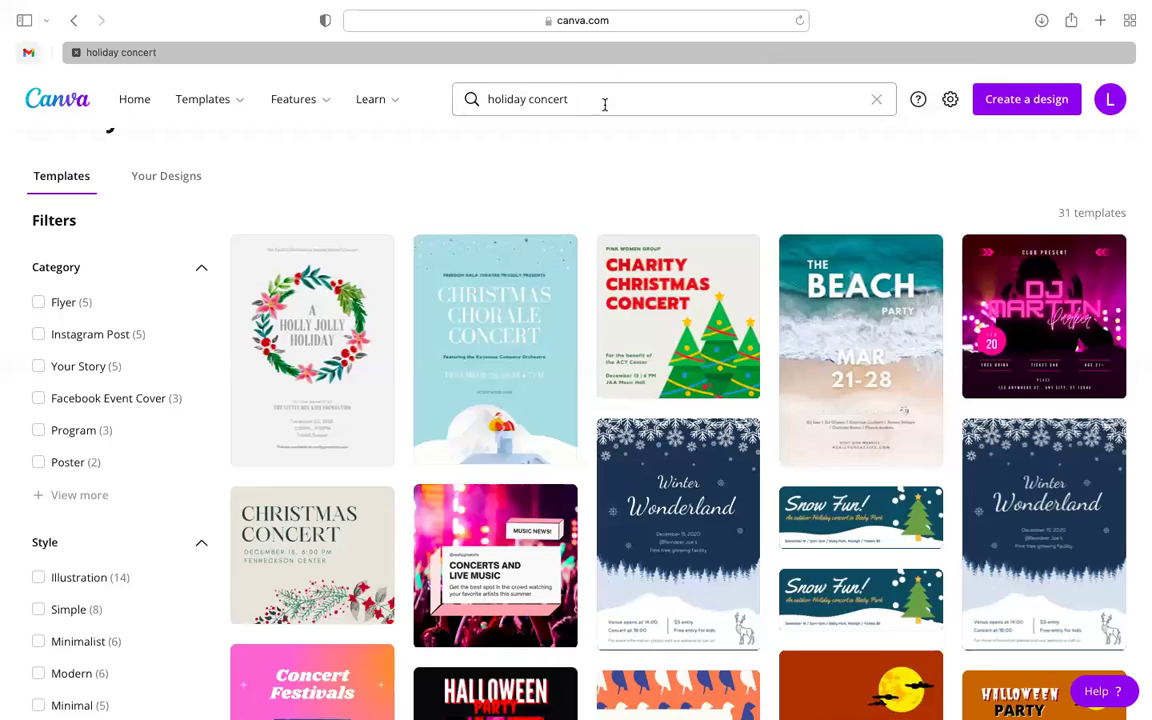
pyautogui.moveTo(597, 105); pyautogui.dragTo(449, 104)
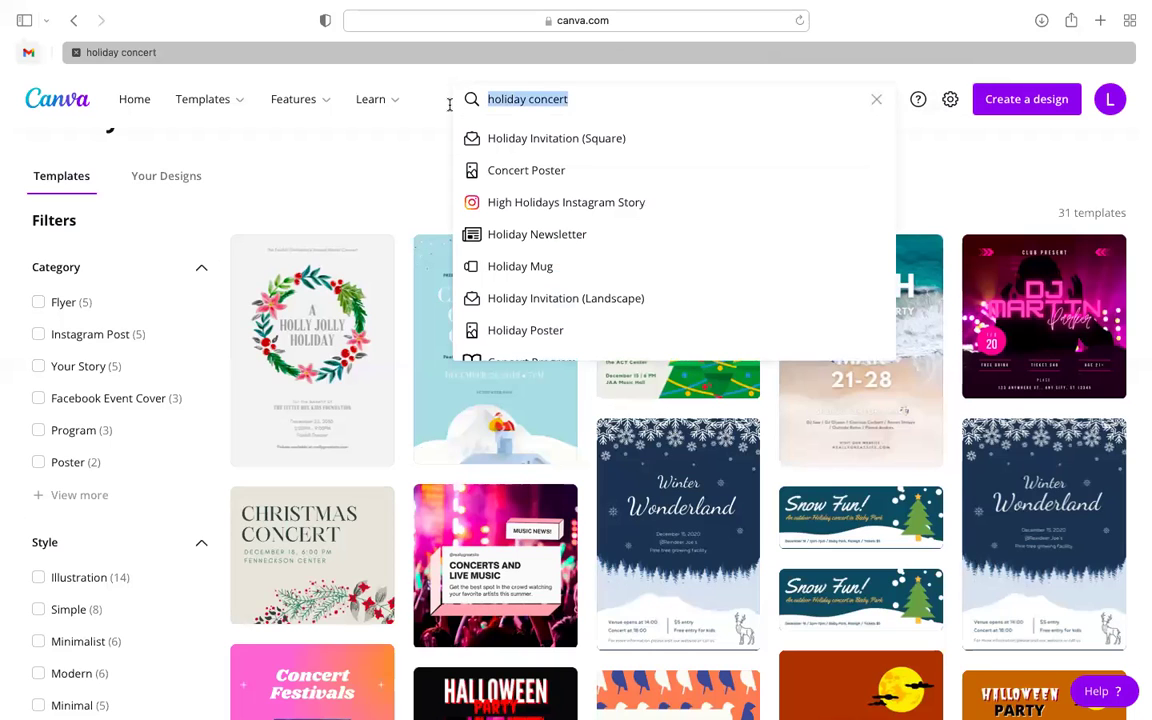
pyautogui.press('BackSpace')
pyautogui.click(575, 125)
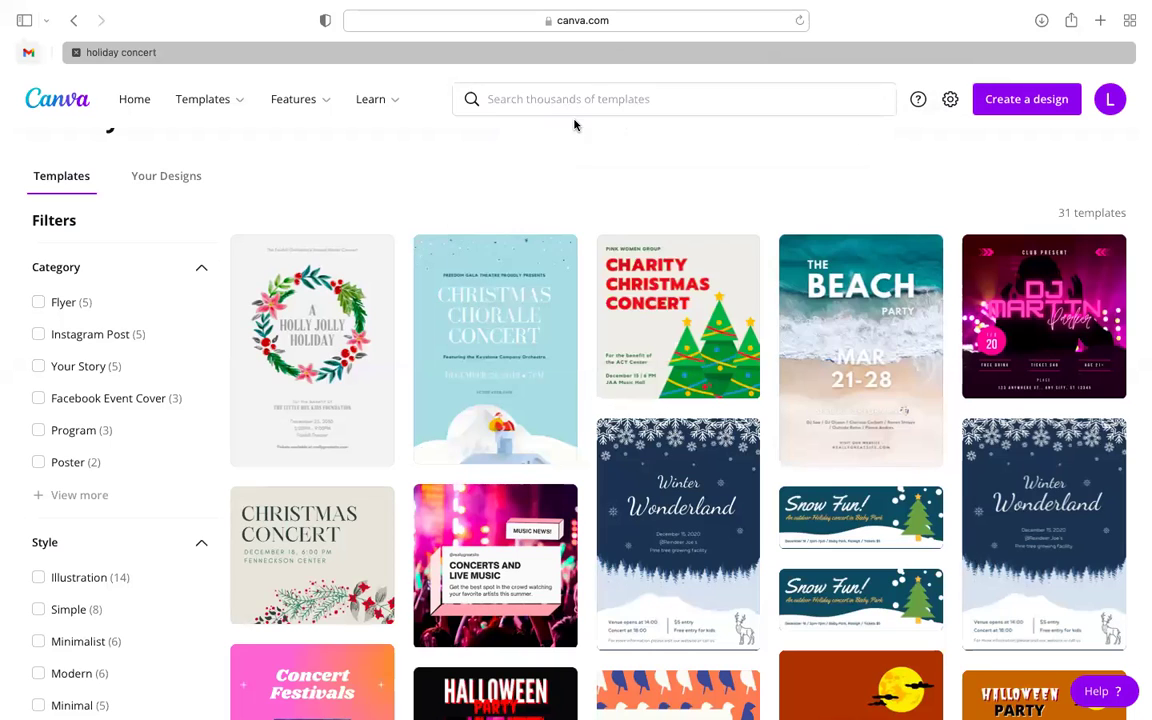
# - Search Canva templates for 'Saturday pajama party'
pyautogui.click(737, 93)
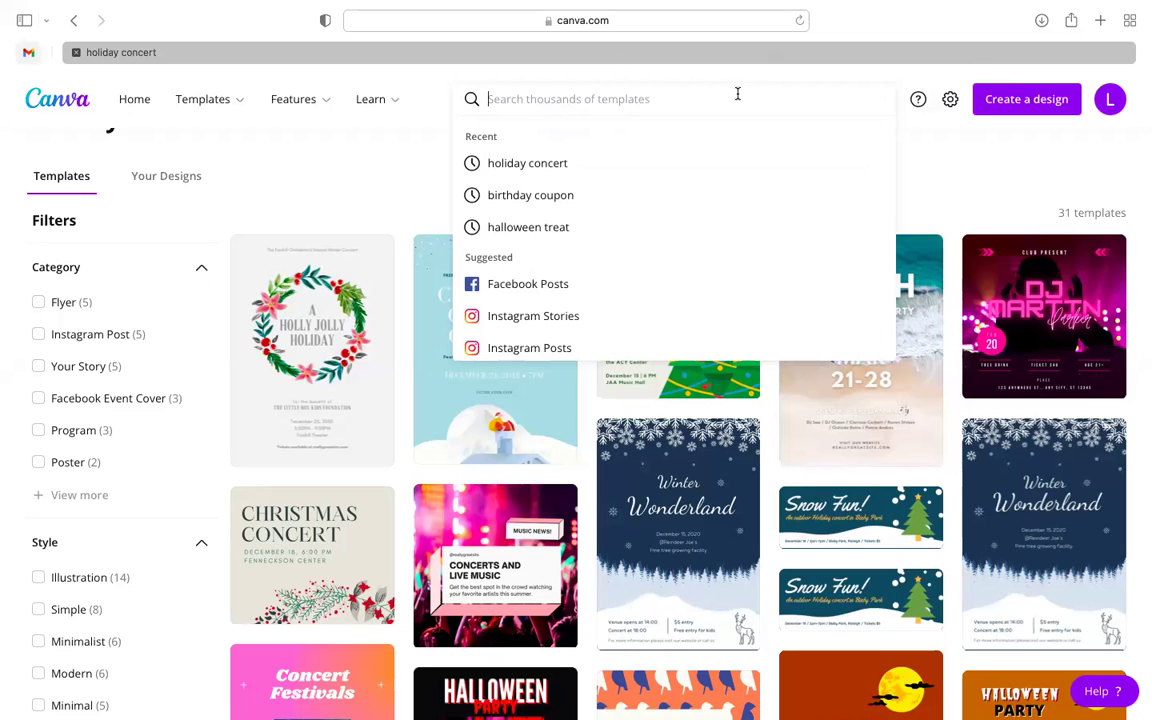
pyautogui.write('Saturday pa')
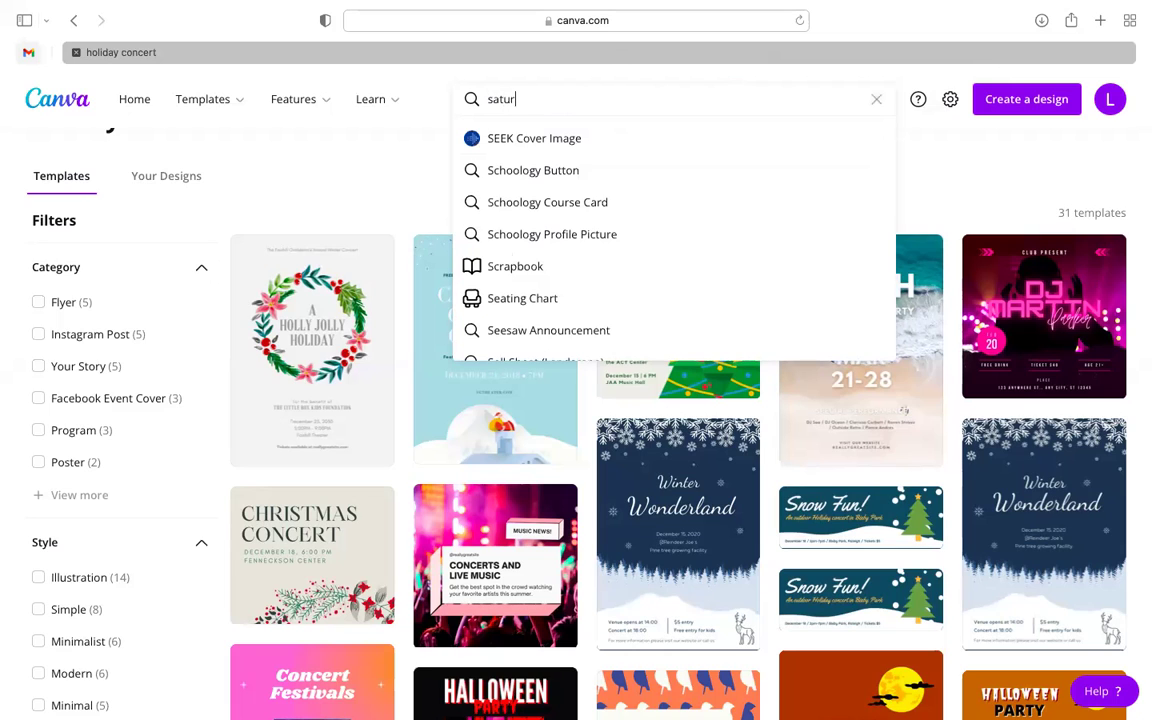
pyautogui.write('jama party')
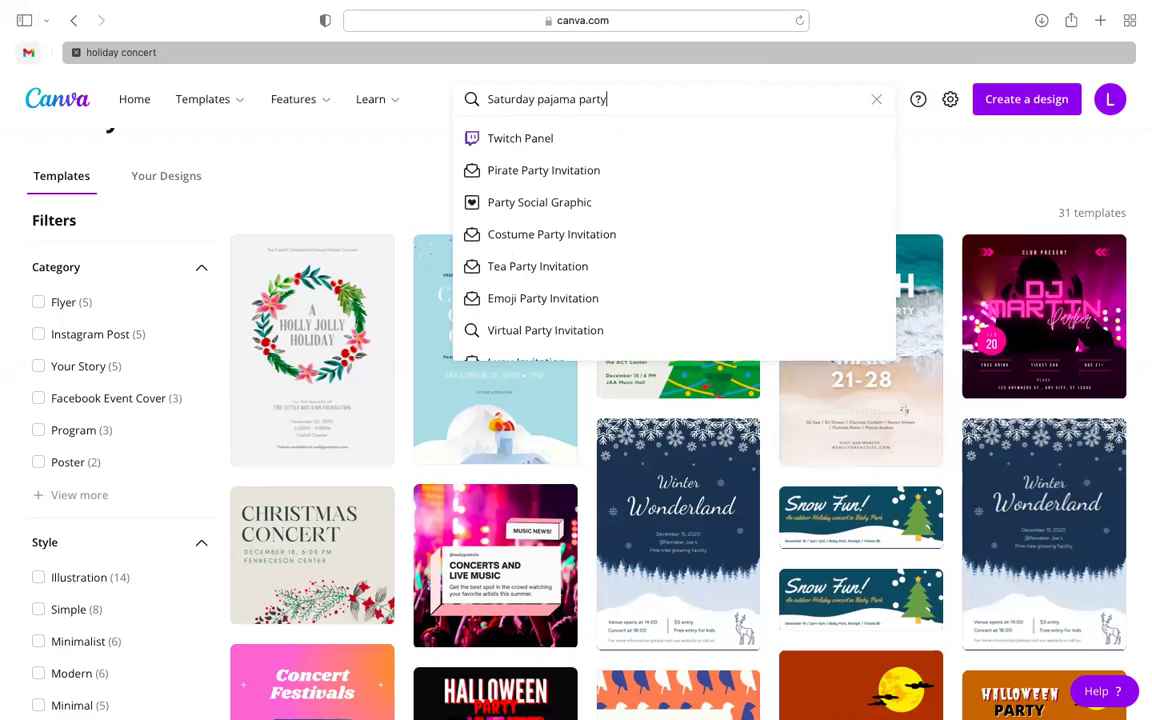
pyautogui.press('Return')
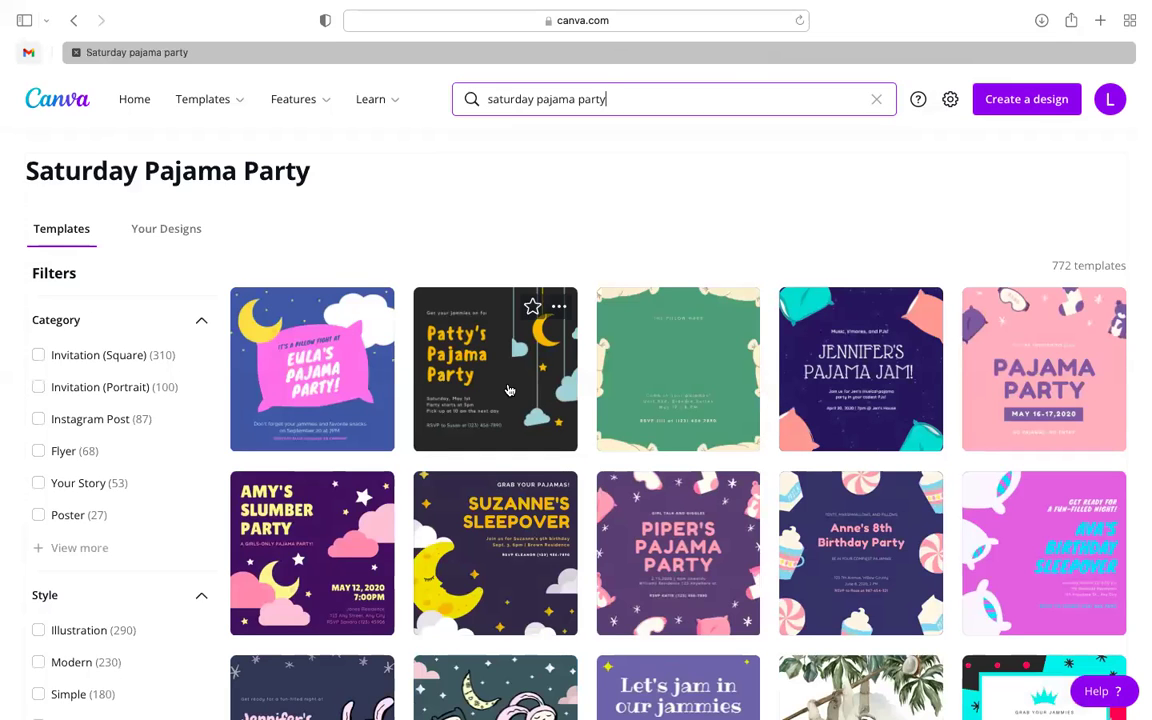
pyautogui.scroll(-2, 510, 420)
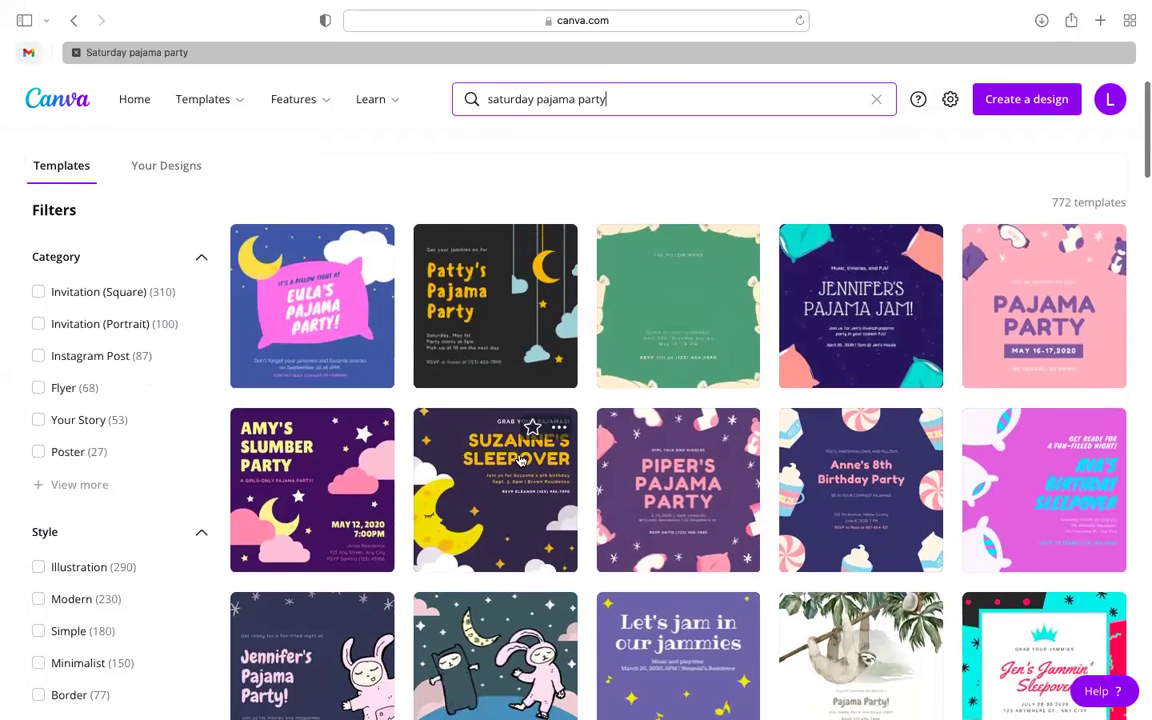
# - Scroll the pajama party results and open the dark violet Pajama Jam invitation
pyautogui.scroll(-1, 520, 460)
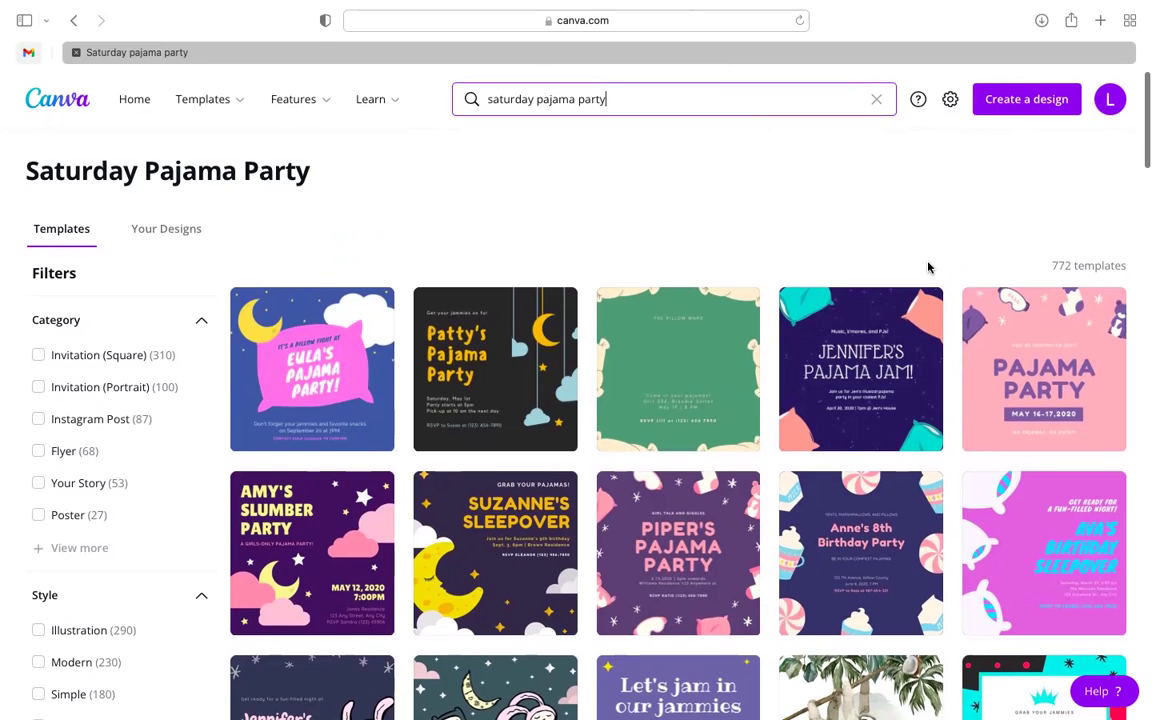
pyautogui.scroll(-3, 928, 267)
pyautogui.moveTo(928, 267)
pyautogui.scroll(-1, 928, 267)
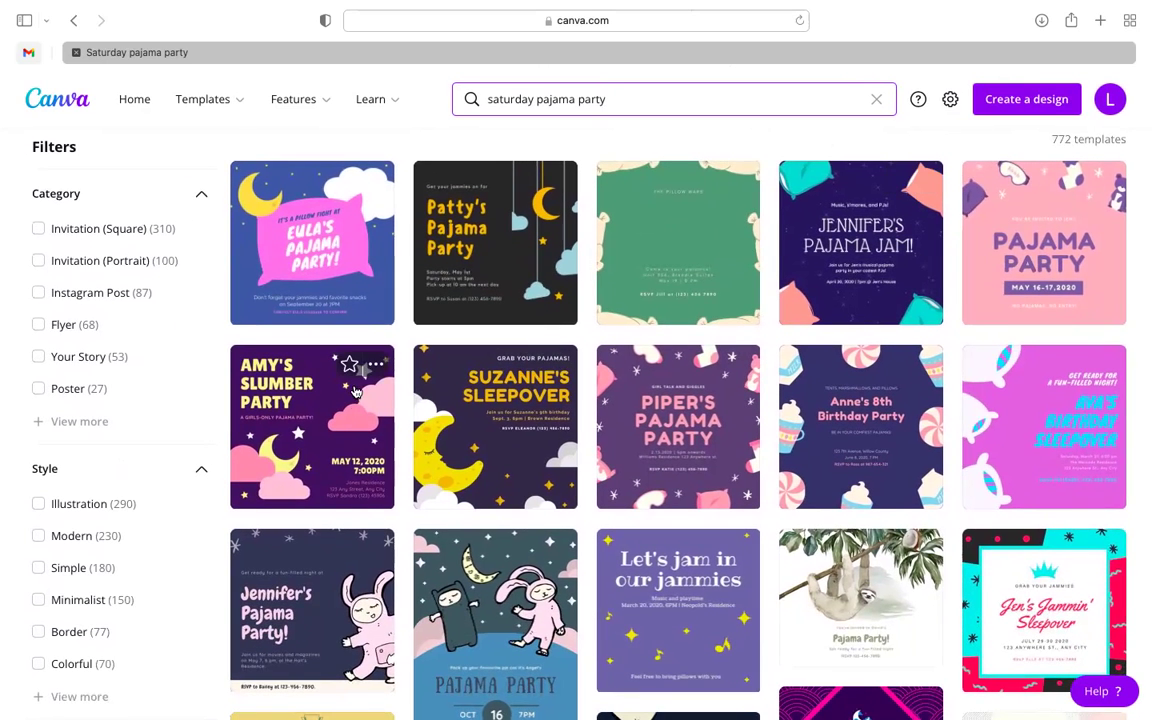
pyautogui.click(862, 260)
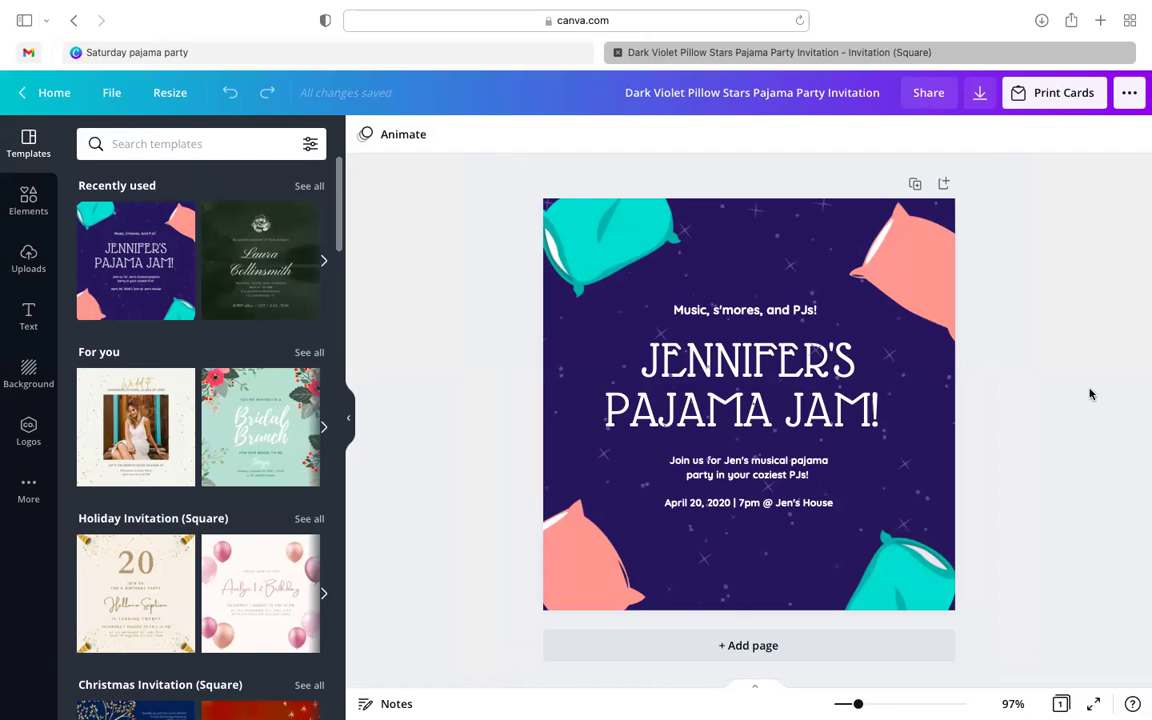
# - Move the teal pillow out and back to the top-left, then select the starry background
pyautogui.moveTo(613, 247); pyautogui.dragTo(301, 240)
pyautogui.moveTo(440, 241); pyautogui.dragTo(595, 264)
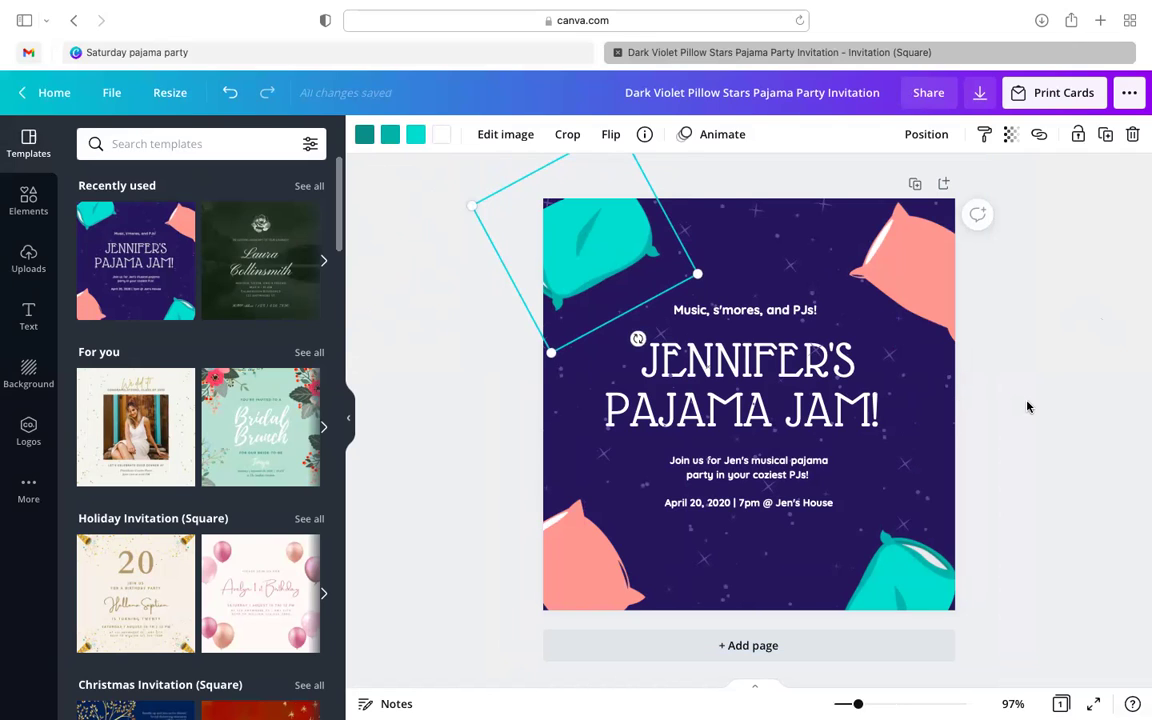
pyautogui.click(925, 365)
pyautogui.click(770, 313)
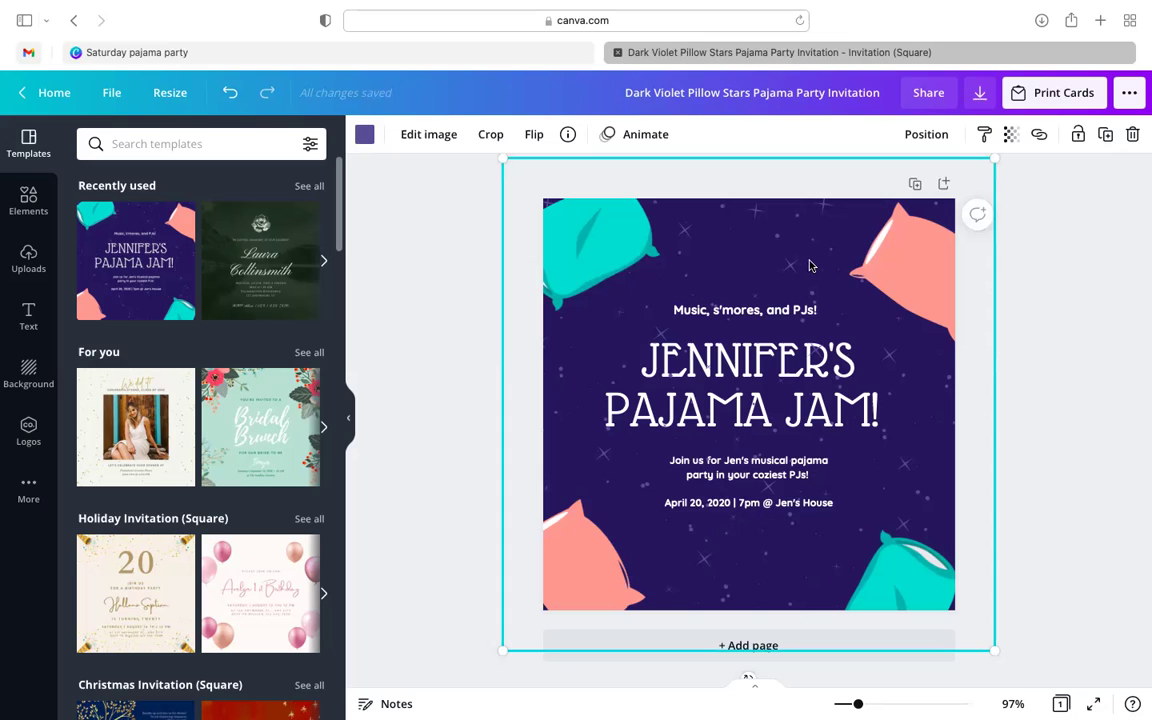
pyautogui.click(920, 138)
pyautogui.click(935, 140)
# - Send the starry background To back, then move the teal pillow onto the headline
pyautogui.doubleClick(757, 355)
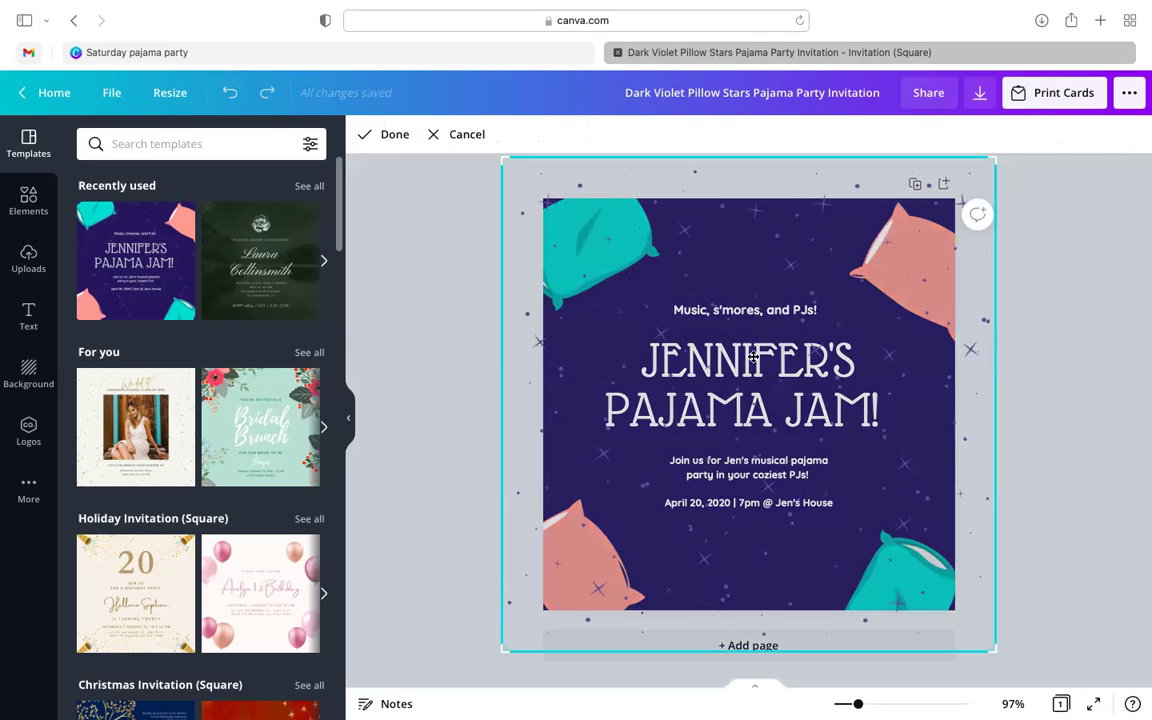
pyautogui.click(1088, 391)
pyautogui.click(812, 393)
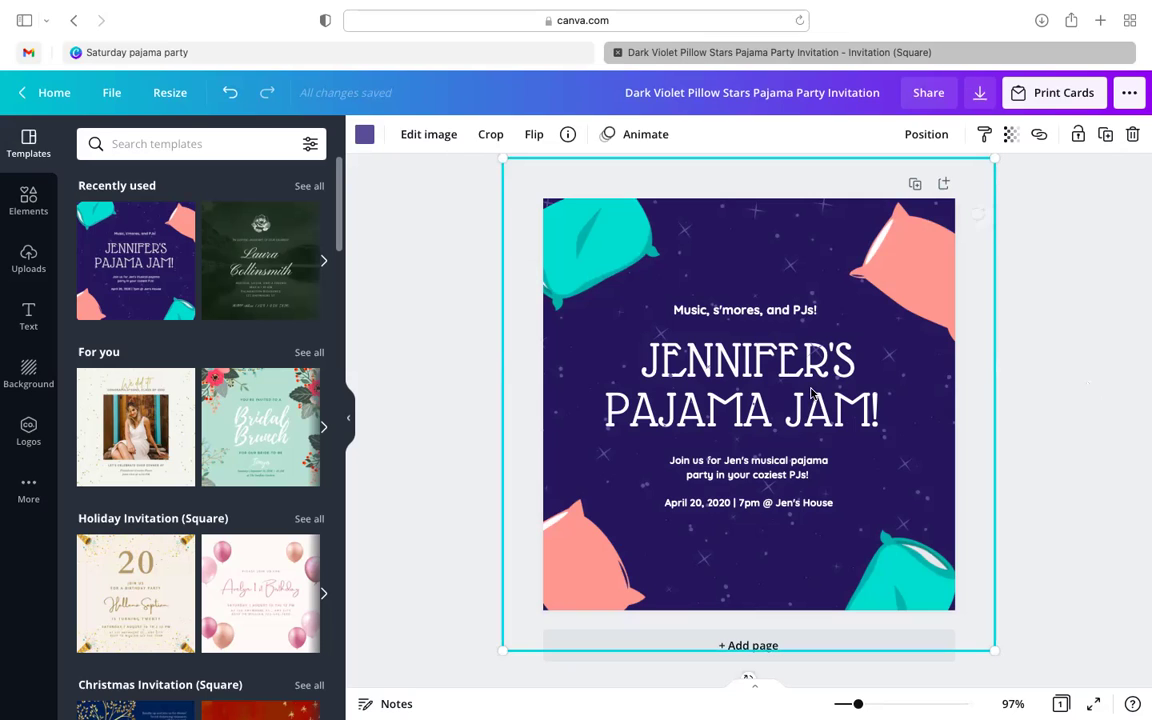
pyautogui.click(927, 136)
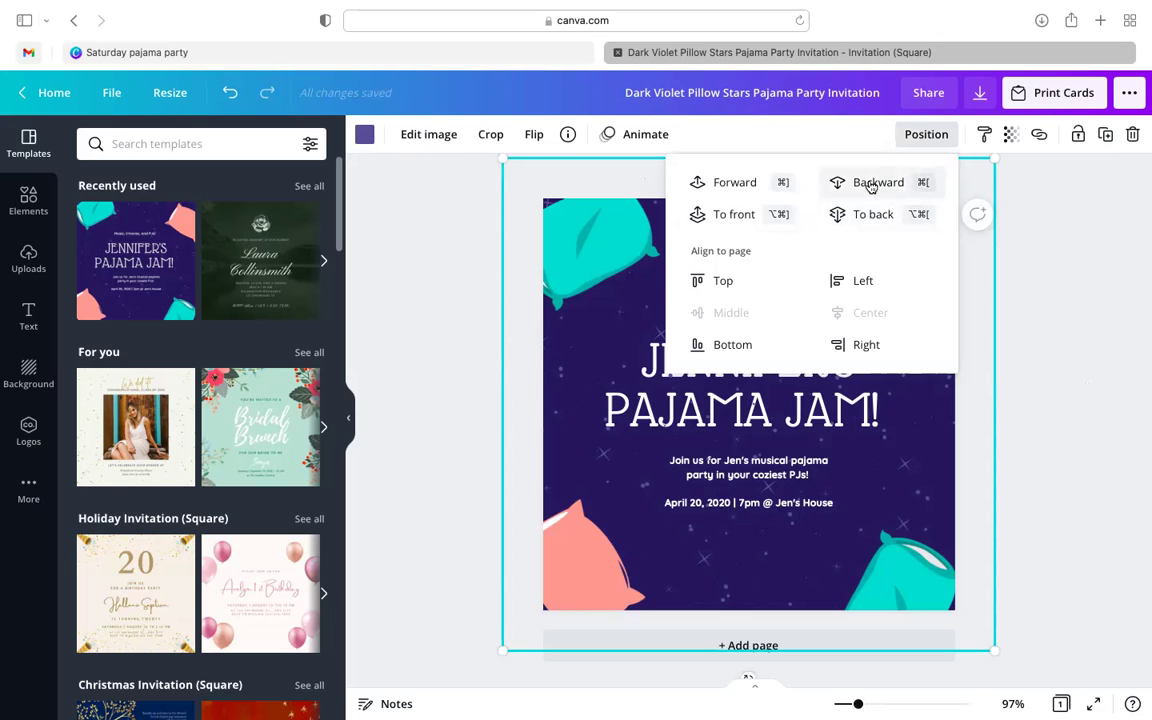
pyautogui.click(875, 212)
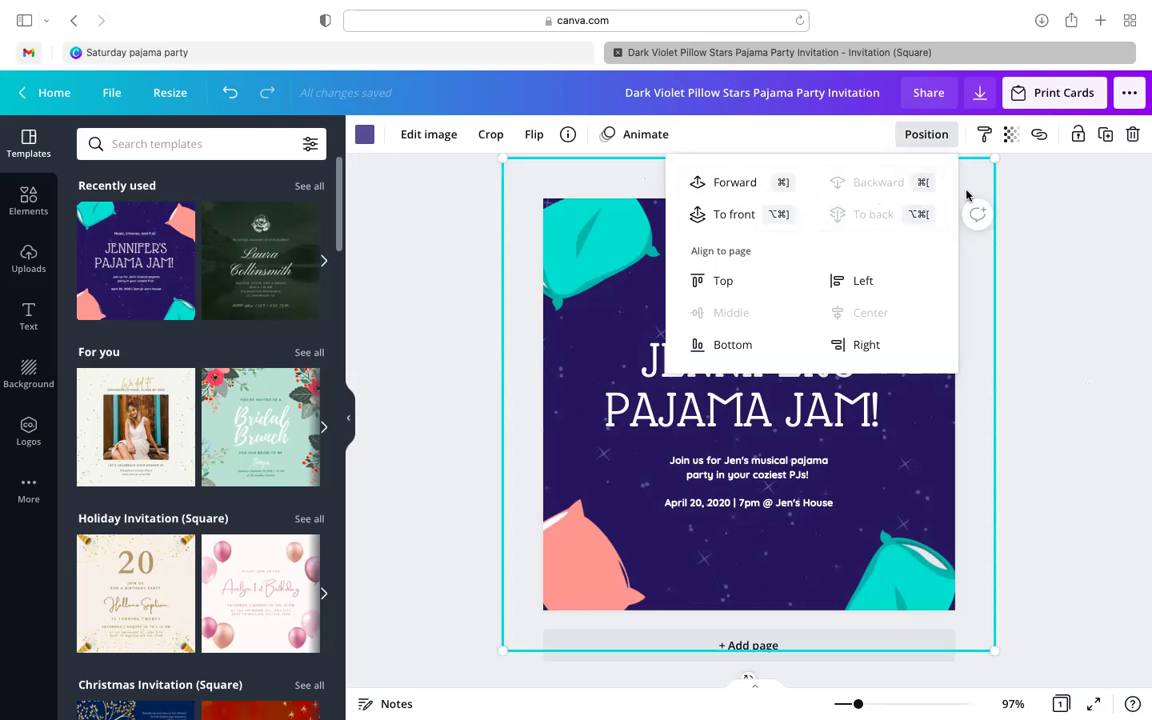
pyautogui.click(933, 288)
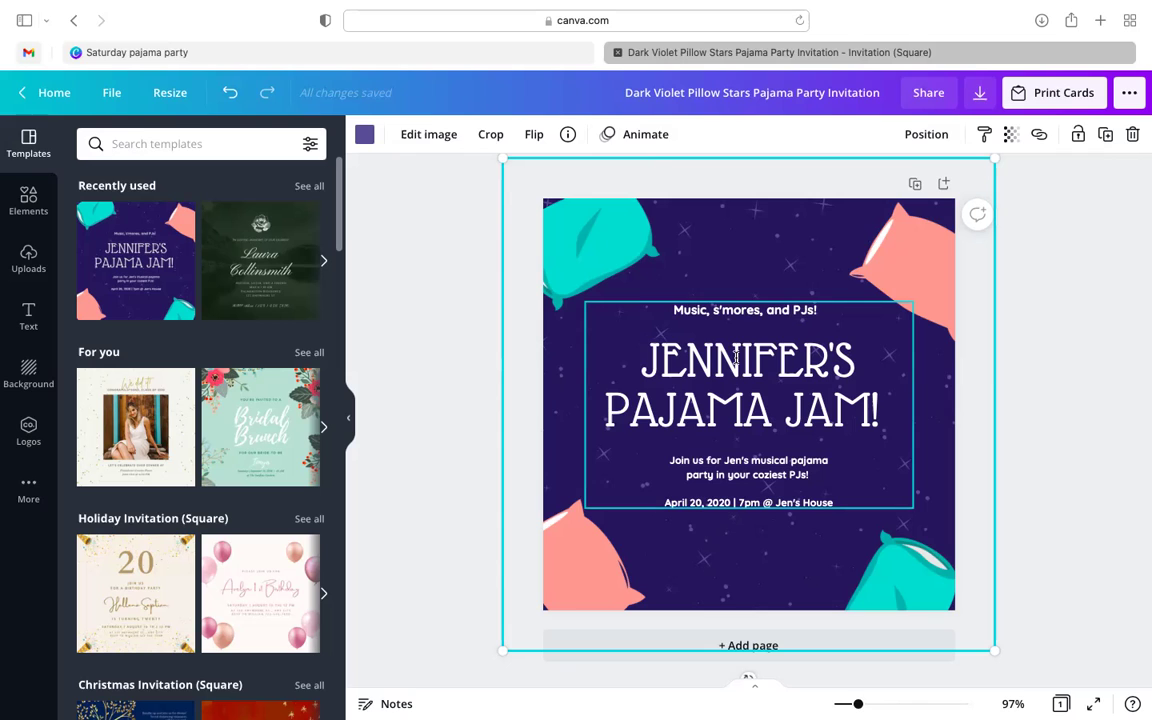
pyautogui.moveTo(599, 231); pyautogui.dragTo(769, 380)
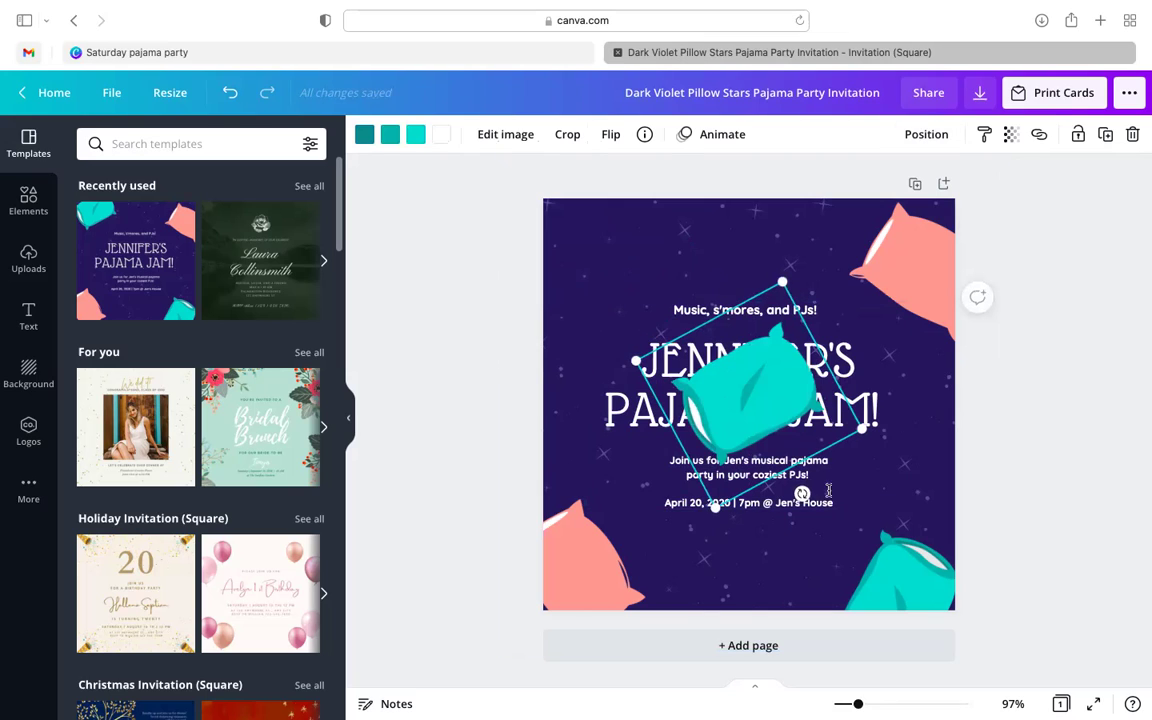
pyautogui.click(926, 134)
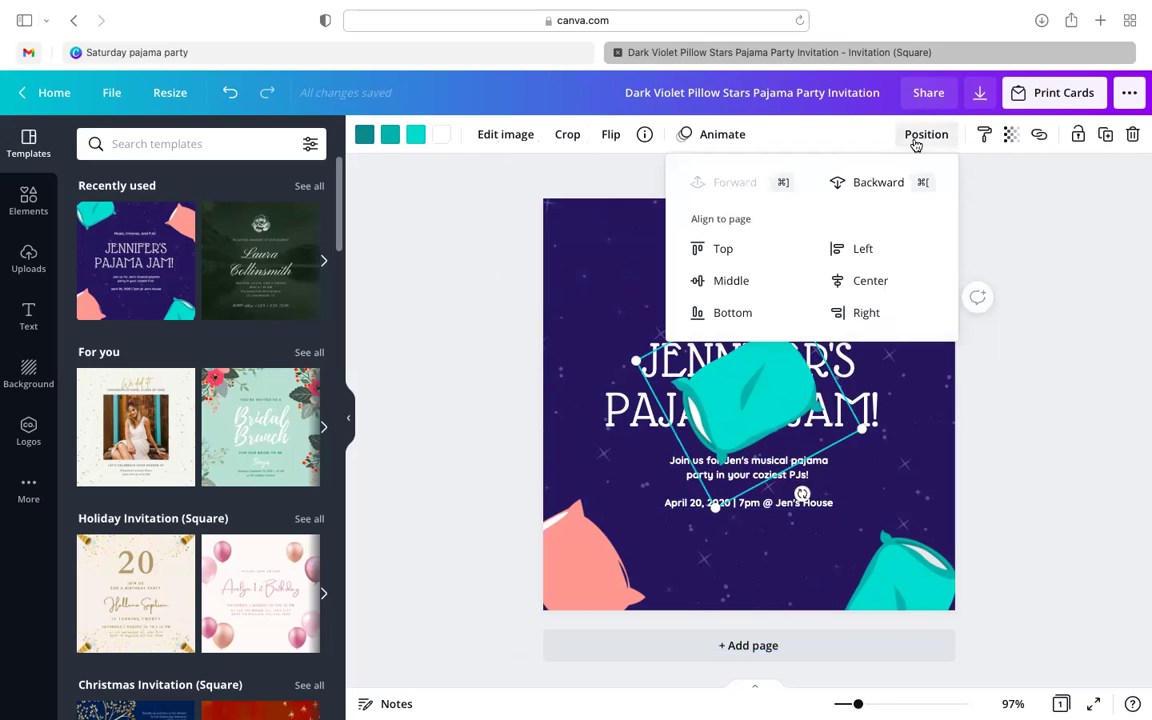
pyautogui.click(878, 183)
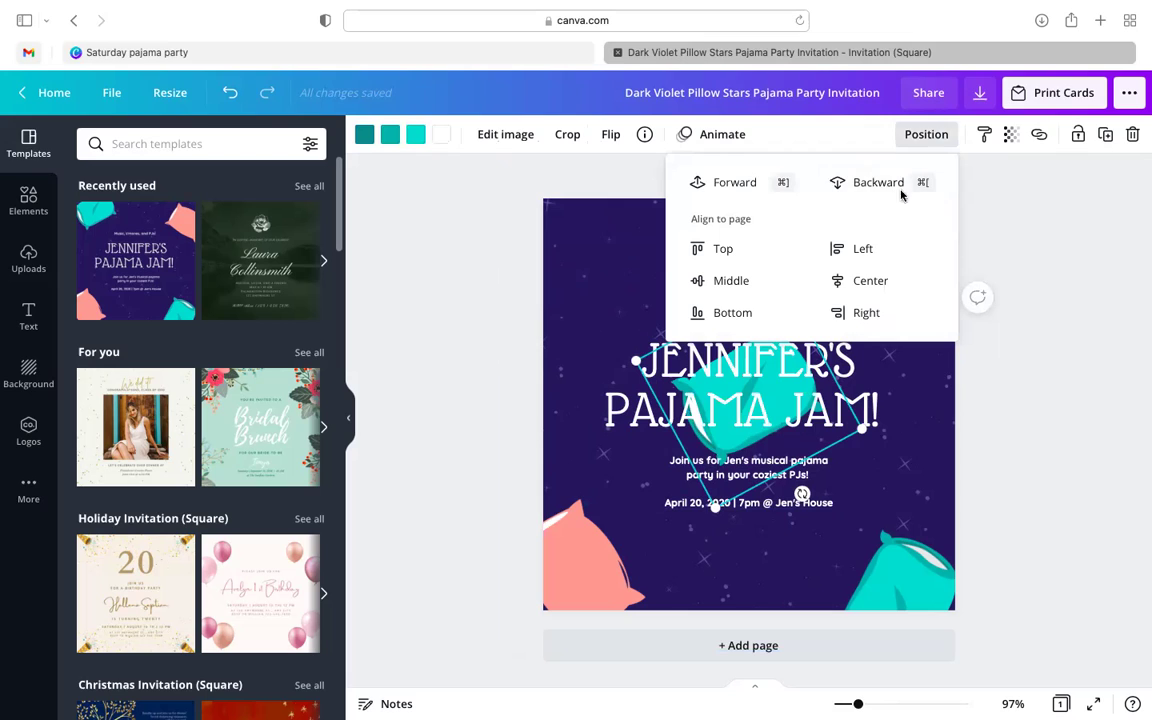
pyautogui.click(1010, 271)
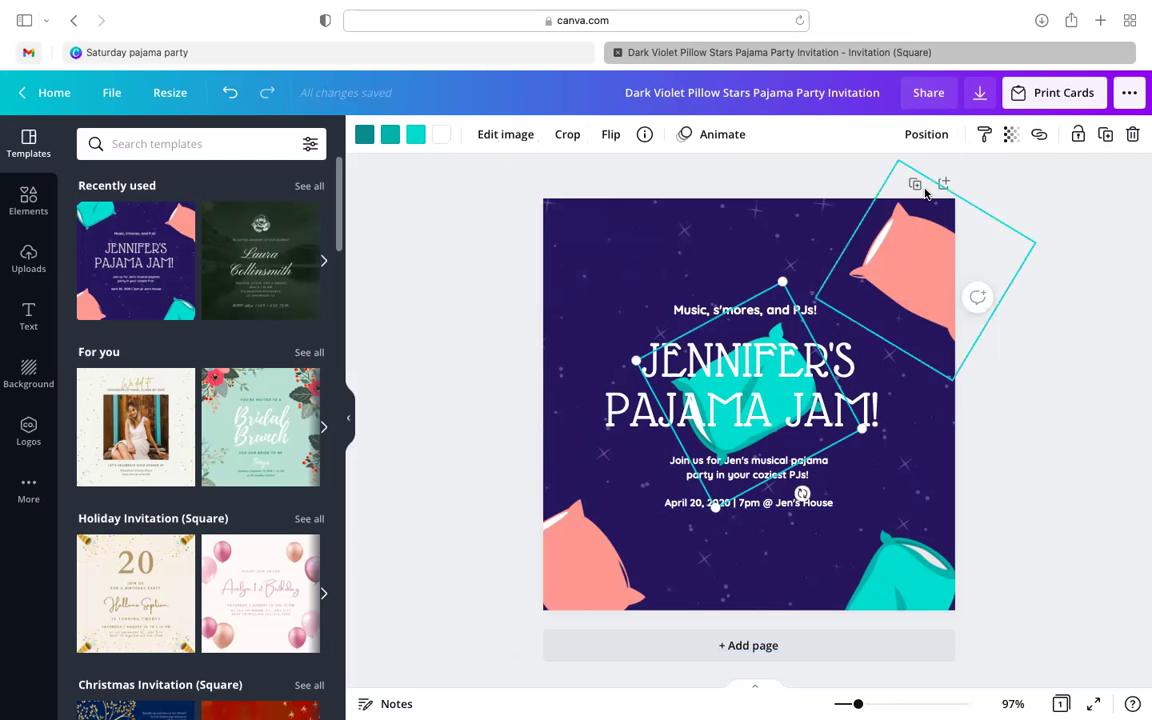
pyautogui.click(919, 139)
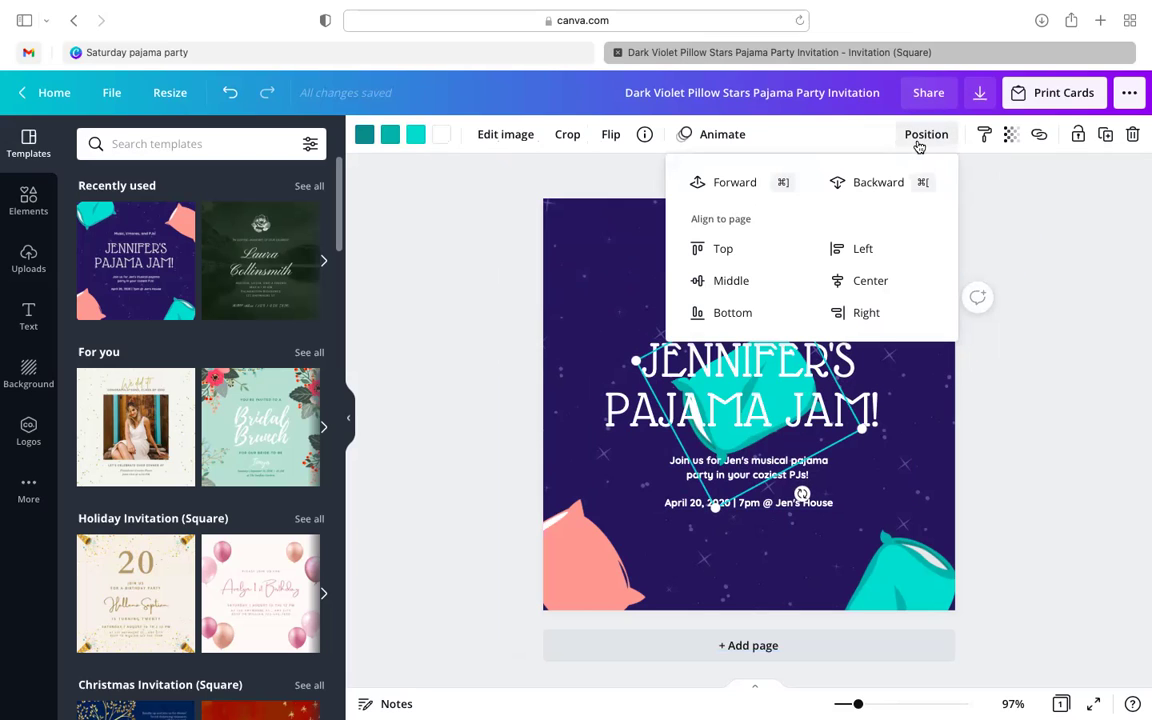
pyautogui.click(752, 186)
pyautogui.moveTo(723, 387); pyautogui.dragTo(590, 258)
pyautogui.click(1023, 391)
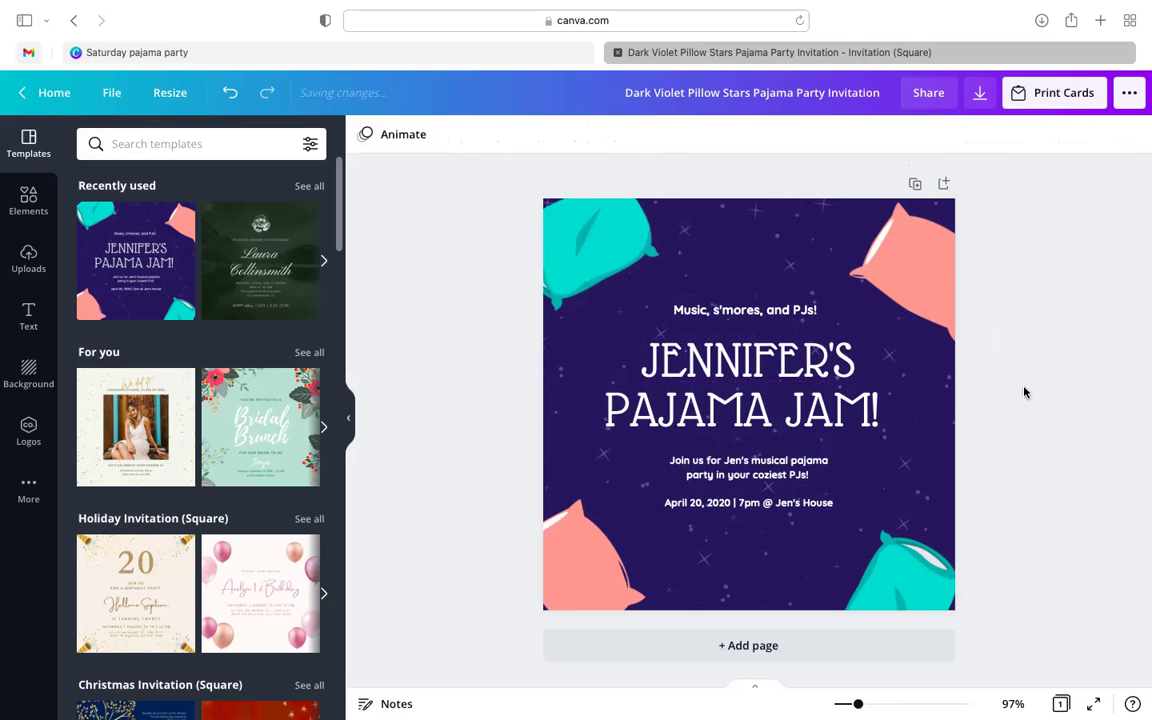
pyautogui.click(738, 348)
pyautogui.click(1042, 432)
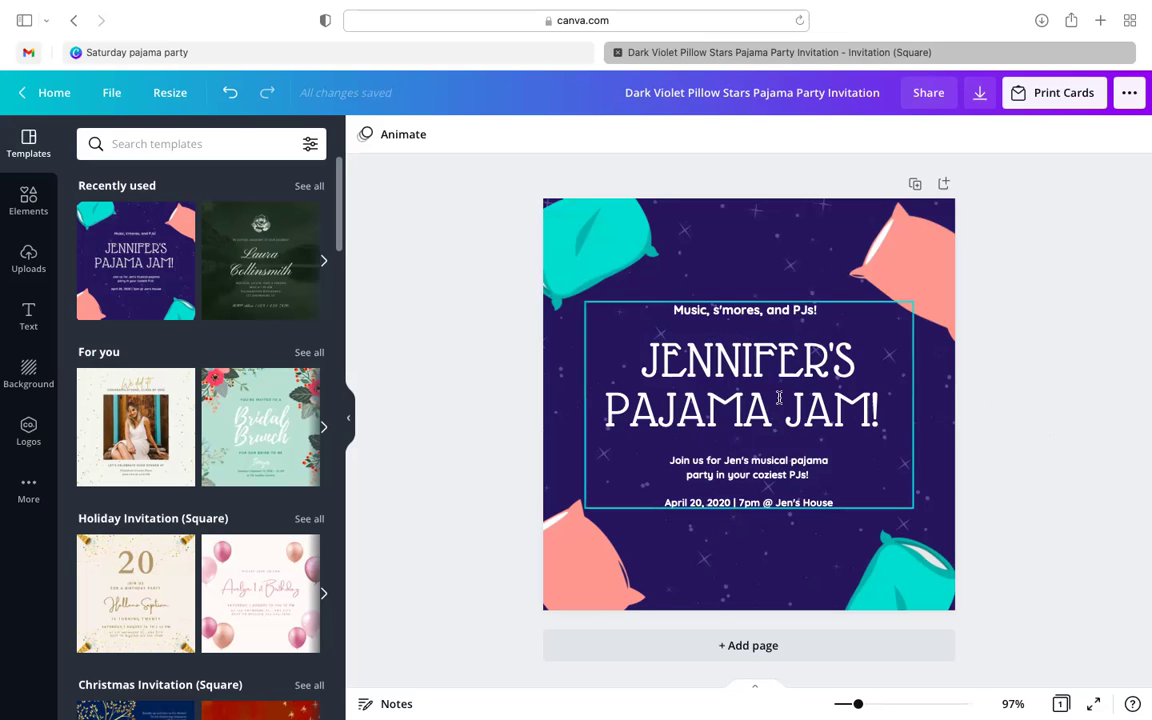
# - Select the top-left teal pillow and browse the graphics library
pyautogui.click(515, 209)
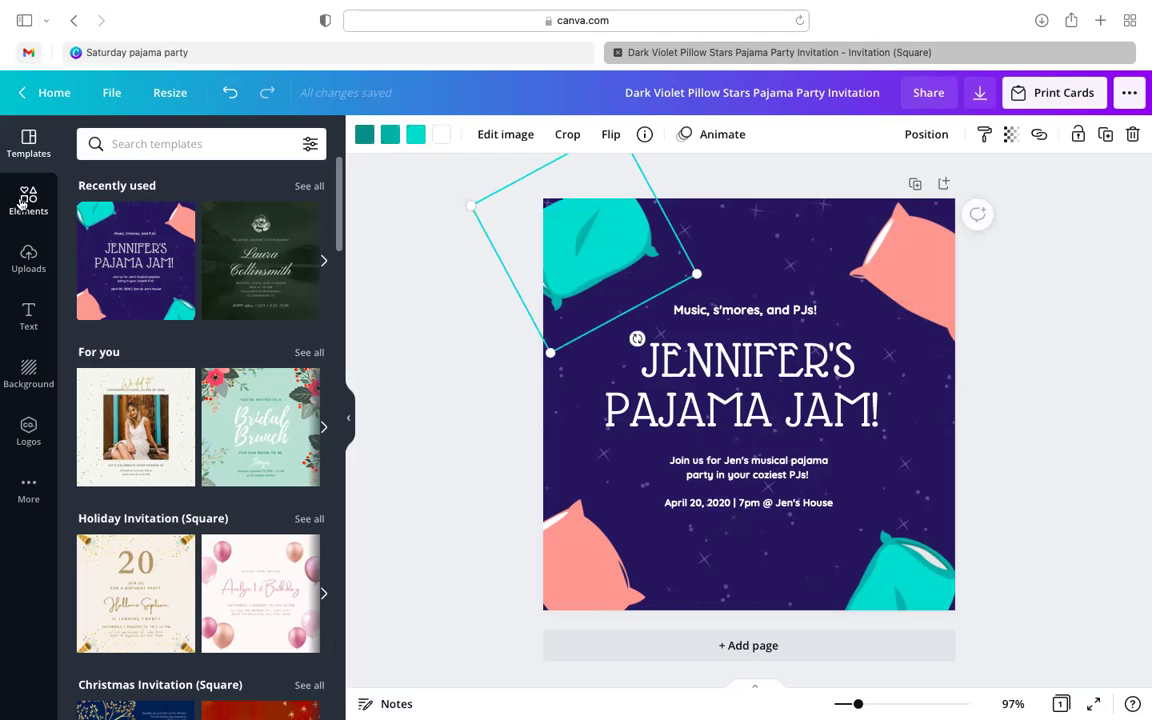
pyautogui.click(24, 200)
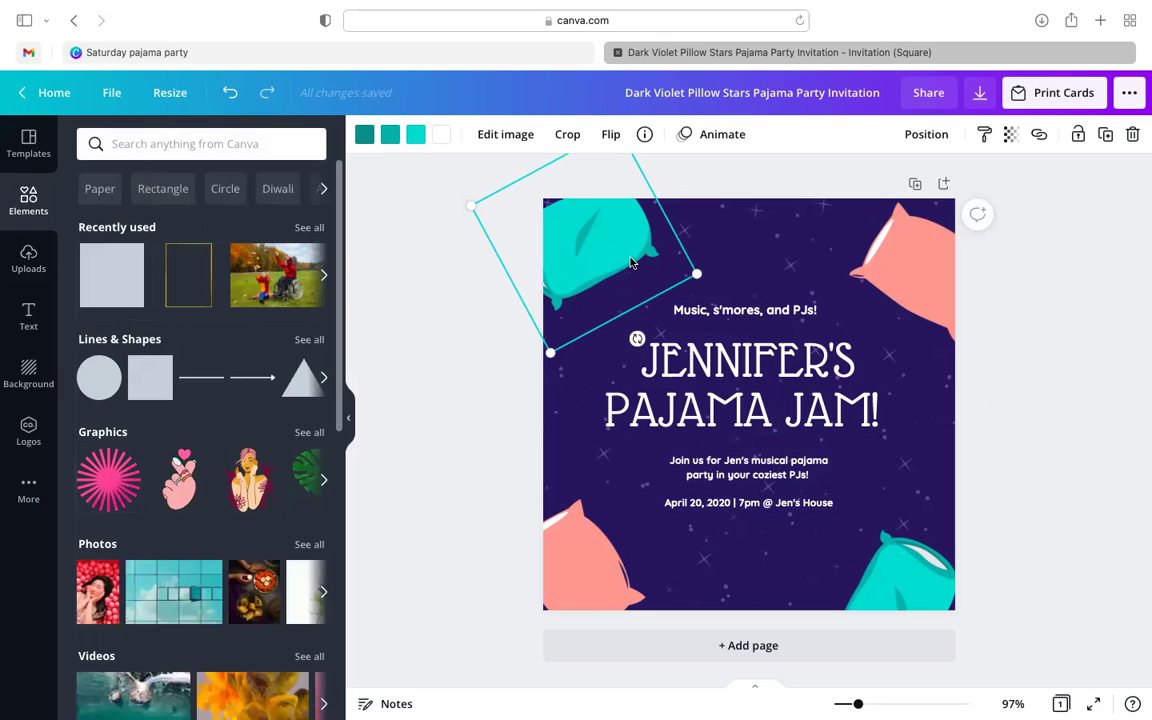
pyautogui.click(30, 150)
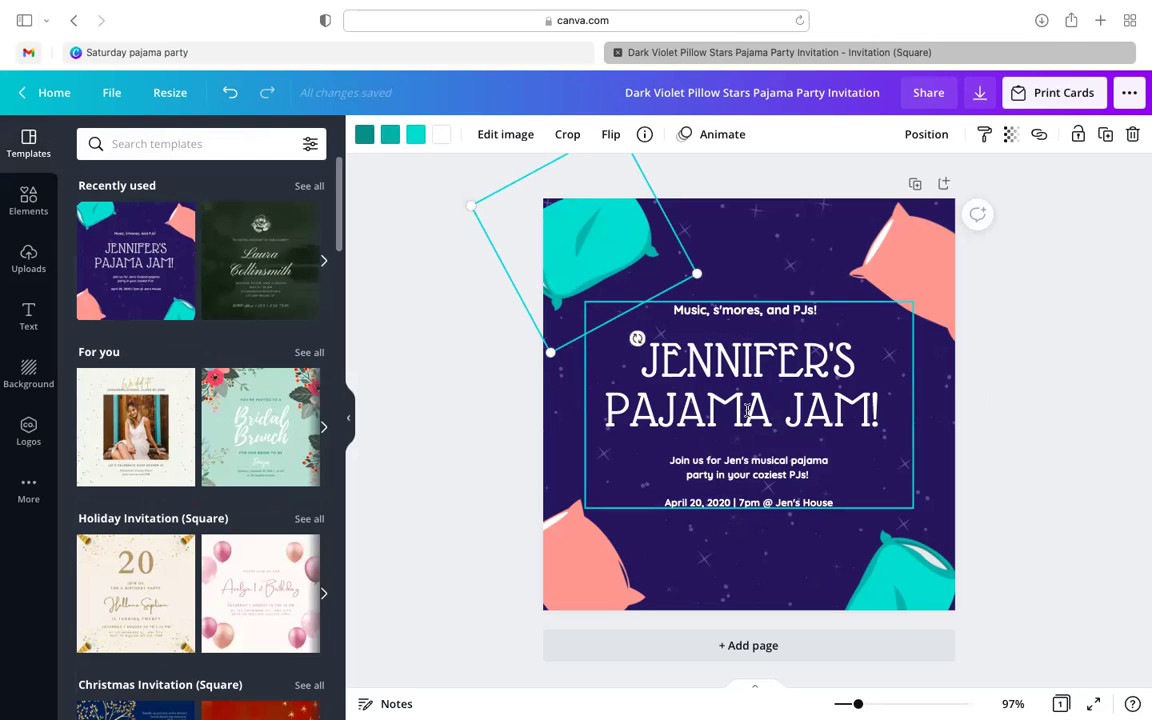
# - Set the Jennifer's Pajama Jam! title font to Luminari Regular
pyautogui.click(803, 373)
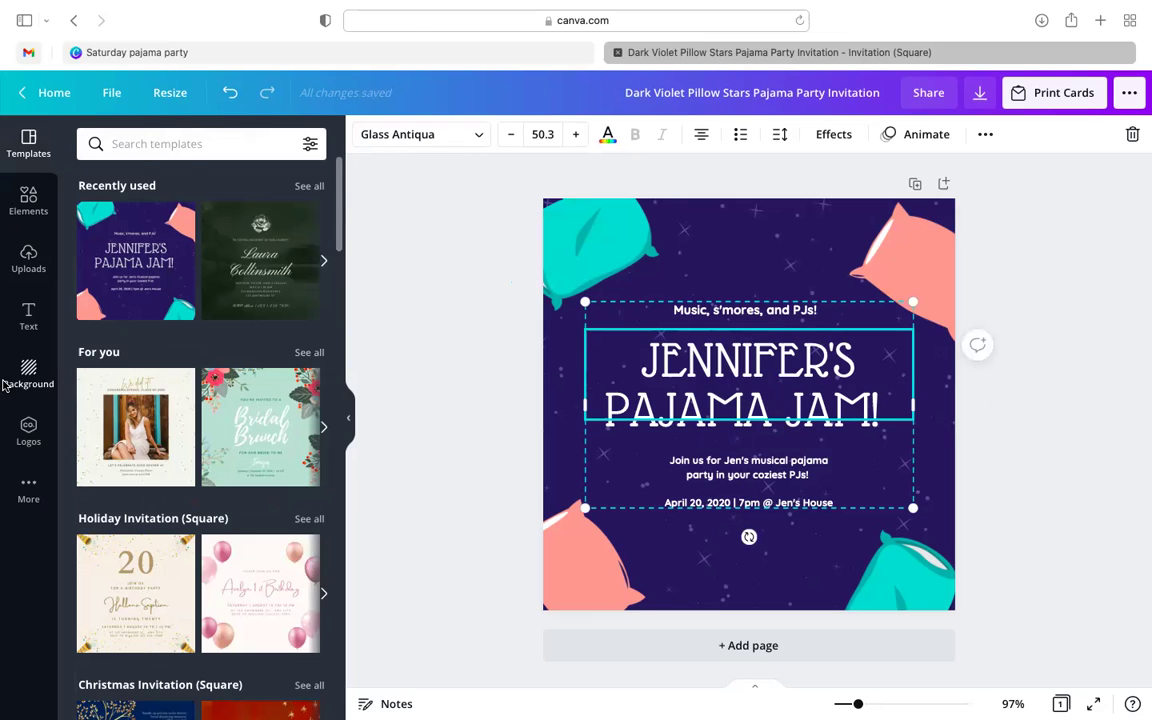
pyautogui.click(28, 316)
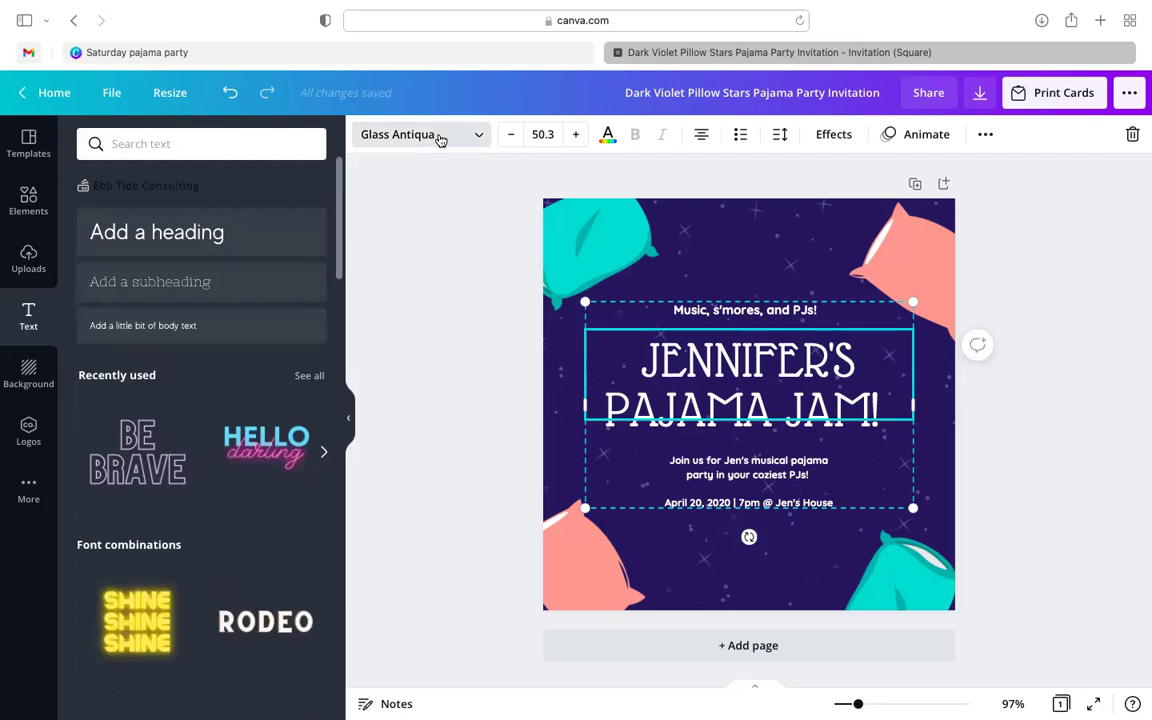
pyautogui.click(440, 137)
pyautogui.press('Escape')
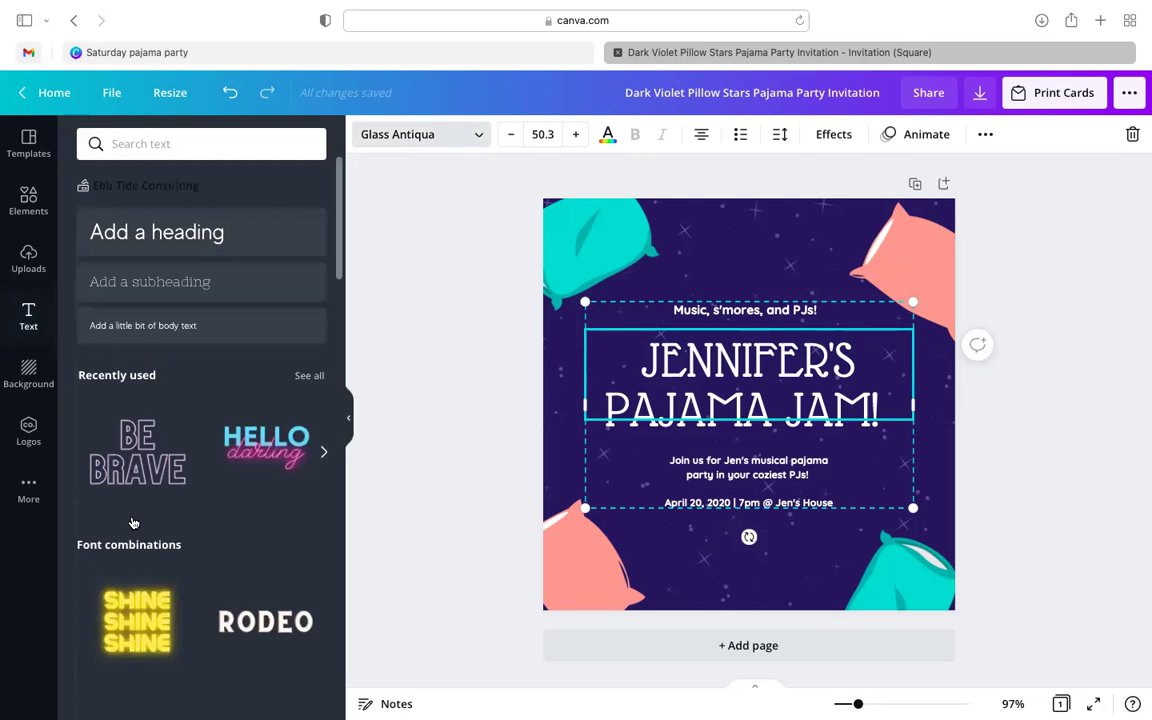
pyautogui.click(473, 135)
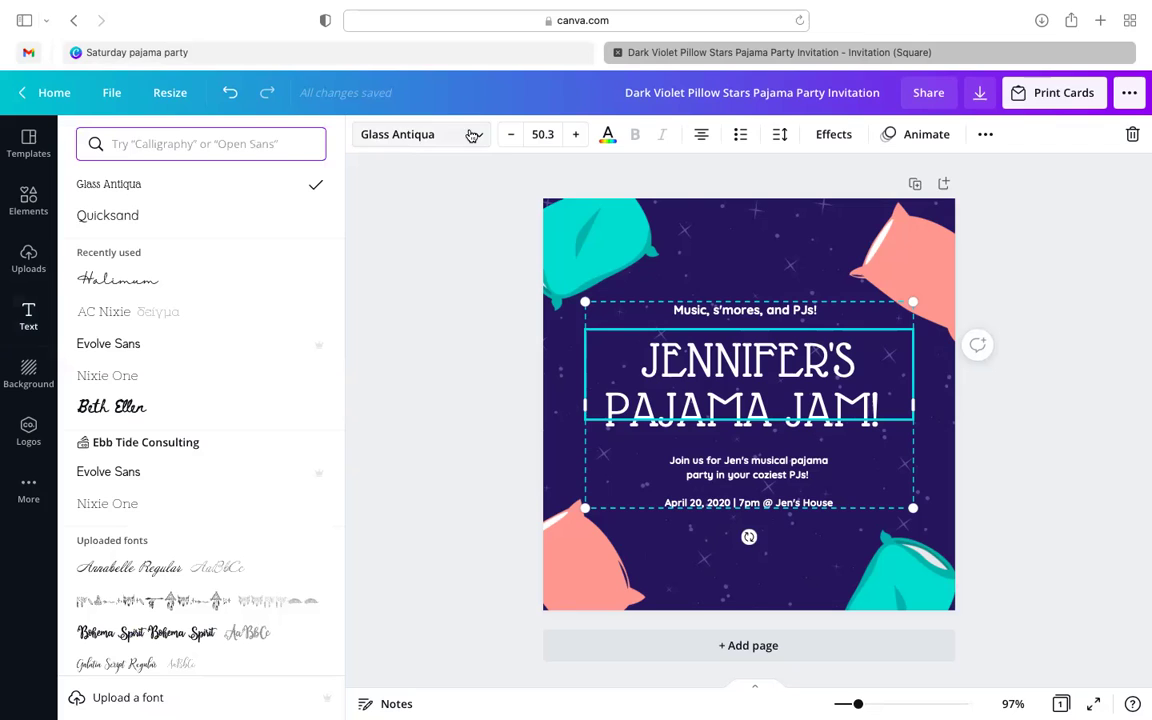
pyautogui.scroll(-2, 113, 433)
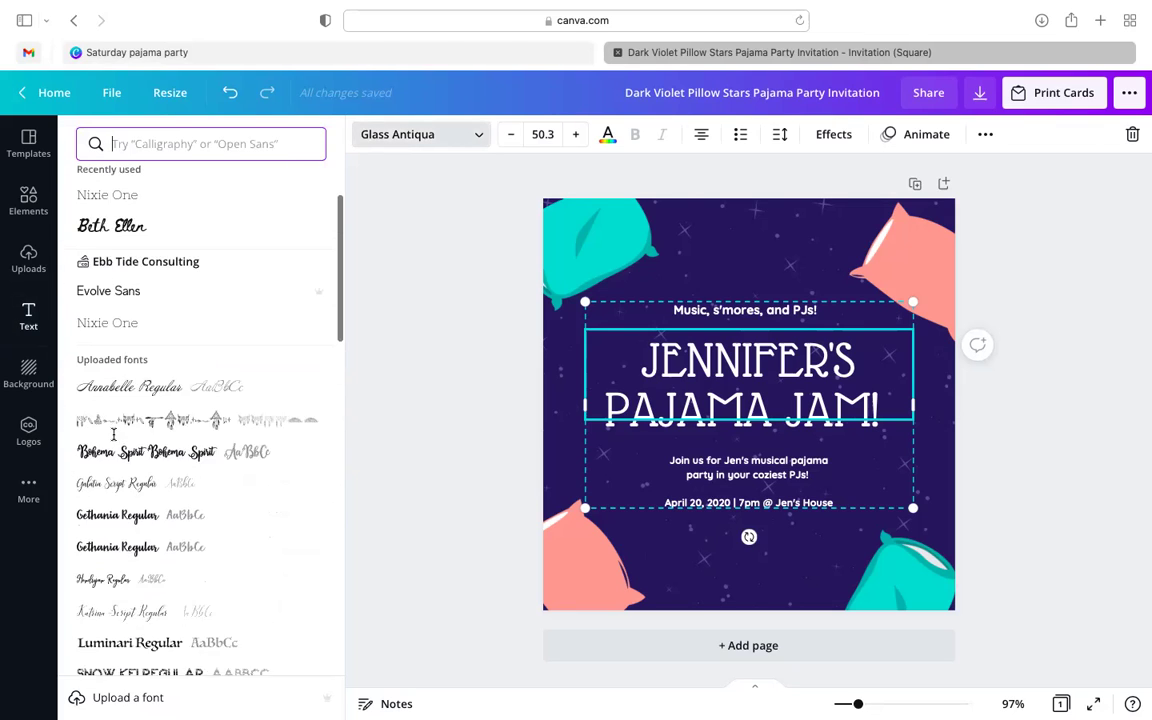
pyautogui.click(129, 604)
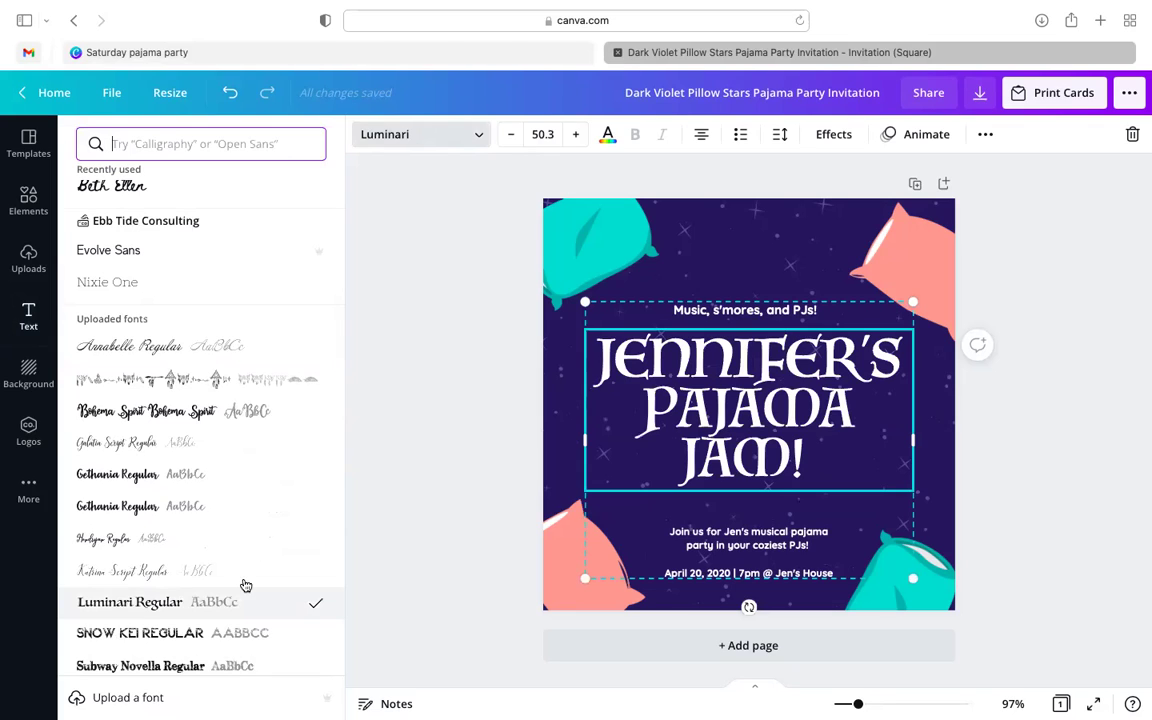
pyautogui.click(598, 233)
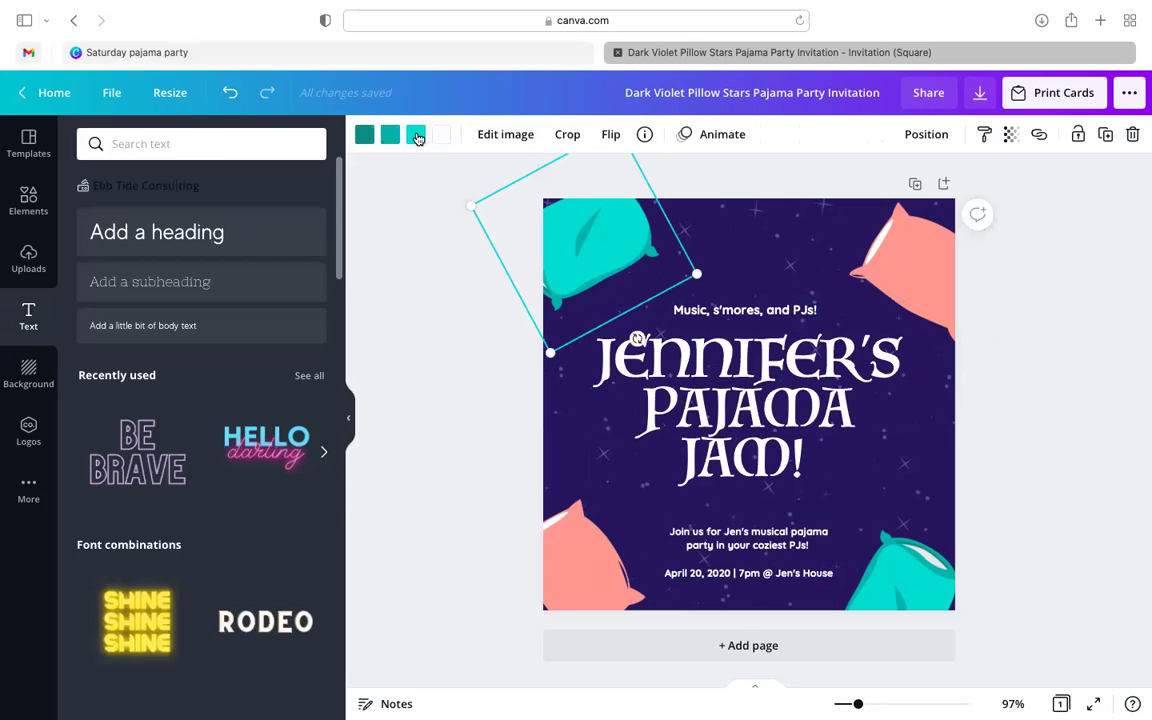
# - Recolour the top-left pillow's accents to purple, black and grey
pyautogui.click(417, 135)
pyautogui.click(267, 217)
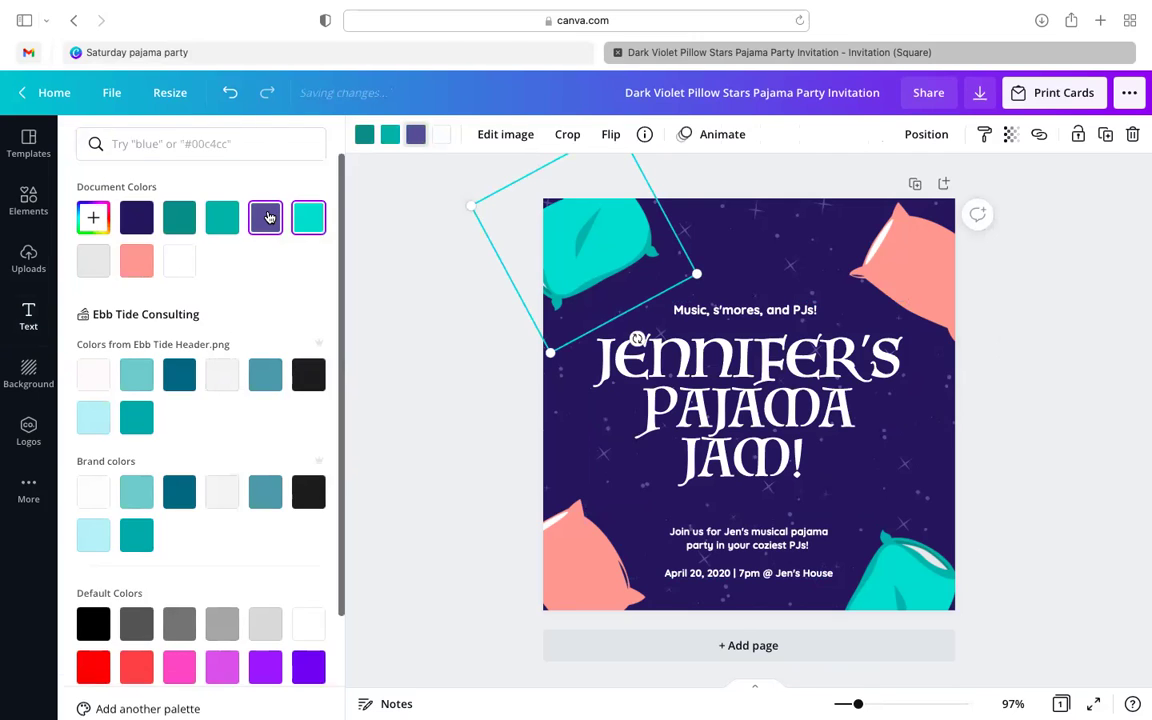
pyautogui.click(391, 135)
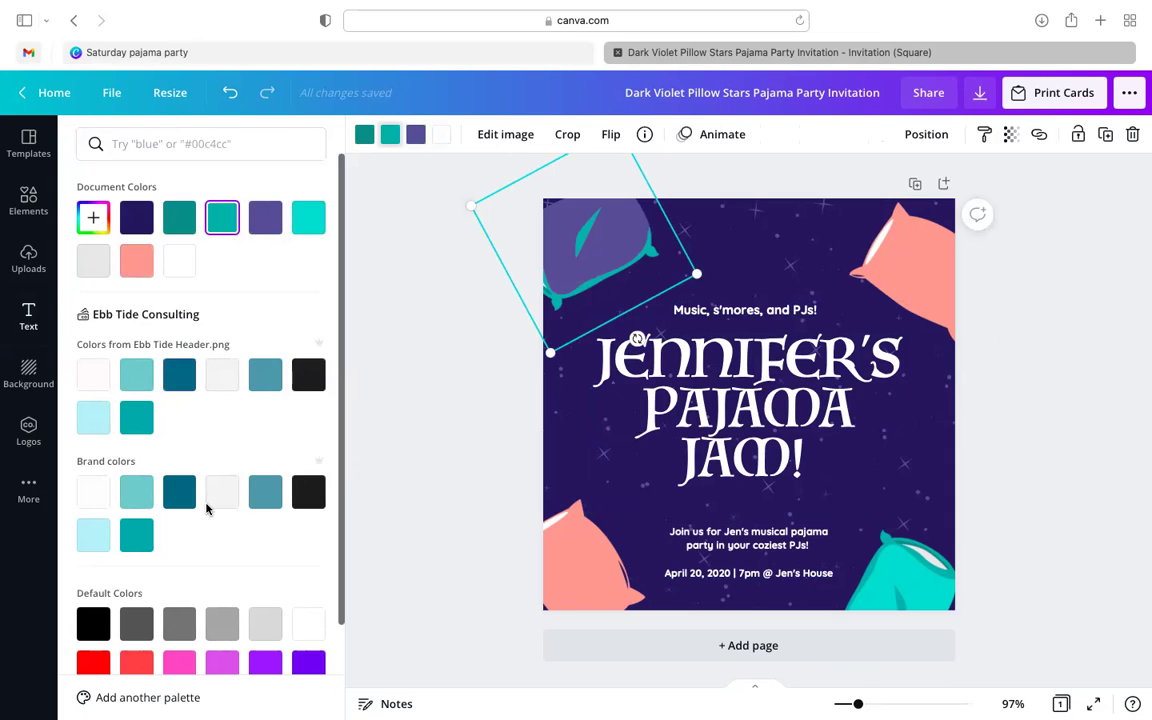
pyautogui.click(312, 492)
pyautogui.click(364, 134)
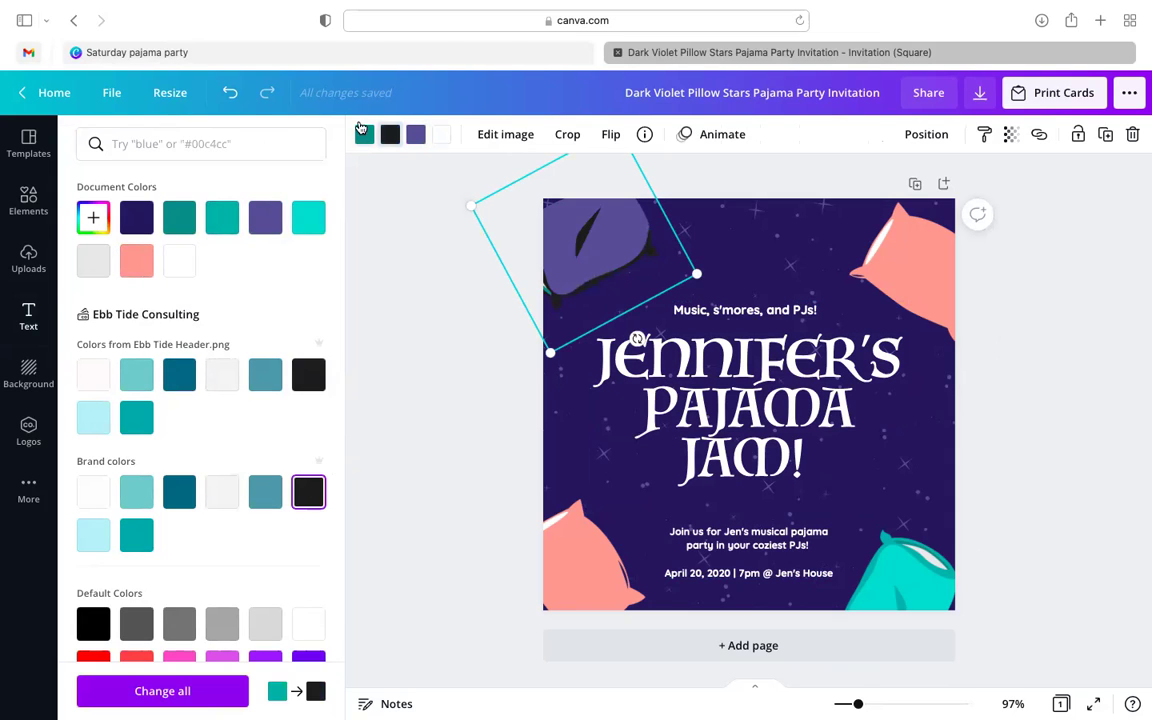
pyautogui.click(222, 622)
# - Delete the top-left recoloured pillow and the top-right pink pillow
pyautogui.click(931, 285)
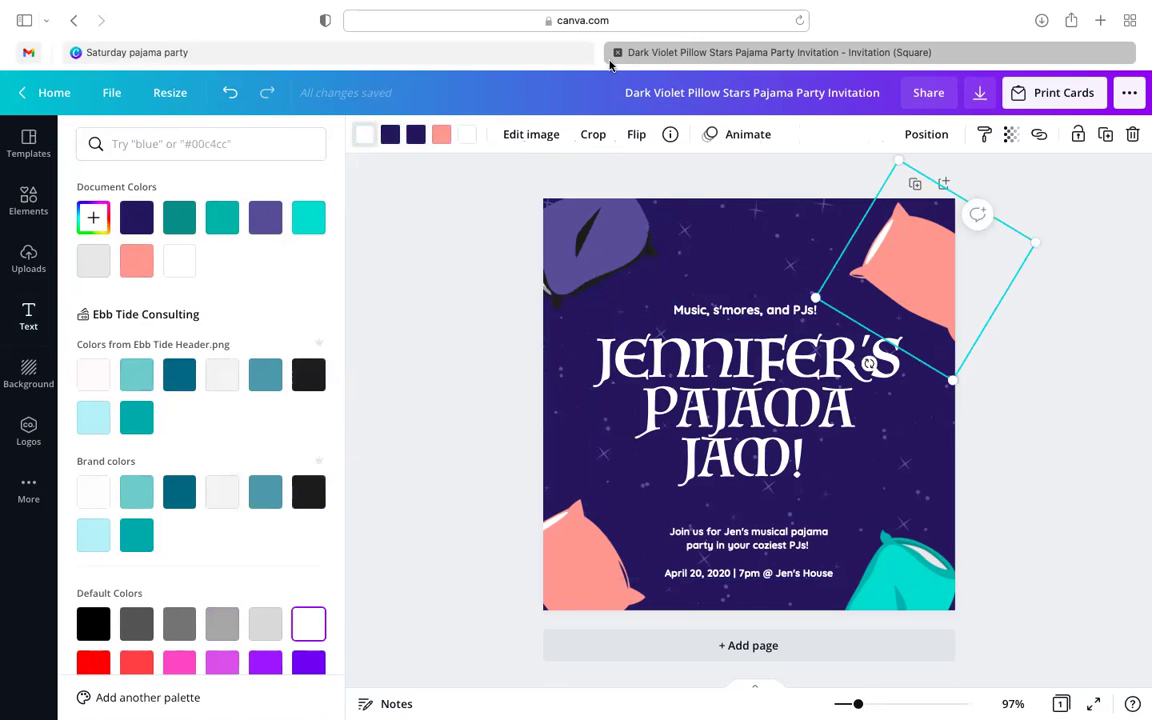
pyautogui.click(613, 257)
pyautogui.press('Delete')
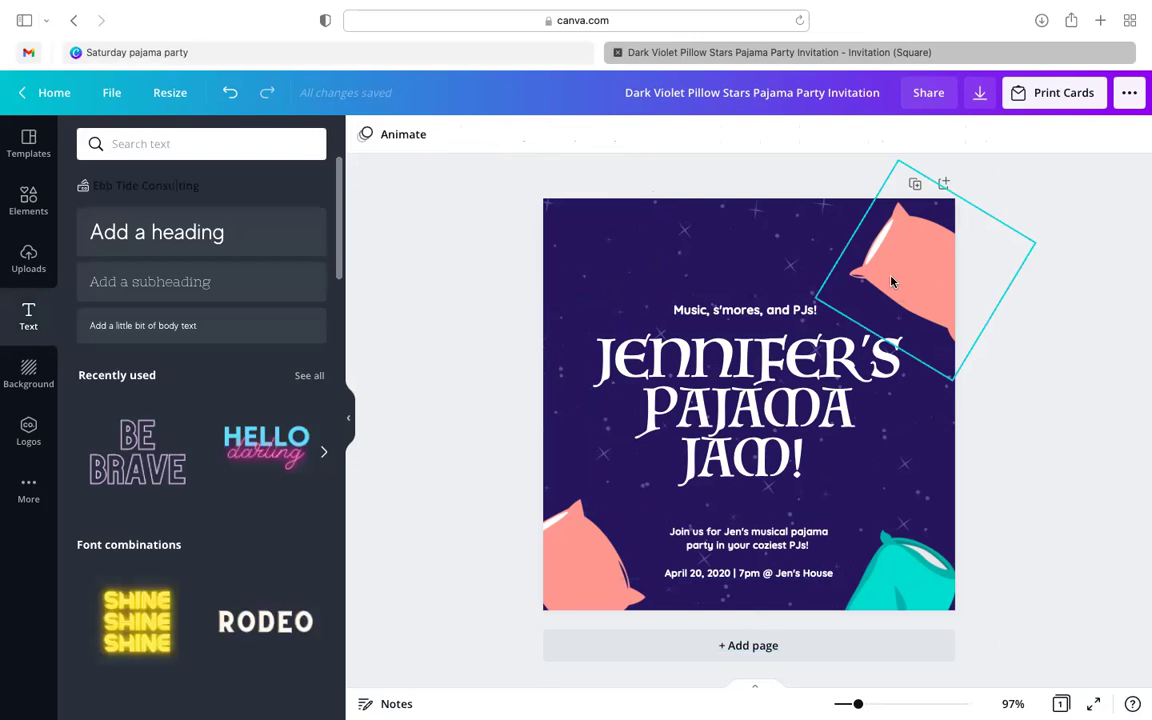
pyautogui.click(890, 215)
pyautogui.press('Delete')
# - Delete the title, the invitation details text and the bottom teal and pink pillows
pyautogui.click(811, 342)
pyautogui.press('Delete')
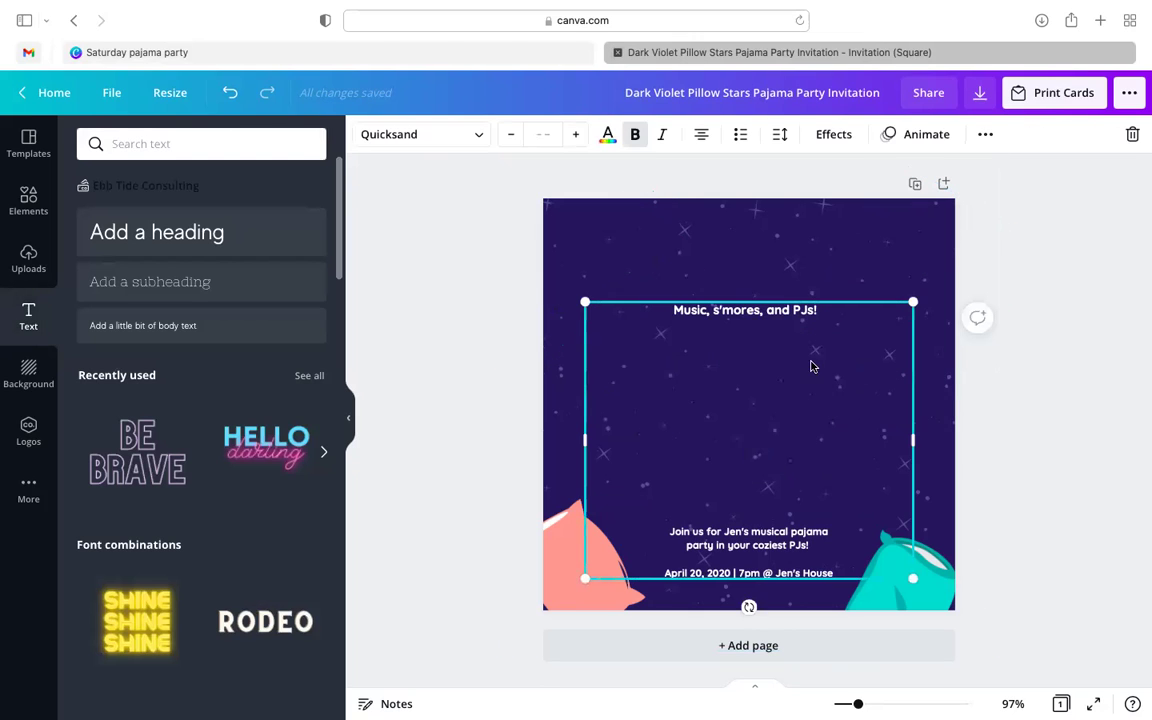
pyautogui.click(946, 591)
pyautogui.press('Delete')
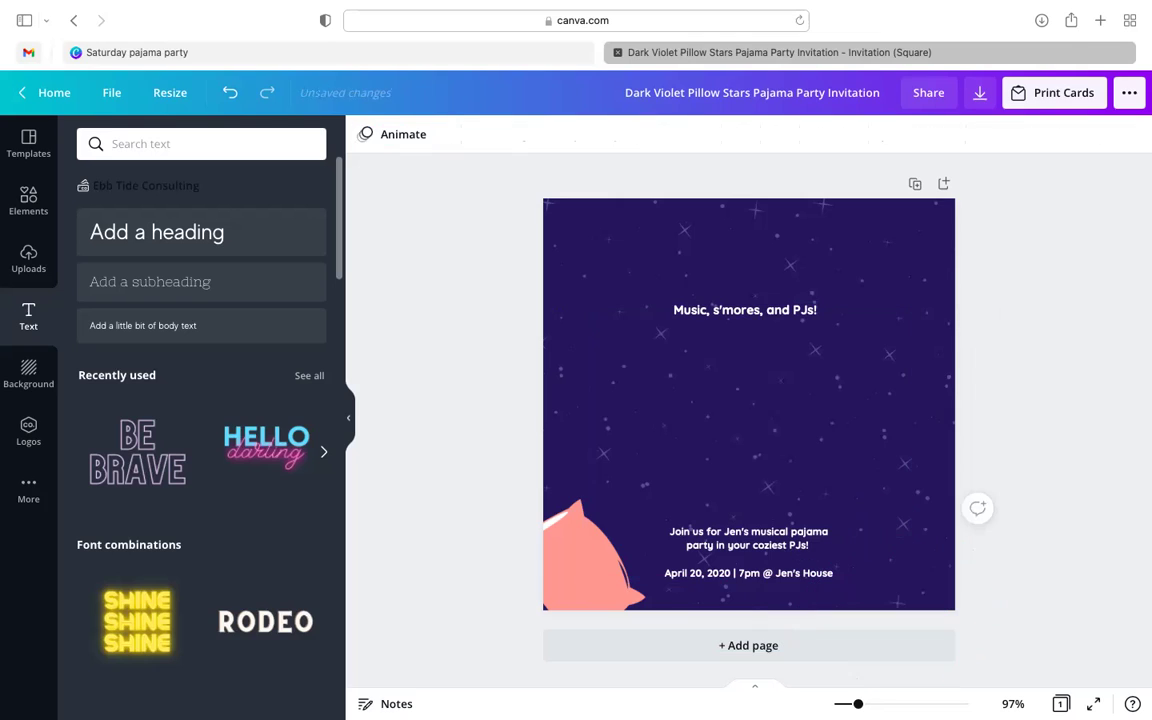
pyautogui.click(752, 570)
pyautogui.press('Delete')
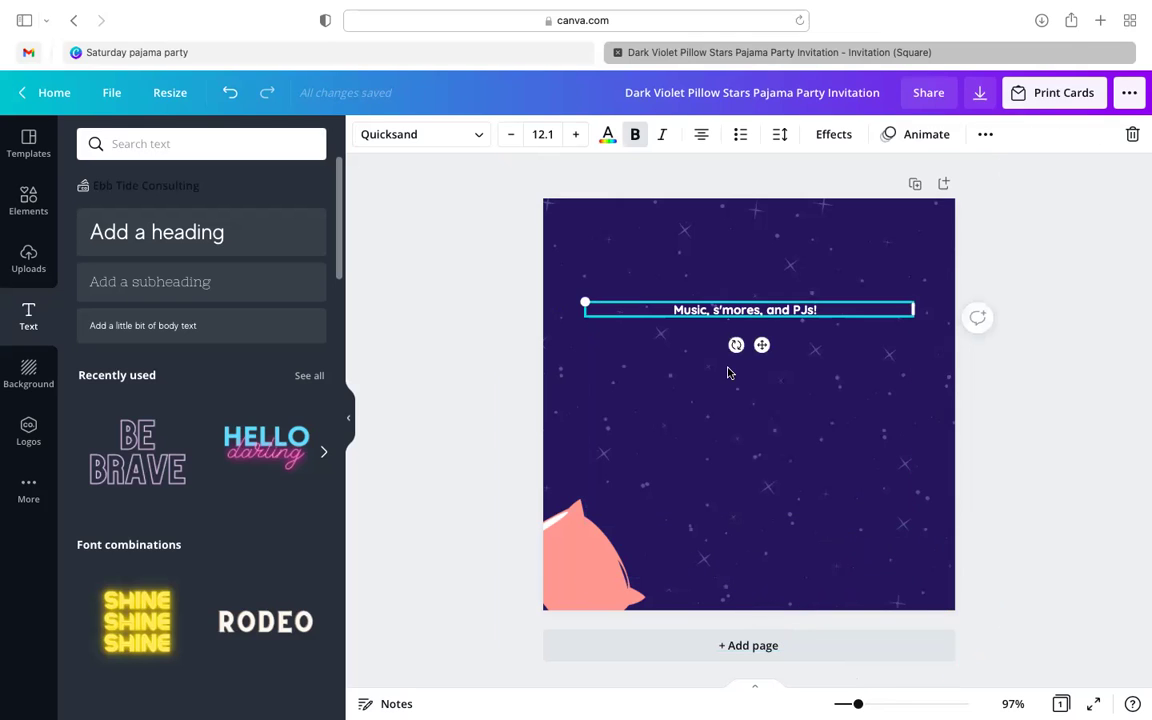
pyautogui.press('Delete')
pyautogui.click(585, 560)
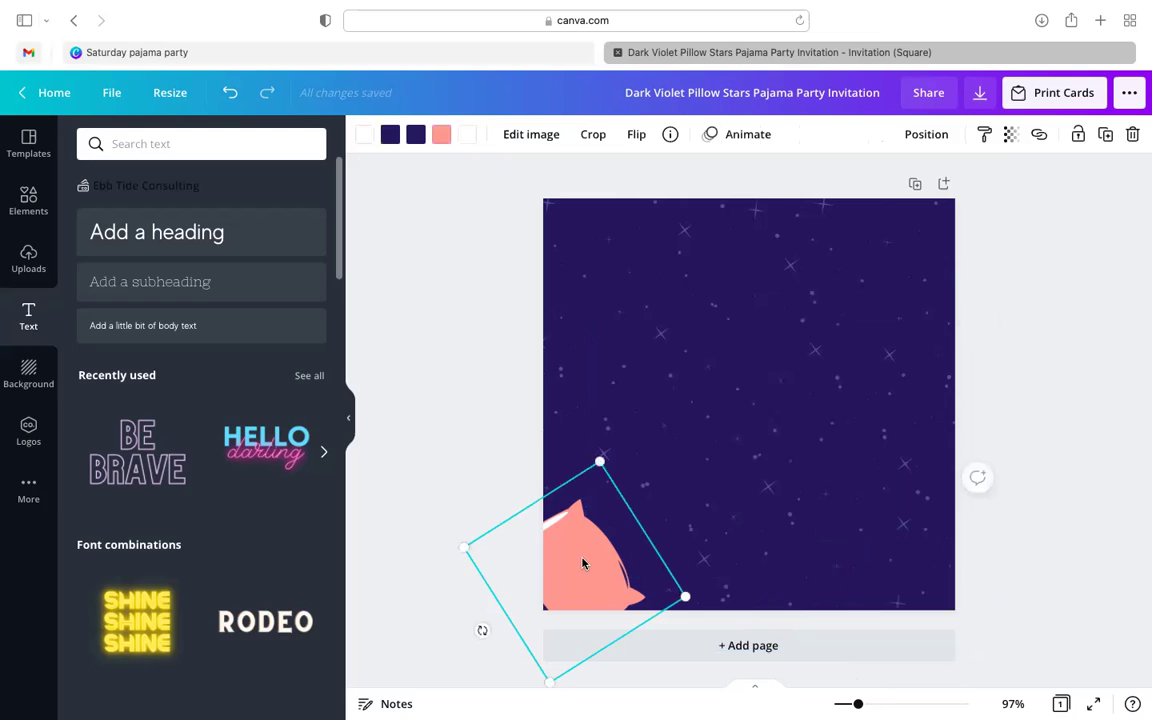
pyautogui.press('Delete')
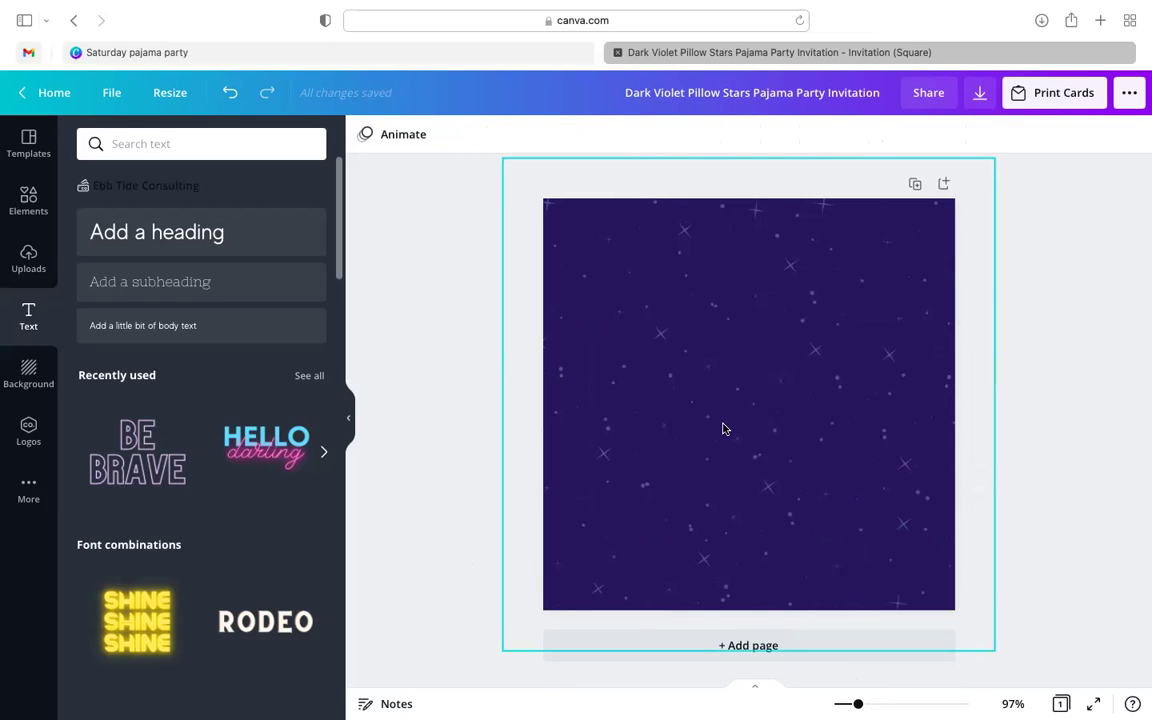
# - Remove the starry background, reset the page to plain white, and close the design
pyautogui.click(890, 333)
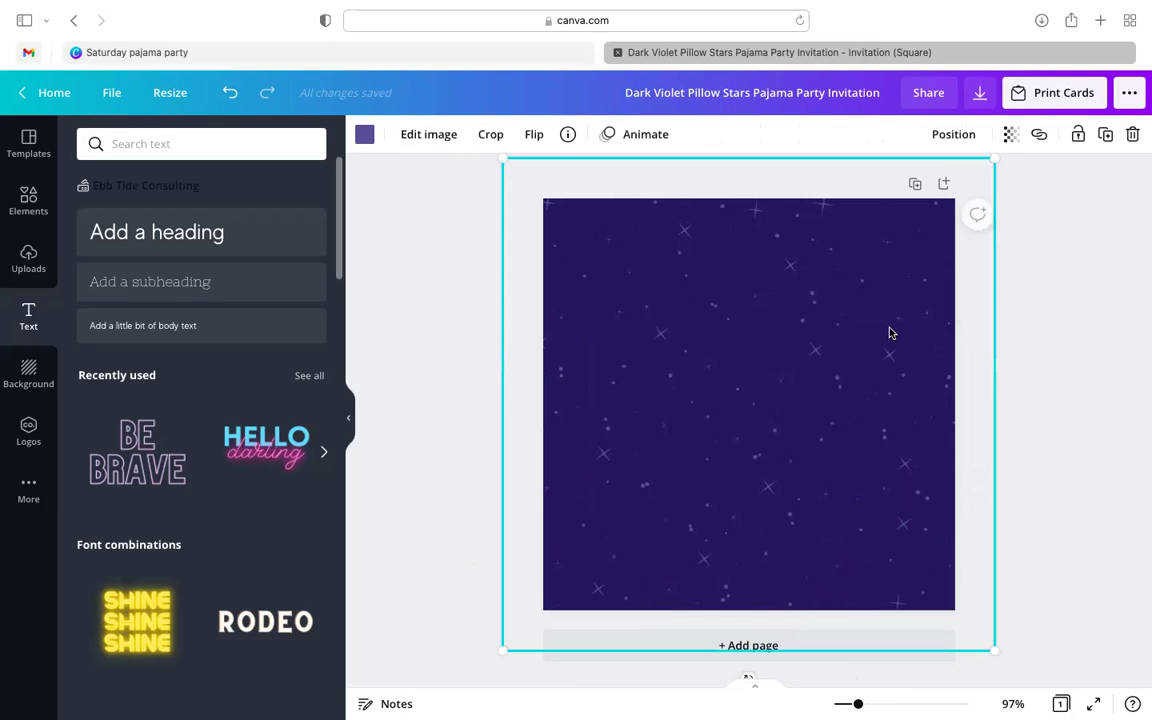
pyautogui.press('Delete')
pyautogui.click(849, 391)
pyautogui.press('Delete')
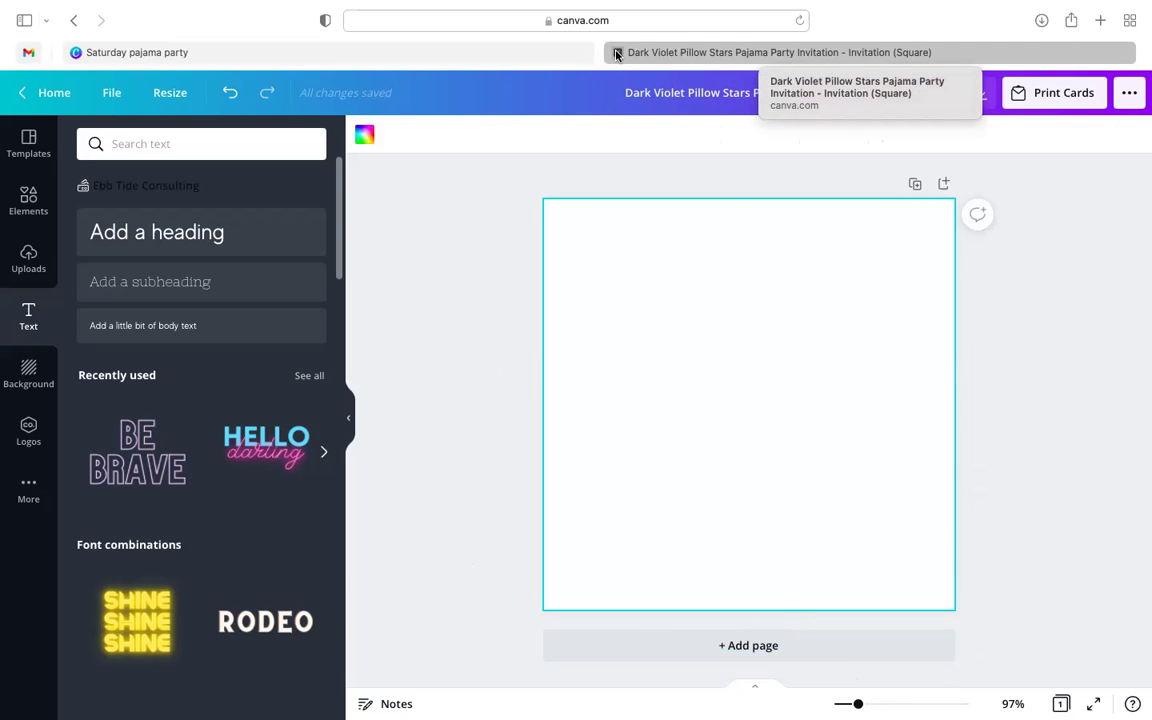
pyautogui.click(616, 54)
# - Scroll back up the Saturday pajama party results and reopen the pillow-and-stars invitation
pyautogui.moveTo(300, 100)
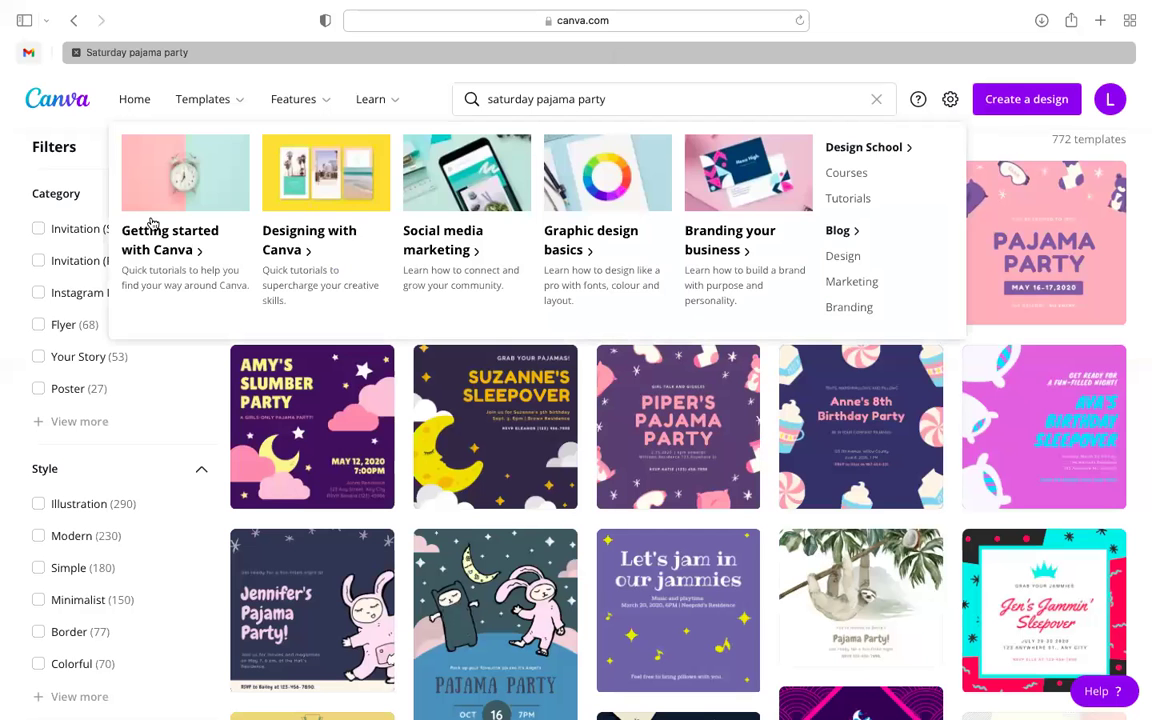
pyautogui.scroll(3, 80, 170)
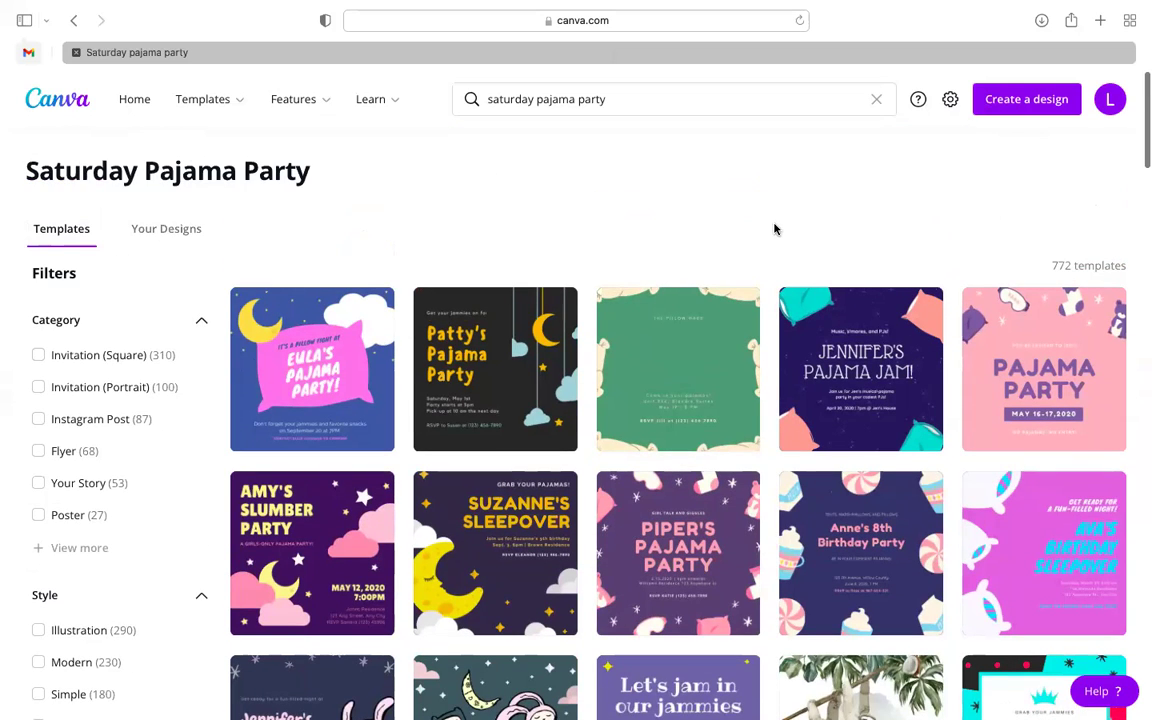
pyautogui.click(897, 392)
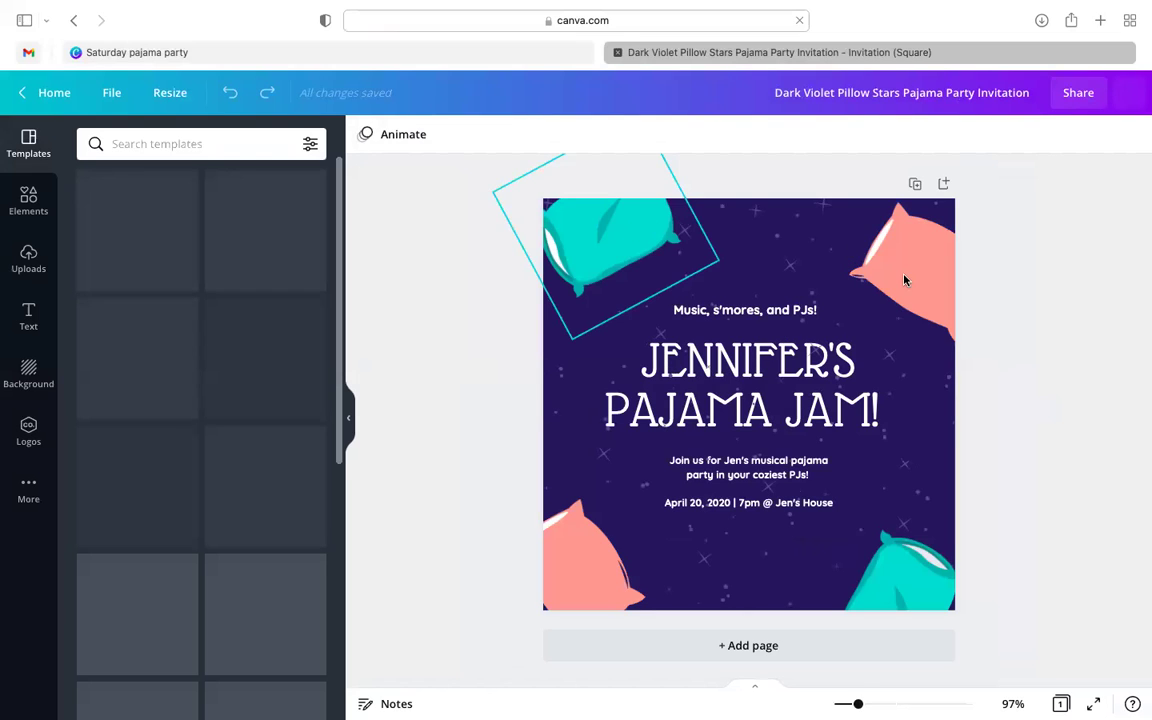
# - Delete the top-left teal pillow, then delete the other three together and undo it
pyautogui.click(612, 242)
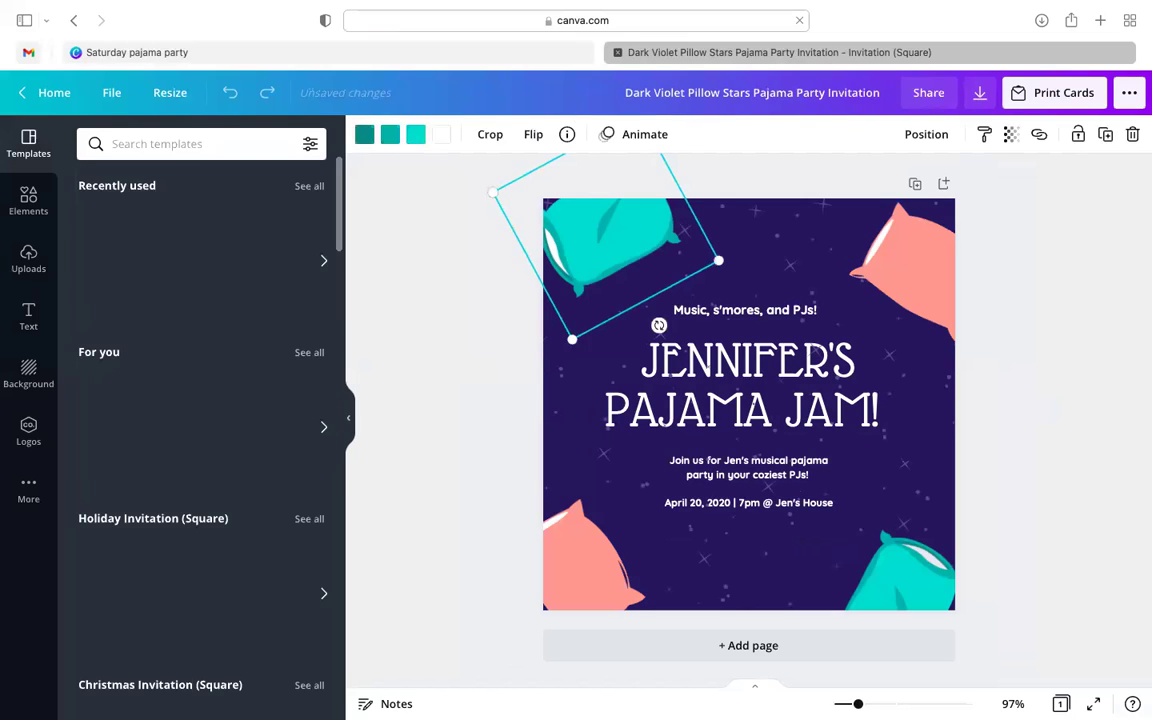
pyautogui.press('Delete')
pyautogui.click(840, 279)
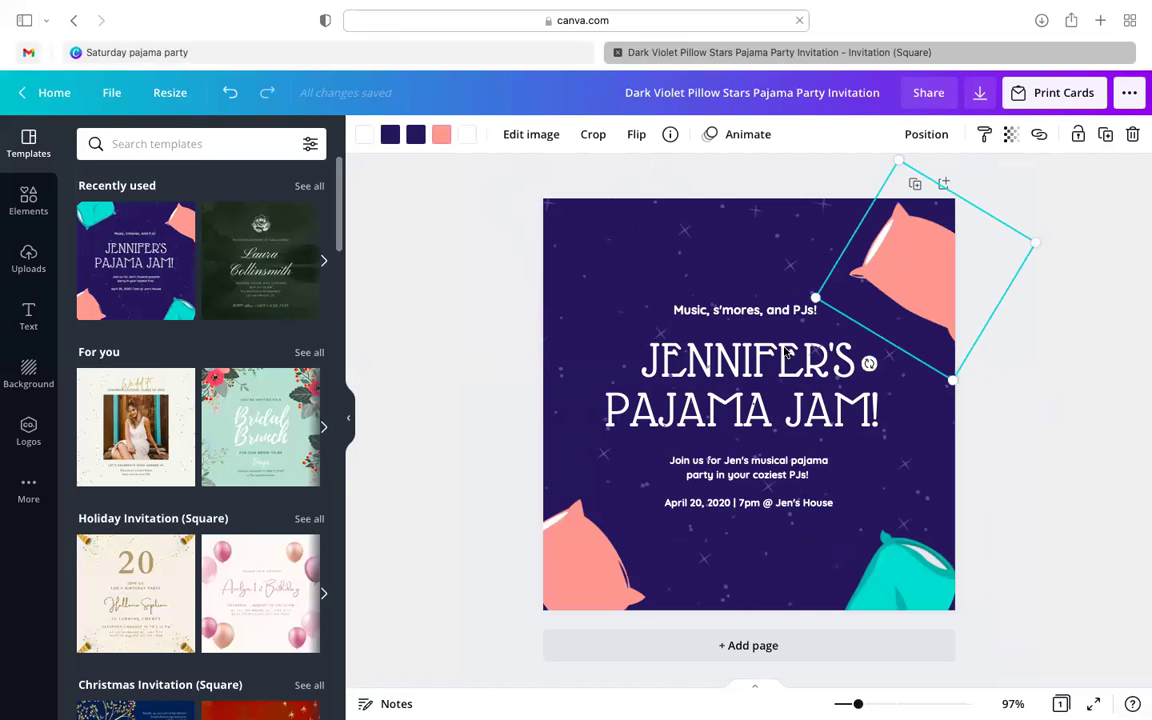
pyautogui.keyDown('shift'); pyautogui.click(870, 580); pyautogui.keyUp('shift')
pyautogui.keyDown('shift'); pyautogui.click(600, 560); pyautogui.keyUp('shift')
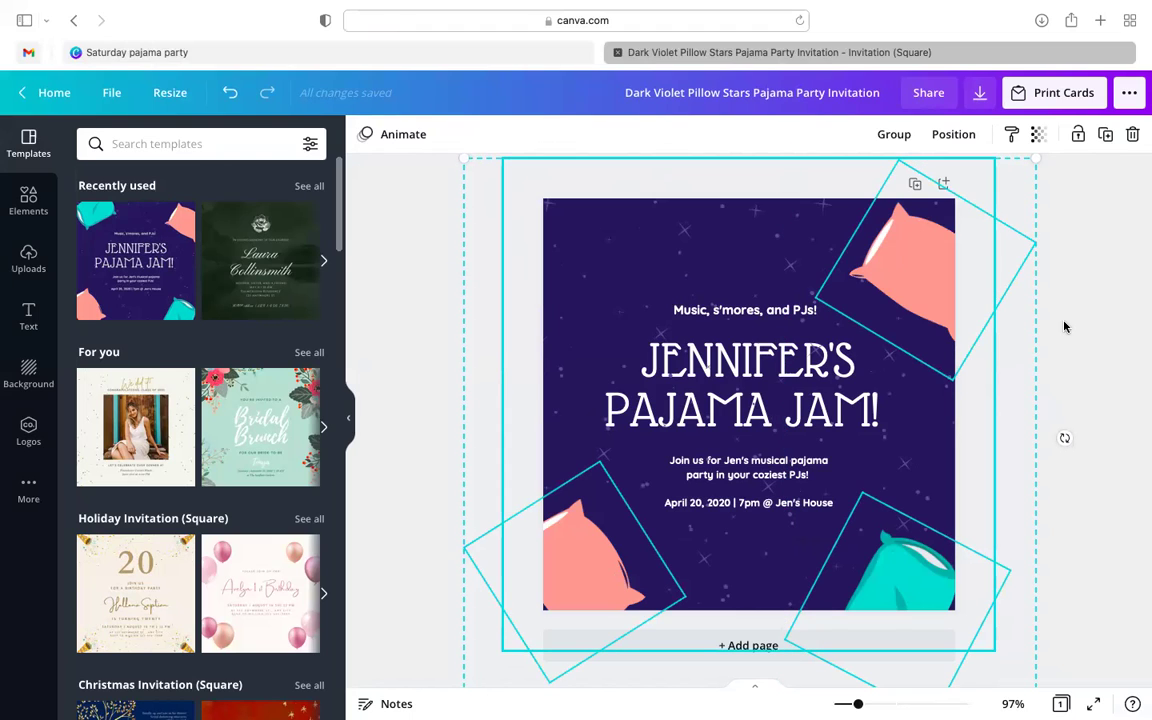
pyautogui.press('Delete')
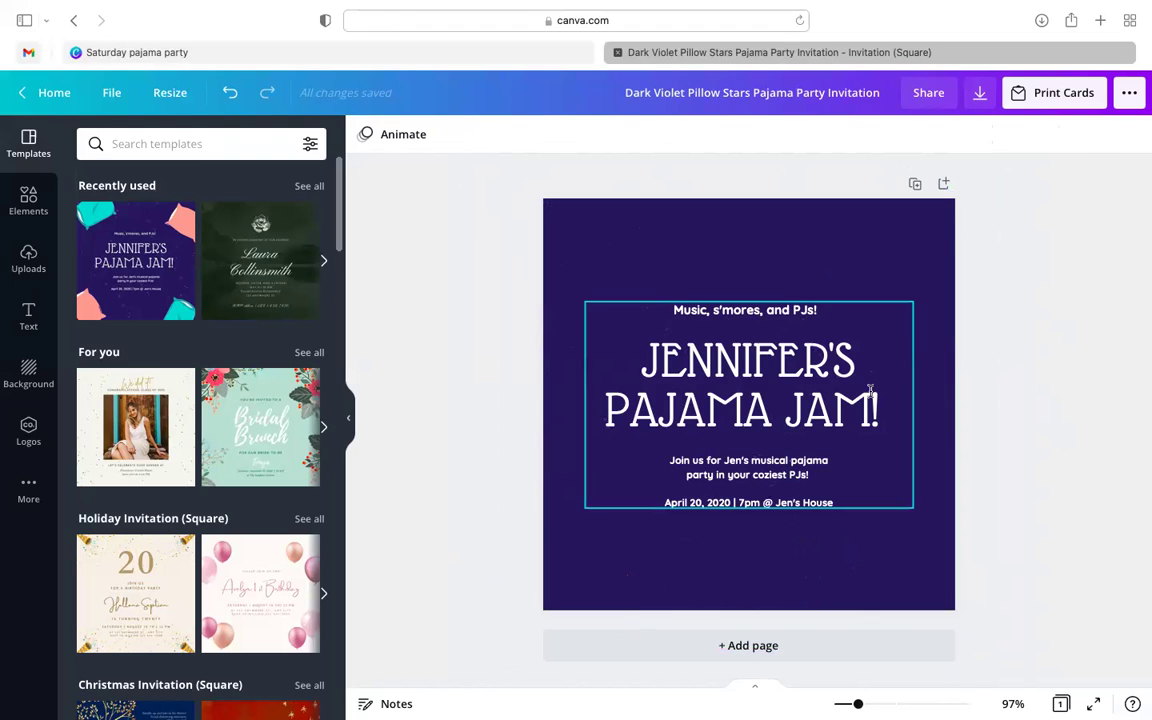
pyautogui.press('super+z')
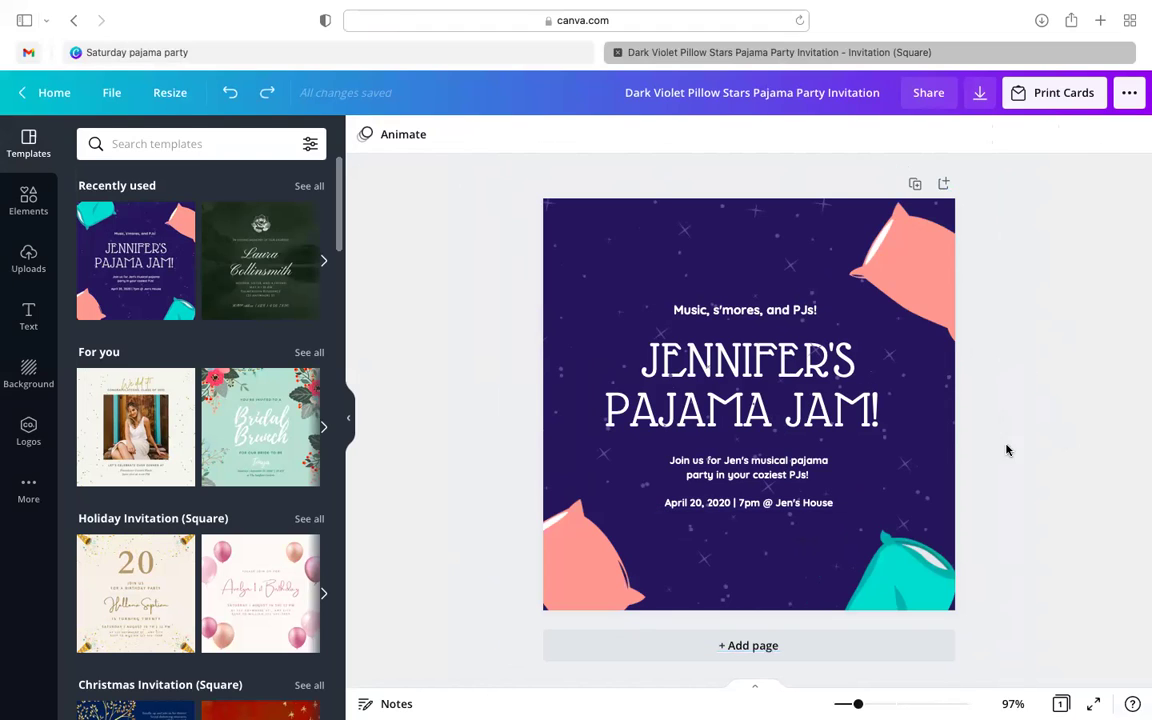
# - Send the starry background to the back, then bring it forward one layer
pyautogui.click(893, 385)
pyautogui.click(926, 134)
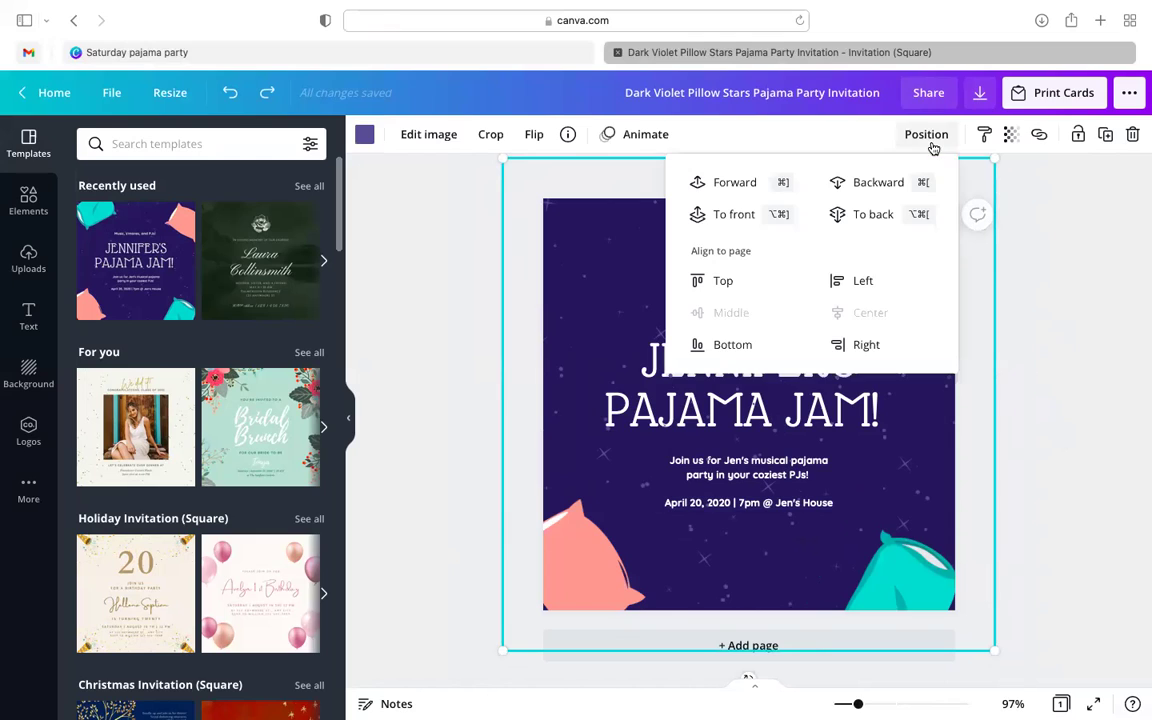
pyautogui.click(875, 214)
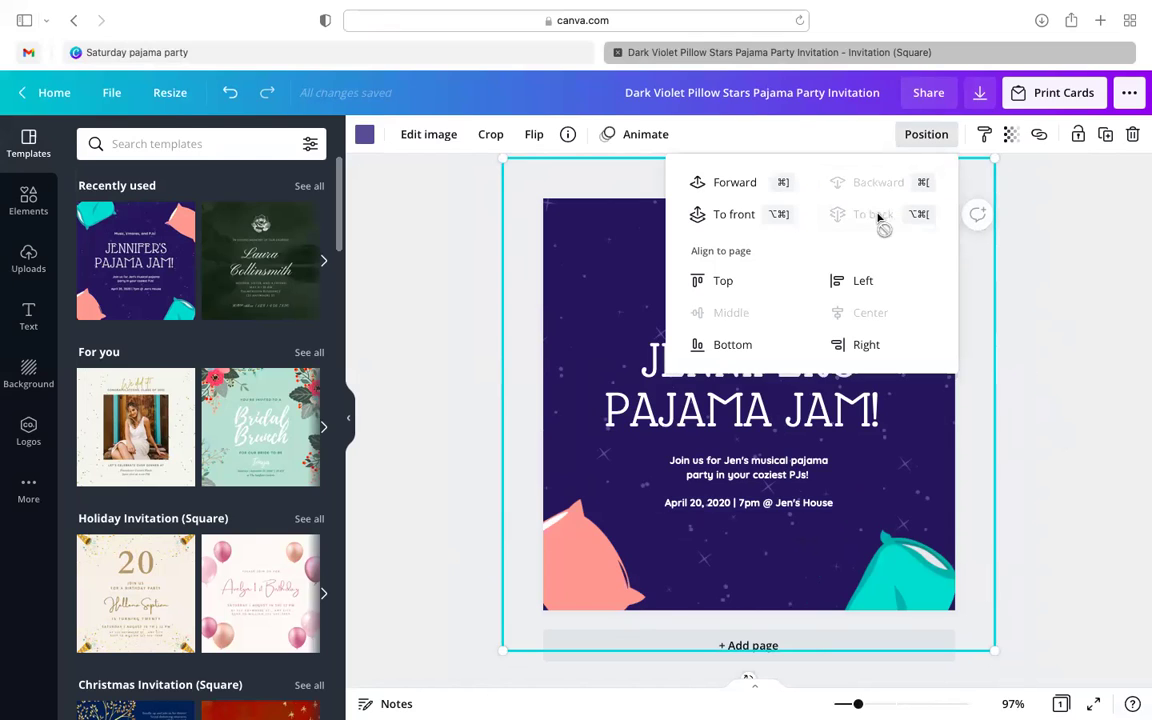
pyautogui.click(733, 181)
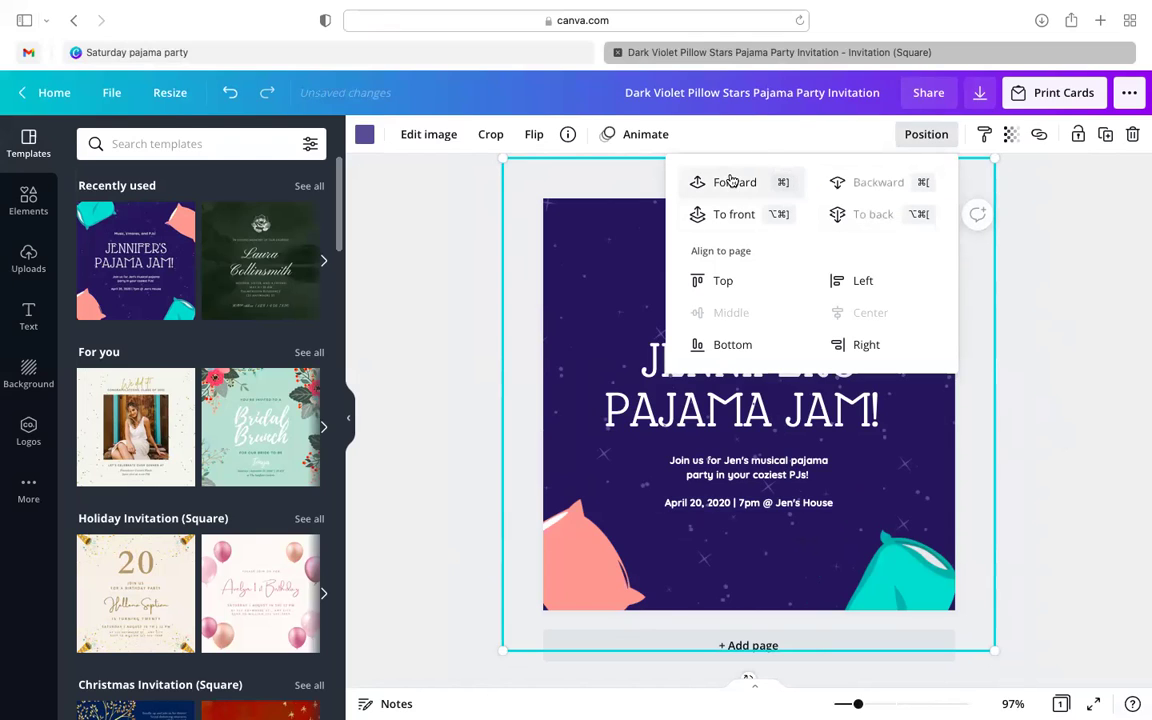
pyautogui.click(1050, 430)
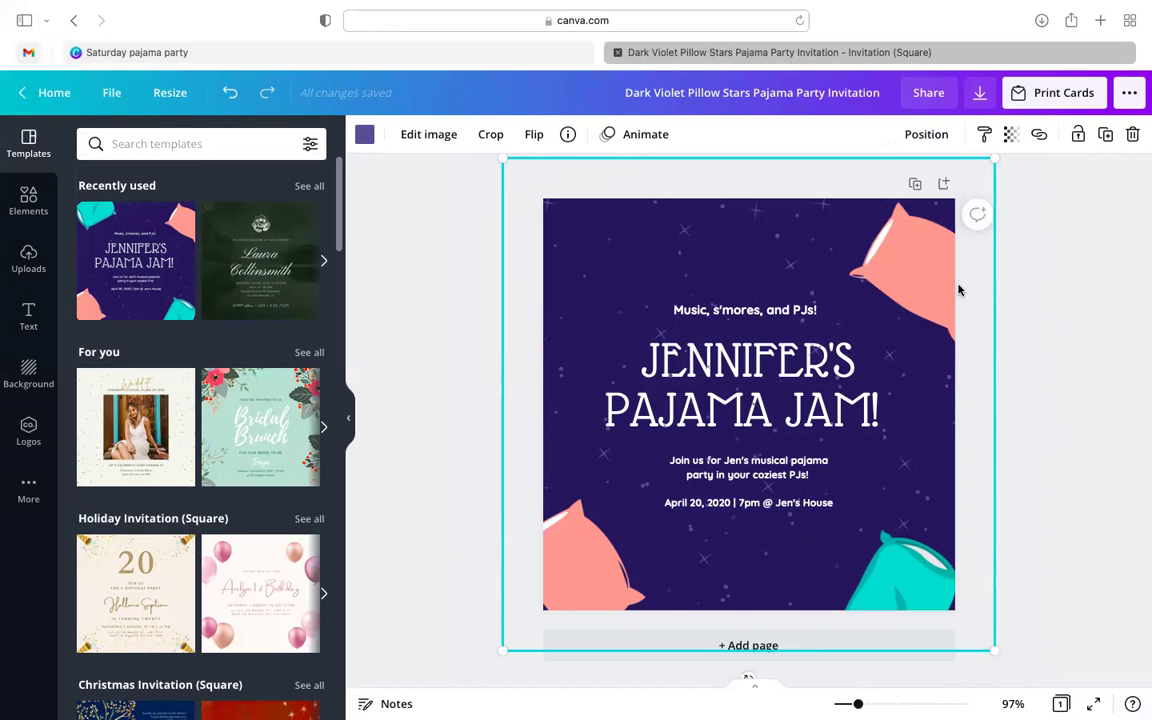
# - Delete the top-right pink, bottom-right teal and bottom-left pink pillows one by one
pyautogui.click(865, 262)
pyautogui.press('Delete')
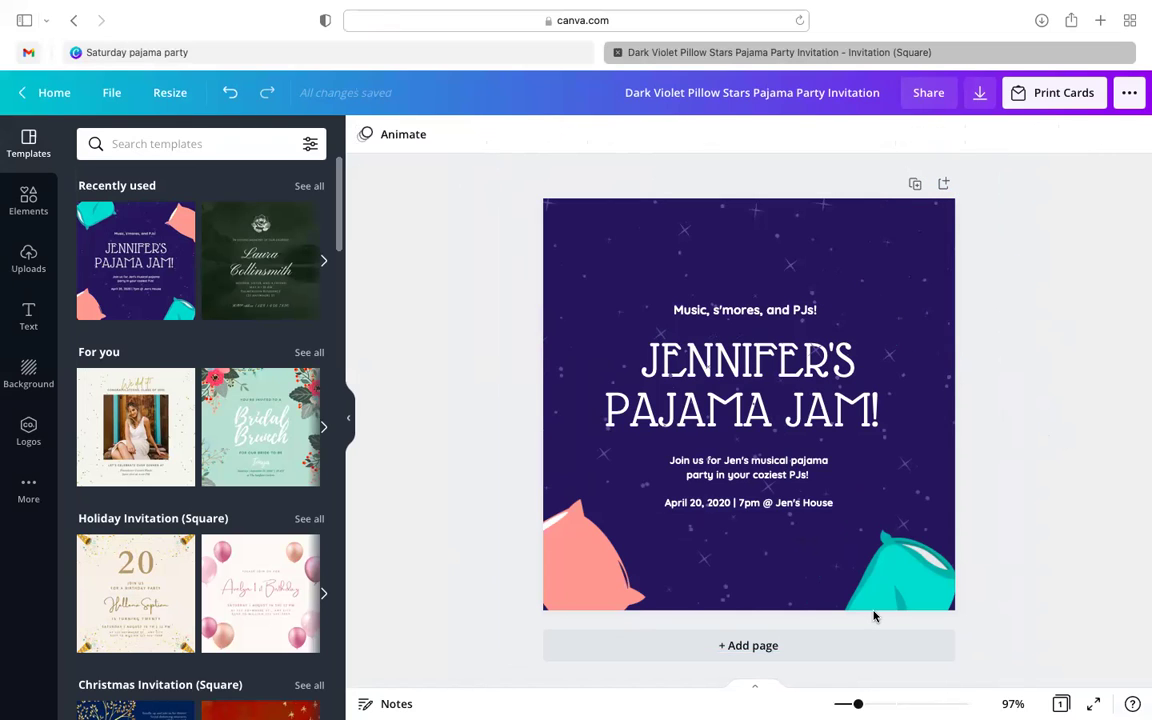
pyautogui.click(900, 592)
pyautogui.press('Delete')
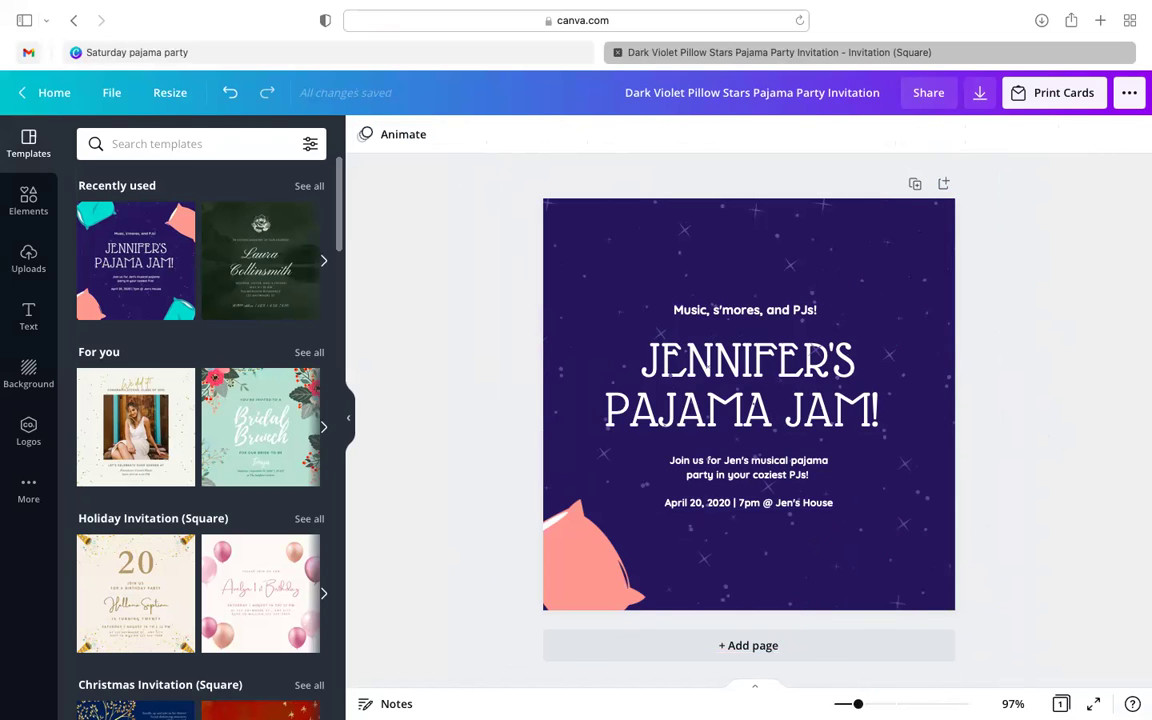
pyautogui.click(558, 583)
pyautogui.press('Delete')
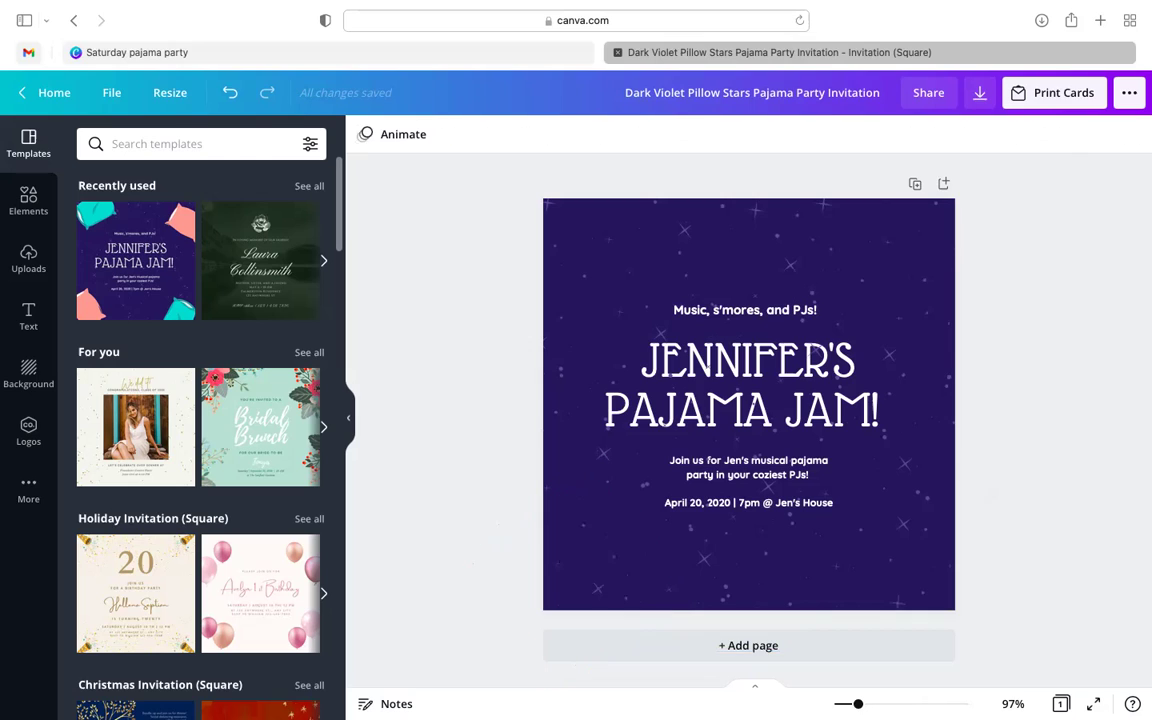
pyautogui.click(720, 398)
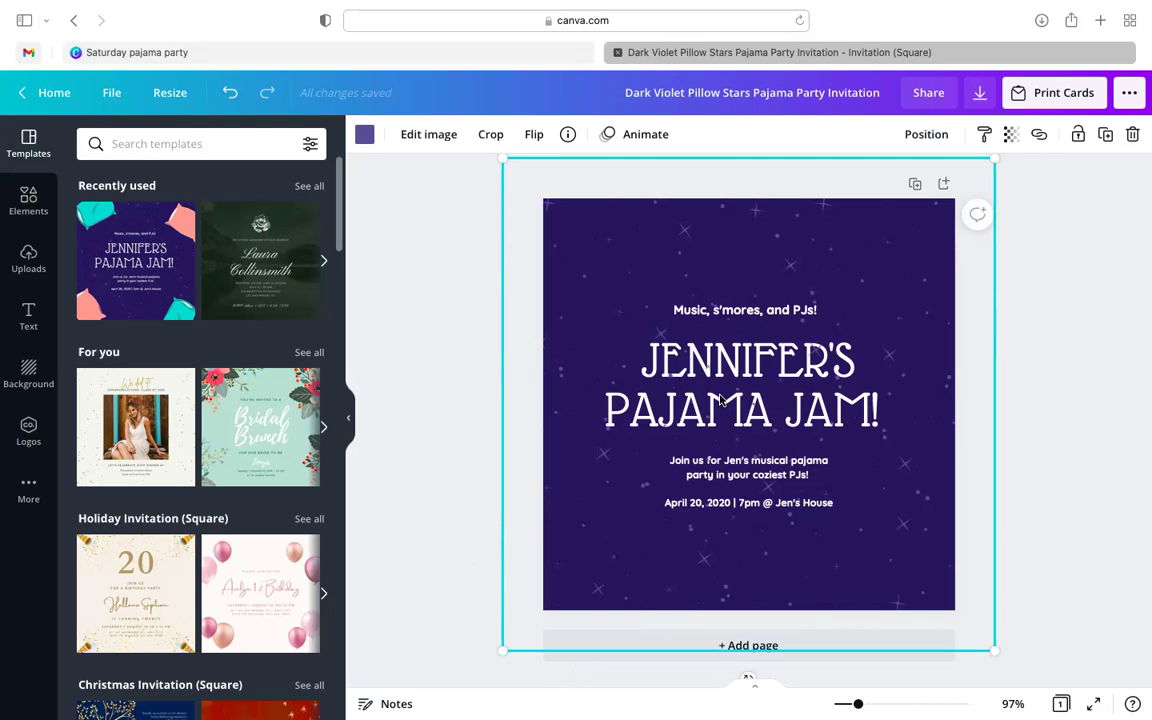
pyautogui.click(1085, 435)
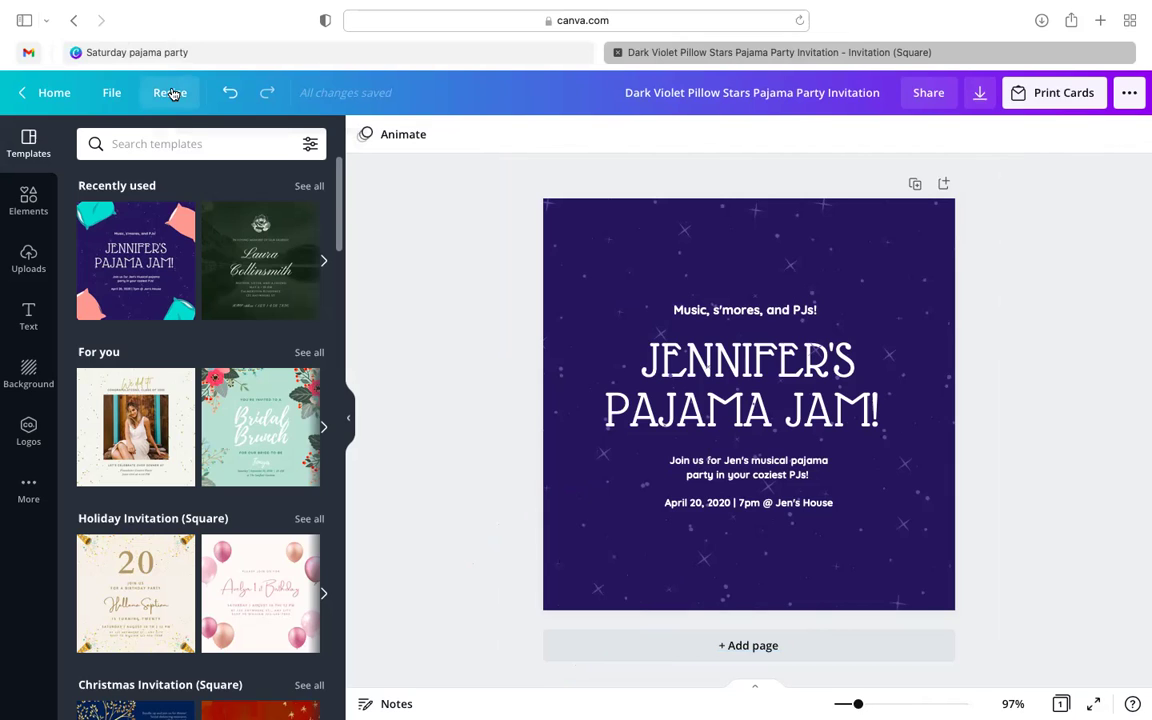
# - Copy and resize the invitation to the Flyer format, keeping cm as the unit
pyautogui.click(170, 92)
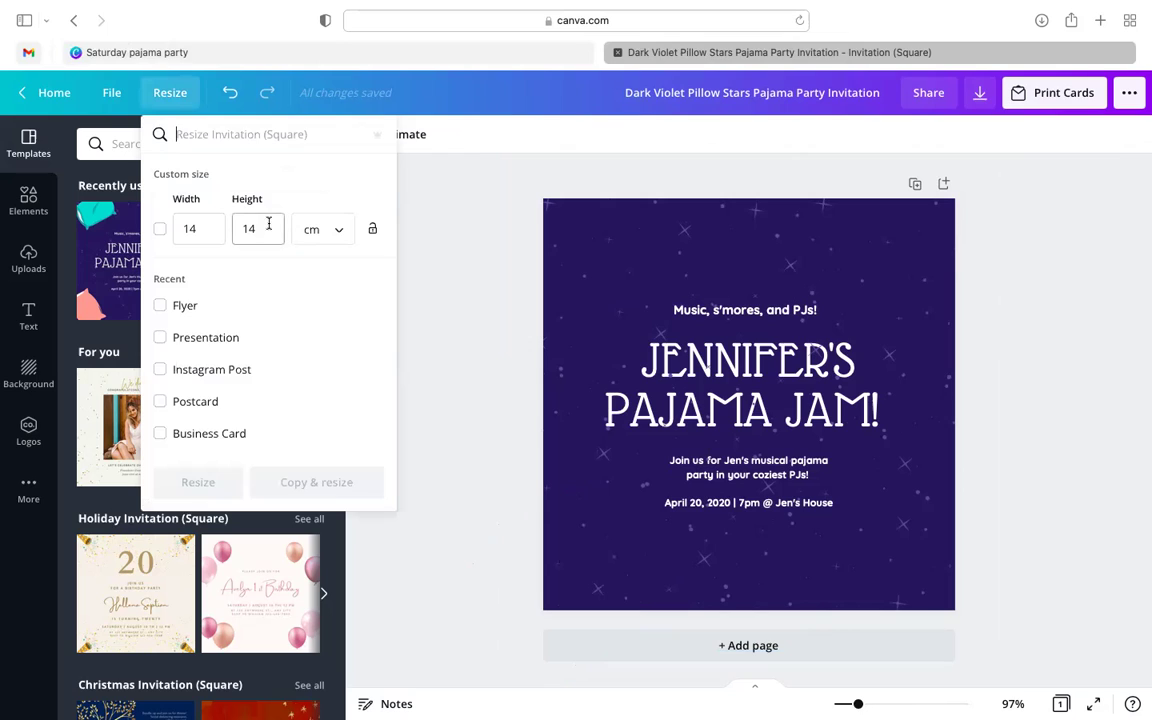
pyautogui.scroll(-1, 270, 336)
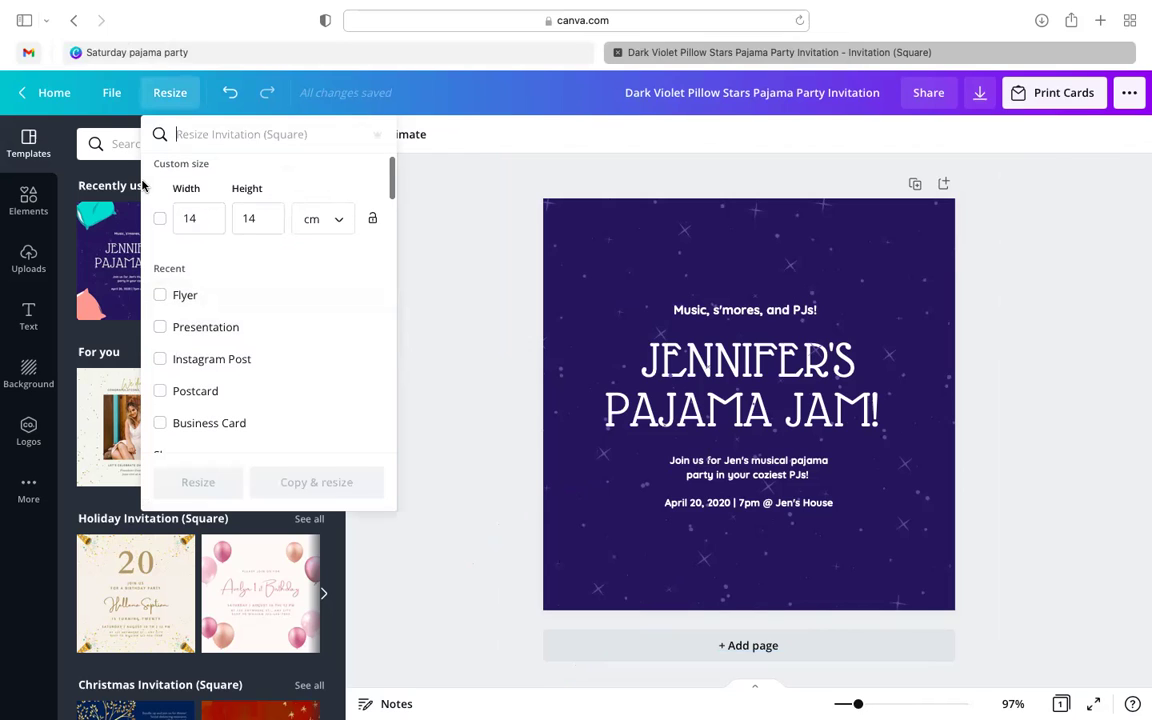
pyautogui.click(312, 219)
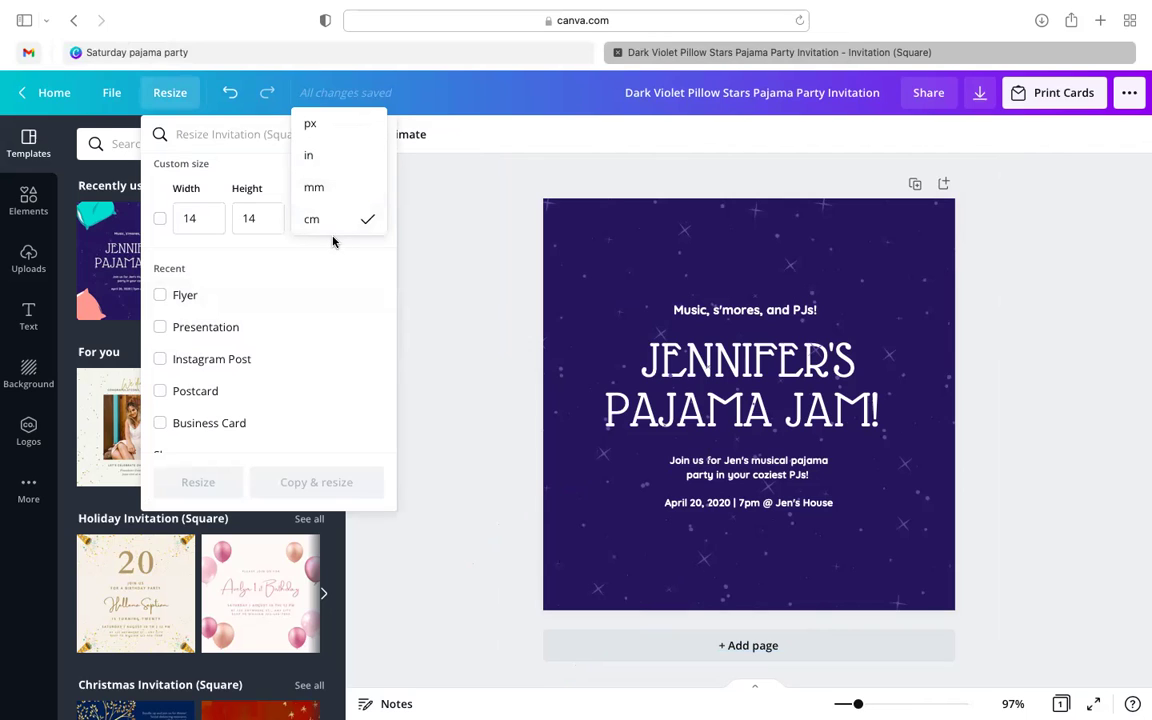
pyautogui.click(360, 301)
pyautogui.scroll(-2, 296, 355)
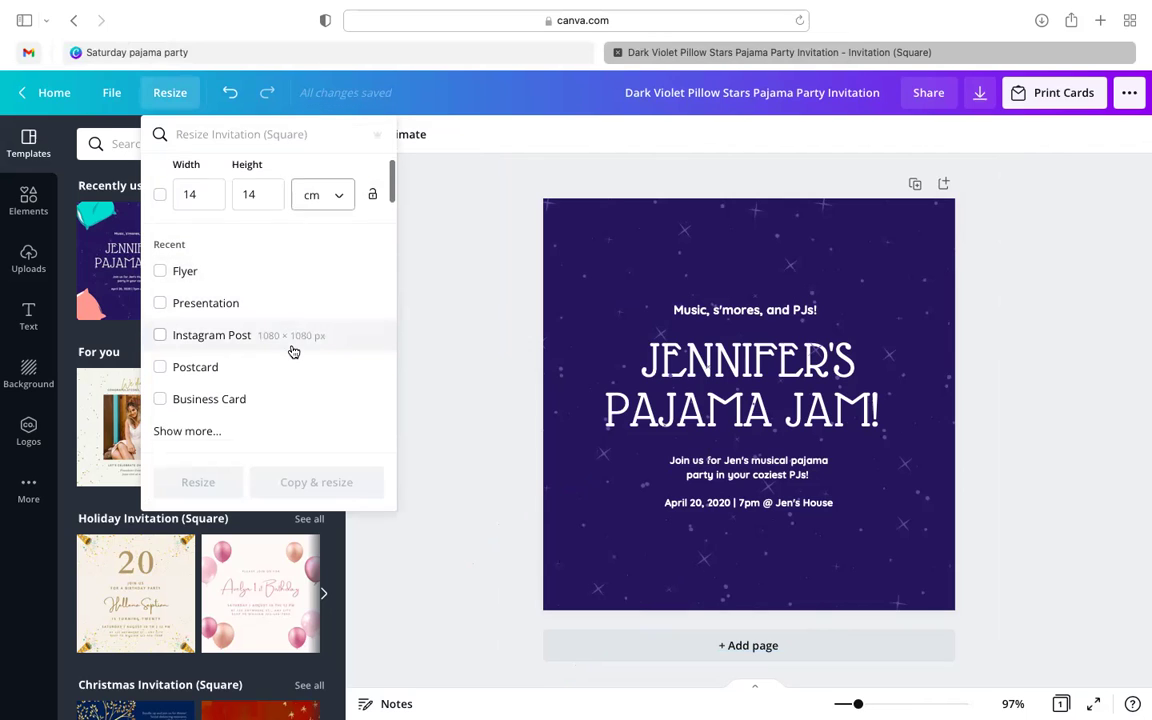
pyautogui.scroll(-2, 291, 350)
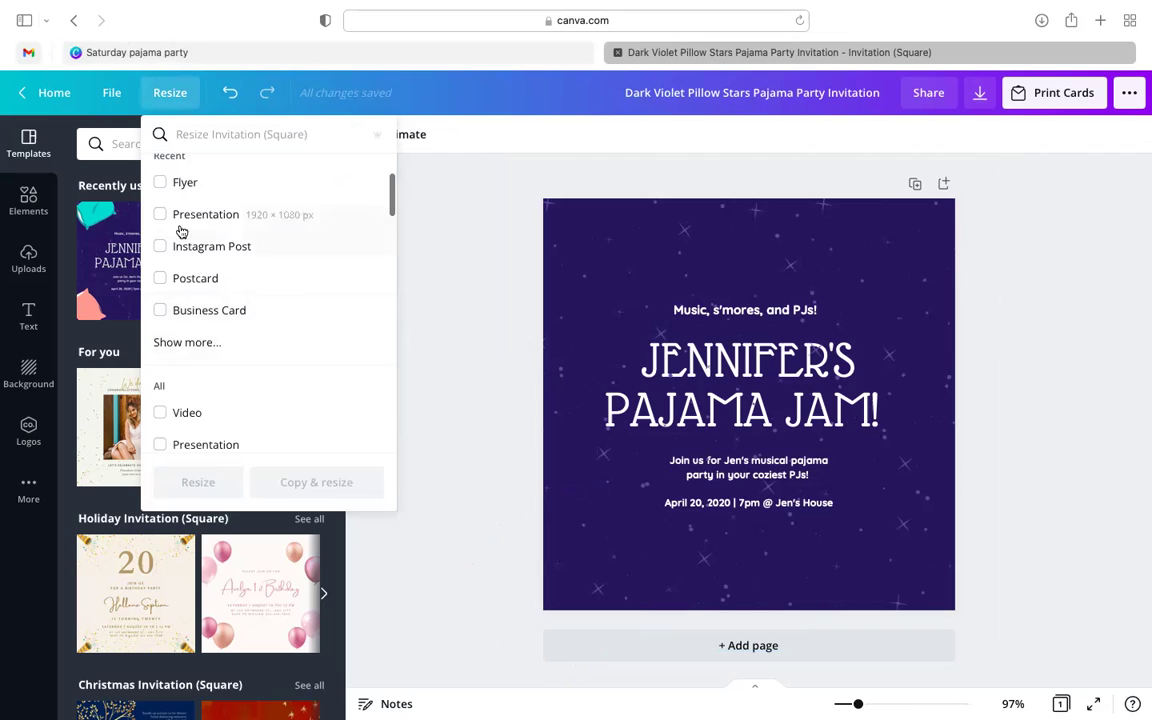
pyautogui.click(160, 183)
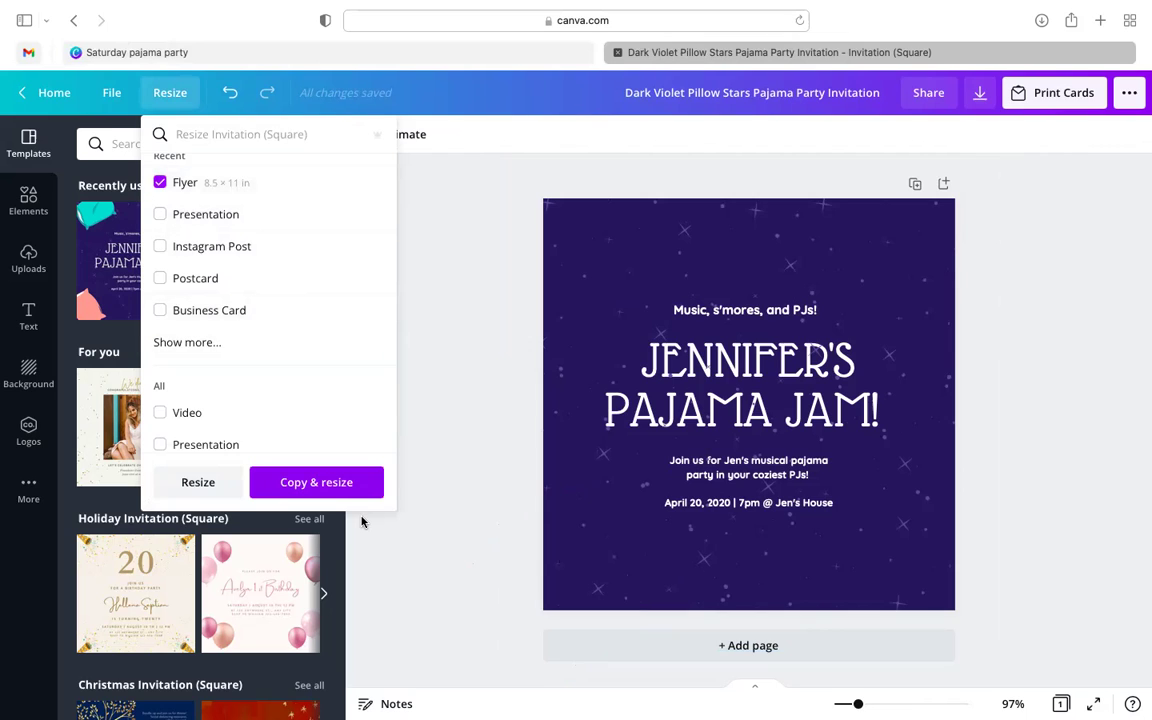
pyautogui.click(343, 489)
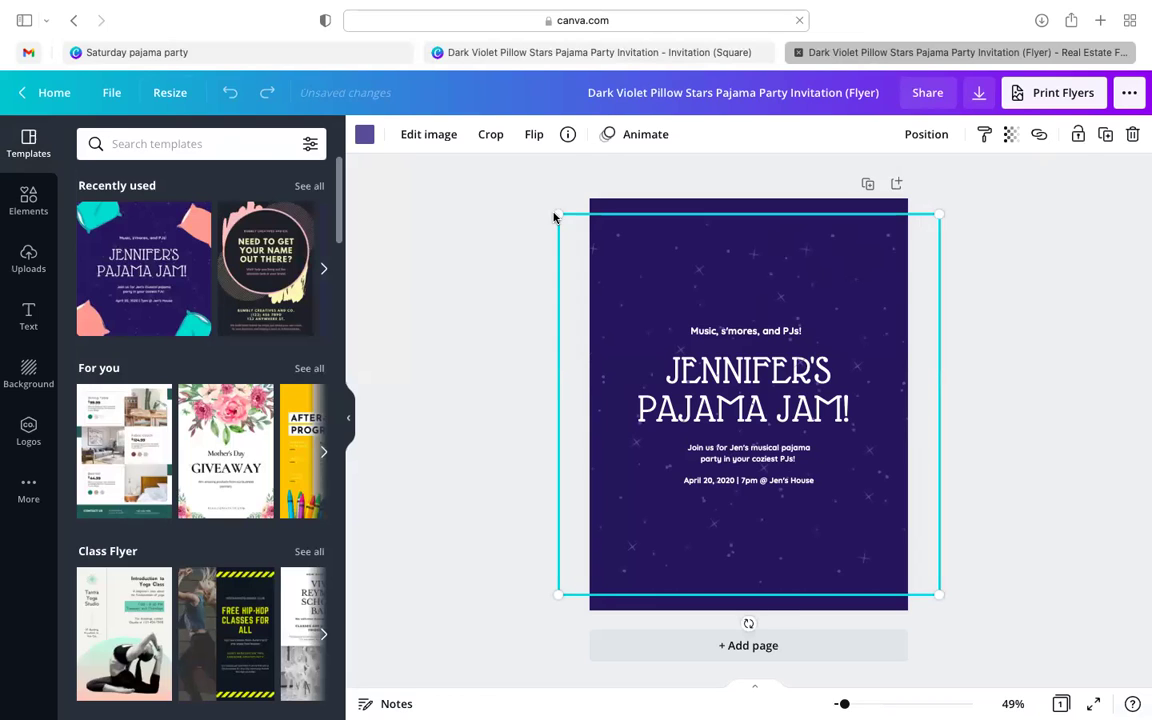
# - Enlarge the flyer's starry background by dragging its top-left and bottom-right corners outward
pyautogui.click(535, 162)
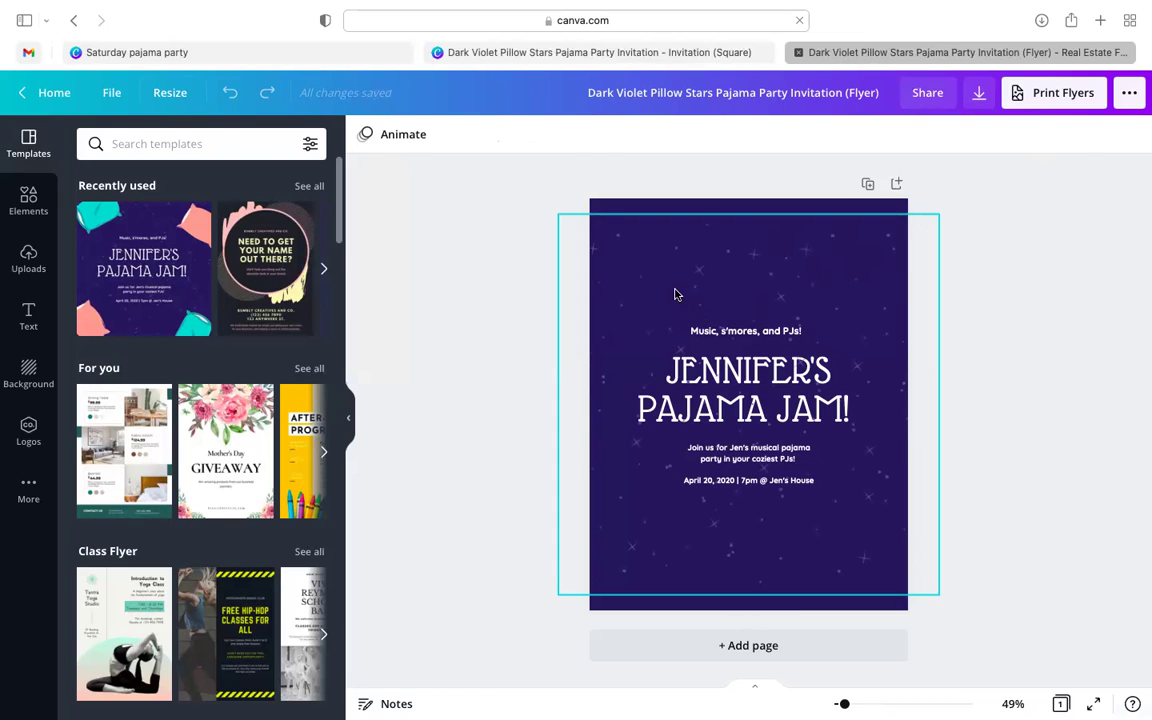
pyautogui.click(555, 214)
pyautogui.moveTo(555, 213); pyautogui.dragTo(527, 162)
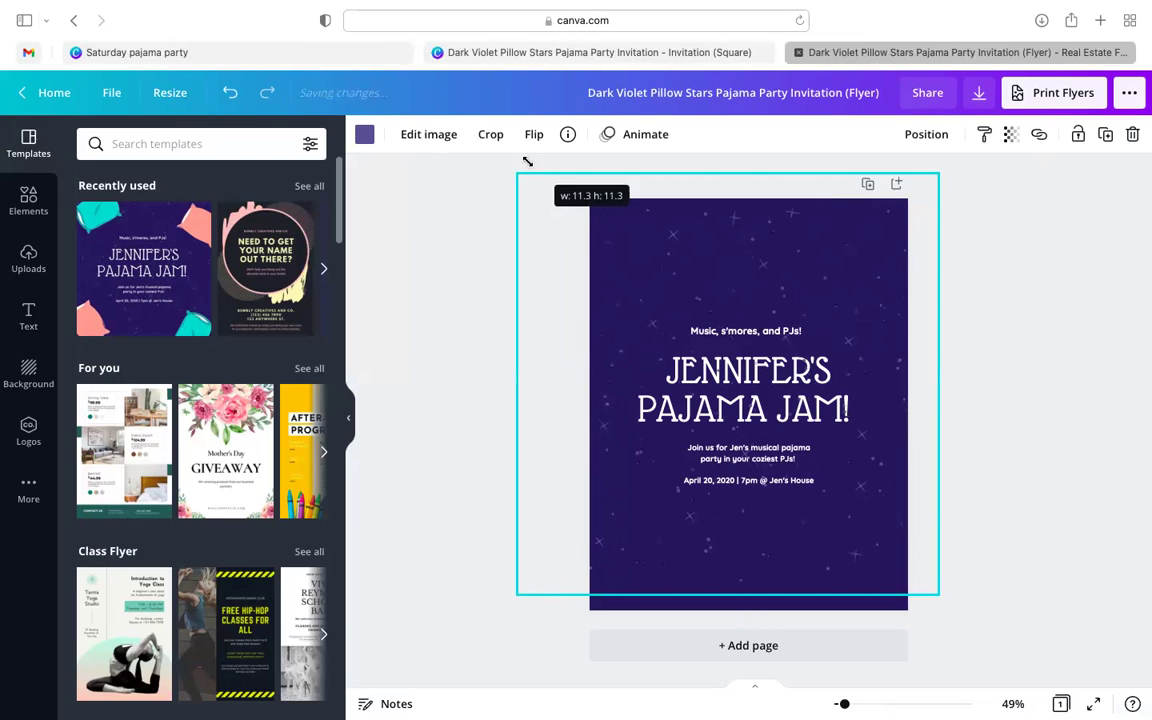
pyautogui.moveTo(937, 594); pyautogui.dragTo(967, 643)
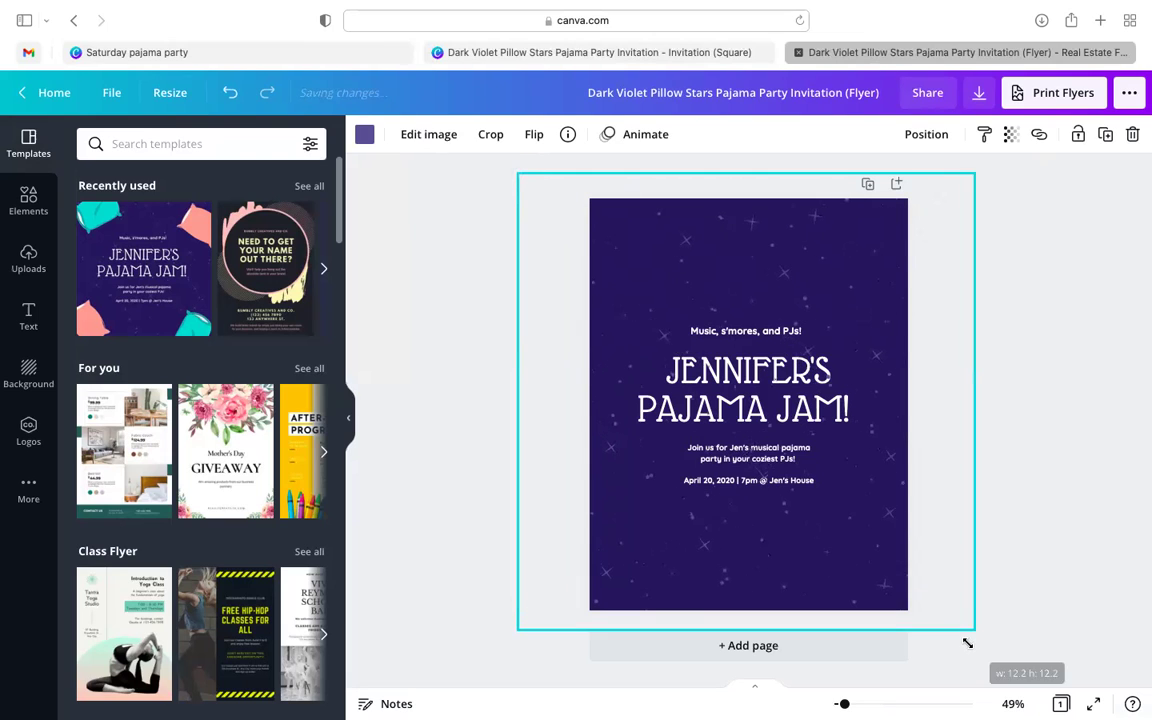
pyautogui.click(1029, 509)
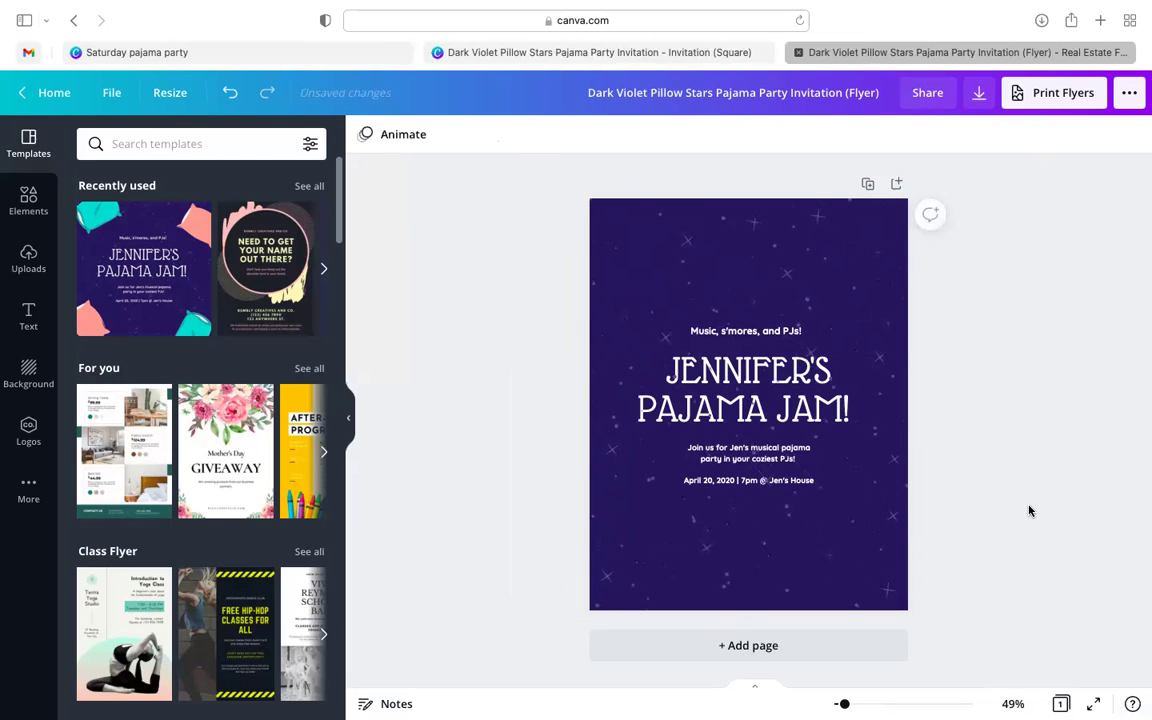
# - Look through the flyer's resize options without changes, then close the flyer copy
pyautogui.click(178, 92)
pyautogui.scroll(-10, 231, 316)
pyautogui.scroll(-5, 231, 316)
pyautogui.scroll(8, 231, 318)
pyautogui.scroll(5, 231, 318)
pyautogui.scroll(-10, 231, 318)
pyautogui.scroll(-8, 231, 318)
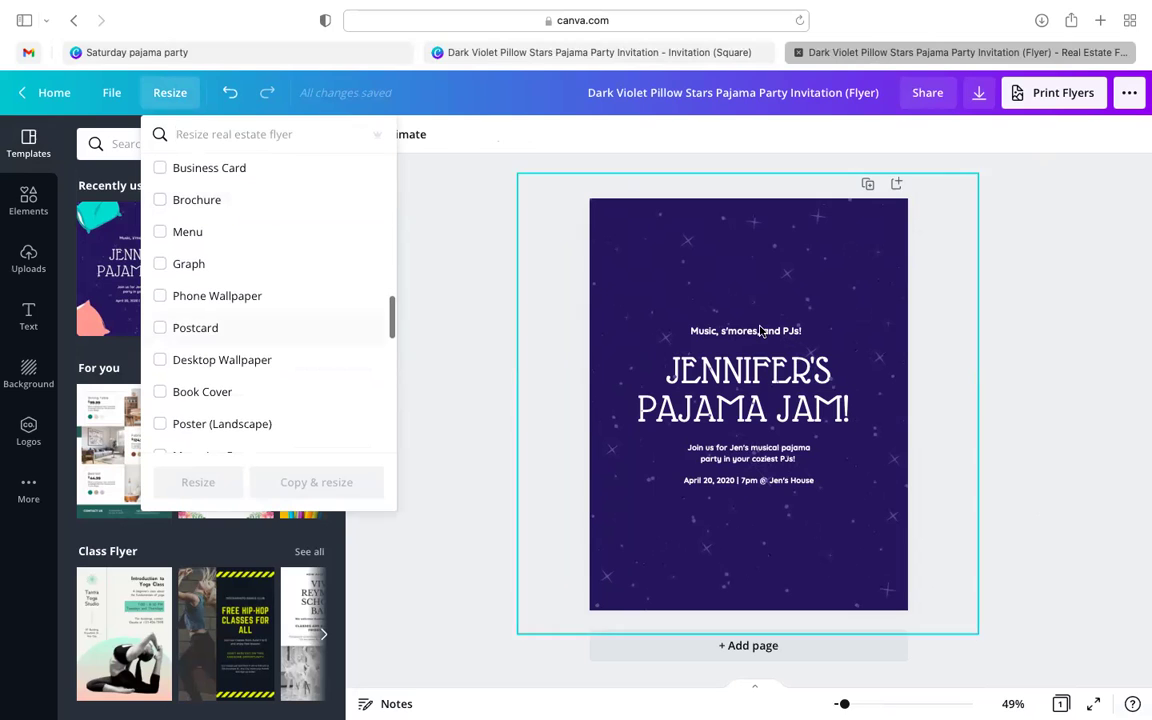
pyautogui.click(1111, 291)
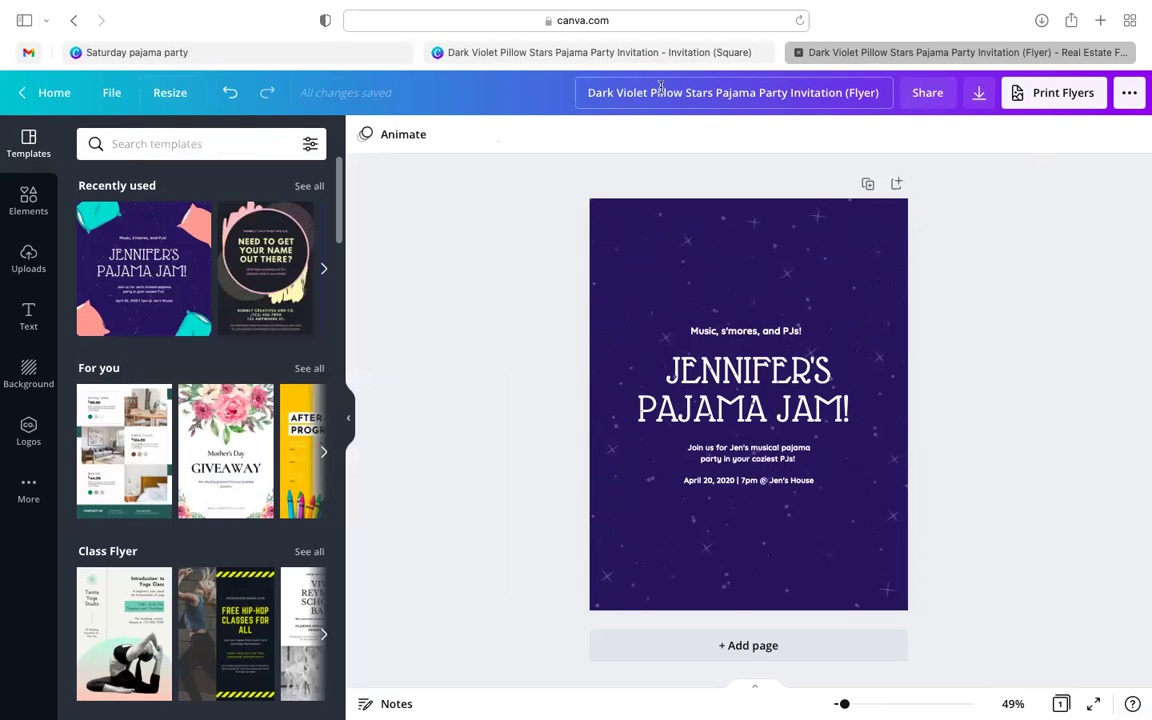
pyautogui.click(797, 53)
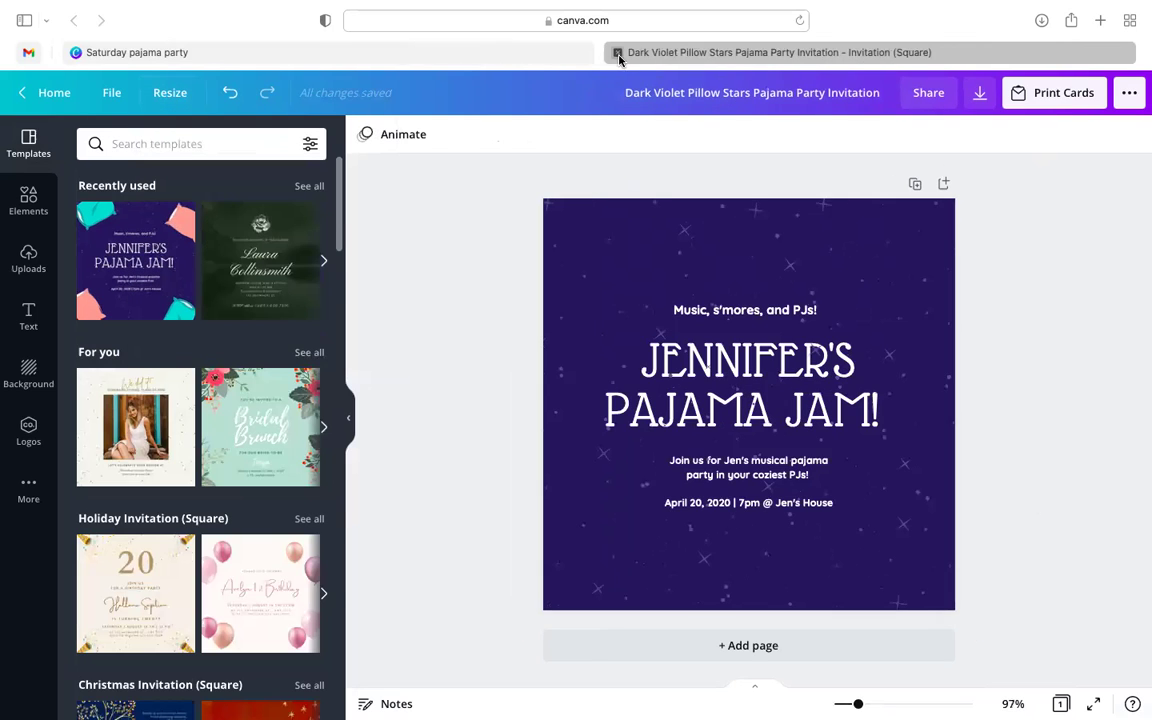
# - Close the pajama invitation and, from the Canva home page, create a blank Instagram Post
pyautogui.click(611, 52)
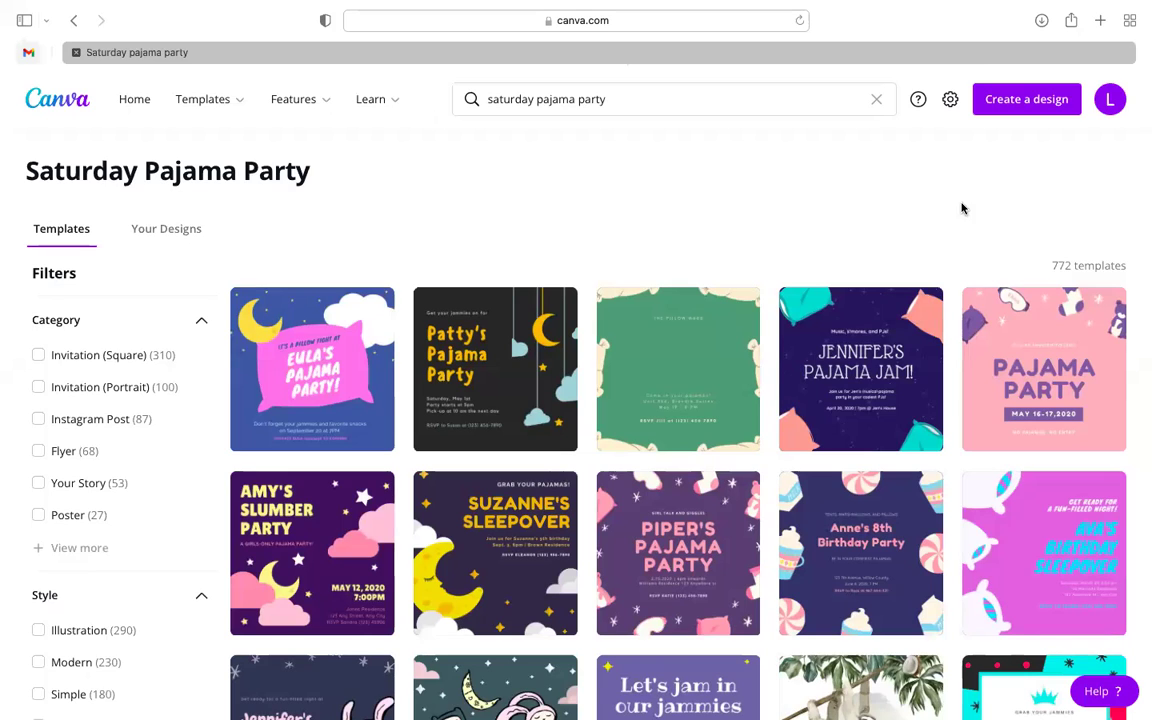
pyautogui.click(63, 112)
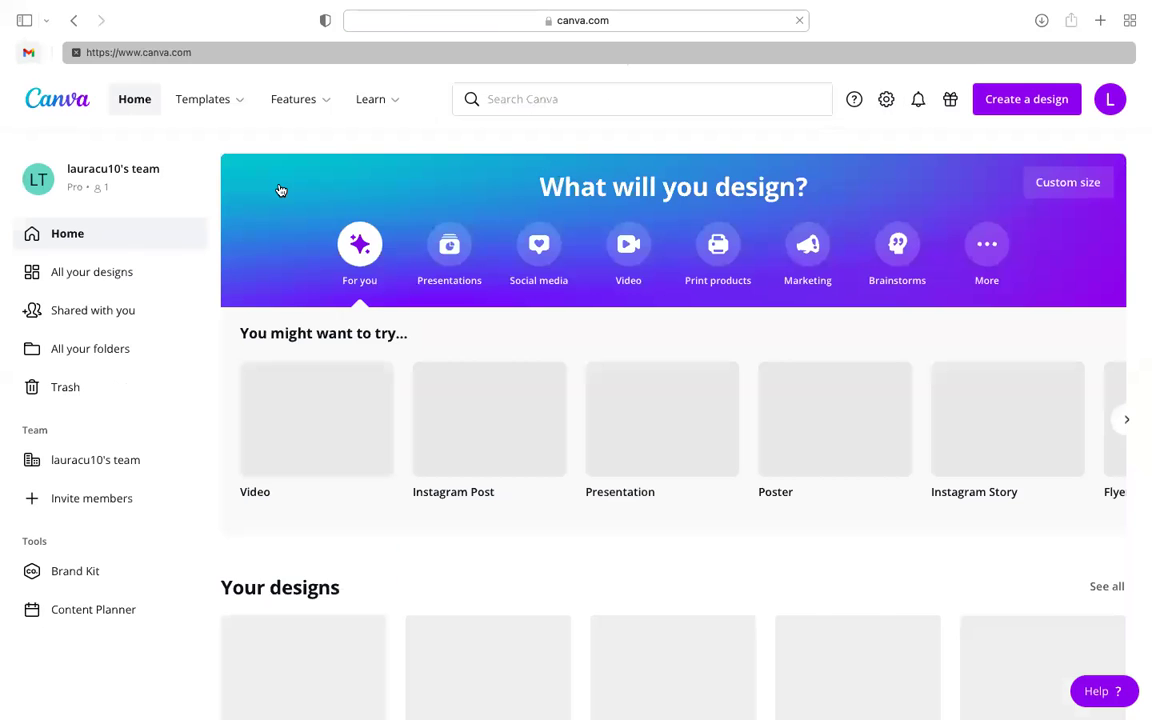
pyautogui.click(1019, 113)
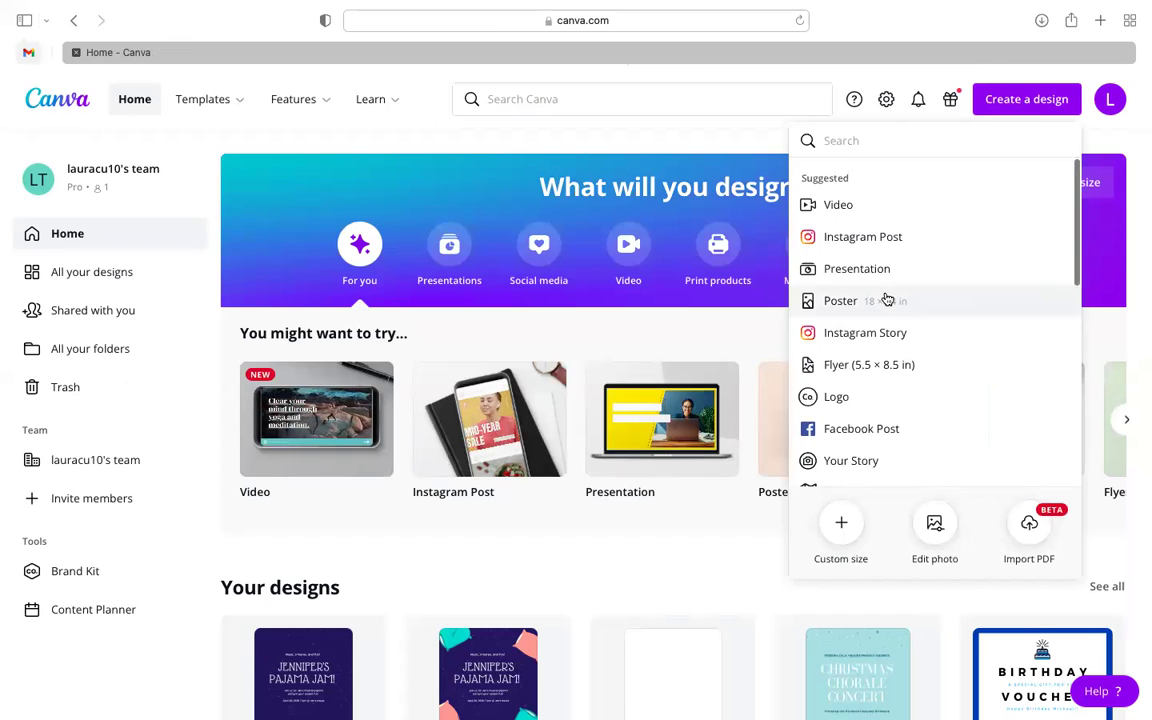
pyautogui.scroll(-1, 886, 300)
pyautogui.scroll(1, 886, 300)
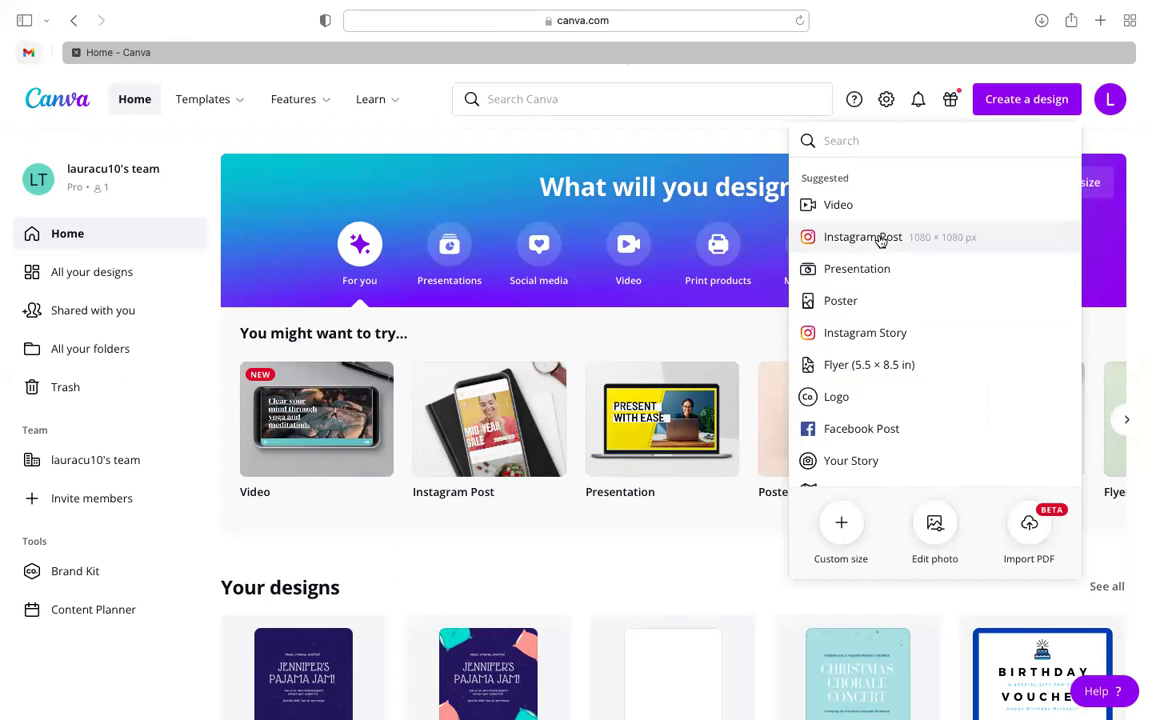
pyautogui.click(880, 237)
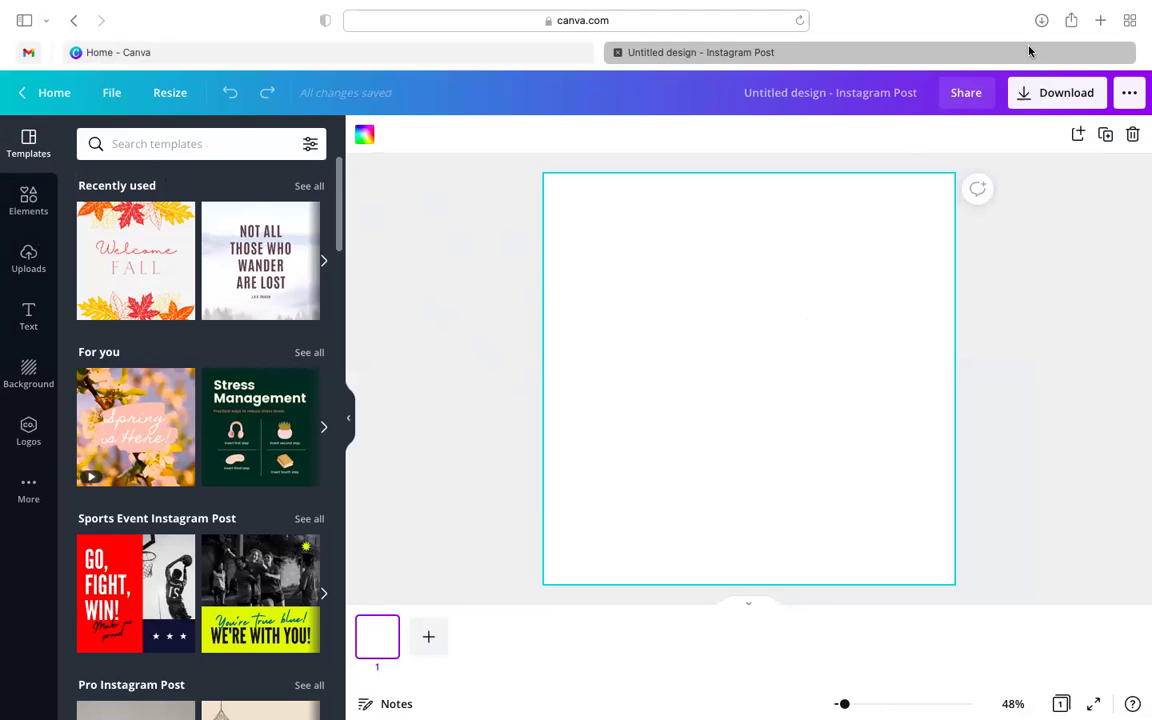
pyautogui.moveTo(1043, 8)
pyautogui.click(1037, 247)
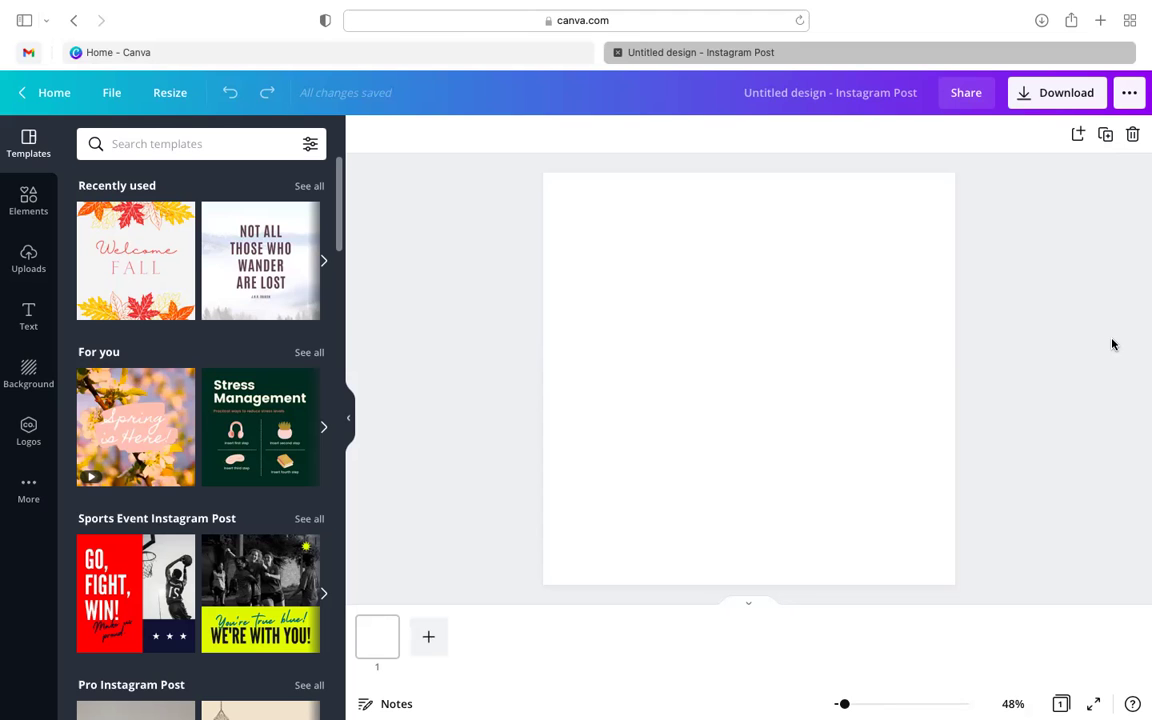
pyautogui.click(515, 50)
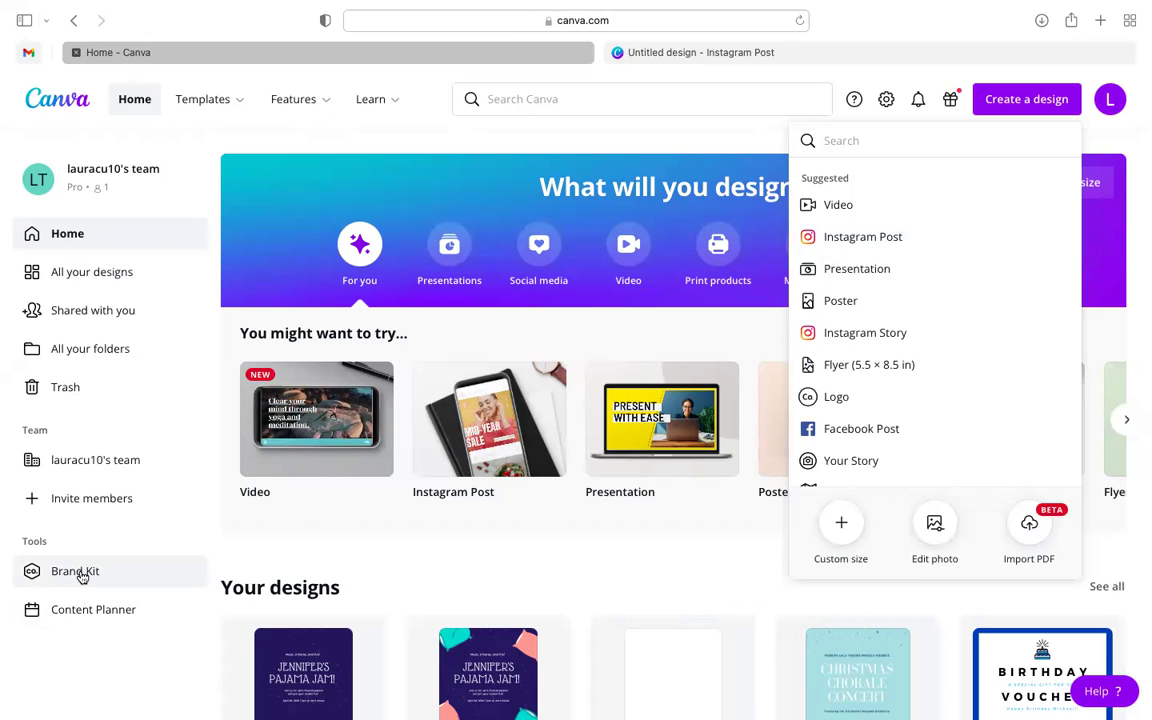
# - On the Brand Kit page, create a new brand kit named 'Region 1'
pyautogui.click(80, 574)
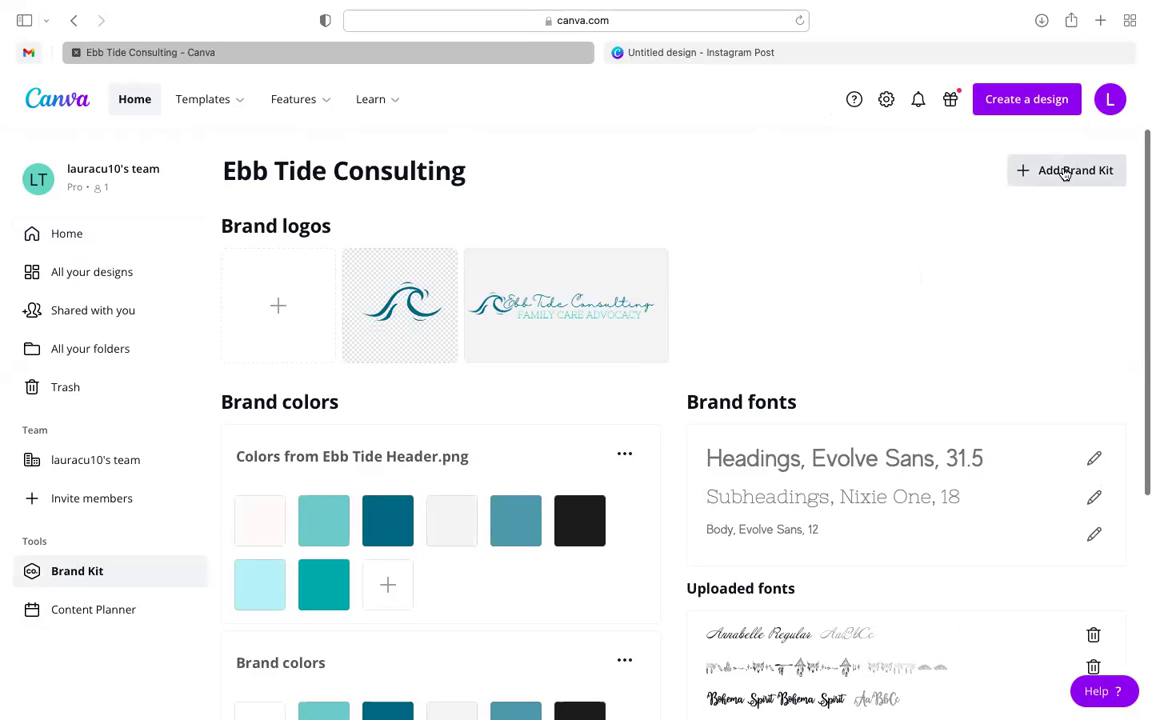
pyautogui.click(1065, 172)
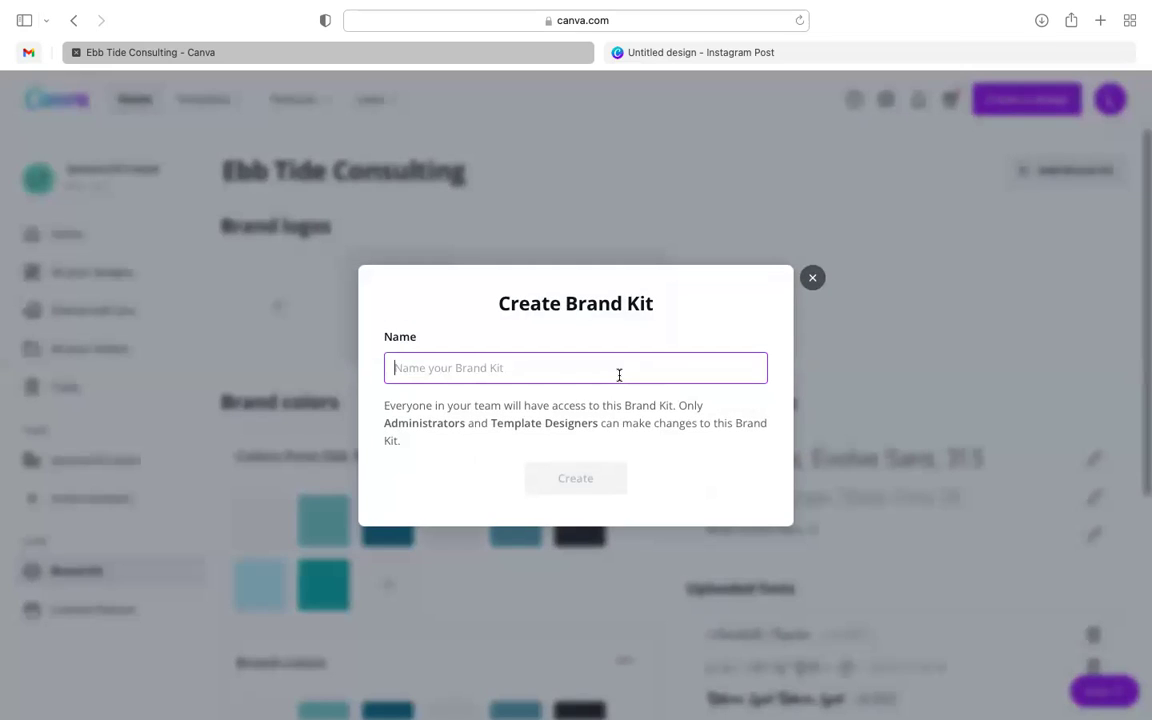
pyautogui.write('Region 1')
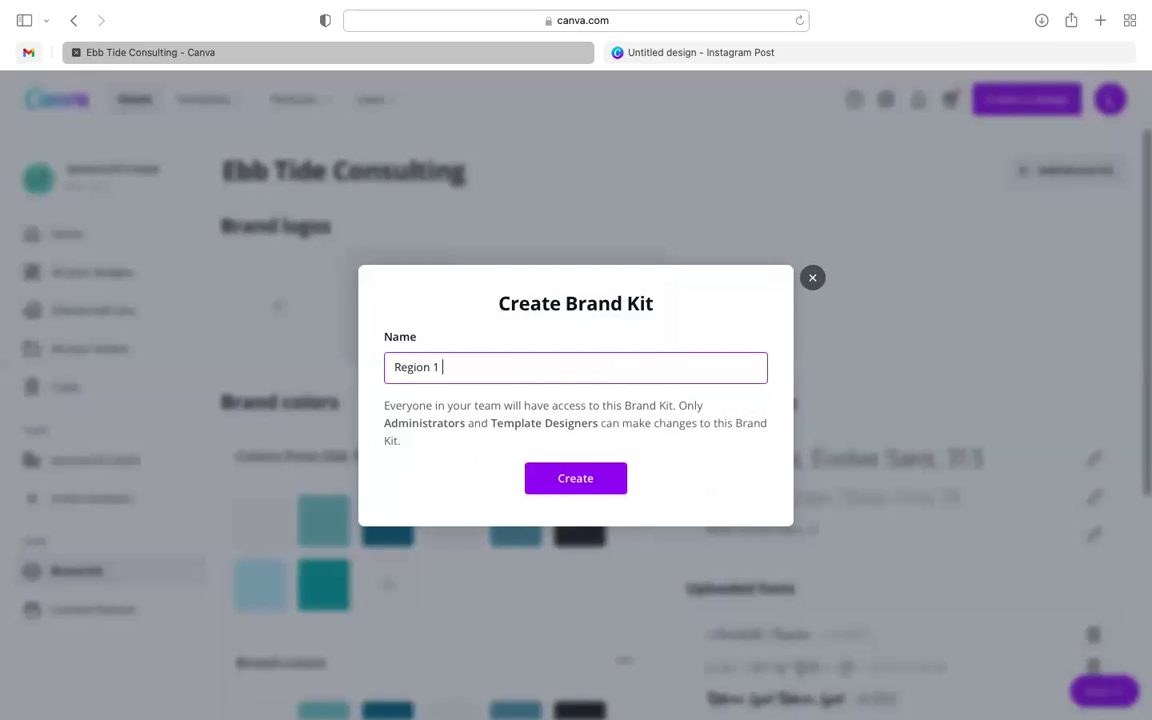
pyautogui.click(575, 478)
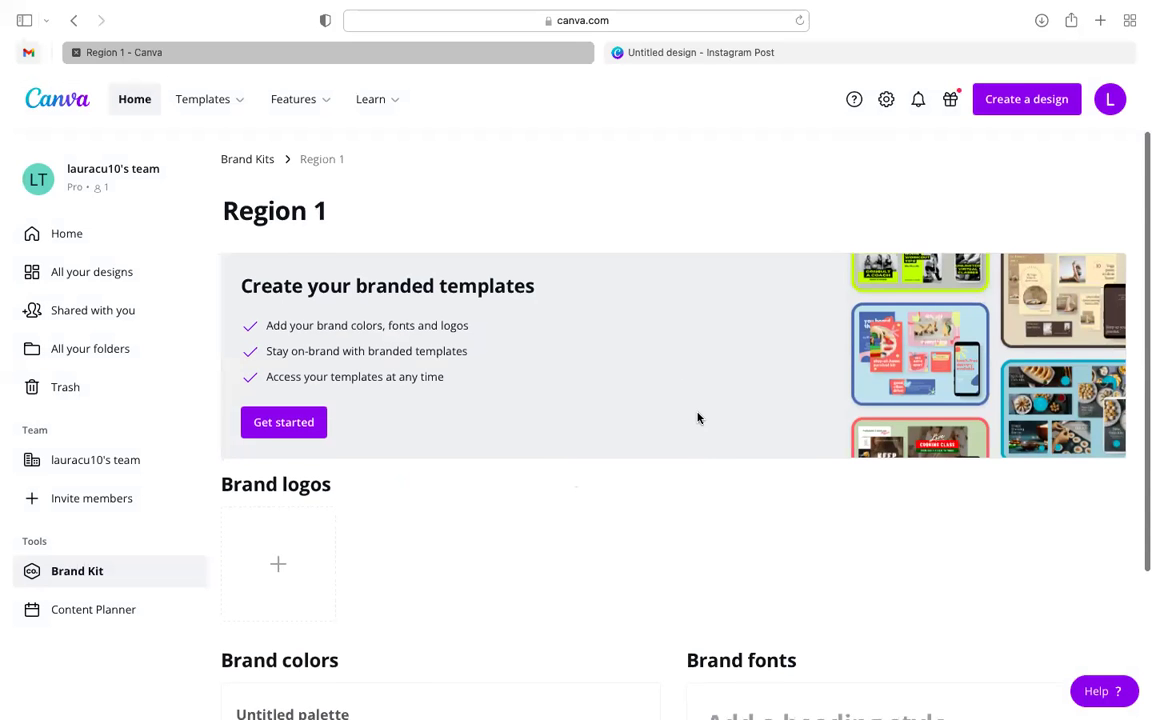
pyautogui.scroll(-4, 698, 418)
pyautogui.scroll(2, 698, 418)
pyautogui.scroll(-2, 698, 418)
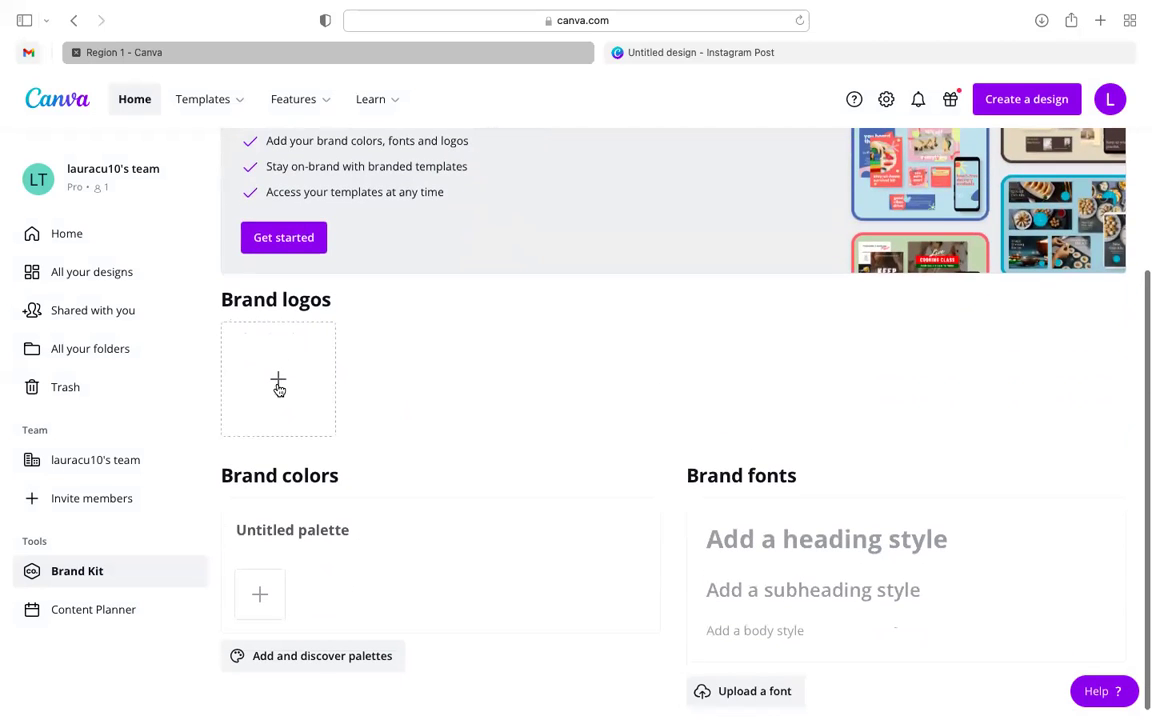
pyautogui.scroll(-1, 290, 442)
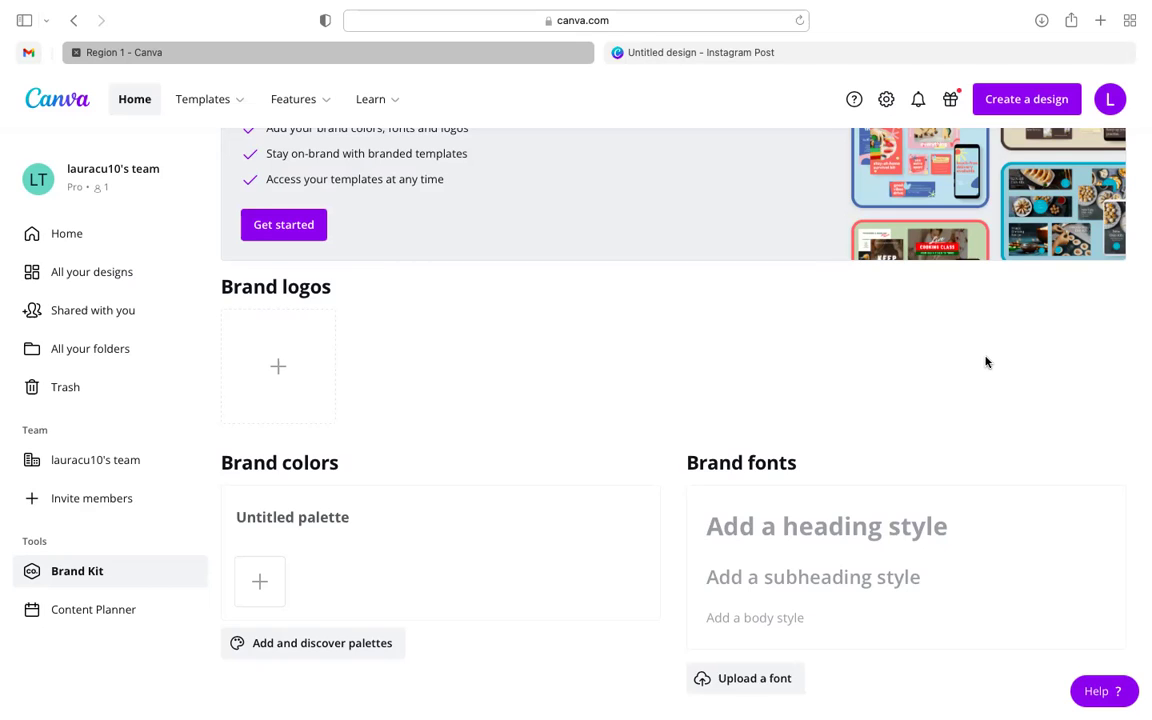
pyautogui.scroll(2, 738, 301)
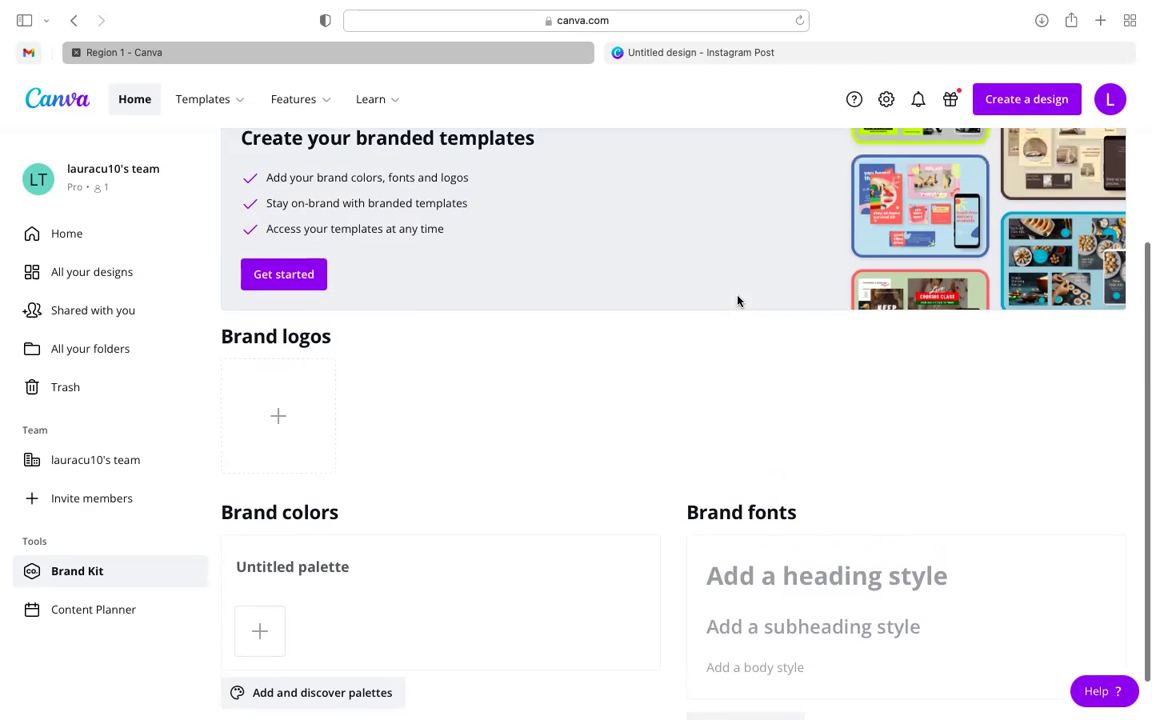
pyautogui.scroll(-1, 738, 301)
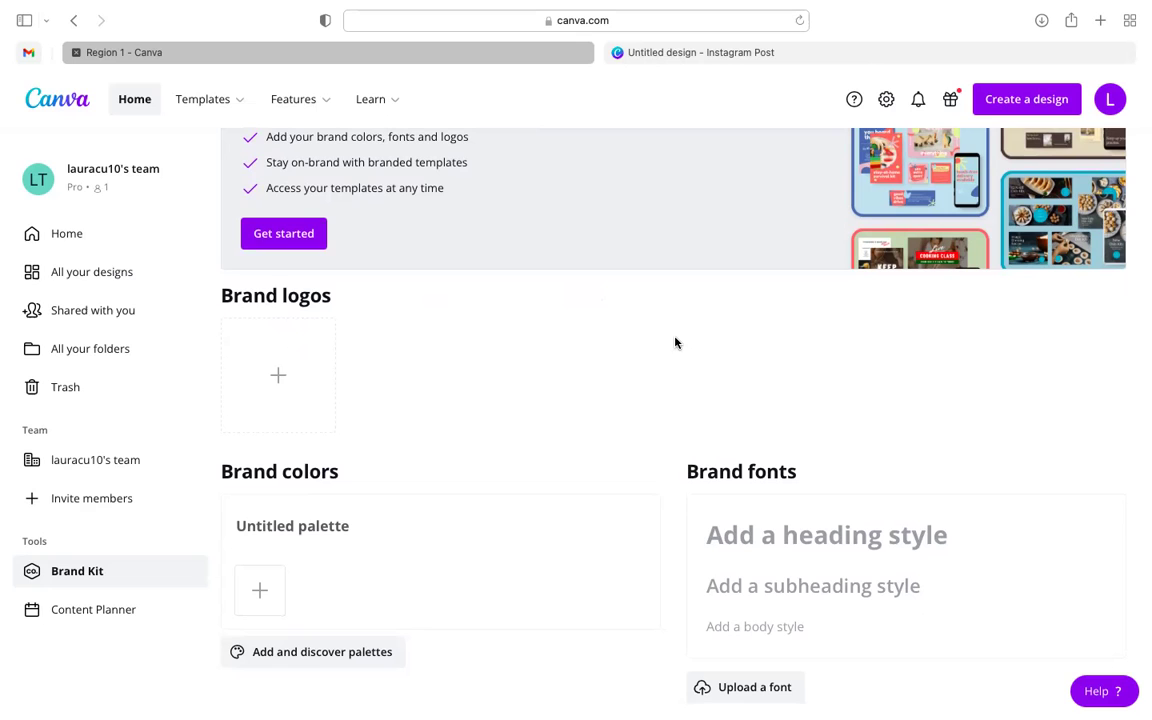
pyautogui.scroll(2, 560, 324)
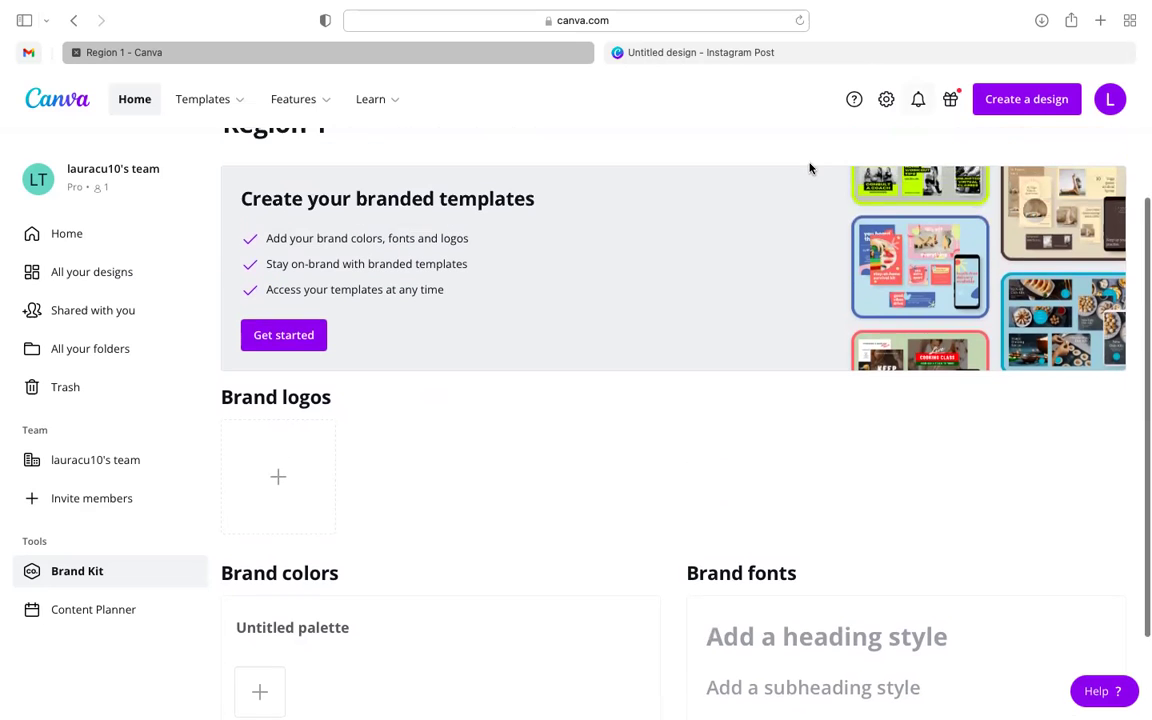
pyautogui.scroll(-1, 767, 169)
pyautogui.scroll(1, 768, 320)
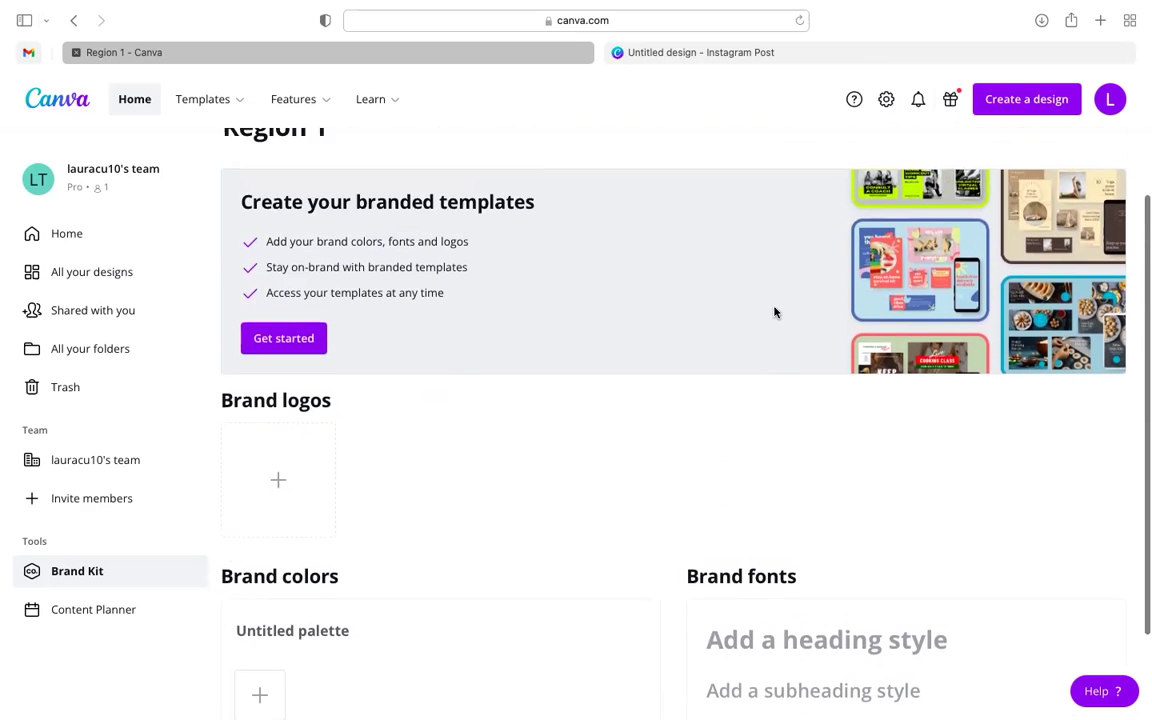
pyautogui.scroll(3, 774, 313)
pyautogui.moveTo(1130, 47)
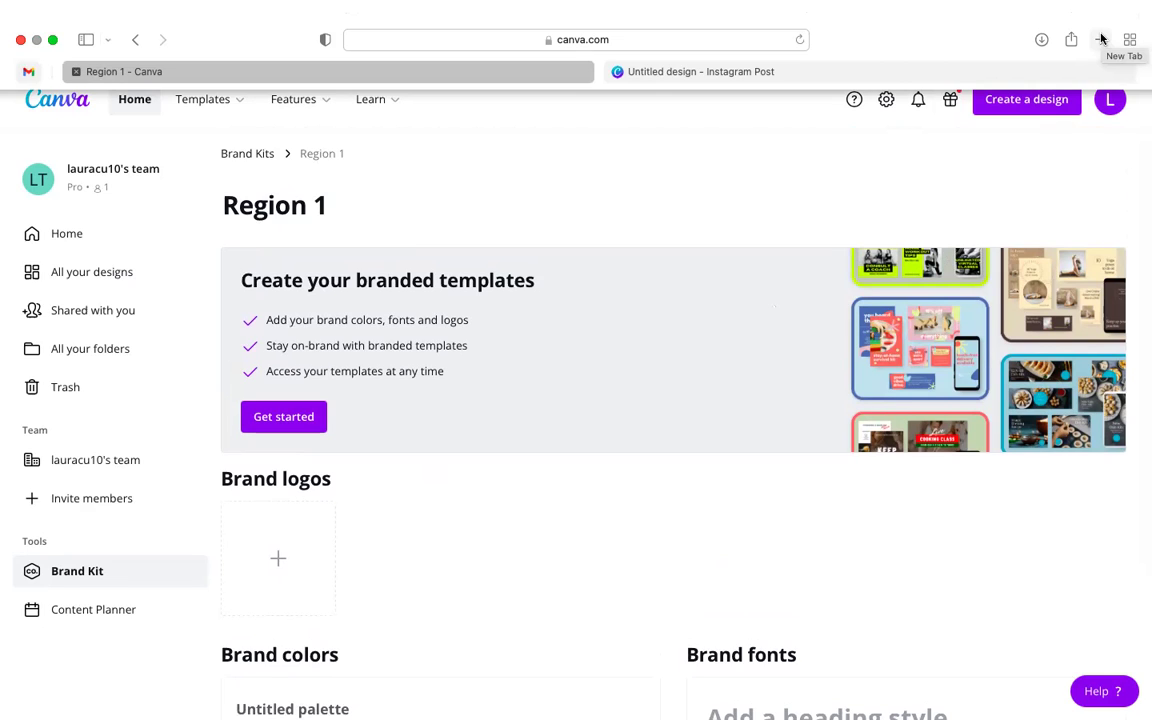
pyautogui.click(1101, 38)
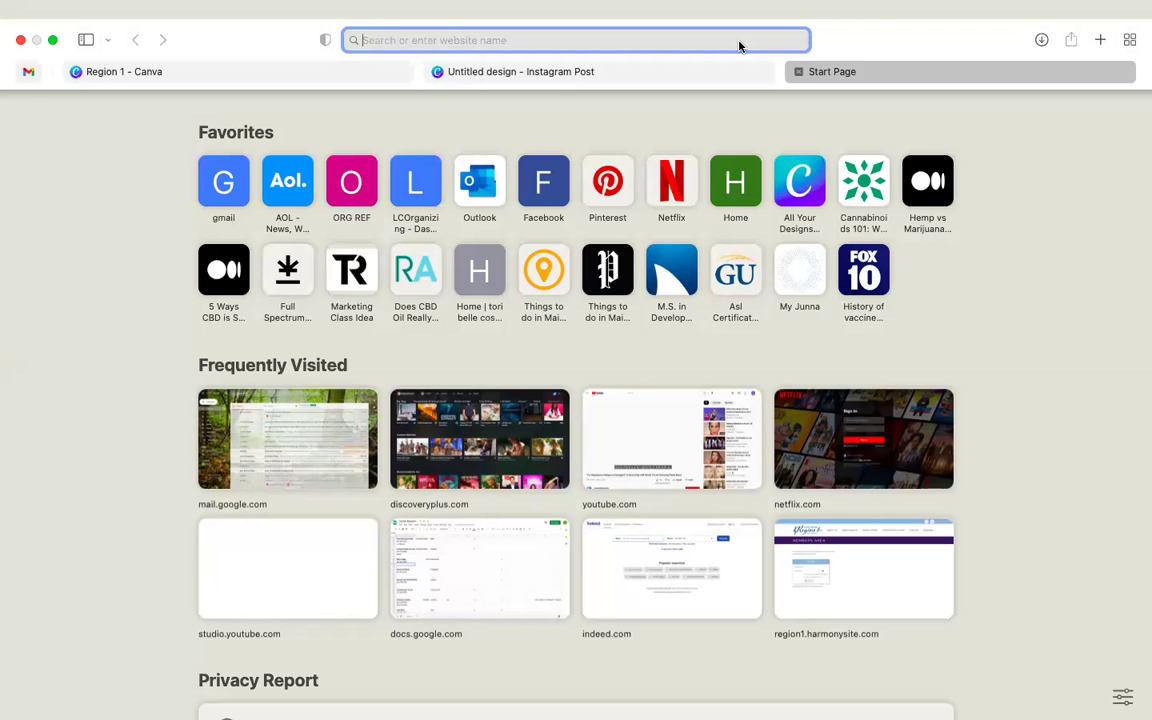
# - Load region1.harmonysite.com in the new Safari tab
pyautogui.write('region')
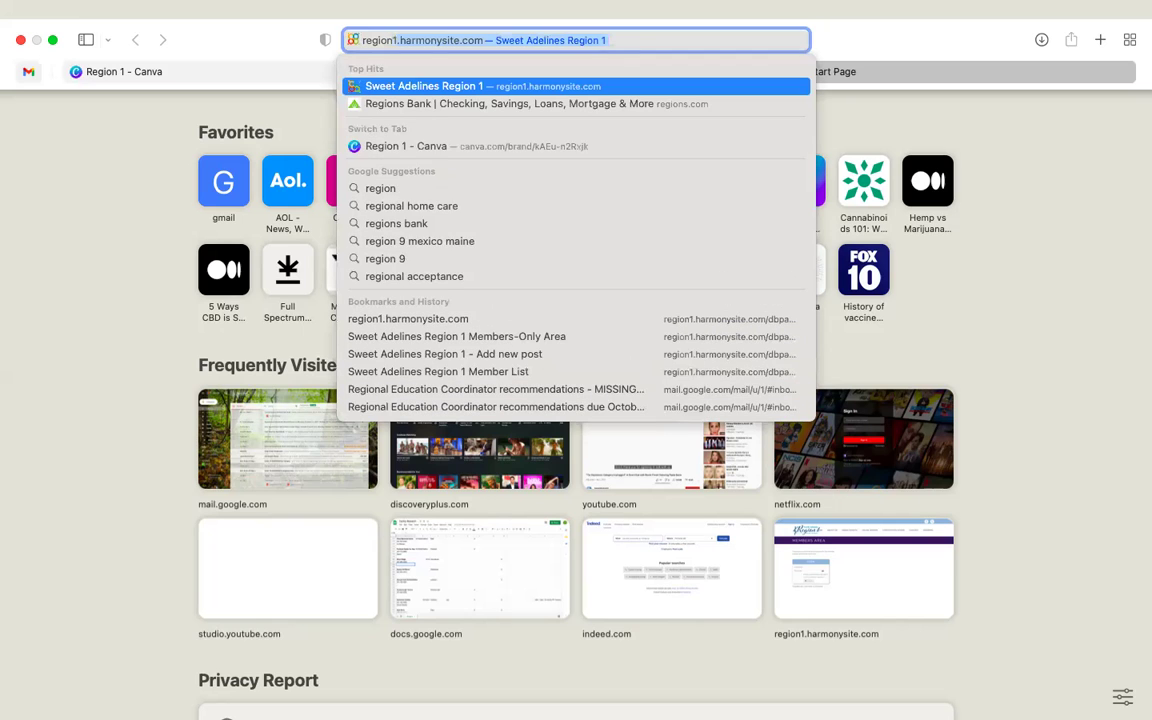
pyautogui.write('1.harmonysite.com')
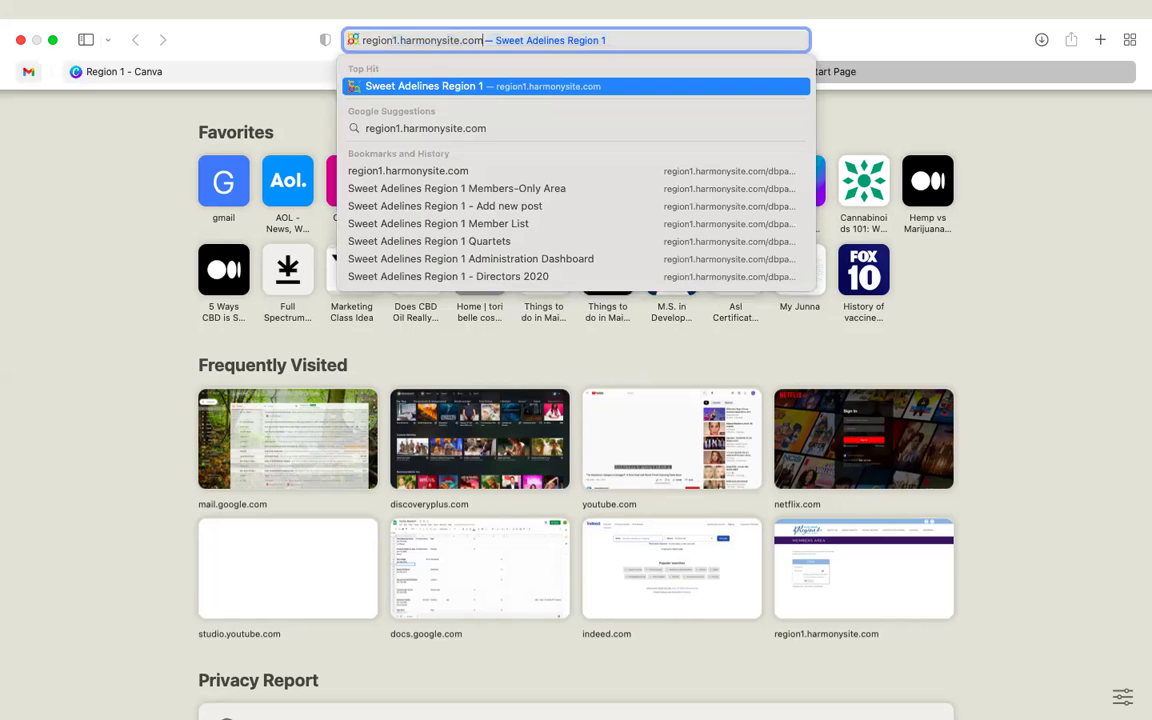
pyautogui.press('Return')
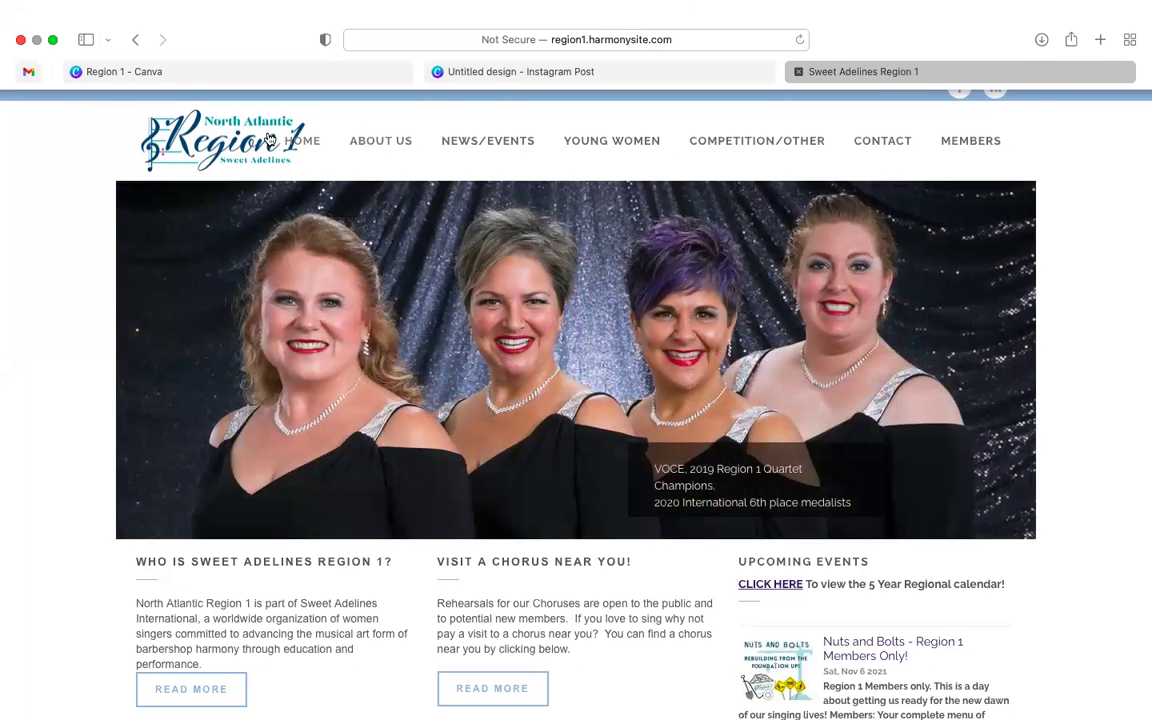
# - Save the North Atlantic Region 1 logo to Downloads, then return to the Region 1 Canva tab
pyautogui.click(208, 140)
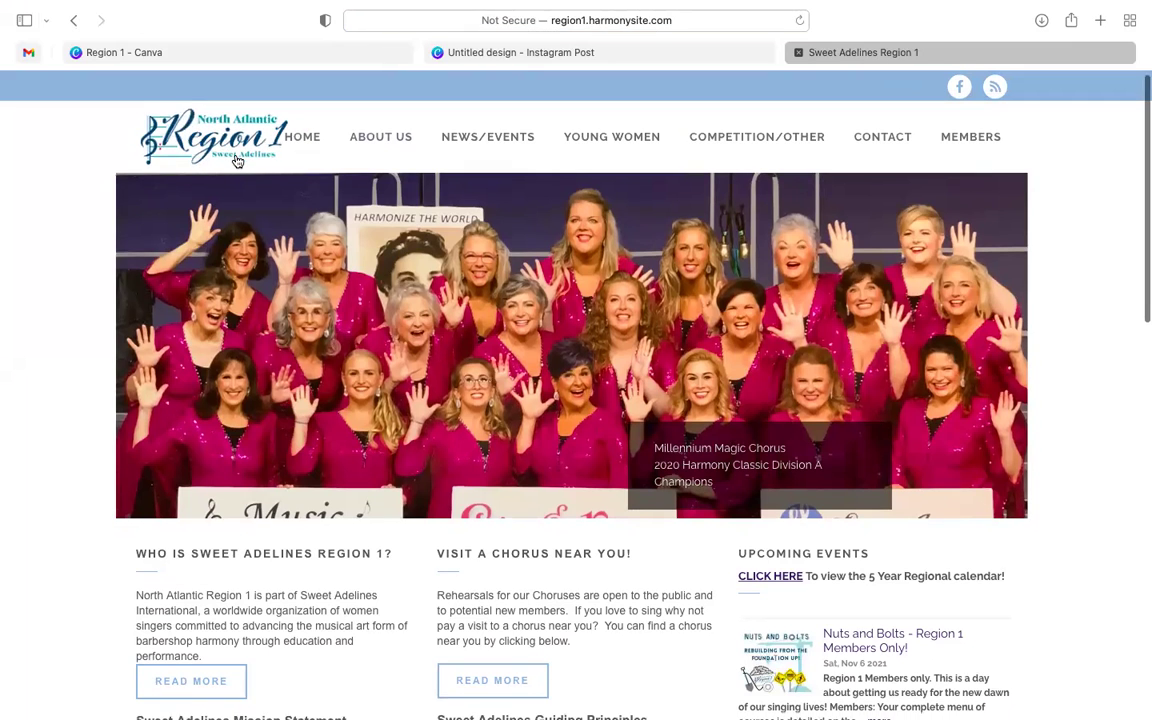
pyautogui.rightClick(240, 156)
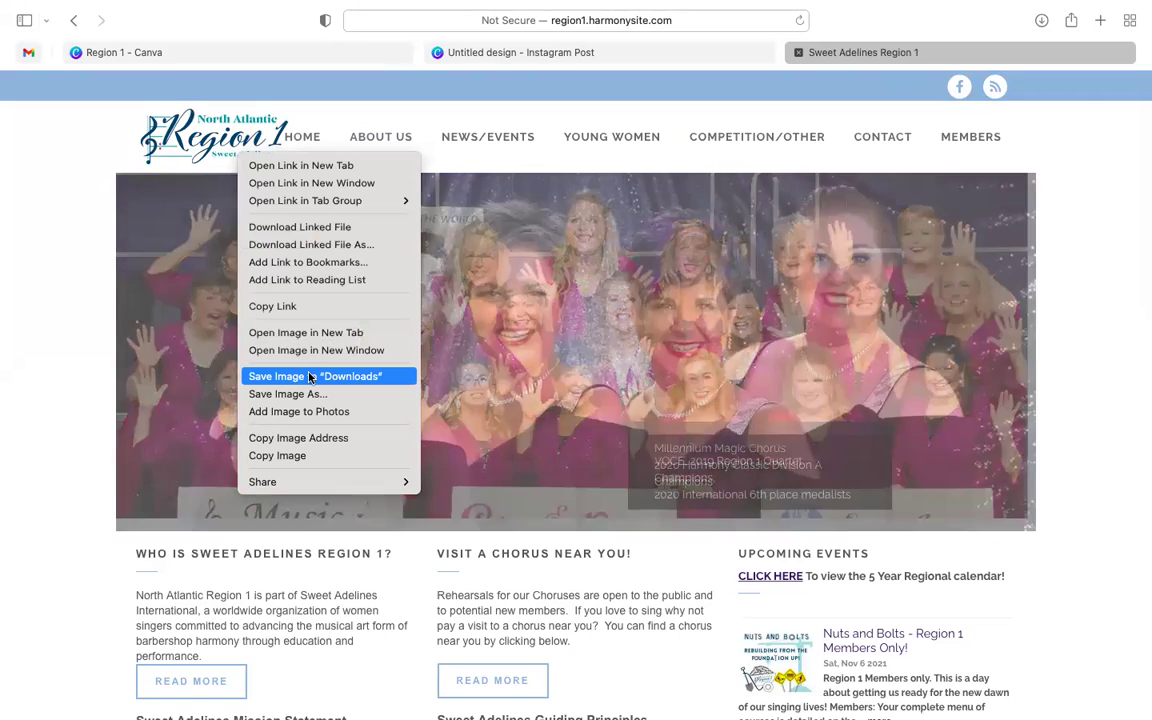
pyautogui.click(391, 147)
pyautogui.moveTo(394, 148)
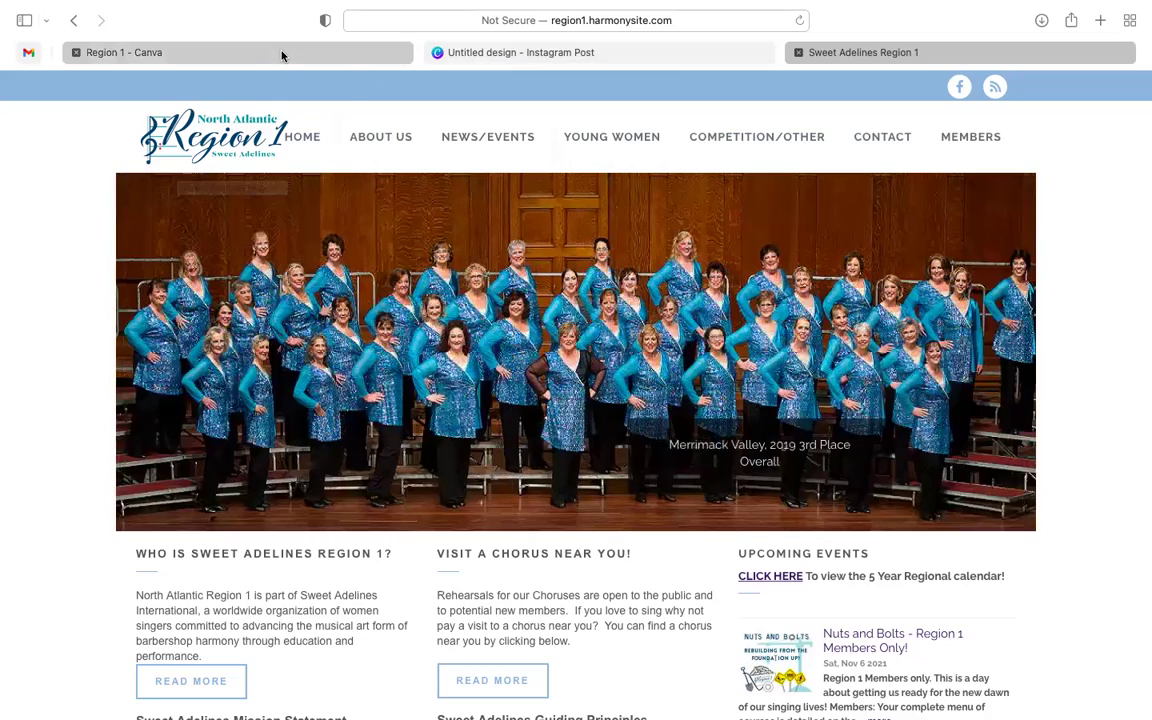
pyautogui.moveTo(282, 53)
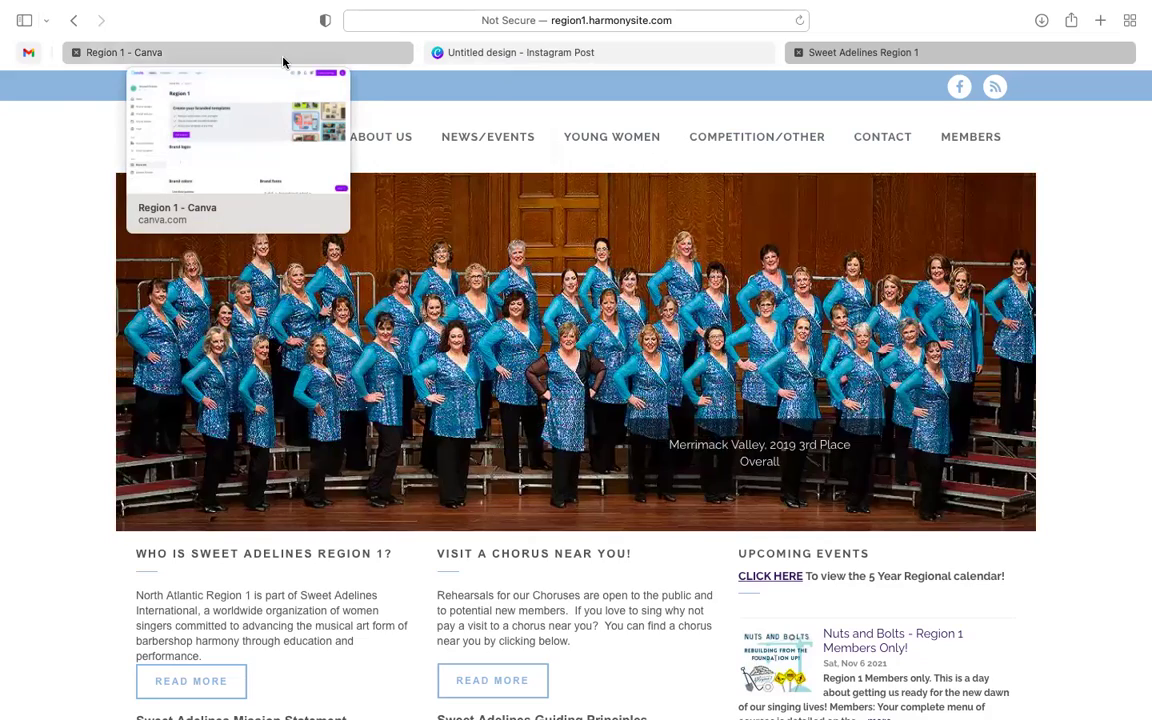
pyautogui.click(283, 55)
# - Keep the white, navy and teal palette Canva extracted from the uploaded logo
pyautogui.scroll(-2, 405, 398)
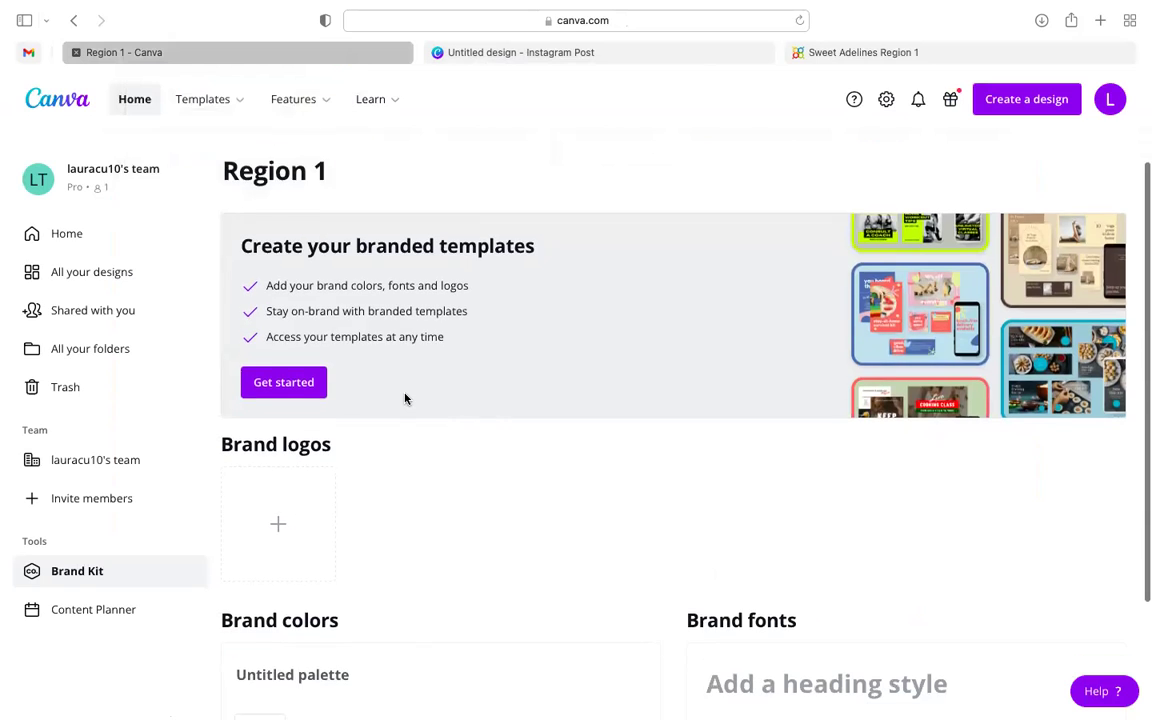
pyautogui.scroll(-2, 405, 398)
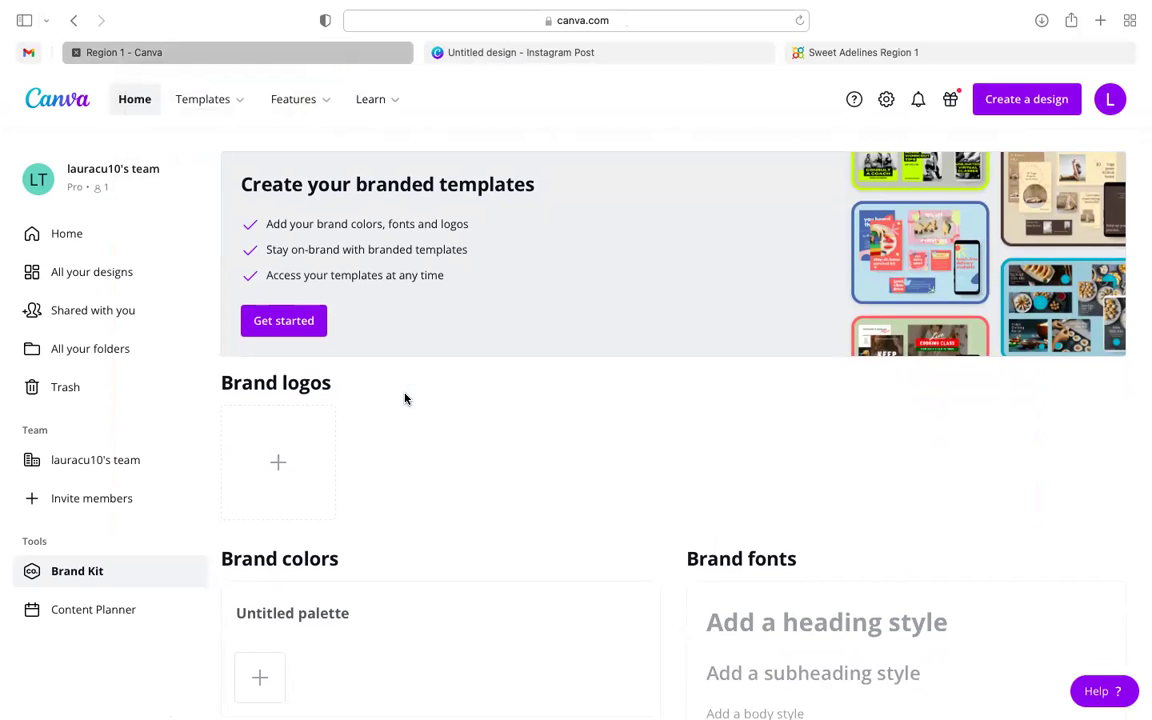
pyautogui.scroll(-1, 400, 370)
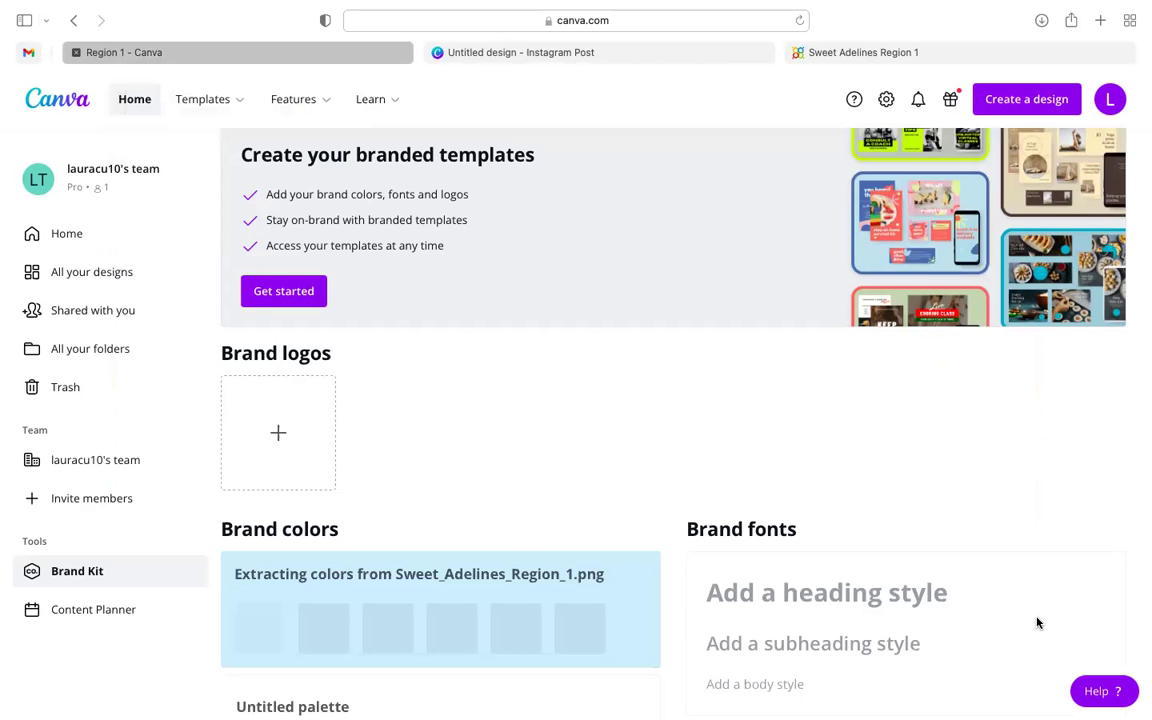
pyautogui.scroll(-2, 941, 550)
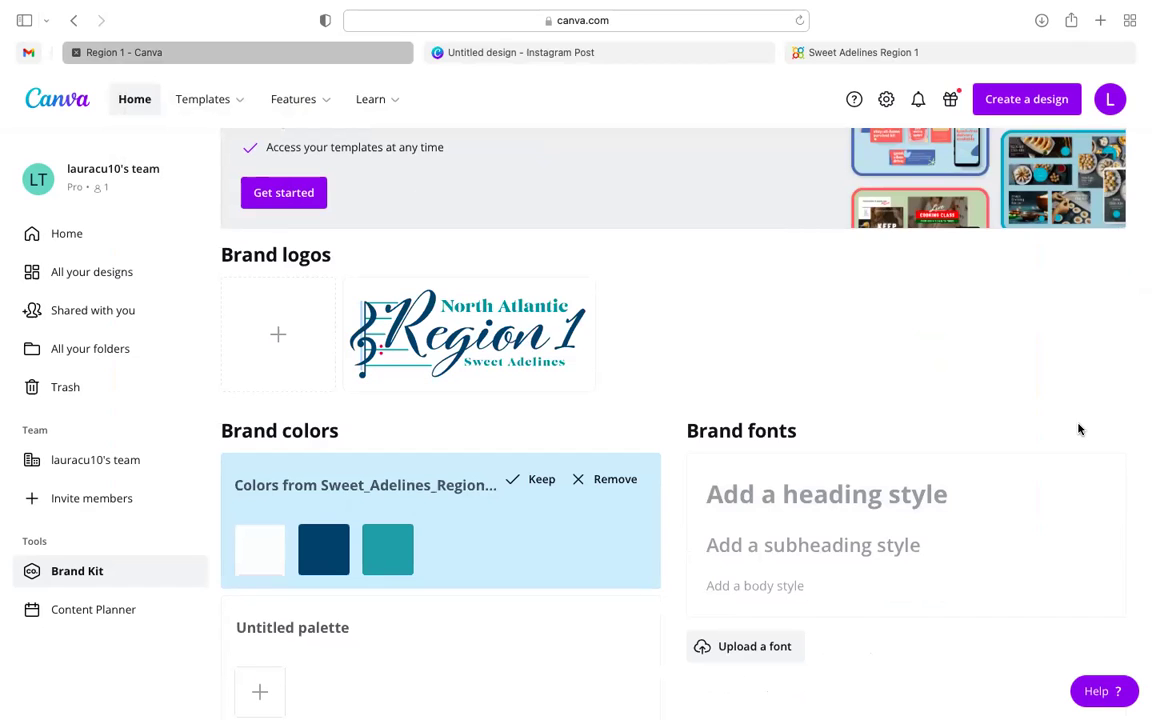
pyautogui.click(527, 479)
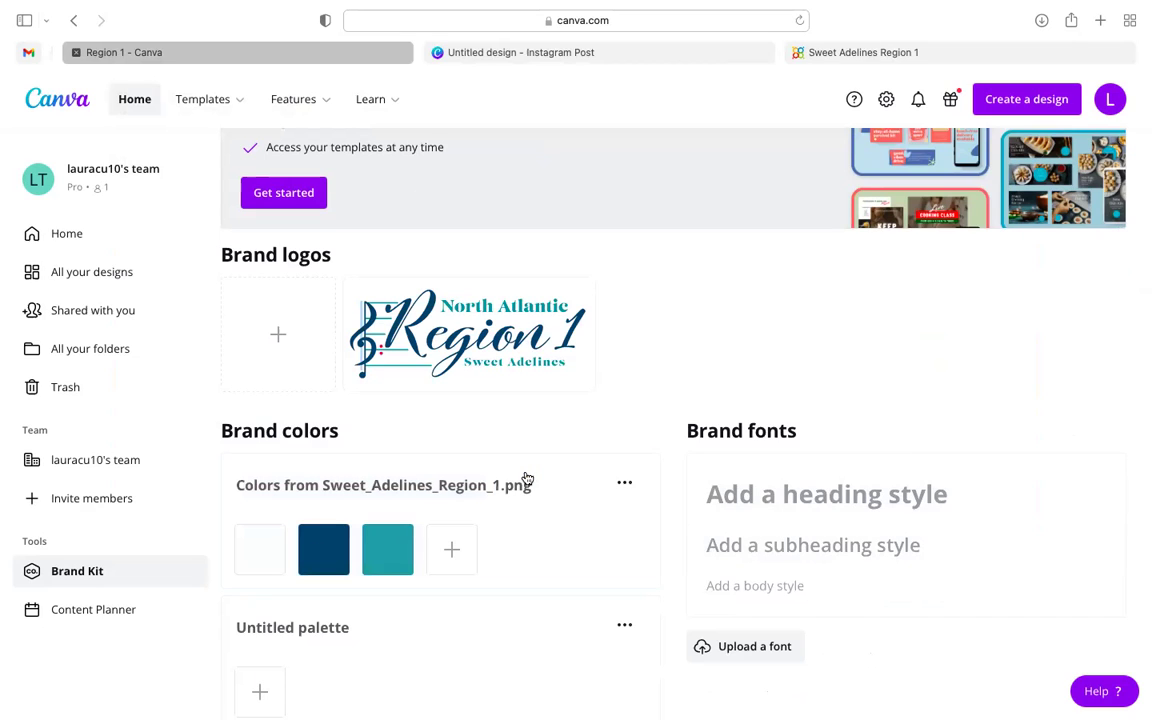
pyautogui.click(460, 546)
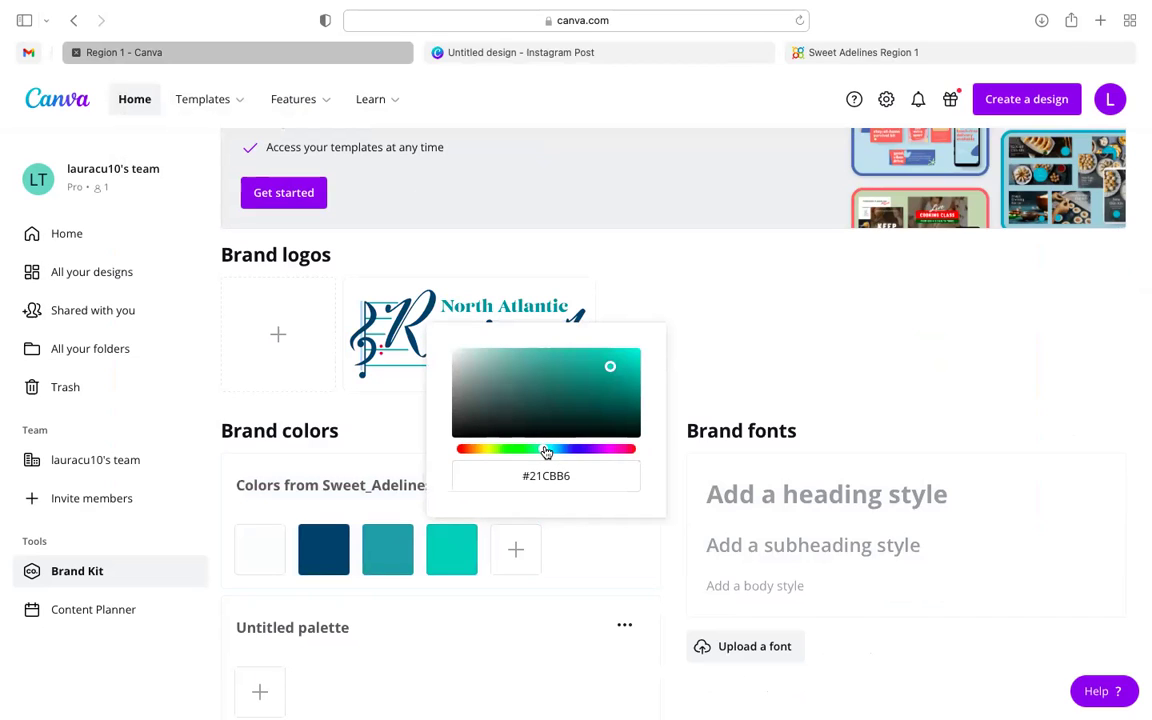
pyautogui.moveTo(546, 452); pyautogui.dragTo(632, 458)
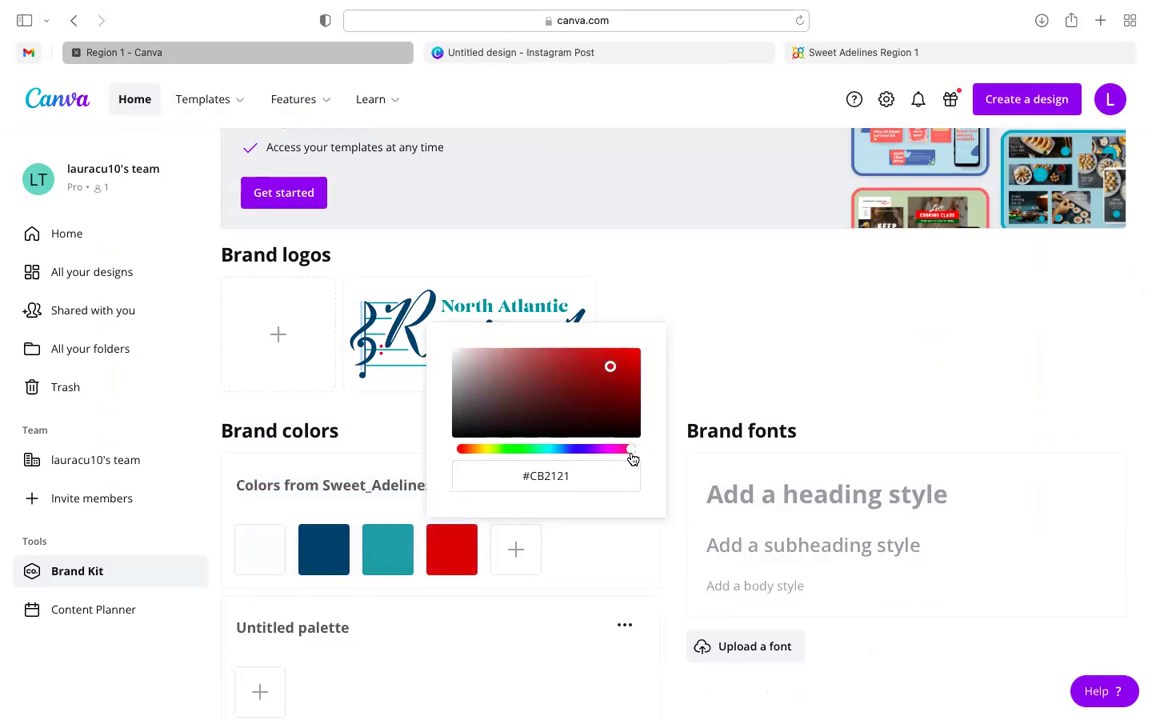
pyautogui.click(515, 551)
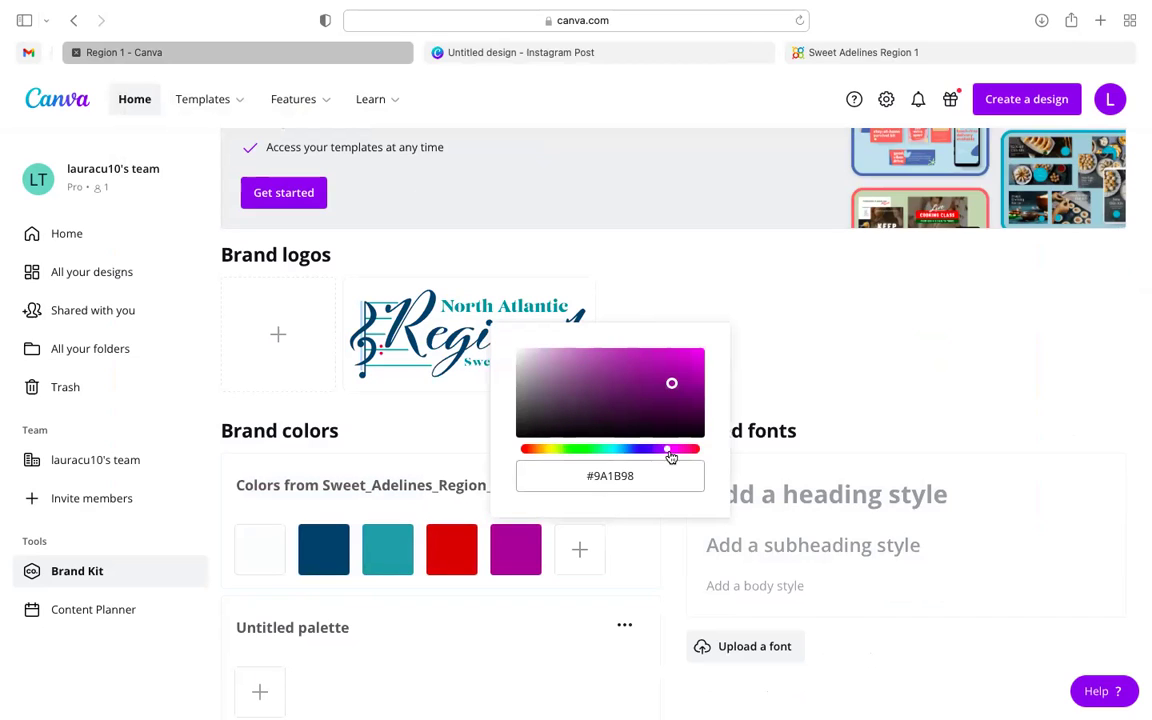
pyautogui.moveTo(671, 452); pyautogui.dragTo(614, 453)
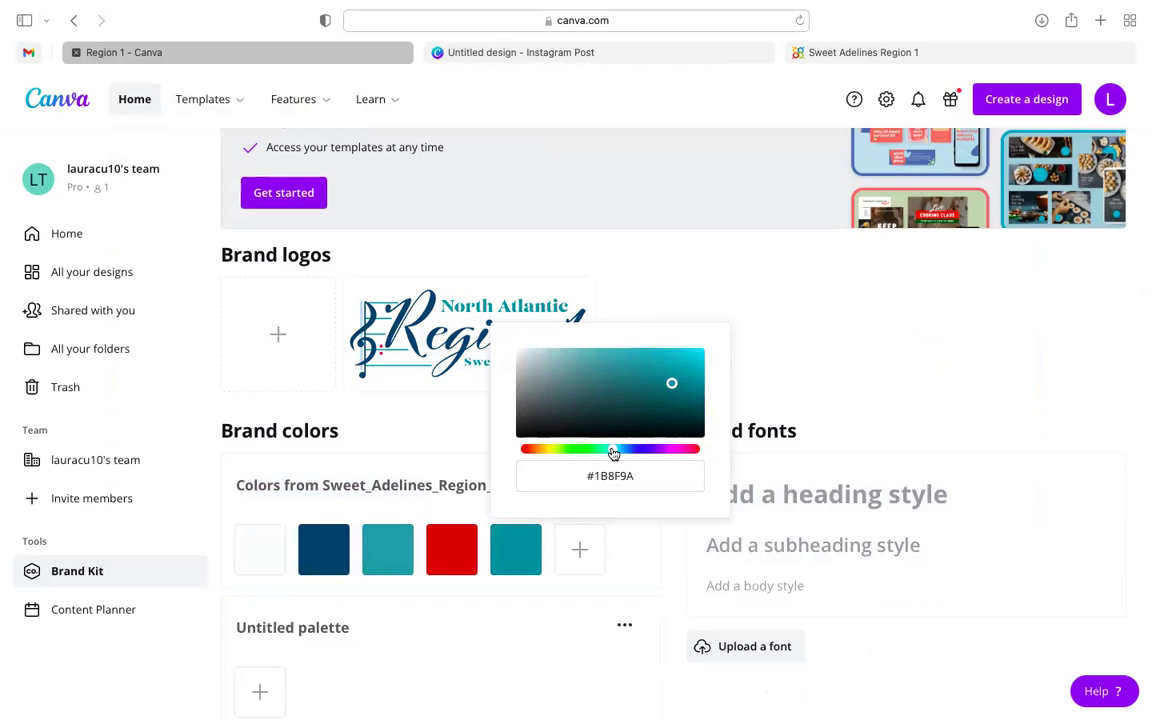
pyautogui.moveTo(673, 383)
pyautogui.mouseDown()
pyautogui.moveTo(700, 353)
pyautogui.moveTo(581, 353)
pyautogui.mouseUp()
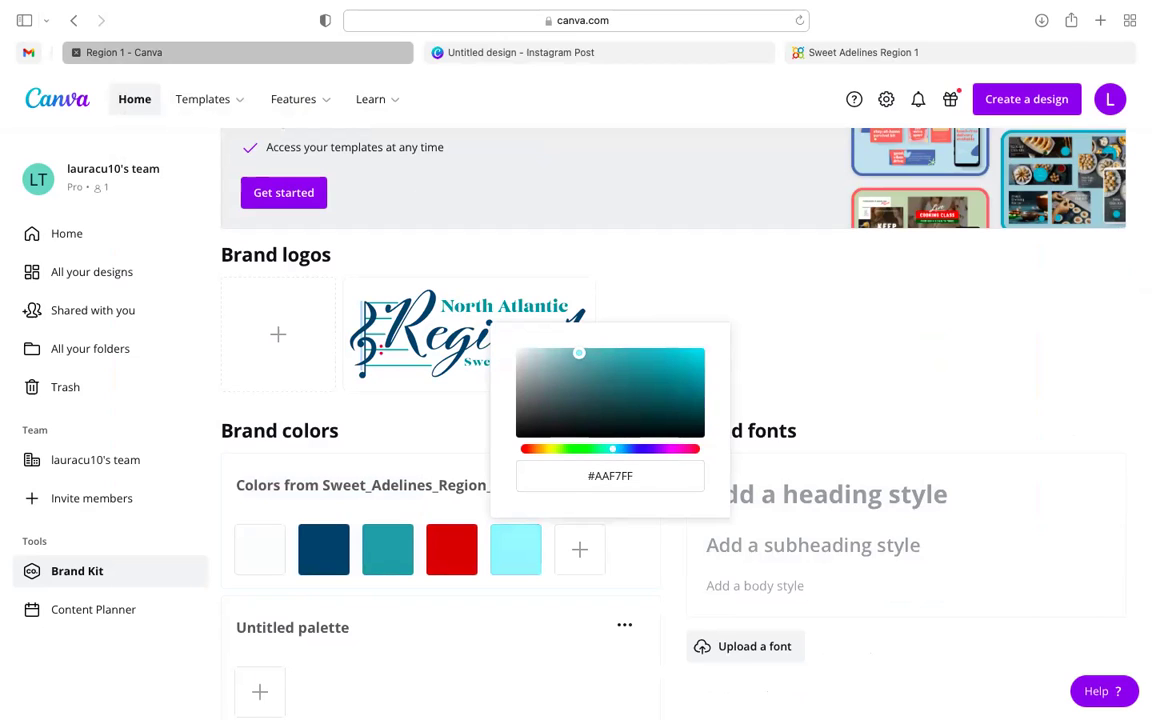
pyautogui.moveTo(578, 352); pyautogui.dragTo(568, 347)
pyautogui.click(482, 620)
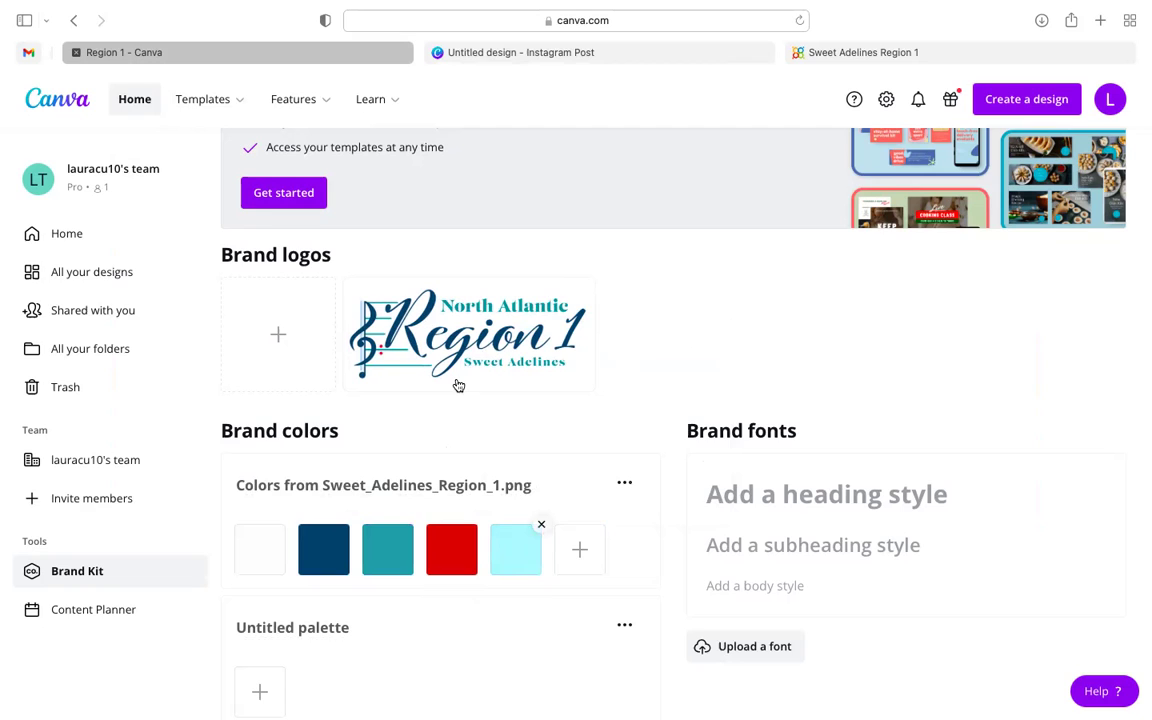
pyautogui.click(588, 545)
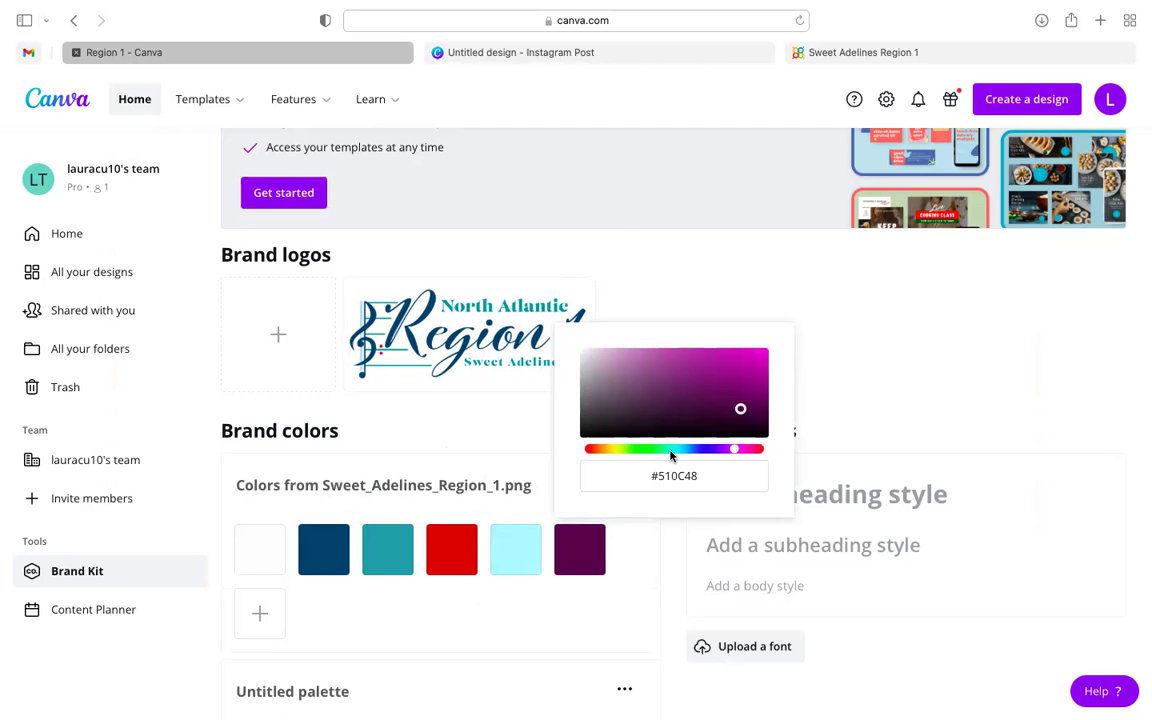
pyautogui.moveTo(736, 452); pyautogui.dragTo(673, 450)
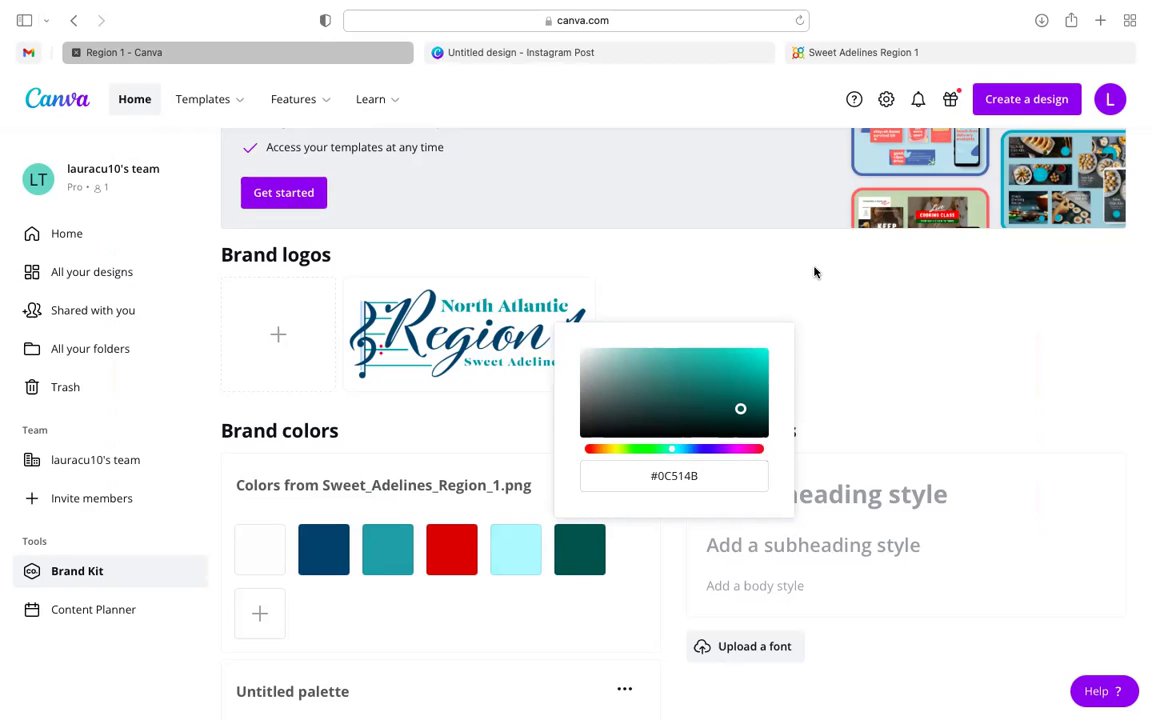
pyautogui.click(786, 291)
pyautogui.moveTo(590, 548)
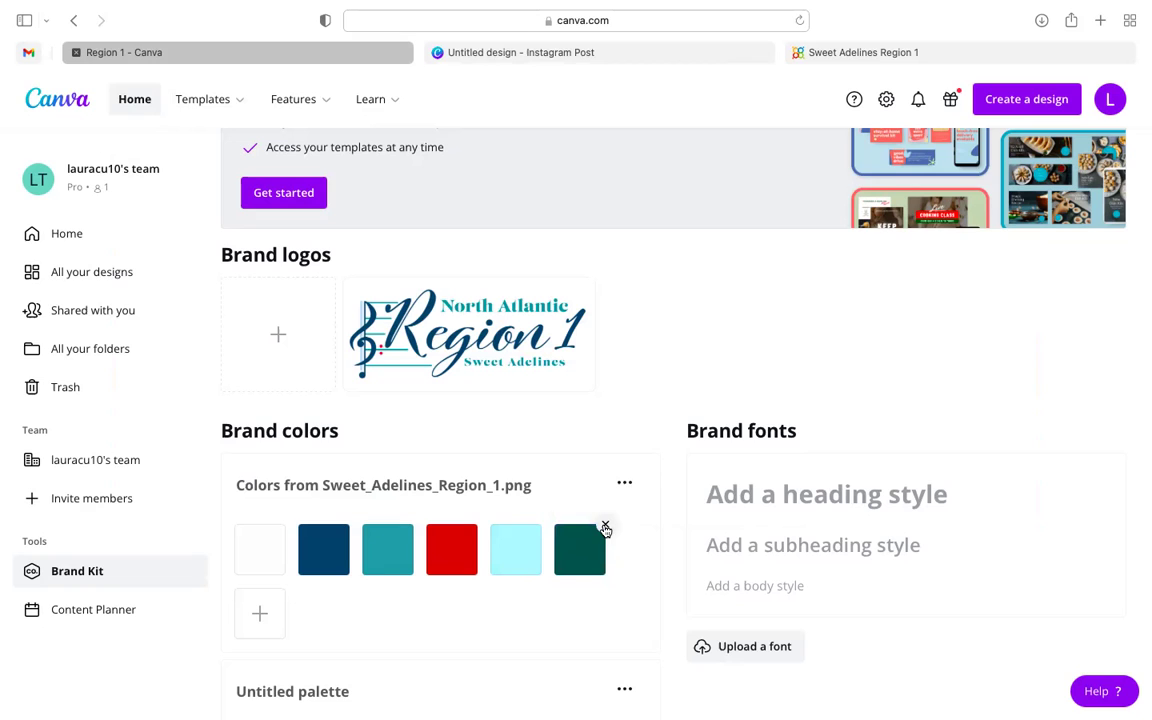
pyautogui.click(605, 527)
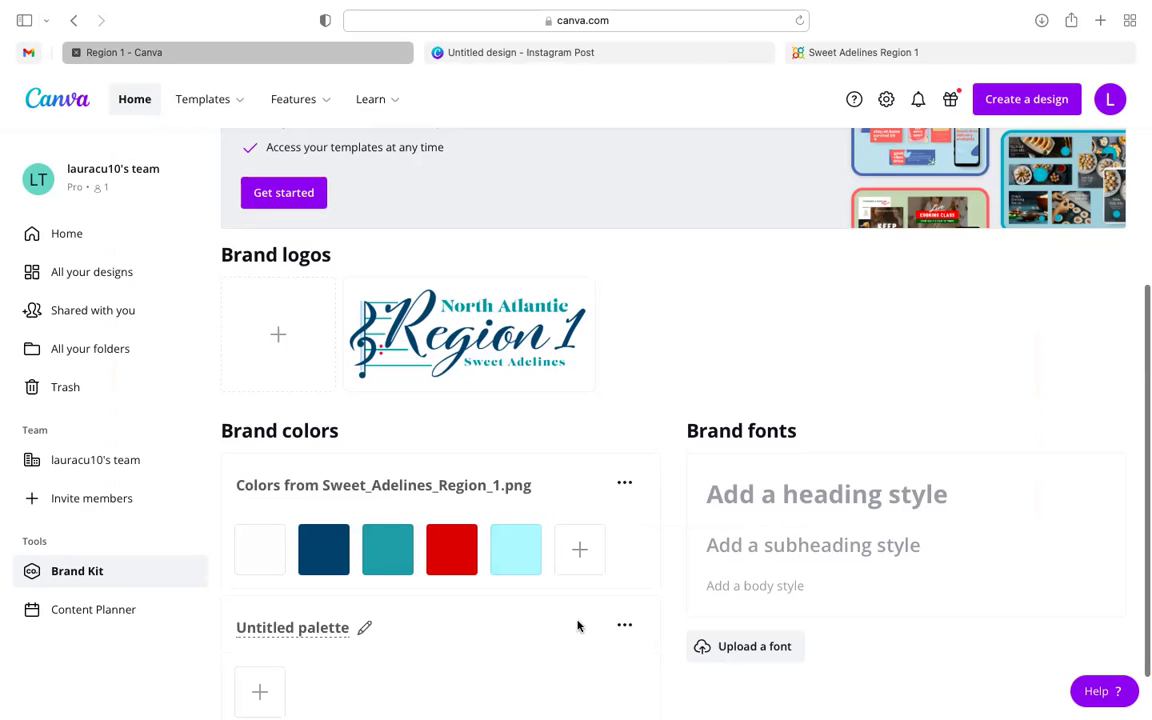
# - Edit the Untitled palette, removing its teal colour
pyautogui.scroll(-2, 576, 624)
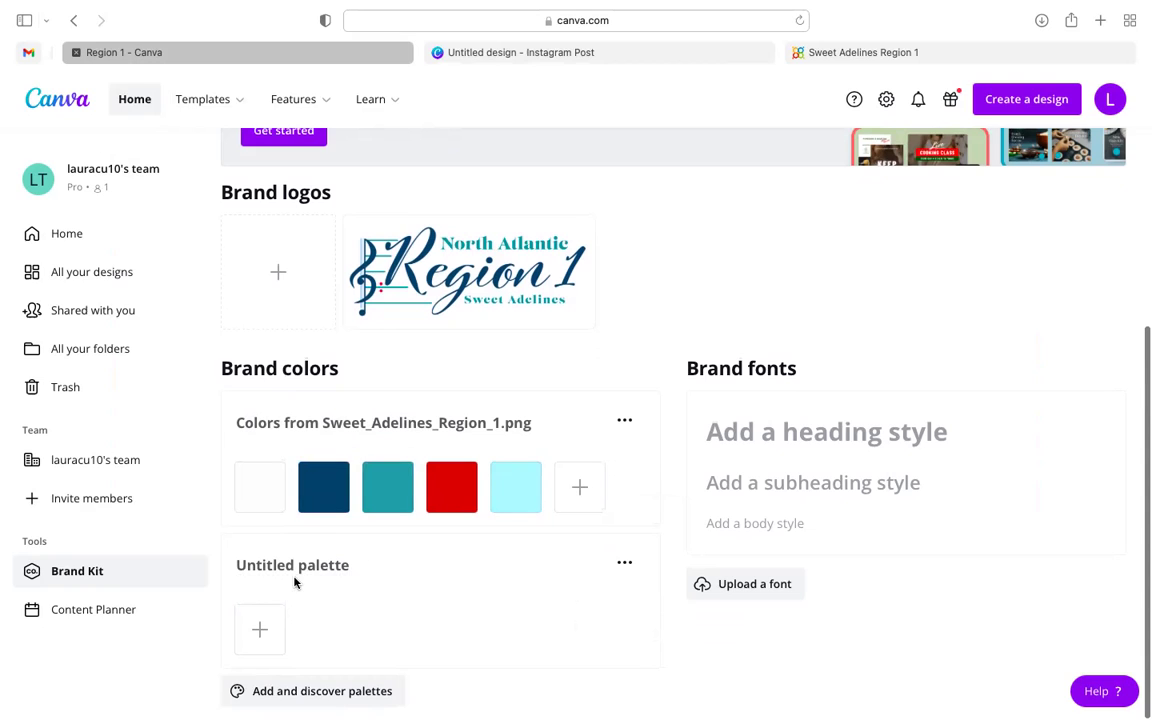
pyautogui.click(281, 568)
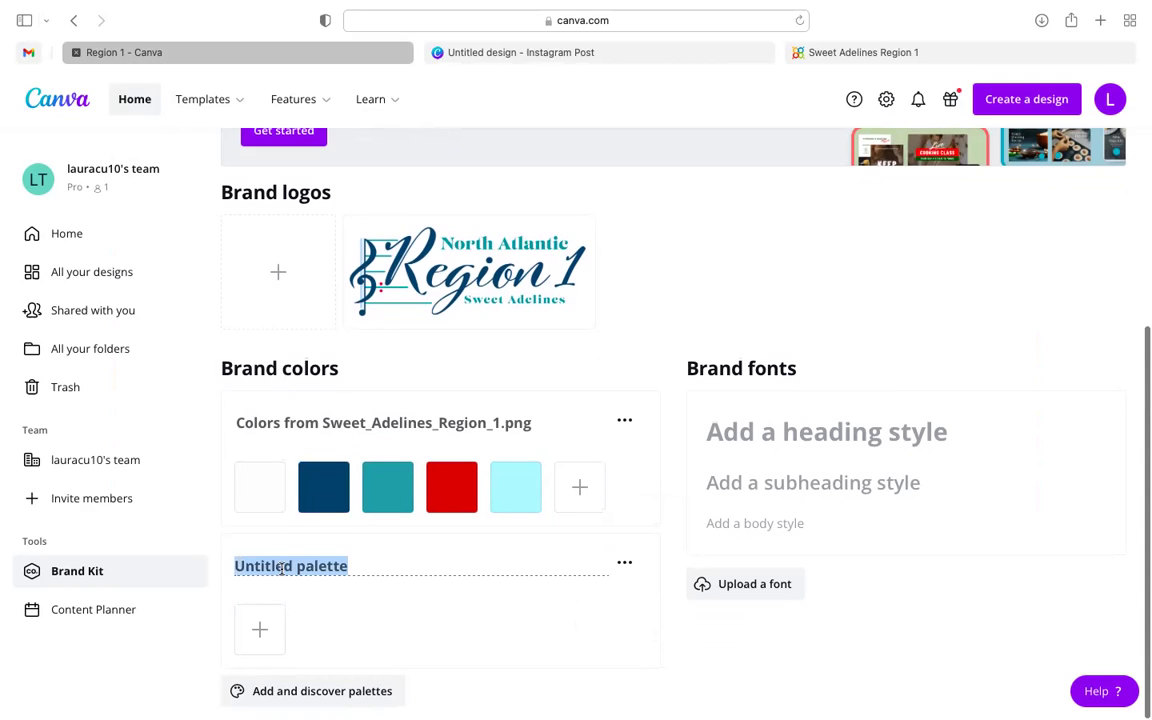
pyautogui.click(266, 625)
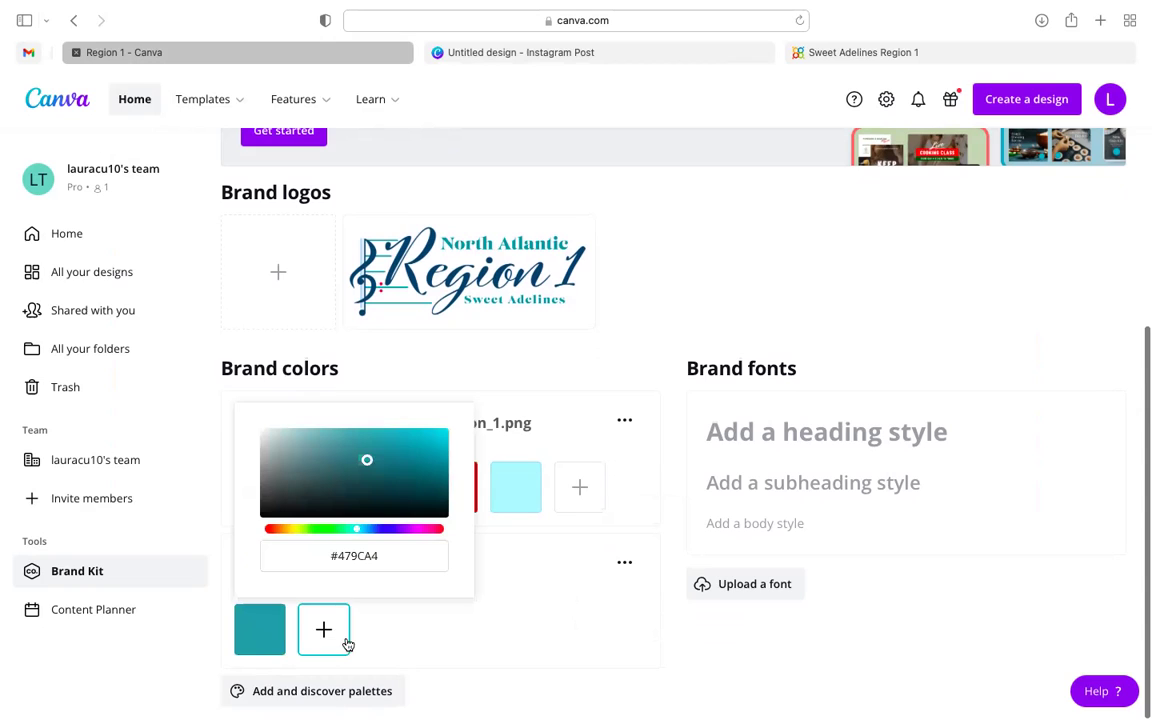
pyautogui.click(430, 650)
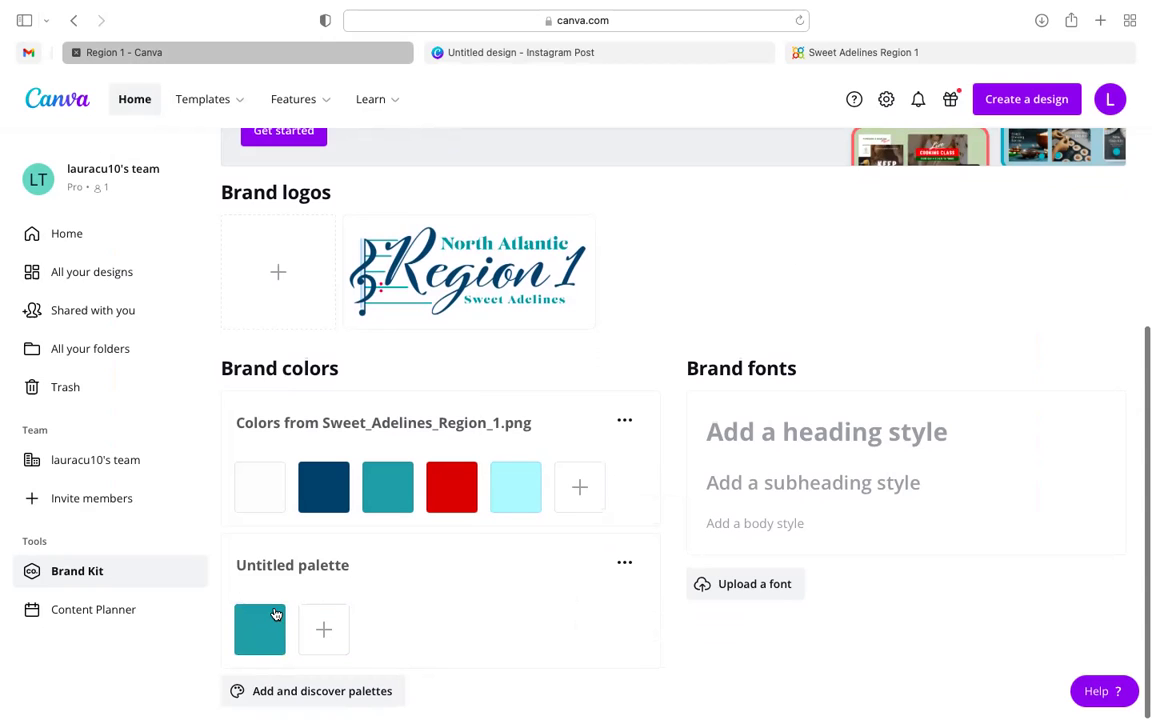
pyautogui.click(284, 607)
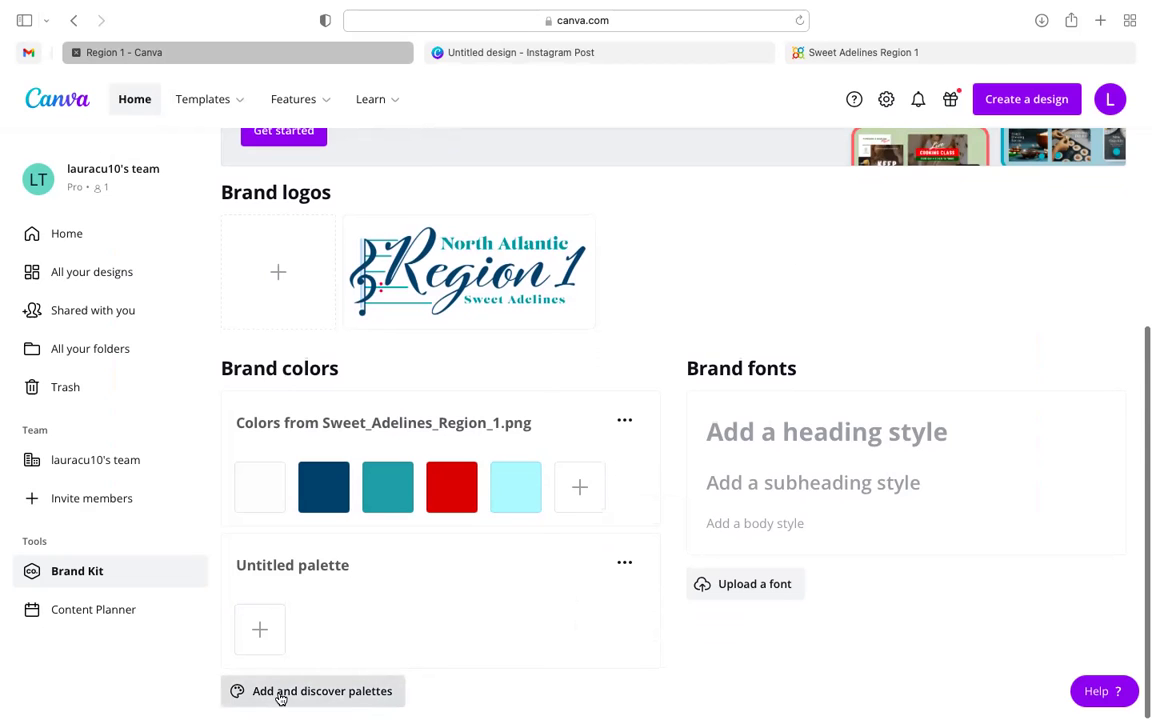
# - Browse the ready-made colour palettes available to add
pyautogui.click(281, 697)
pyautogui.scroll(-2, 332, 532)
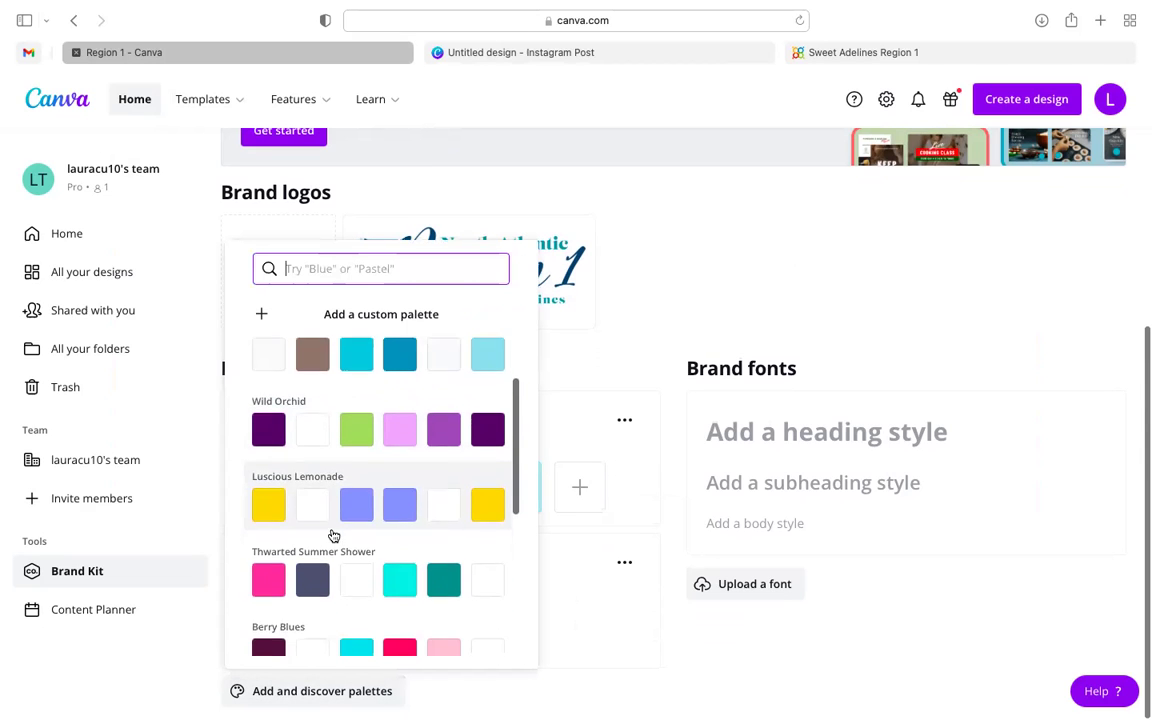
pyautogui.scroll(-4, 342, 499)
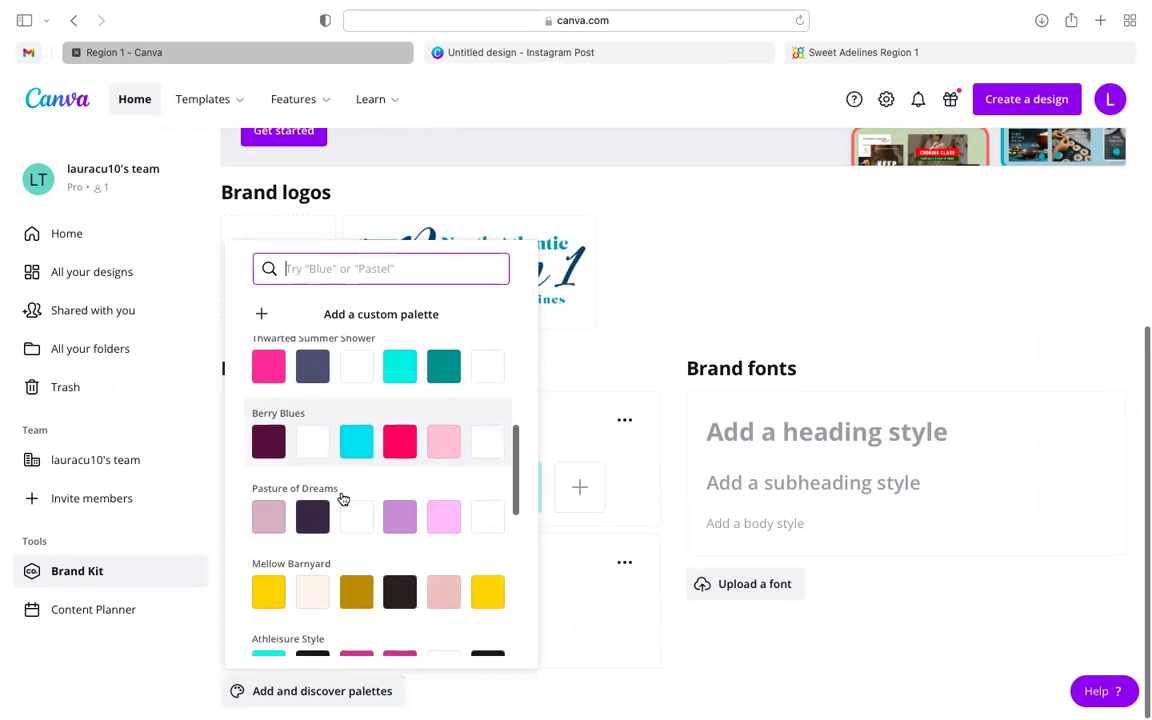
pyautogui.scroll(-3, 342, 497)
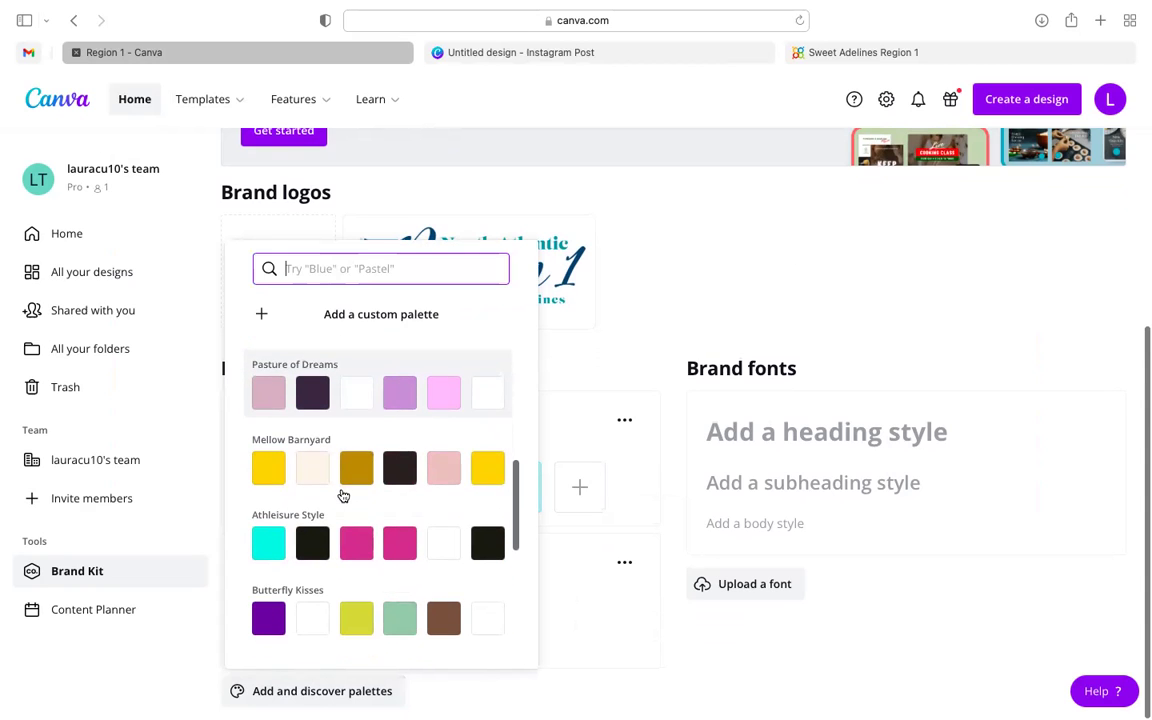
pyautogui.scroll(-3, 342, 497)
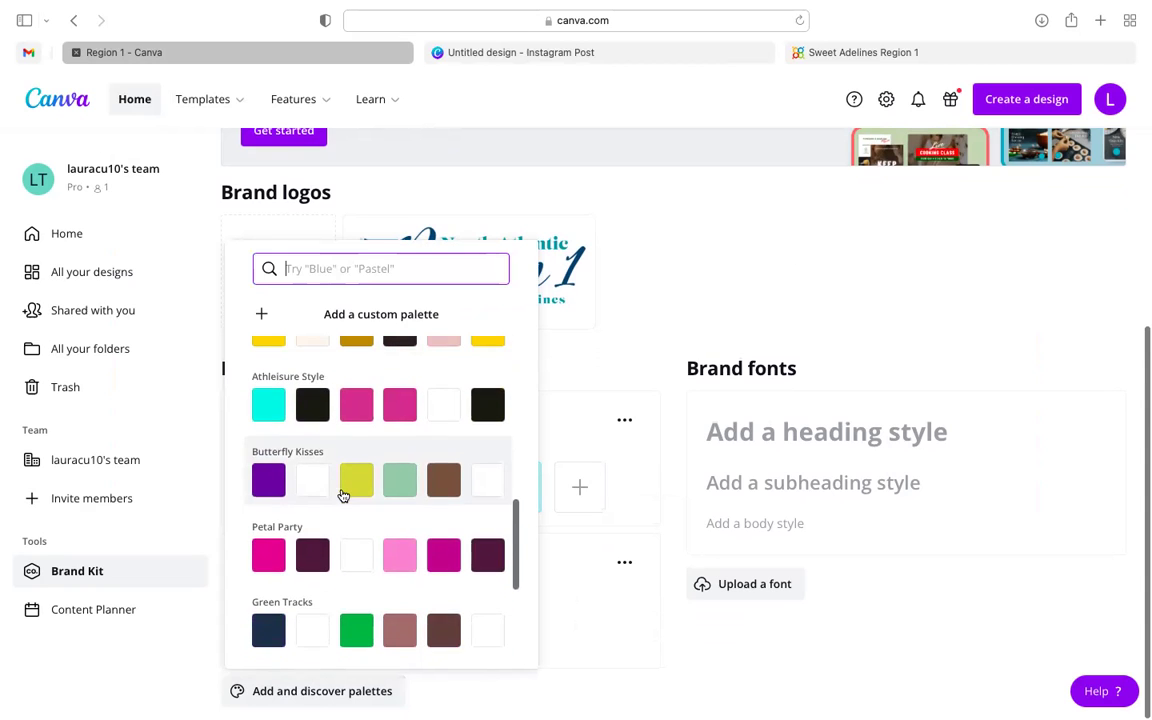
pyautogui.scroll(3, 342, 497)
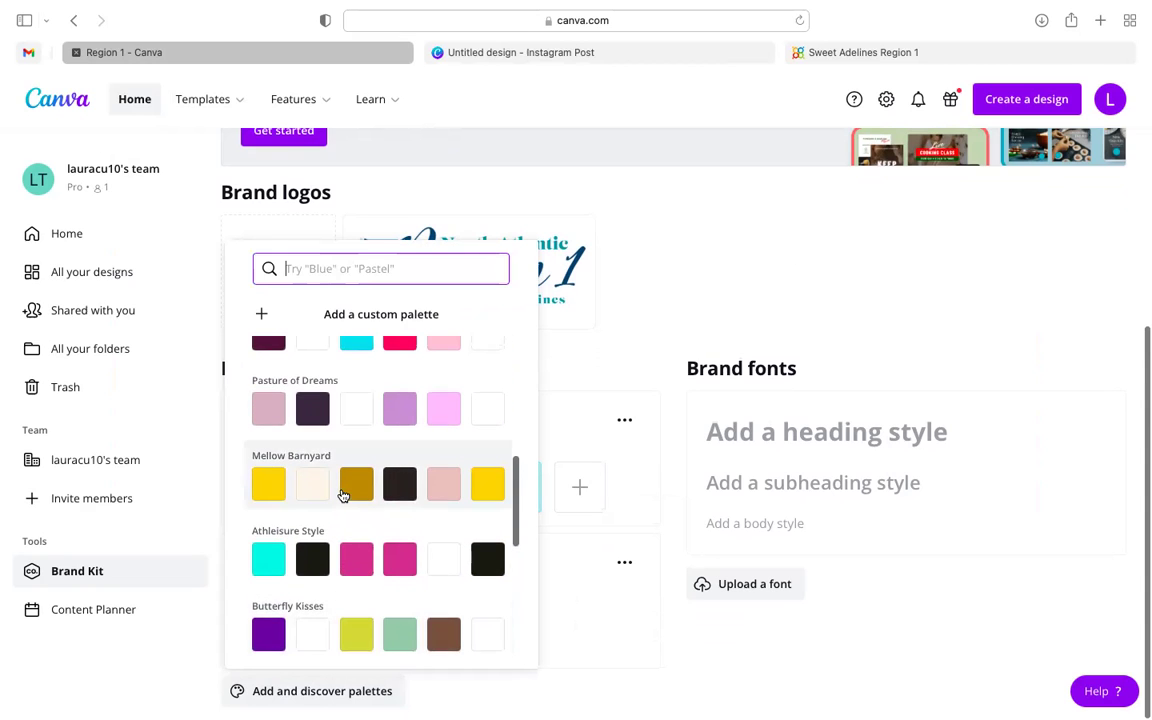
pyautogui.scroll(-1, 345, 488)
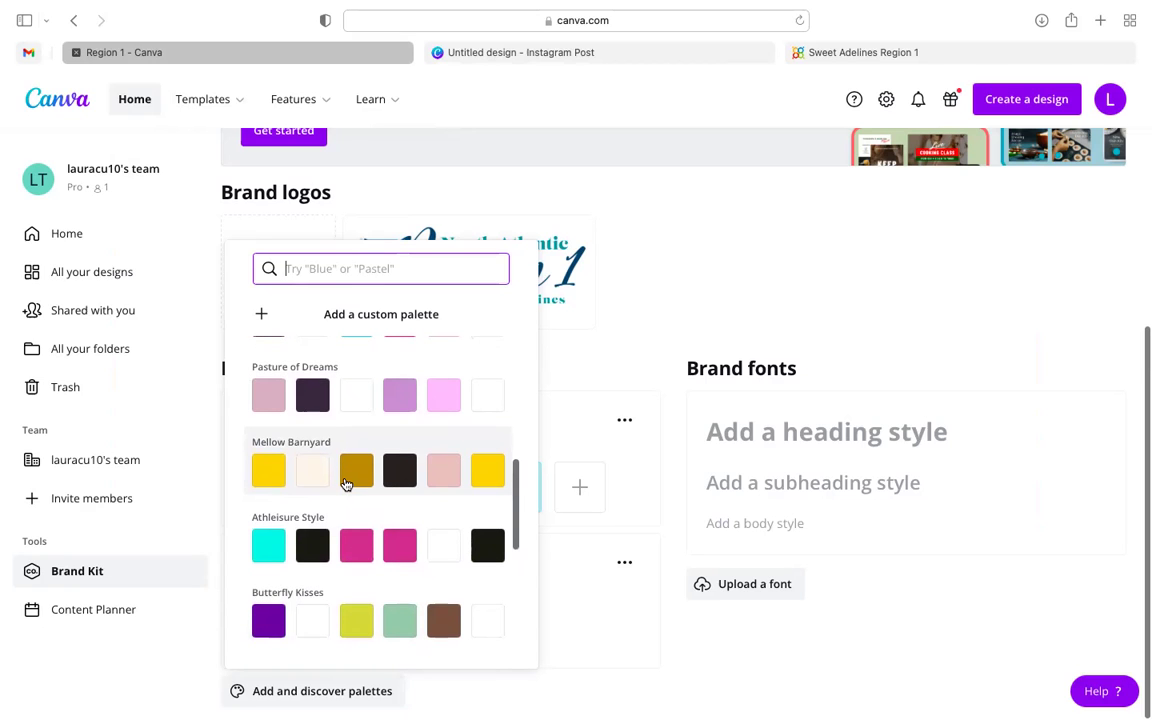
pyautogui.scroll(-1, 345, 484)
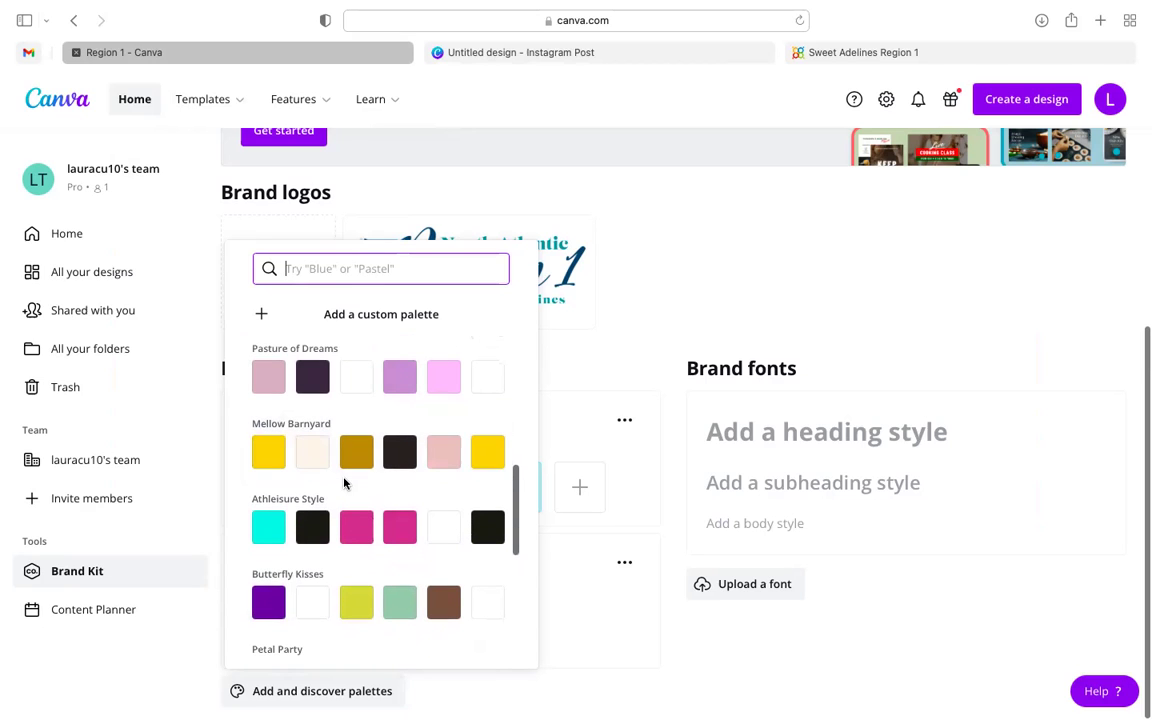
pyautogui.scroll(-8, 344, 483)
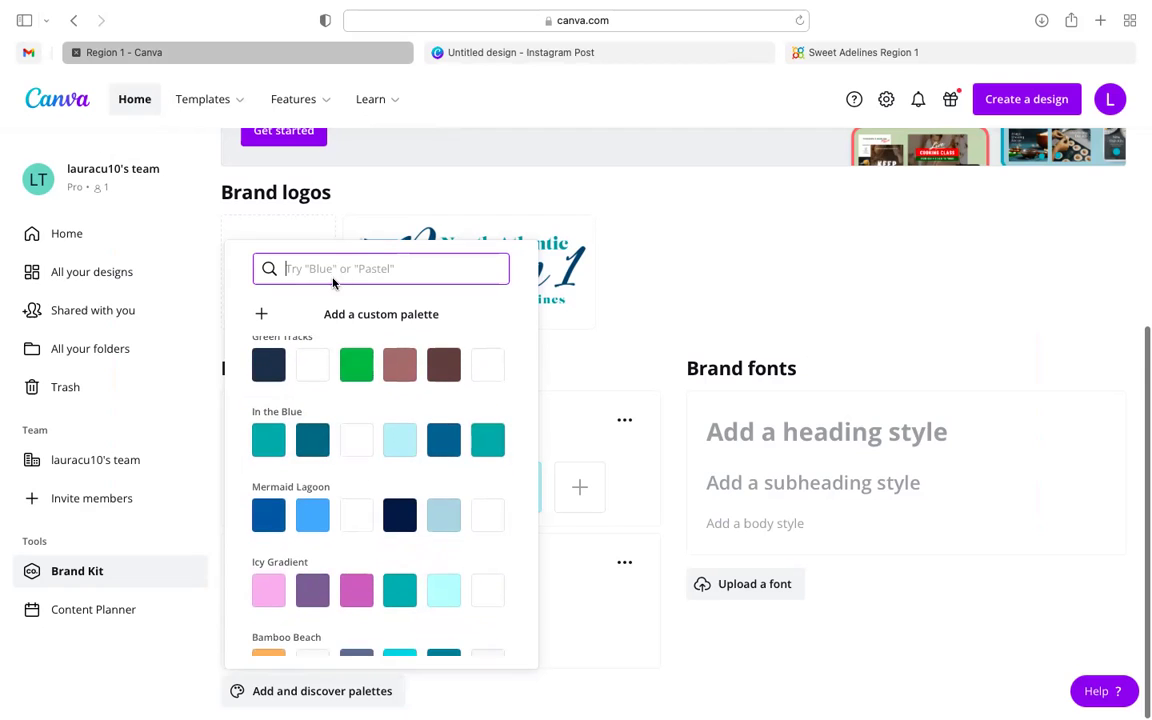
# - Search palettes for 'holiday', then 'christmas', finally settling on 'red'
pyautogui.write('holiday')
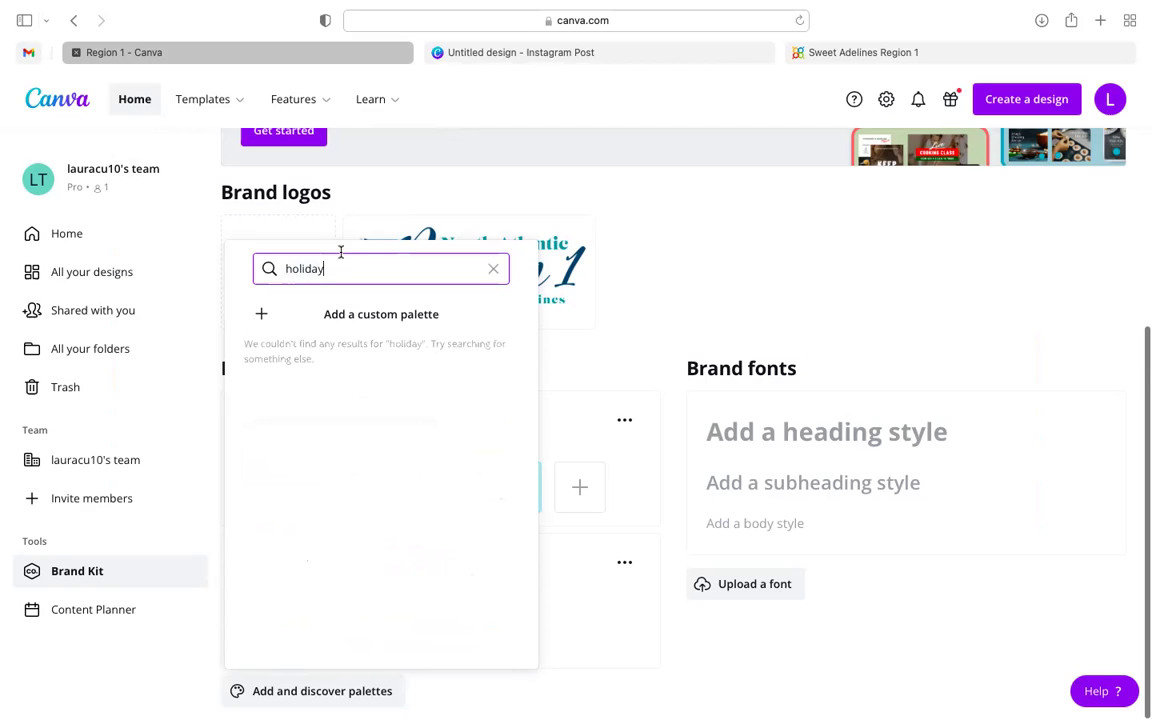
pyautogui.press('super+a')
pyautogui.write('Fal')
pyautogui.press('BackSpace')
pyautogui.press('BackSpace')
pyautogui.press('BackSpace')
pyautogui.write('ch')
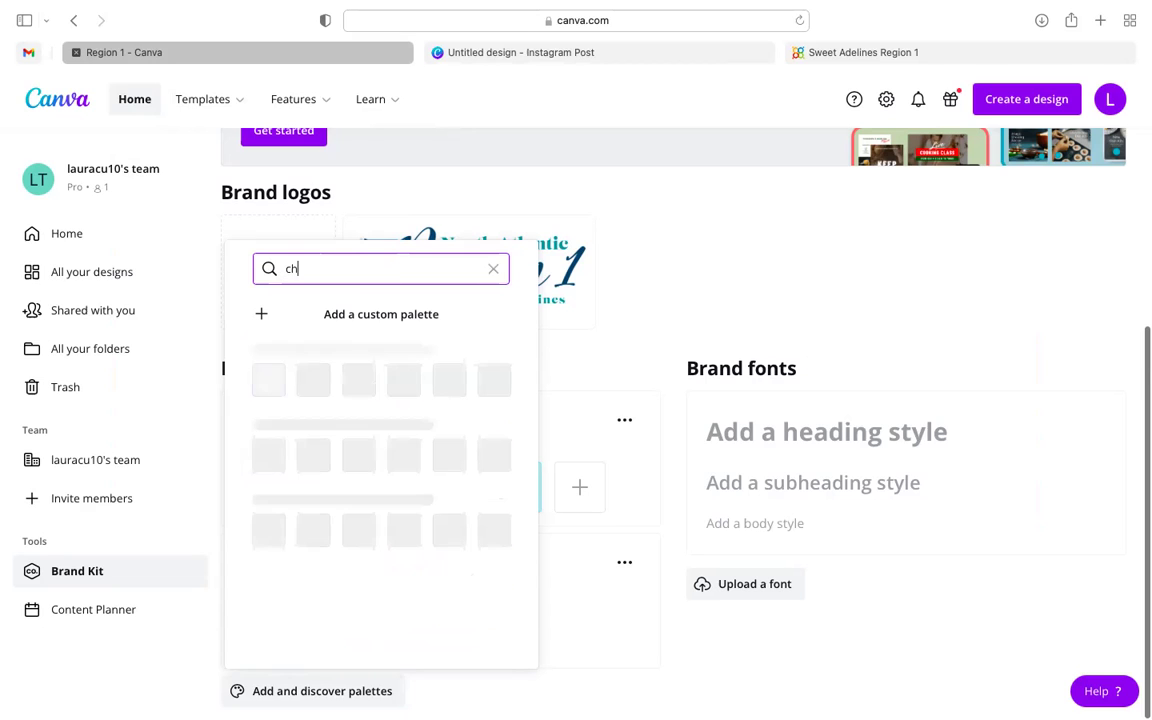
pyautogui.write('ristmas')
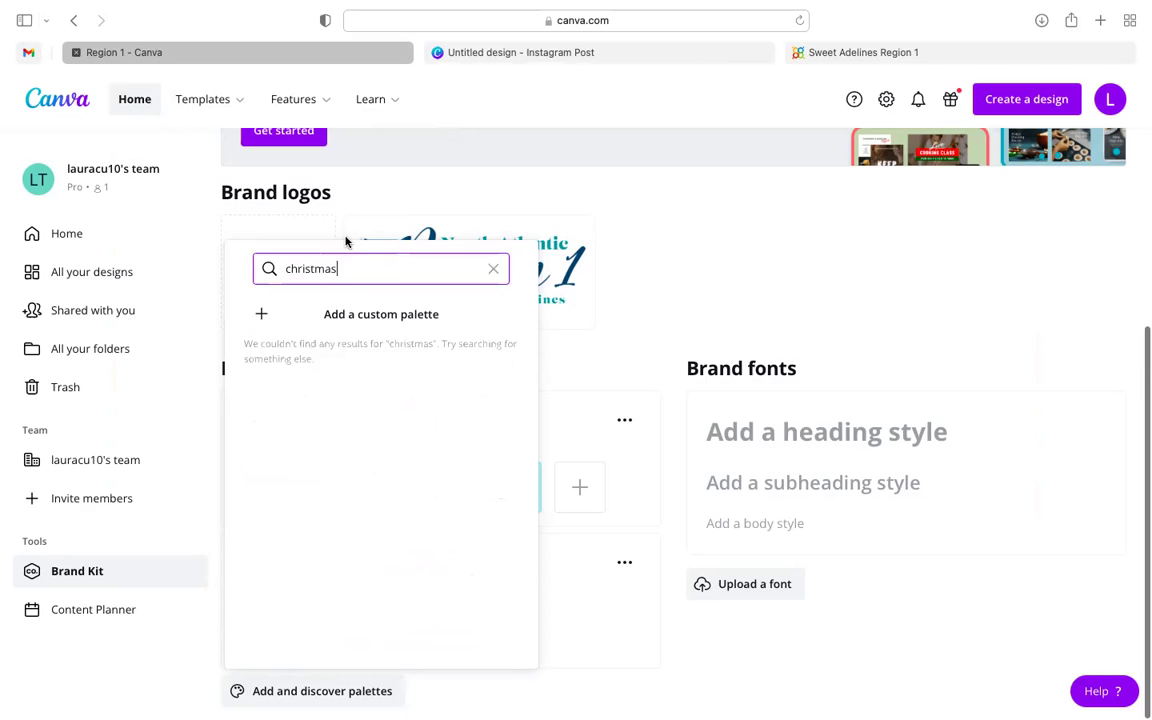
pyautogui.press('BackSpace')
pyautogui.press('BackSpace')
pyautogui.press('BackSpace')
pyautogui.press('BackSpace')
pyautogui.press('BackSpace')
pyautogui.press('BackSpace')
pyautogui.press('BackSpace')
pyautogui.press('BackSpace')
pyautogui.press('BackSpace')
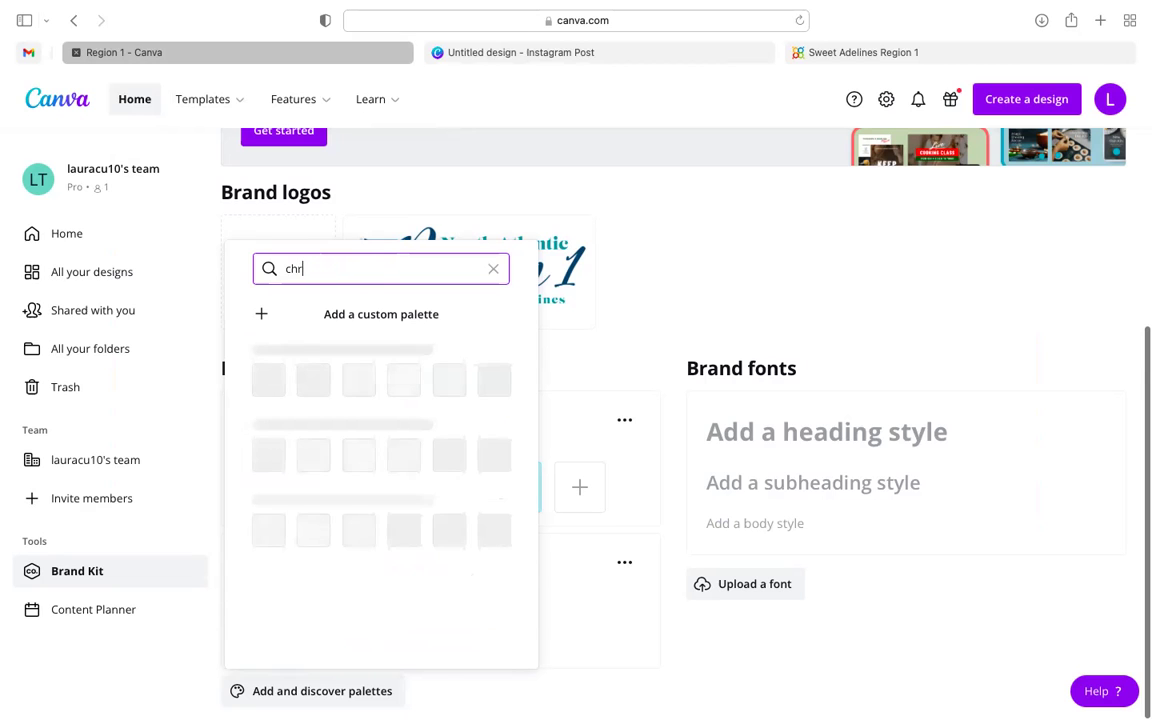
pyautogui.write('red')
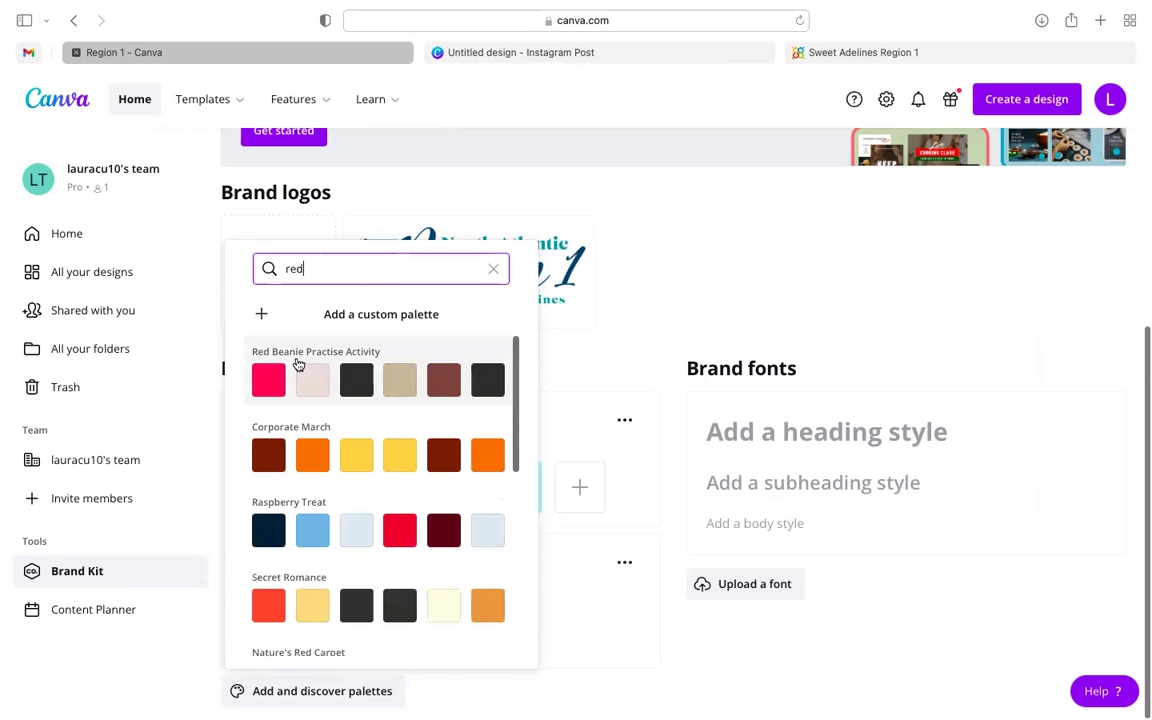
# - Add the Painting with Fall palette from the 'red' results to brand colors
pyautogui.scroll(-3, 403, 484)
pyautogui.scroll(-3, 403, 484)
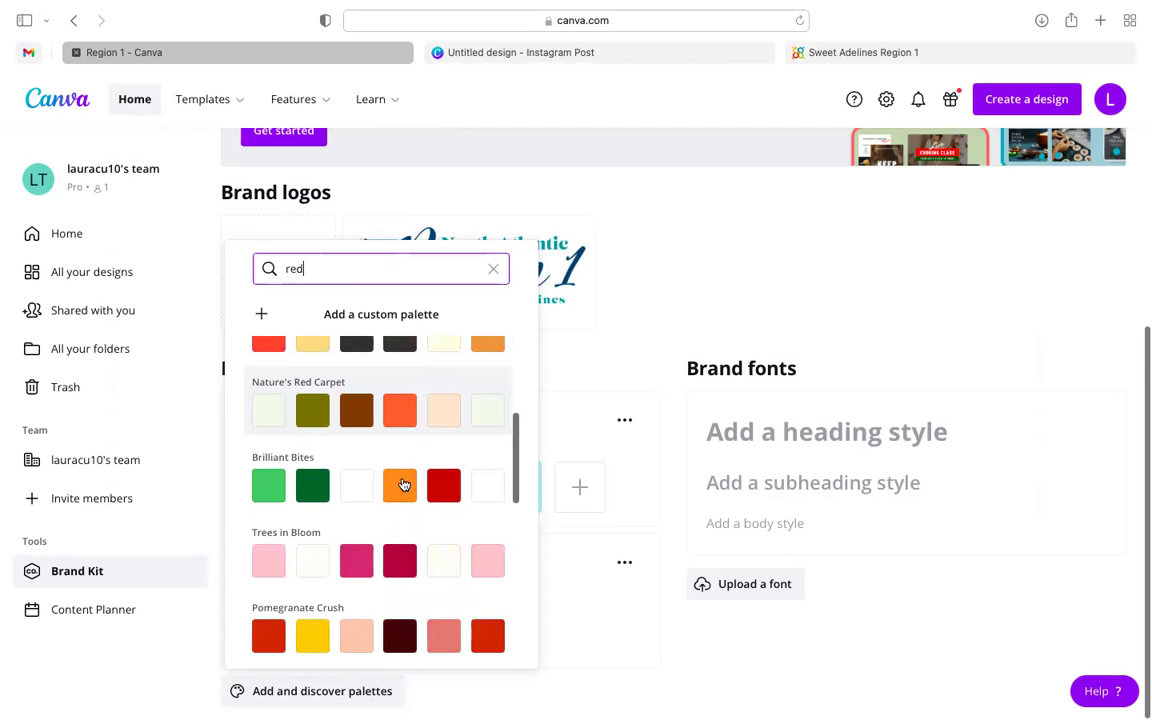
pyautogui.scroll(-4, 403, 484)
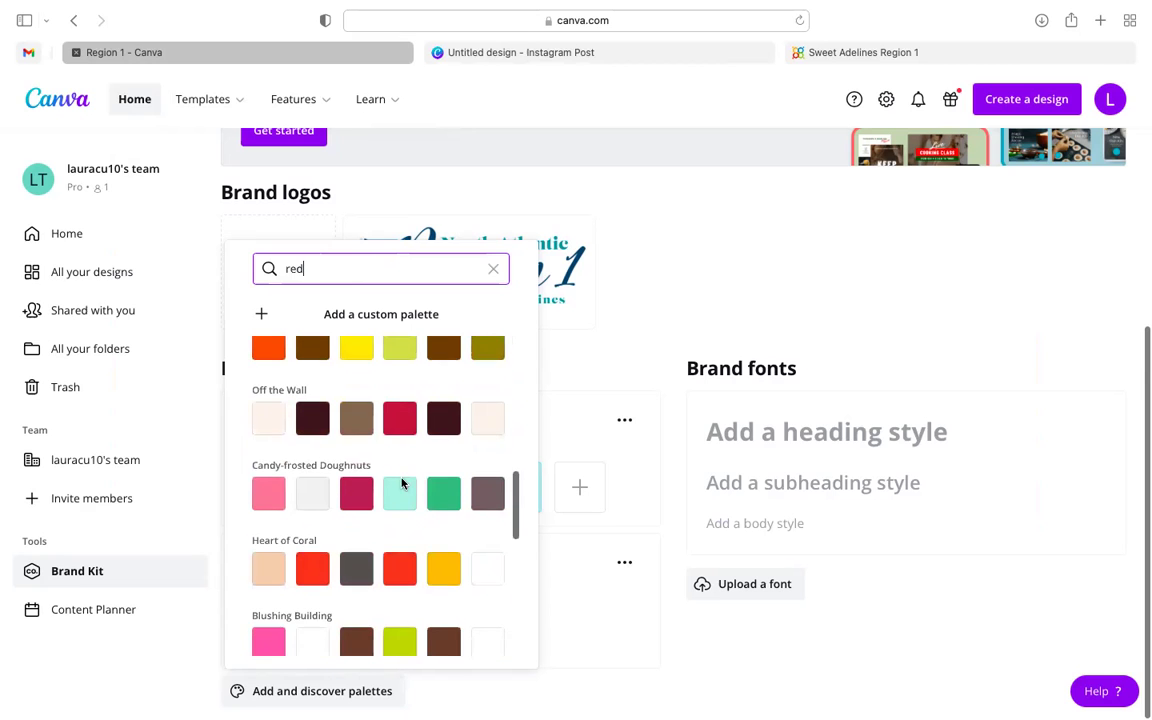
pyautogui.scroll(-5, 404, 520)
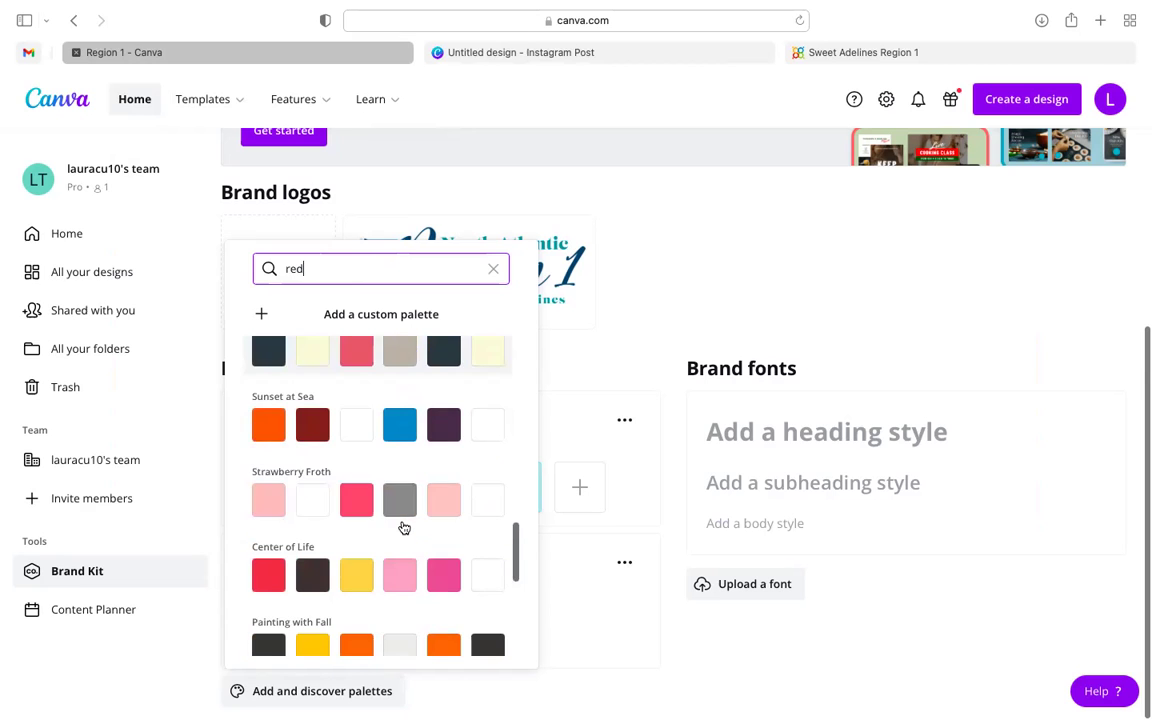
pyautogui.scroll(-6, 404, 528)
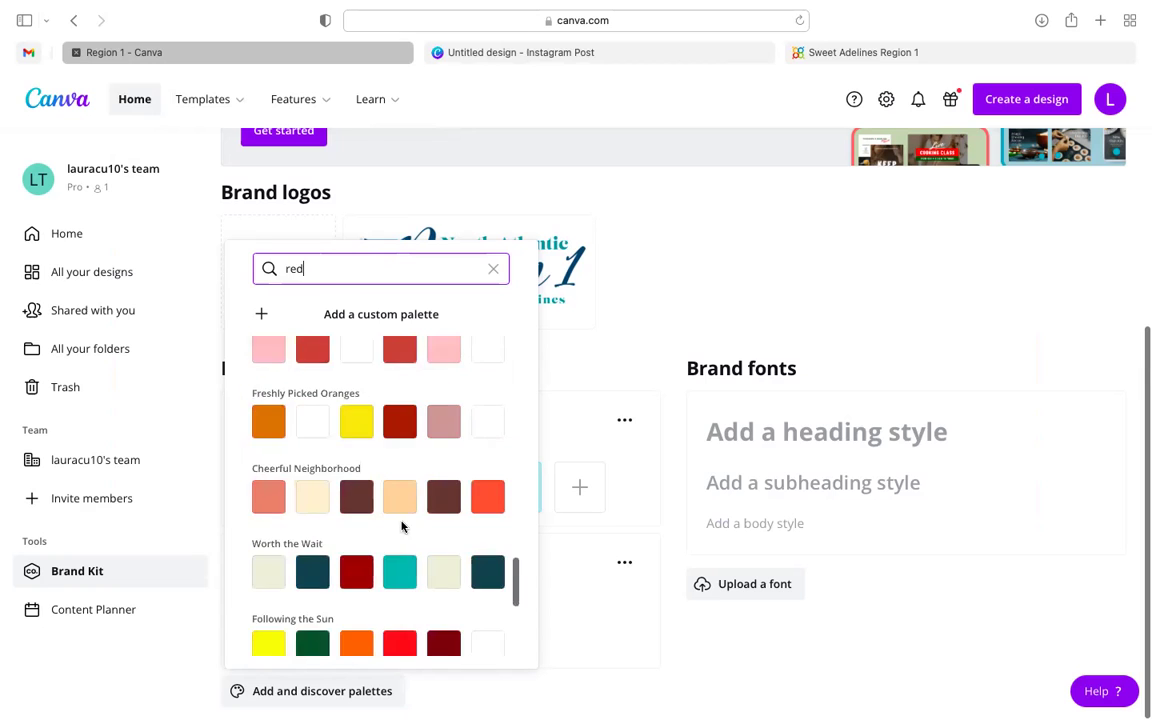
pyautogui.scroll(3, 403, 527)
pyautogui.scroll(2, 403, 527)
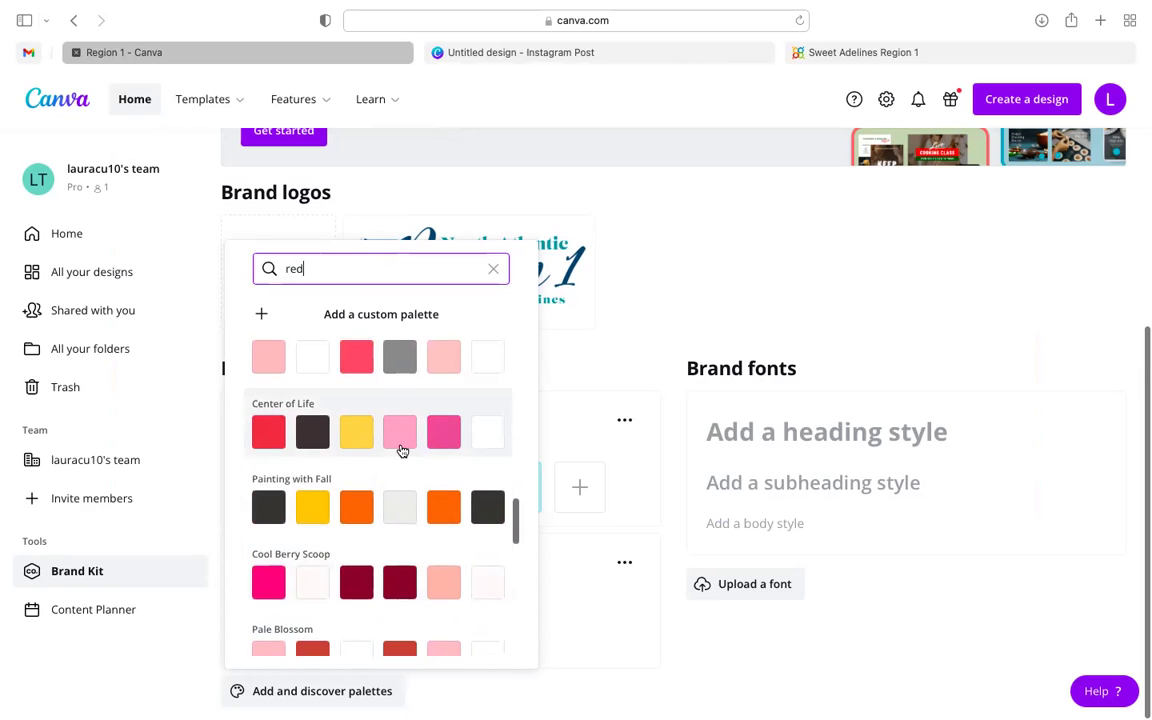
pyautogui.scroll(4, 402, 484)
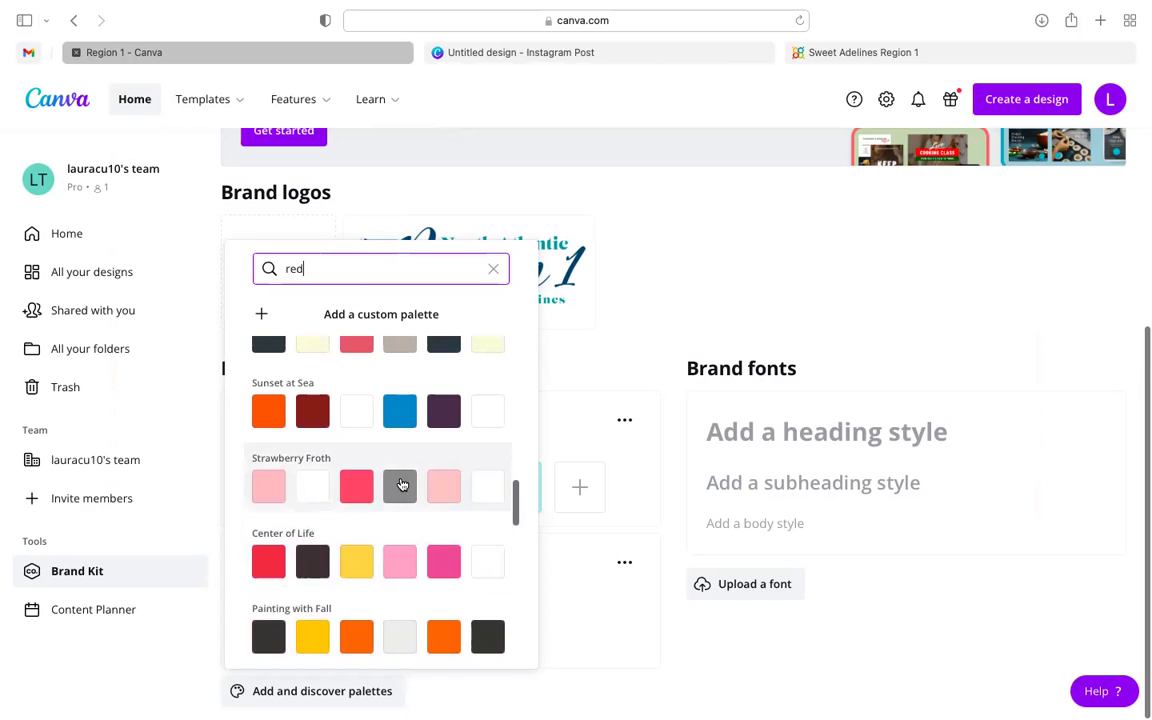
pyautogui.scroll(-8, 402, 484)
pyautogui.scroll(2, 402, 484)
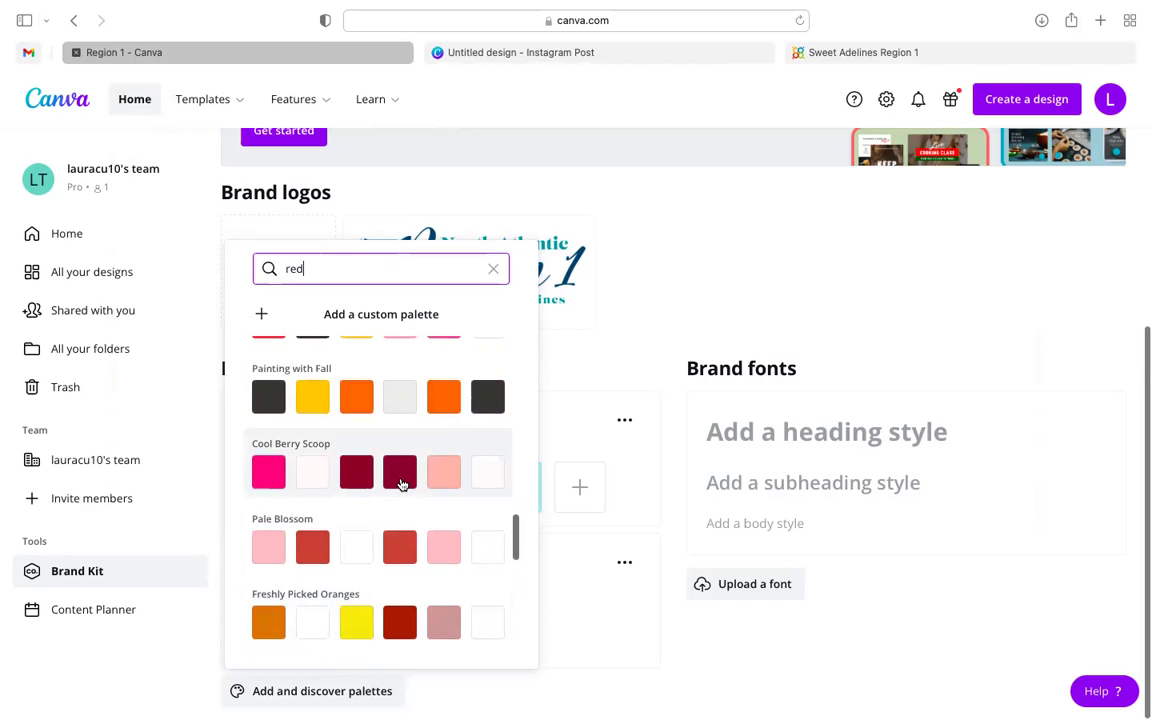
pyautogui.scroll(3, 400, 484)
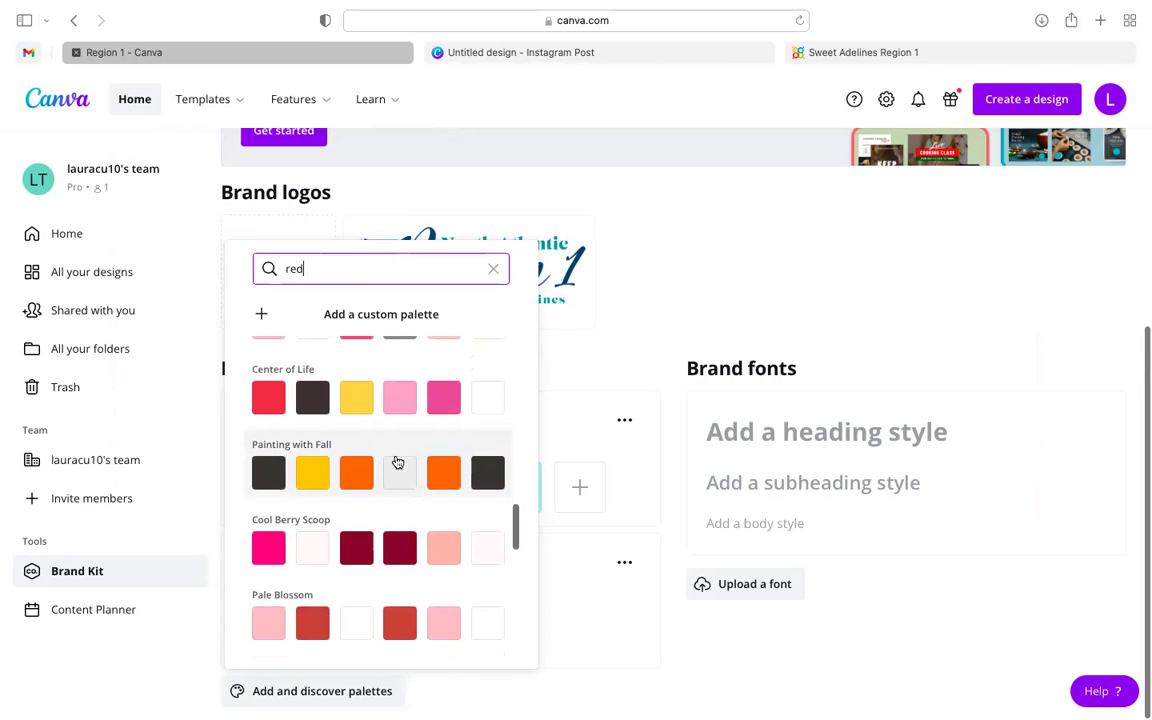
pyautogui.click(399, 465)
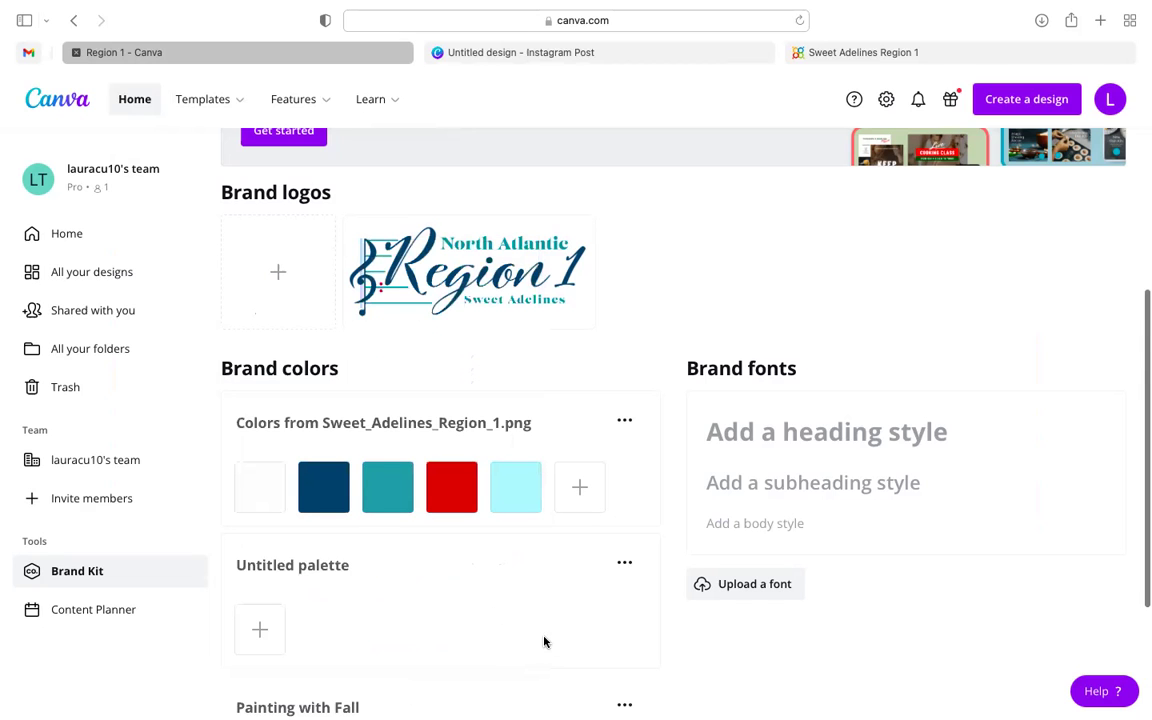
# - Delete the Painting with Fall palette through its ••• menu and confirm 'Yes, delete it'
pyautogui.scroll(-2, 530, 630)
pyautogui.scroll(-1, 527, 627)
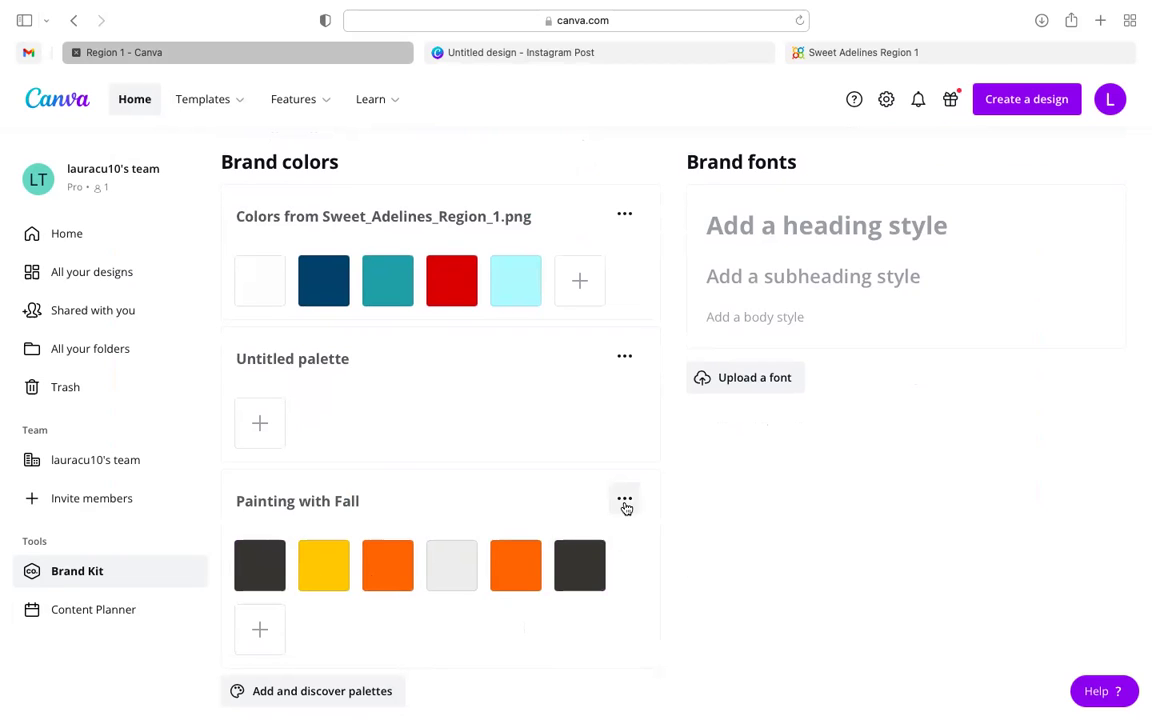
pyautogui.click(625, 500)
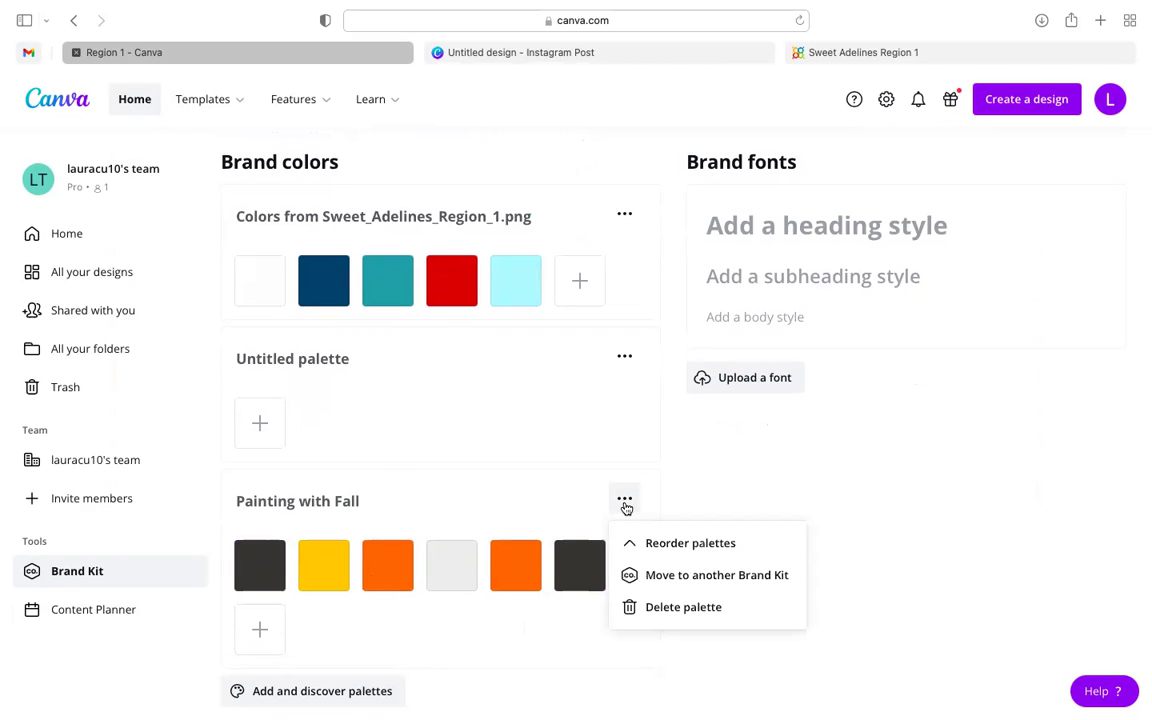
pyautogui.click(658, 610)
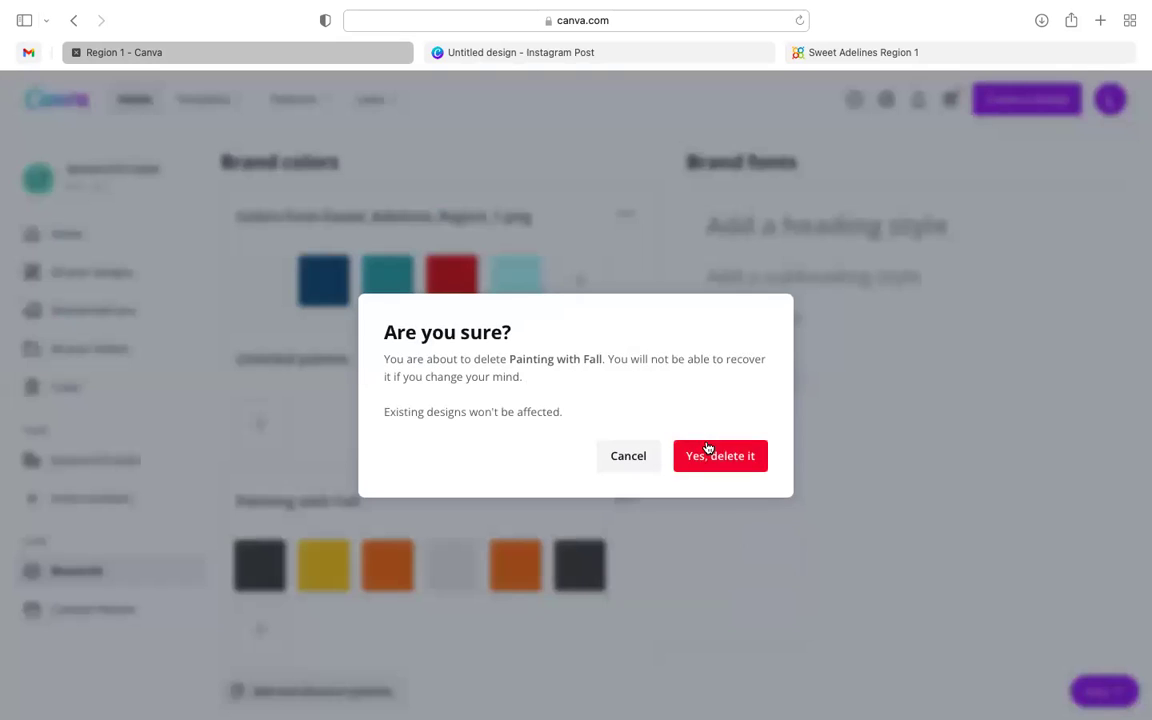
pyautogui.click(707, 450)
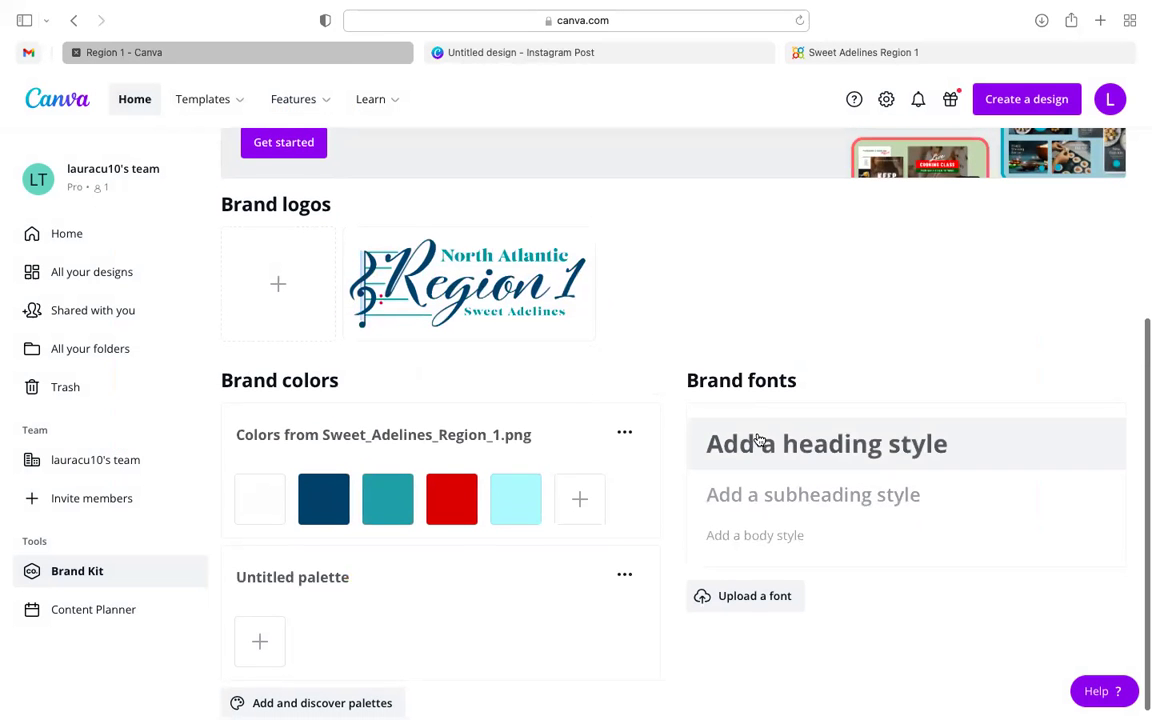
# - Set the heading font to Evolve Sans at 31.5
pyautogui.click(814, 446)
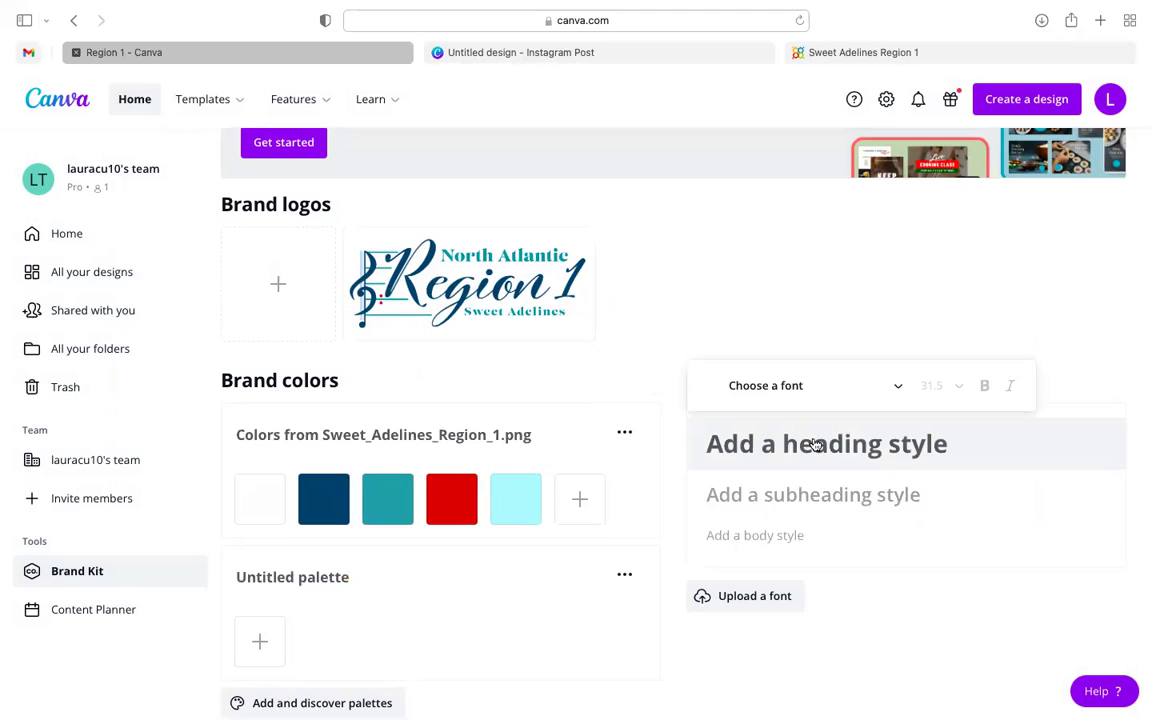
pyautogui.click(920, 566)
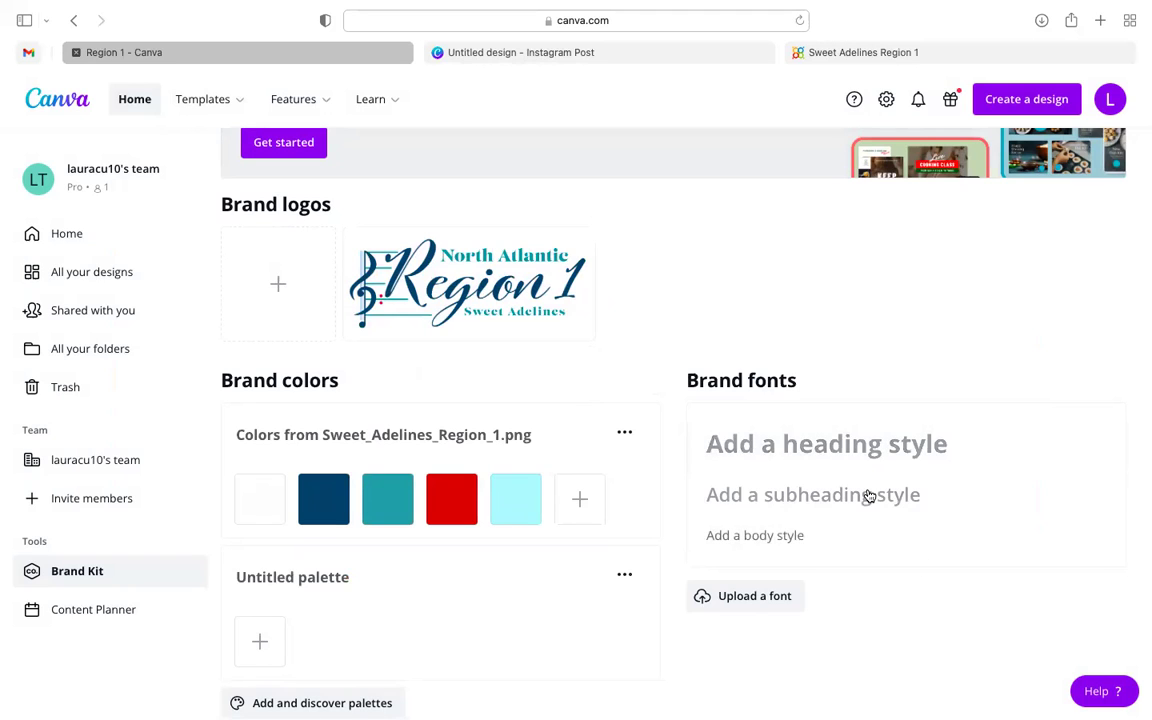
pyautogui.click(818, 457)
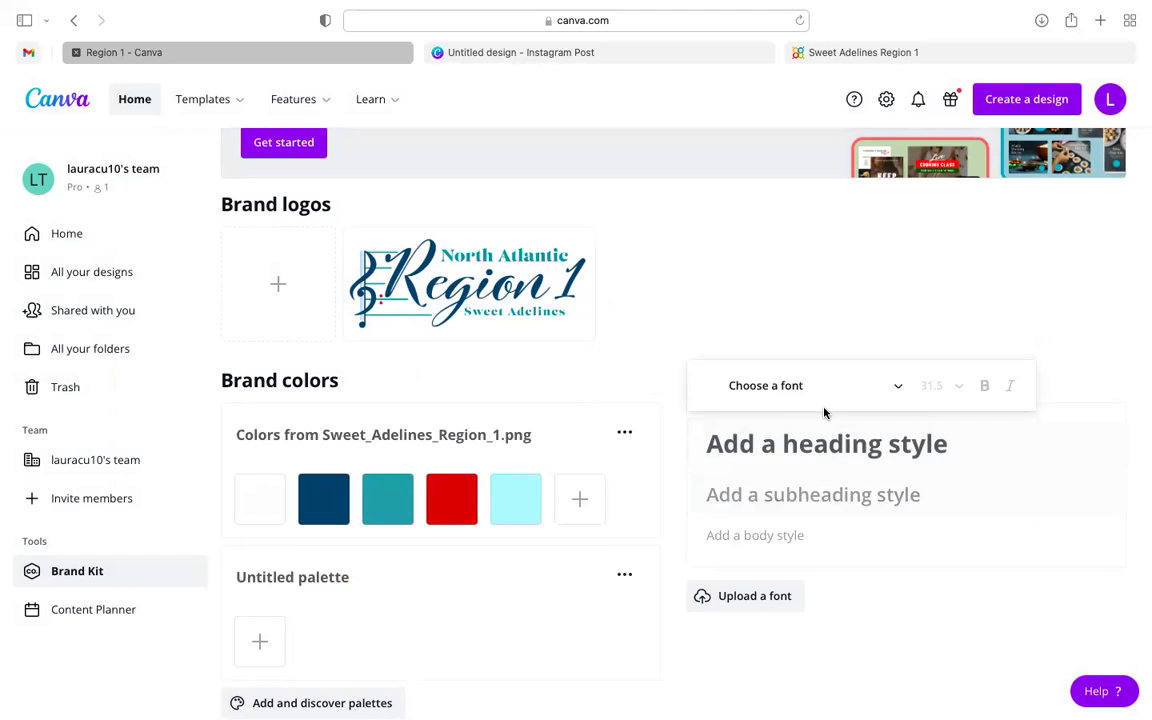
pyautogui.click(860, 392)
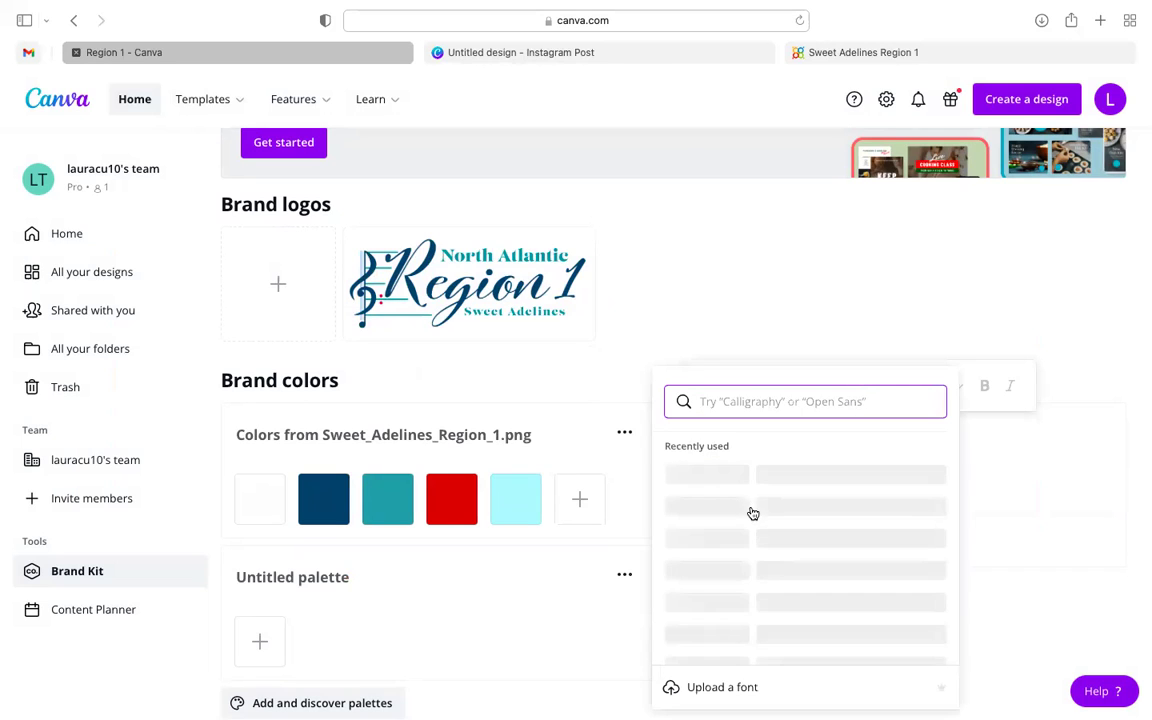
pyautogui.scroll(-2, 752, 510)
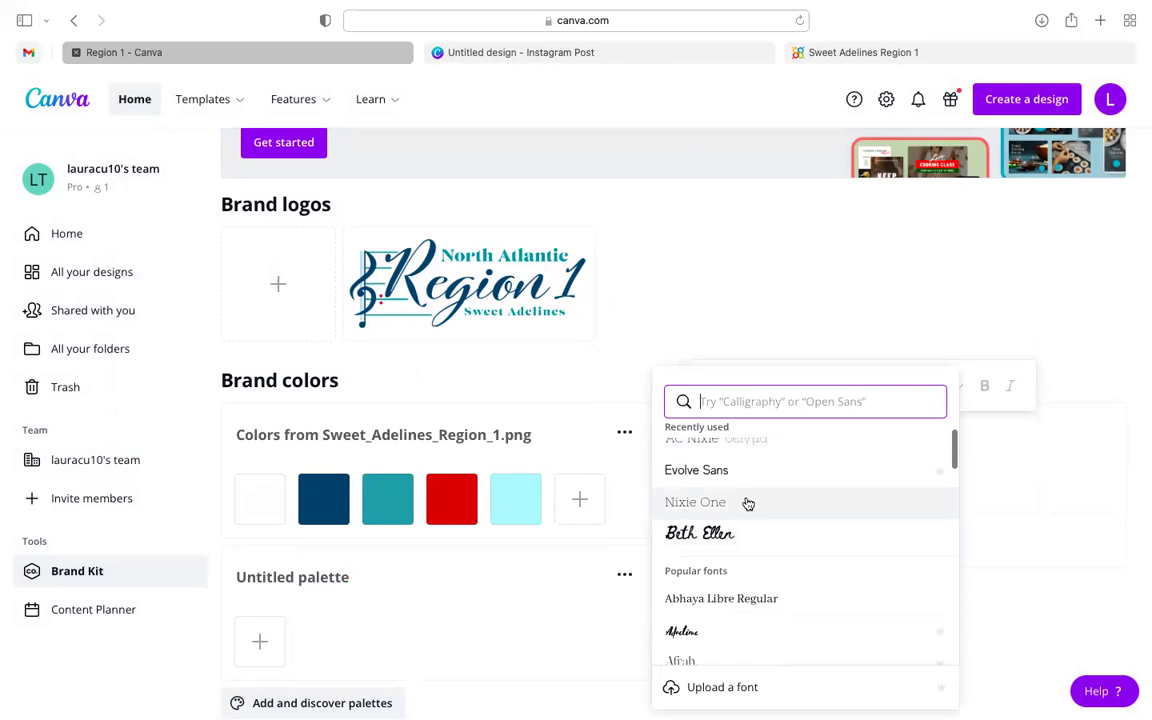
pyautogui.click(764, 471)
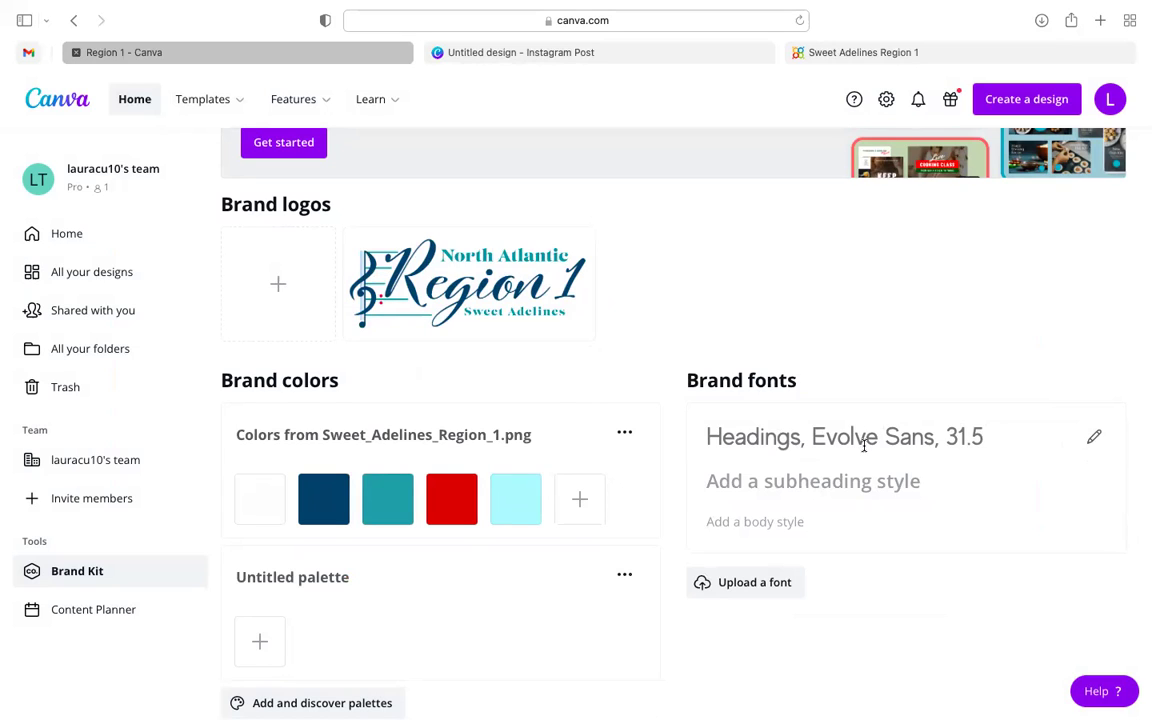
# - Set the subheading font to Beth Ellen at 18
pyautogui.click(838, 490)
pyautogui.click(810, 430)
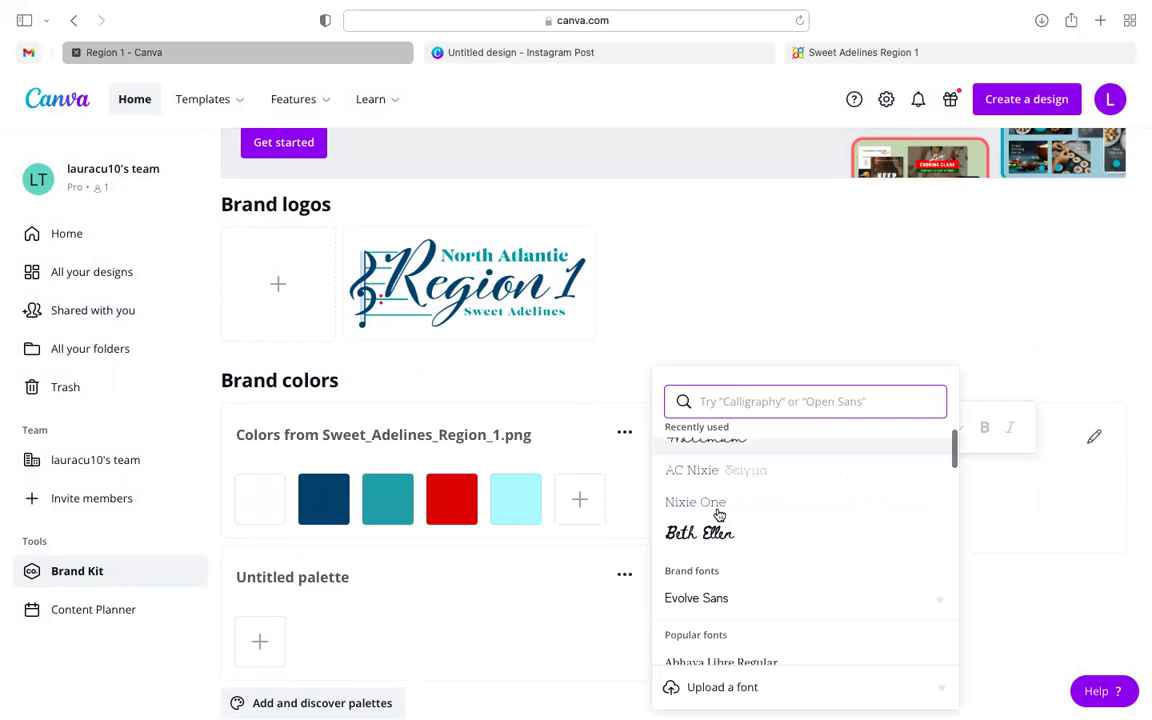
pyautogui.click(712, 530)
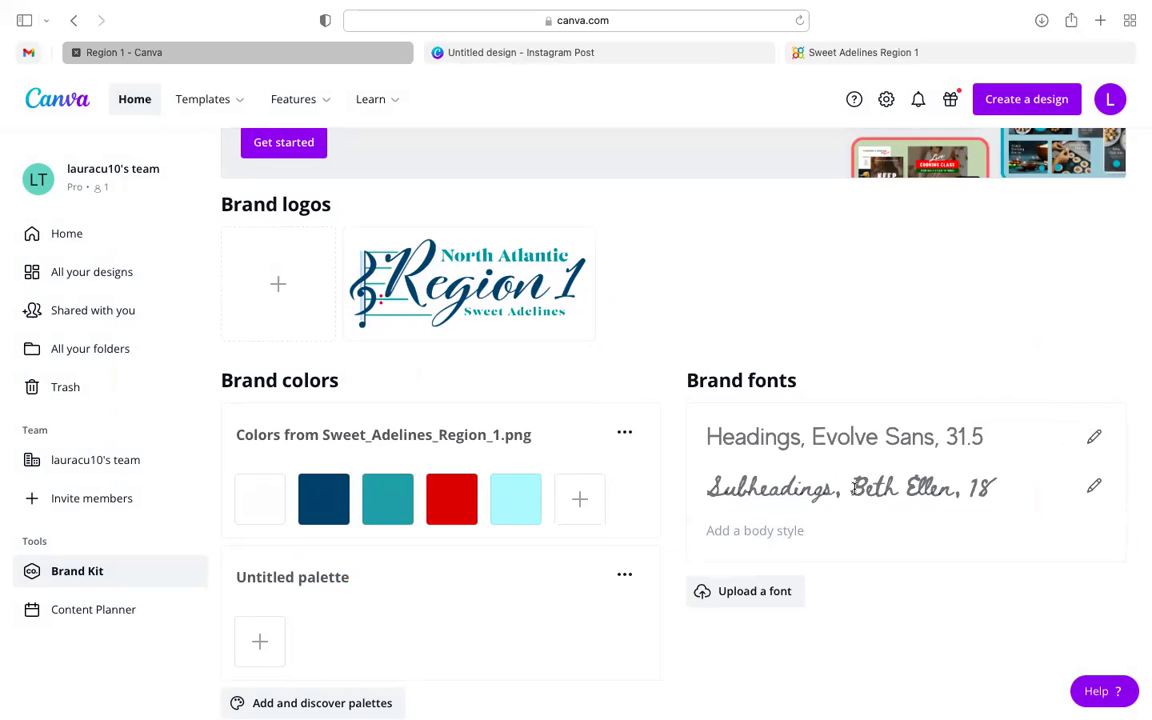
# - Set the body font to Gilam Bold at 12, found by searching 'bold'
pyautogui.click(778, 533)
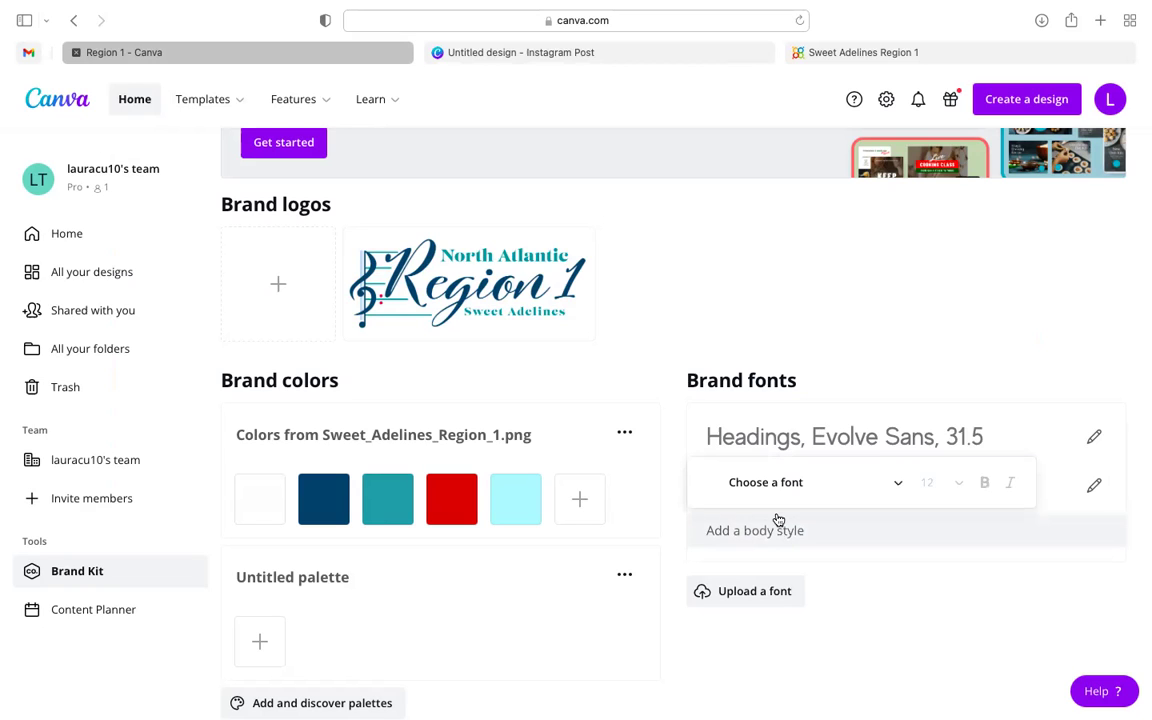
pyautogui.click(773, 481)
pyautogui.scroll(-3, 740, 358)
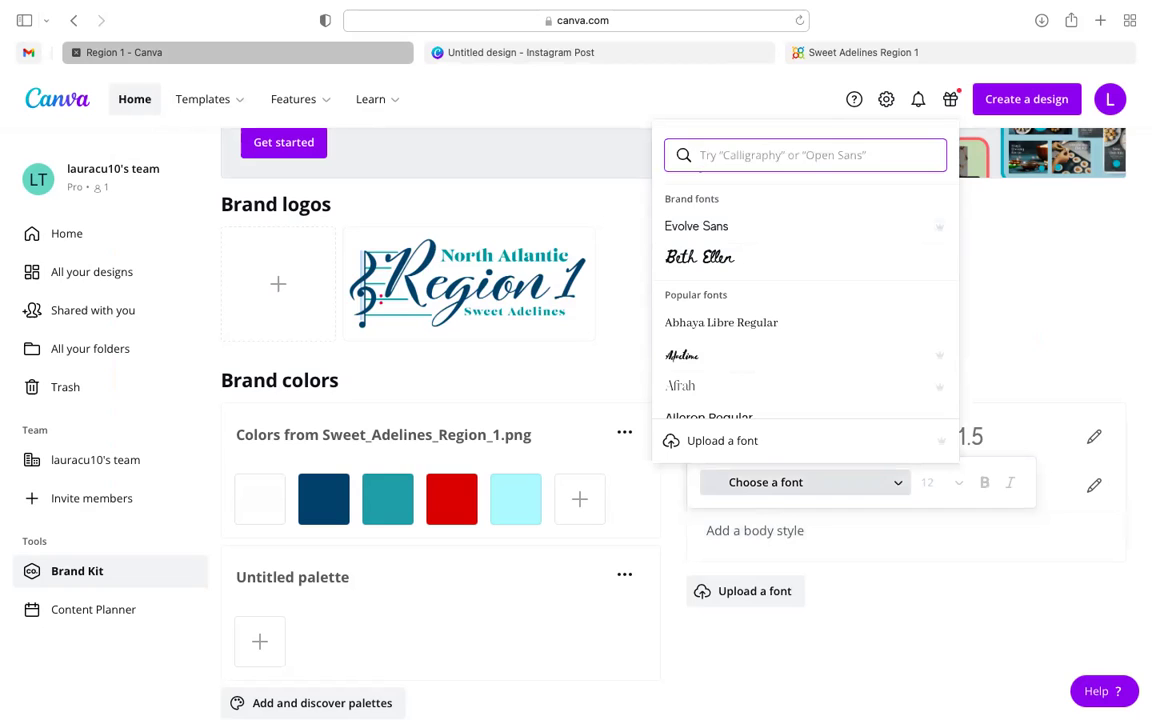
pyautogui.write('bold')
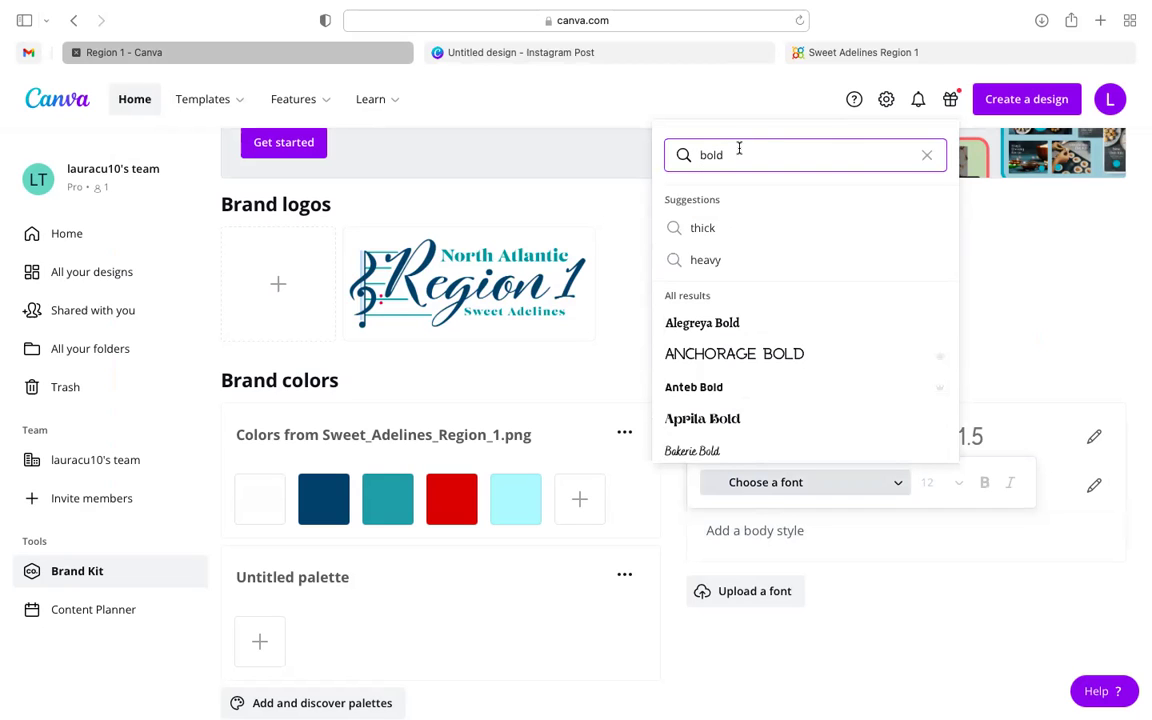
pyautogui.scroll(-1, 730, 314)
pyautogui.scroll(-3, 735, 380)
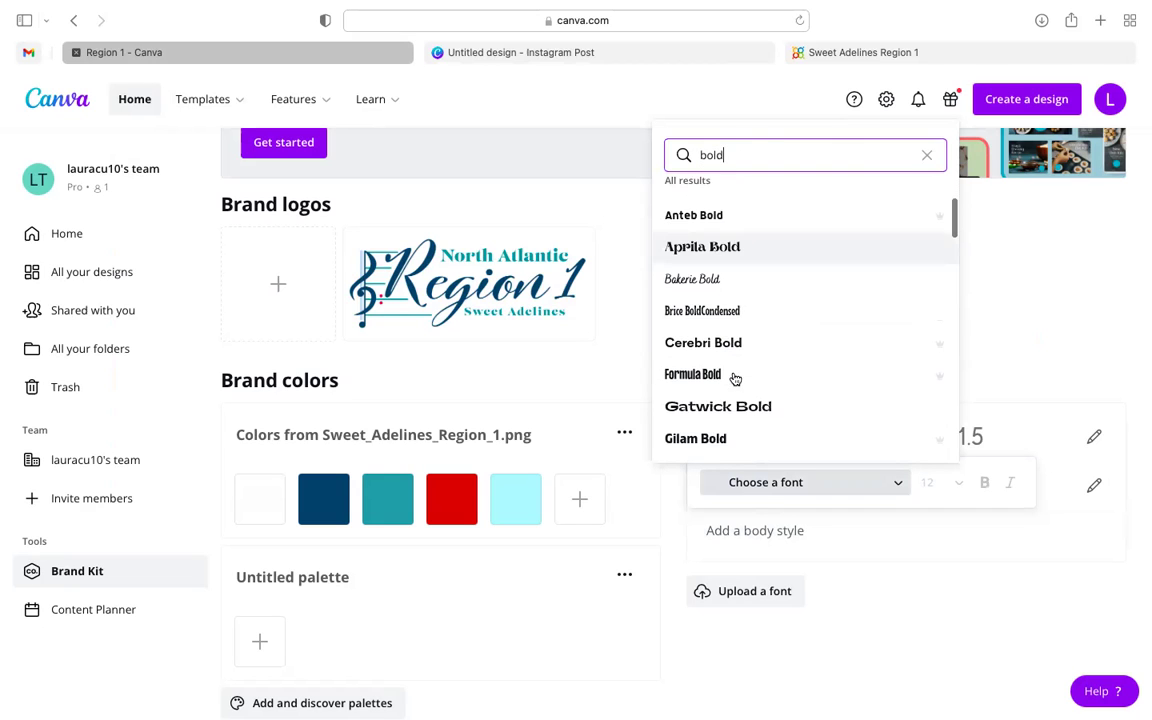
pyautogui.click(735, 391)
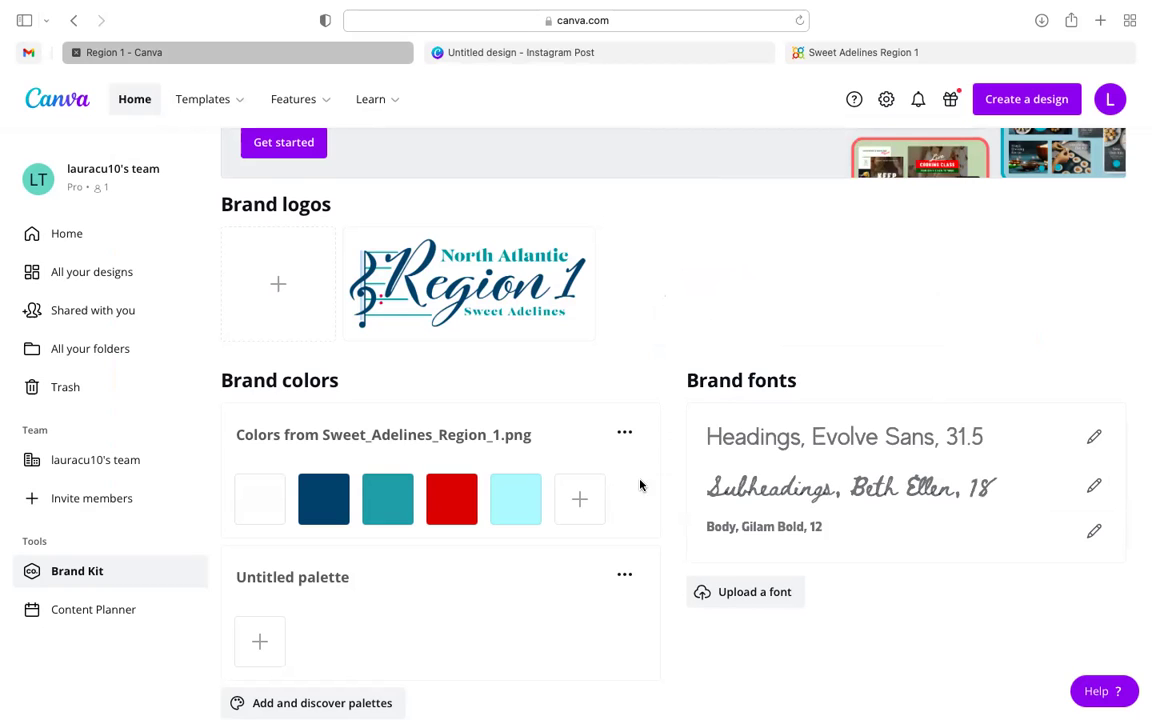
pyautogui.scroll(1, 664, 436)
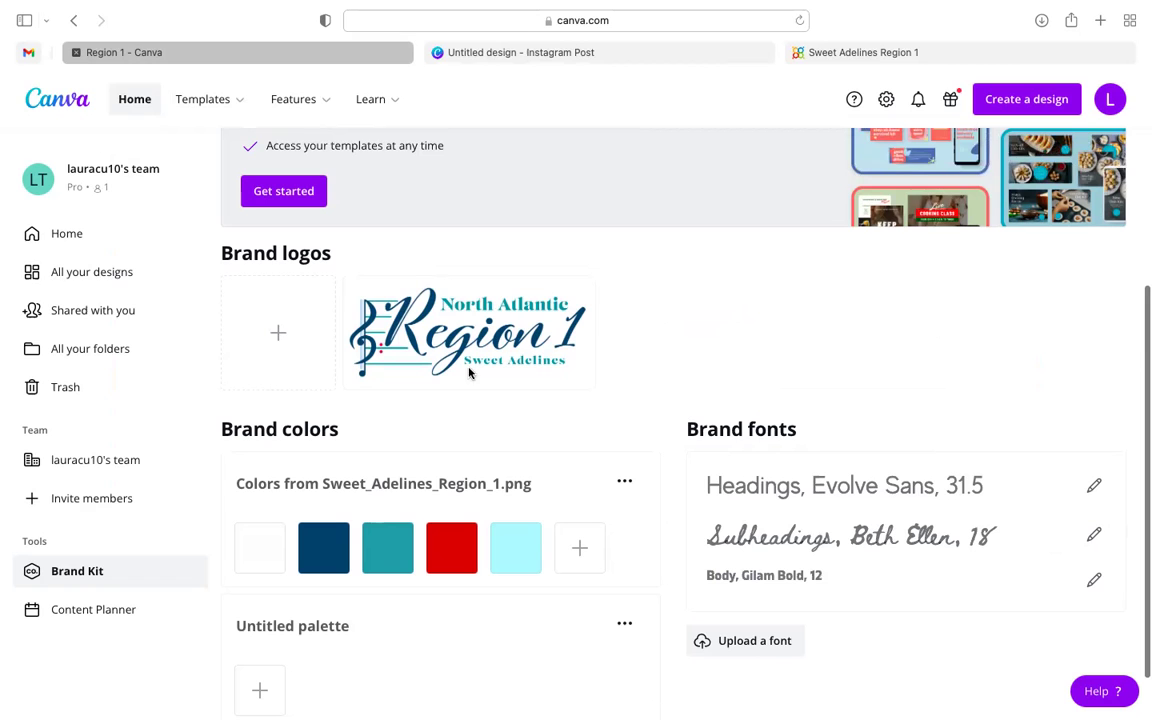
# - Create a second blank Instagram Post design from the Create a design menu
pyautogui.scroll(5, 738, 391)
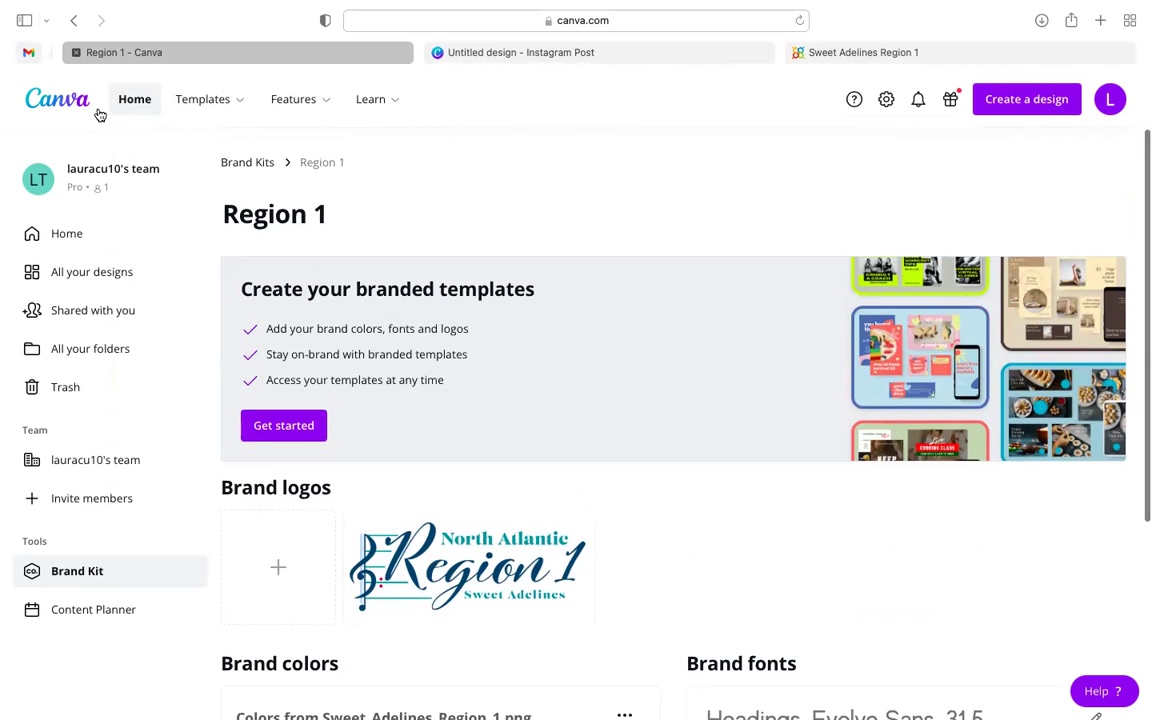
pyautogui.click(1012, 105)
pyautogui.click(859, 240)
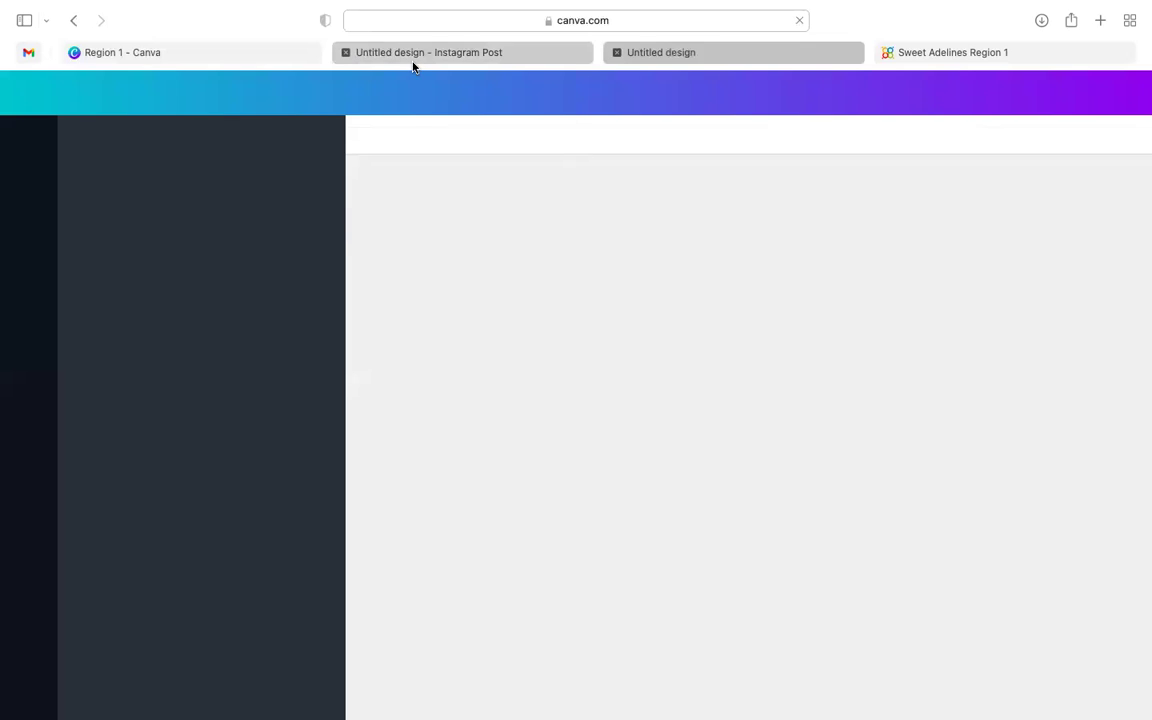
pyautogui.moveTo(413, 67)
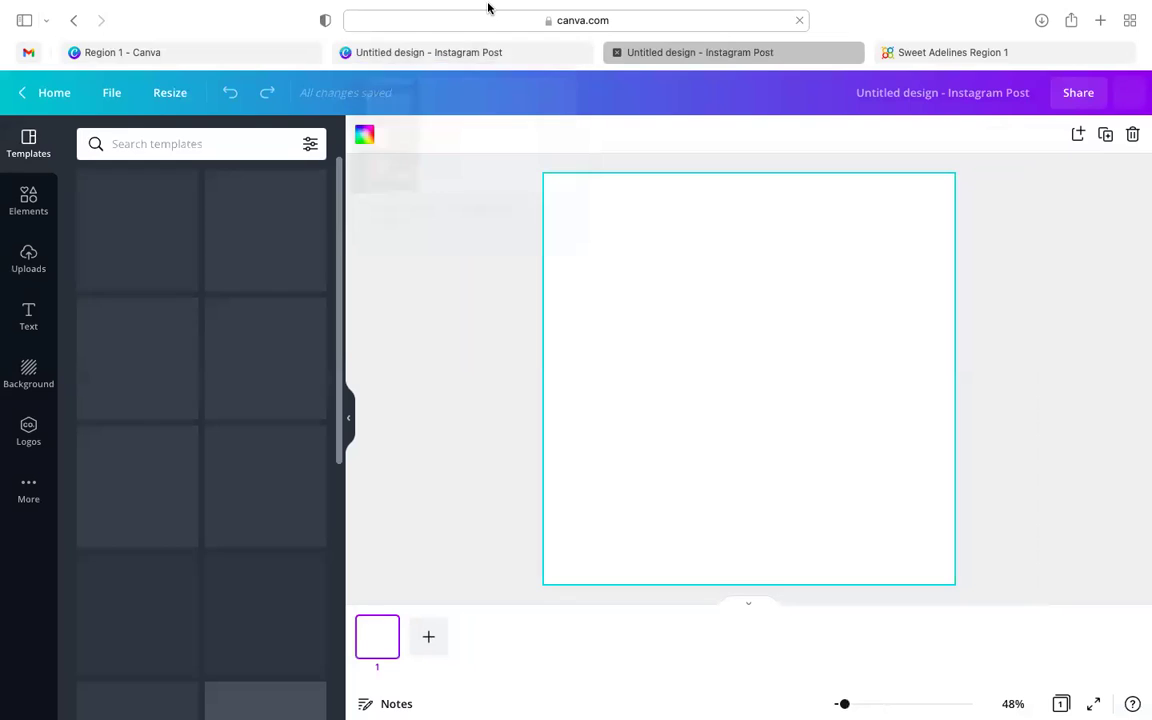
pyautogui.moveTo(488, 6)
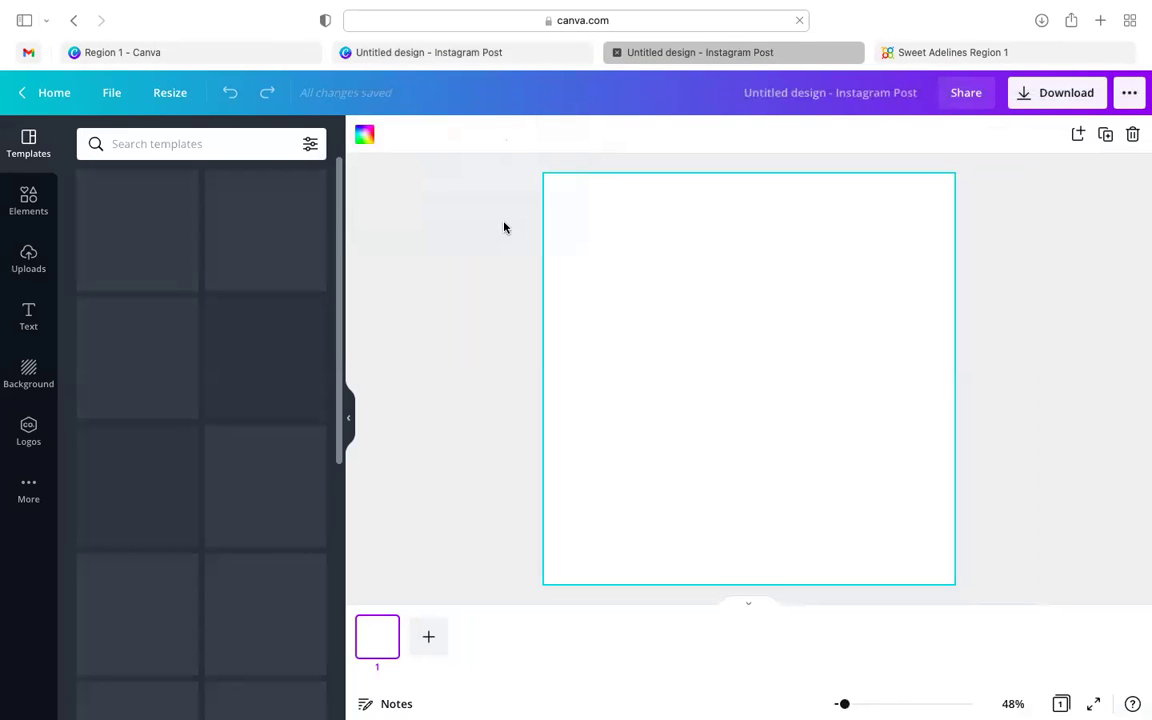
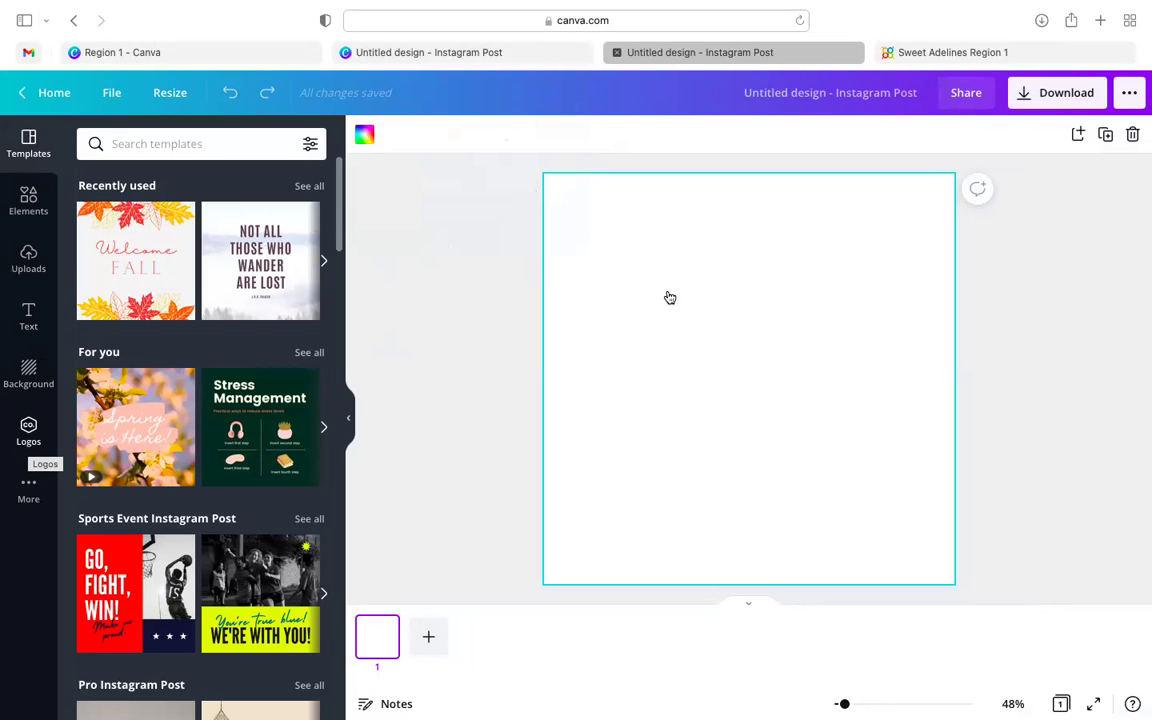
# - Add the North Atlantic Region 1 logo from the Region 1 brand kit to the post
pyautogui.click(30, 428)
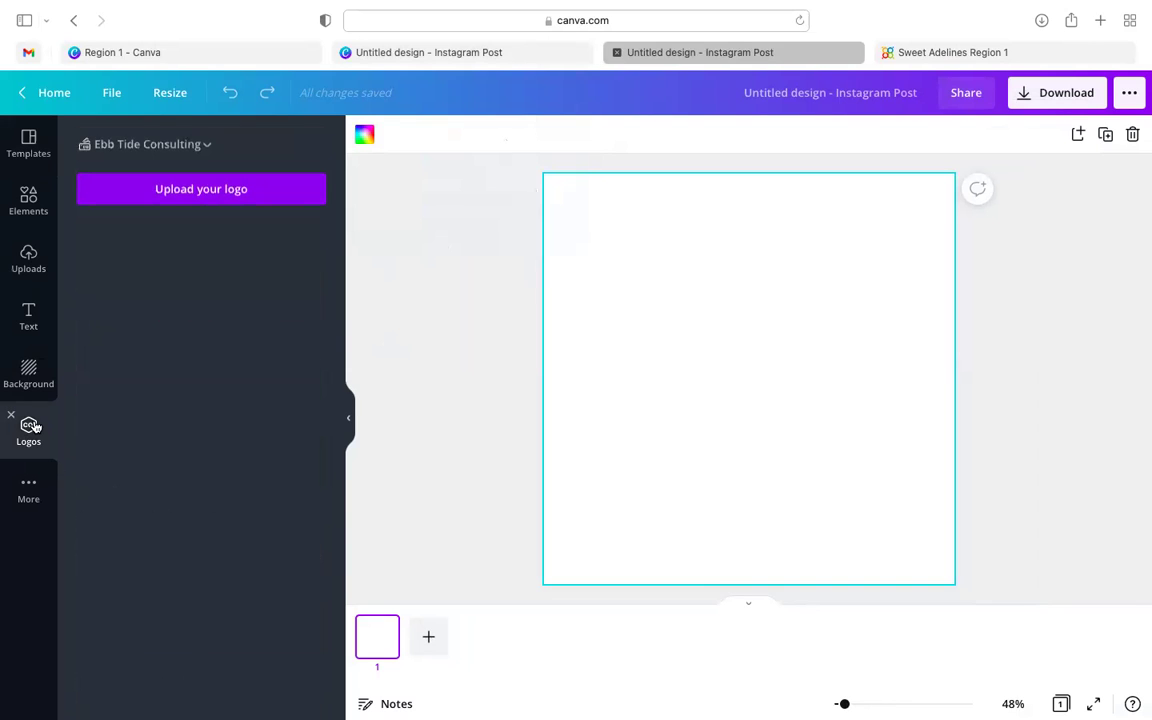
pyautogui.click(198, 143)
pyautogui.click(700, 300)
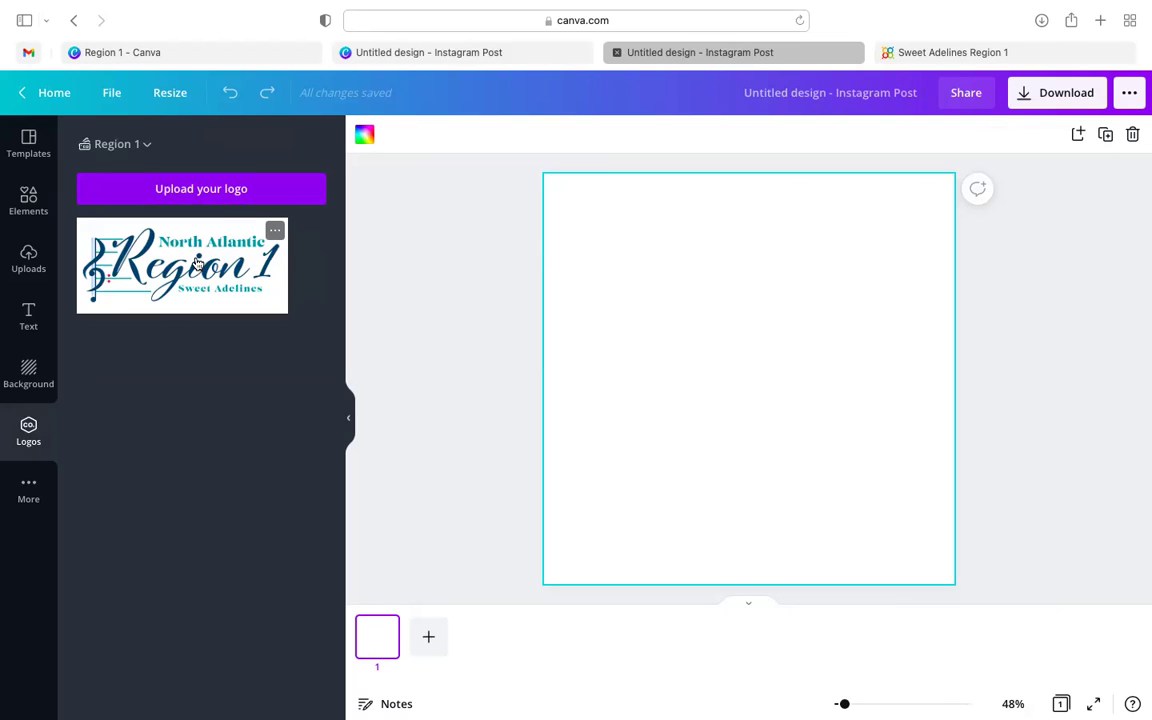
pyautogui.click(199, 262)
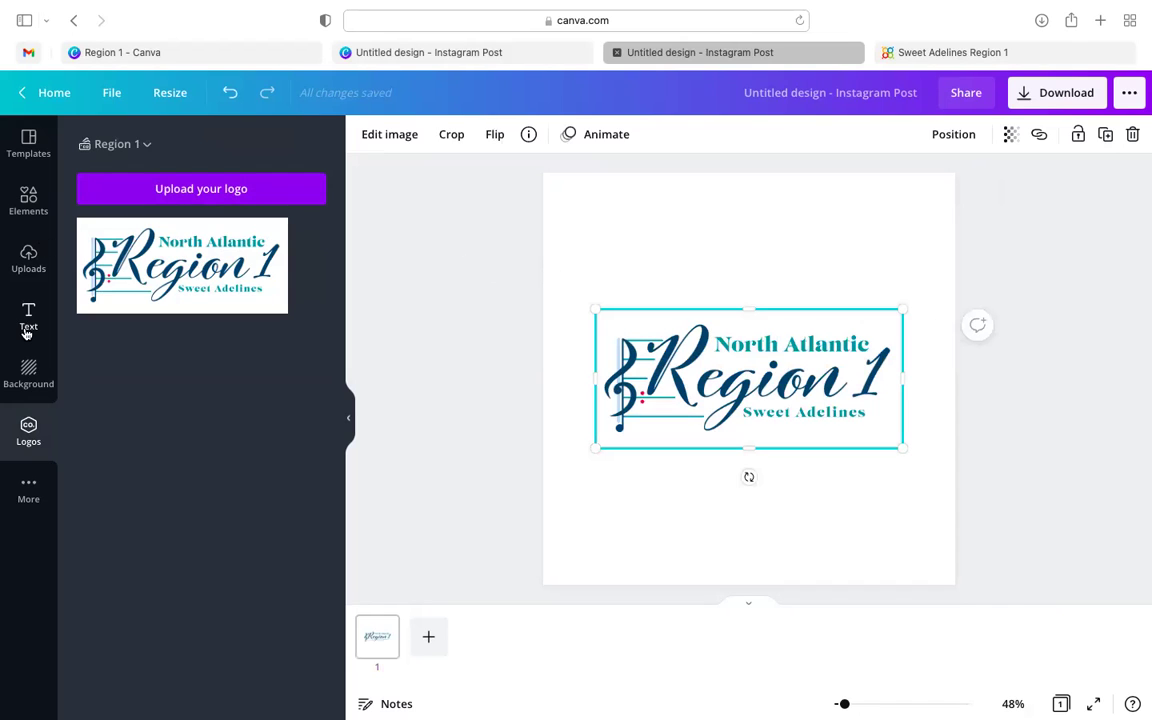
# - Make the post background hot pink and bring up the logo's image-editing options
pyautogui.click(35, 368)
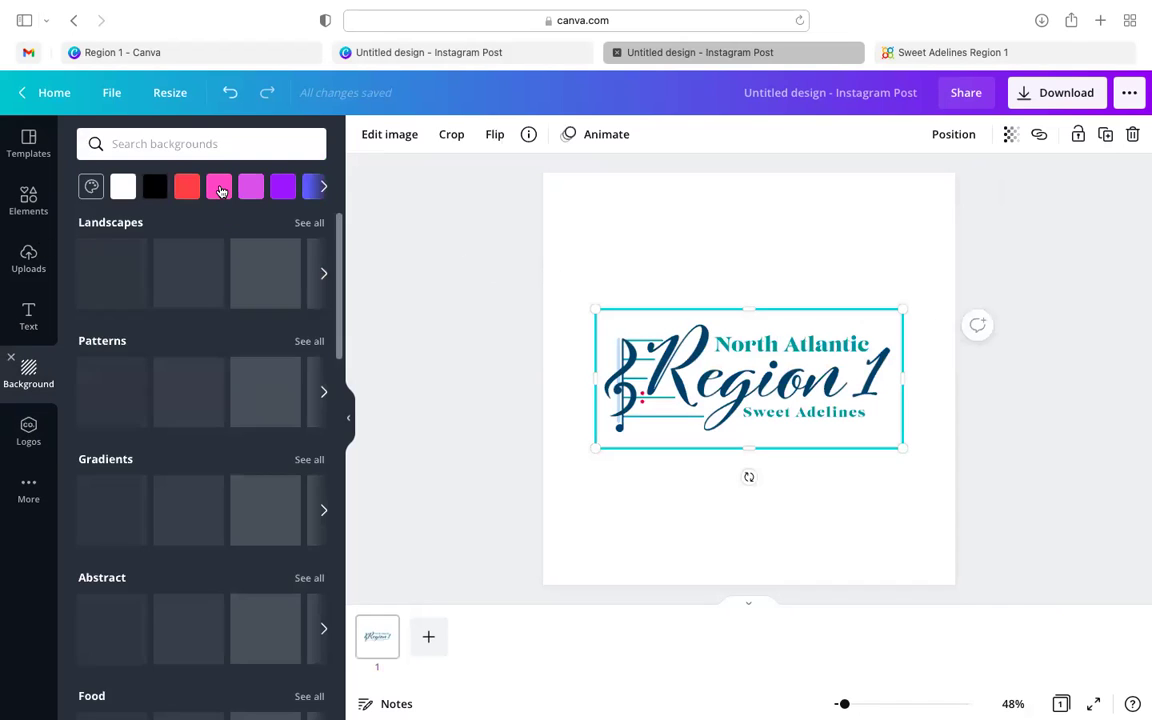
pyautogui.click(220, 191)
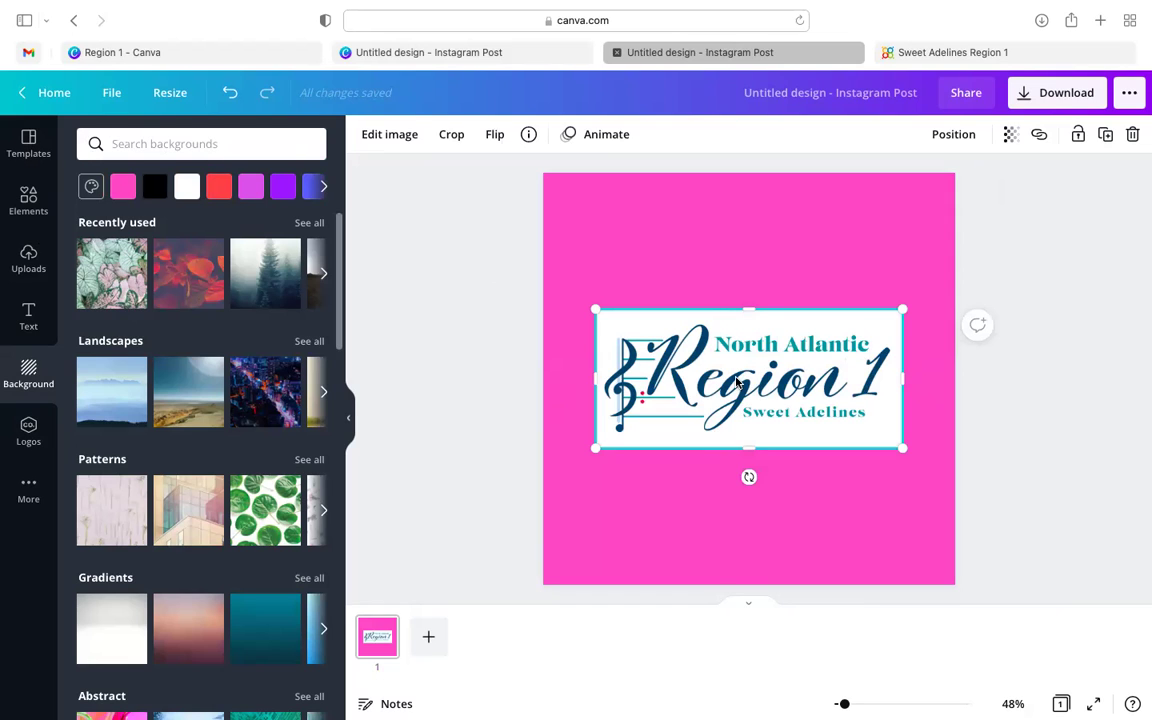
pyautogui.click(391, 139)
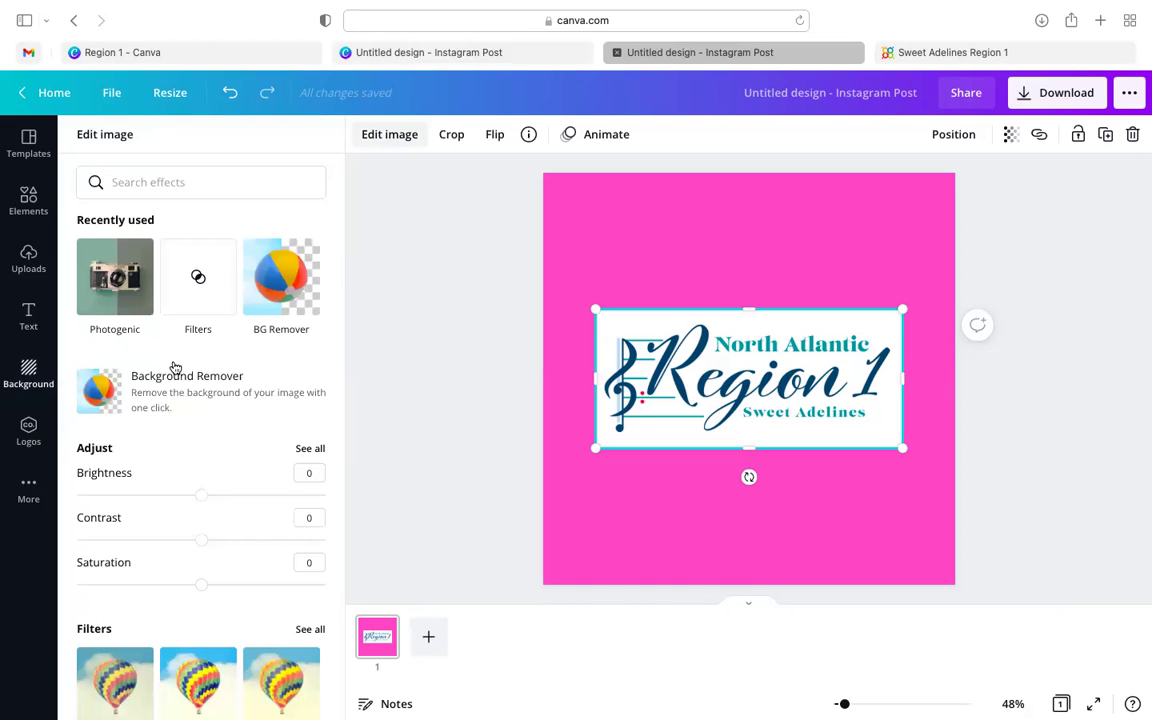
# - Remove the logo's background, shrink it, move it bottom-right, then delete it
pyautogui.click(107, 396)
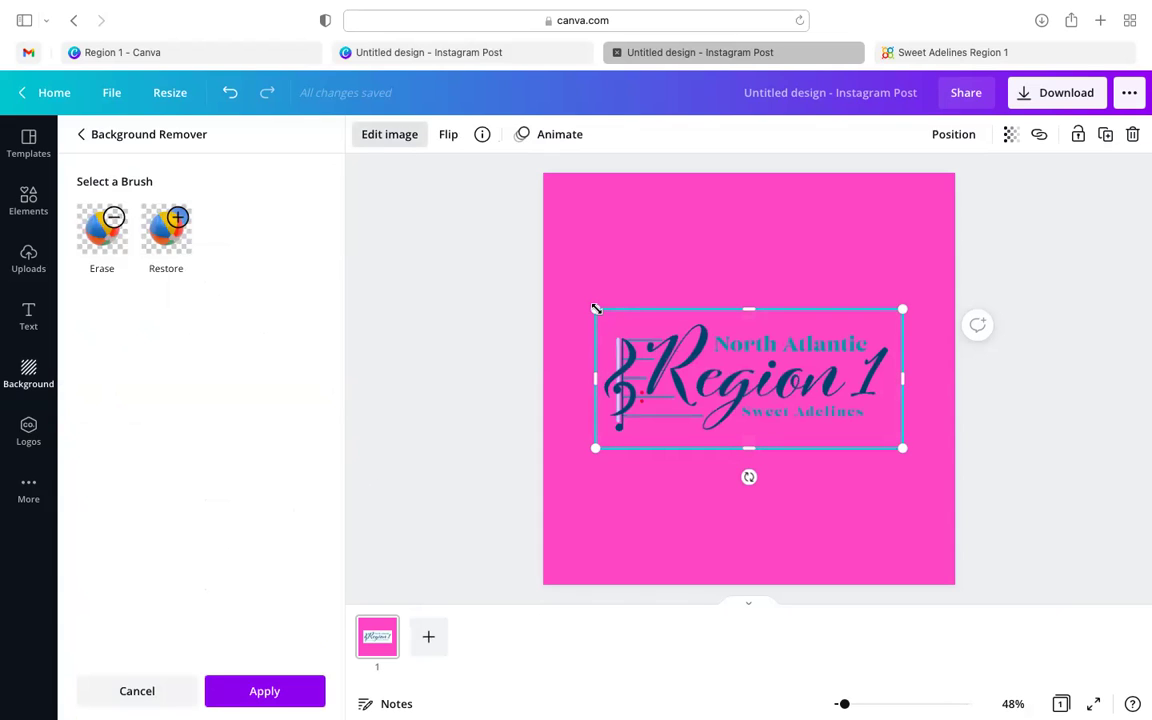
pyautogui.moveTo(596, 309); pyautogui.dragTo(687, 380)
pyautogui.moveTo(799, 410); pyautogui.dragTo(838, 528)
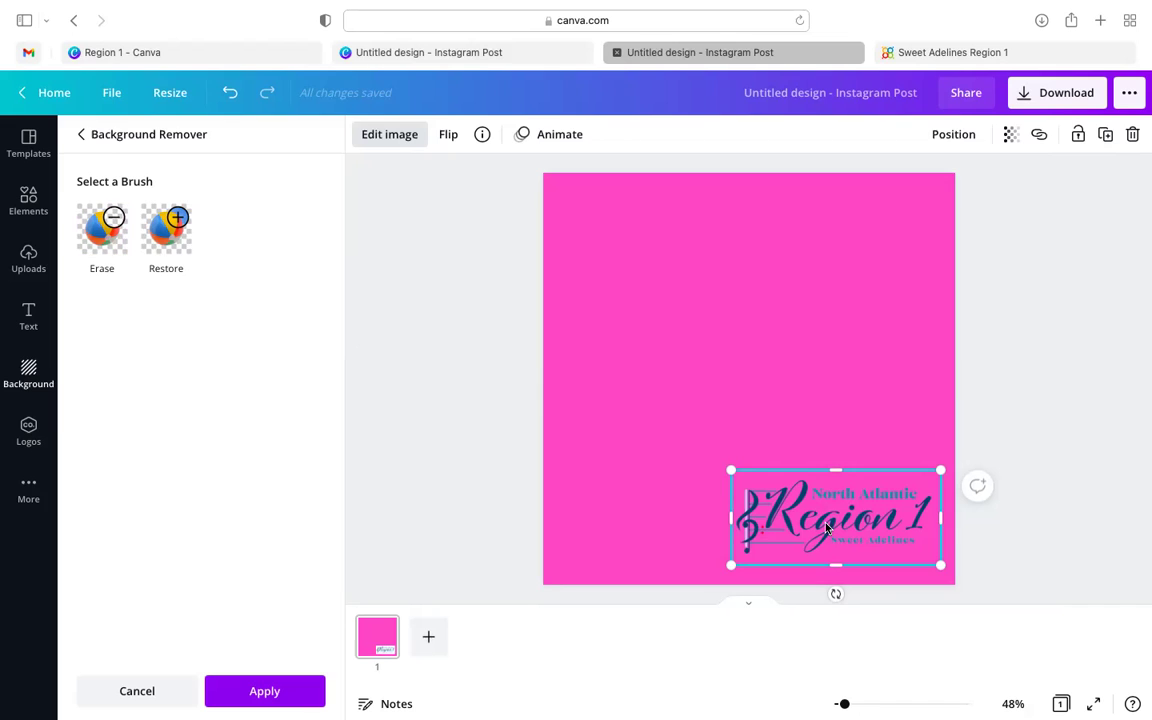
pyautogui.press('Delete')
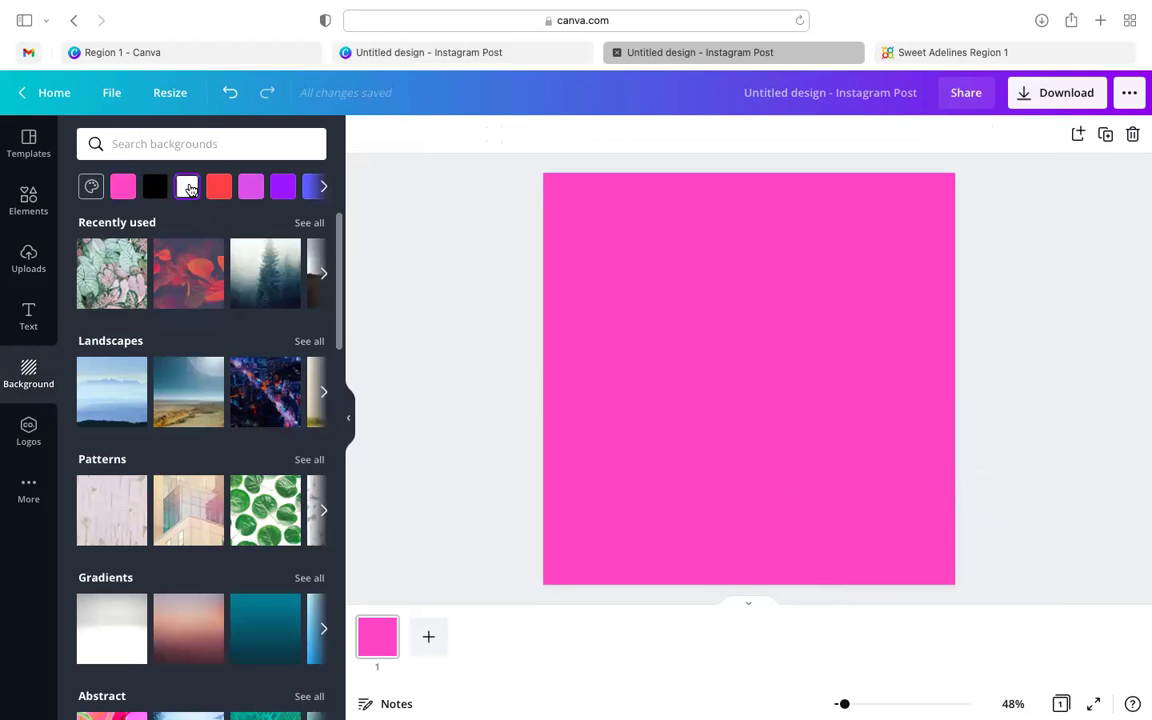
# - Reset the post background to white and browse the templates library
pyautogui.click(177, 187)
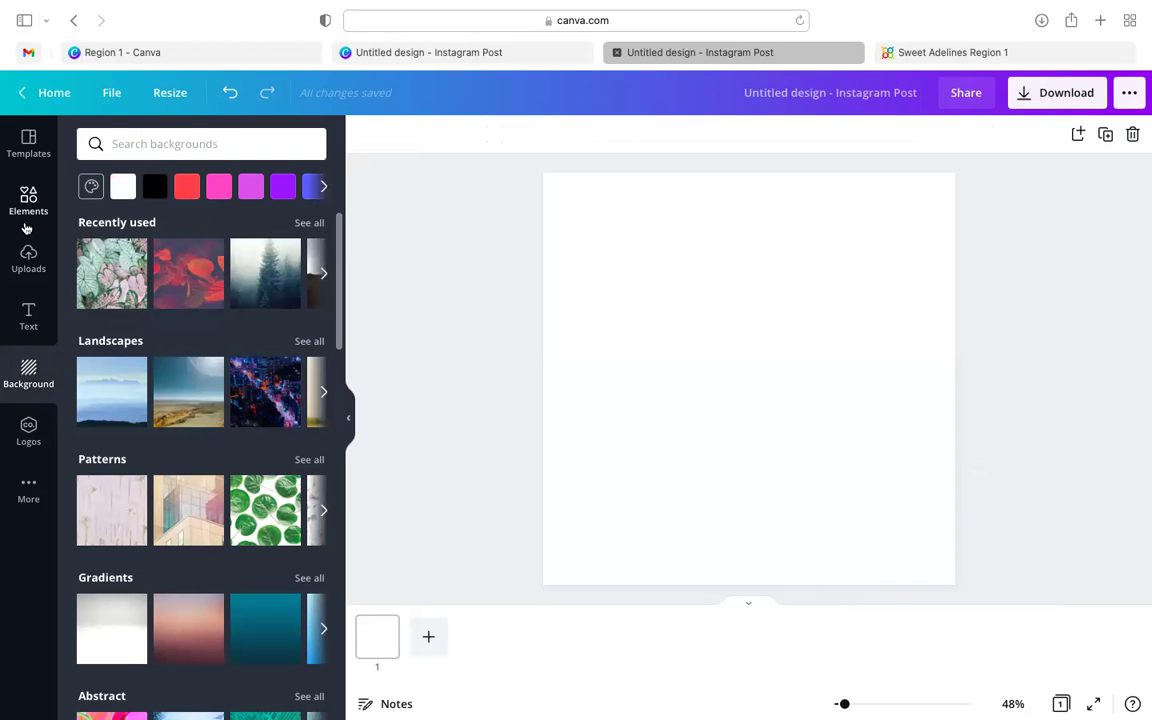
pyautogui.click(29, 145)
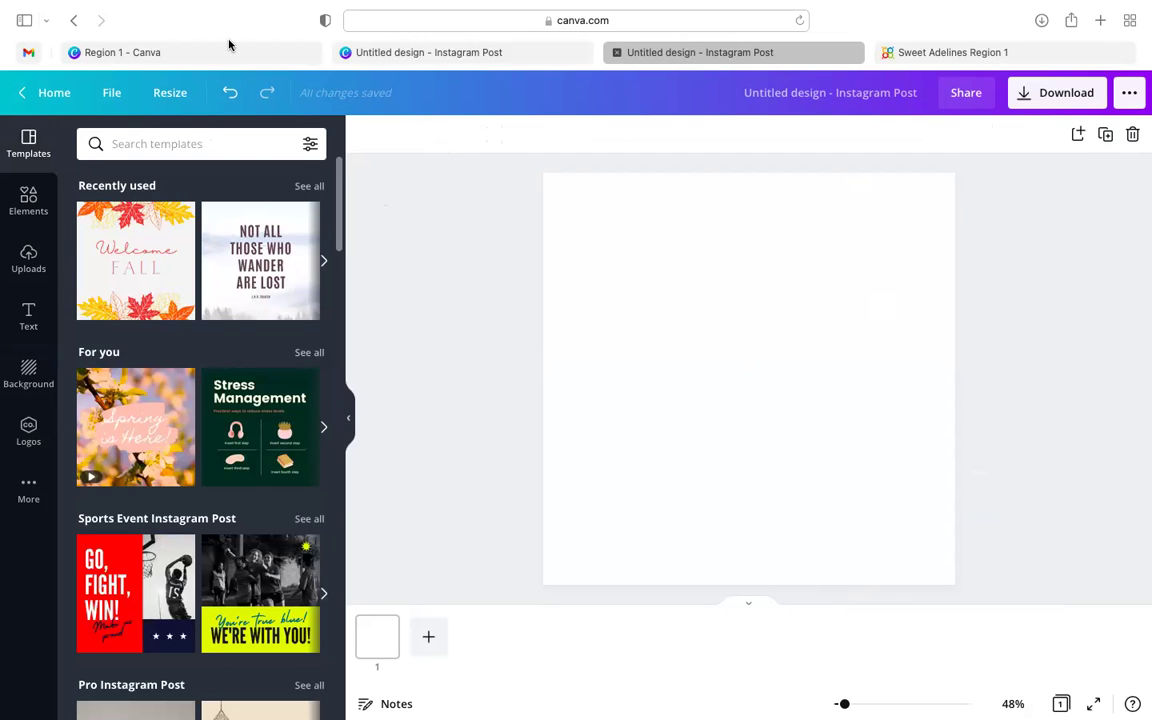
pyautogui.moveTo(210, 62)
pyautogui.scroll(-1, 239, 326)
pyautogui.scroll(1, 200, 275)
pyautogui.scroll(-1, 262, 348)
pyautogui.scroll(1, 262, 348)
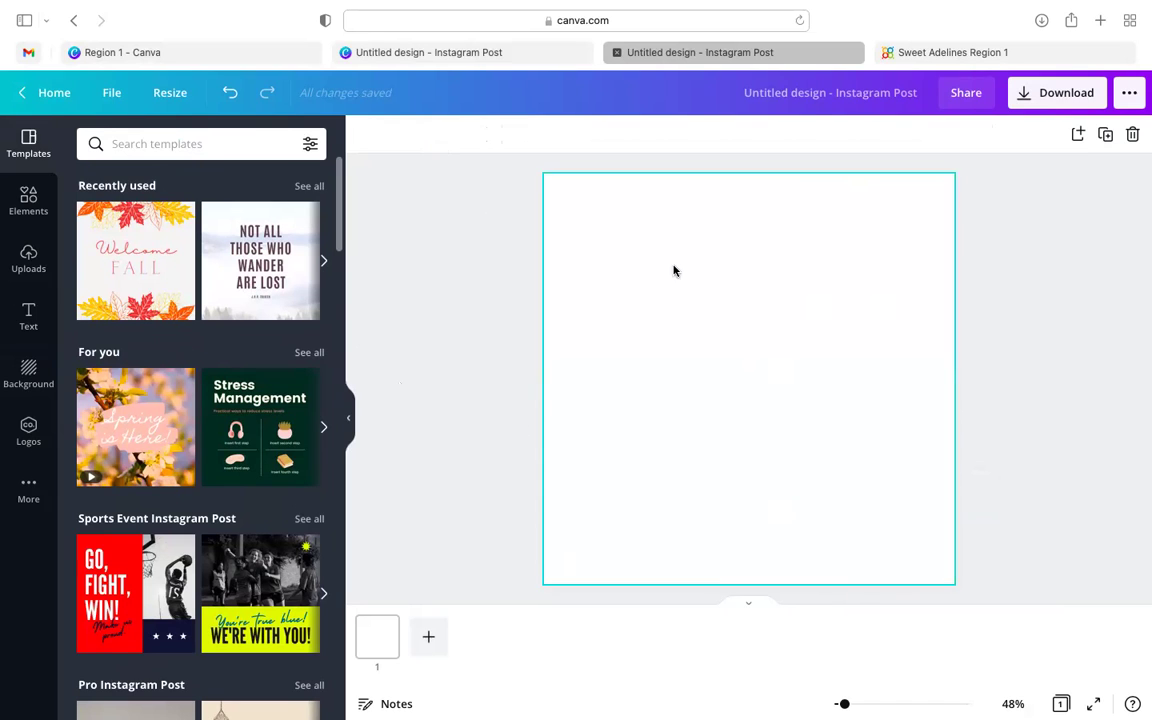
pyautogui.moveTo(3, 8)
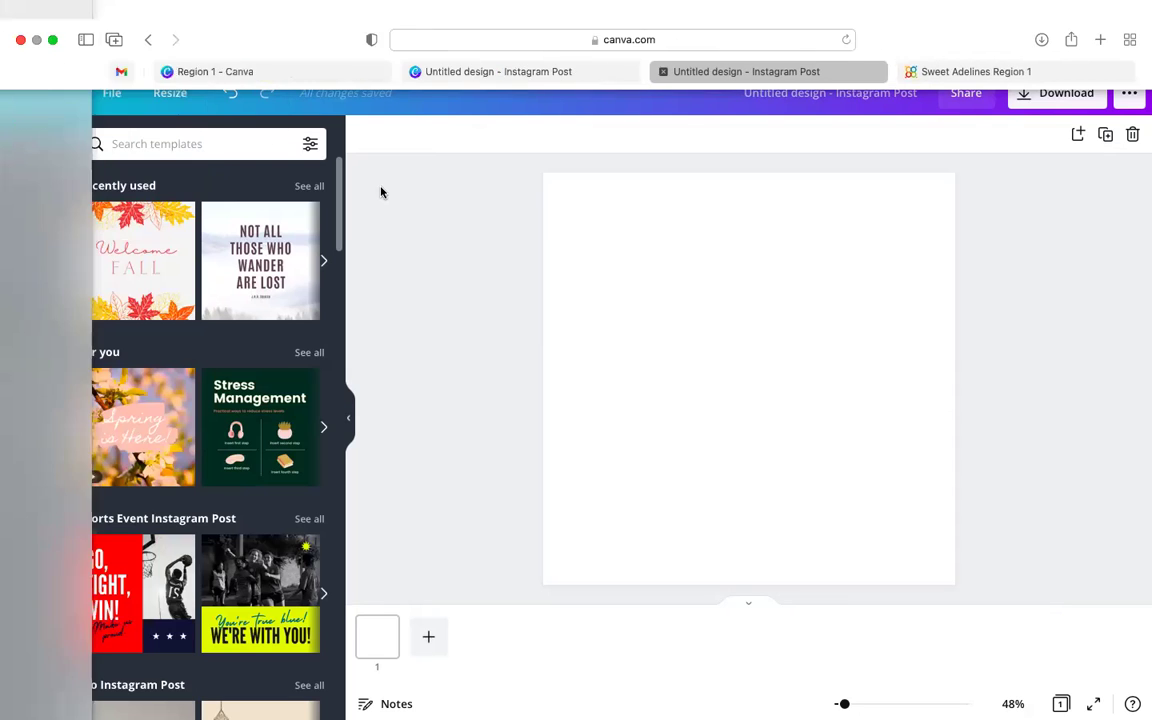
# - Search templates for 'ocean' and apply the Adventure on the Sea template
pyautogui.click(206, 150)
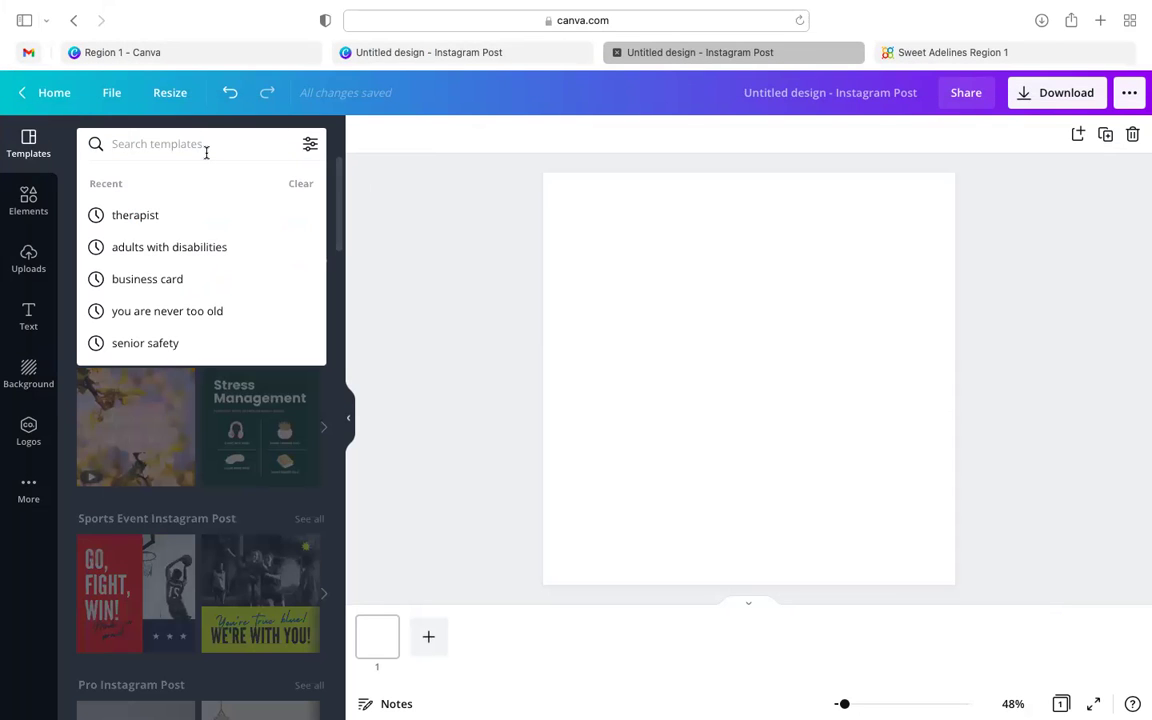
pyautogui.write('ocean')
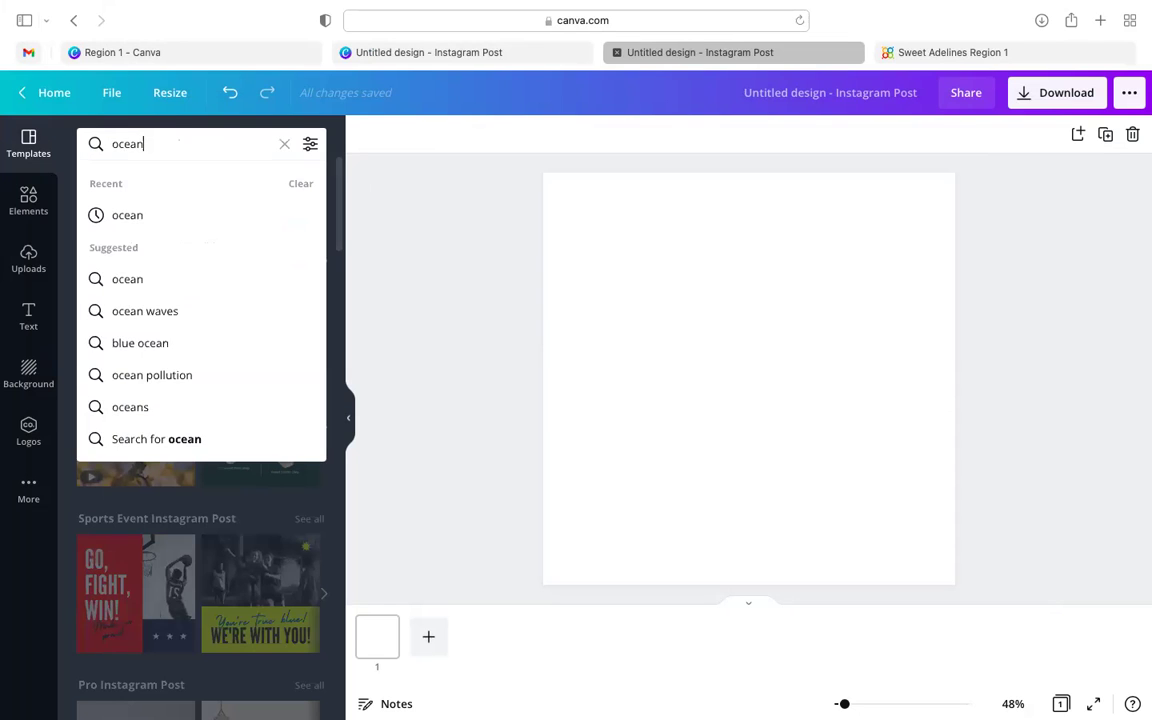
pyautogui.press('Return')
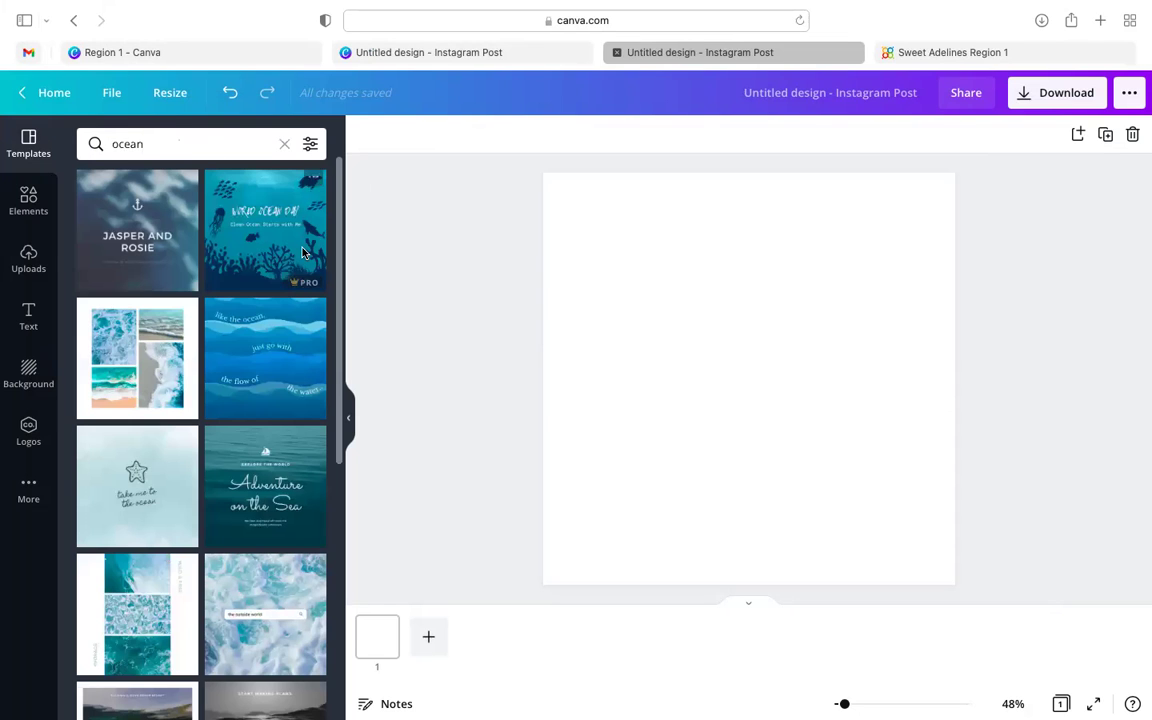
pyautogui.scroll(-2, 272, 410)
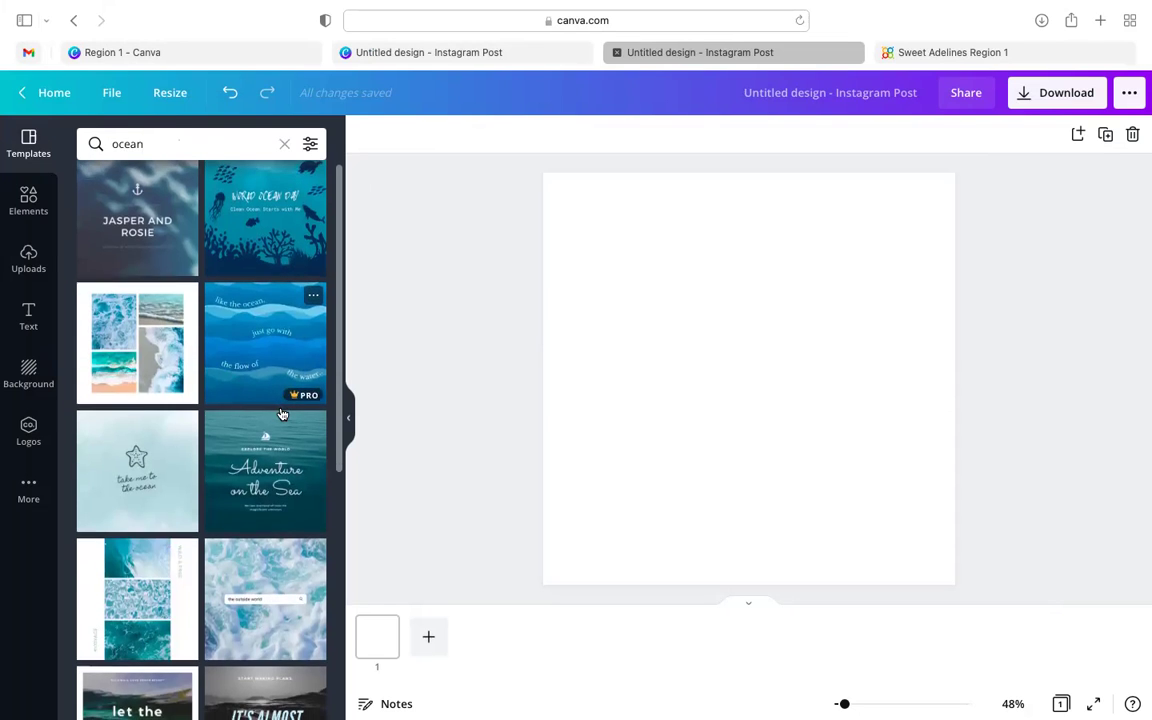
pyautogui.scroll(-5, 280, 410)
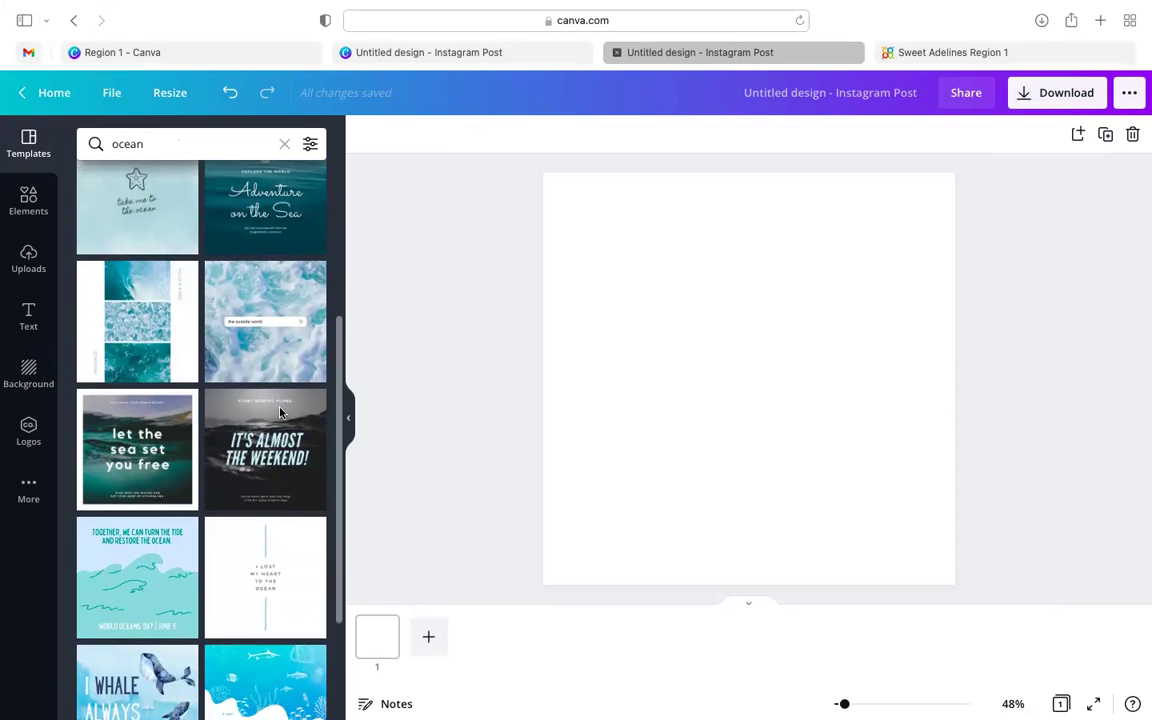
pyautogui.scroll(5, 270, 360)
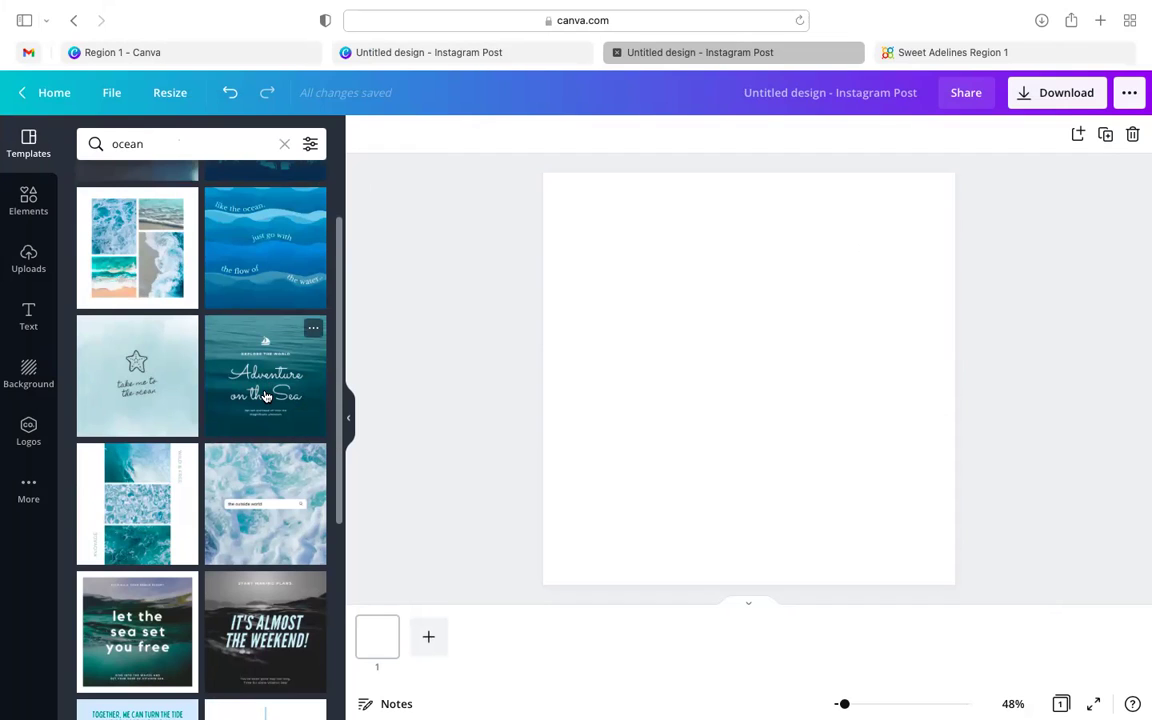
pyautogui.click(266, 396)
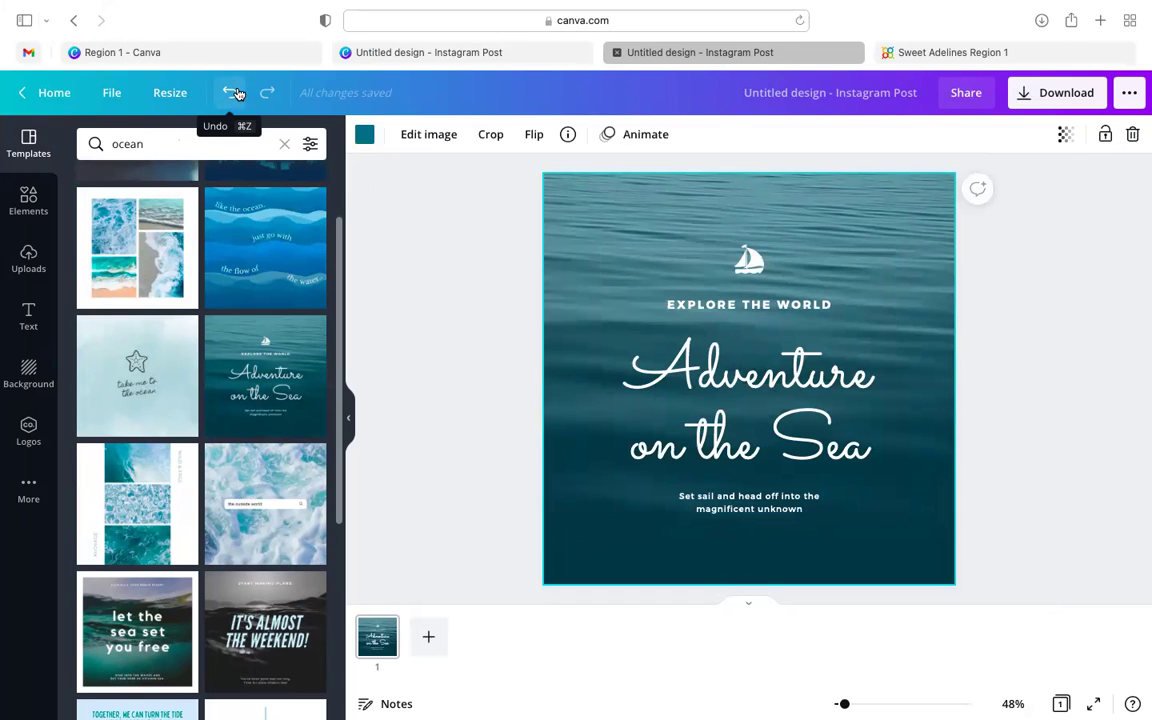
# - Delete the template's text block, ocean photo and teal background colour
pyautogui.click(237, 93)
pyautogui.click(268, 95)
pyautogui.click(714, 276)
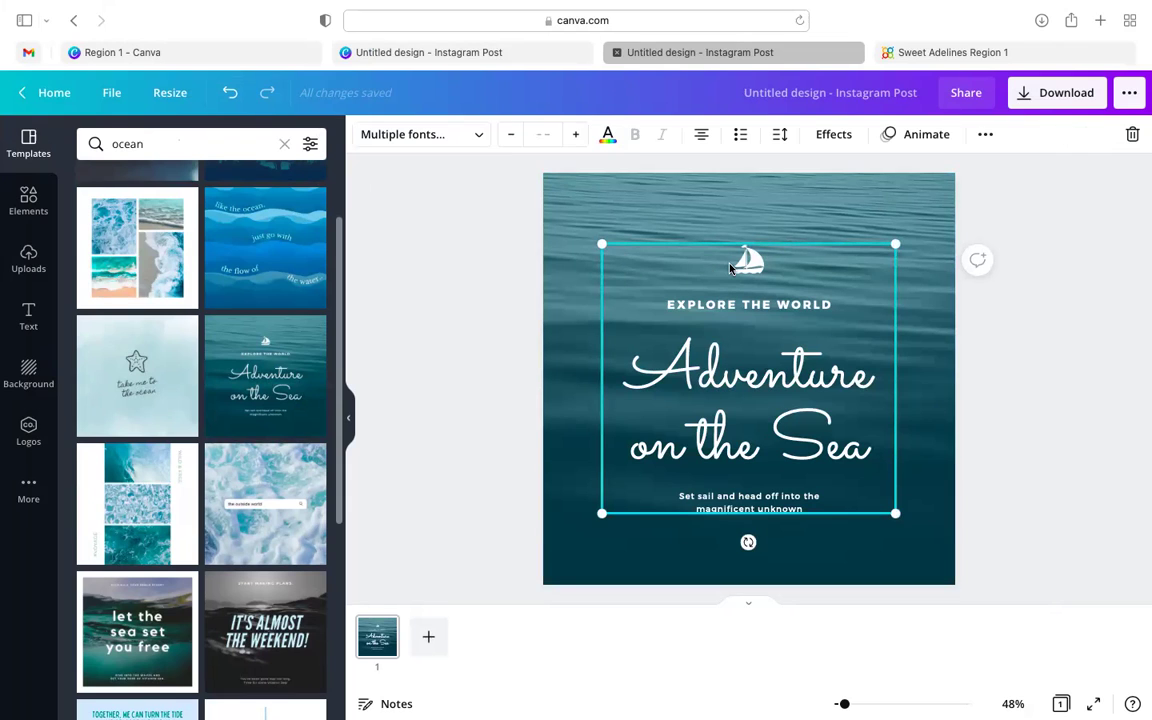
pyautogui.press('Delete')
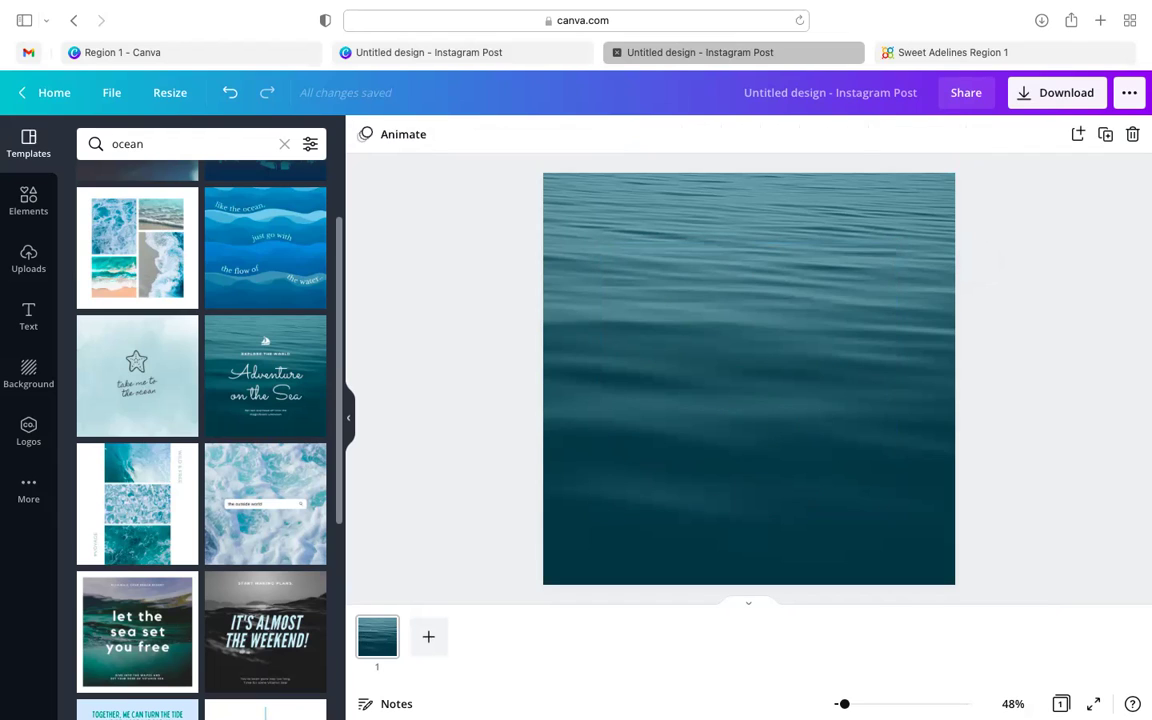
pyautogui.click(856, 410)
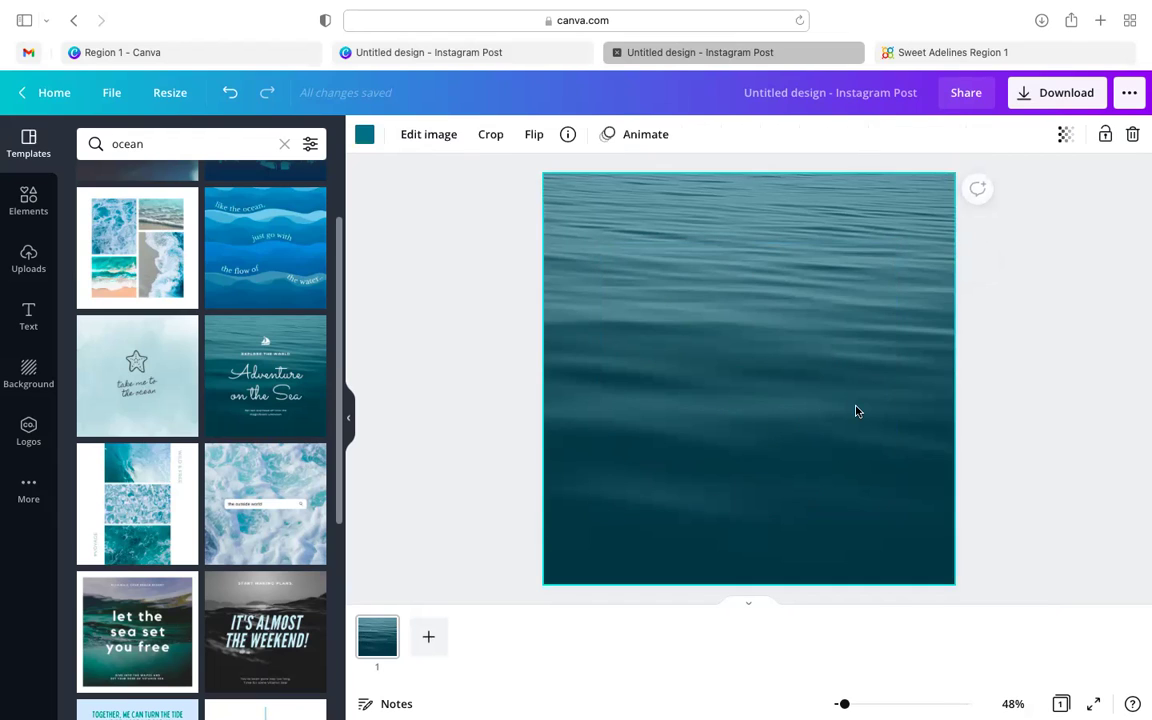
pyautogui.press('Delete')
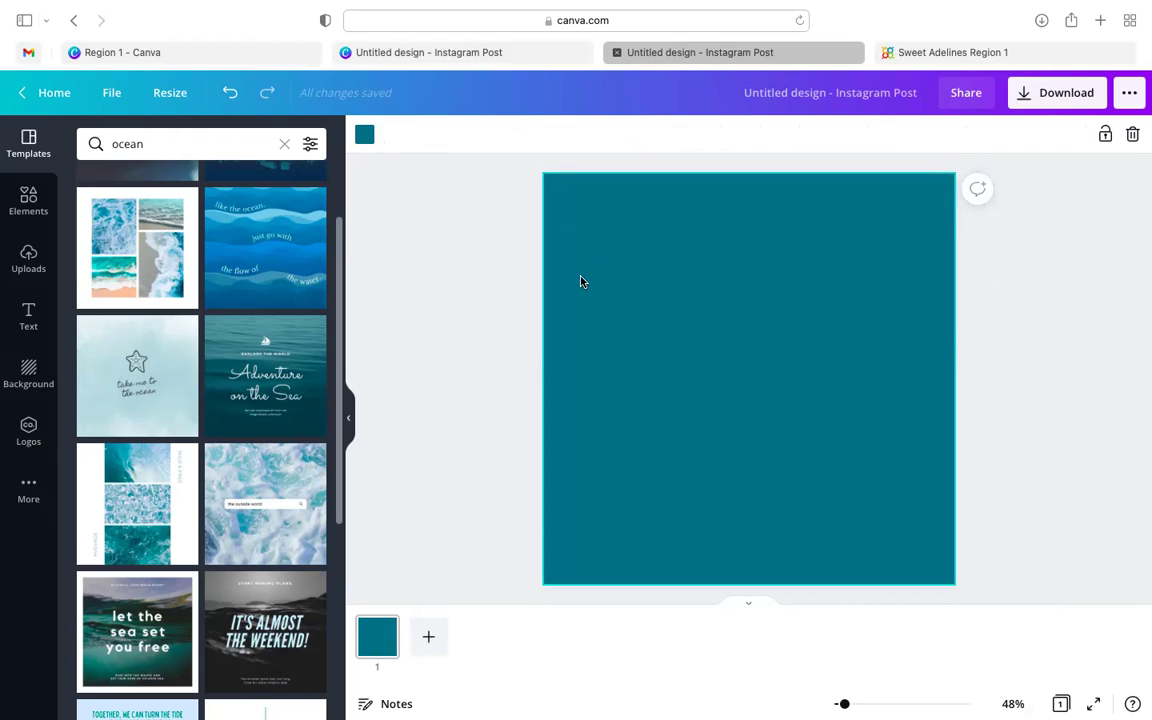
pyautogui.press('Delete')
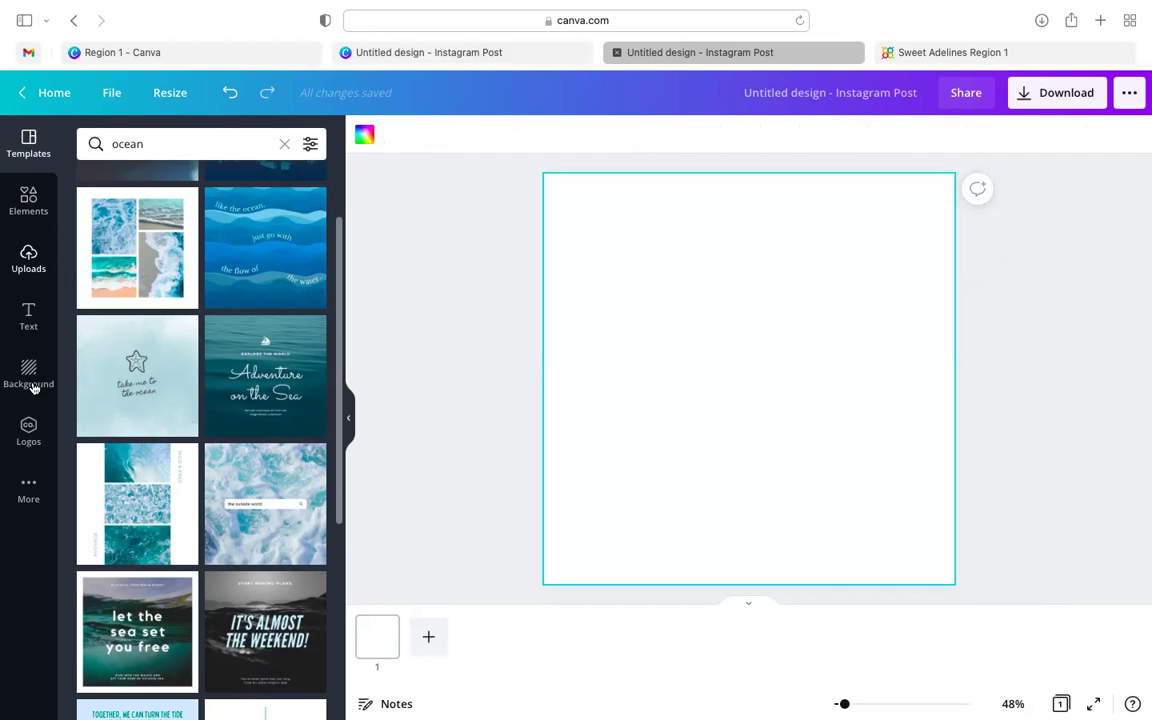
# - Search Elements for 'music' and look through the results
pyautogui.click(30, 208)
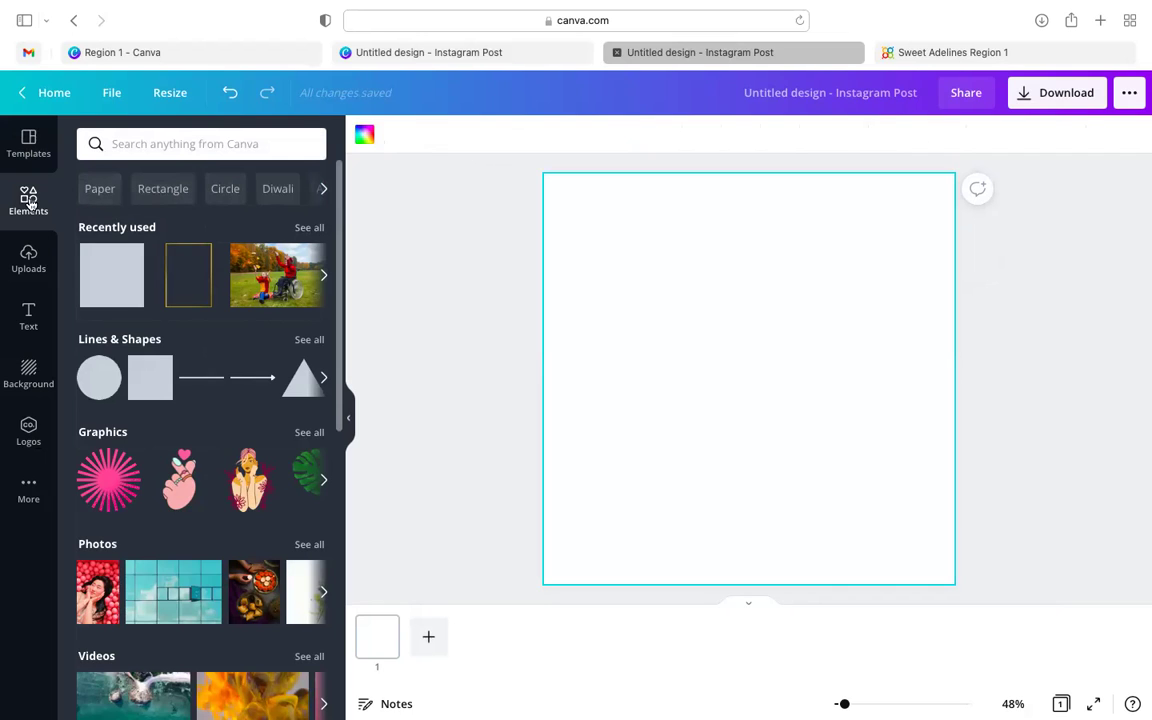
pyautogui.click(200, 148)
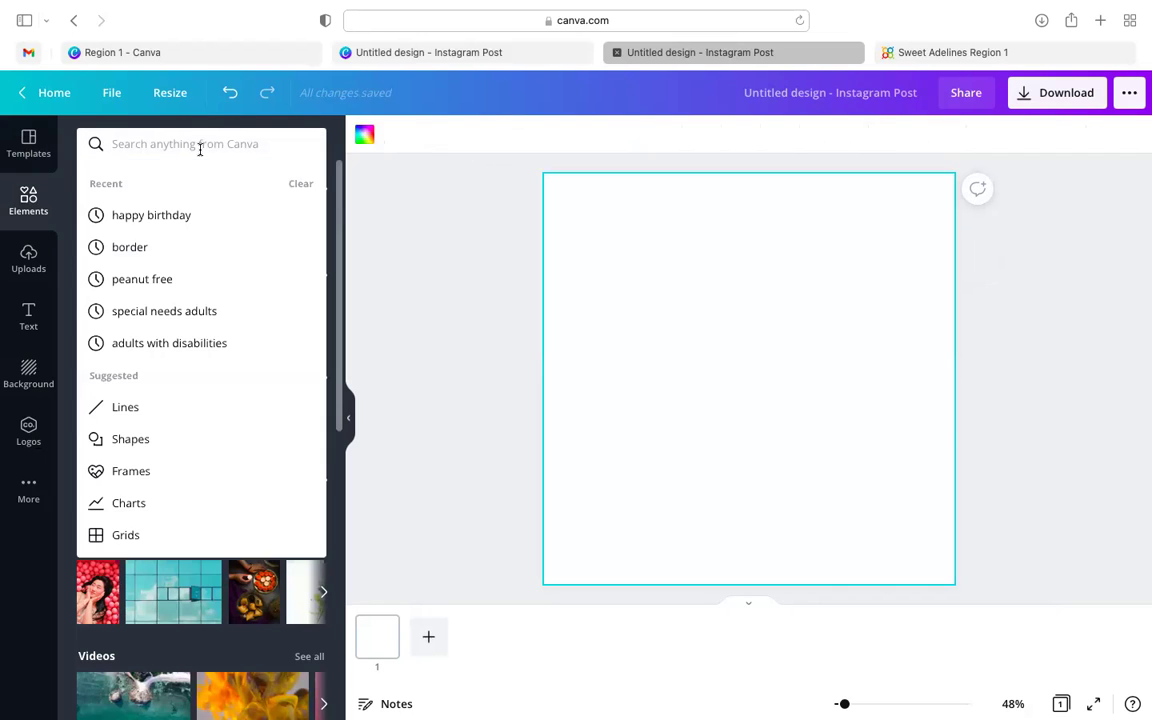
pyautogui.write('music')
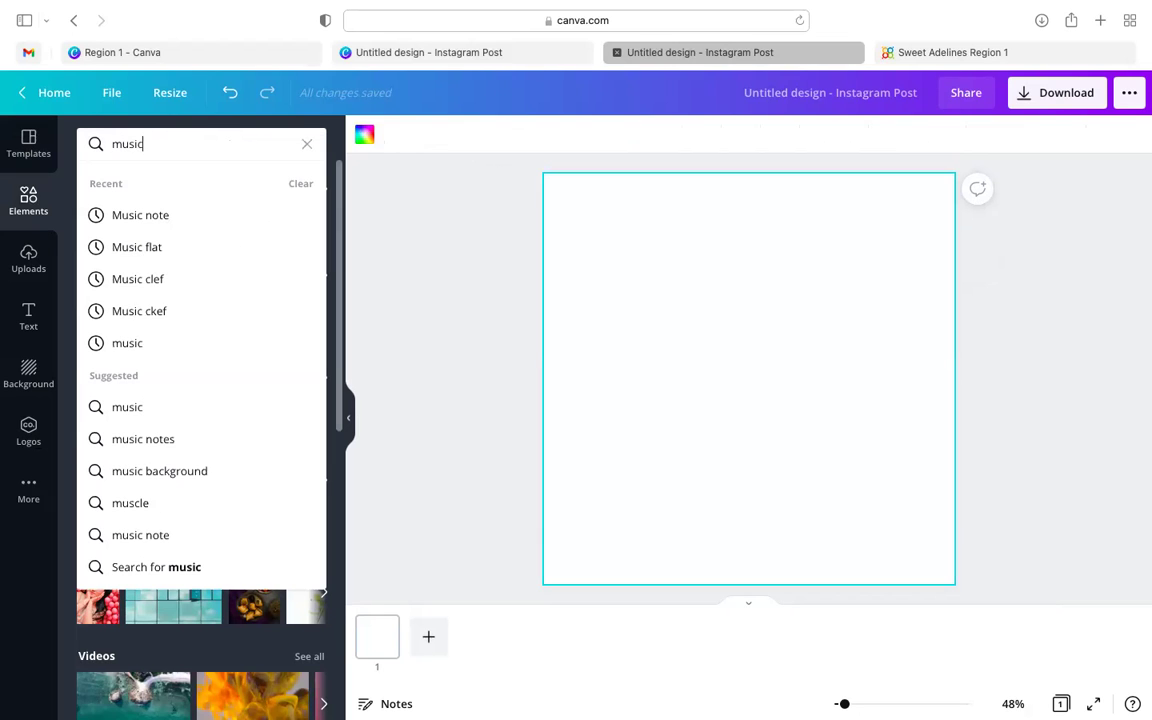
pyautogui.press('Return')
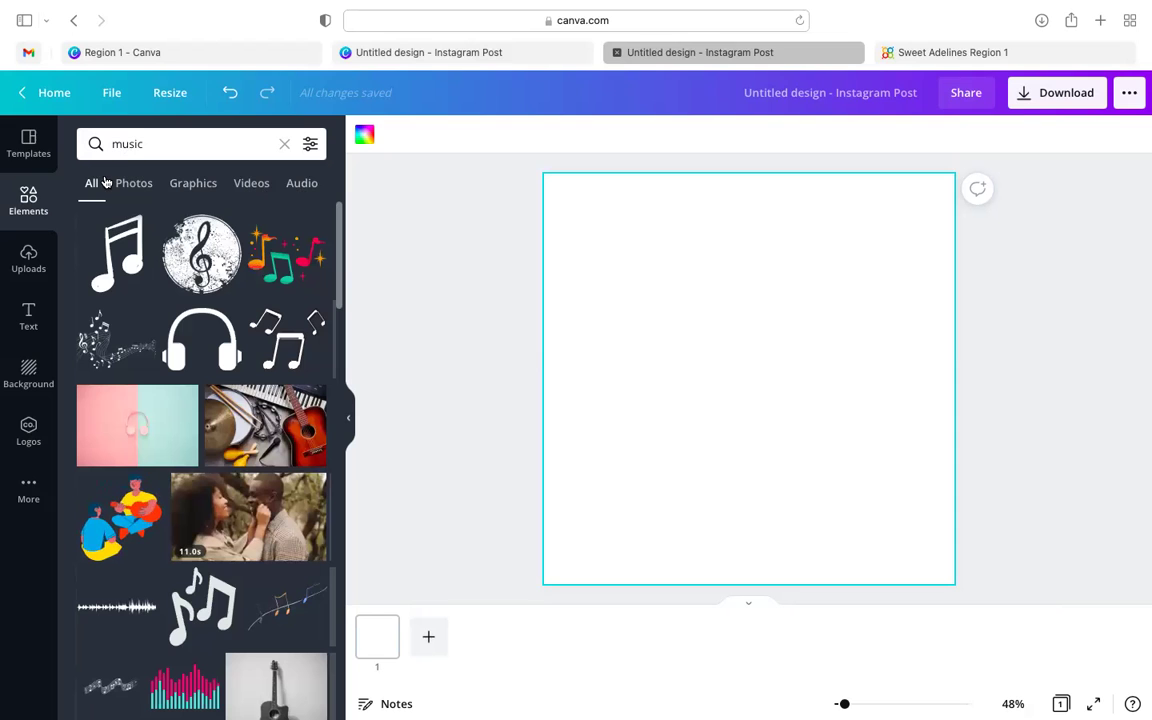
pyautogui.scroll(-4, 143, 405)
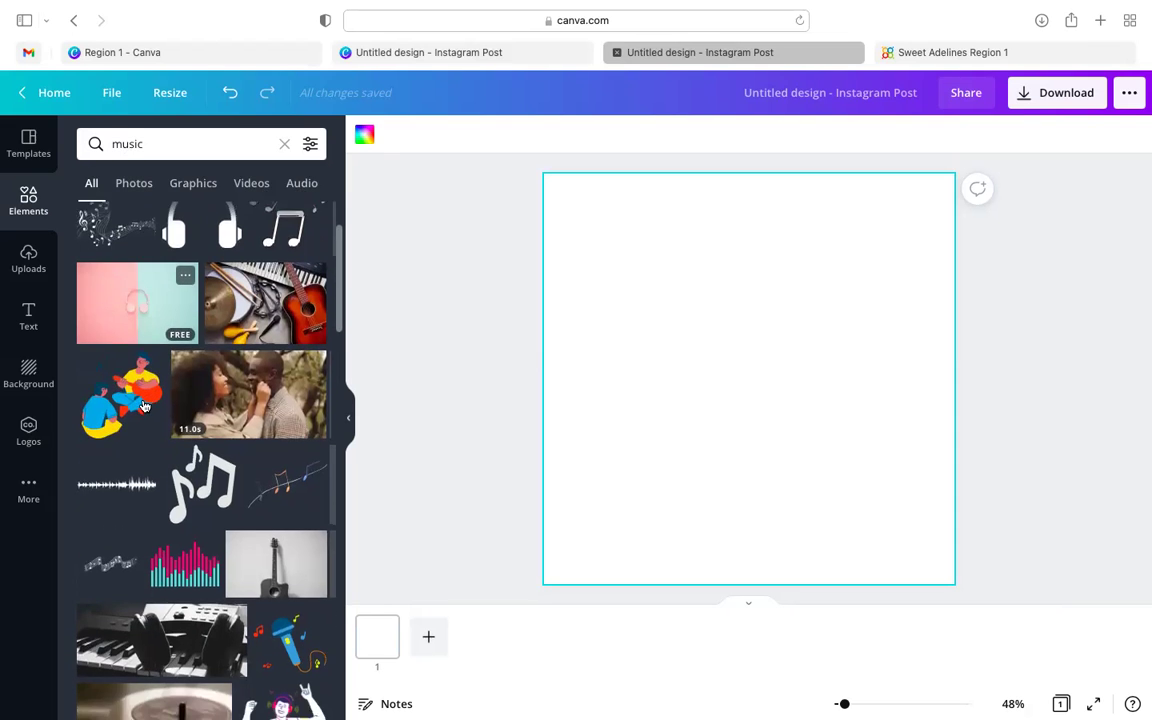
pyautogui.scroll(4, 143, 405)
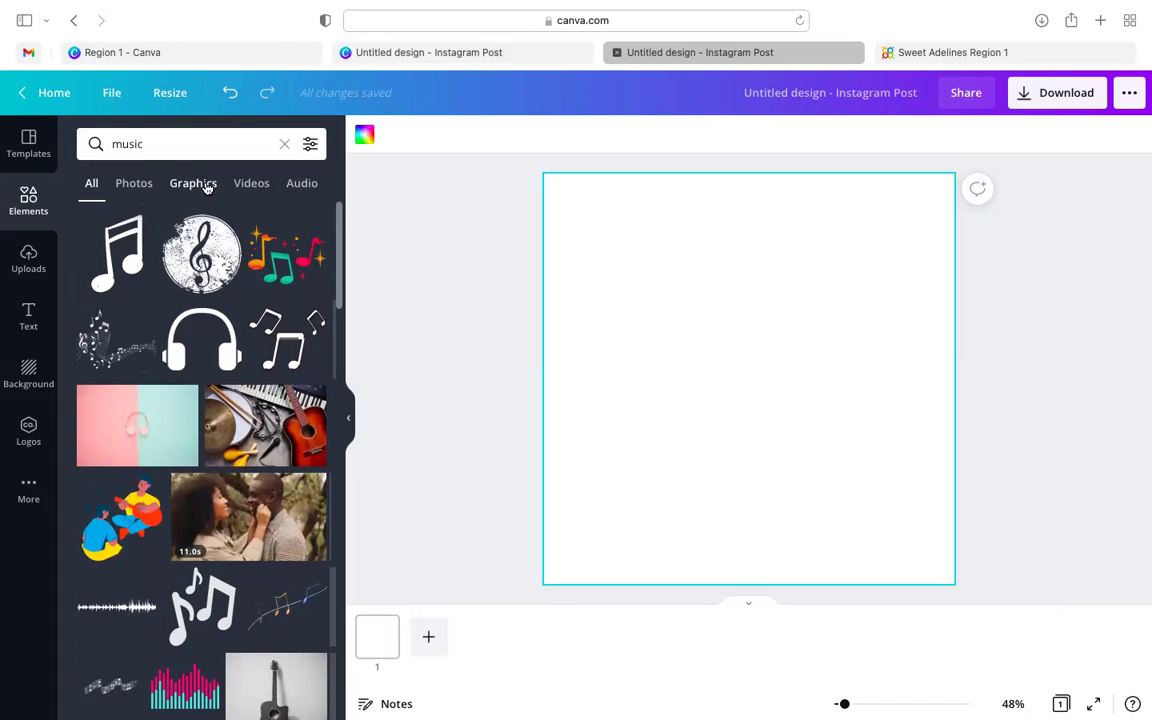
# - Filter music results to Graphics, try the scattered music-notes graphic, then delete it
pyautogui.click(206, 186)
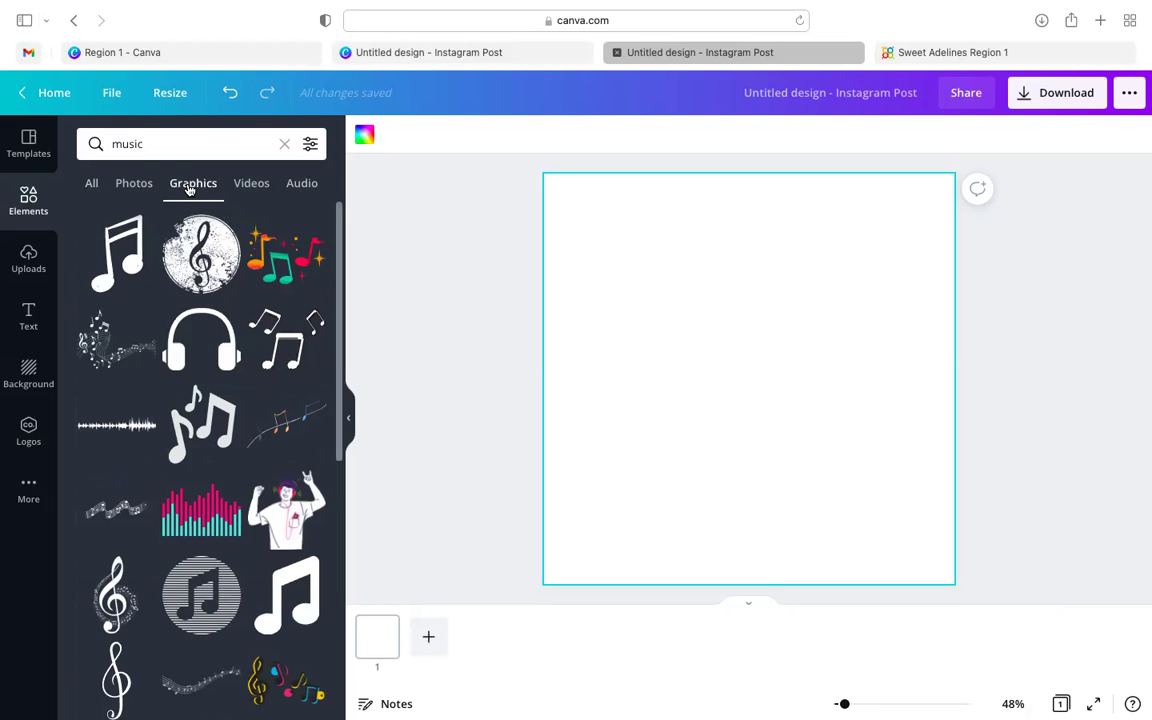
pyautogui.scroll(-5, 185, 320)
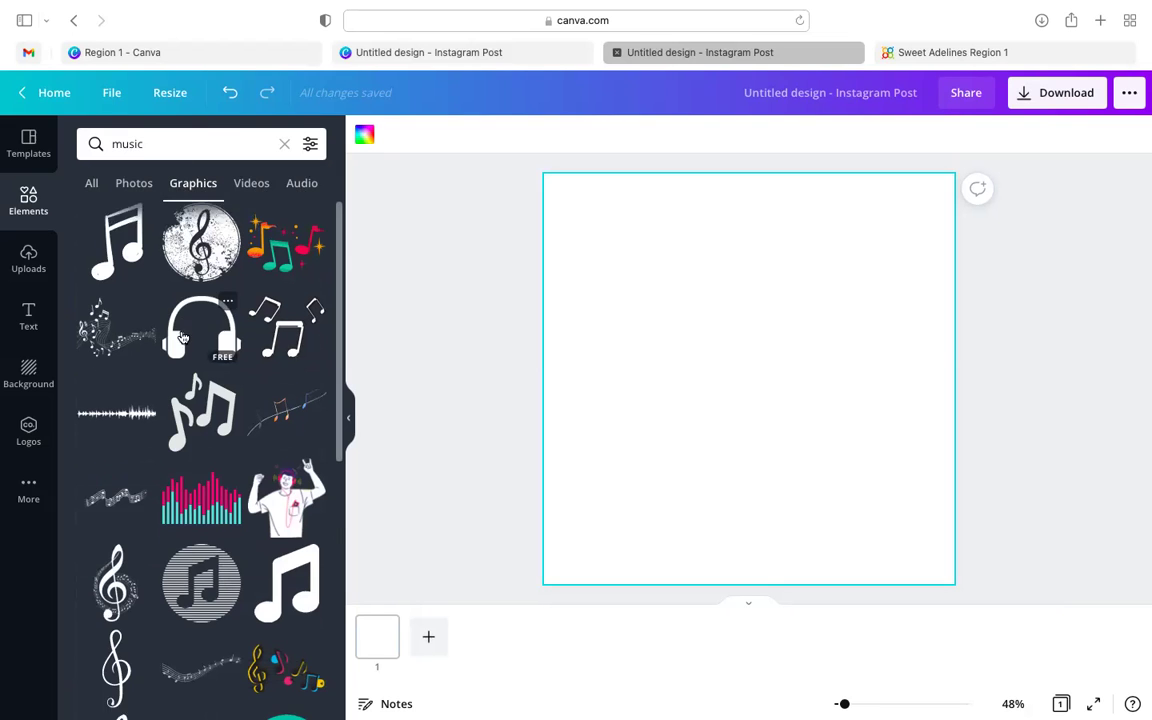
pyautogui.scroll(-5, 183, 338)
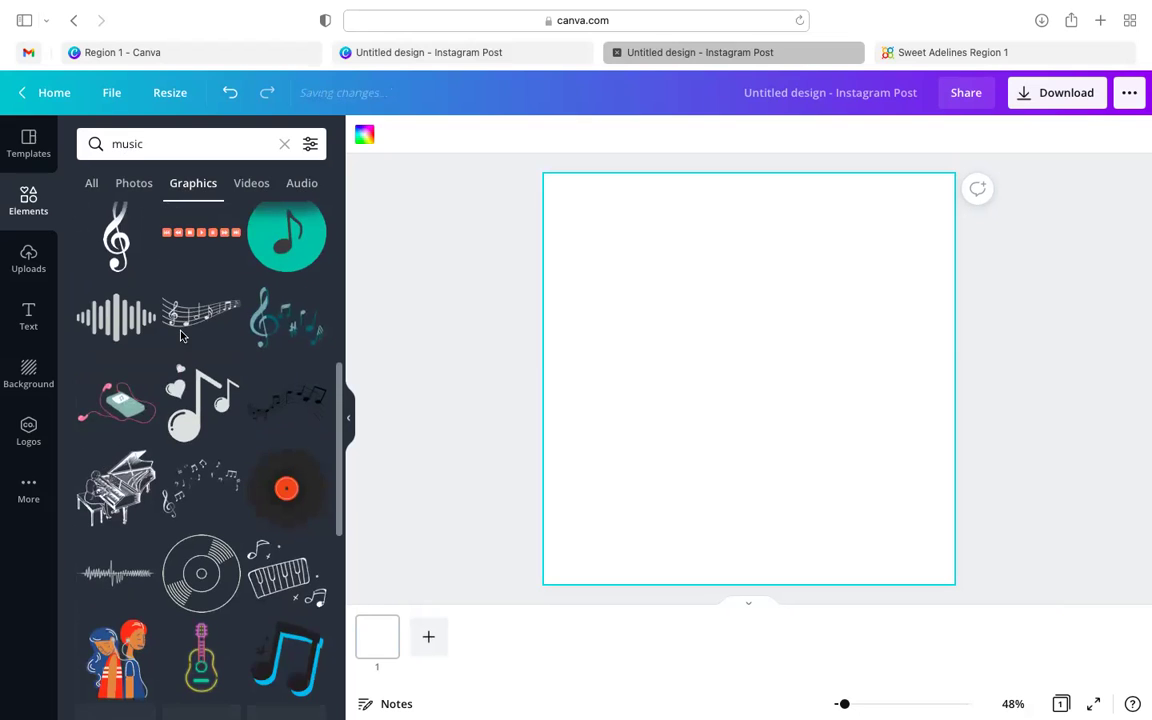
pyautogui.scroll(-5, 183, 338)
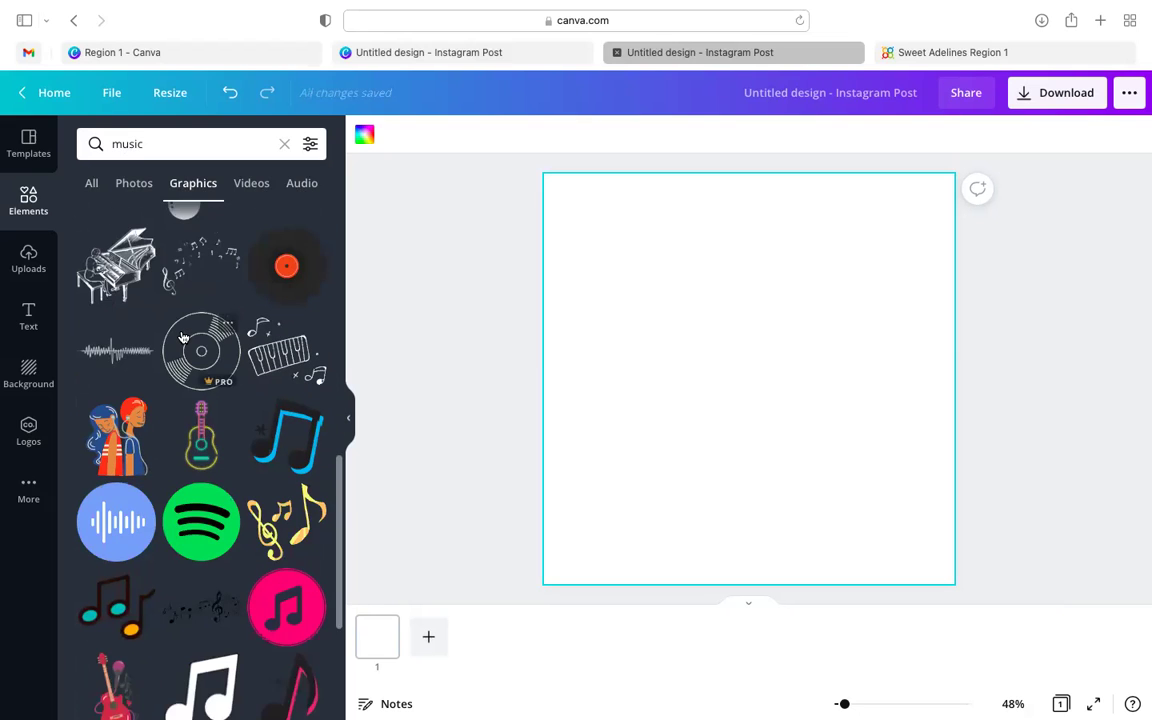
pyautogui.scroll(-4, 183, 338)
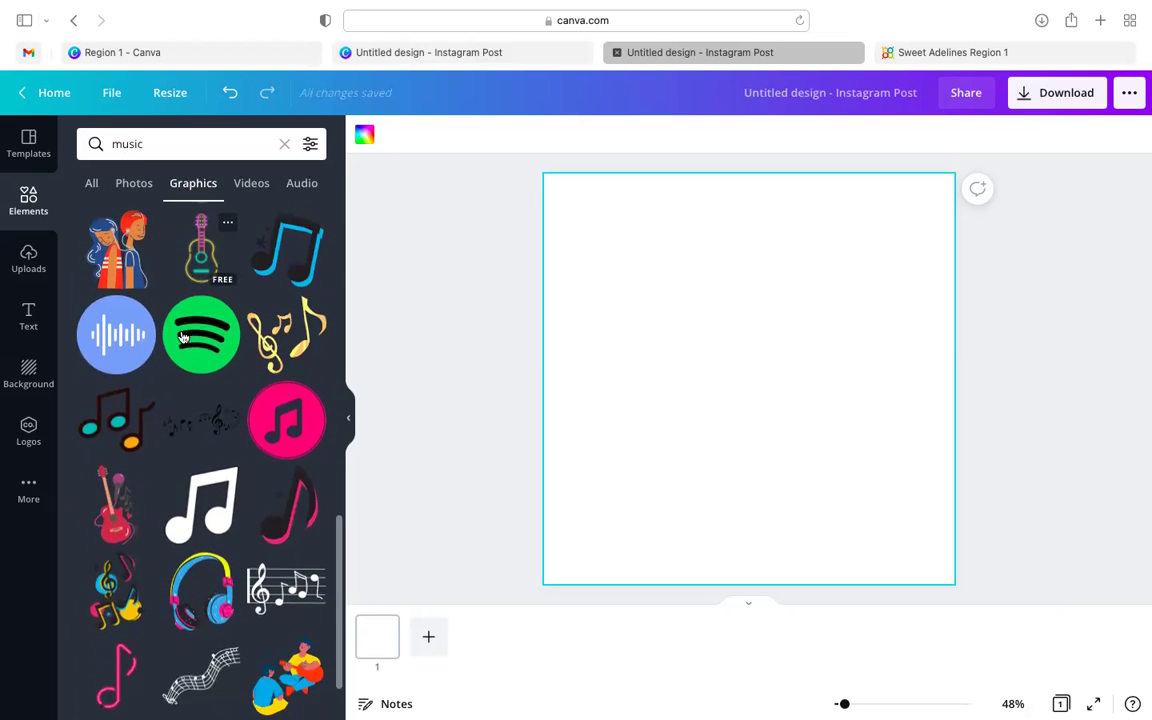
pyautogui.scroll(-3, 204, 447)
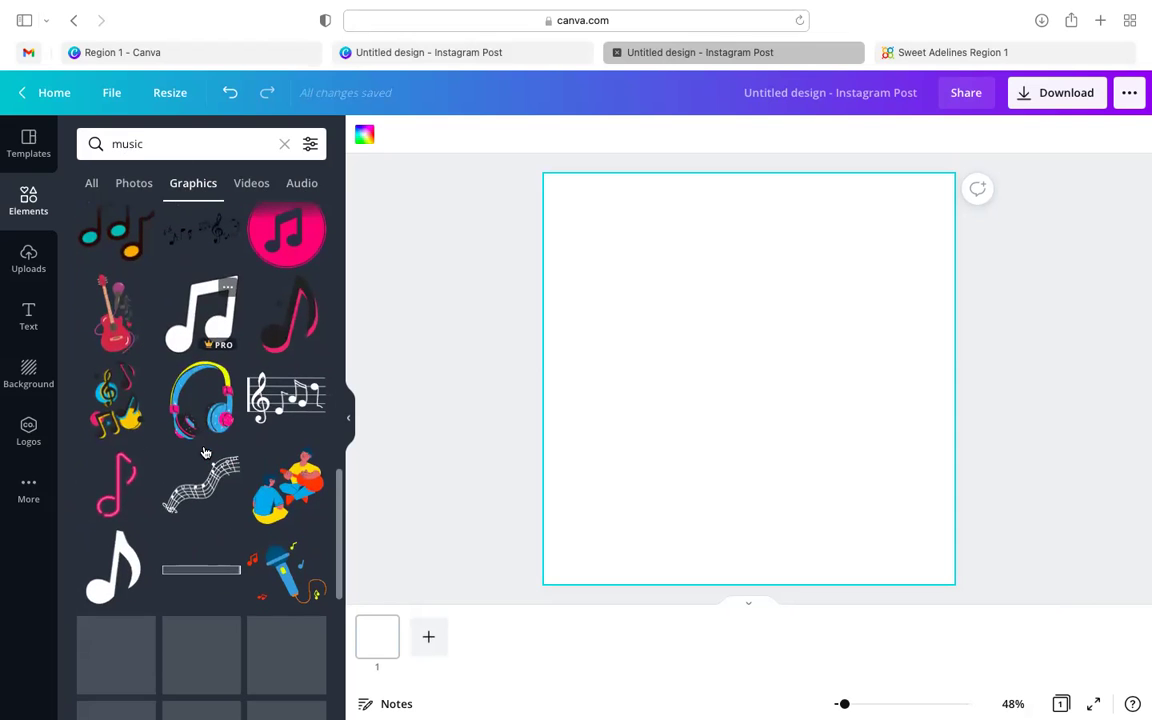
pyautogui.scroll(5, 183, 468)
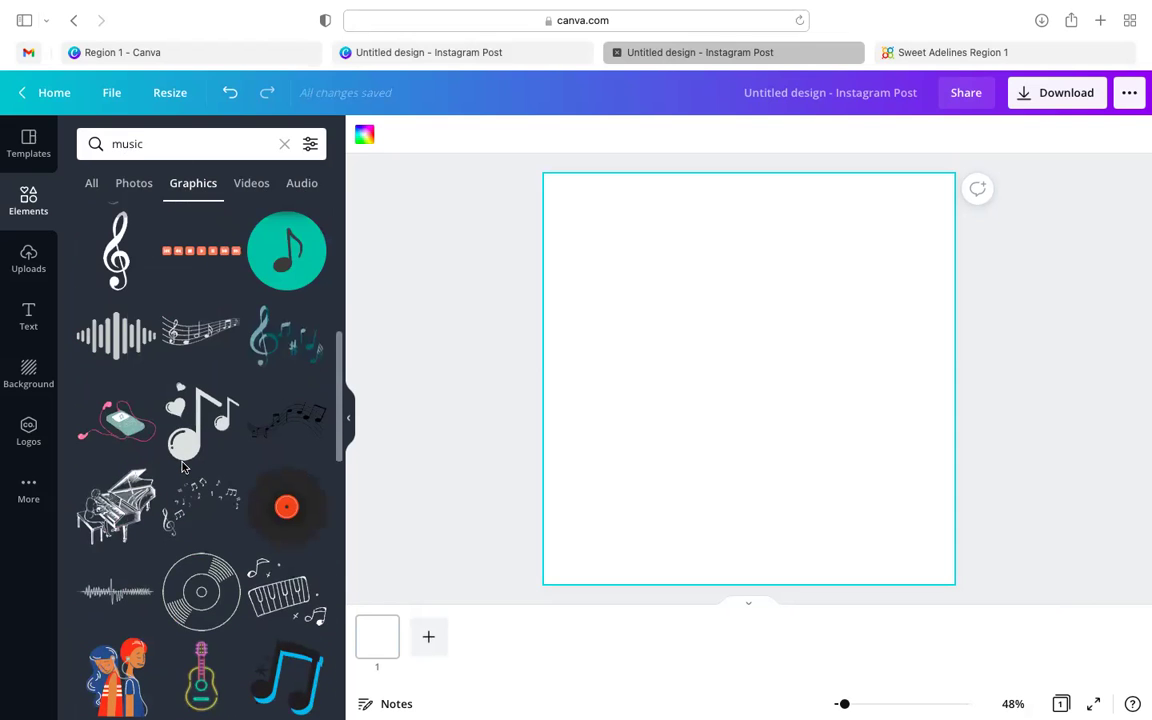
pyautogui.scroll(-1, 183, 467)
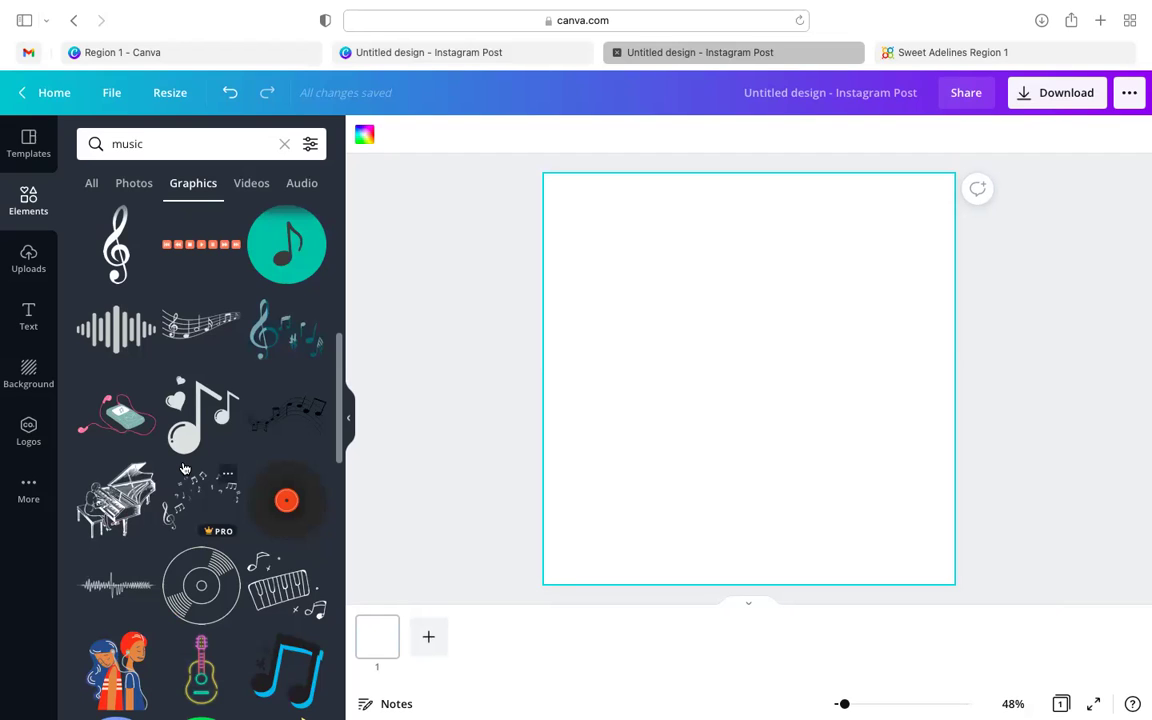
pyautogui.scroll(-1, 183, 468)
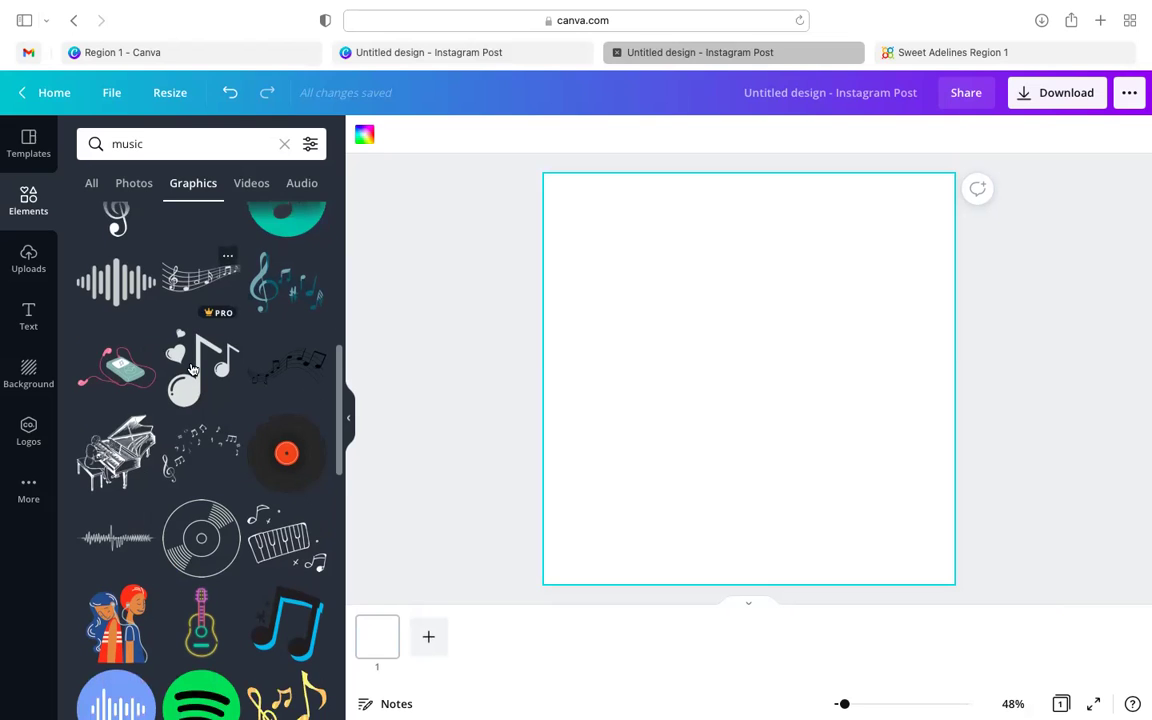
pyautogui.scroll(-1, 216, 413)
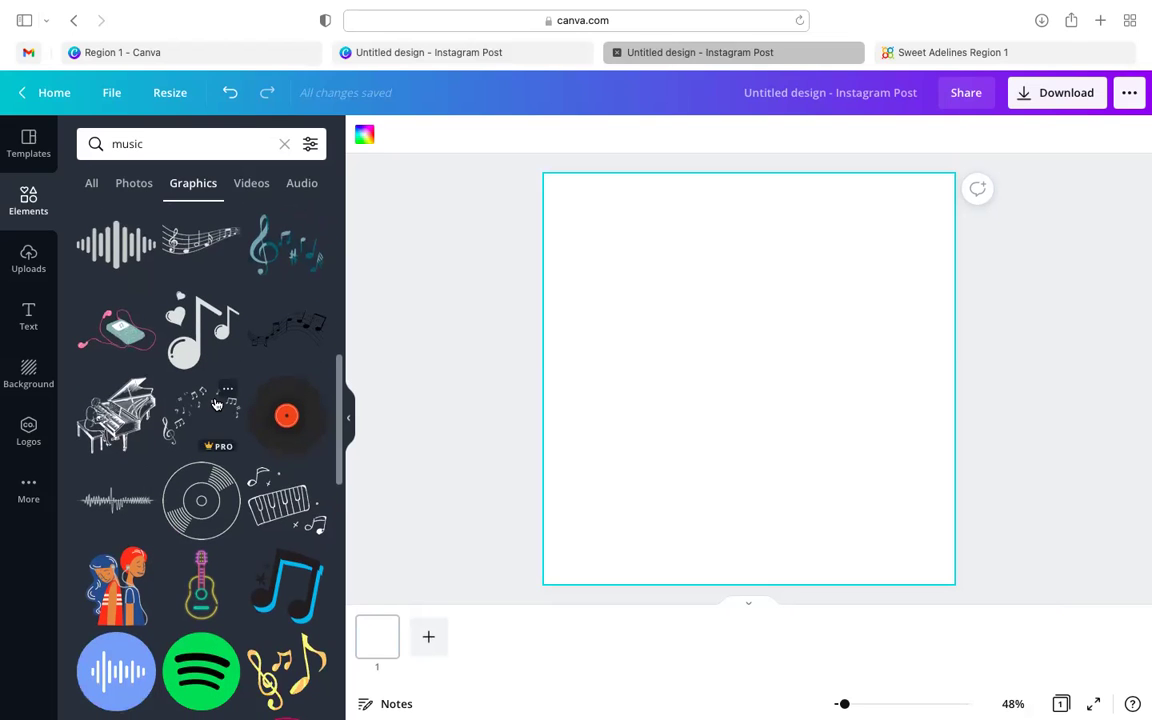
pyautogui.click(199, 407)
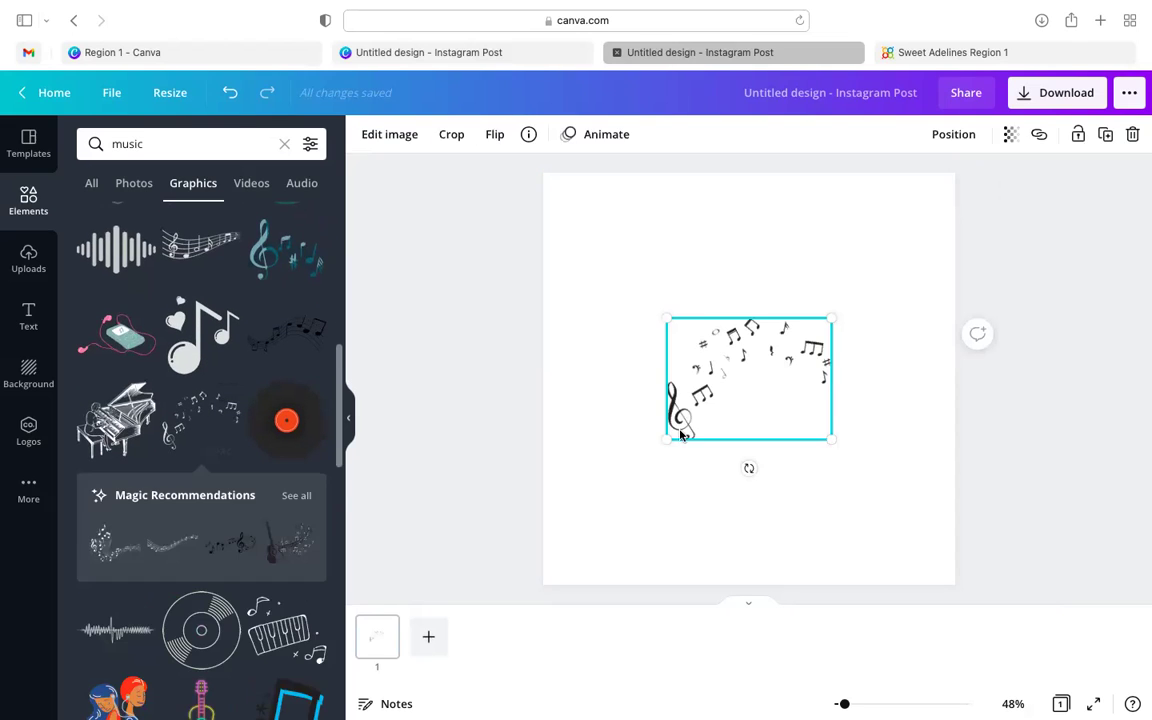
pyautogui.moveTo(646, 450); pyautogui.dragTo(601, 500)
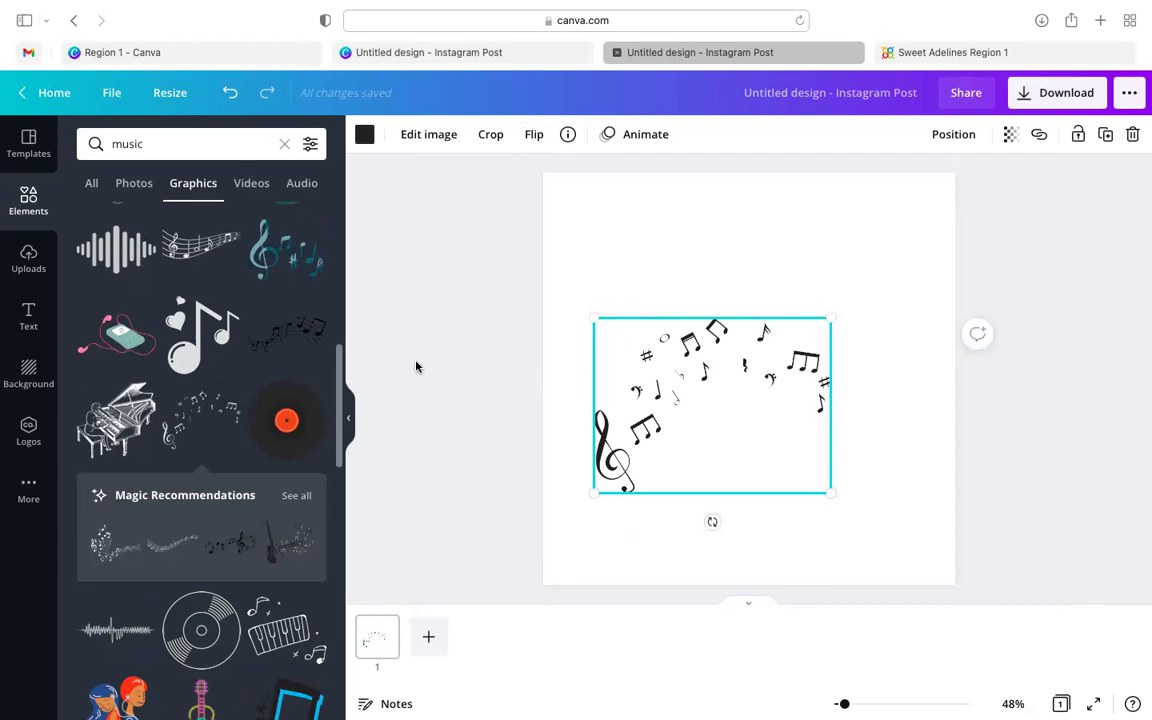
pyautogui.press('Delete')
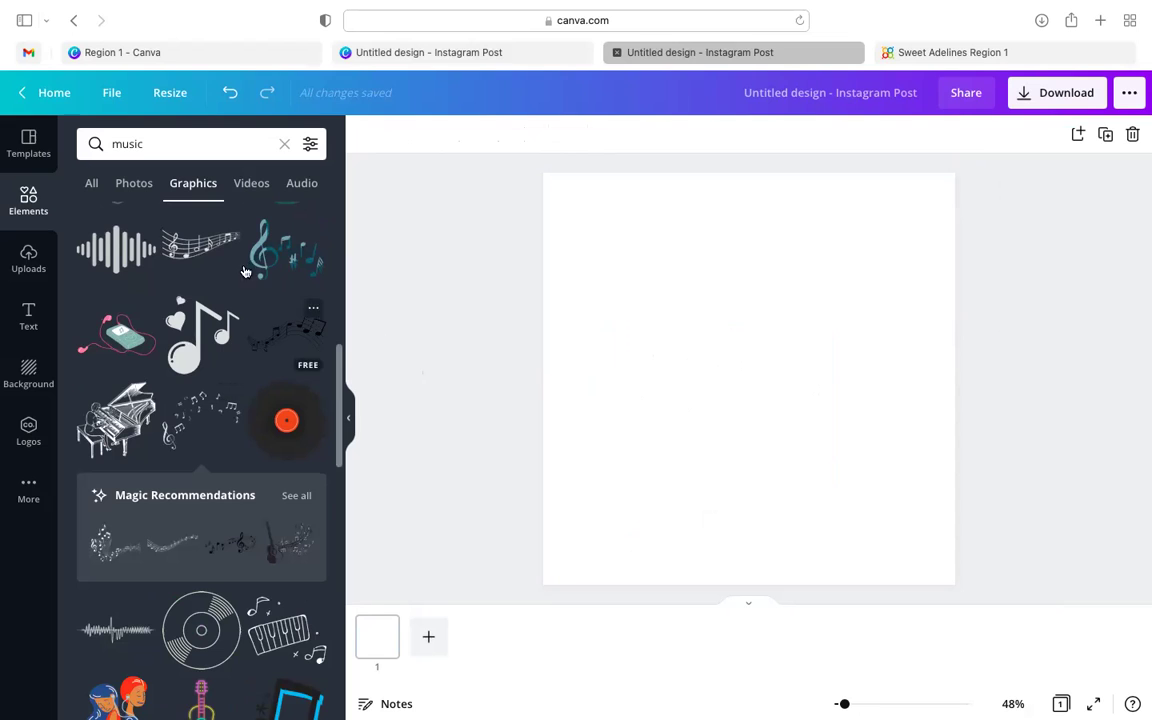
# - Add the curved music-staff graphic, enlarge and widen it, and place it bottom-left
pyautogui.click(196, 238)
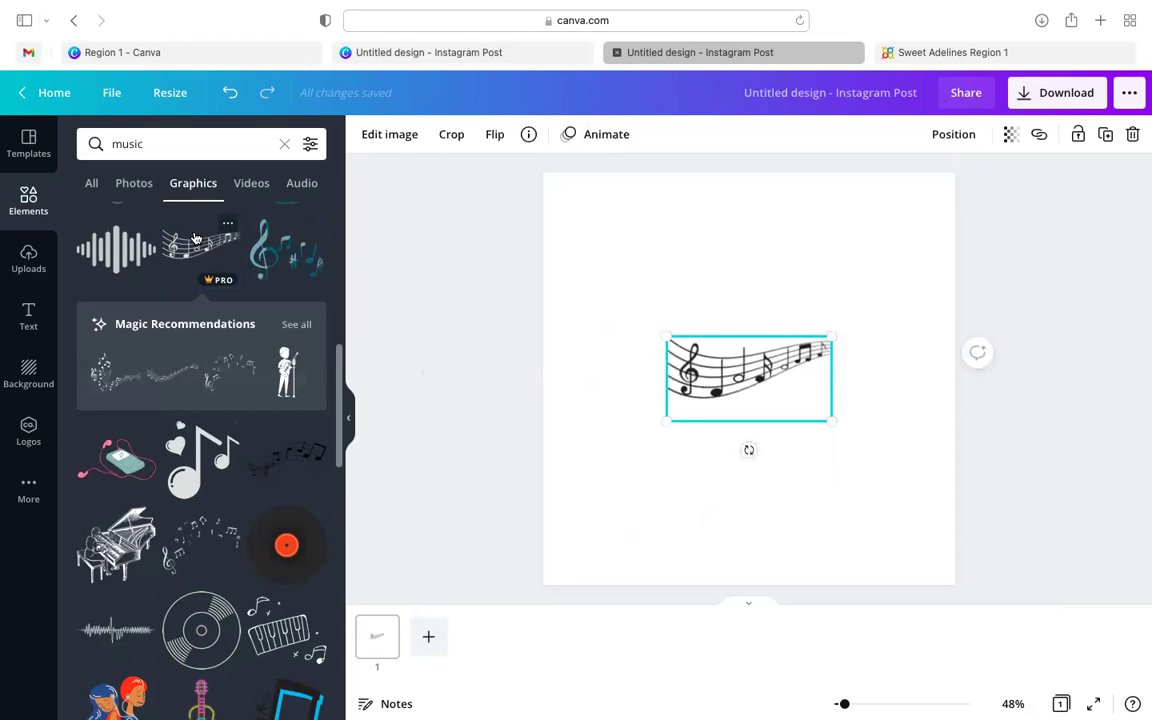
pyautogui.moveTo(669, 416); pyautogui.dragTo(560, 475)
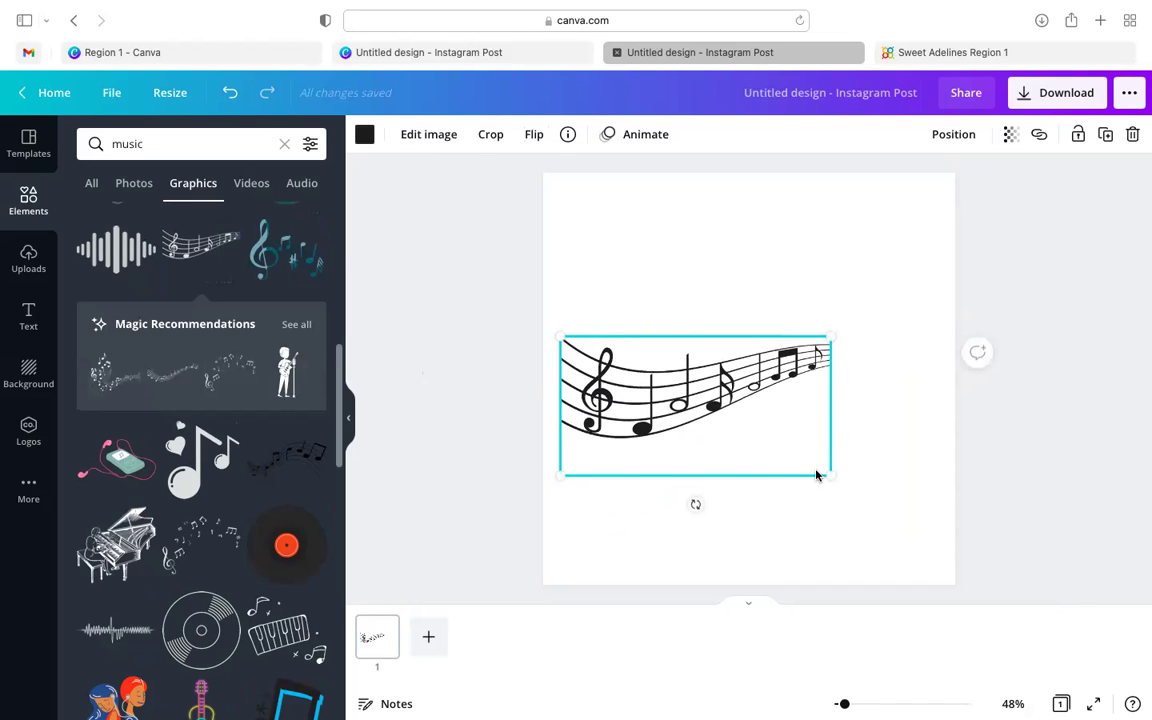
pyautogui.moveTo(828, 470); pyautogui.dragTo(856, 490)
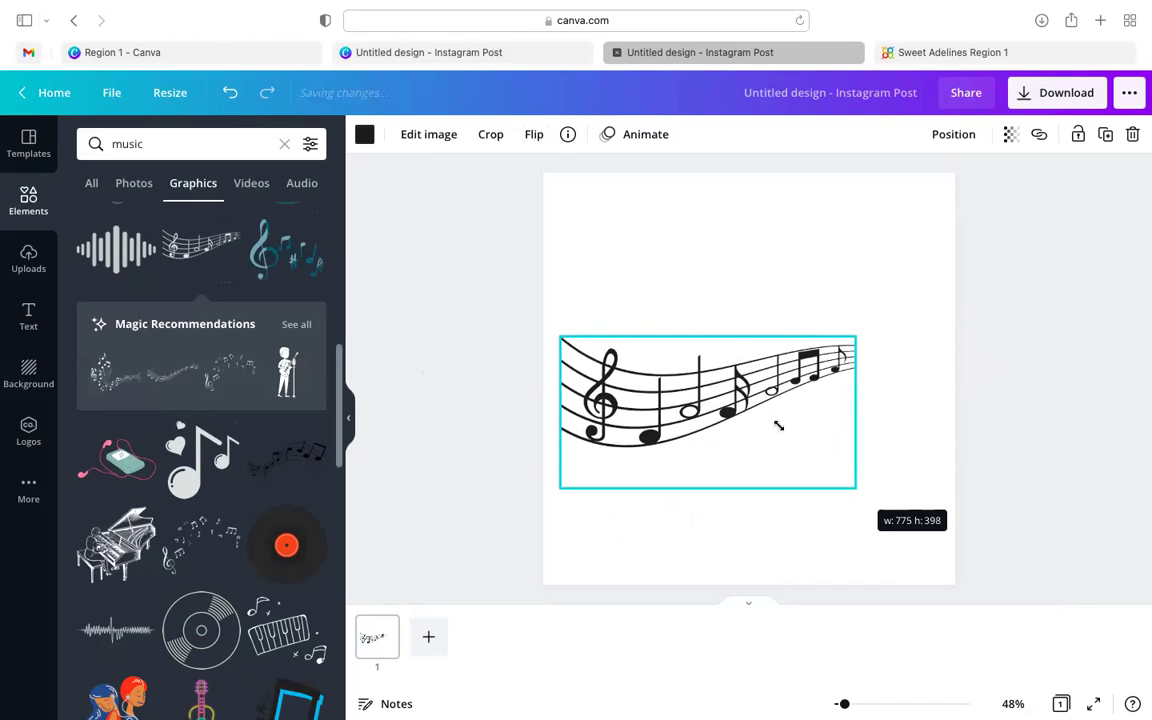
pyautogui.moveTo(759, 405); pyautogui.dragTo(735, 532)
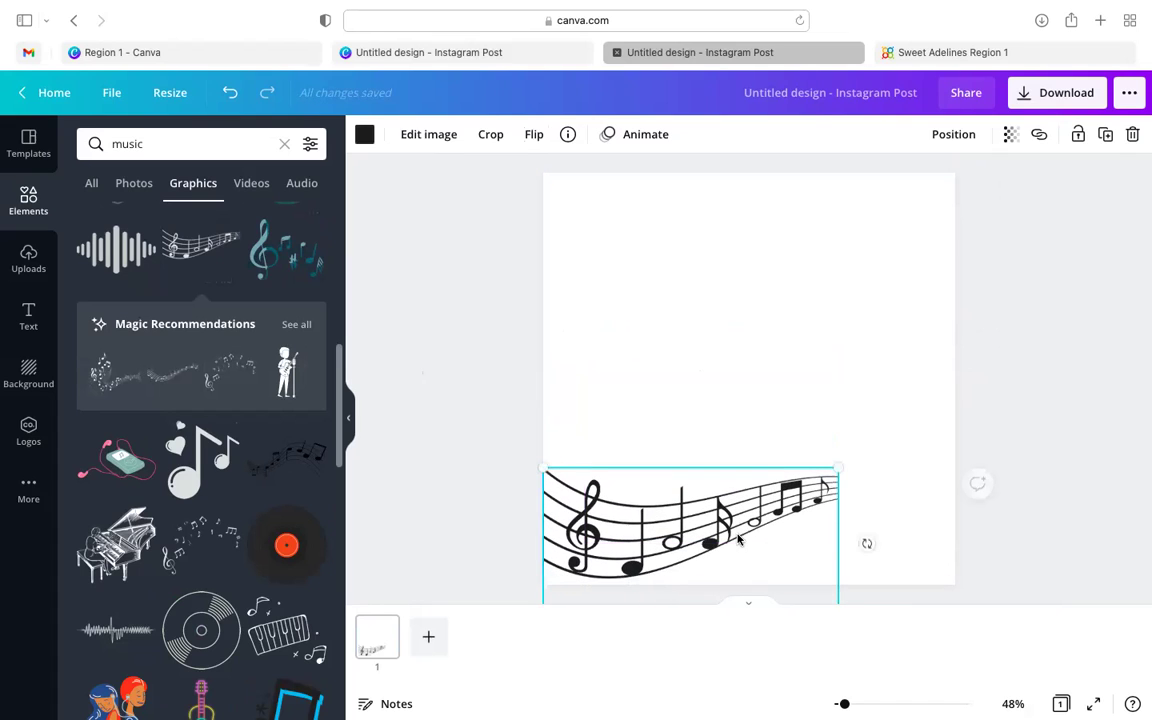
pyautogui.click(364, 134)
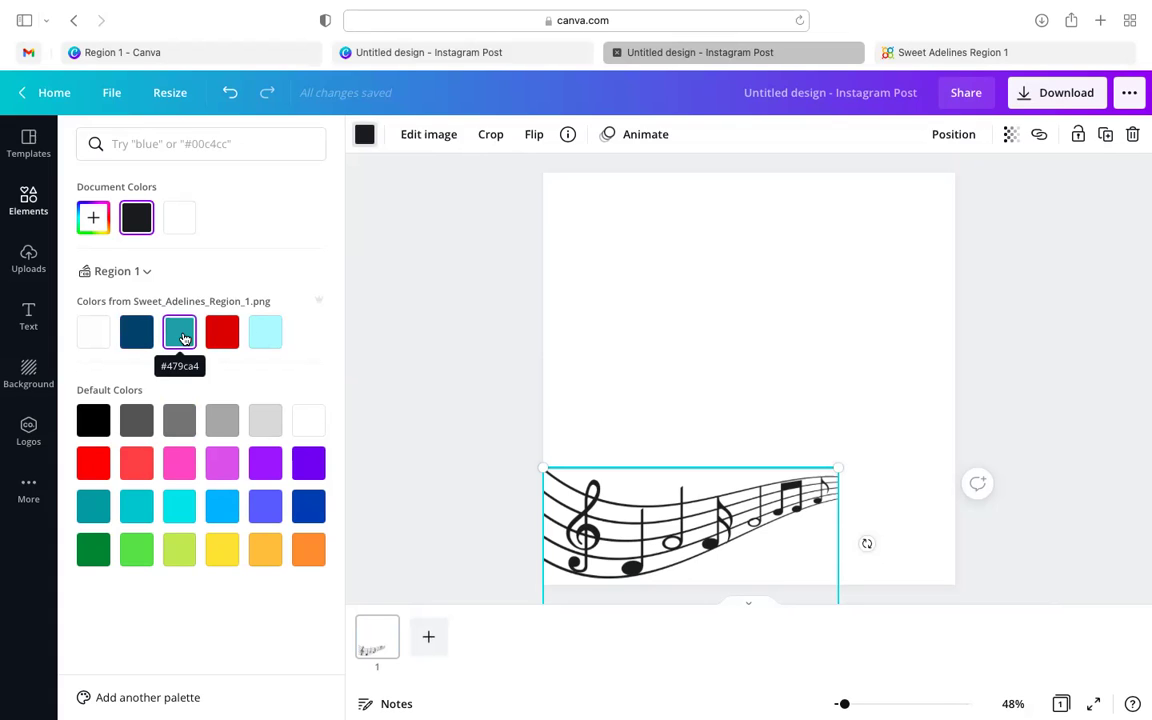
# - Recolour the staff teal #479ca4 and place a shrunken Region 1 logo bottom-right
pyautogui.click(183, 339)
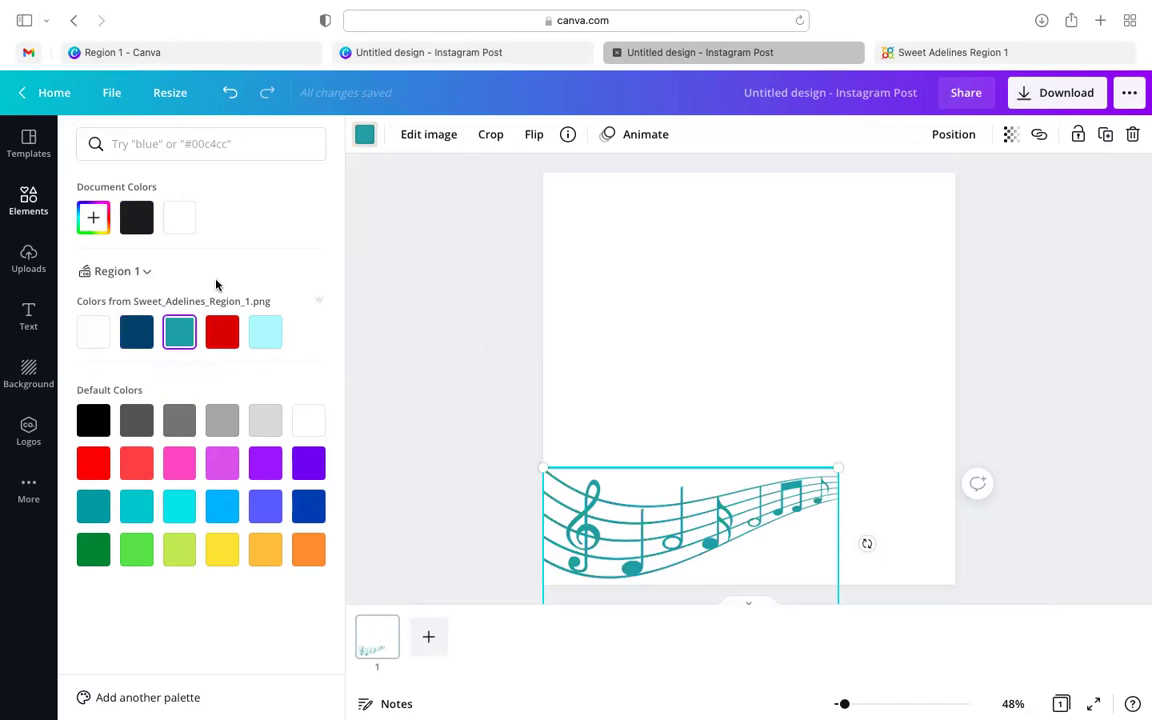
pyautogui.click(27, 429)
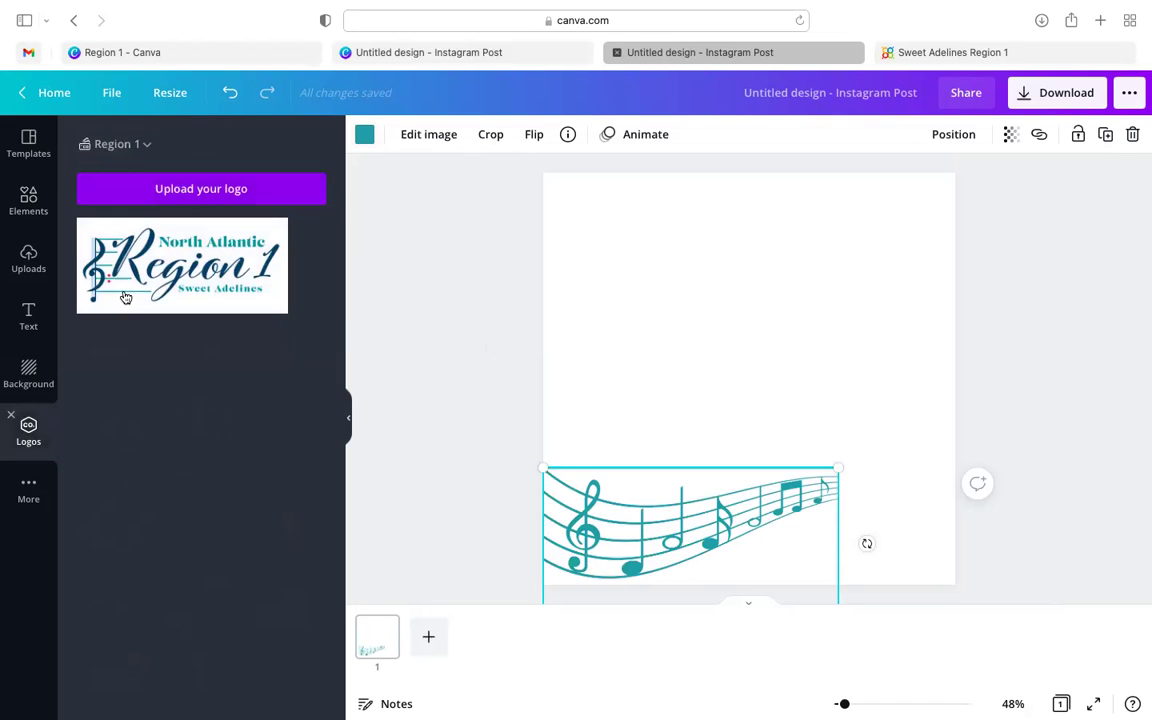
pyautogui.click(133, 285)
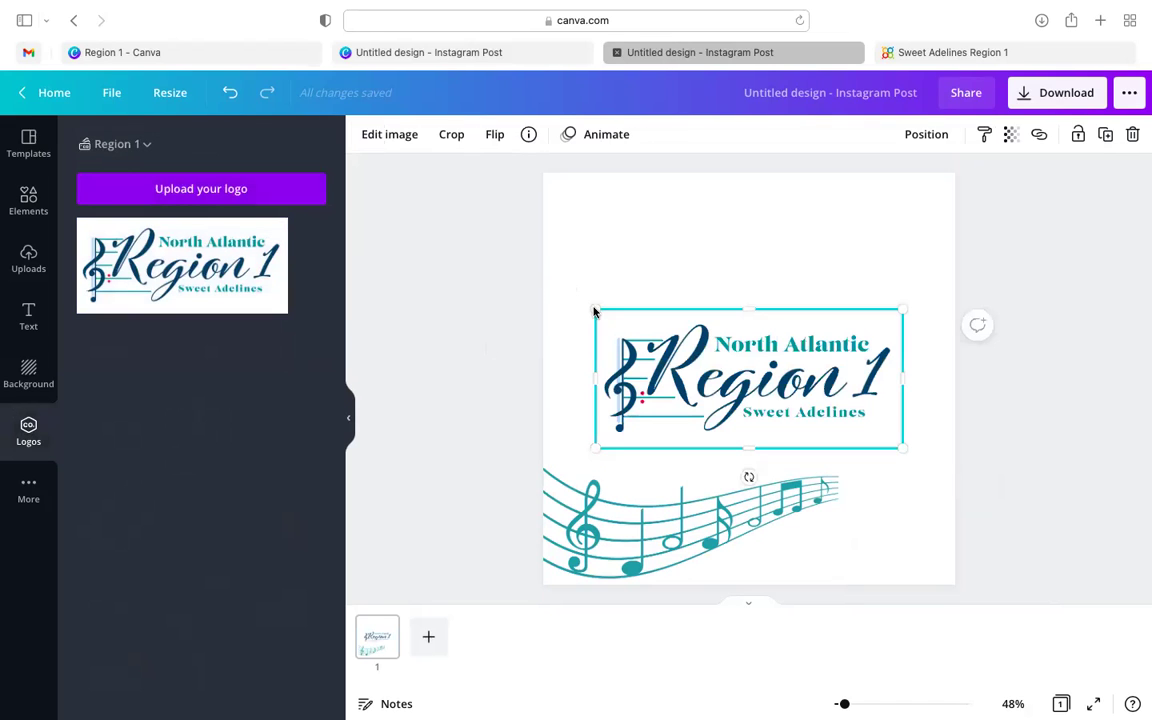
pyautogui.moveTo(626, 335); pyautogui.dragTo(720, 366)
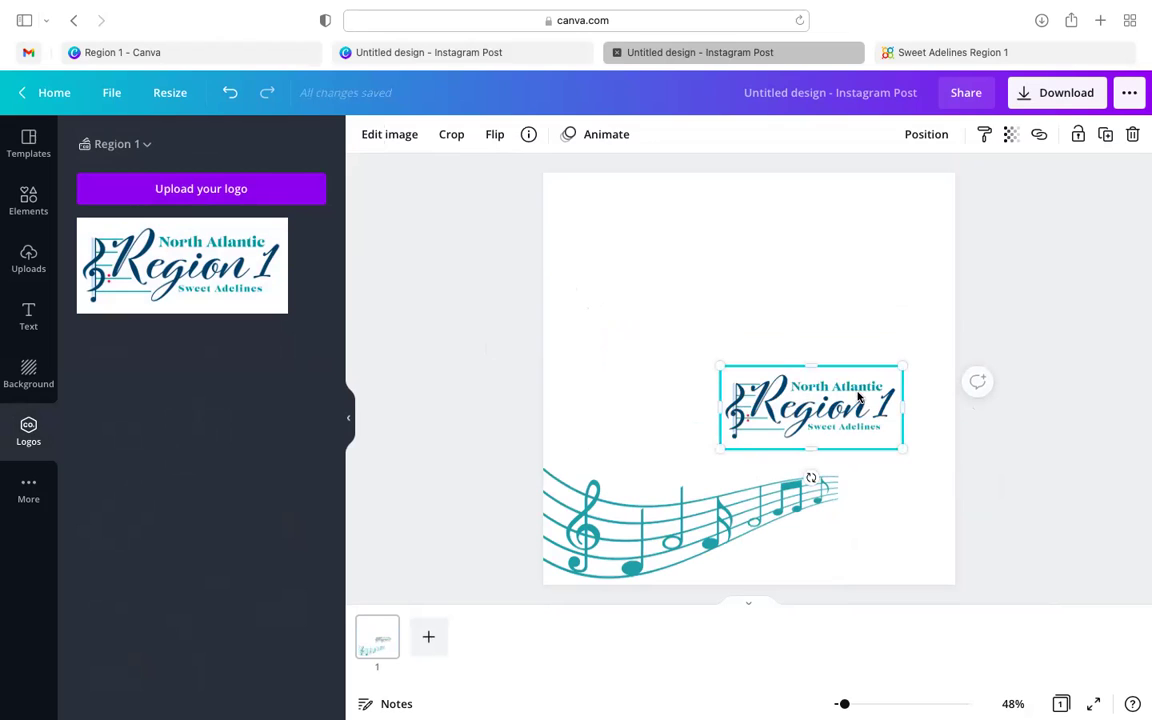
pyautogui.moveTo(844, 375); pyautogui.dragTo(935, 551)
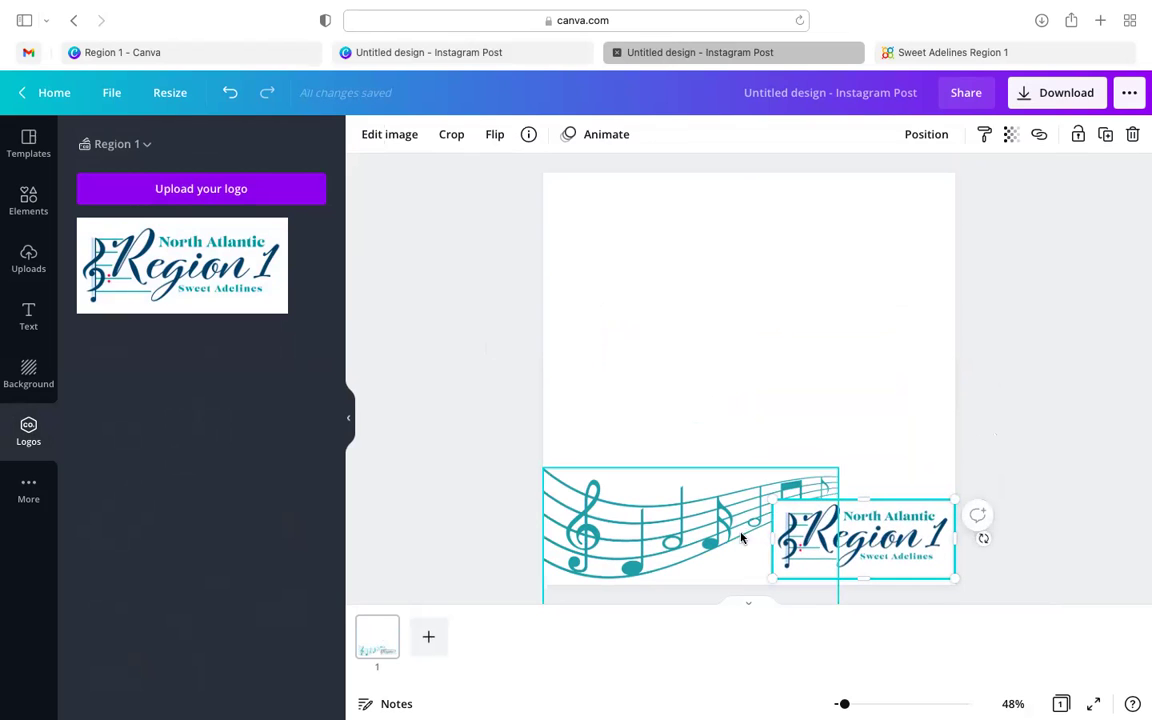
pyautogui.click(398, 138)
# - Remove the logo's background, nudge it into the corner, and filter music results to Photos
pyautogui.click(283, 275)
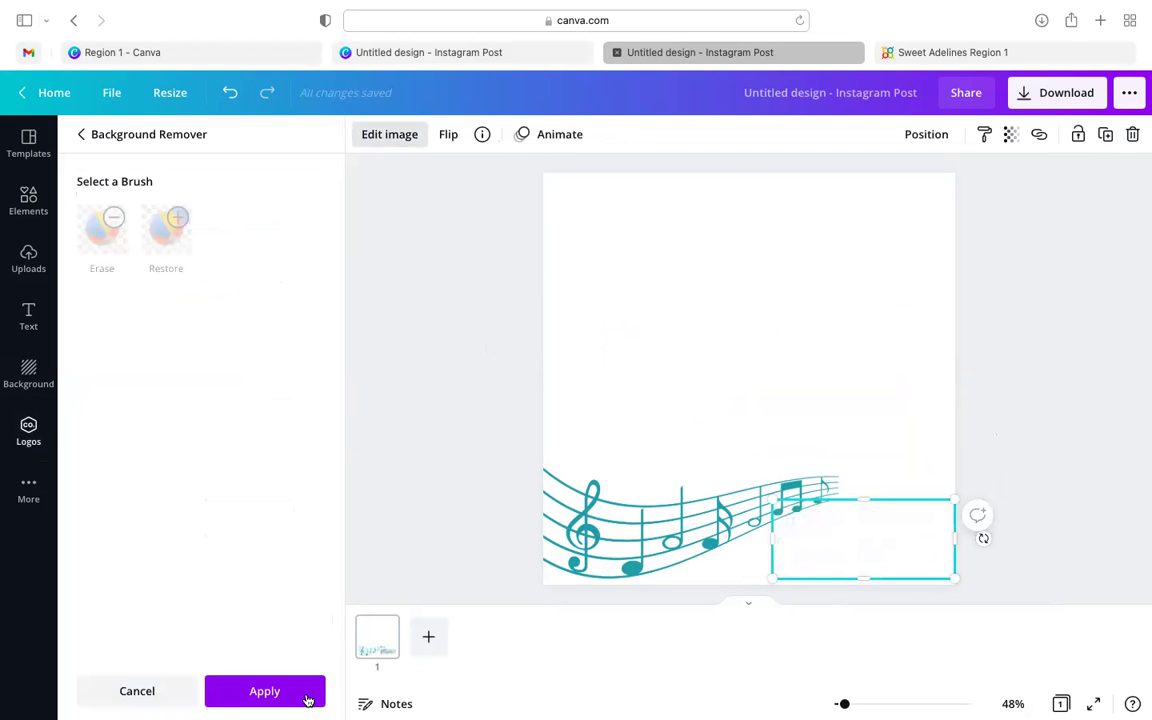
pyautogui.click(307, 694)
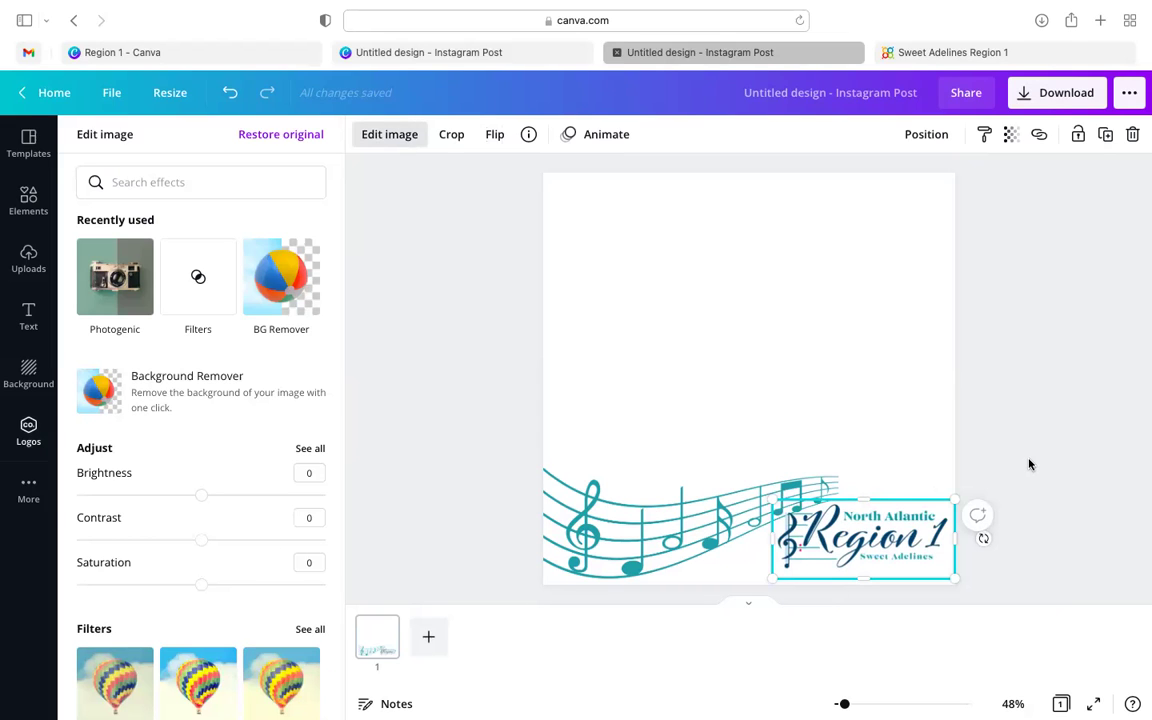
pyautogui.press('Escape')
pyautogui.moveTo(838, 497); pyautogui.dragTo(794, 510)
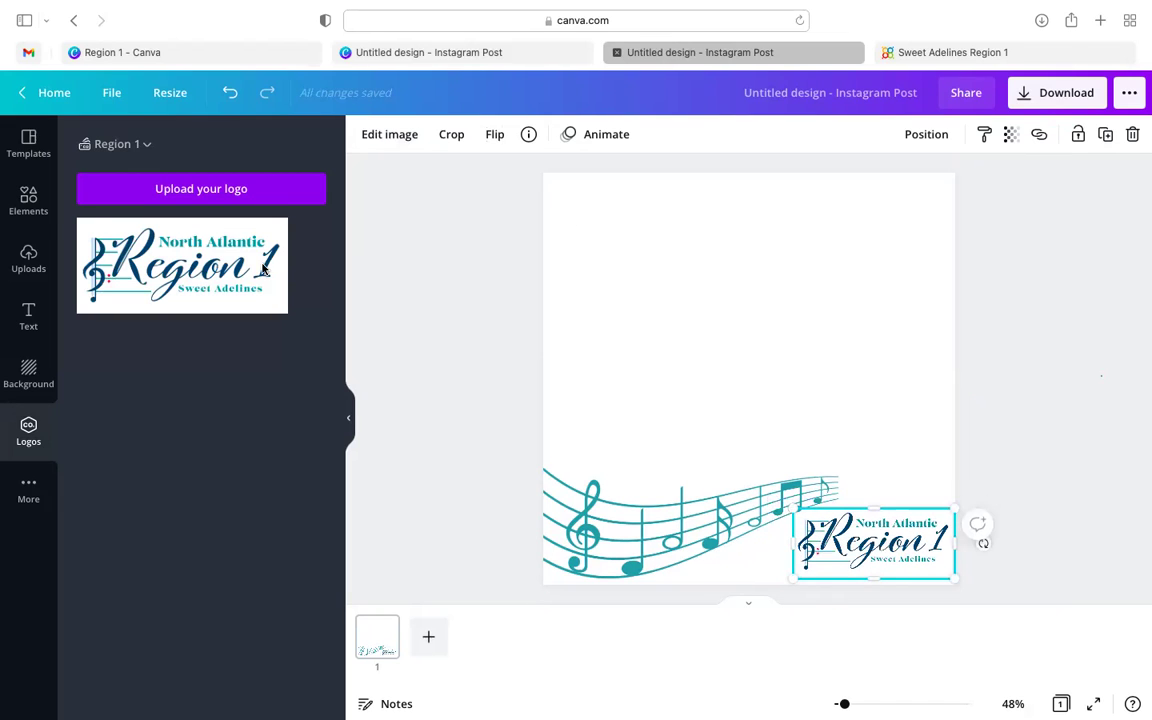
pyautogui.click(27, 199)
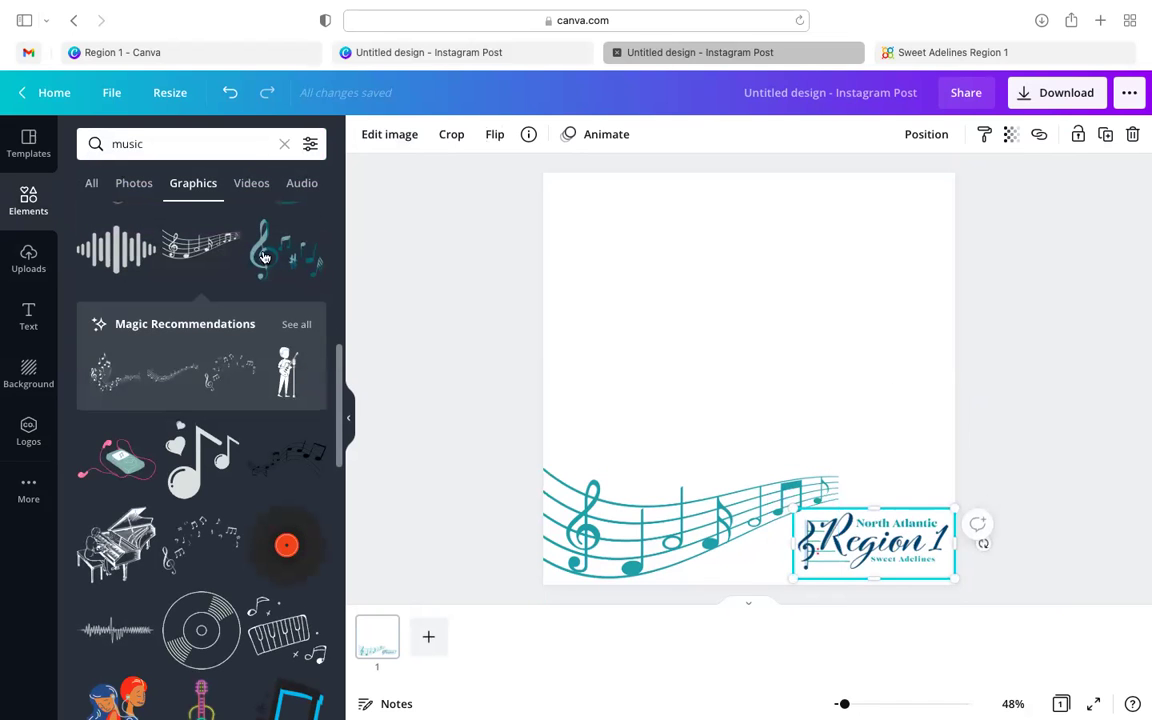
pyautogui.click(134, 185)
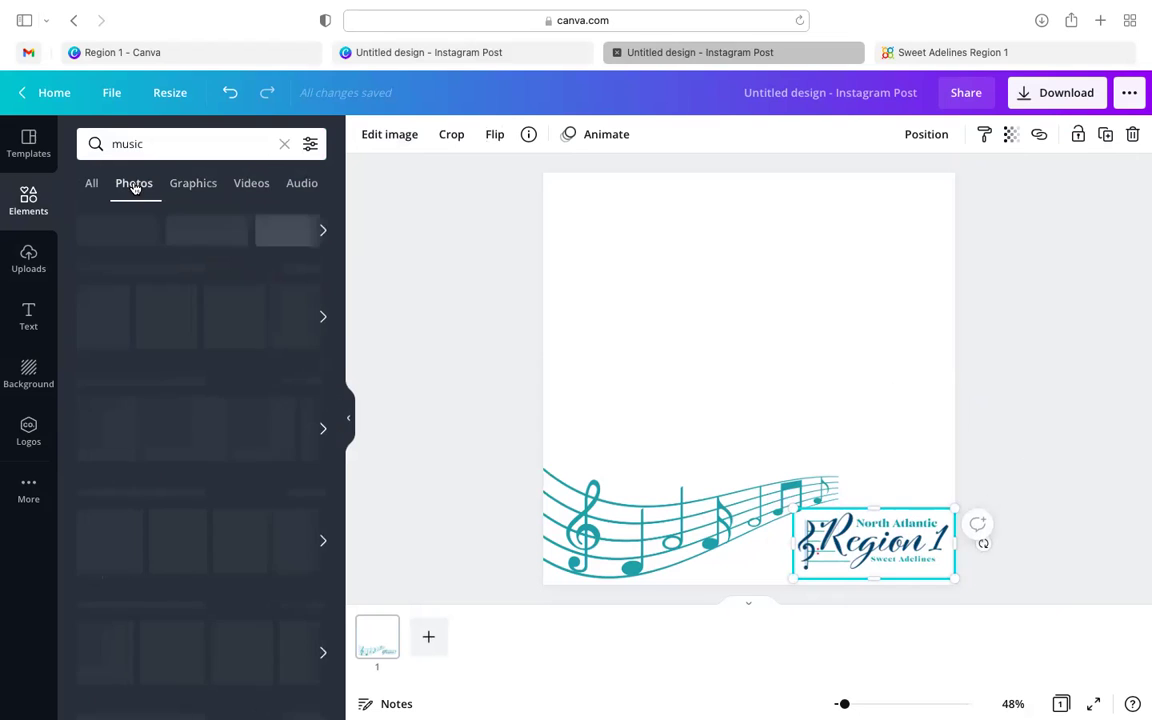
pyautogui.scroll(-4, 168, 309)
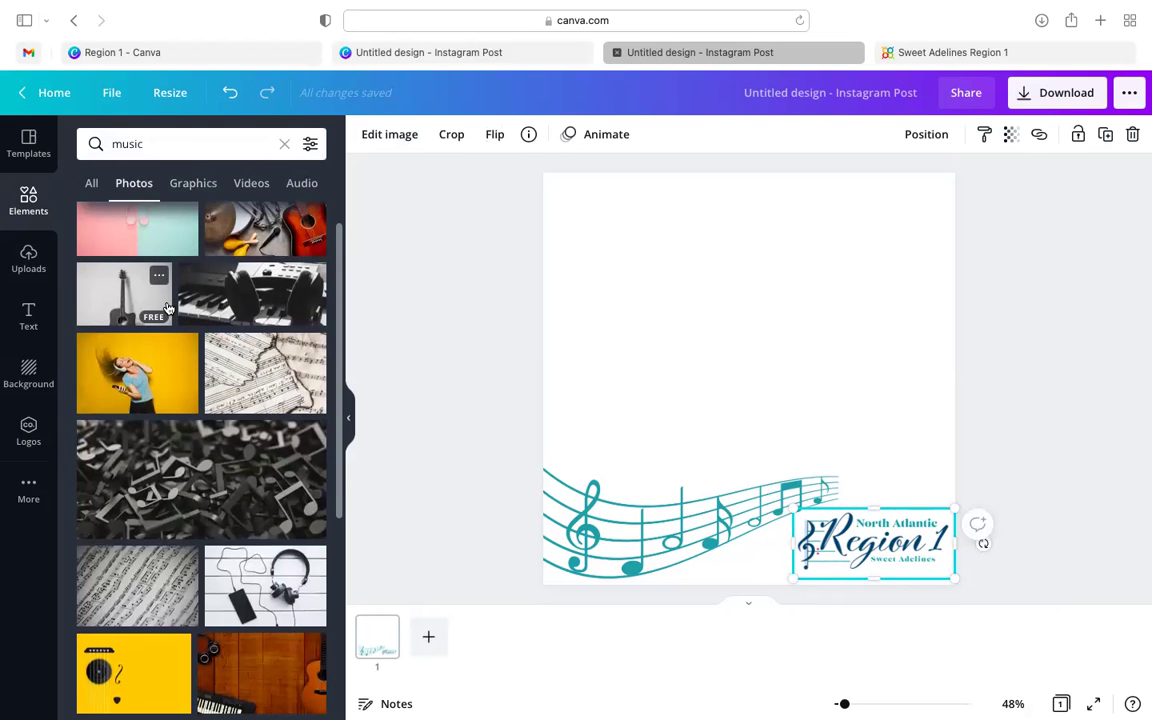
pyautogui.scroll(-1, 168, 309)
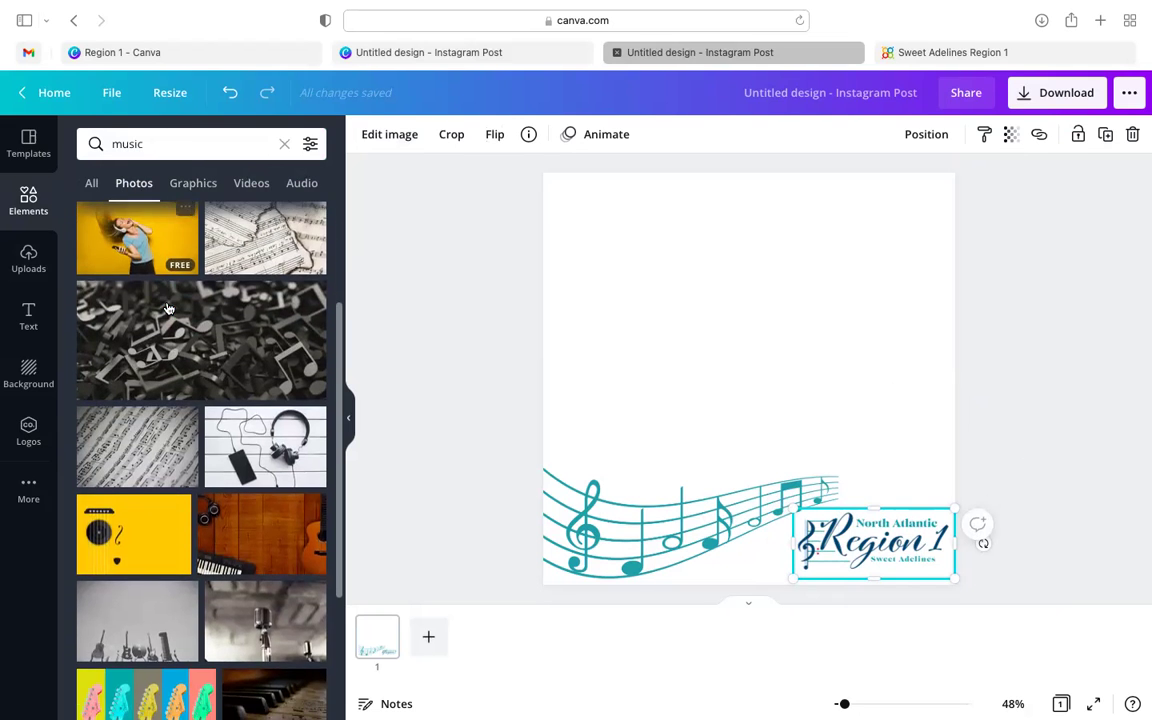
pyautogui.scroll(2, 167, 308)
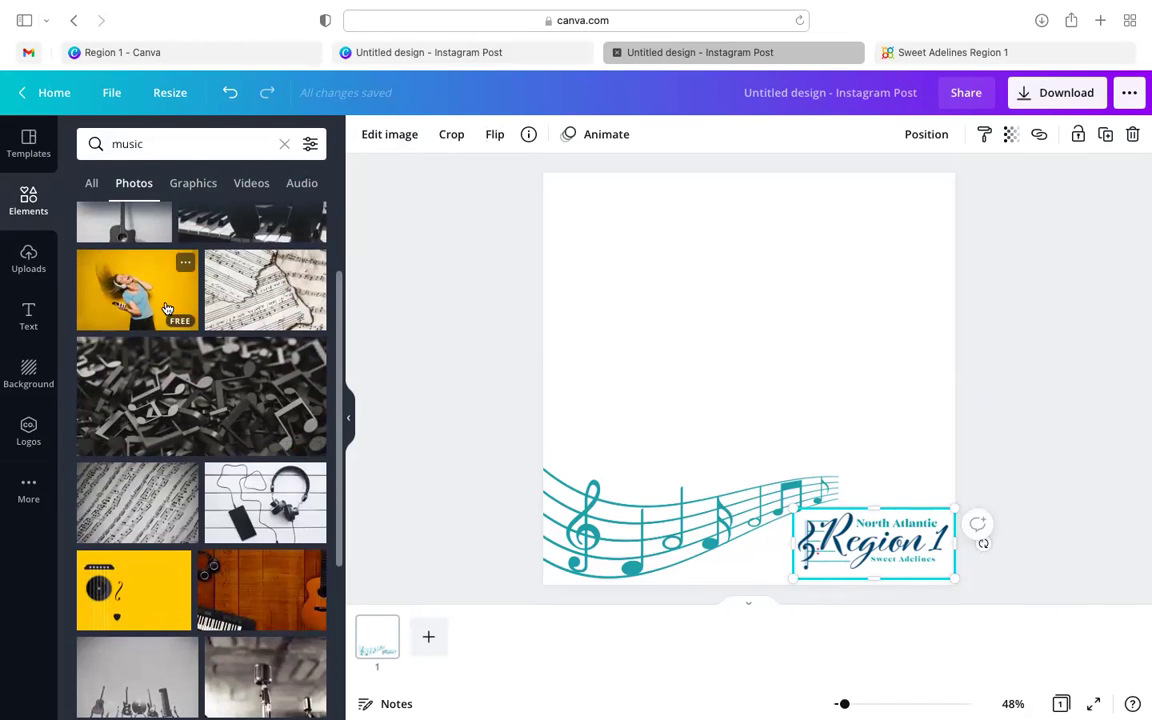
pyautogui.scroll(1, 167, 308)
pyautogui.scroll(2, 167, 308)
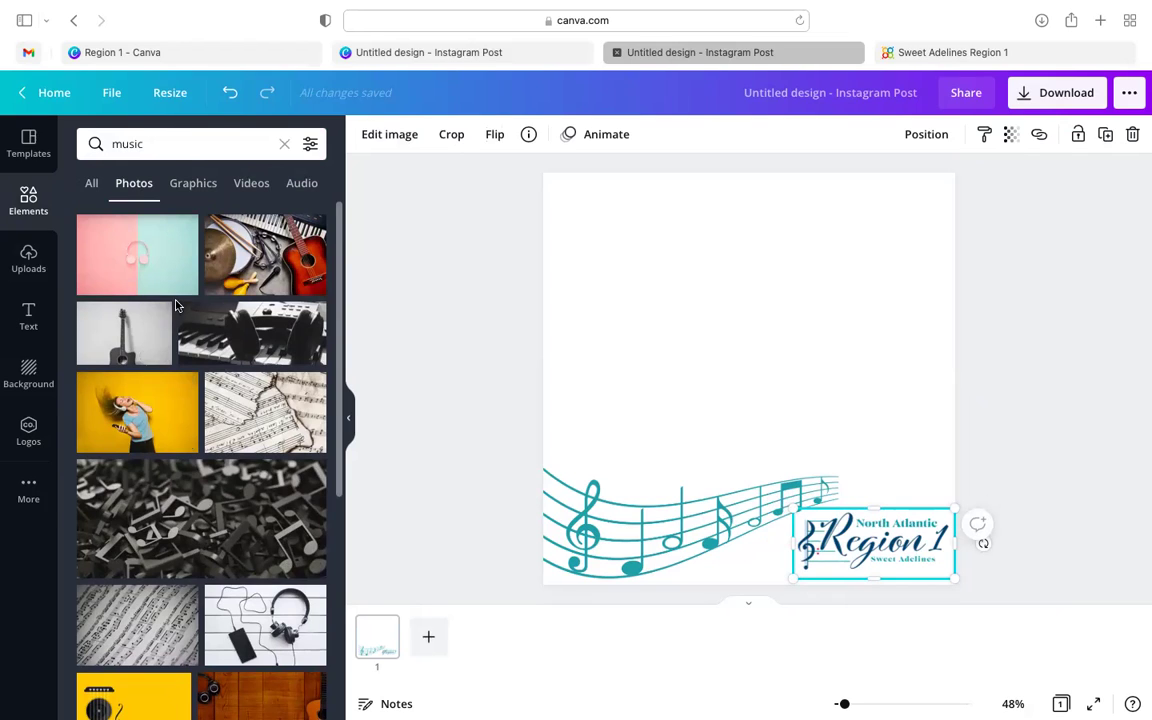
pyautogui.scroll(-1, 168, 300)
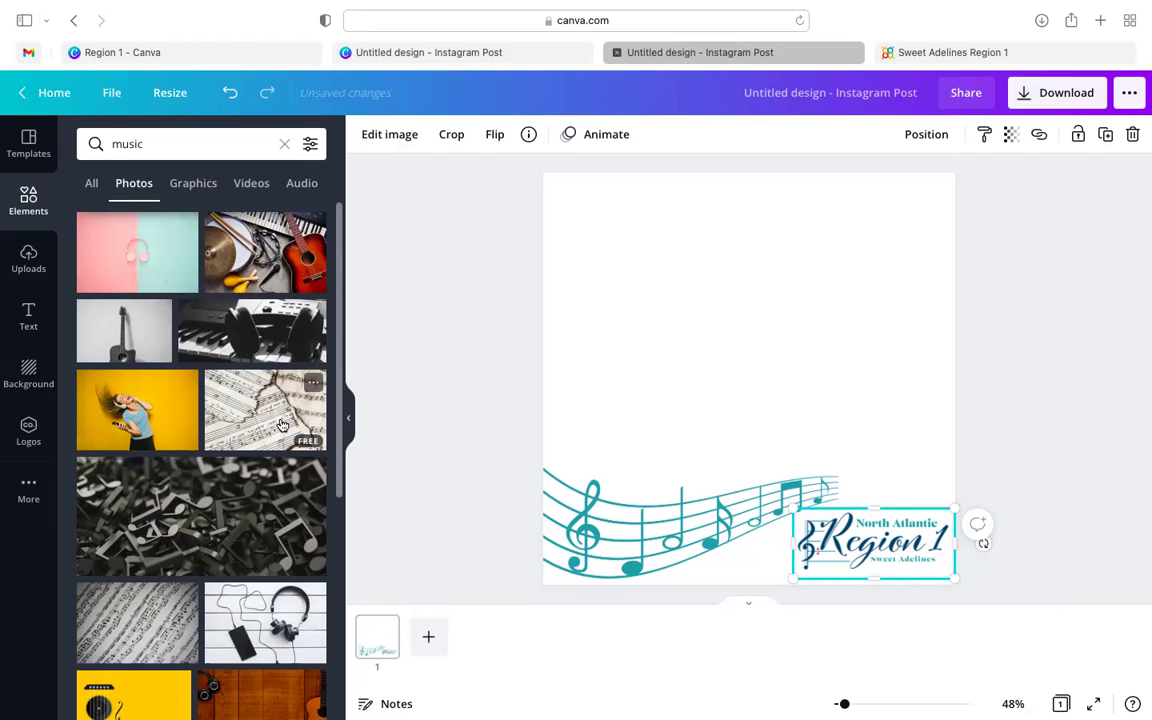
pyautogui.scroll(-2, 260, 400)
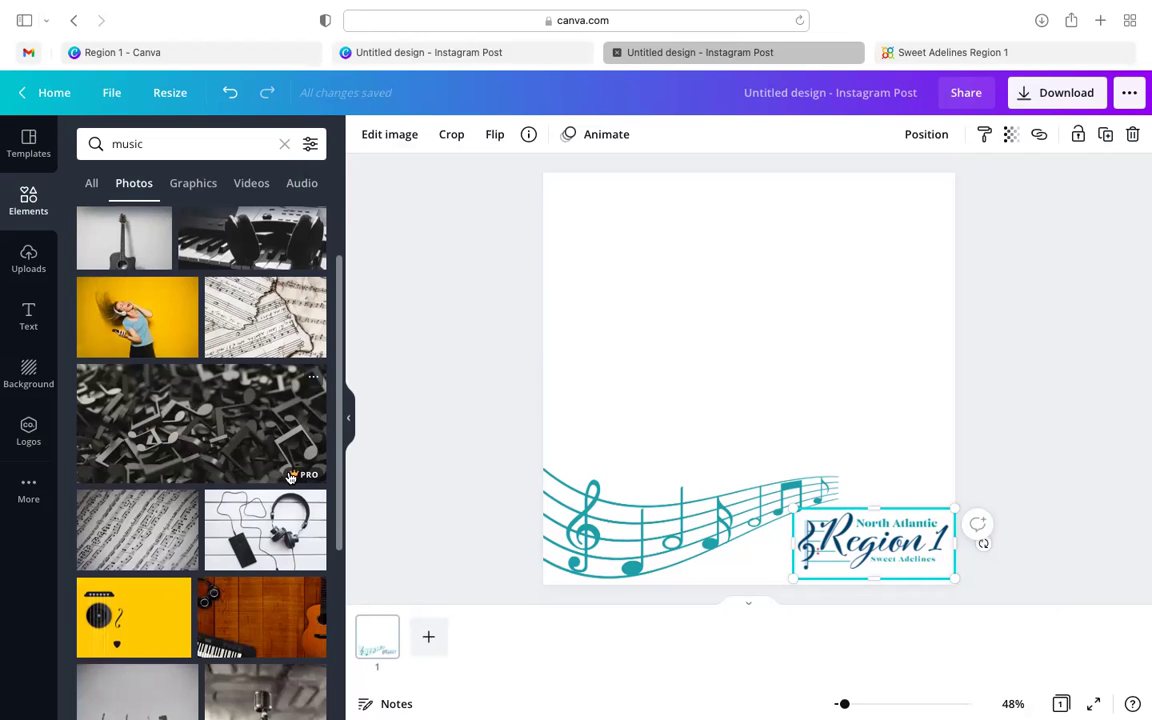
pyautogui.scroll(-5, 247, 545)
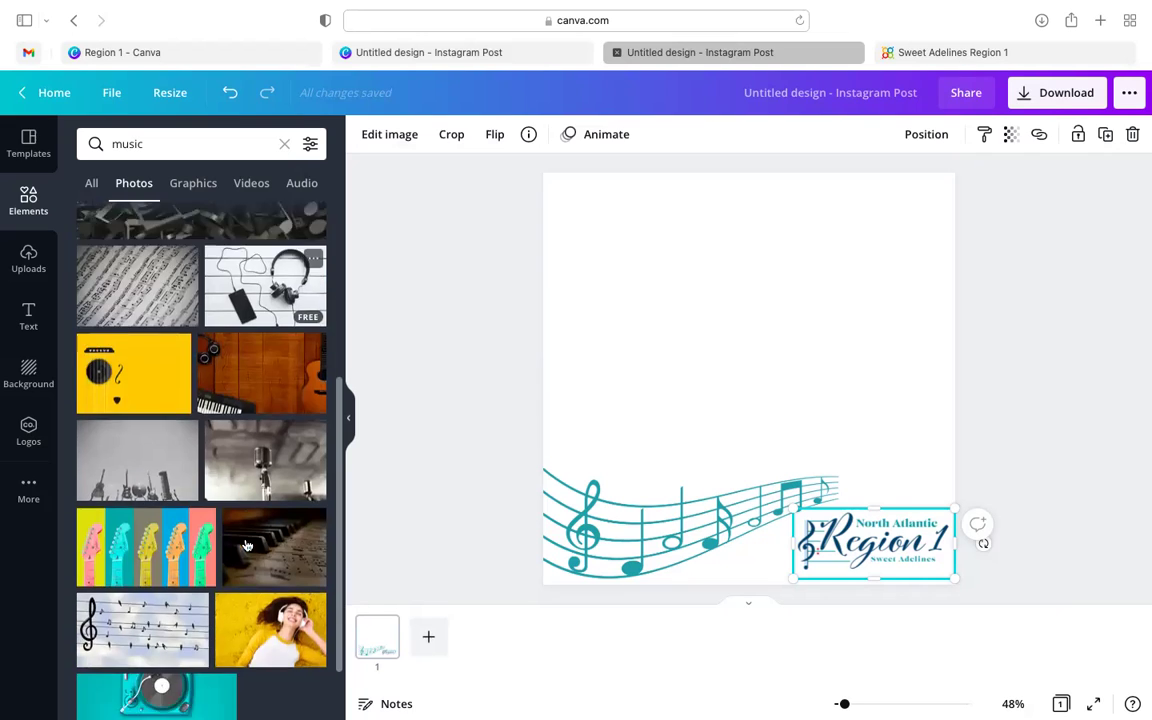
pyautogui.scroll(-1, 247, 545)
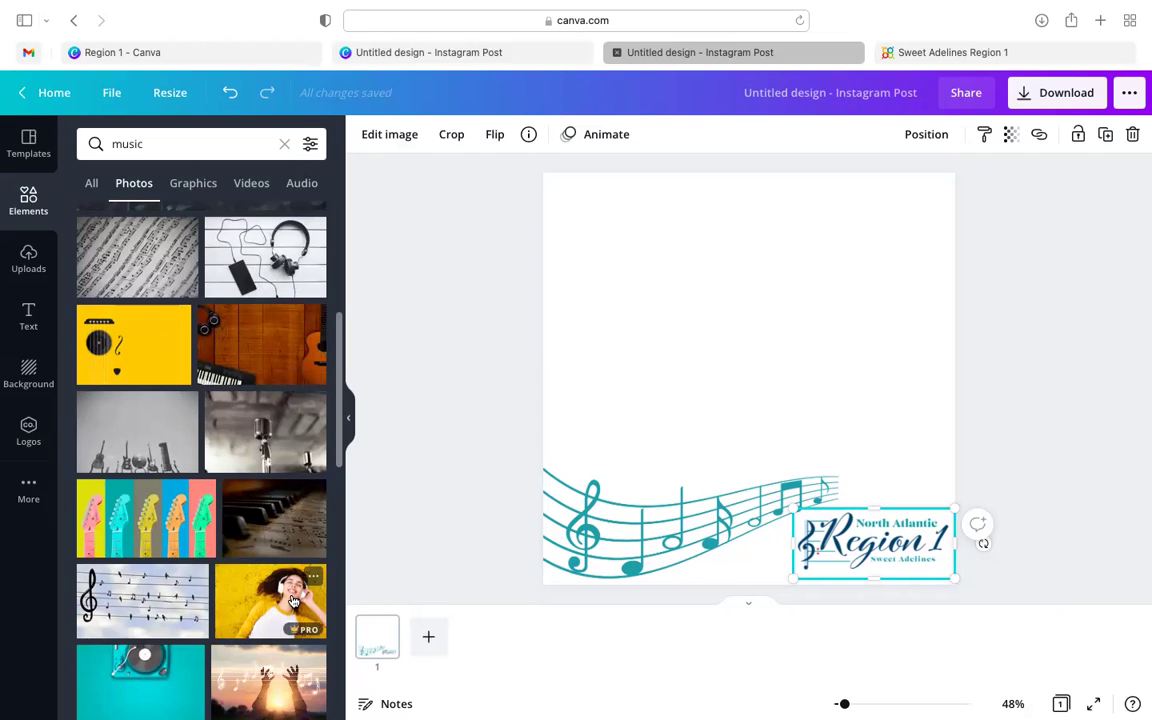
pyautogui.scroll(-4, 190, 510)
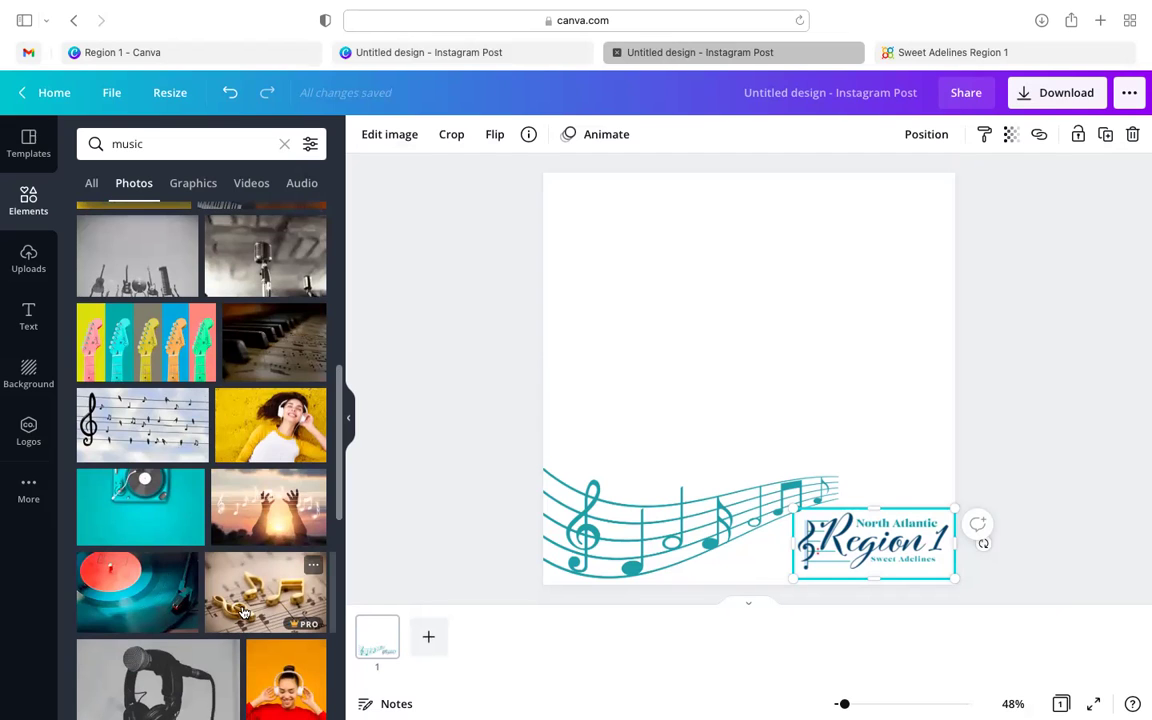
pyautogui.scroll(-4, 243, 612)
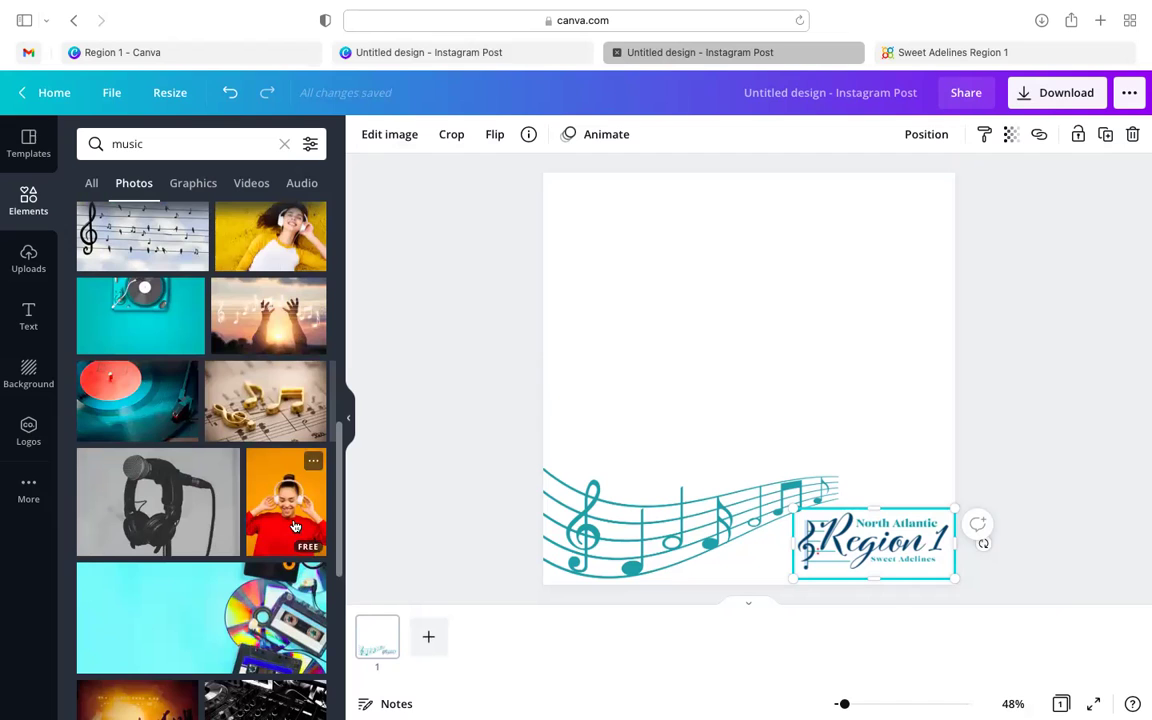
pyautogui.scroll(-4, 218, 619)
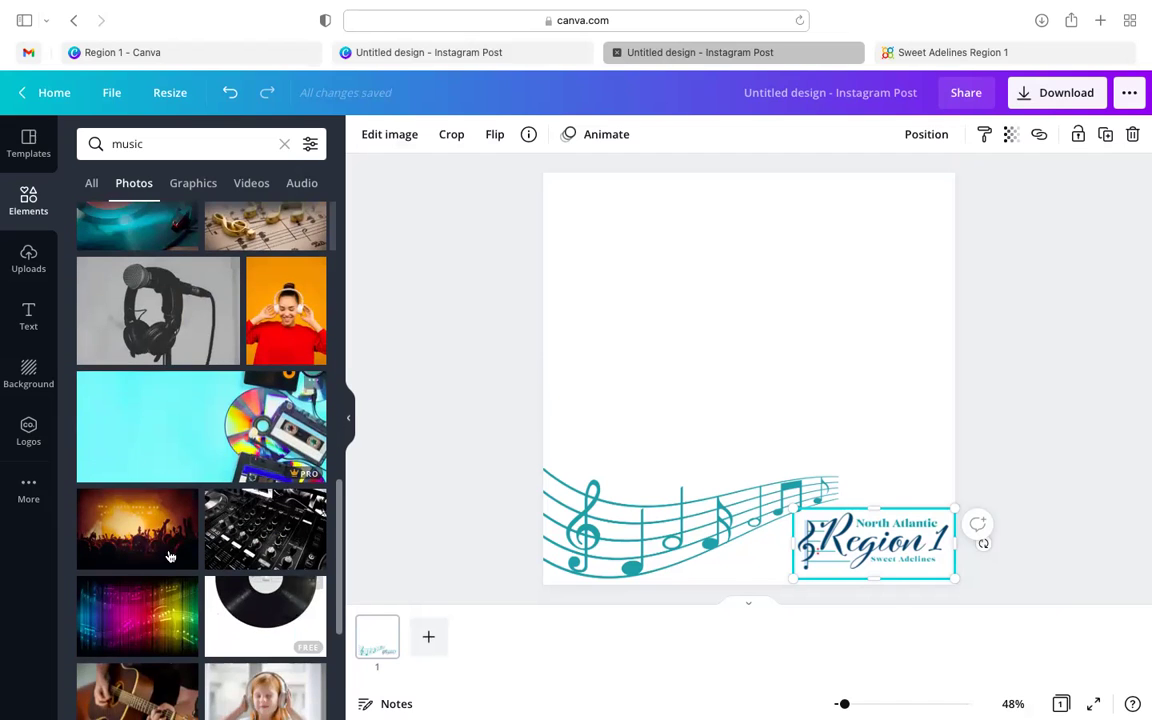
pyautogui.scroll(-3, 143, 430)
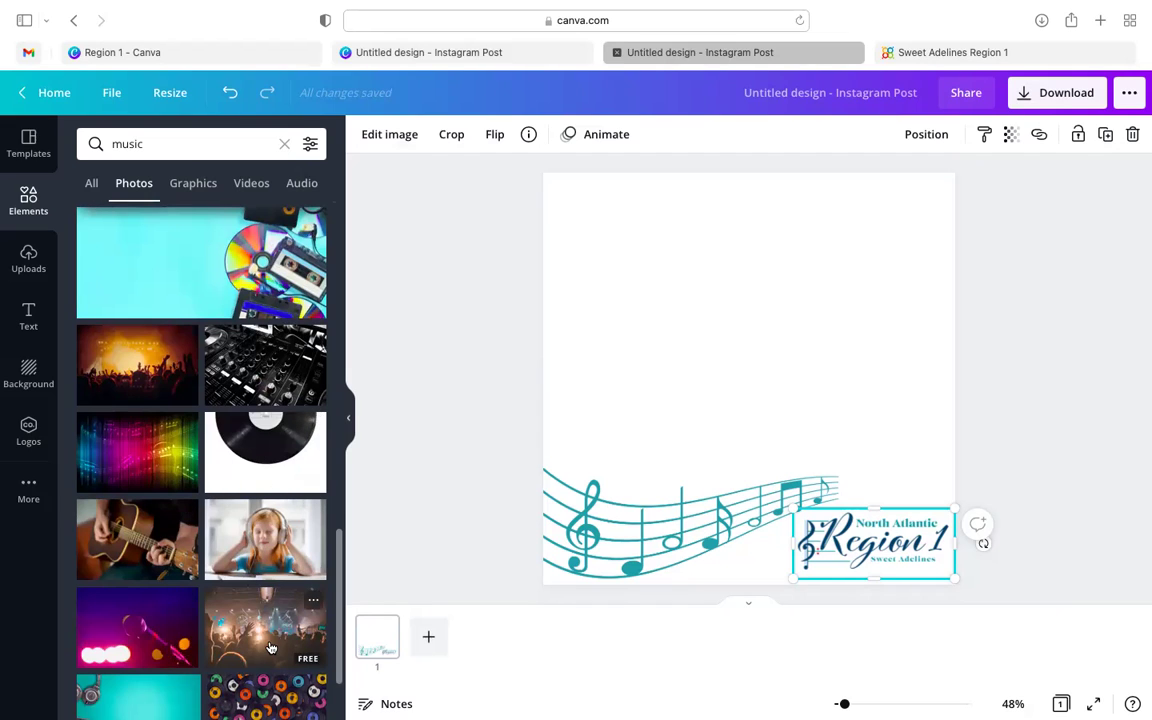
pyautogui.scroll(-3, 160, 565)
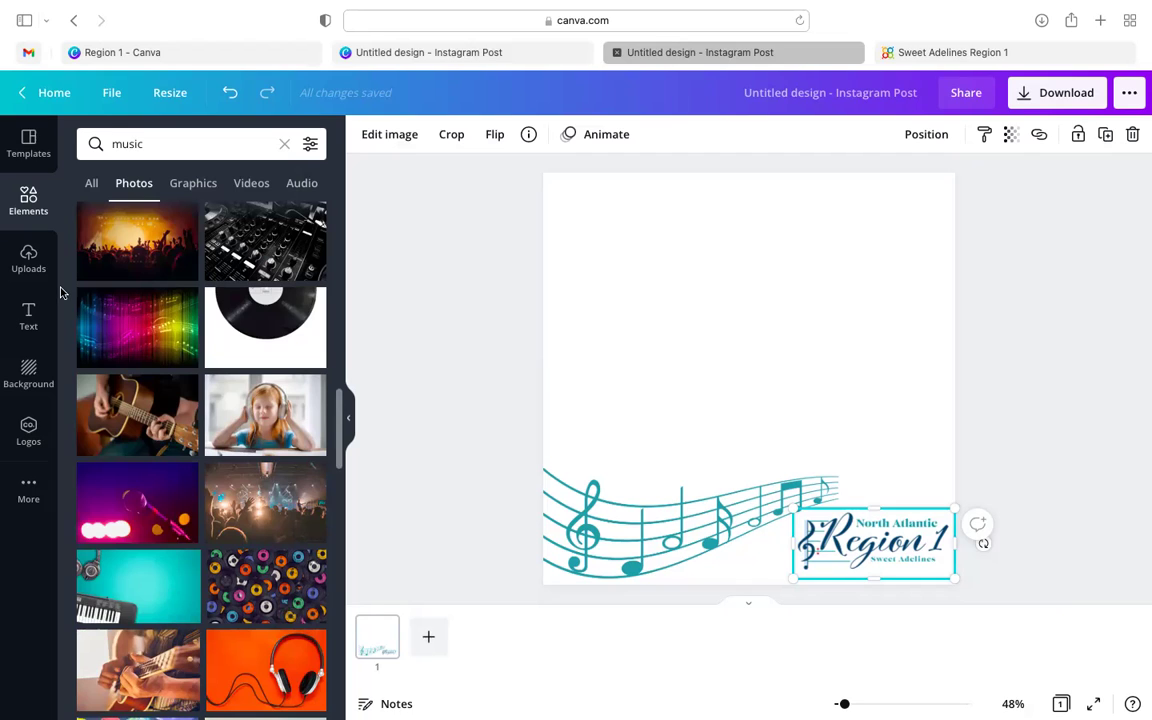
pyautogui.click(256, 184)
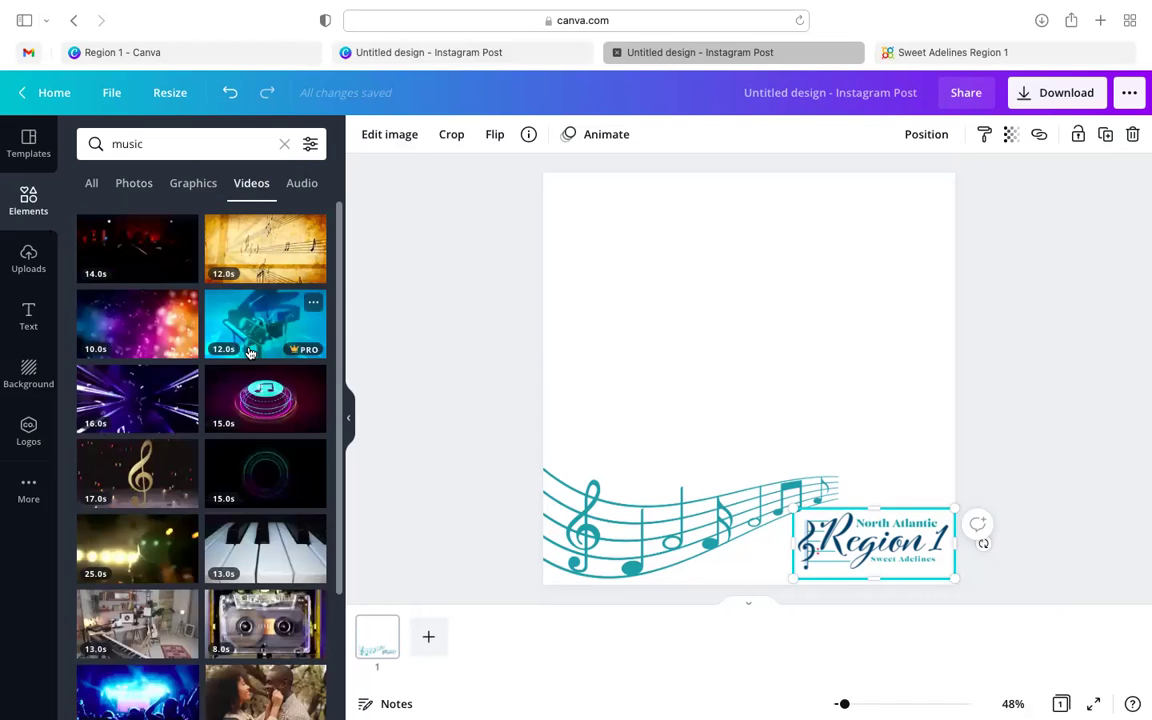
# - Delete the music-staff graphic and the Region 1 logo from the page
pyautogui.click(607, 544)
pyautogui.press('Delete')
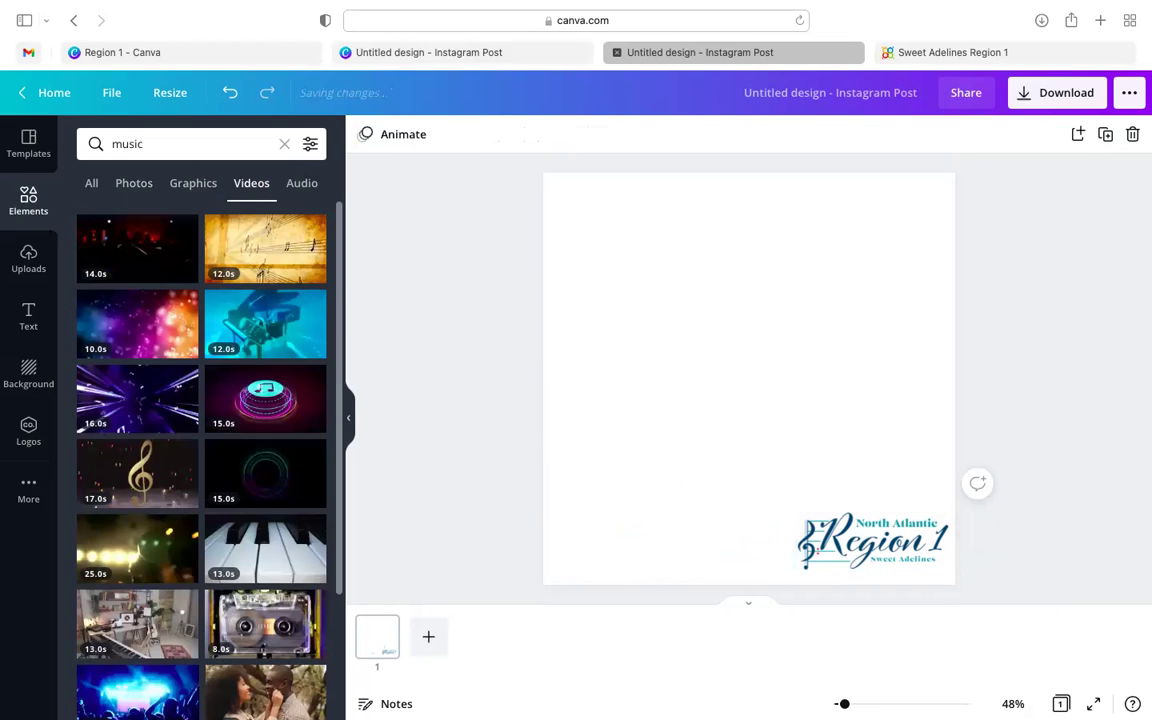
pyautogui.click(873, 541)
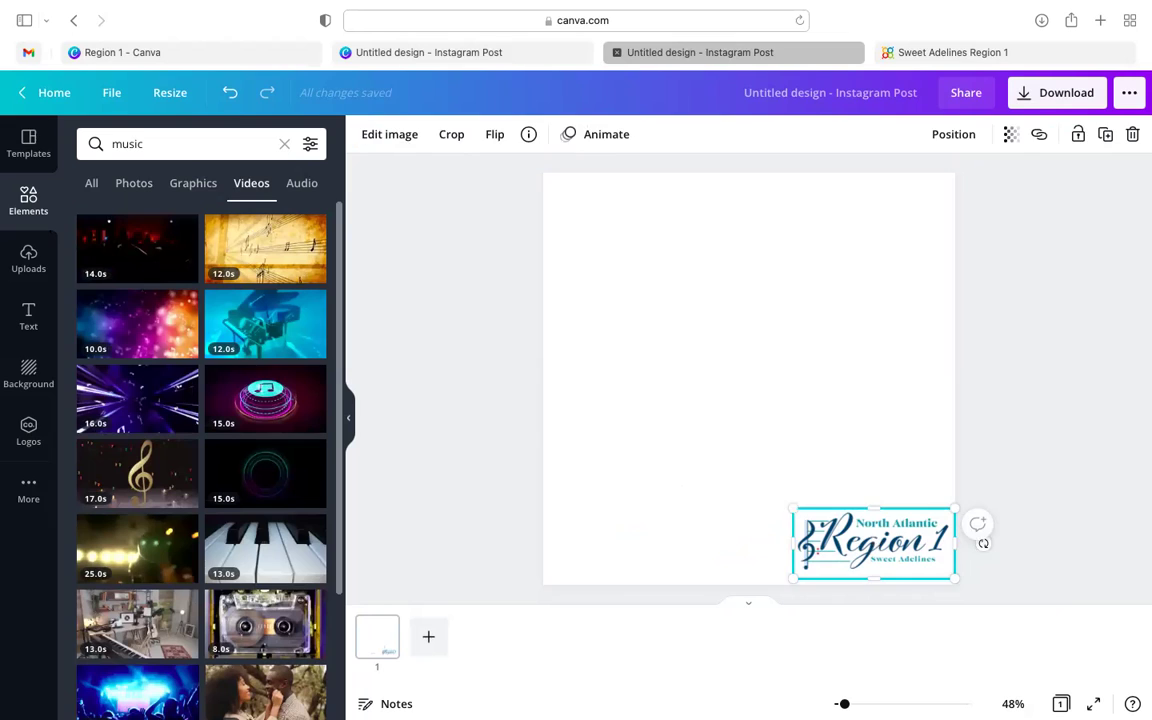
pyautogui.press('Delete')
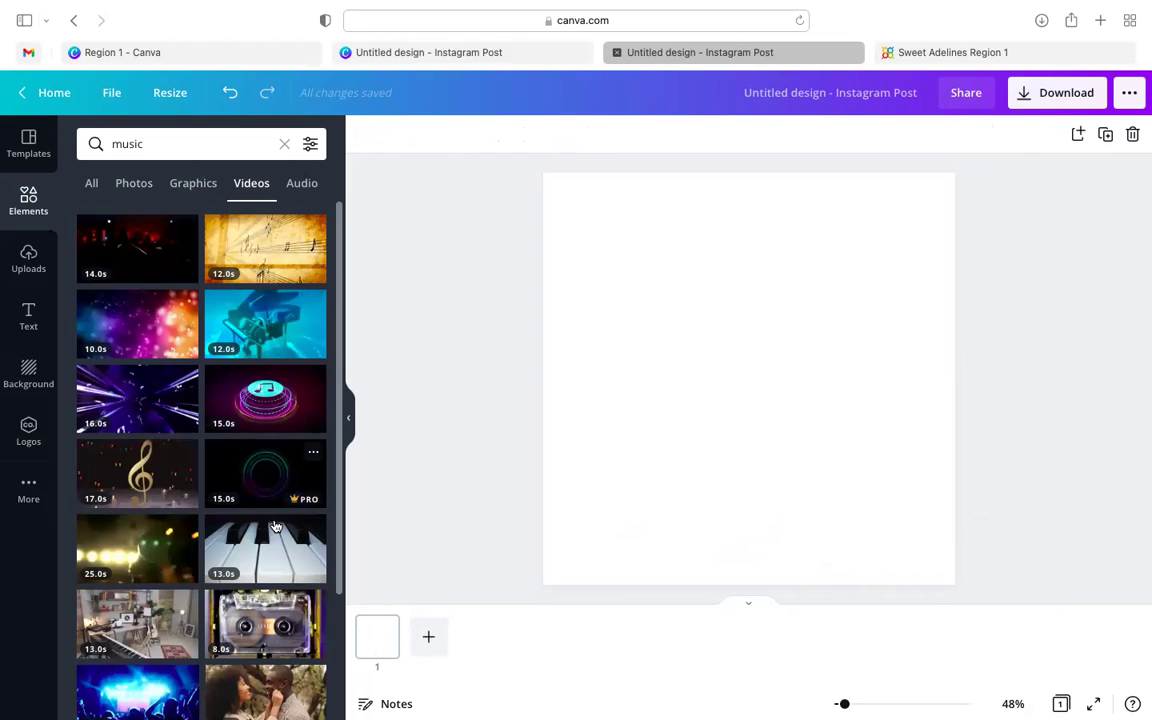
# - Add the purple bokeh music-notes video, stretch it to fill the whole page, and play it
pyautogui.click(156, 323)
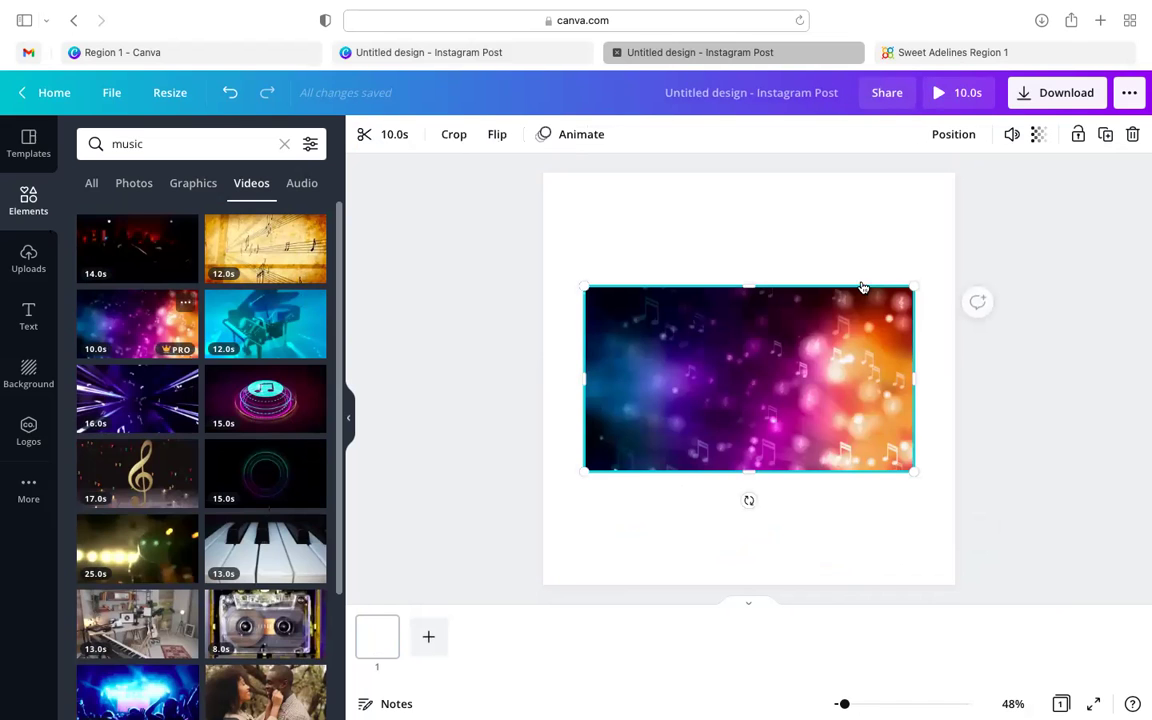
pyautogui.moveTo(953, 172); pyautogui.dragTo(1075, 83)
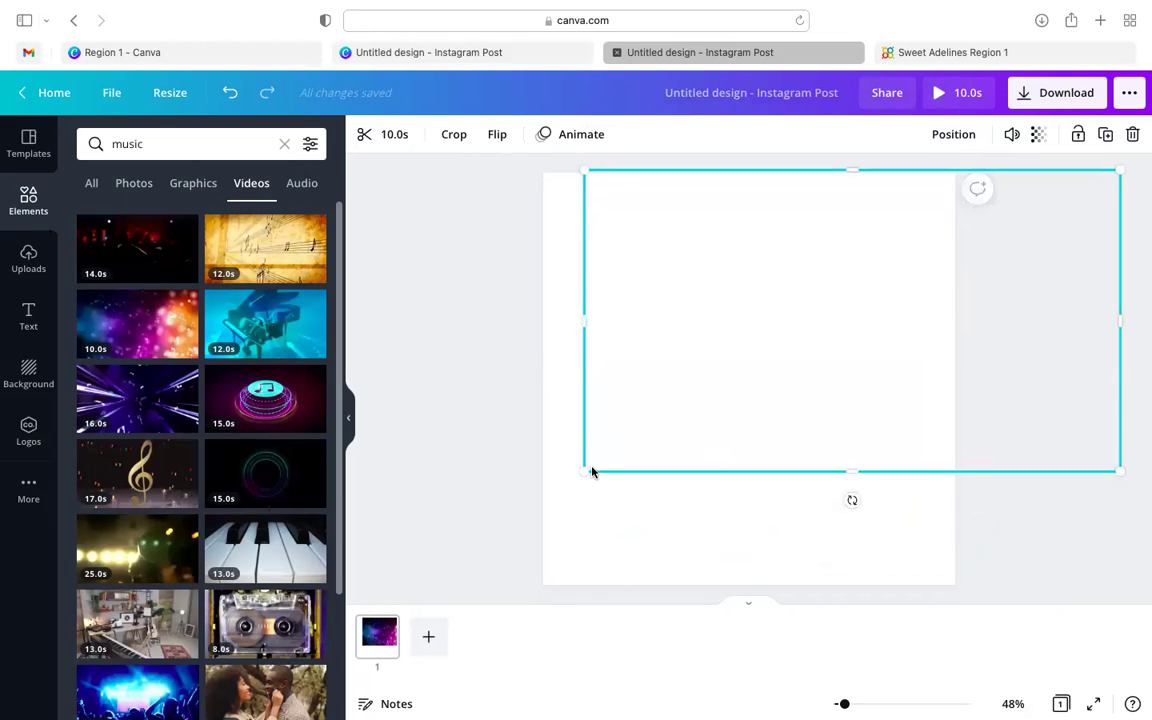
pyautogui.moveTo(561, 539); pyautogui.dragTo(335, 716)
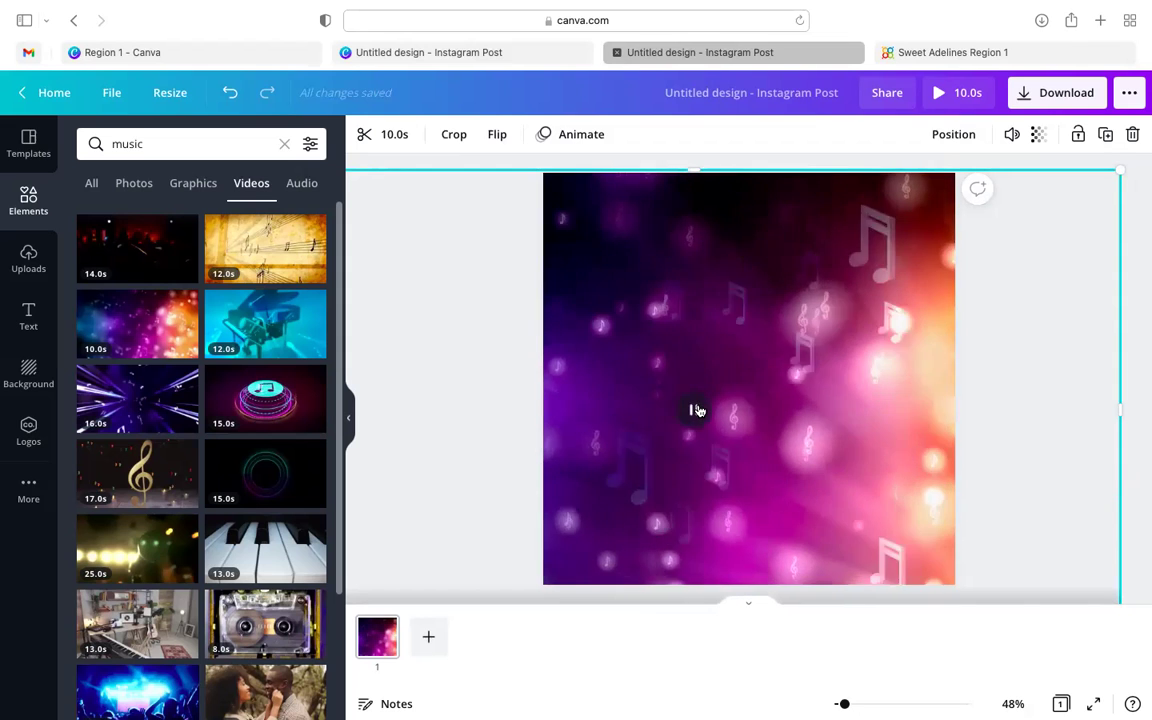
pyautogui.click(697, 410)
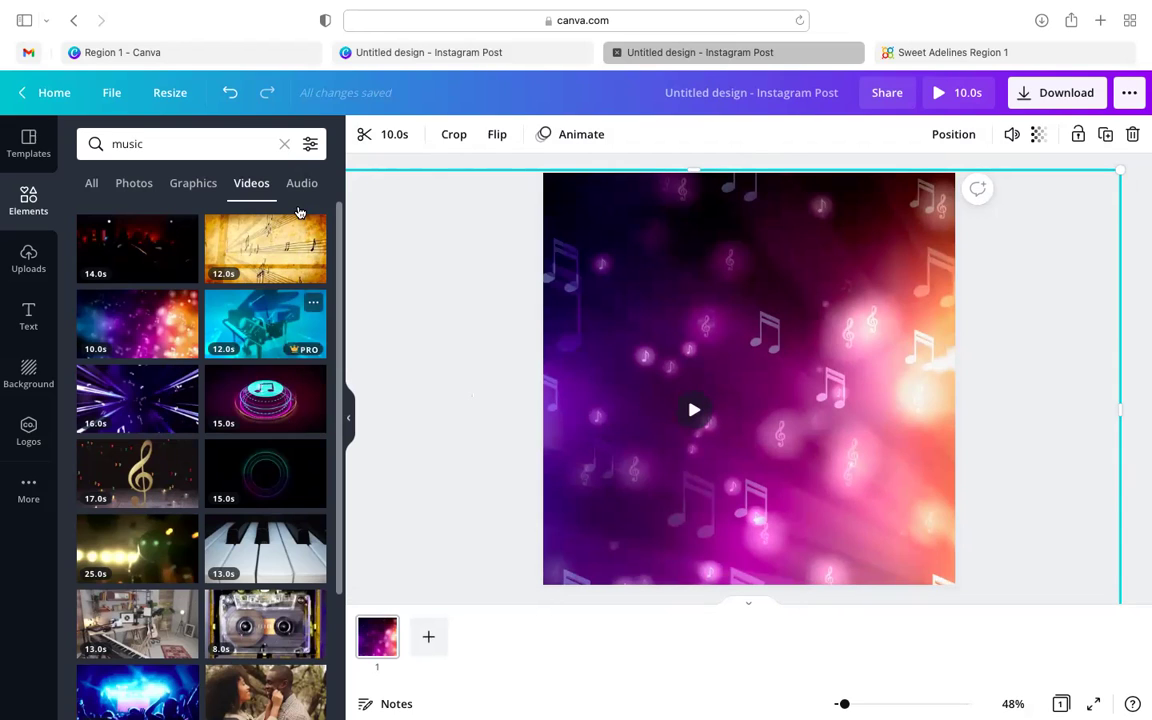
# - Show audio tracks such as 'Known and Loved' and 'Sum of Love' for the music search
pyautogui.click(301, 185)
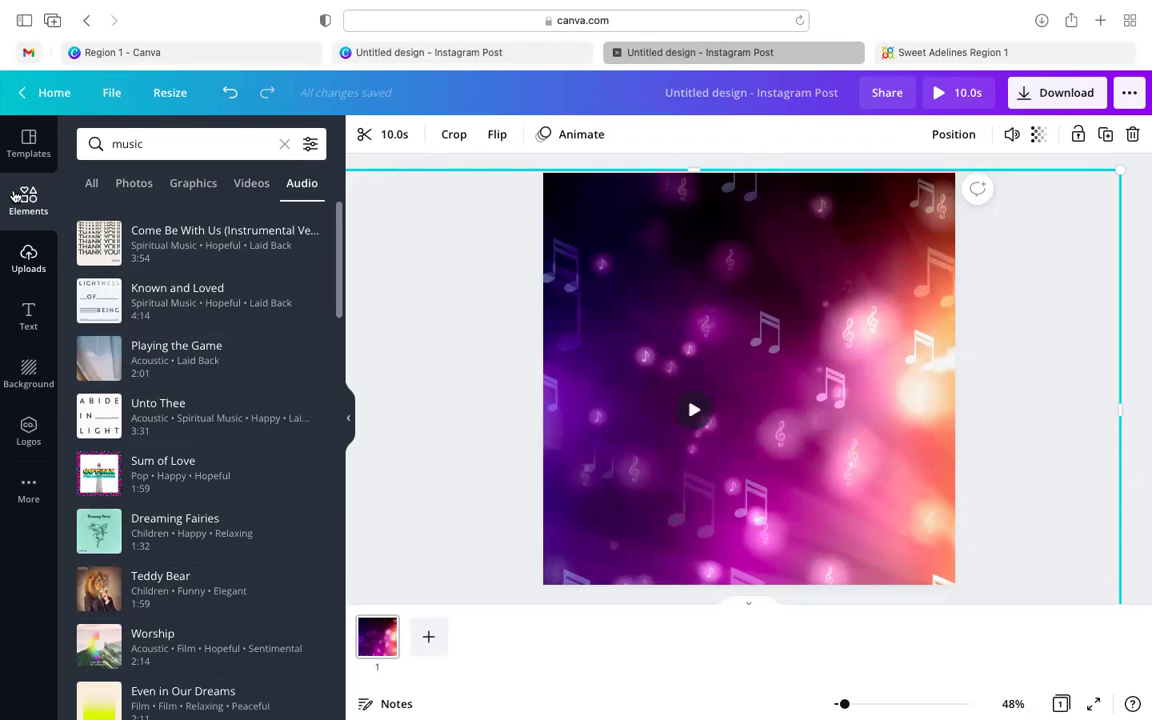
pyautogui.moveTo(530, 8)
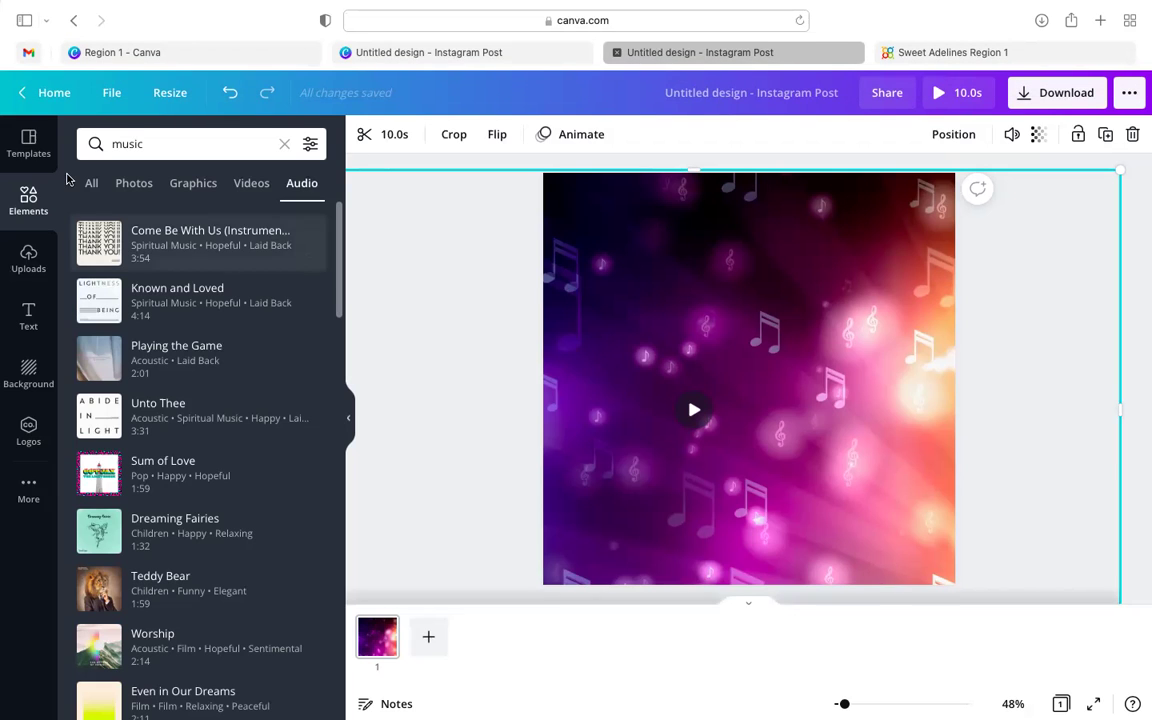
pyautogui.click(90, 184)
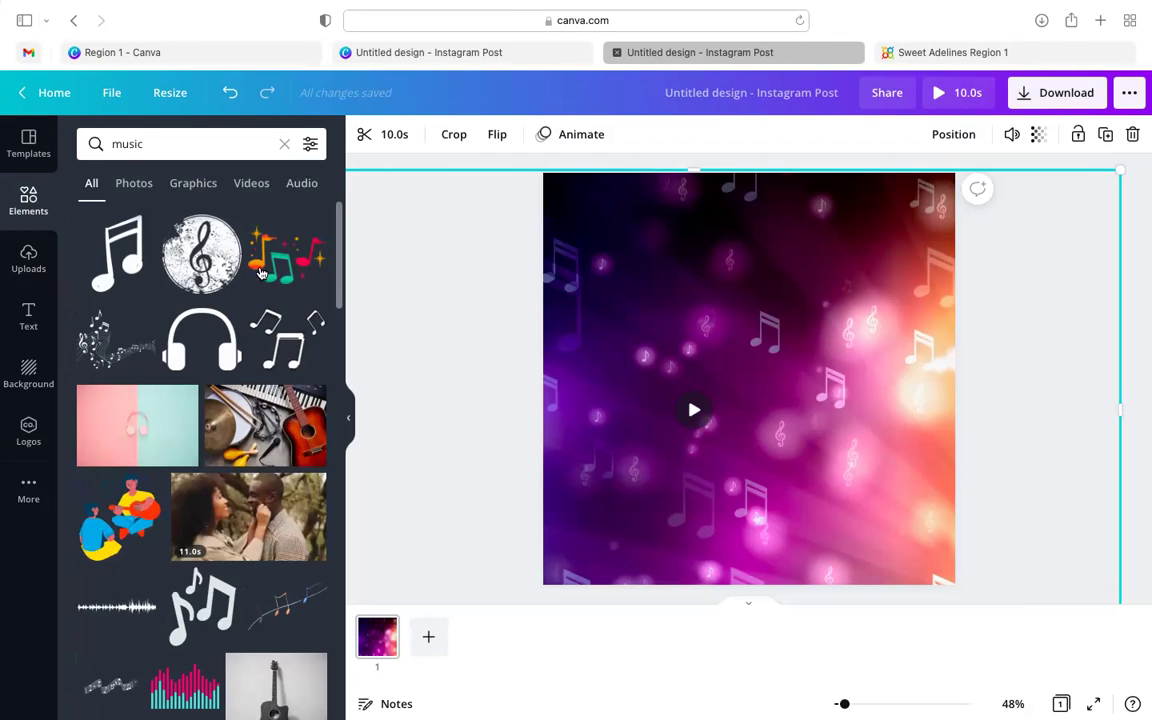
pyautogui.moveTo(1044, 57)
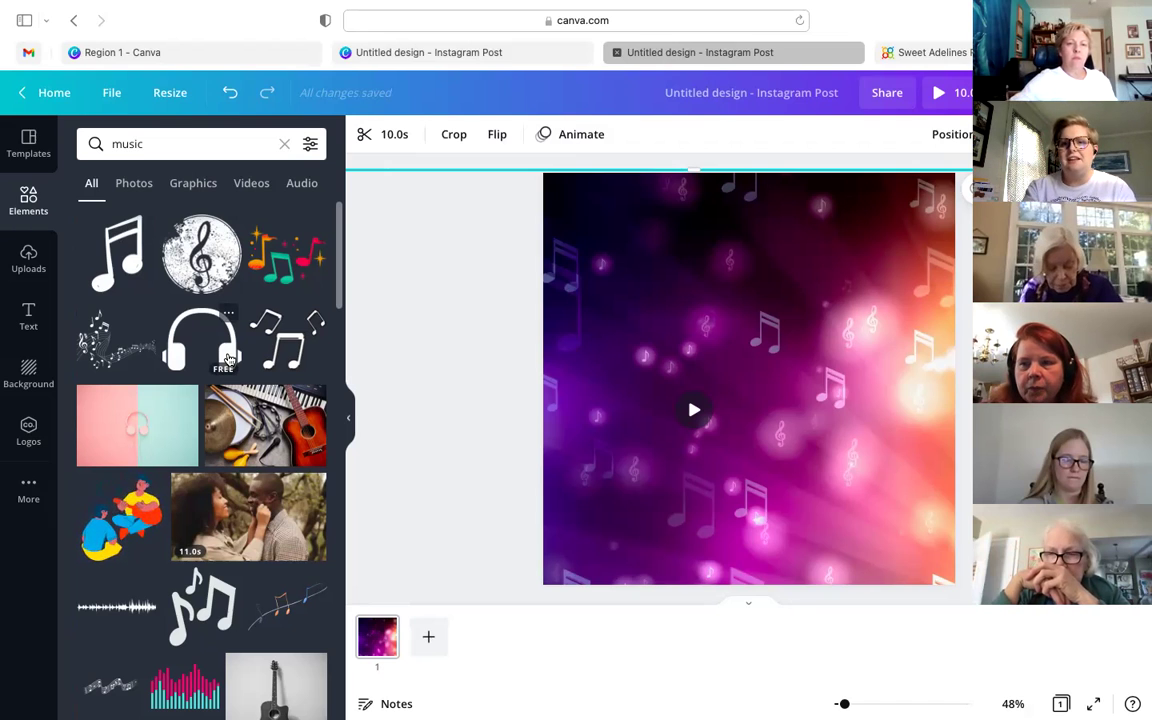
pyautogui.click(29, 258)
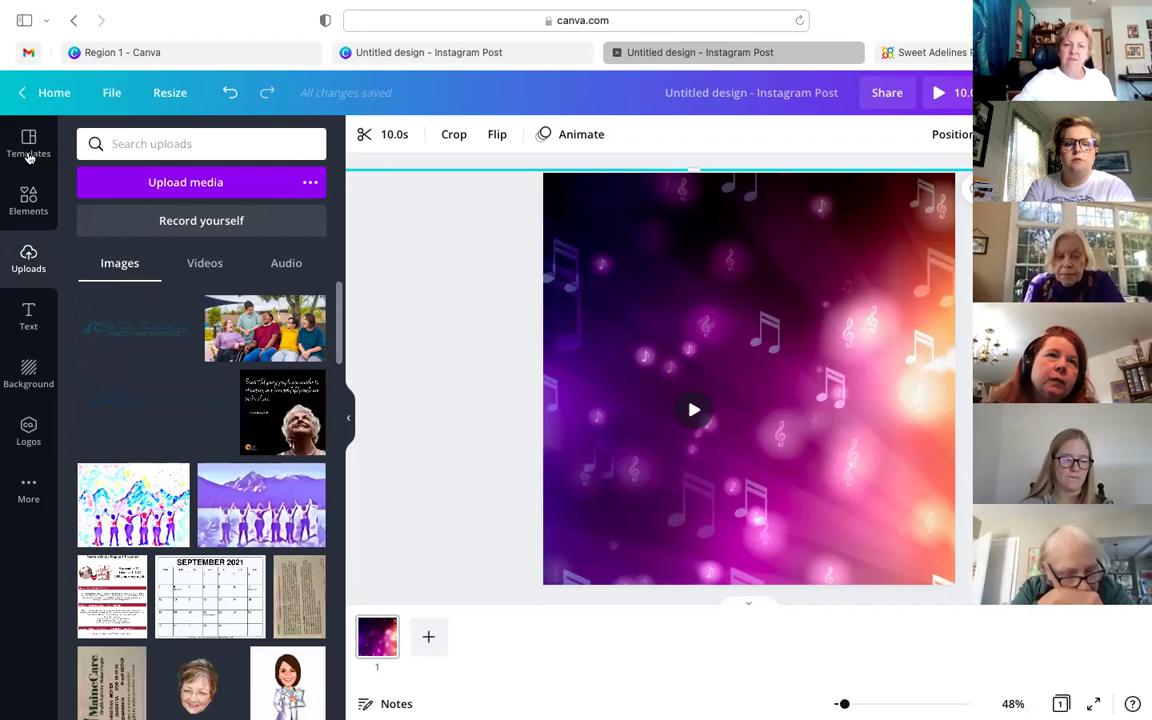
pyautogui.scroll(-2, 148, 364)
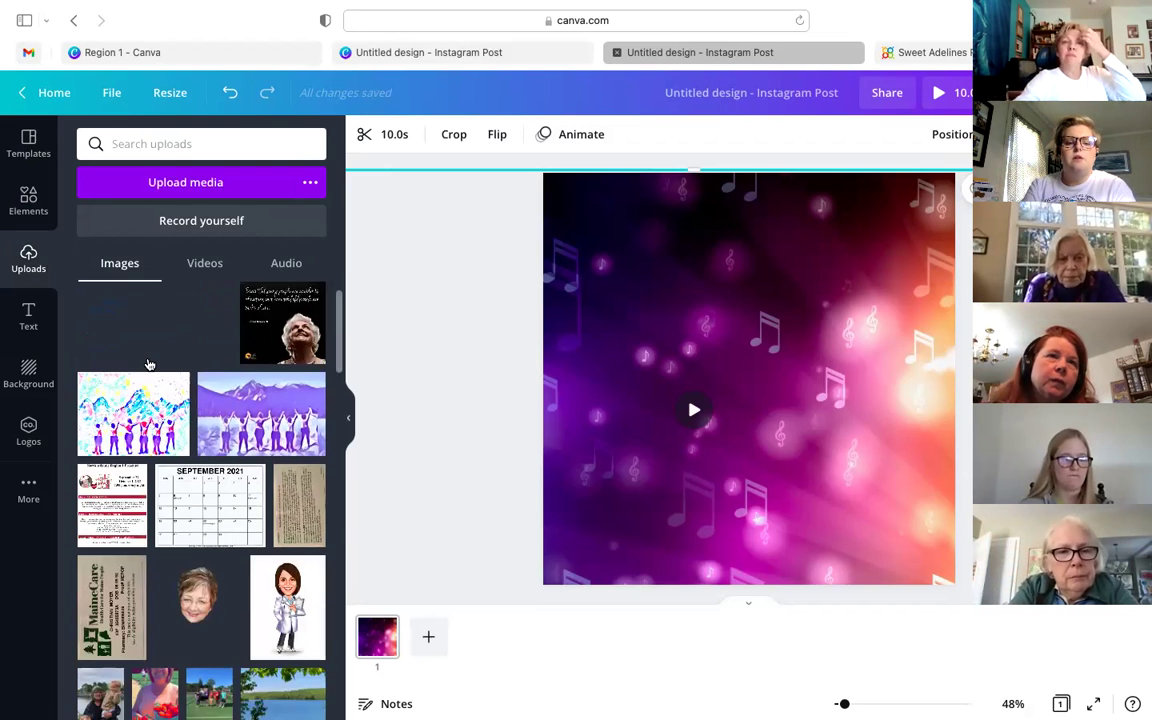
pyautogui.scroll(-4, 148, 364)
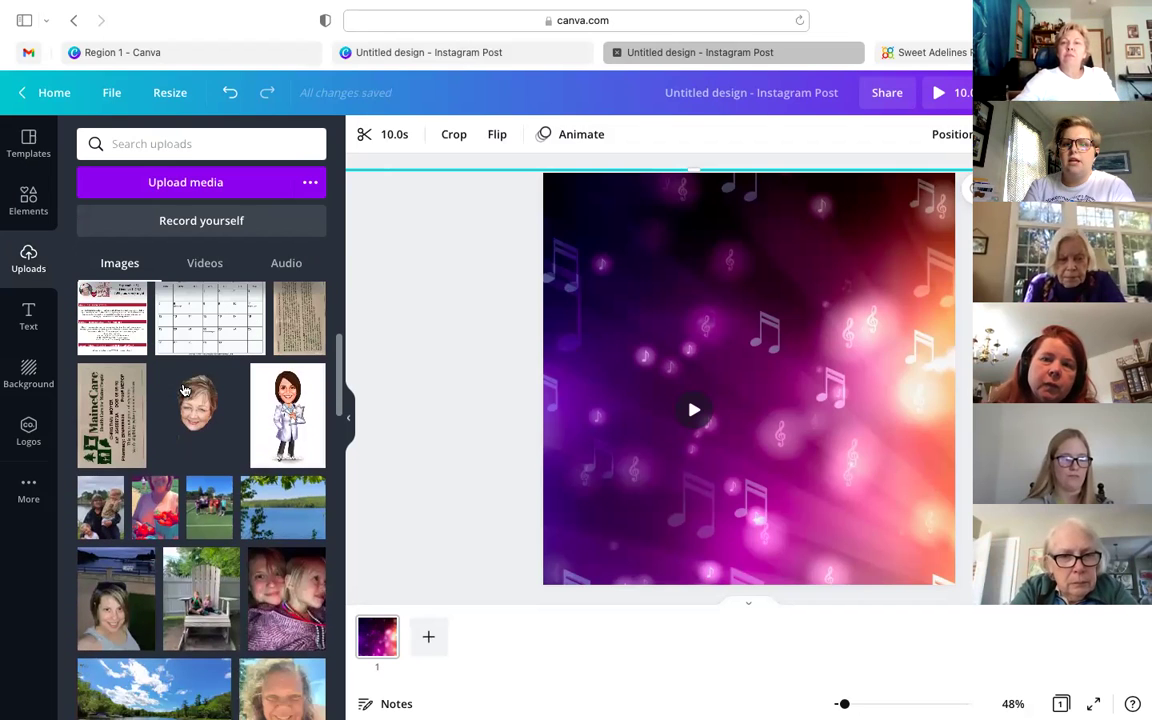
pyautogui.moveTo(198, 405)
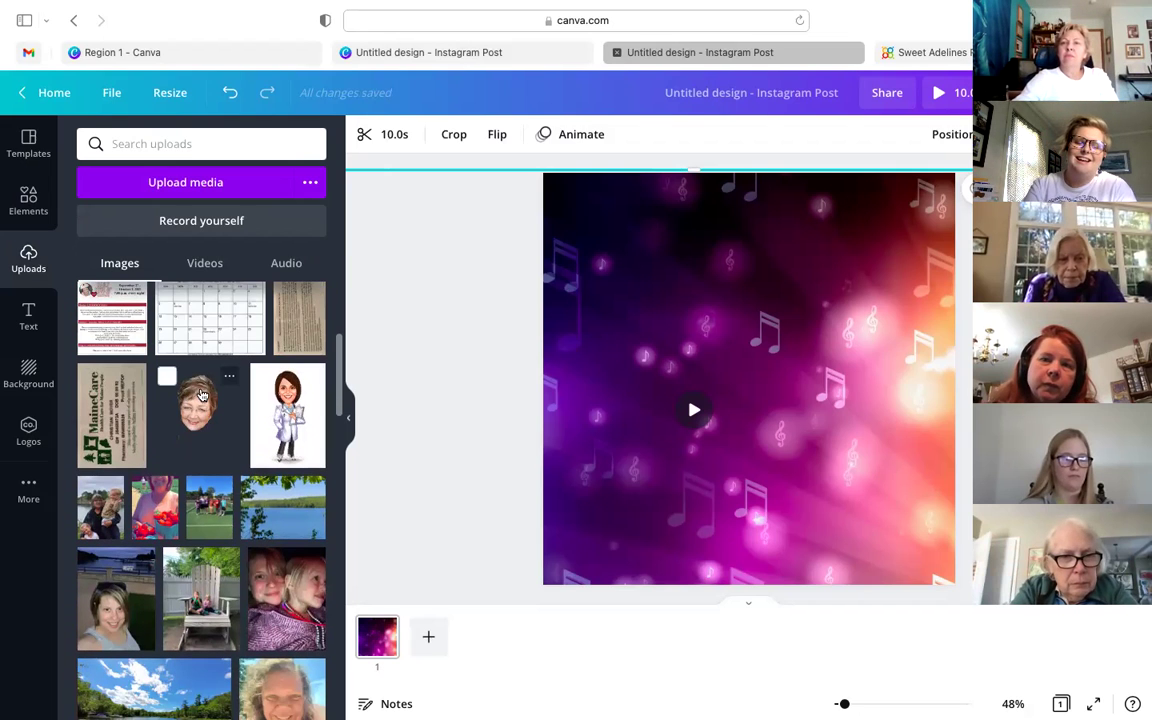
pyautogui.scroll(-15, 238, 376)
pyautogui.scroll(-10, 238, 376)
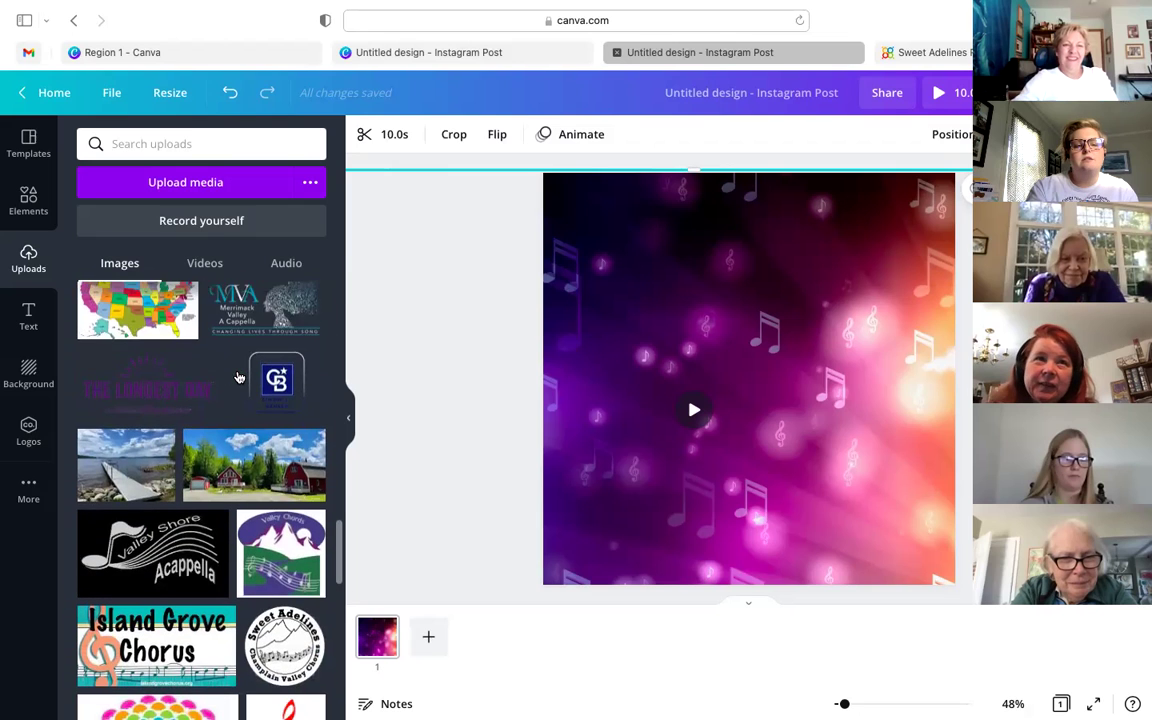
pyautogui.scroll(-3, 238, 376)
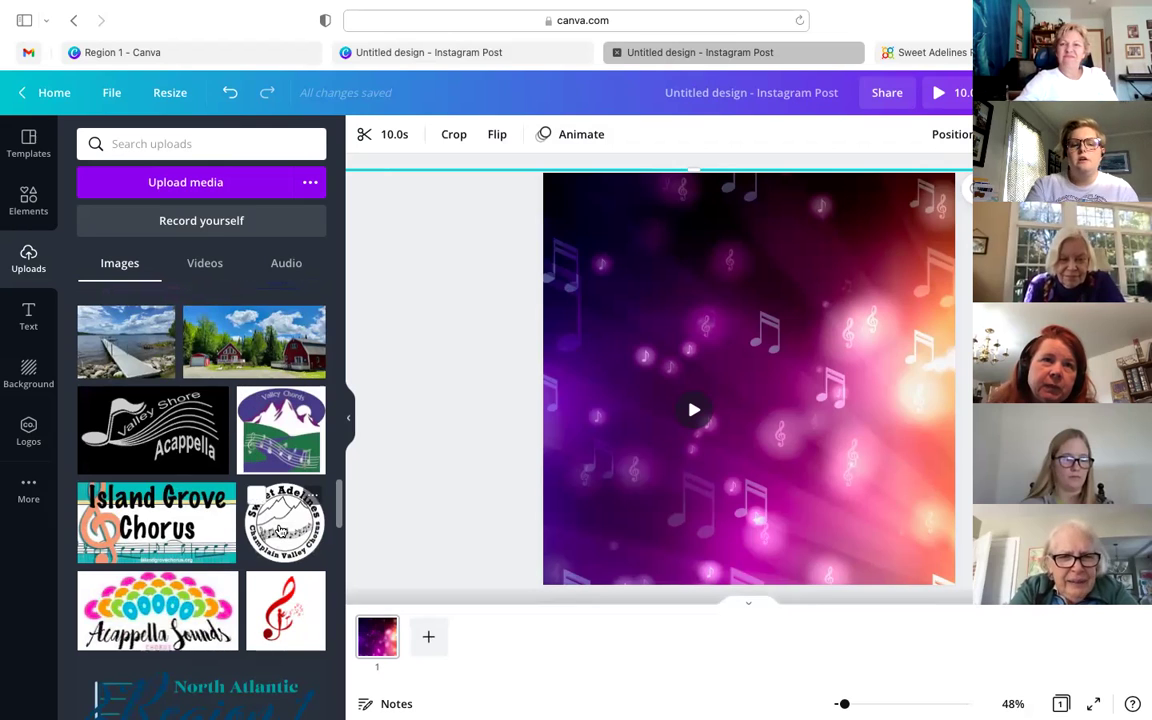
pyautogui.scroll(-1, 282, 531)
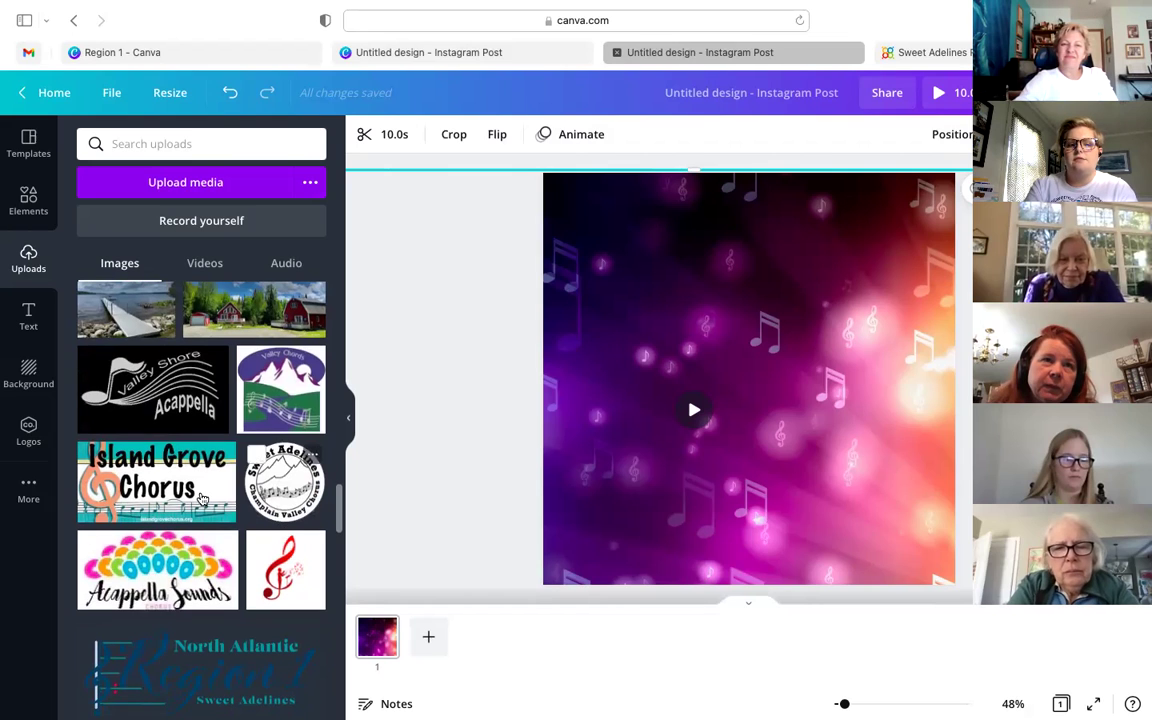
pyautogui.scroll(-5, 200, 432)
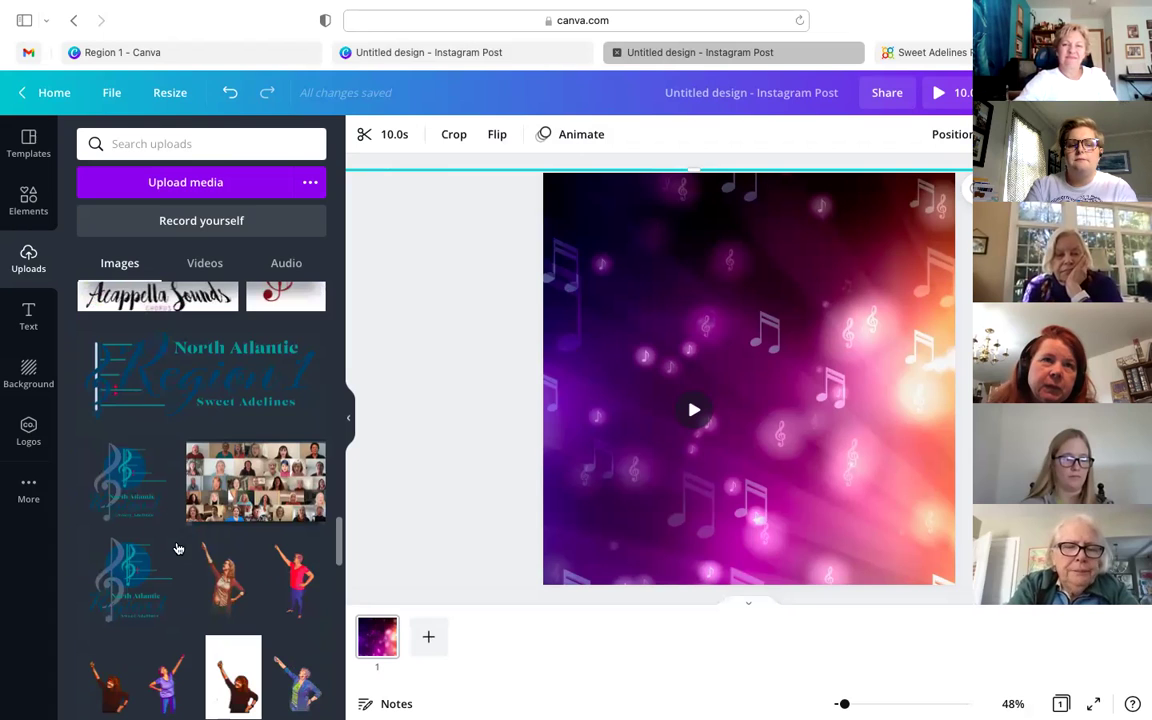
pyautogui.scroll(-1, 141, 497)
pyautogui.scroll(-1, 141, 497)
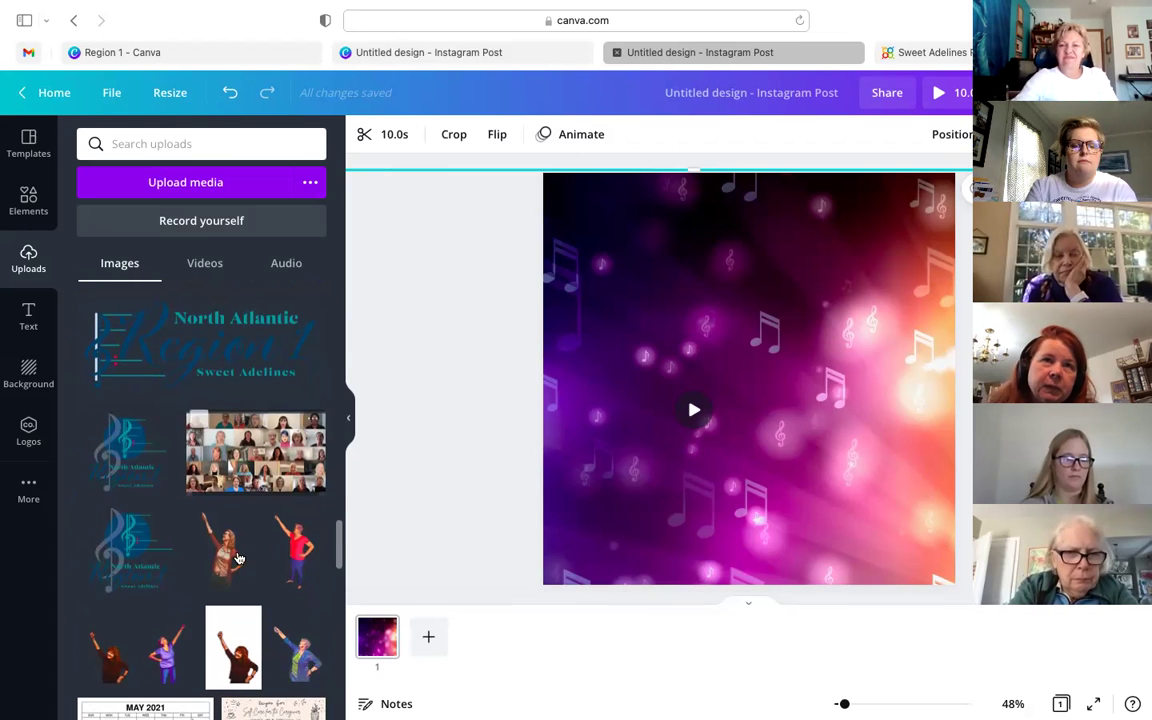
pyautogui.scroll(-7, 253, 512)
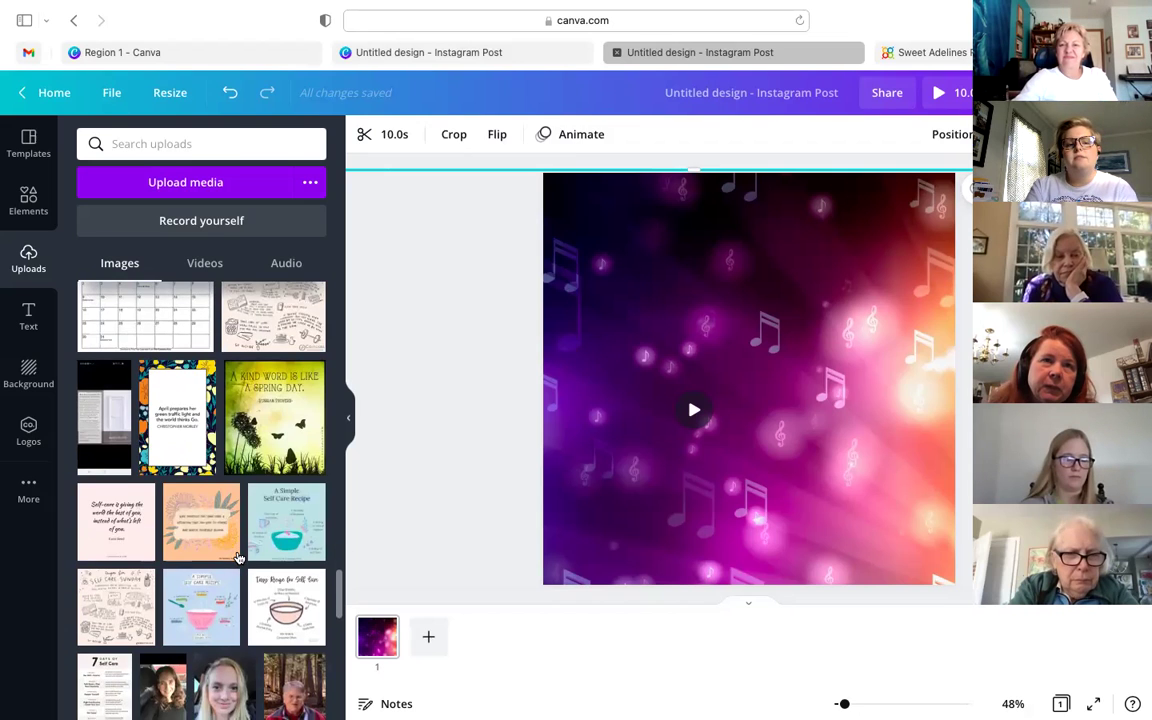
pyautogui.scroll(3, 139, 412)
pyautogui.scroll(10, 191, 374)
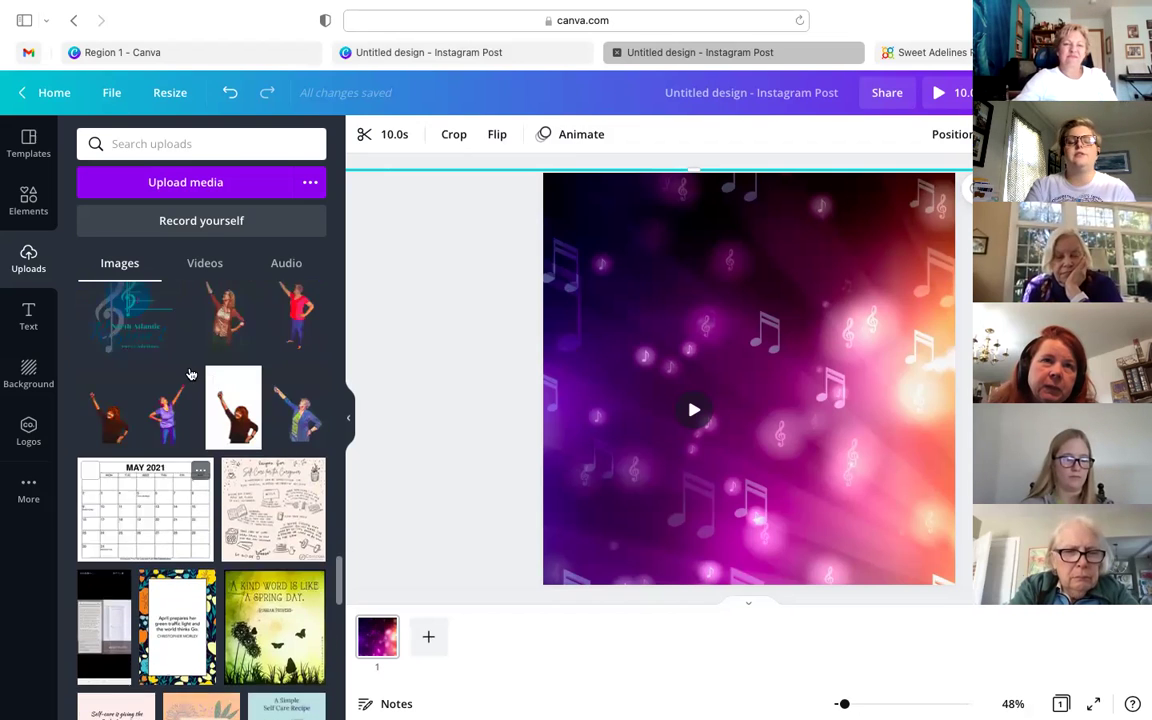
pyautogui.scroll(3, 191, 374)
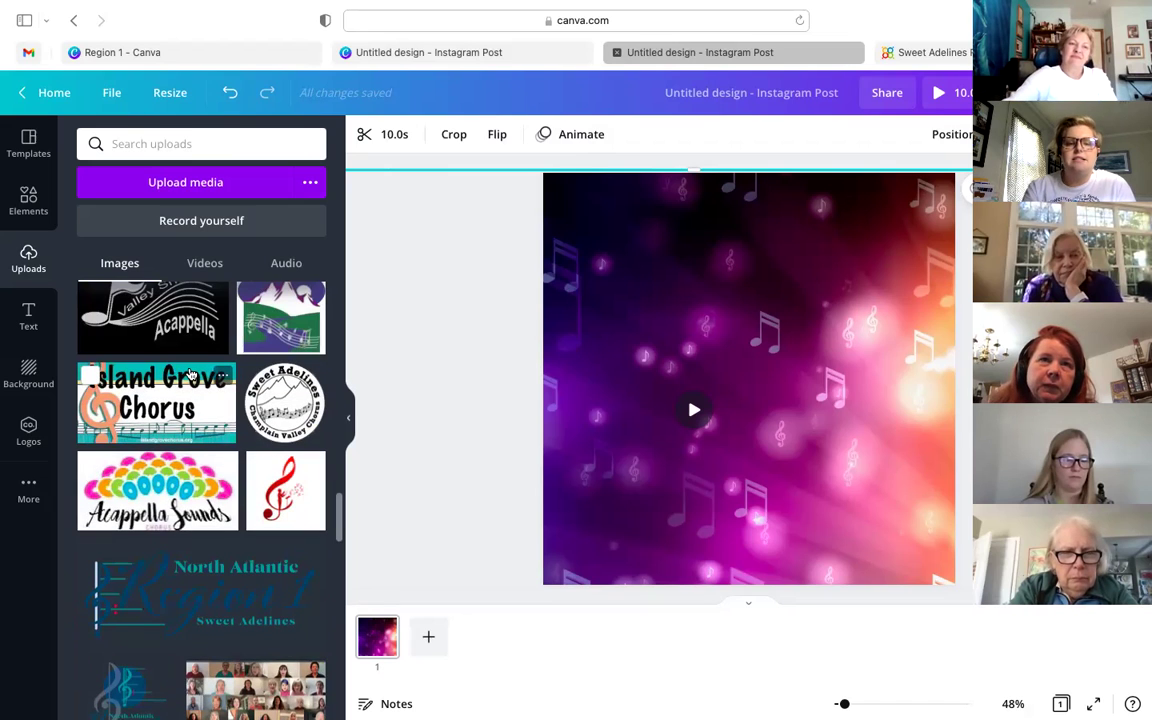
pyautogui.scroll(1, 191, 374)
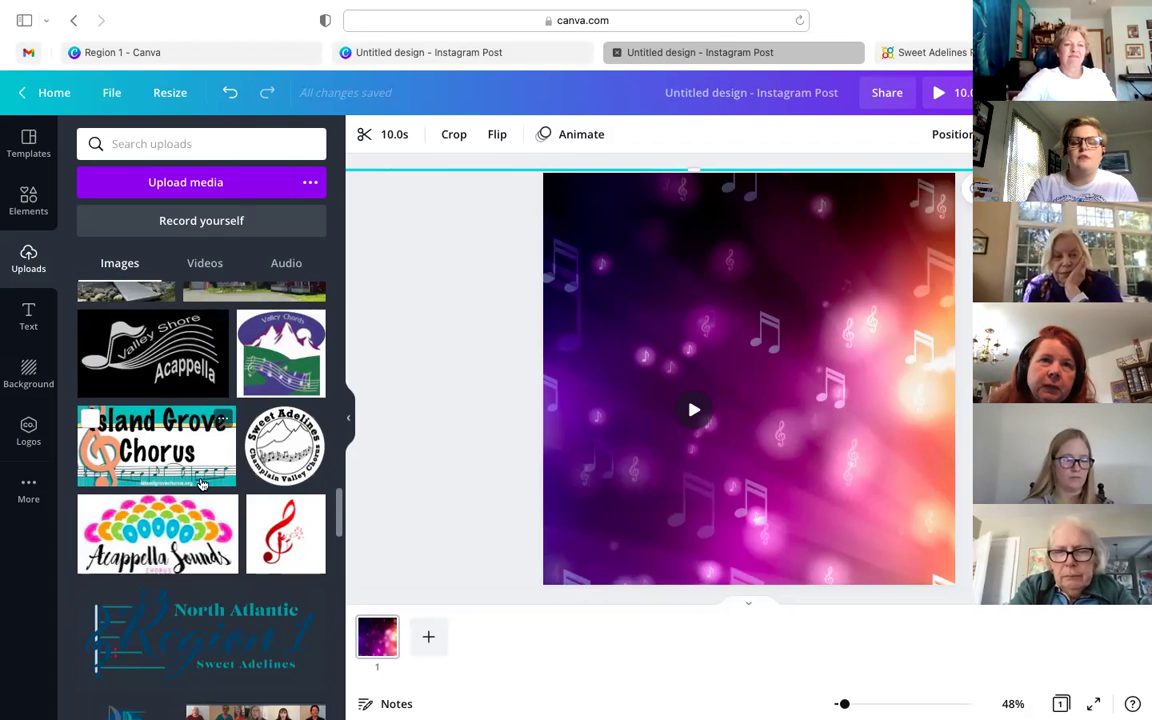
pyautogui.scroll(15, 250, 420)
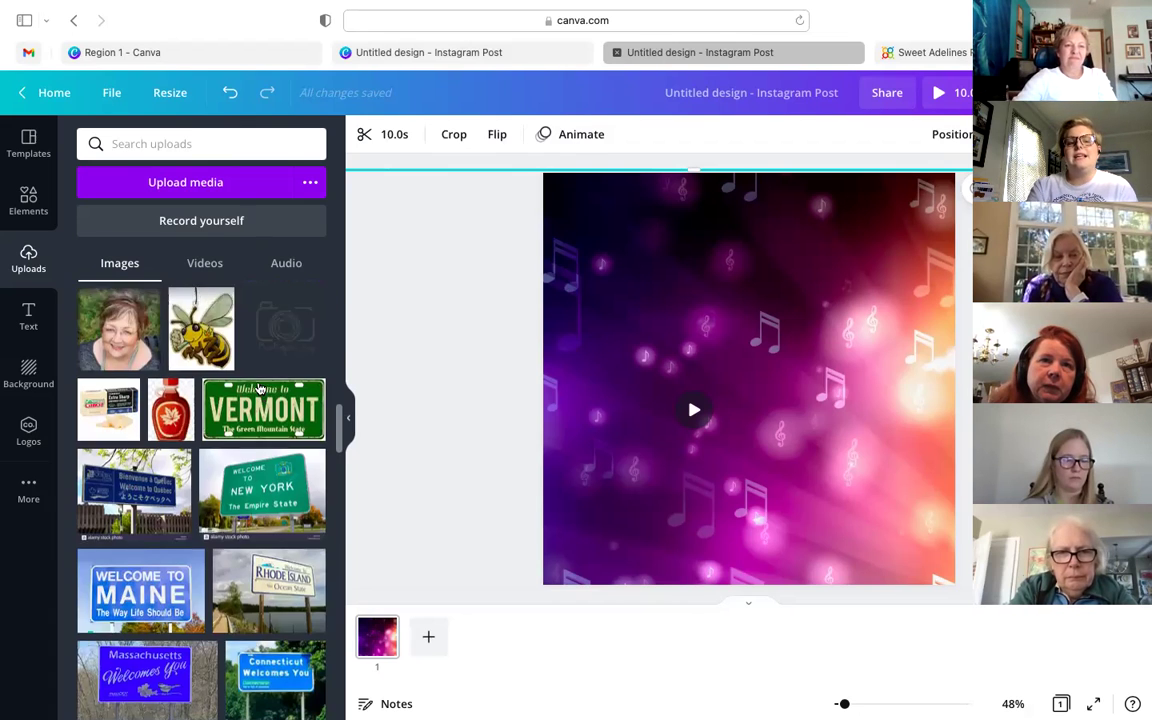
pyautogui.scroll(5, 258, 388)
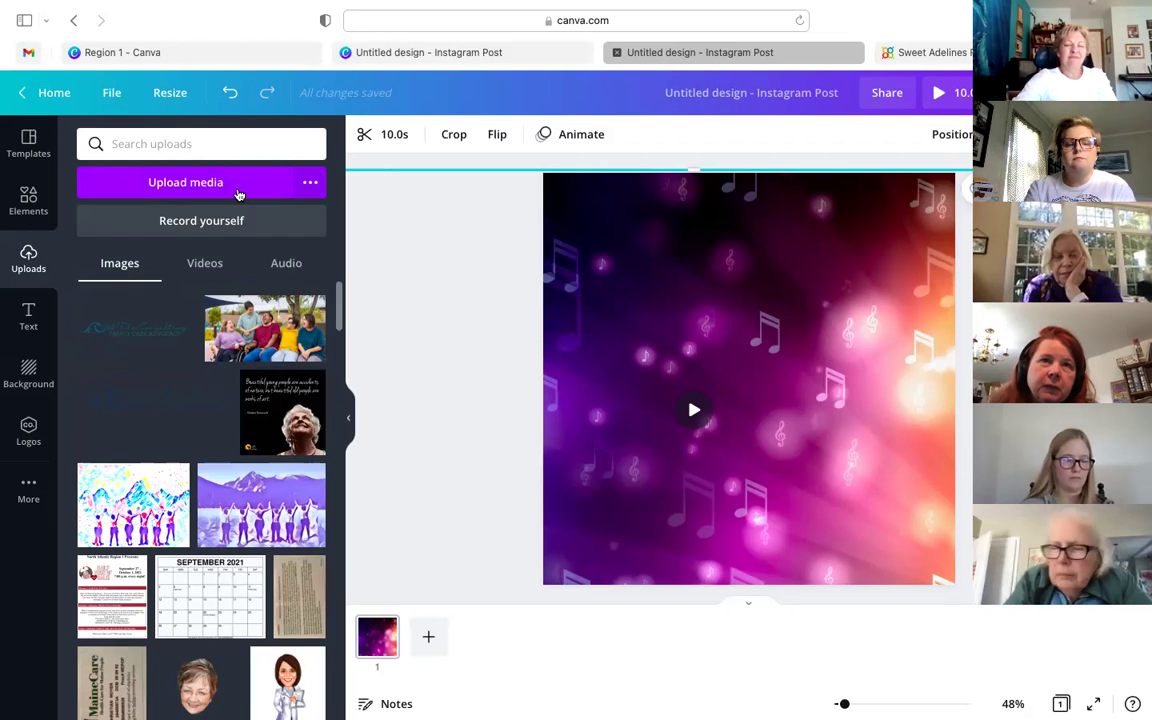
pyautogui.click(238, 190)
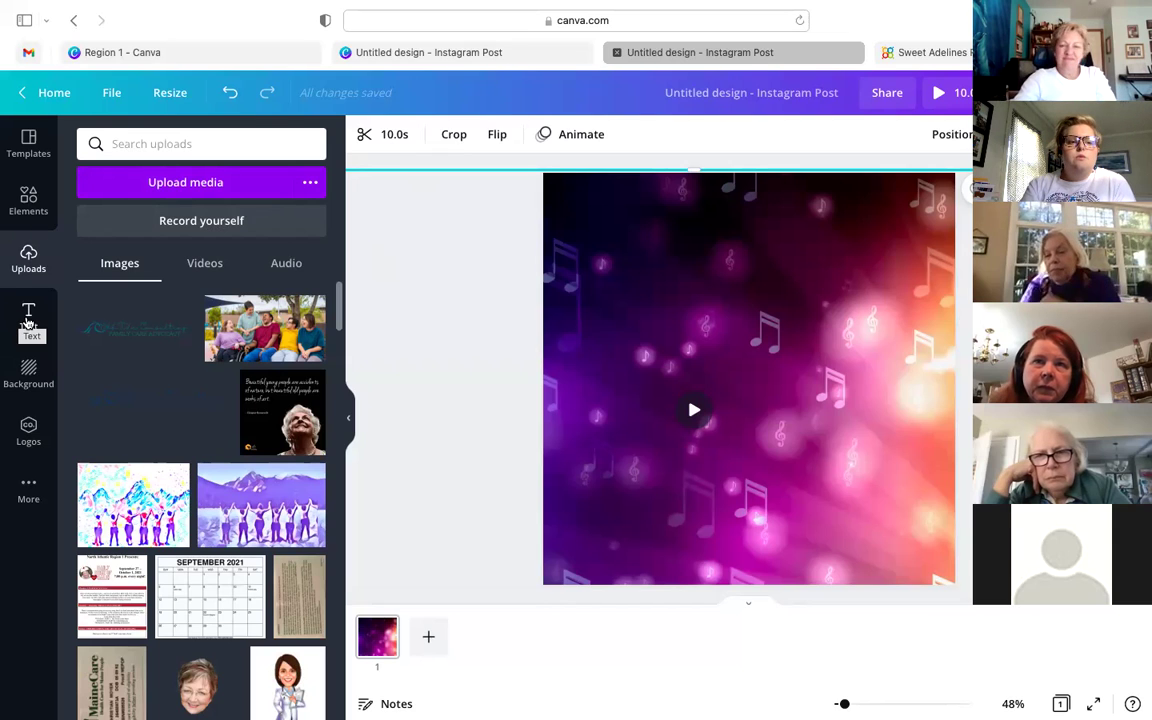
pyautogui.click(28, 318)
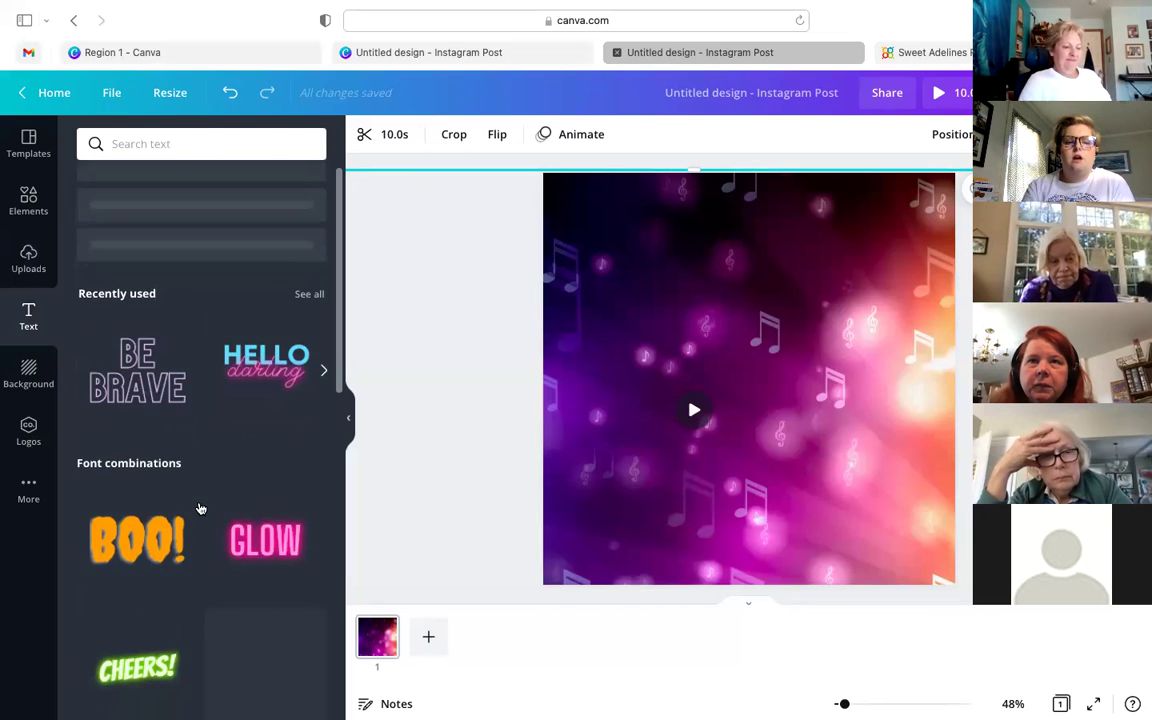
# - Browse the font combinations to the yellow neon SHINE preset, then bring up its text colour options
pyautogui.scroll(-5, 200, 509)
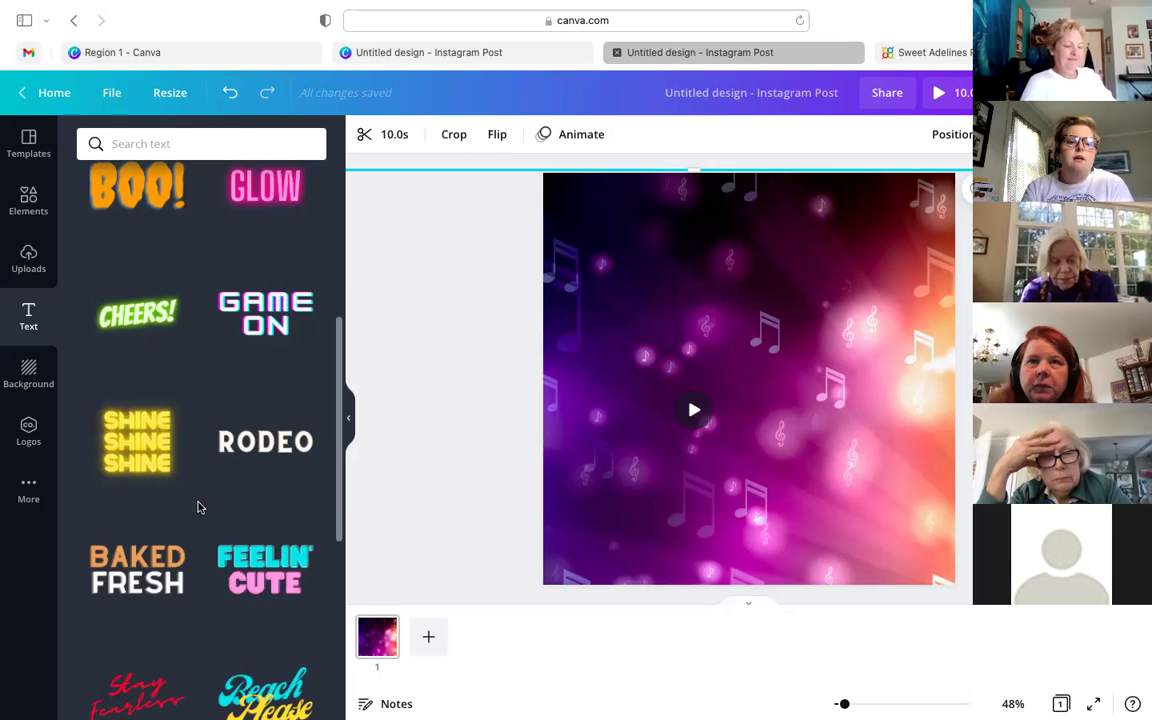
pyautogui.scroll(-4, 198, 507)
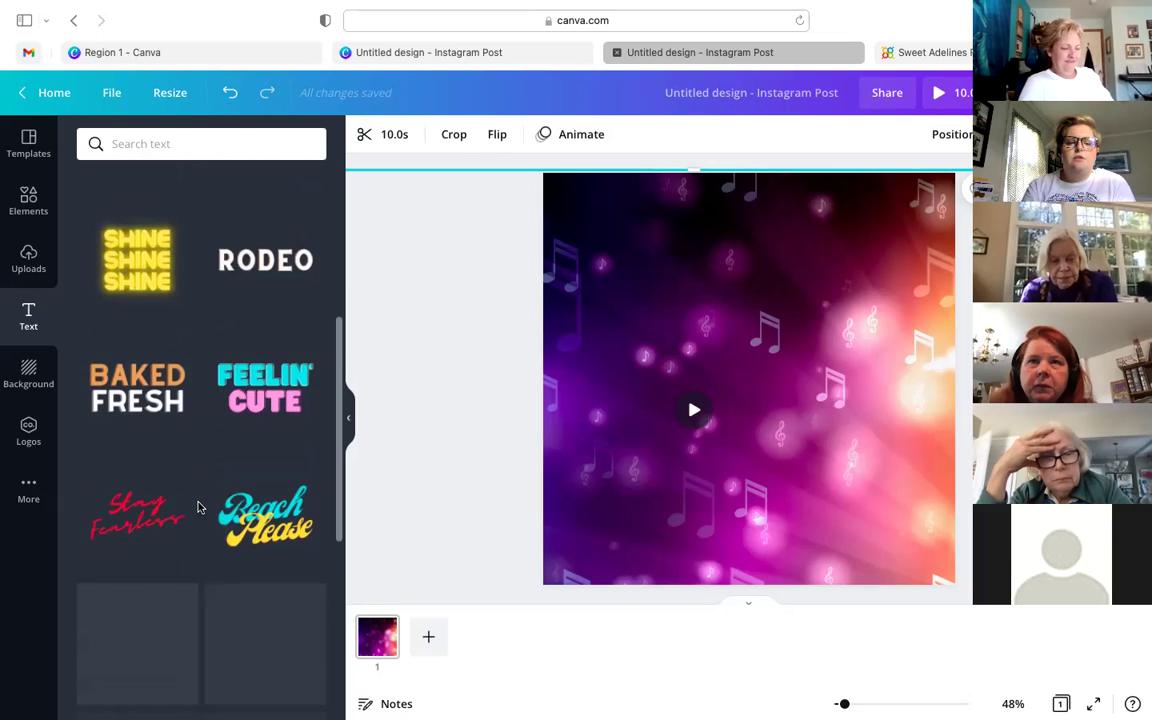
pyautogui.scroll(2, 196, 443)
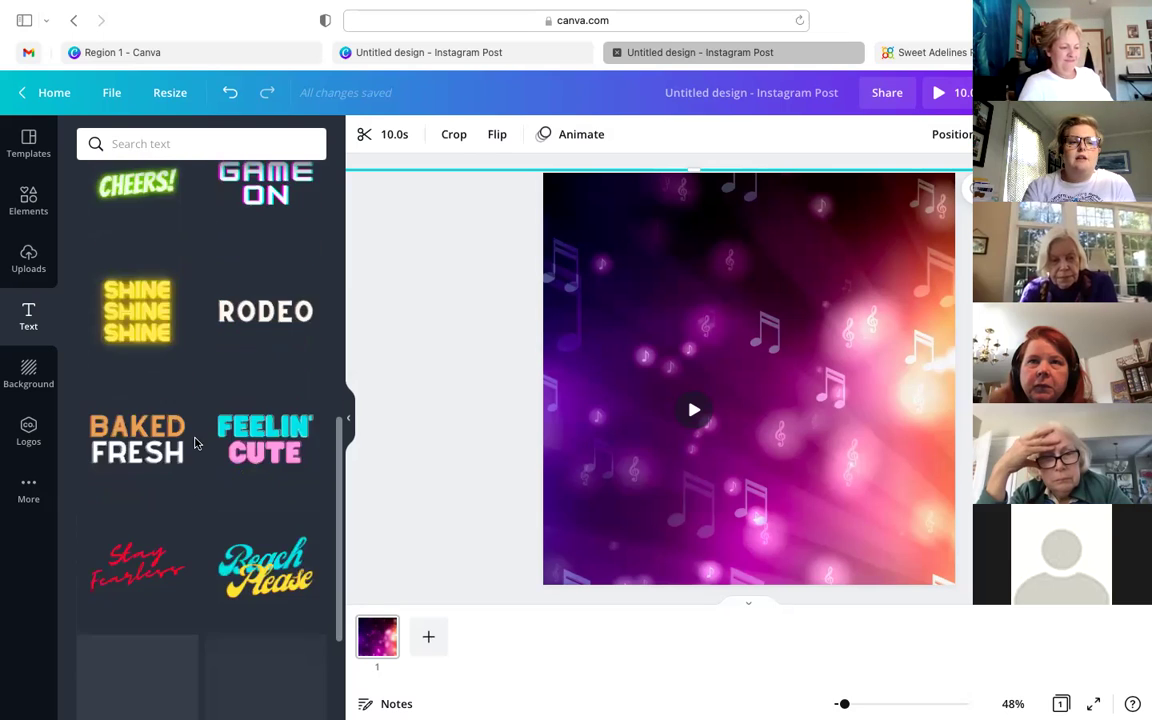
pyautogui.scroll(1, 133, 312)
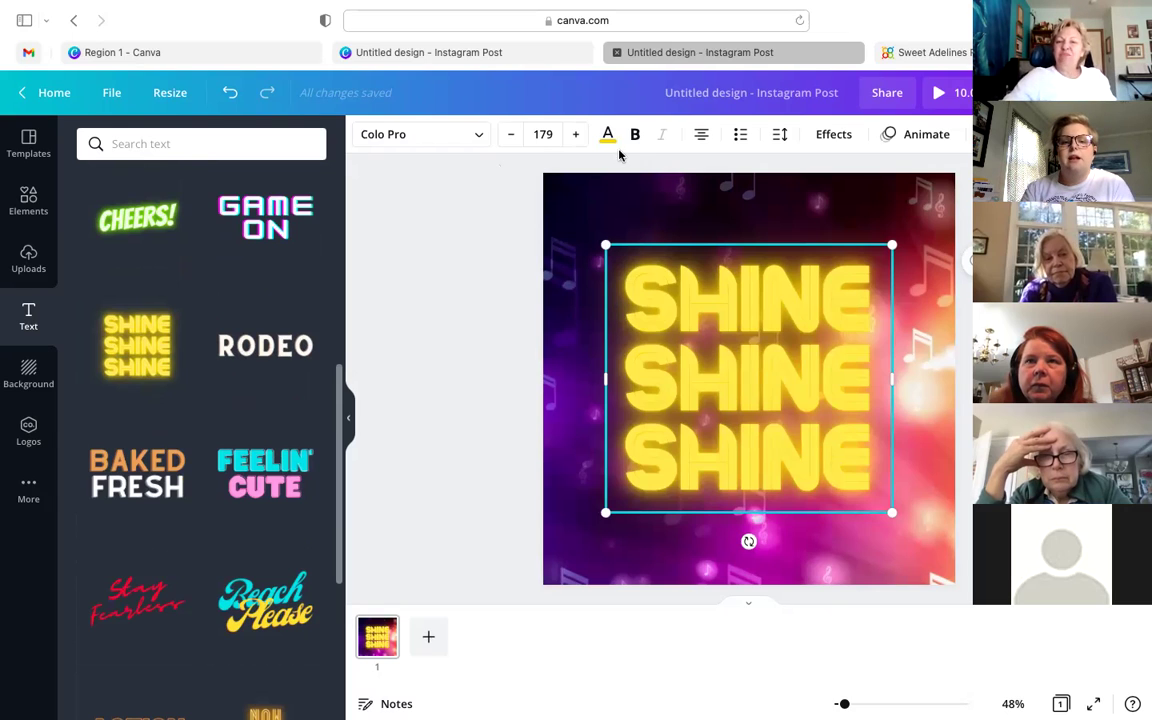
pyautogui.click(608, 136)
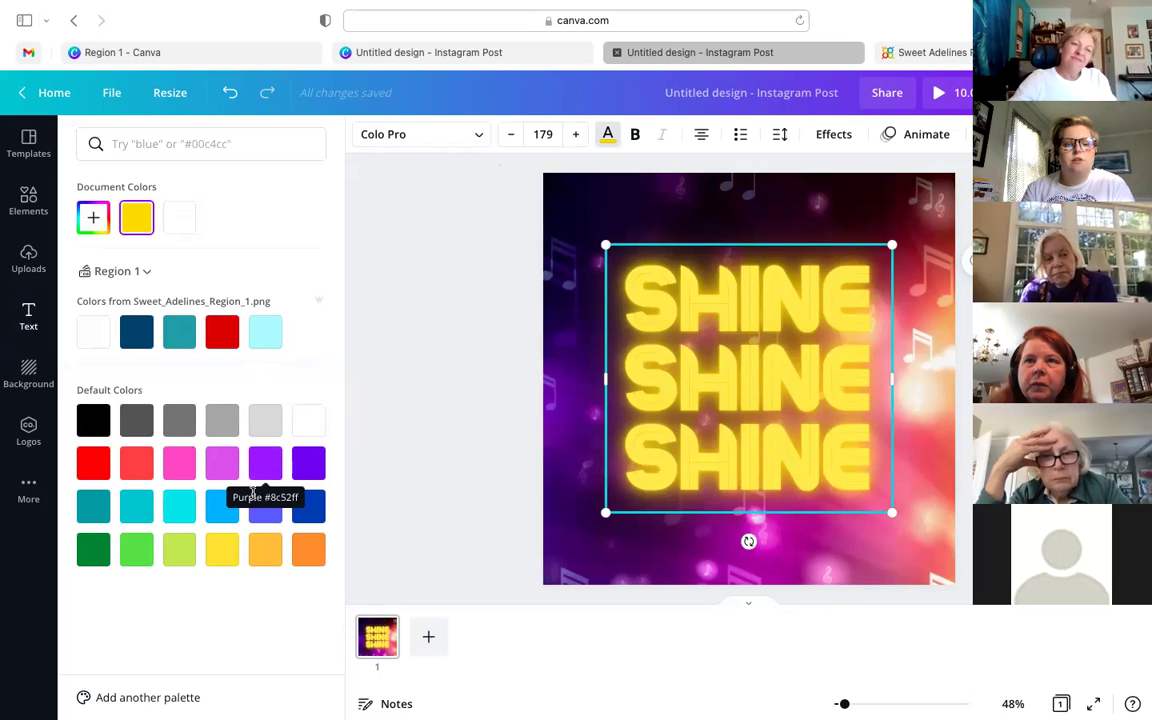
# - Colour the SHINE text orange and delete its third and second lines, leaving one SHINE
pyautogui.click(305, 553)
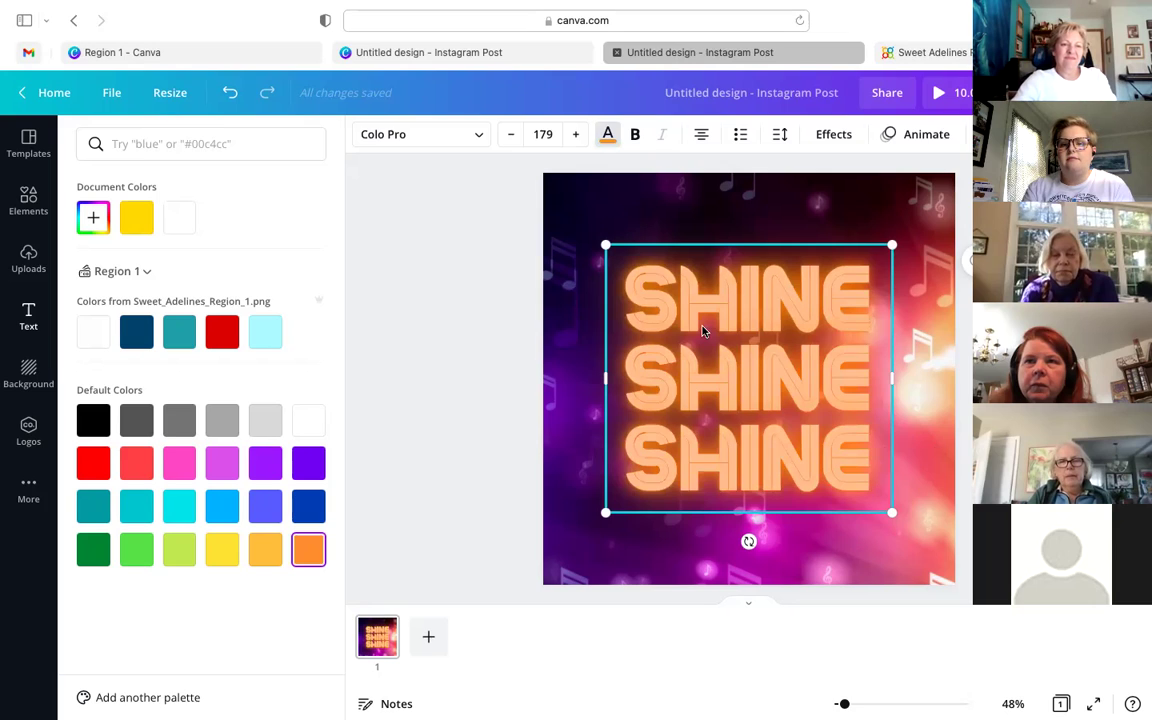
pyautogui.click(870, 463)
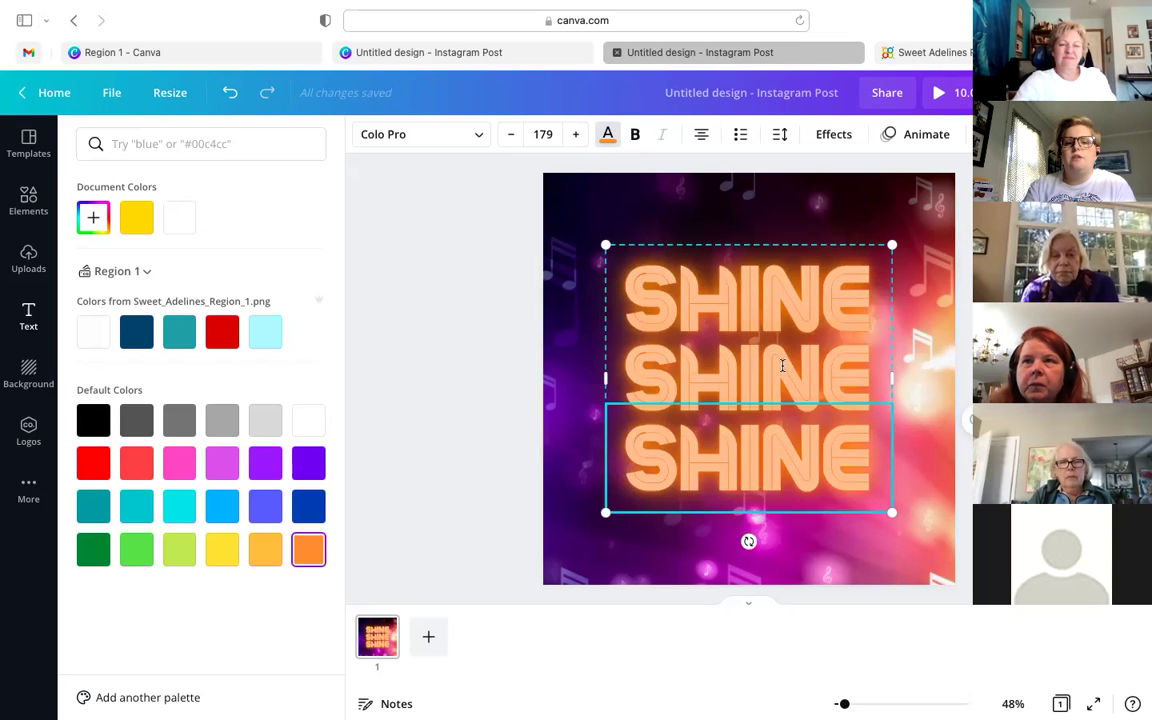
pyautogui.moveTo(826, 458); pyautogui.dragTo(643, 441)
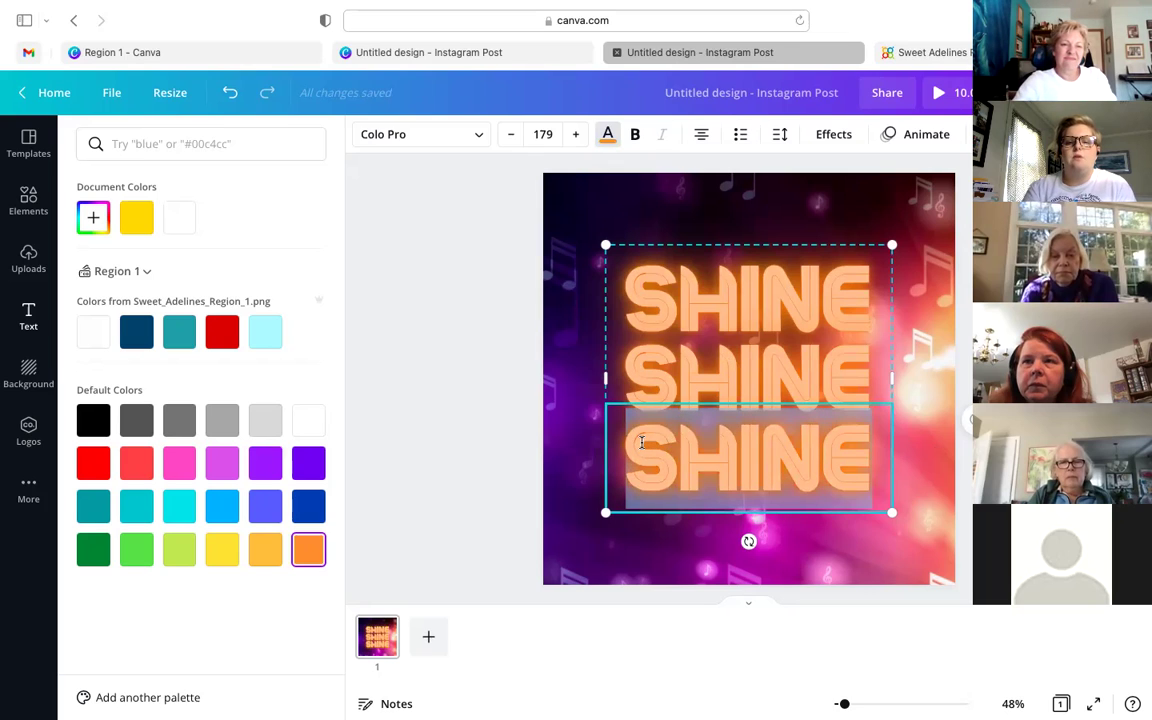
pyautogui.press('BackSpace')
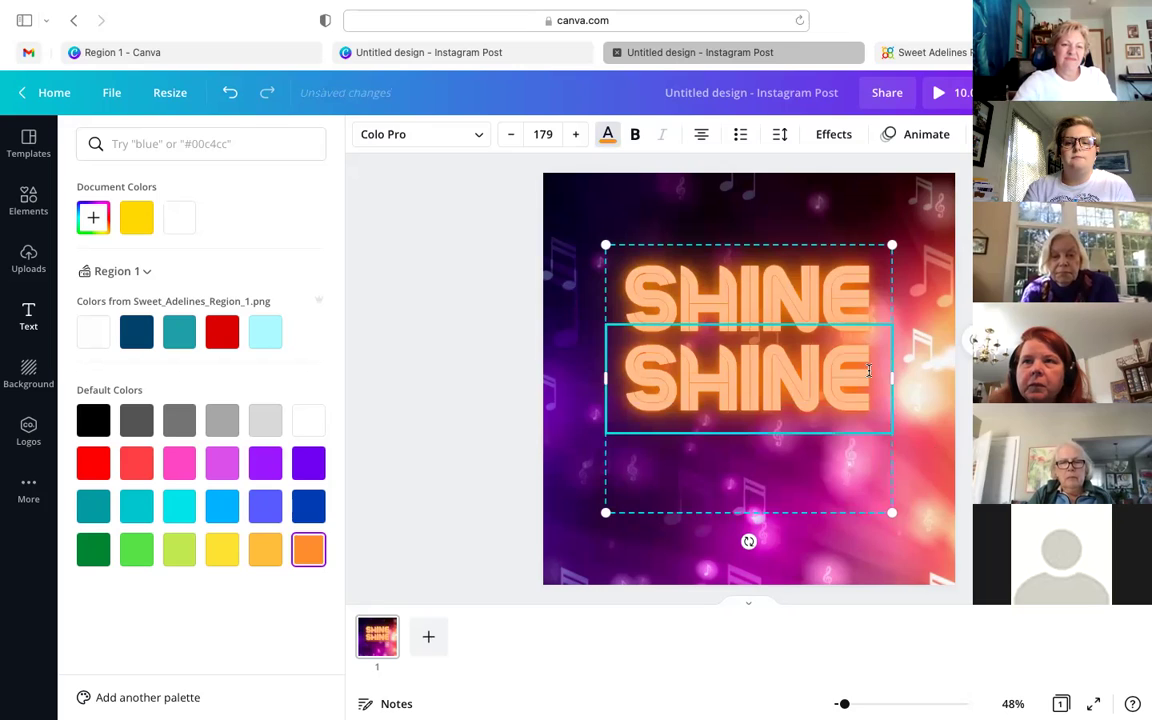
pyautogui.moveTo(877, 370); pyautogui.dragTo(637, 362)
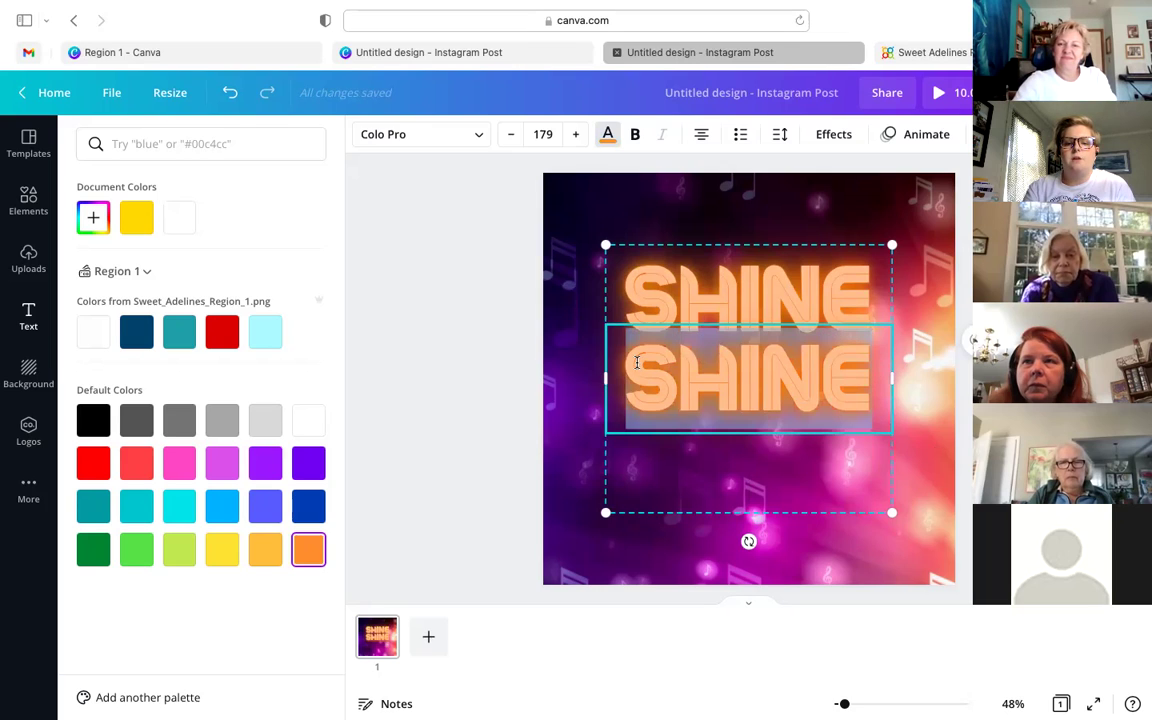
pyautogui.press('BackSpace')
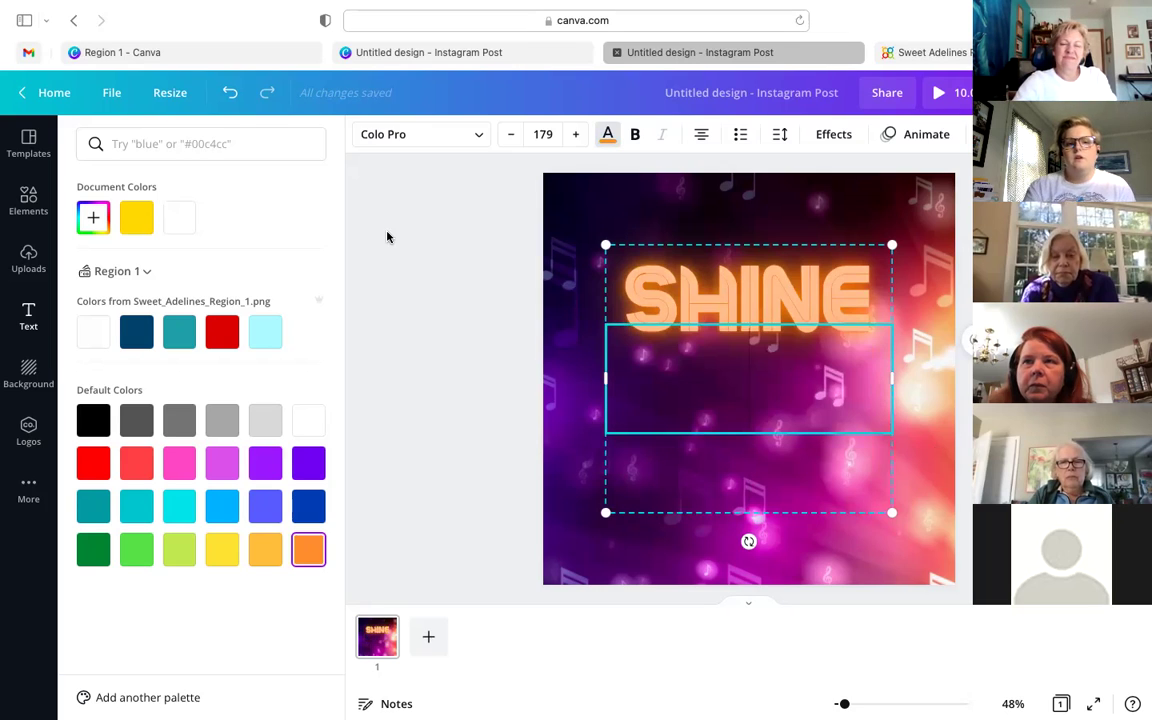
# - Reopen the Text panel, scroll through its presets, then select and deselect the orange SHINE
pyautogui.click(29, 316)
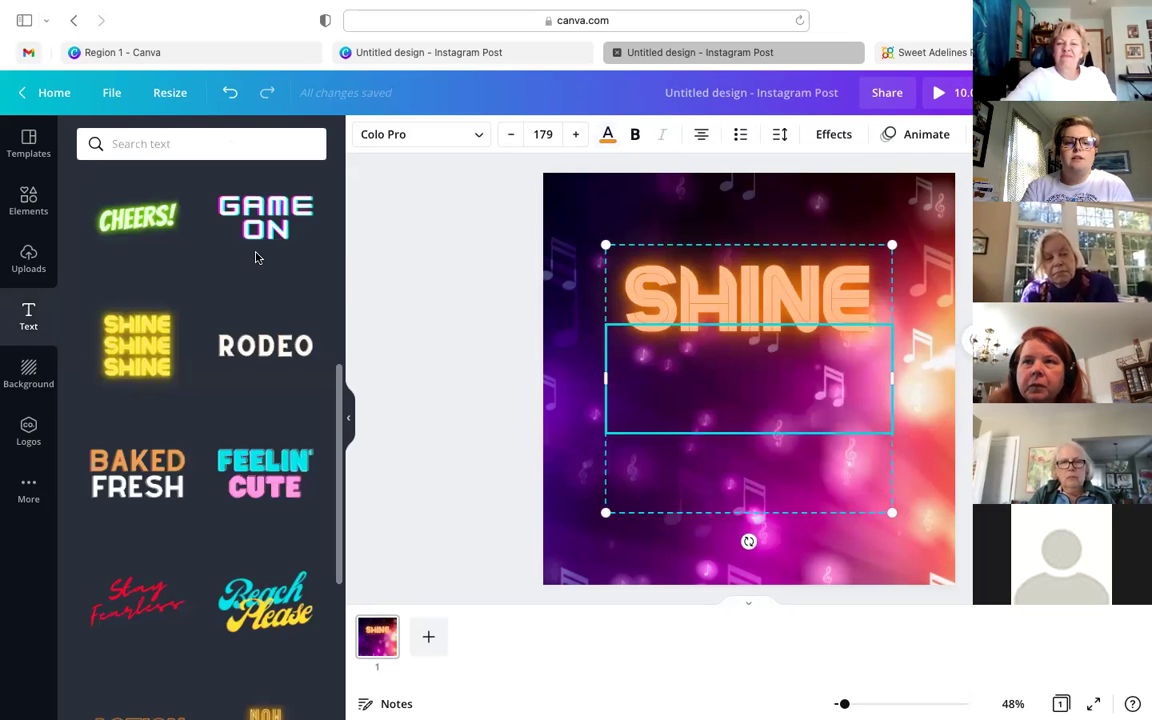
pyautogui.scroll(5, 256, 258)
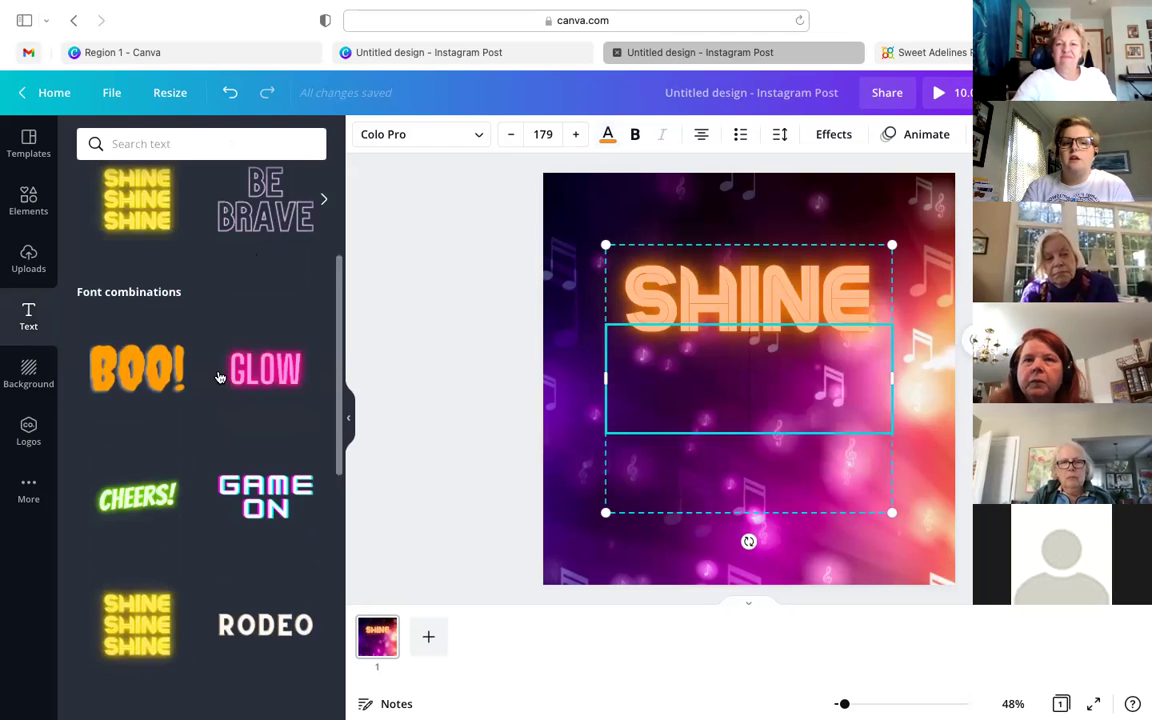
pyautogui.scroll(-10, 219, 377)
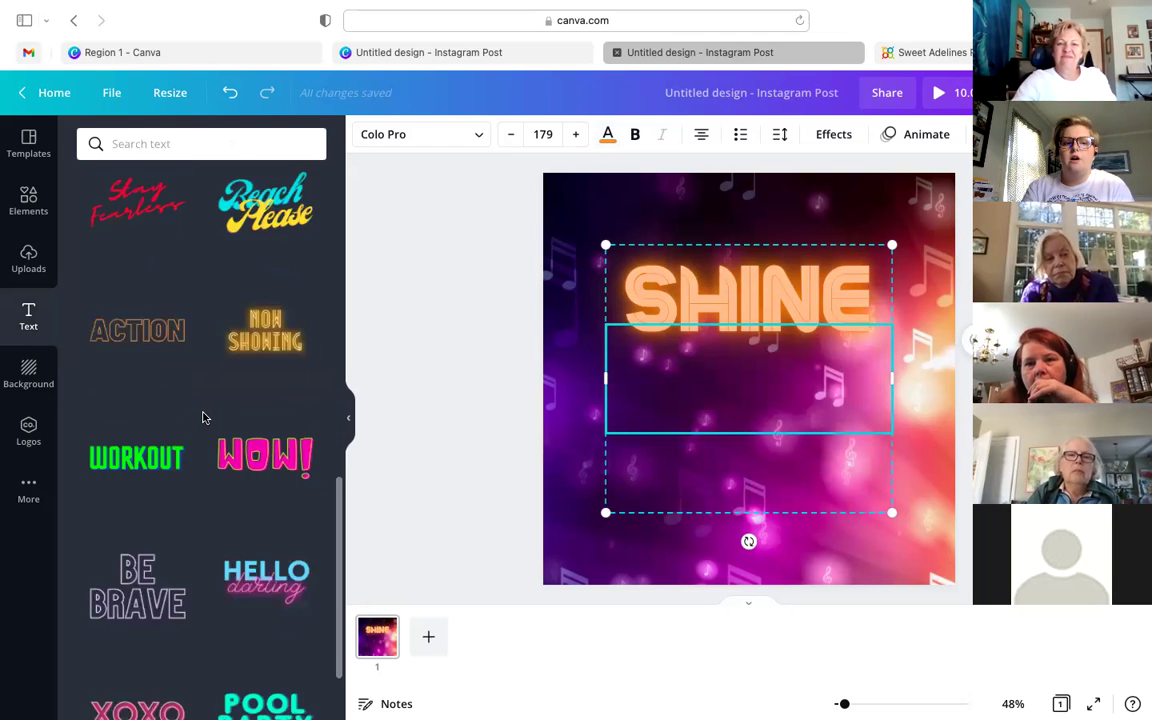
pyautogui.scroll(-5, 202, 417)
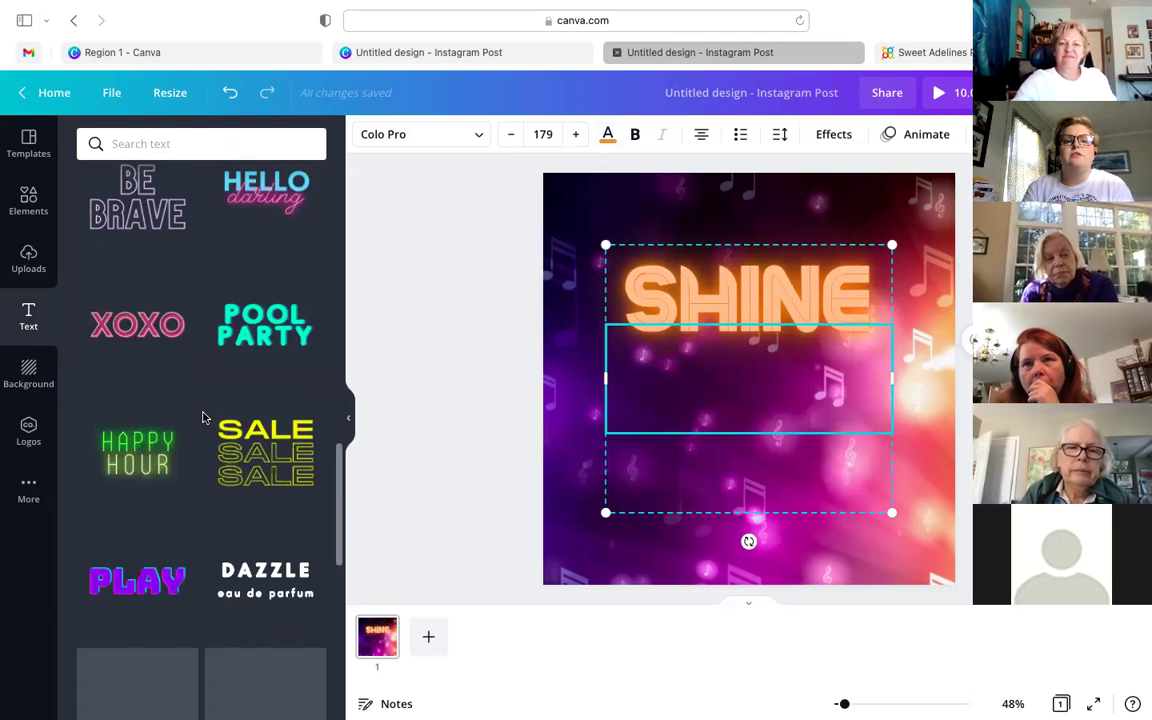
pyautogui.scroll(-2, 202, 417)
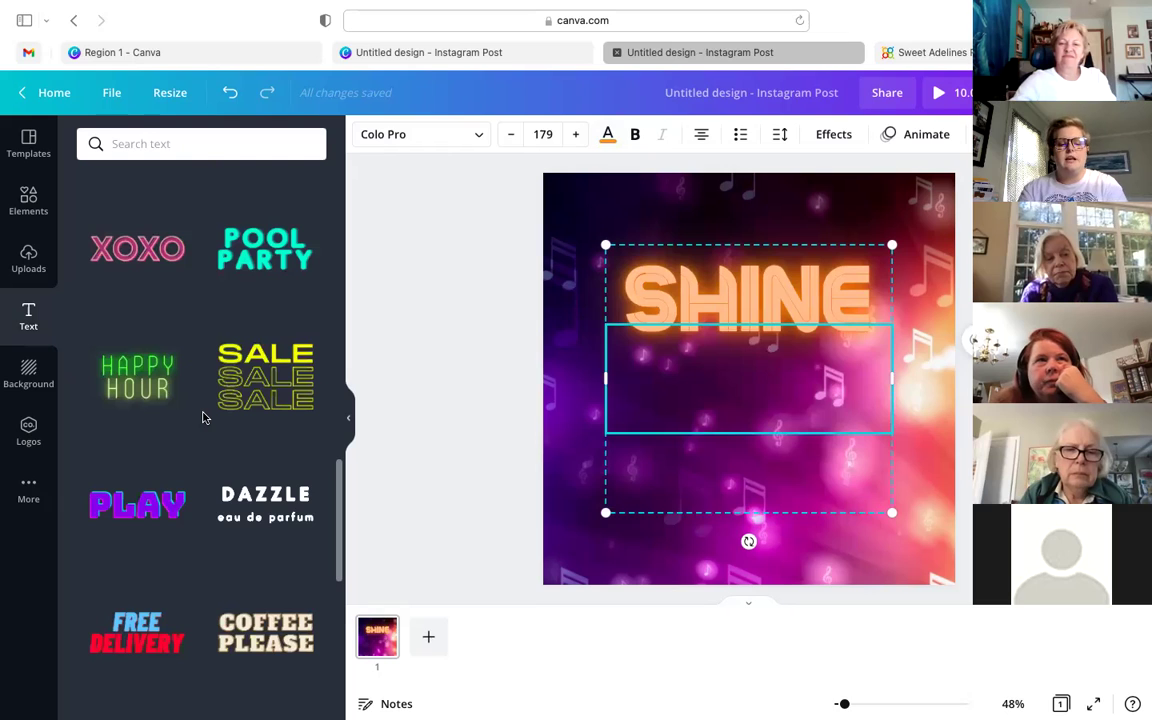
pyautogui.scroll(-5, 203, 417)
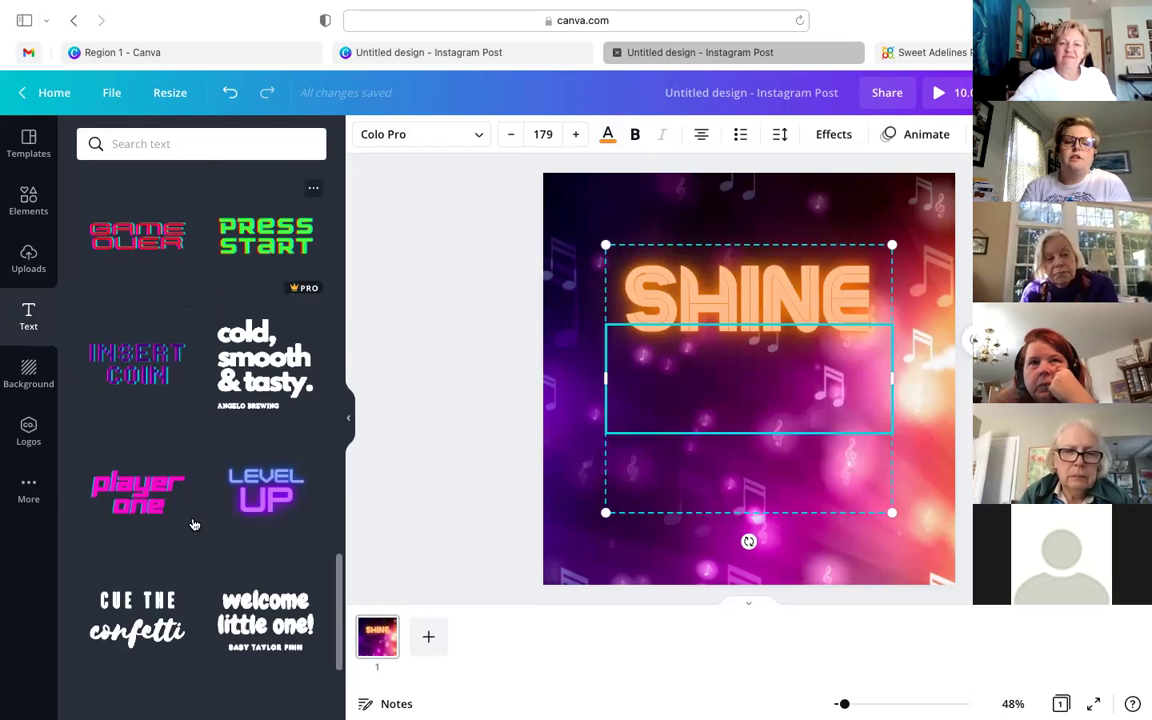
pyautogui.scroll(-1, 268, 441)
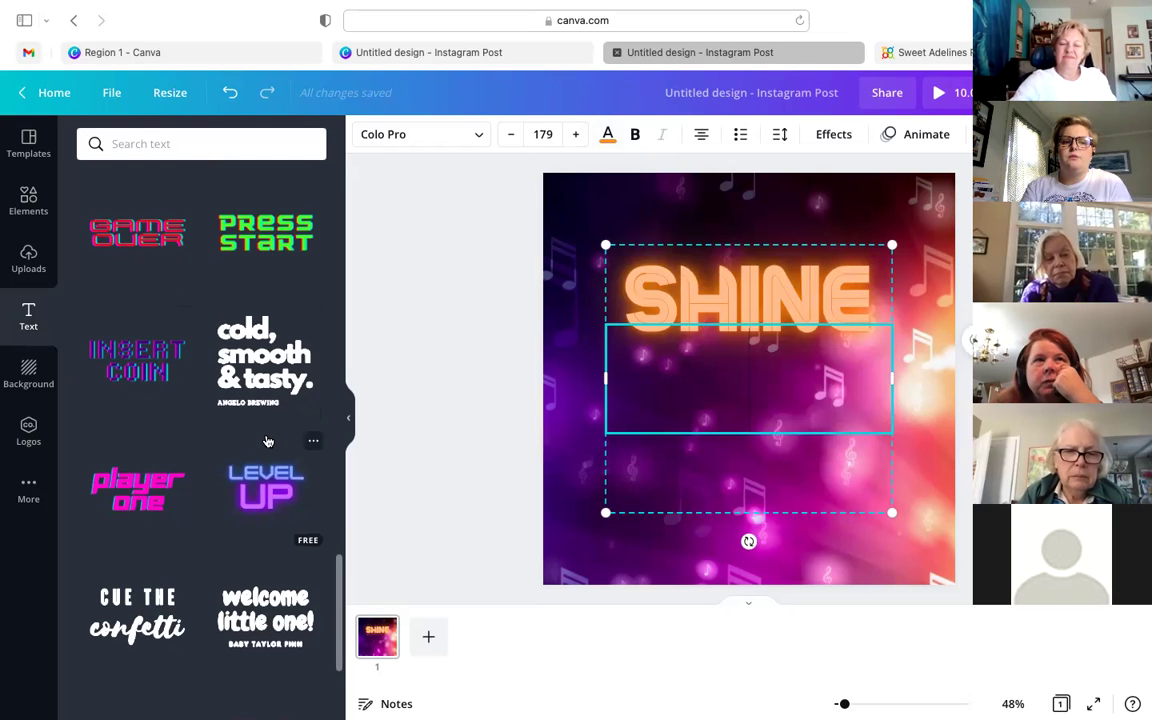
pyautogui.scroll(10, 268, 441)
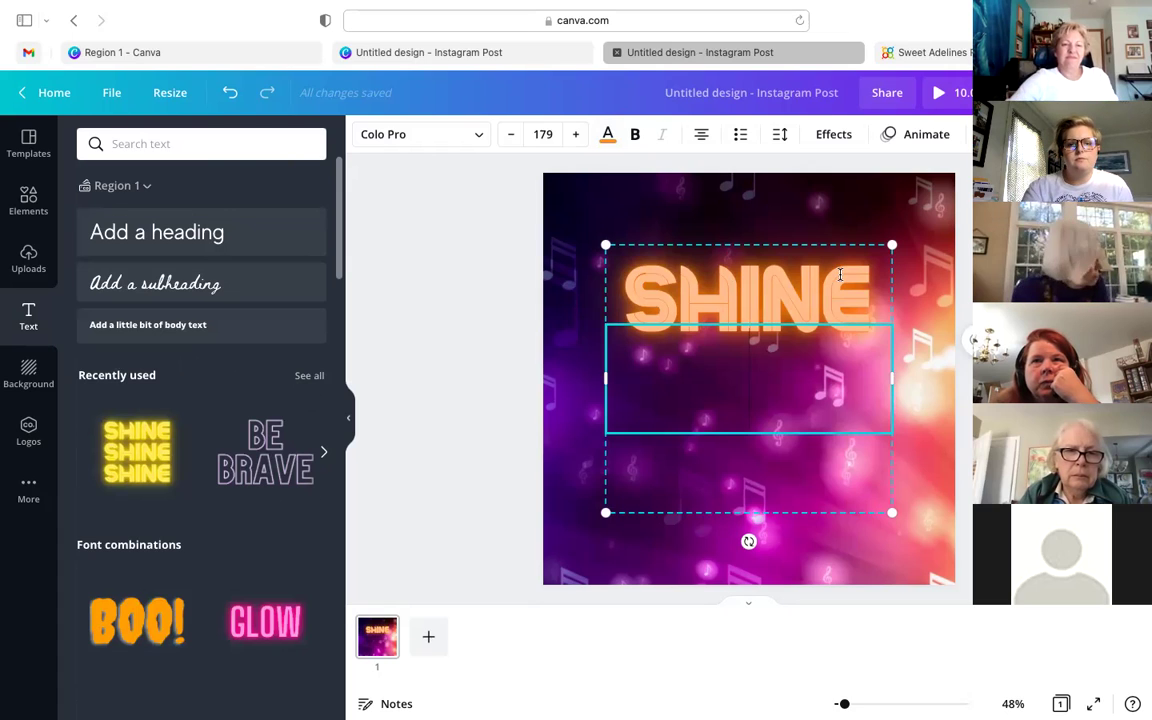
pyautogui.click(880, 380)
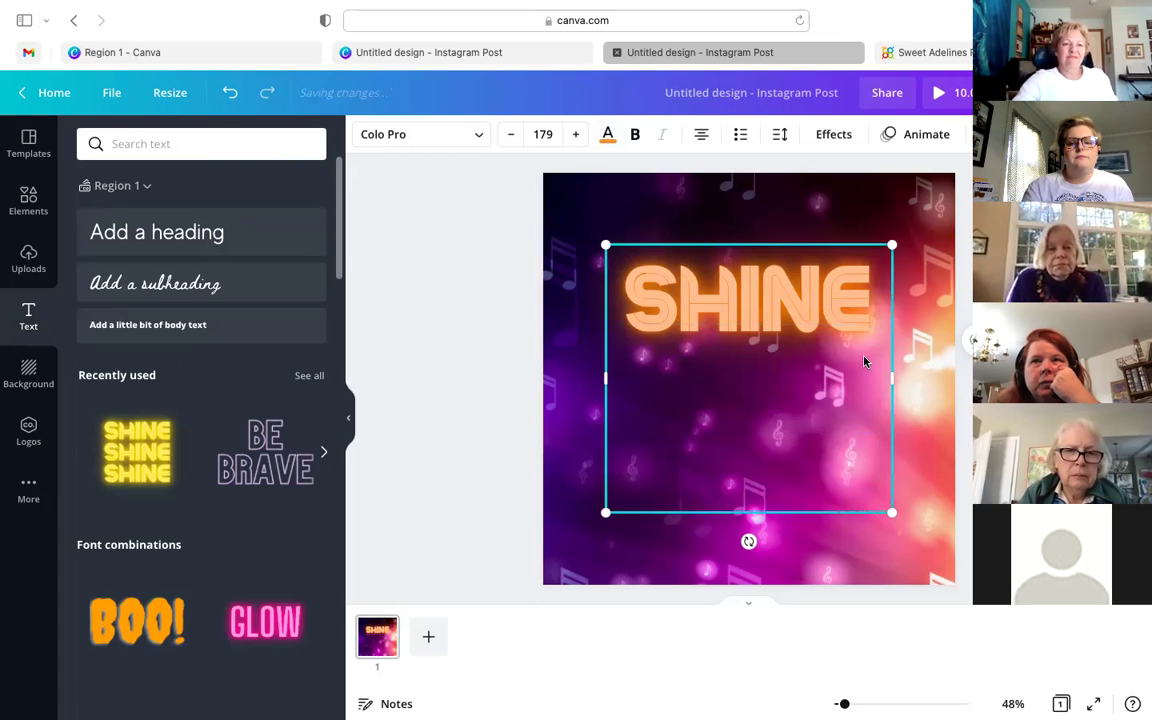
pyautogui.click(450, 300)
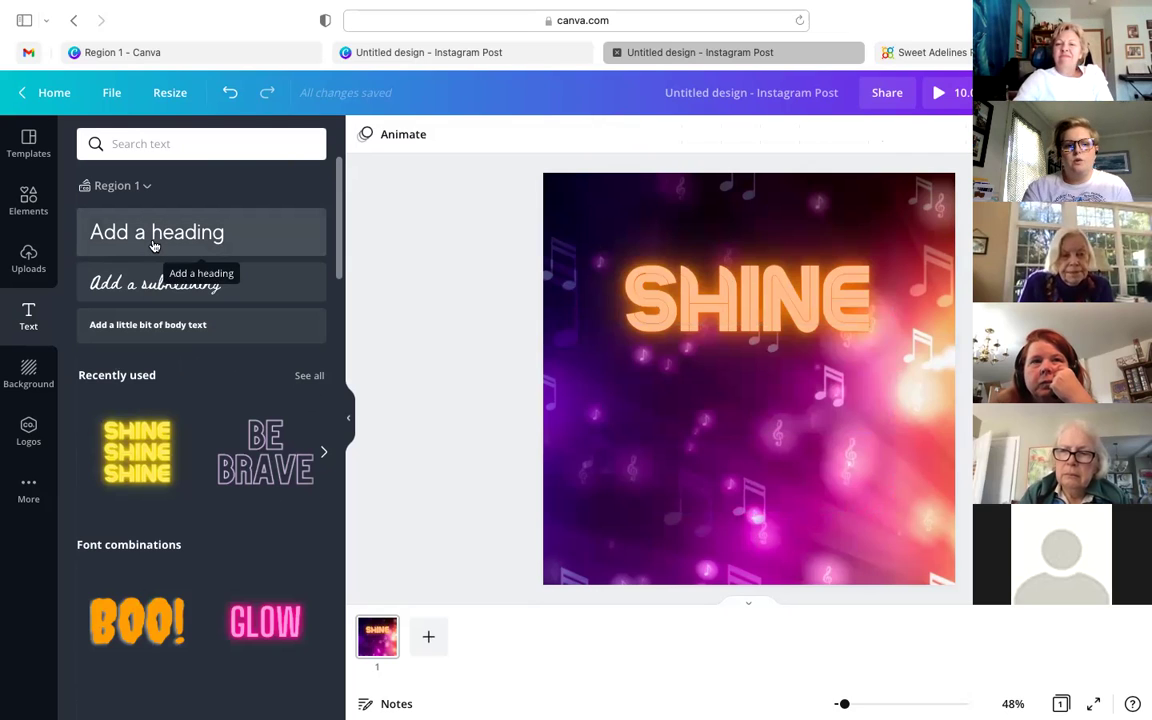
# - Add a heading under SHINE at size 56, set it to the 'handwritten' Sunday font, then shrink it slightly
pyautogui.click(153, 245)
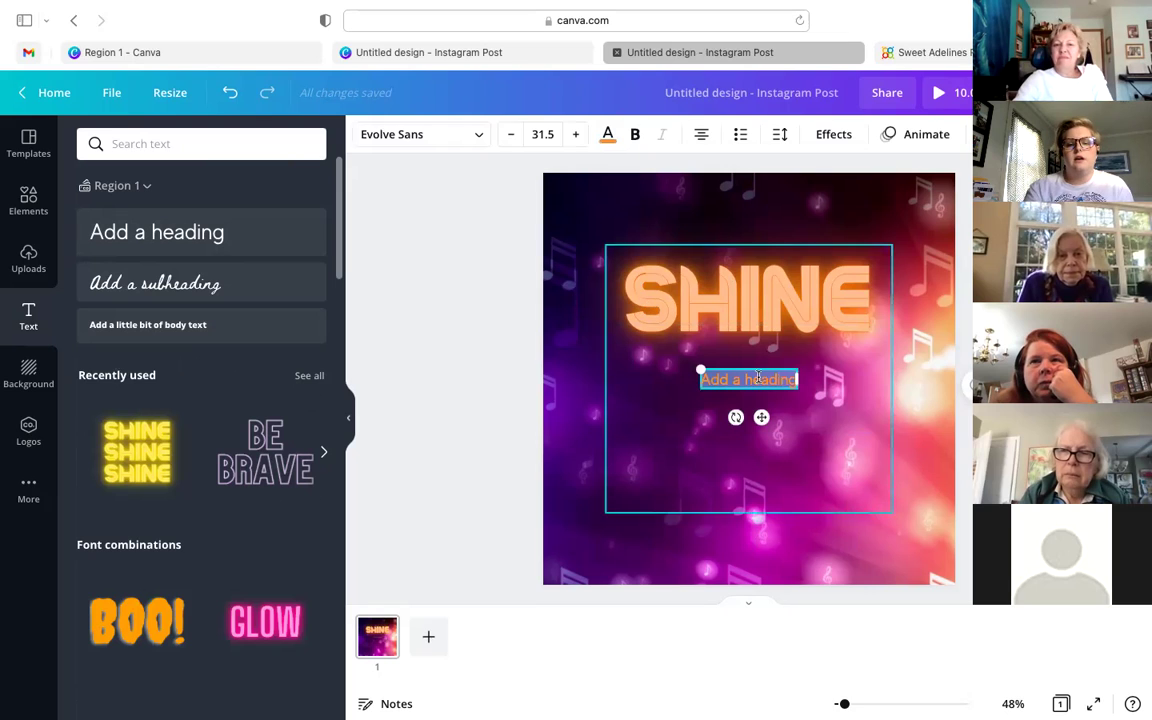
pyautogui.moveTo(649, 341); pyautogui.dragTo(606, 301)
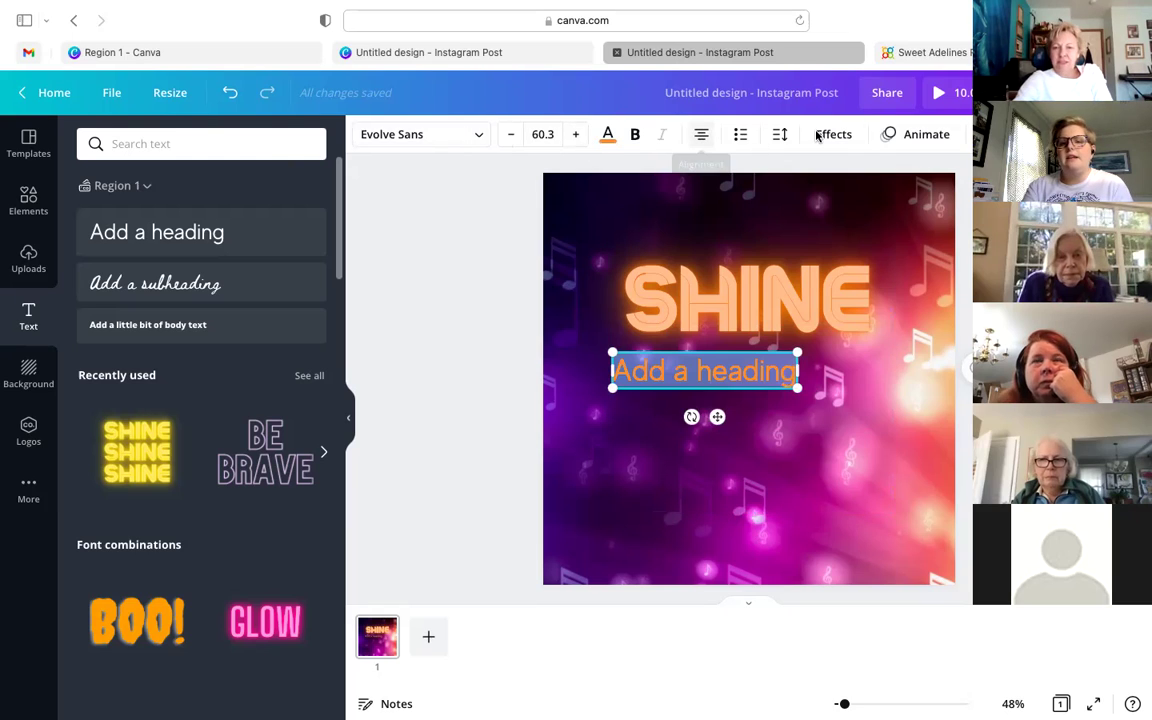
pyautogui.click(480, 137)
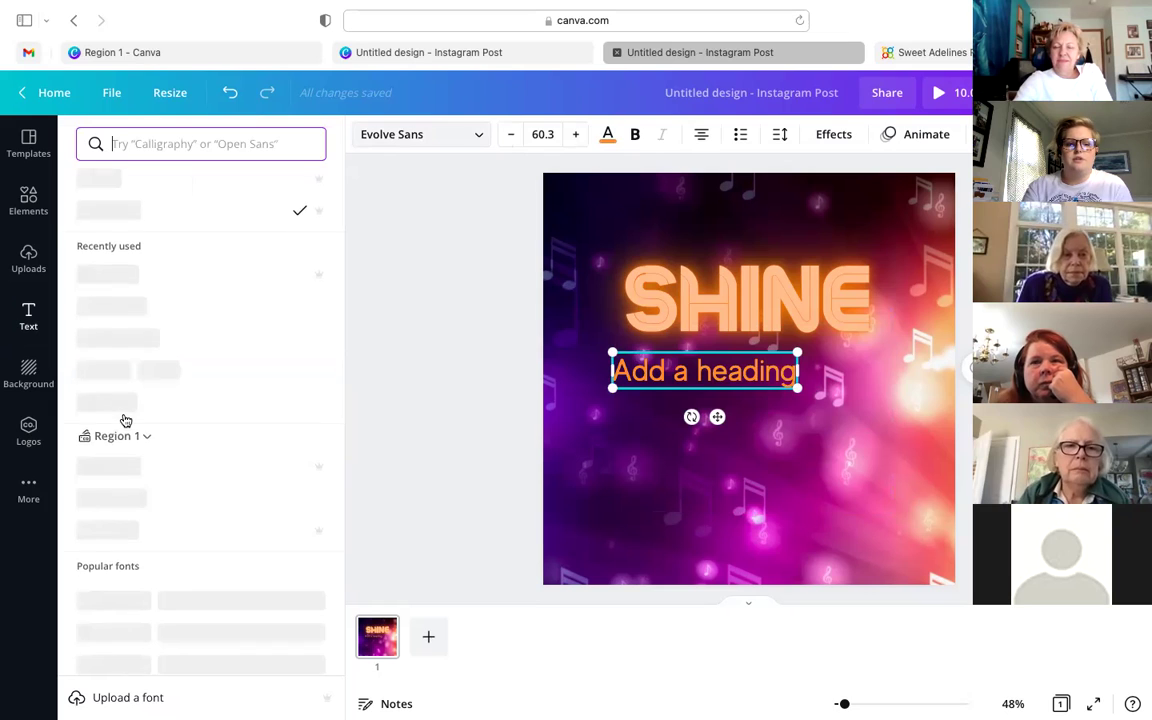
pyautogui.scroll(-5, 125, 420)
pyautogui.scroll(-4, 125, 420)
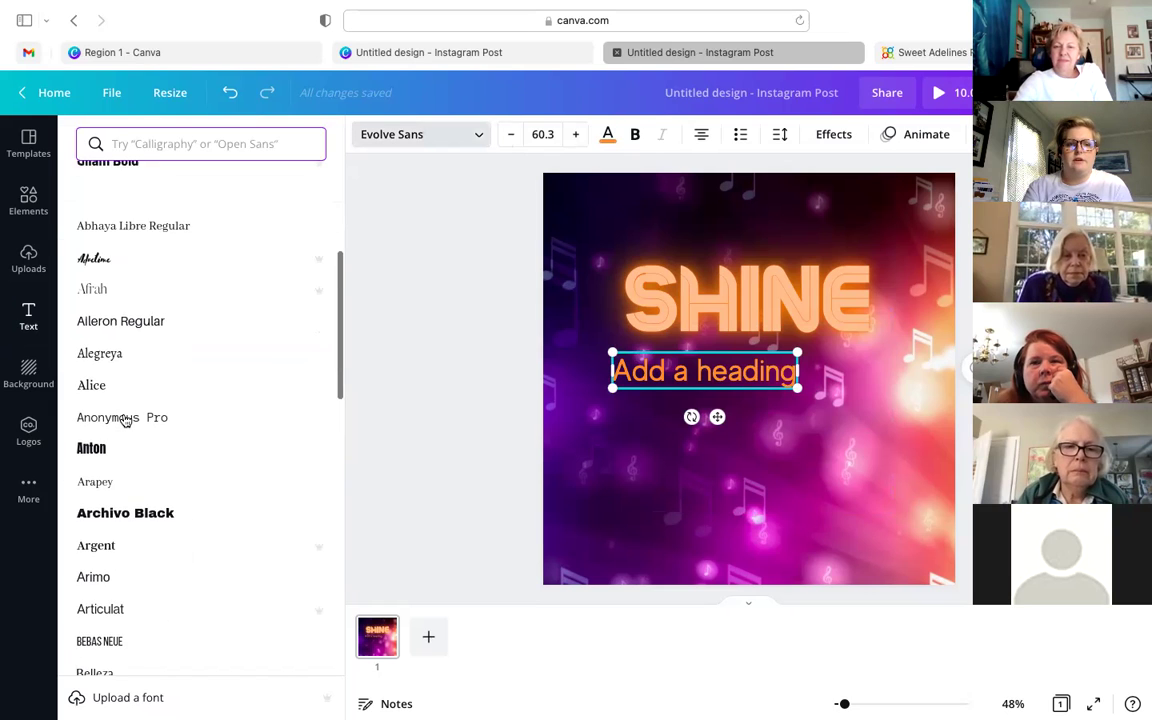
pyautogui.click(192, 143)
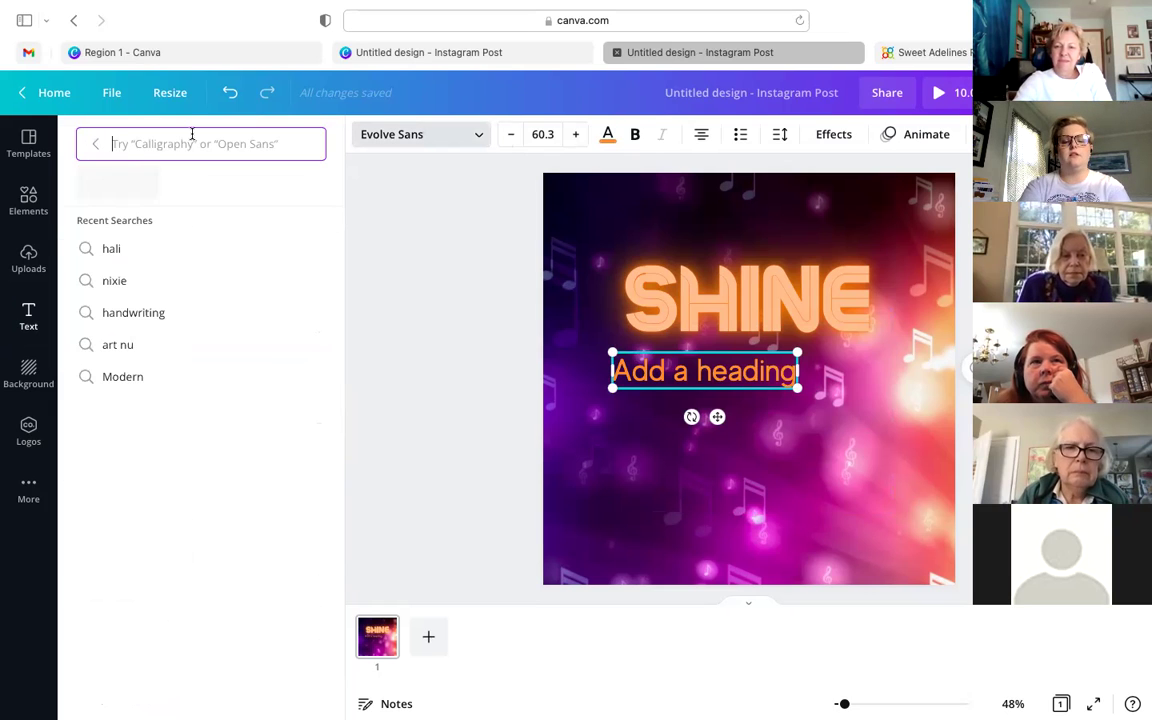
pyautogui.write('handw')
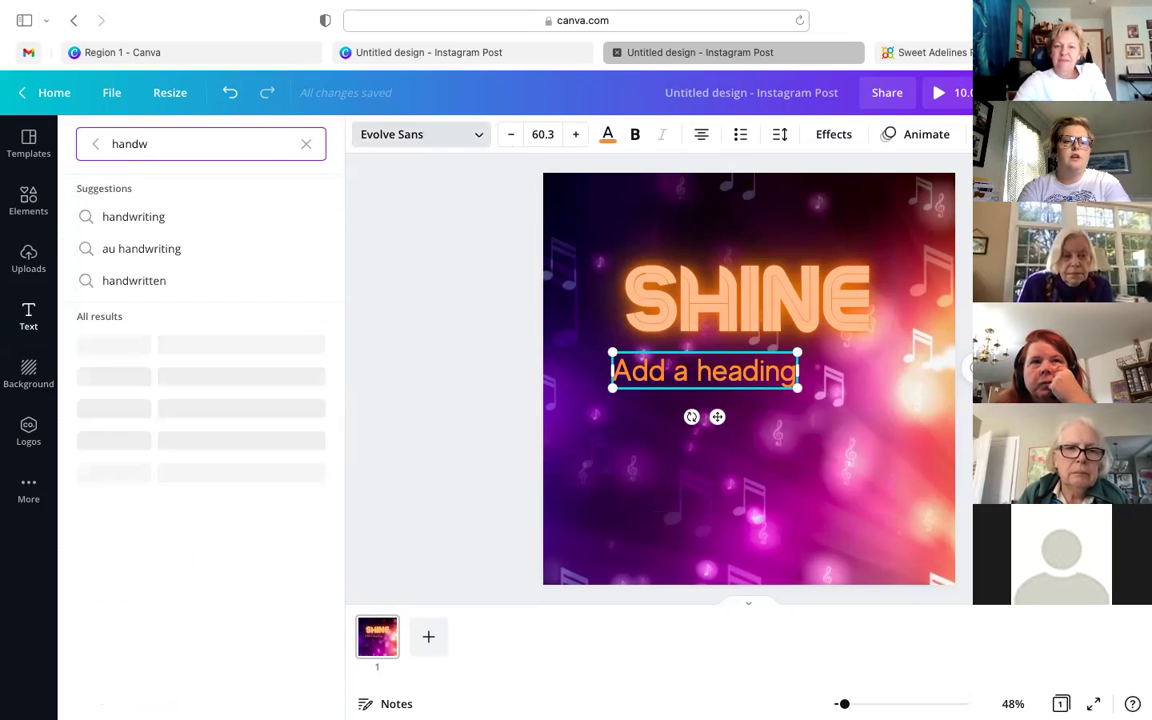
pyautogui.write('irt')
pyautogui.press('BackSpace')
pyautogui.press('BackSpace')
pyautogui.press('BackSpace')
pyautogui.write('ritten')
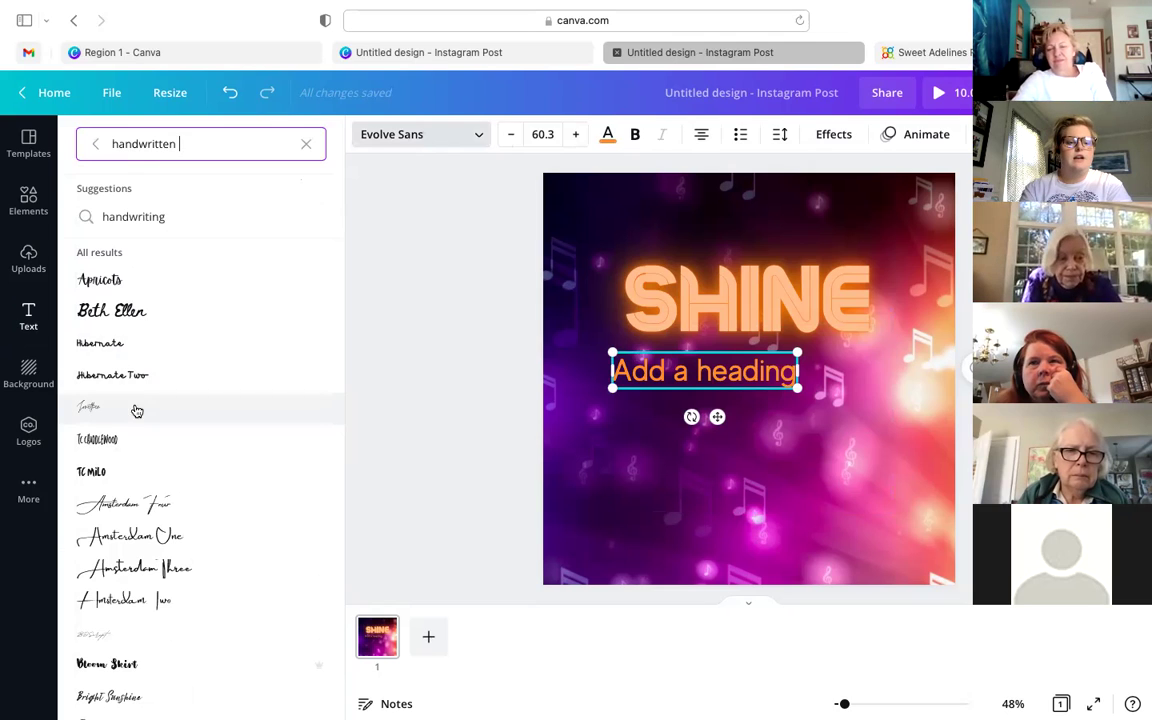
pyautogui.scroll(-1, 117, 360)
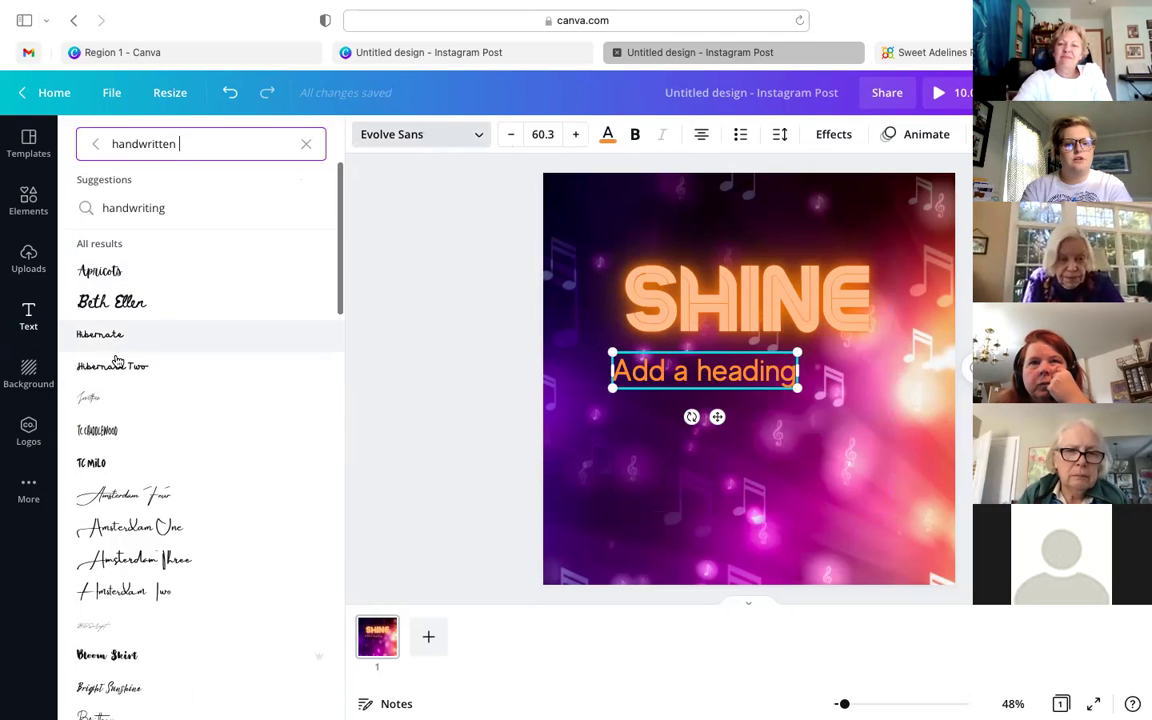
pyautogui.scroll(-10, 117, 360)
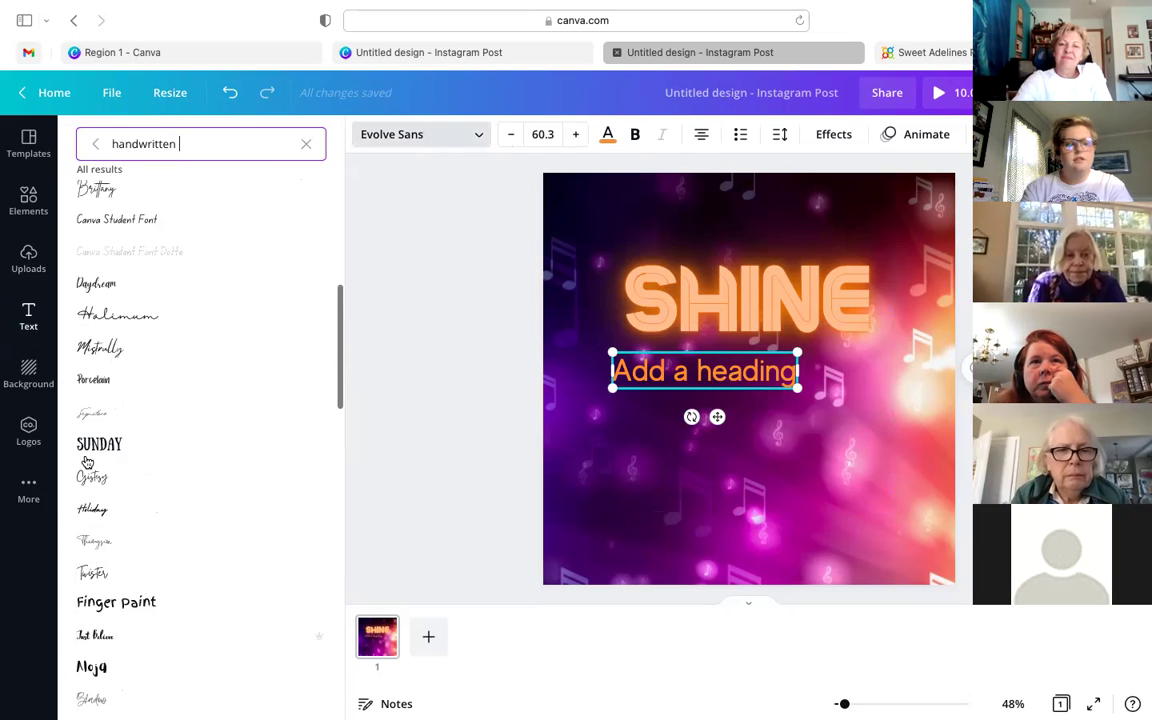
pyautogui.click(90, 446)
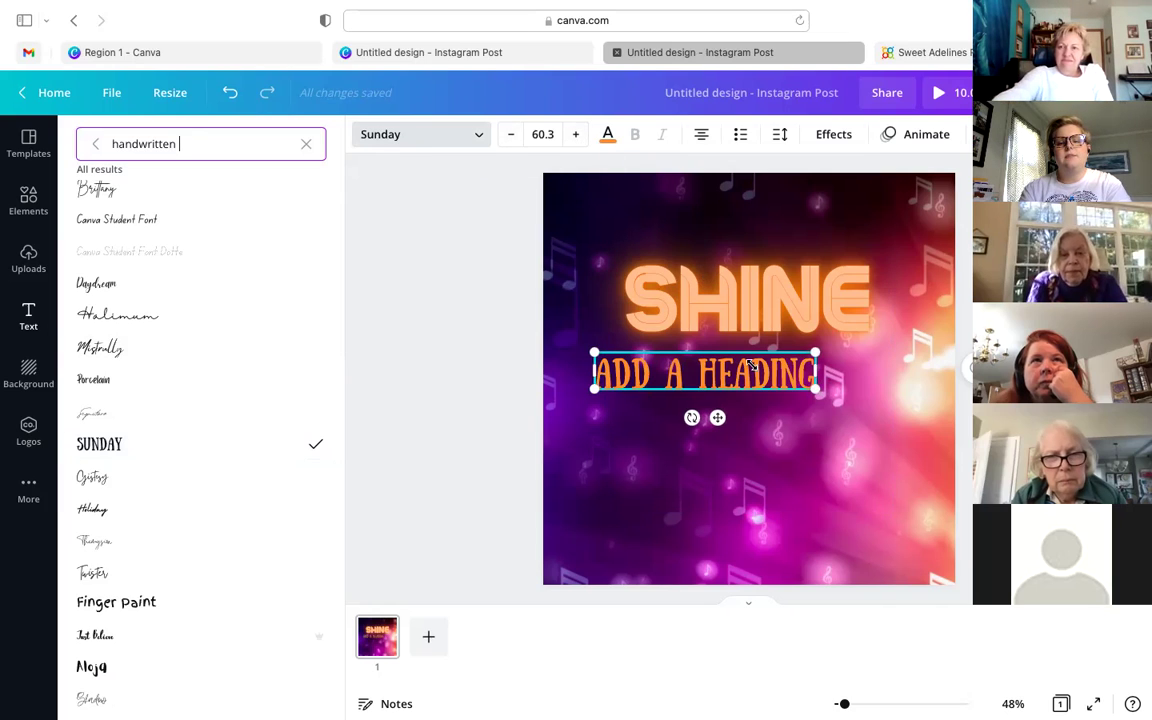
pyautogui.moveTo(816, 388)
pyautogui.mouseDown()
pyautogui.moveTo(766, 385)
pyautogui.moveTo(730, 355)
pyautogui.moveTo(819, 408)
pyautogui.mouseUp()
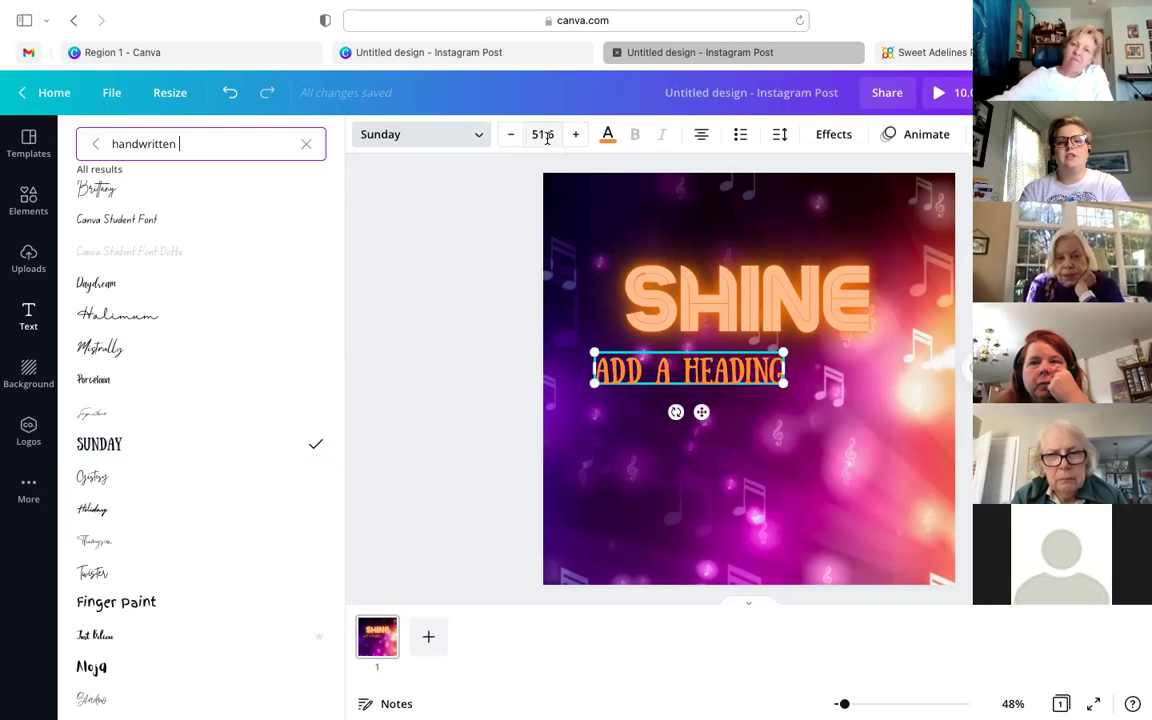
# - Keep the heading at size 51.6 and recolour it green after trying dark blue
pyautogui.click(545, 135)
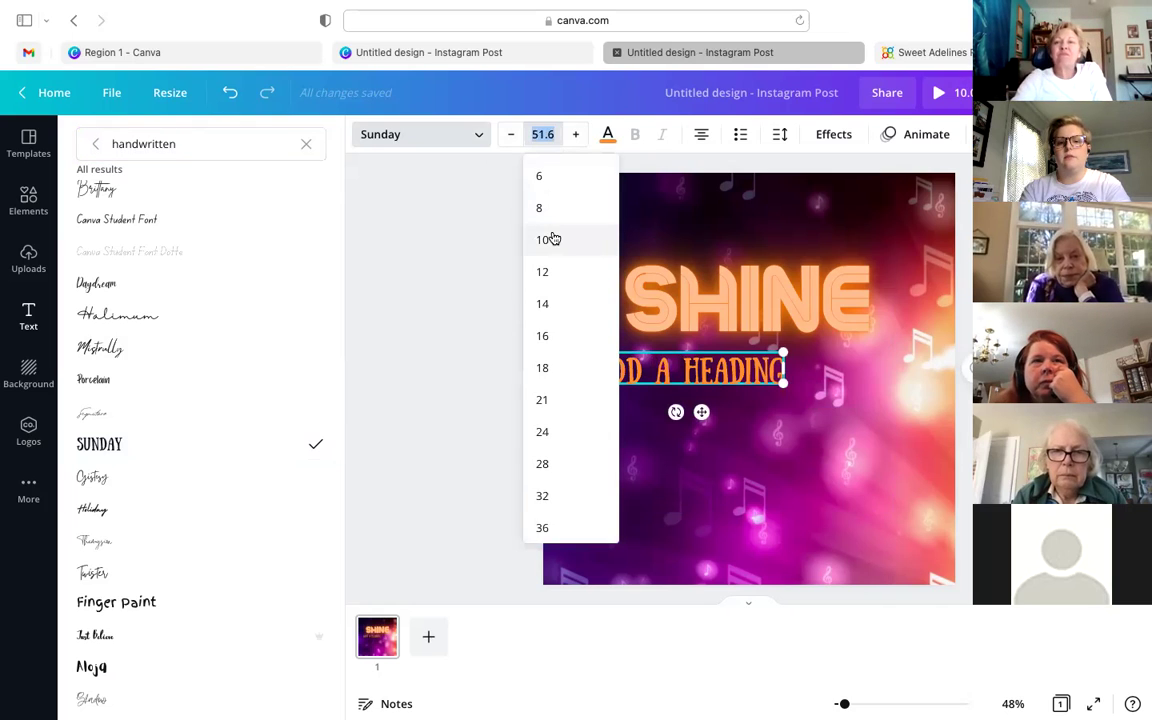
pyautogui.click(483, 202)
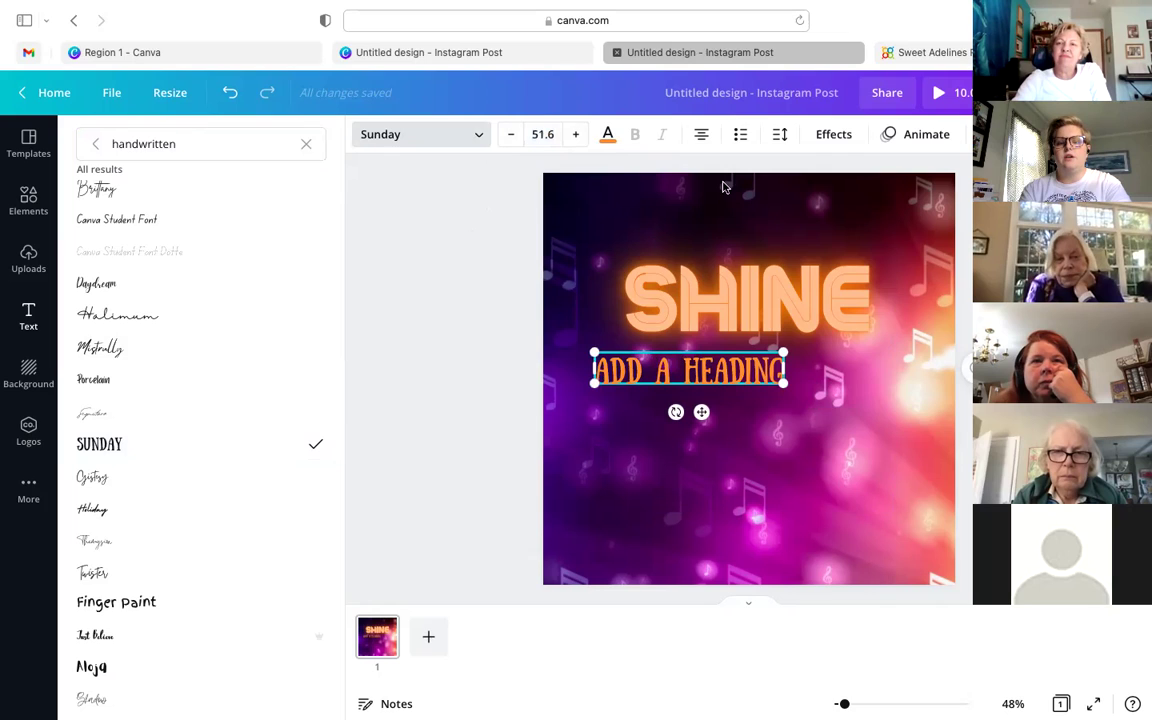
pyautogui.click(610, 137)
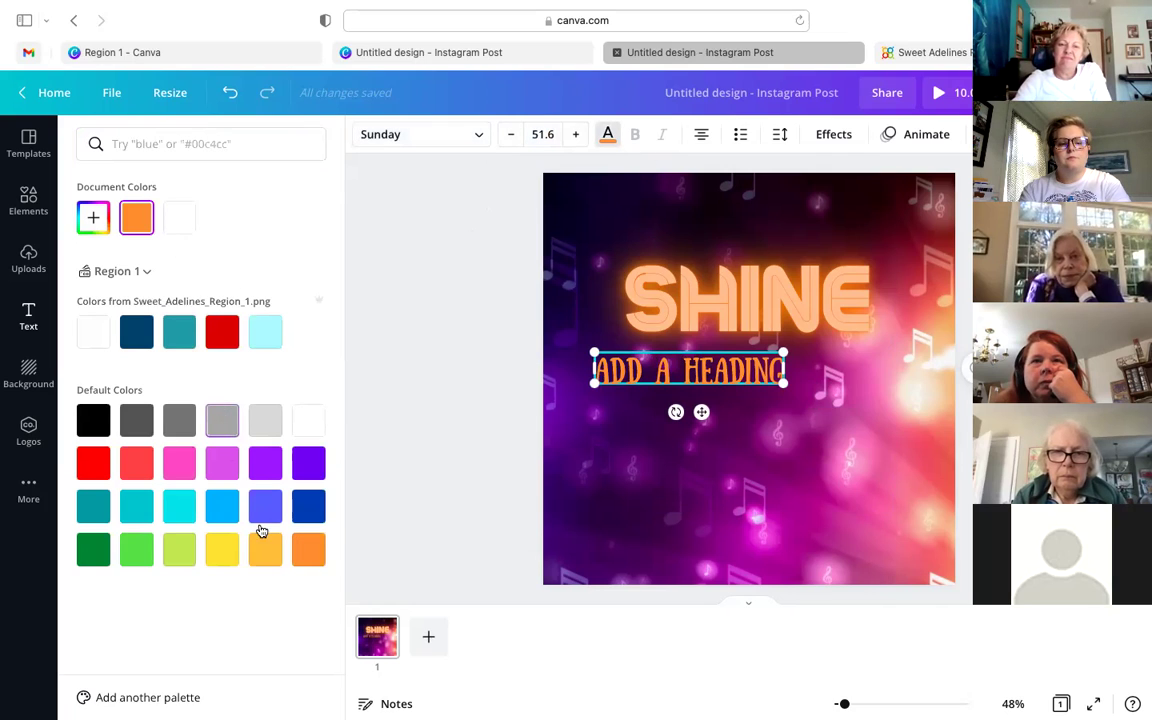
pyautogui.click(313, 557)
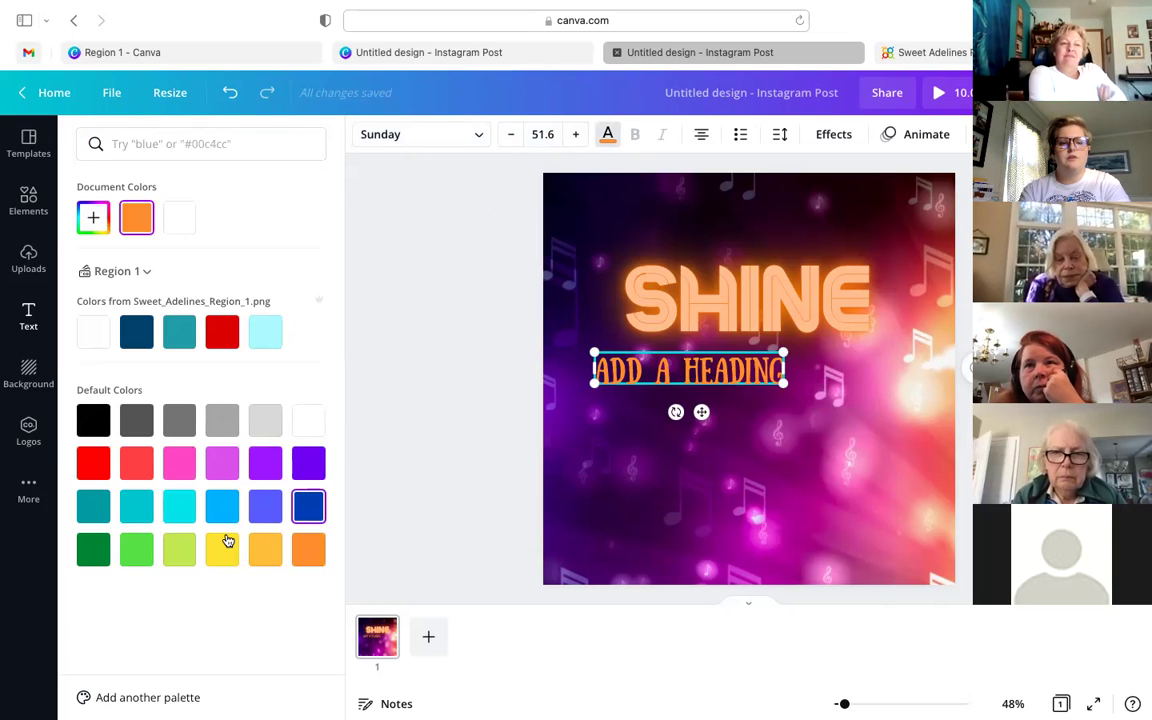
pyautogui.click(147, 557)
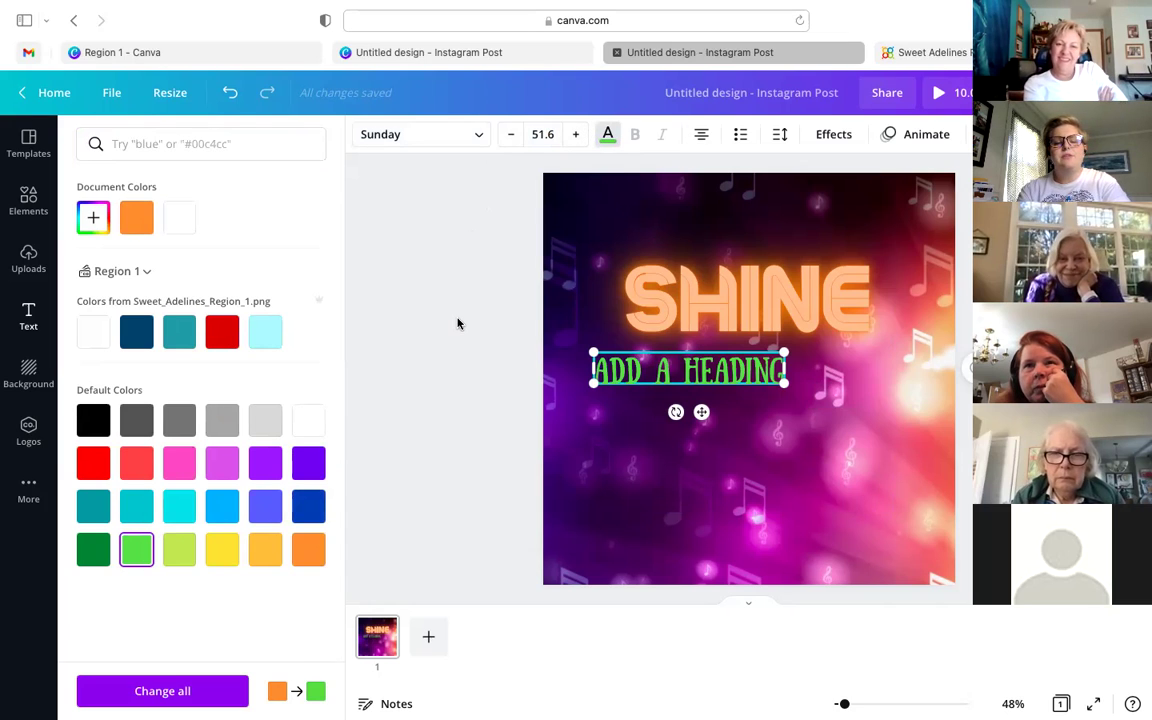
pyautogui.press('Escape')
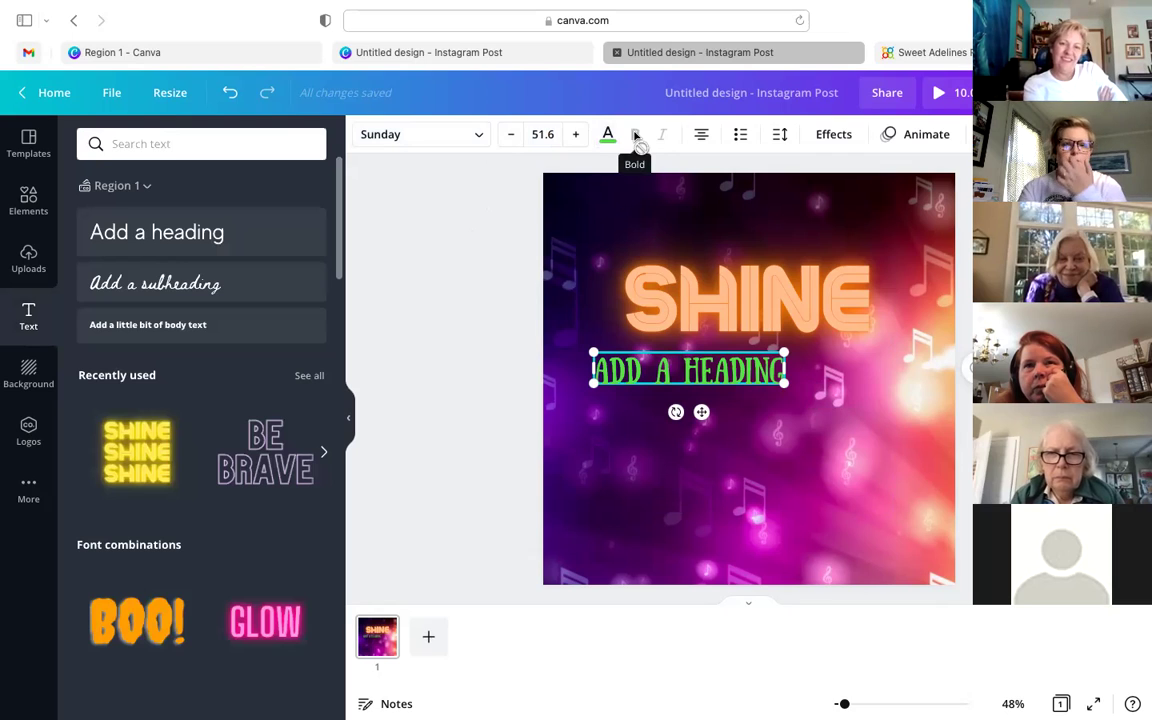
# - Set the green heading to justified alignment and leave it unselected
pyautogui.click(701, 139)
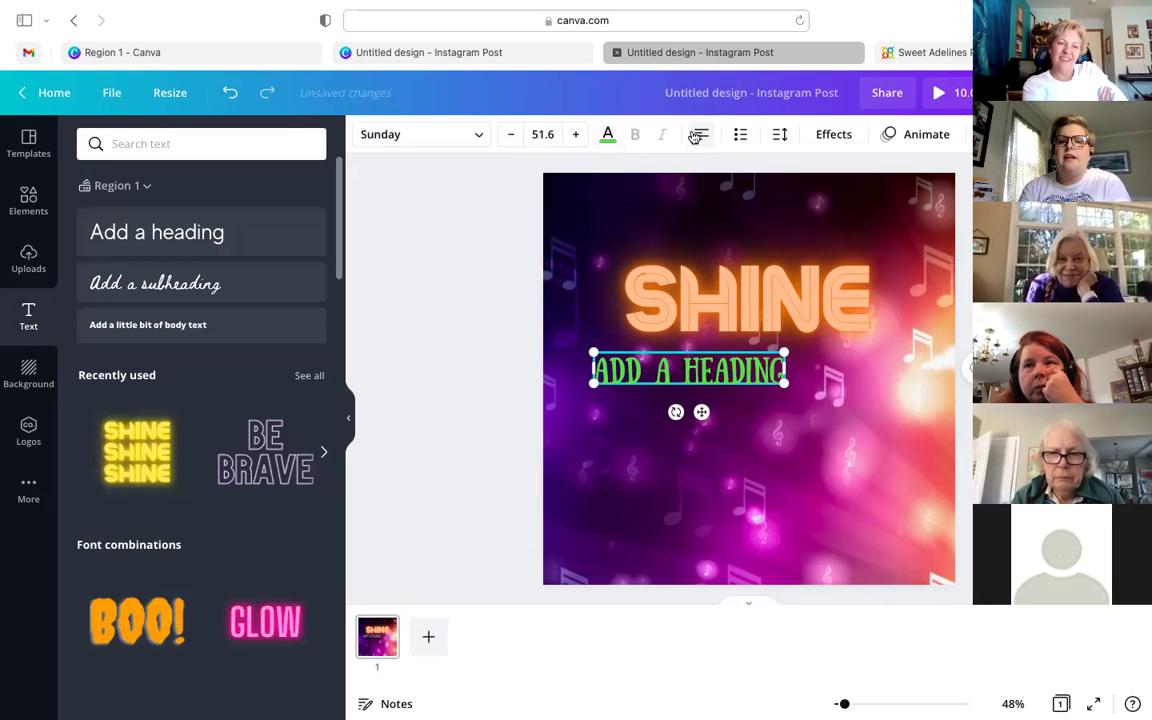
pyautogui.click(700, 143)
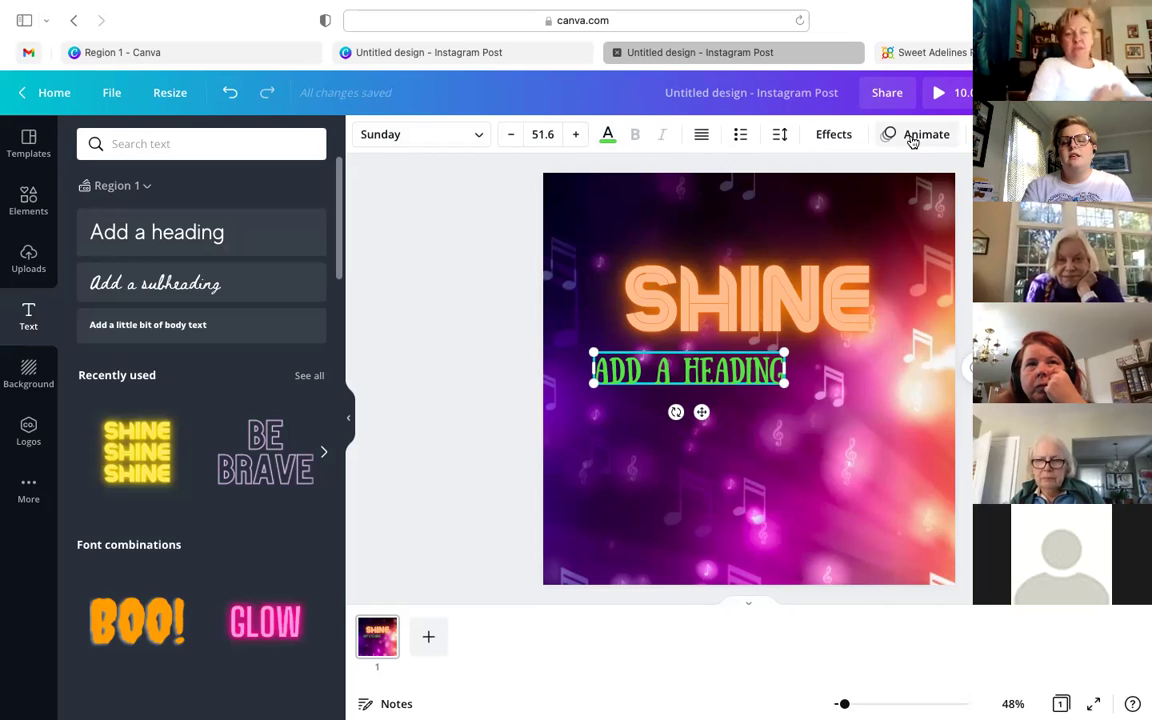
pyautogui.moveTo(933, 8)
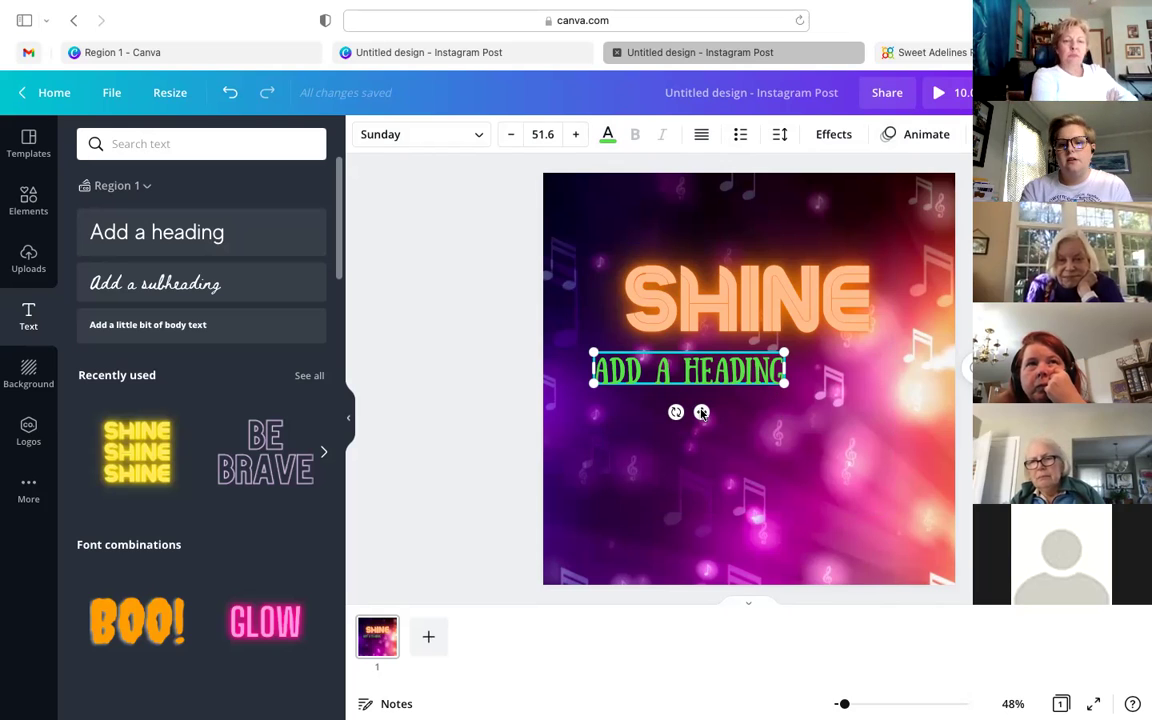
pyautogui.click(450, 380)
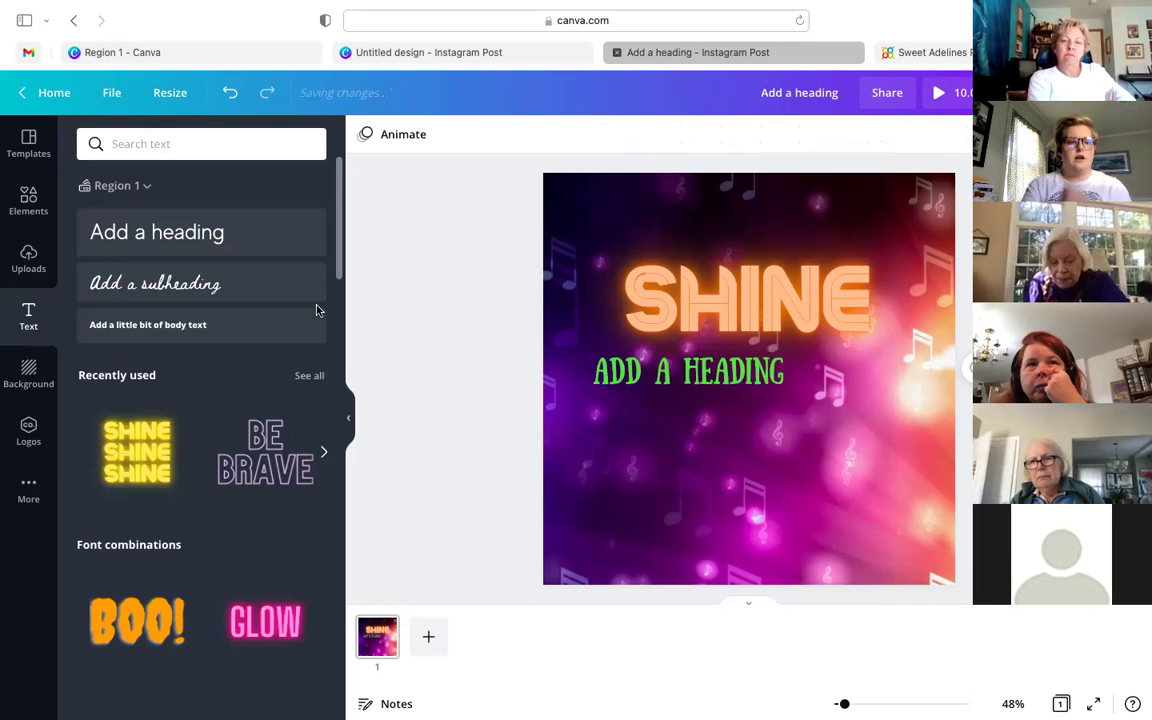
# - Shift SHINE around, then delete both the green ADD A HEADING and SHINE texts
pyautogui.moveTo(778, 302); pyautogui.dragTo(670, 333)
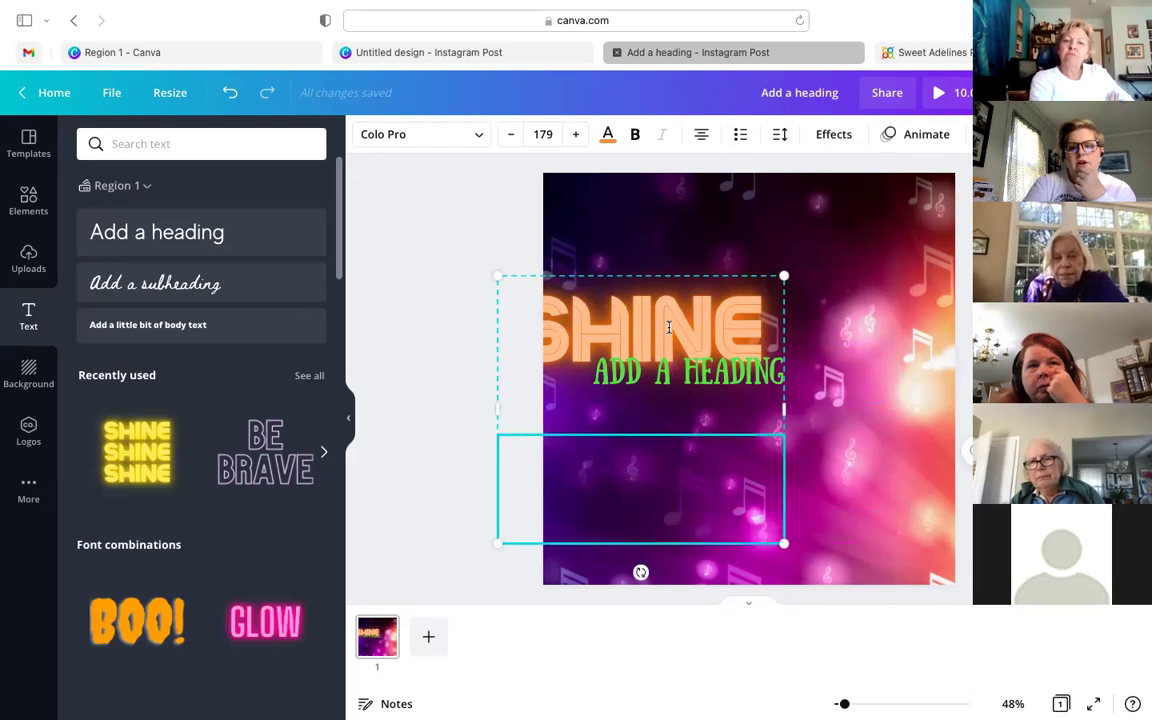
pyautogui.moveTo(733, 526); pyautogui.dragTo(733, 366)
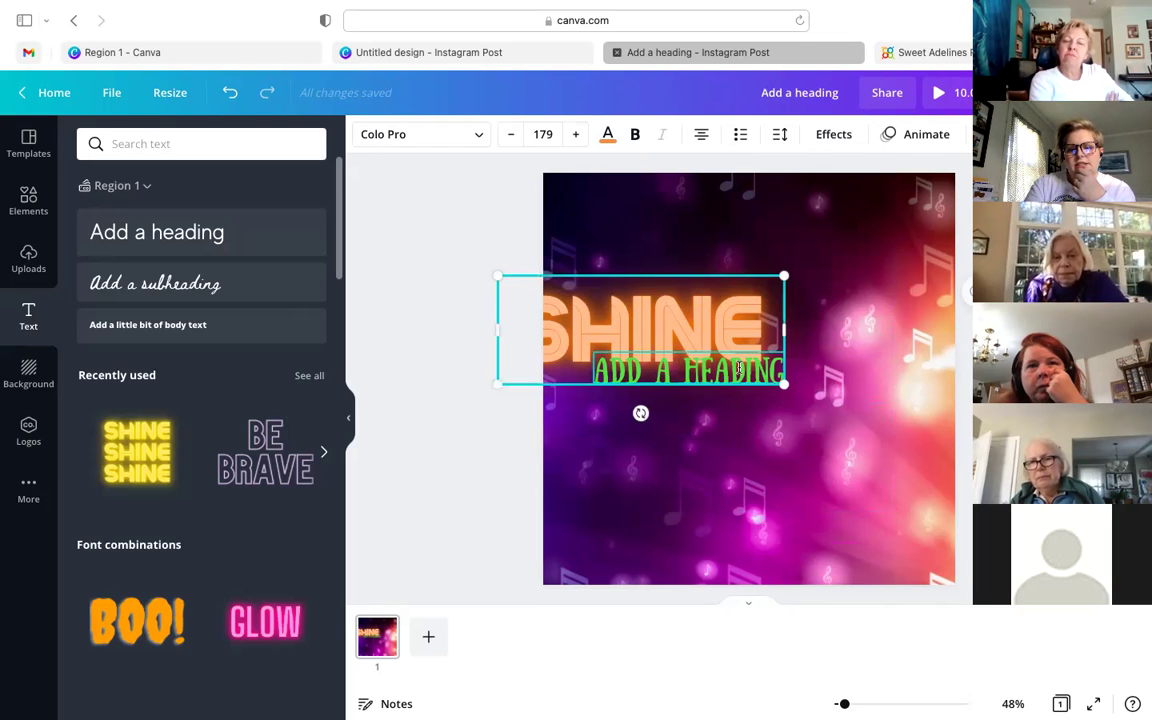
pyautogui.click(738, 368)
pyautogui.press('Delete')
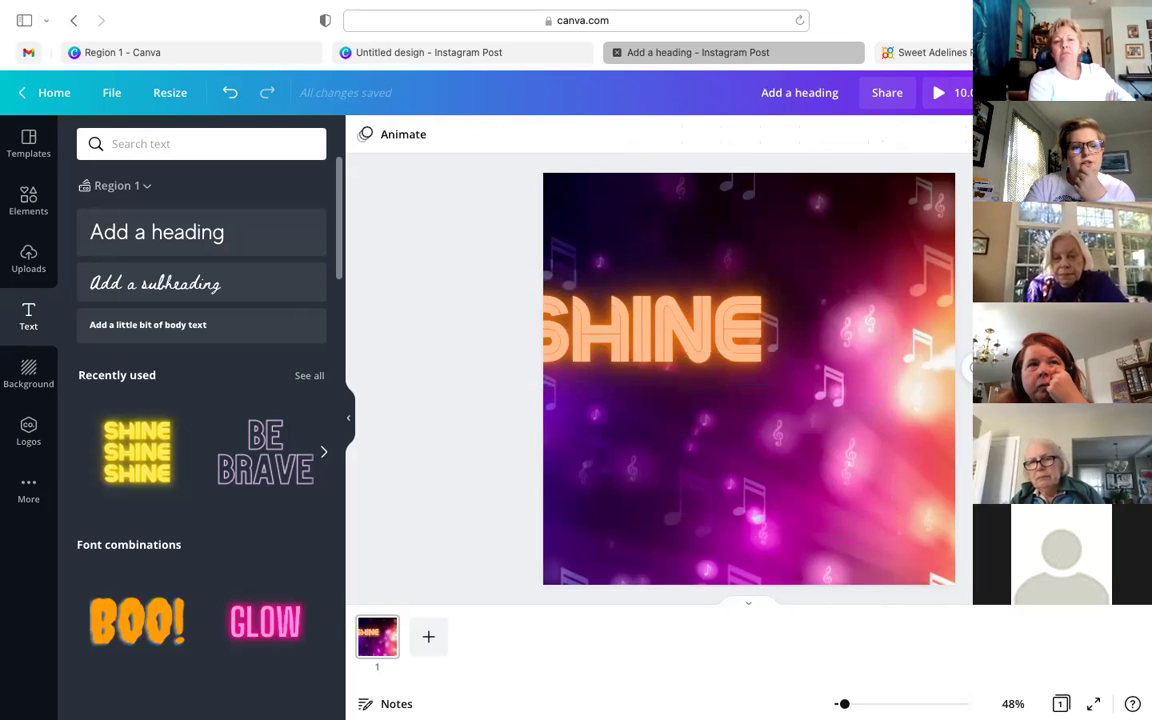
pyautogui.click(686, 327)
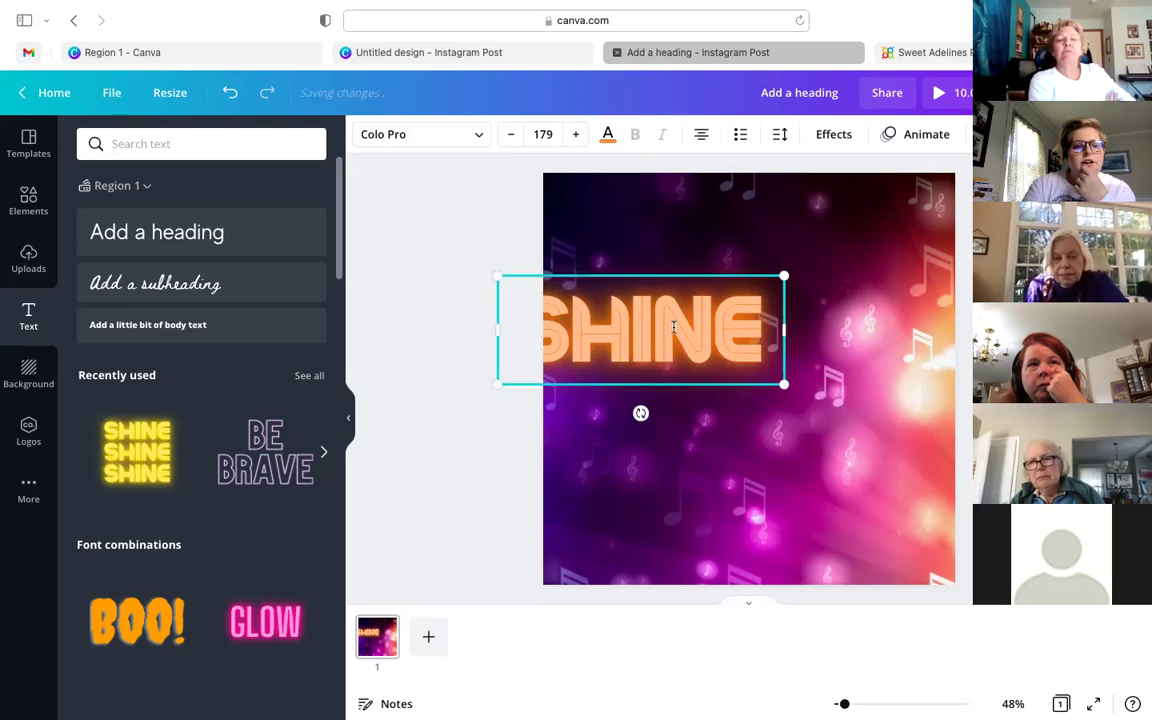
pyautogui.press('Delete')
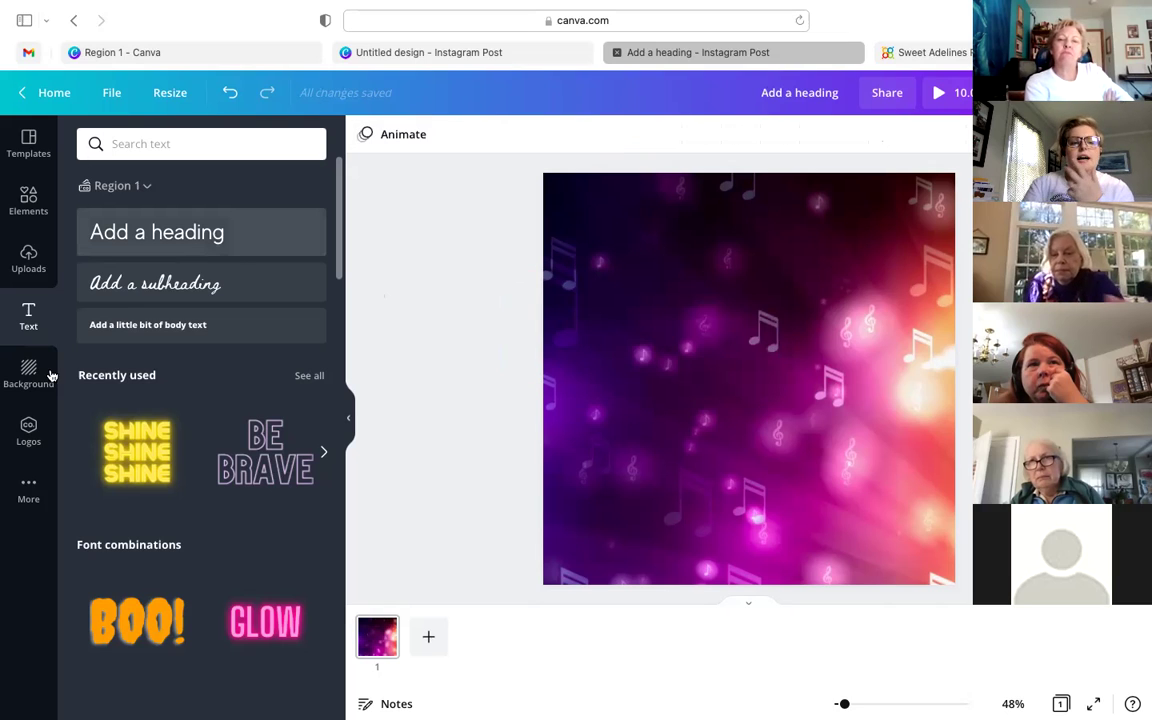
# - Browse the background options for the music-notes design
pyautogui.click(40, 375)
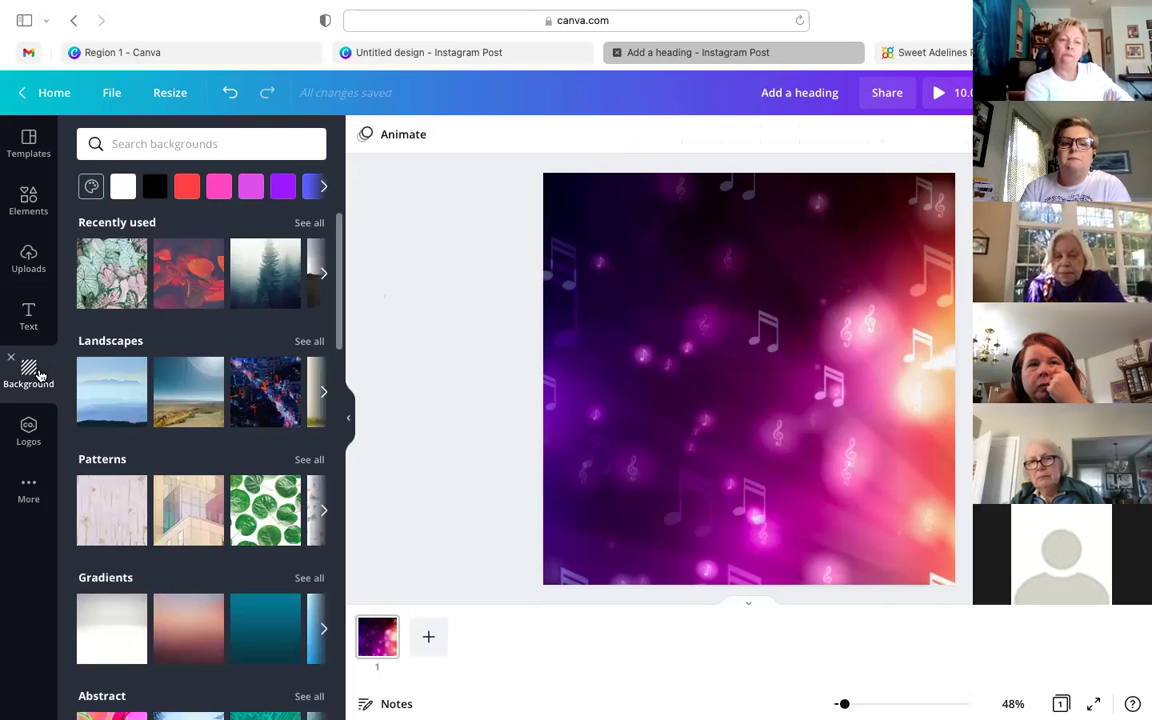
pyautogui.scroll(-2, 301, 345)
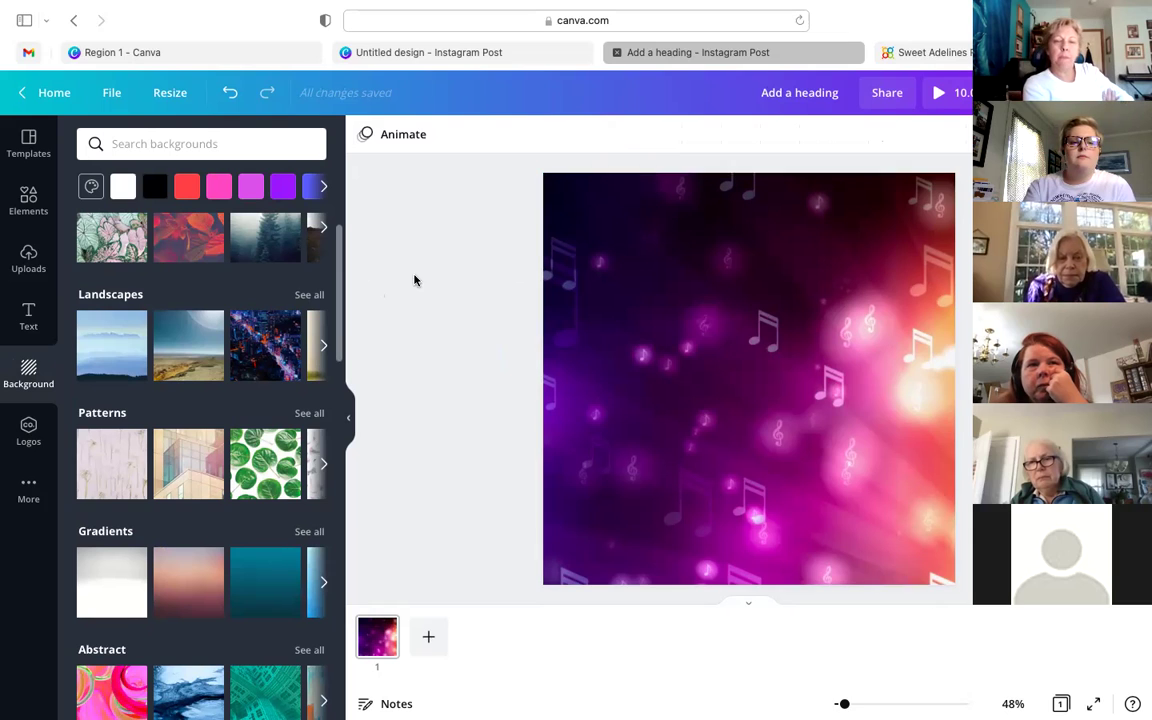
pyautogui.scroll(-5, 267, 462)
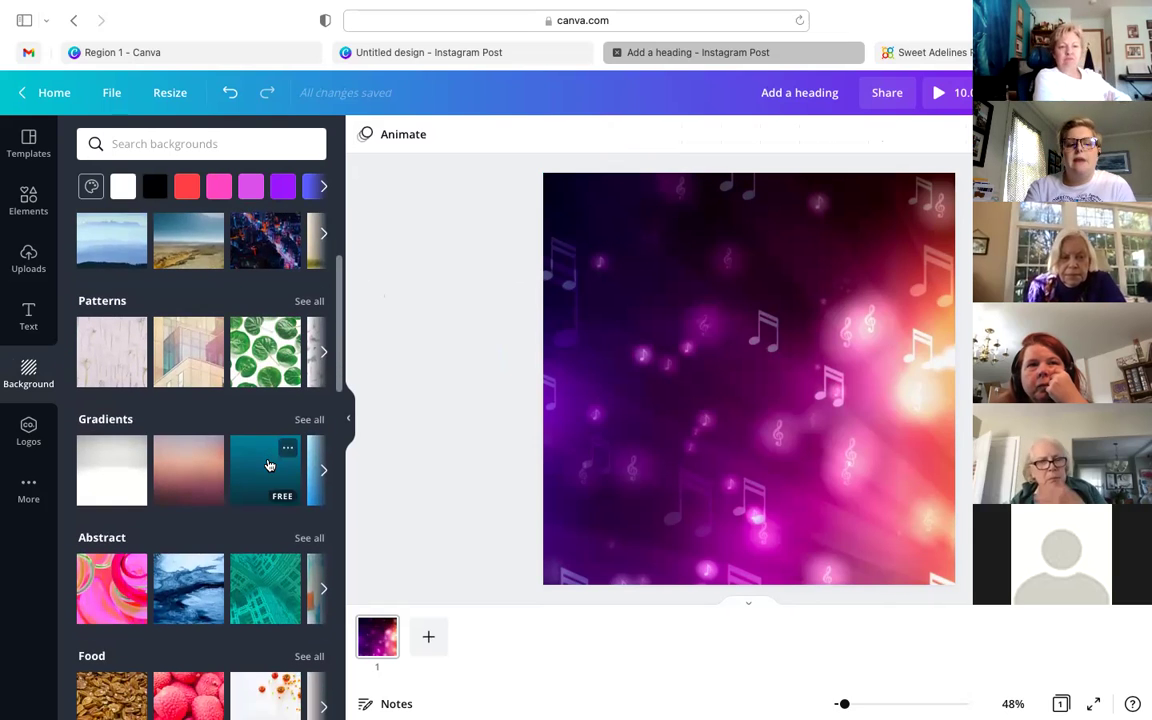
pyautogui.scroll(-2, 268, 465)
pyautogui.scroll(5, 268, 460)
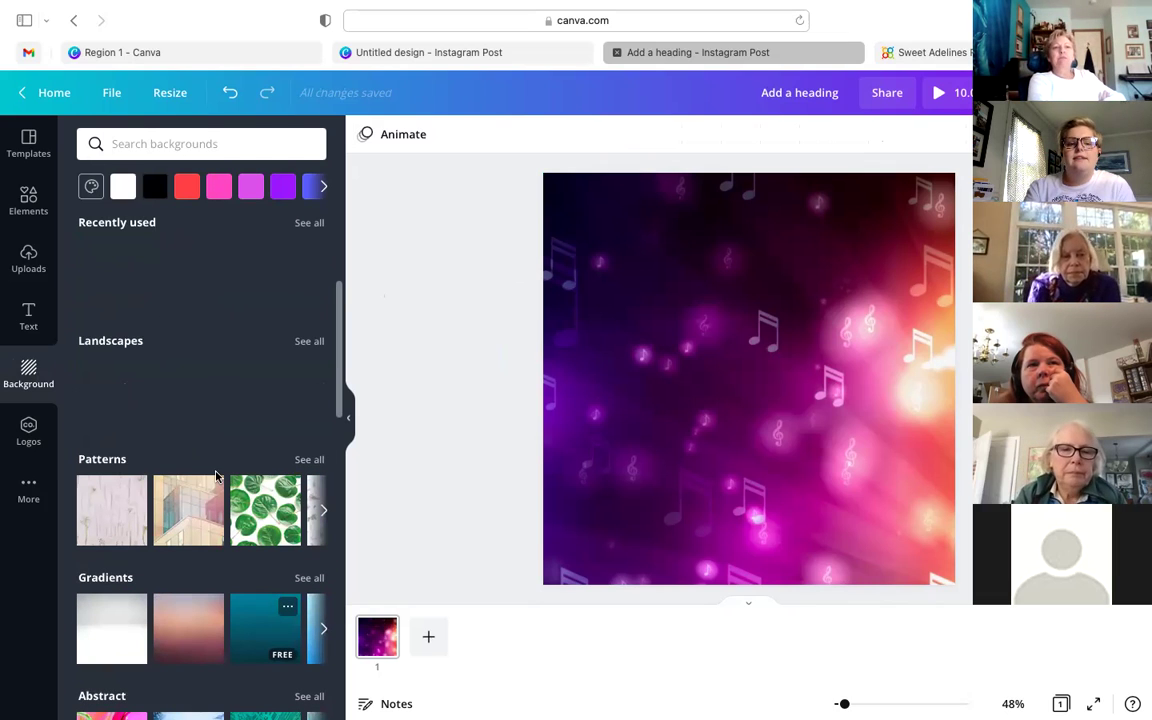
pyautogui.scroll(-10, 215, 477)
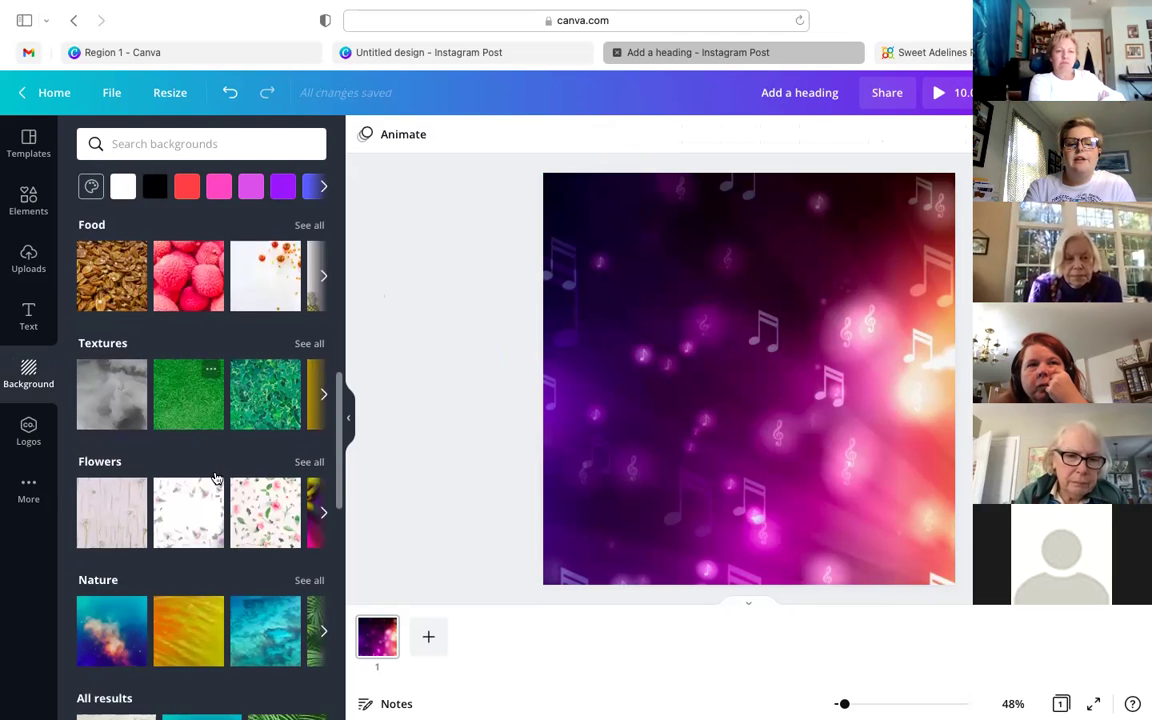
pyautogui.scroll(-3, 215, 477)
pyautogui.scroll(10, 195, 238)
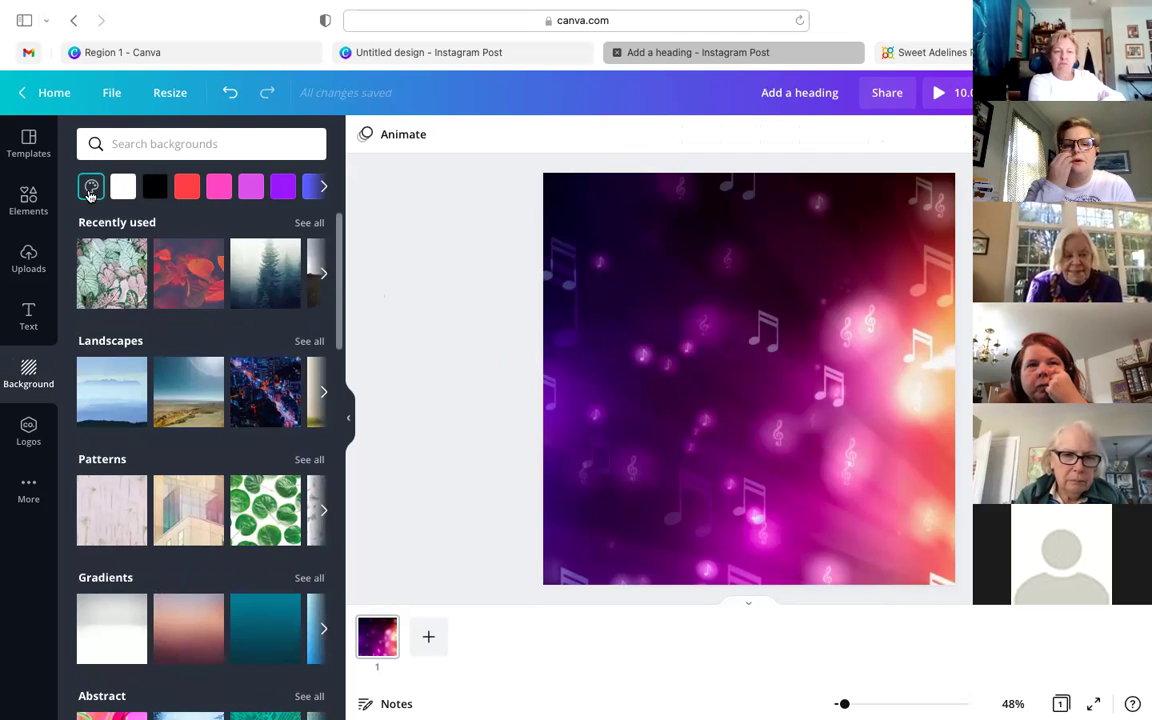
# - Open and dismiss the full background colour picker, then view the More from Canva apps and text styles
pyautogui.click(90, 190)
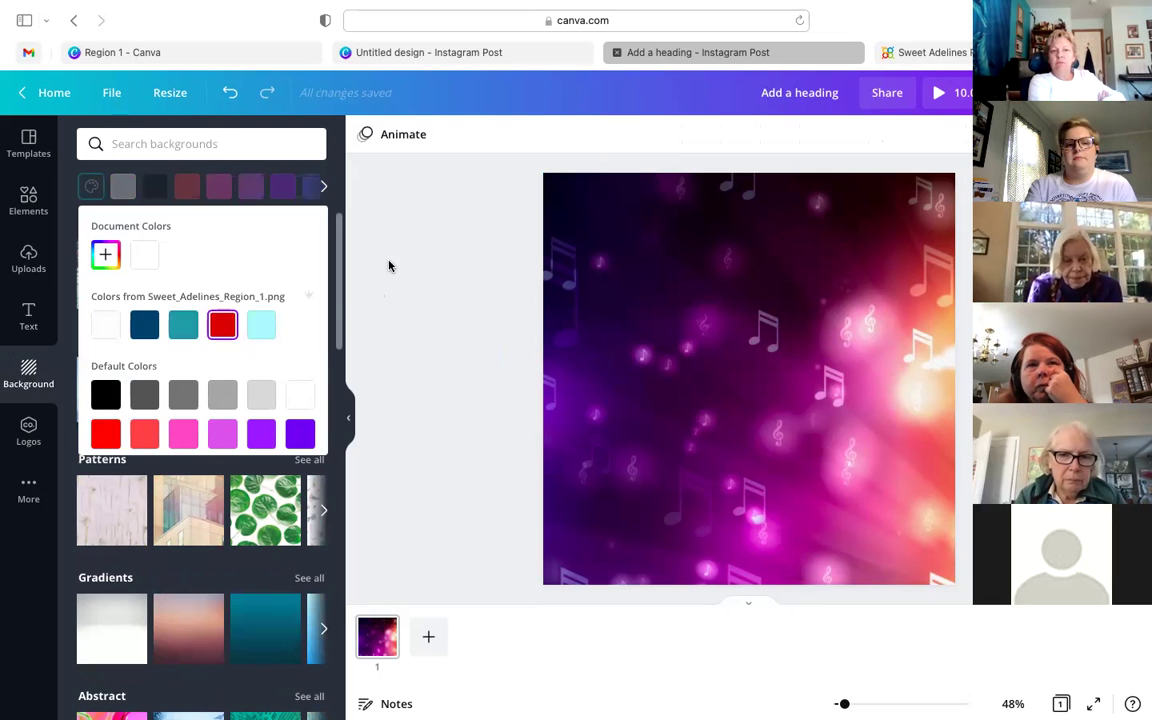
pyautogui.click(297, 292)
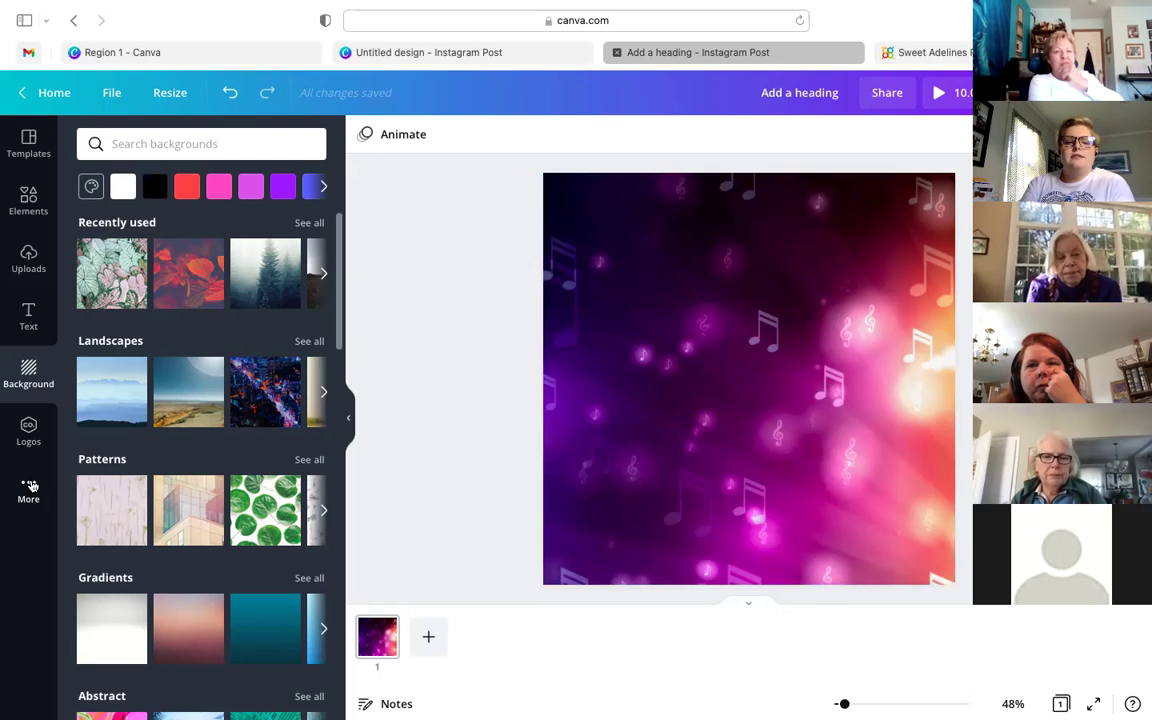
pyautogui.click(31, 486)
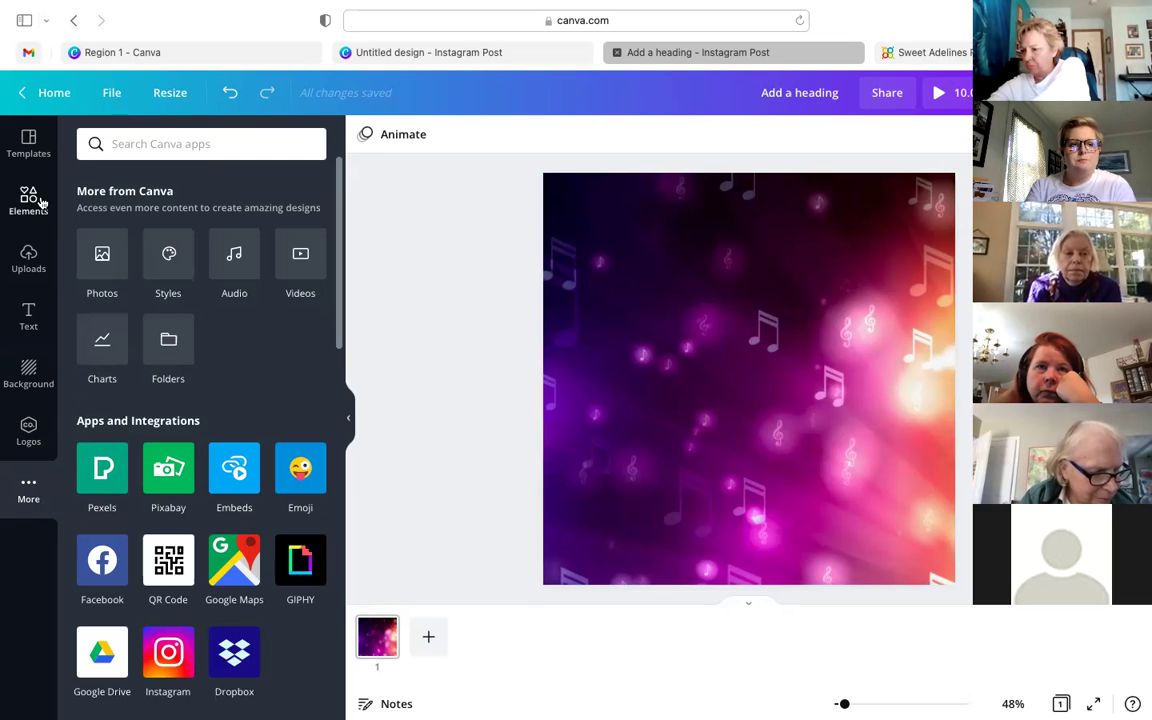
pyautogui.click(26, 316)
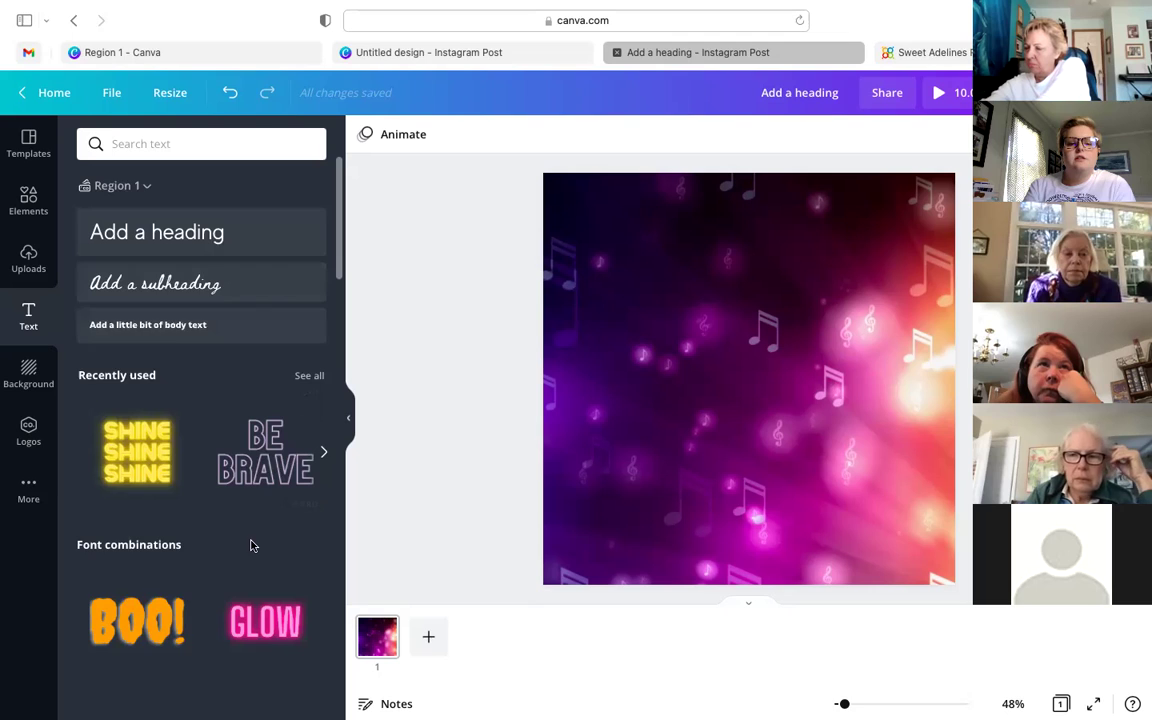
# - Add the pink neon GLOW text style to the design
pyautogui.scroll(-1, 250, 543)
pyautogui.click(263, 597)
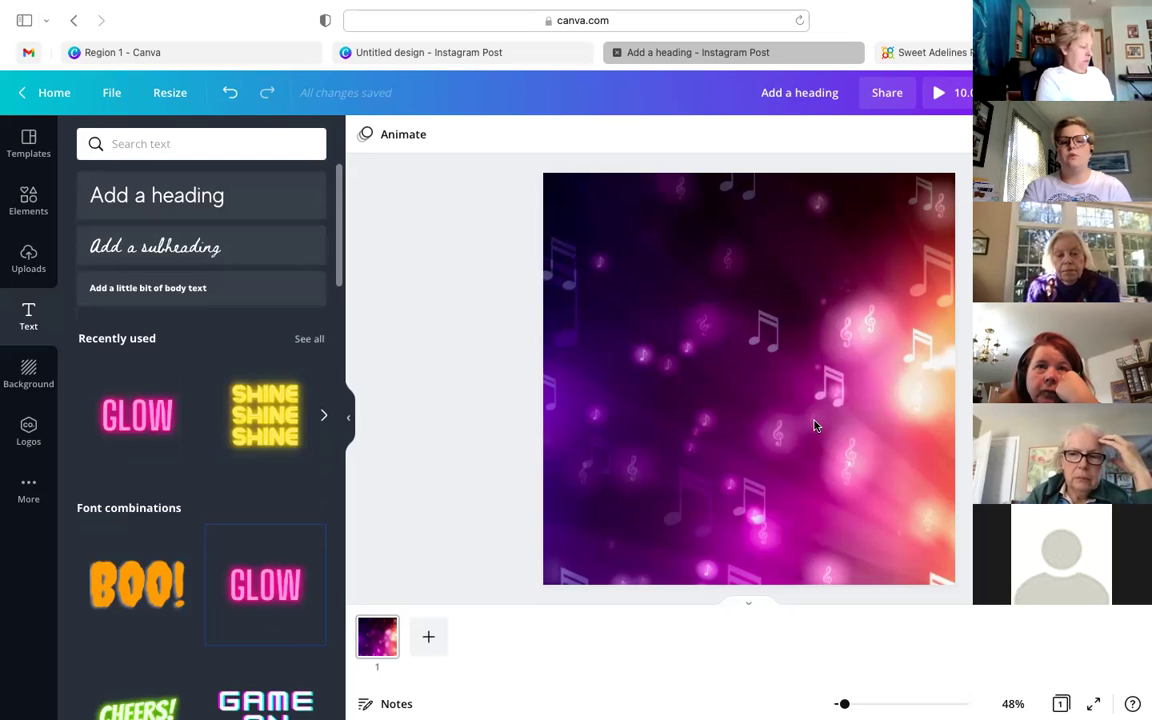
pyautogui.click(265, 585)
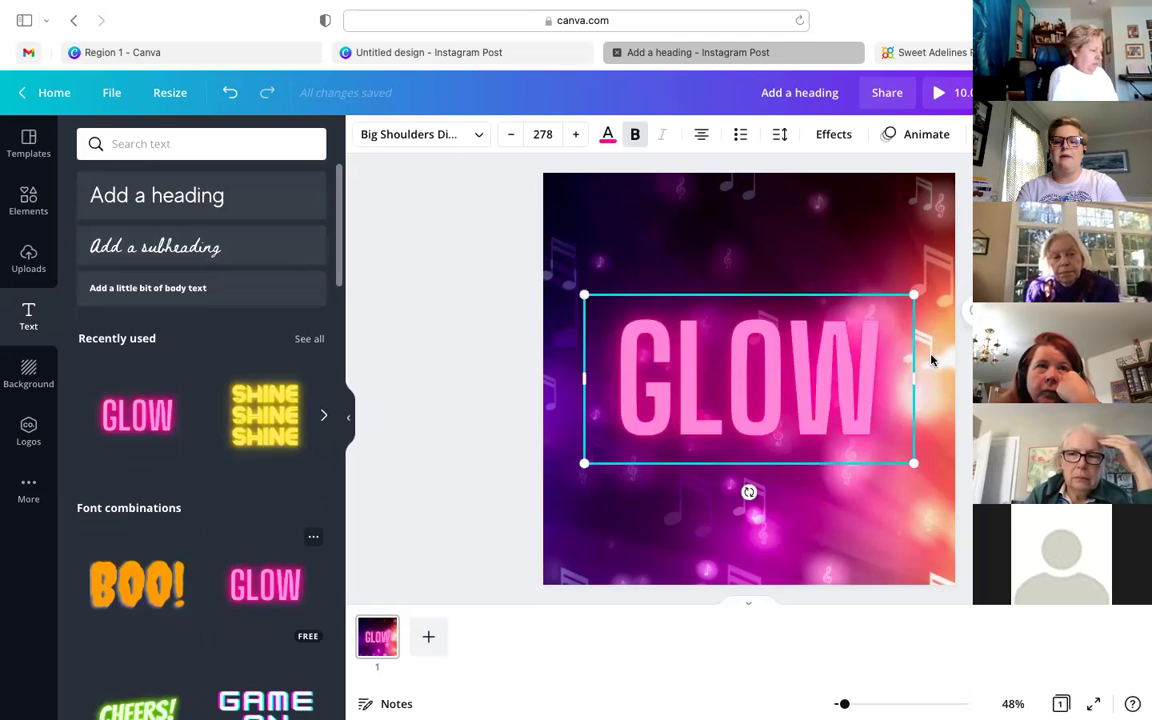
# - Replace the word GLOW with 'COMING SOON' on two lines, fixing typos
pyautogui.click(877, 357)
pyautogui.moveTo(877, 357); pyautogui.dragTo(635, 357)
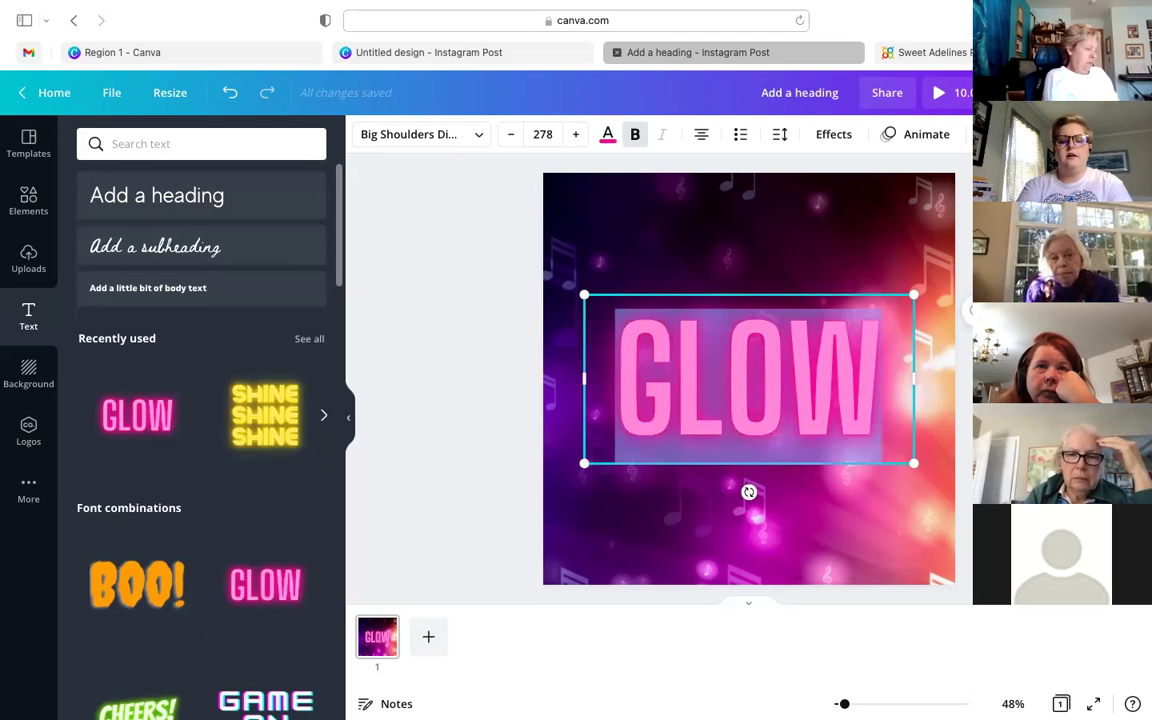
pyautogui.write('COMING S')
pyautogui.press('BackSpace')
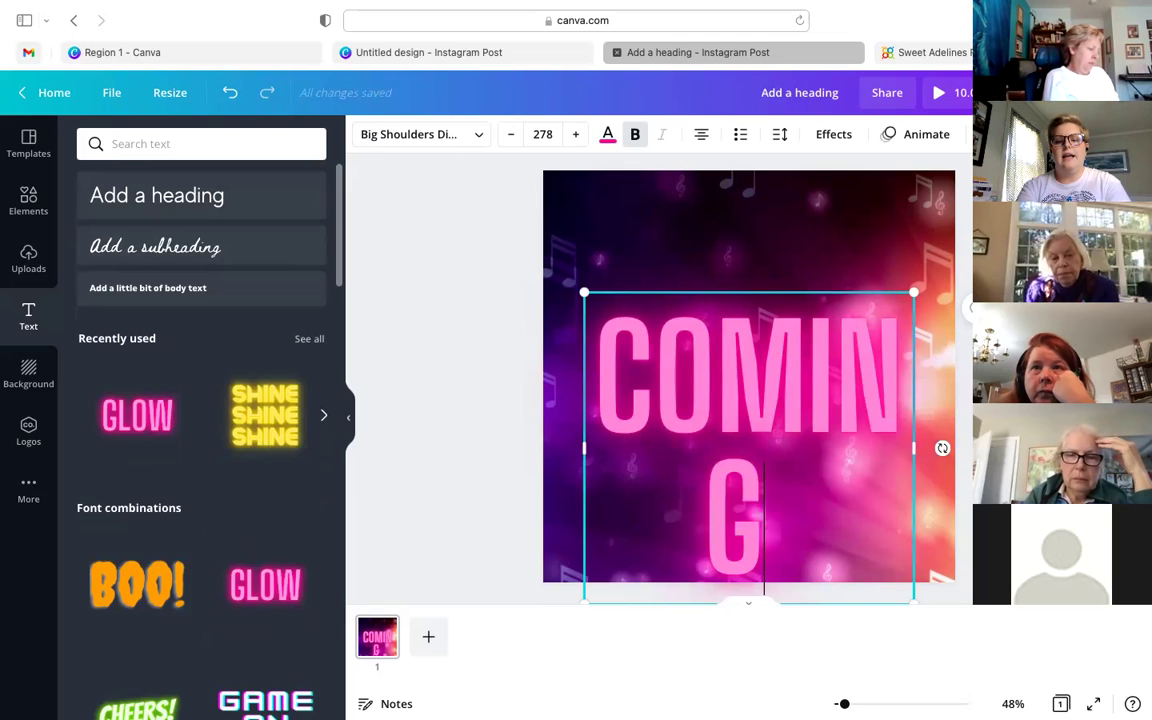
pyautogui.press('Return')
pyautogui.write('SONN')
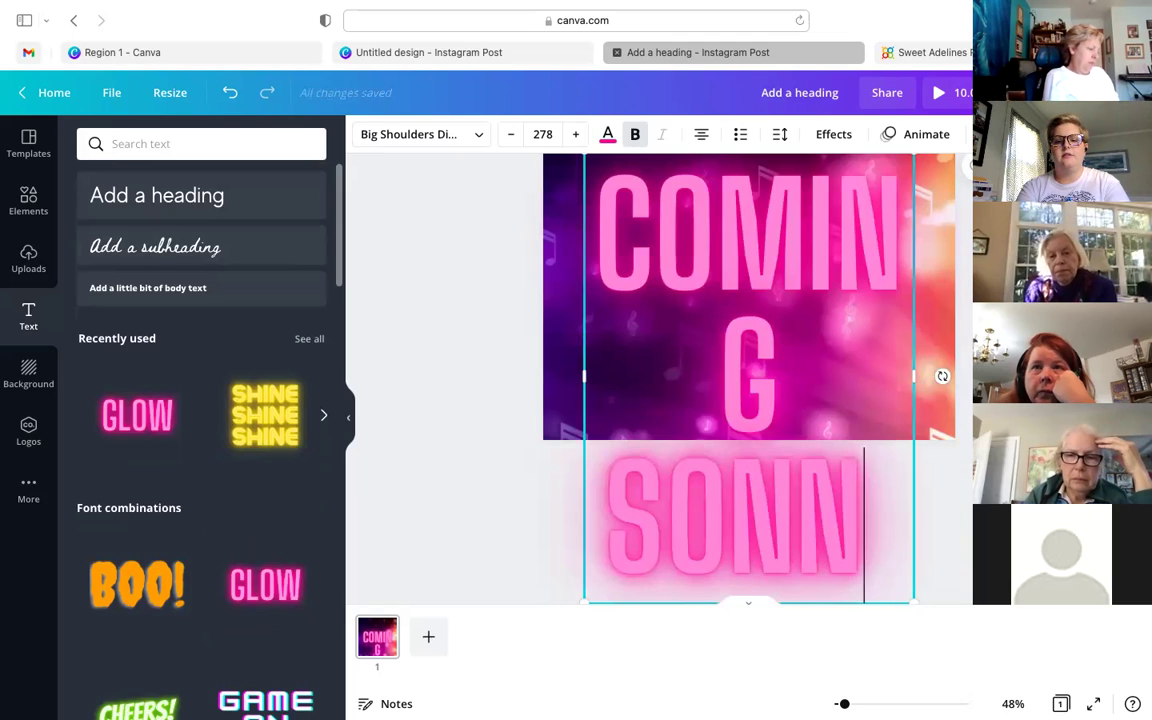
pyautogui.press('BackSpace')
pyautogui.press('BackSpace')
pyautogui.write('ON')
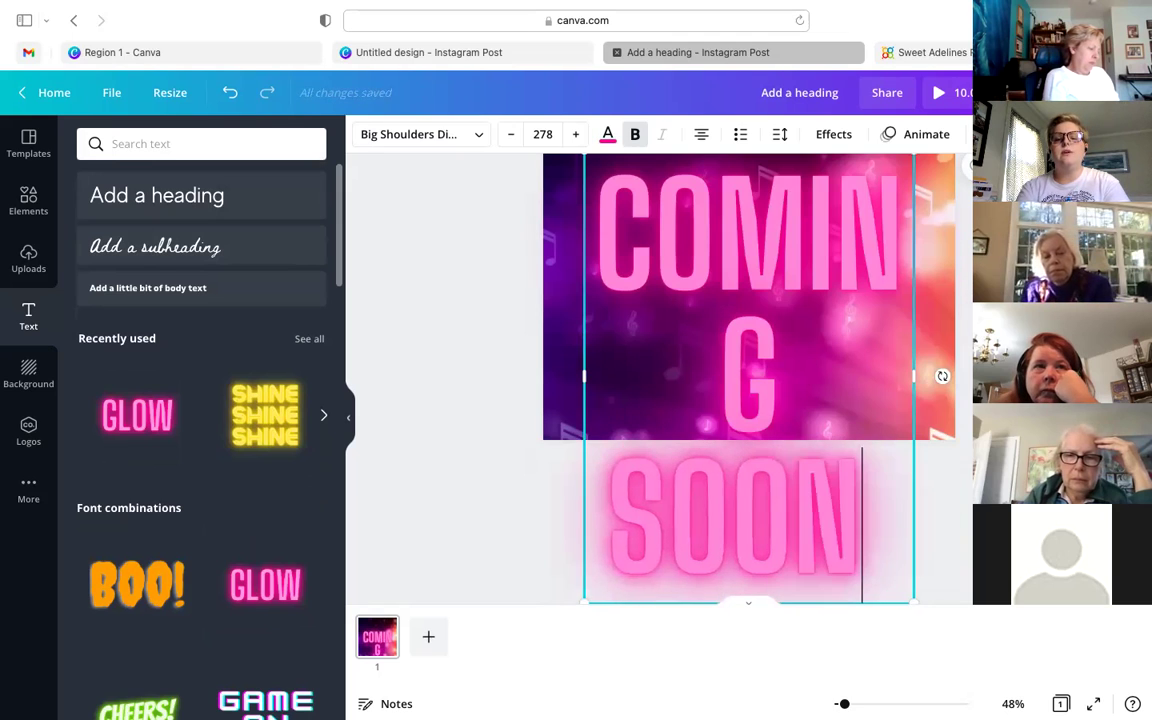
# - Shrink the COMING SOON heading to size 90.6 and place it at the top centre
pyautogui.moveTo(912, 602); pyautogui.dragTo(946, 391)
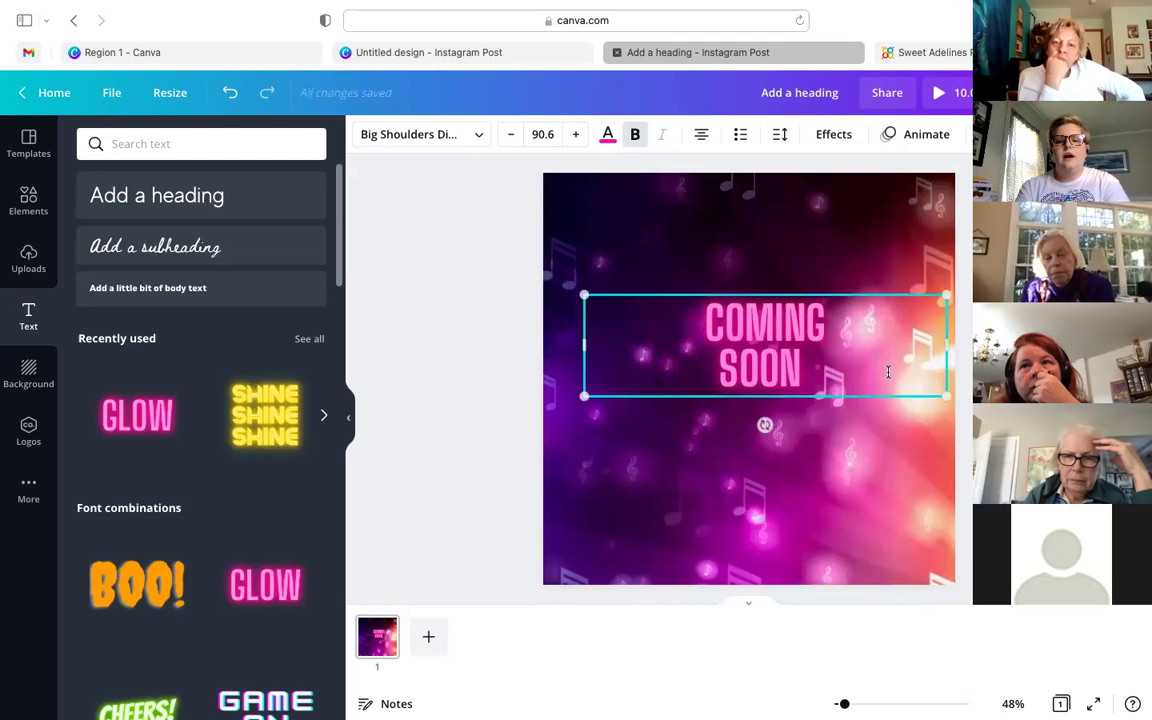
pyautogui.moveTo(887, 368); pyautogui.dragTo(570, 362)
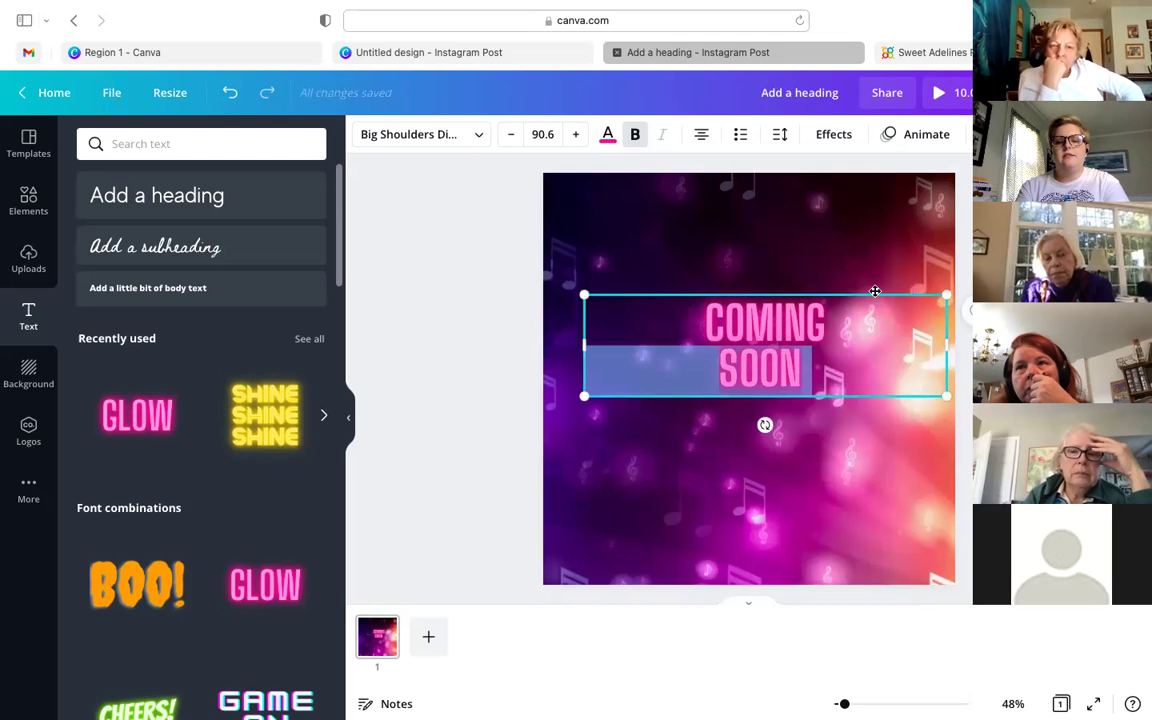
pyautogui.moveTo(868, 232); pyautogui.dragTo(856, 192)
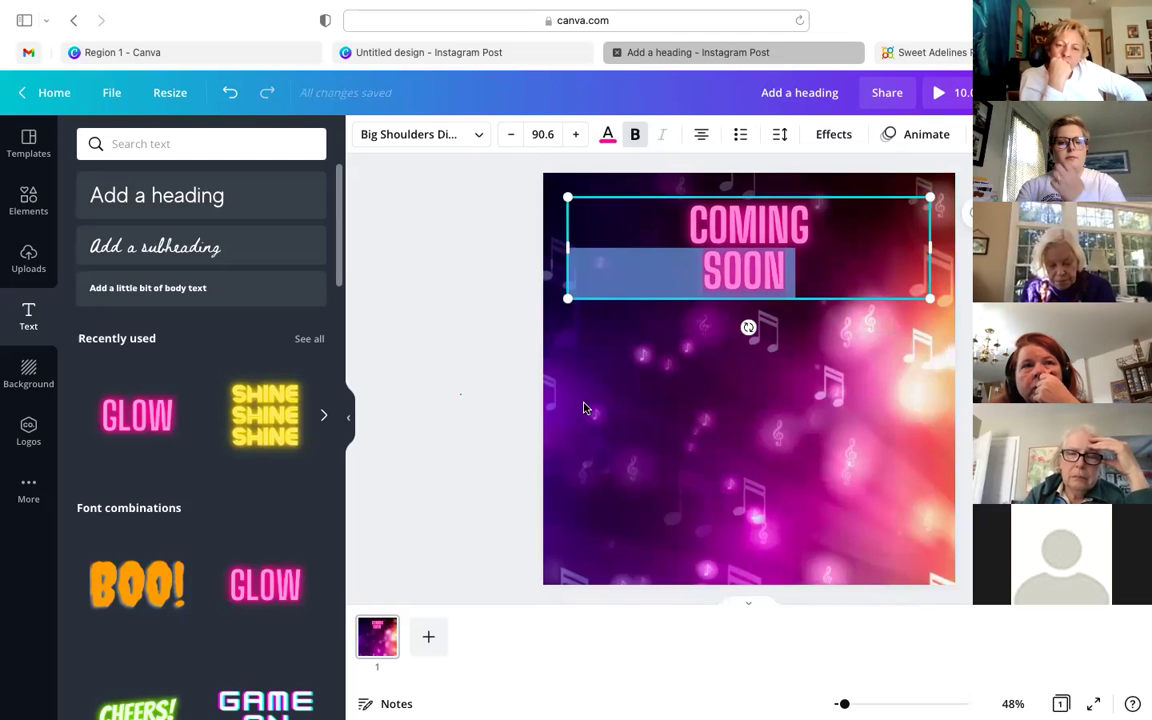
pyautogui.click(490, 520)
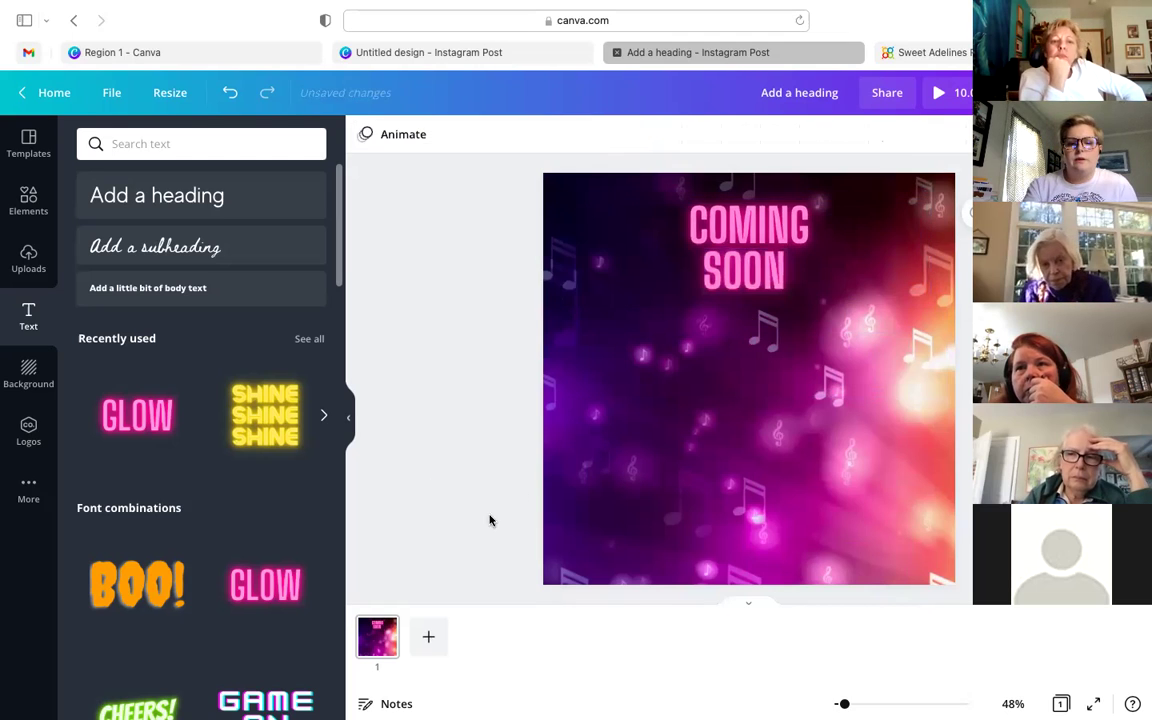
pyautogui.click(608, 487)
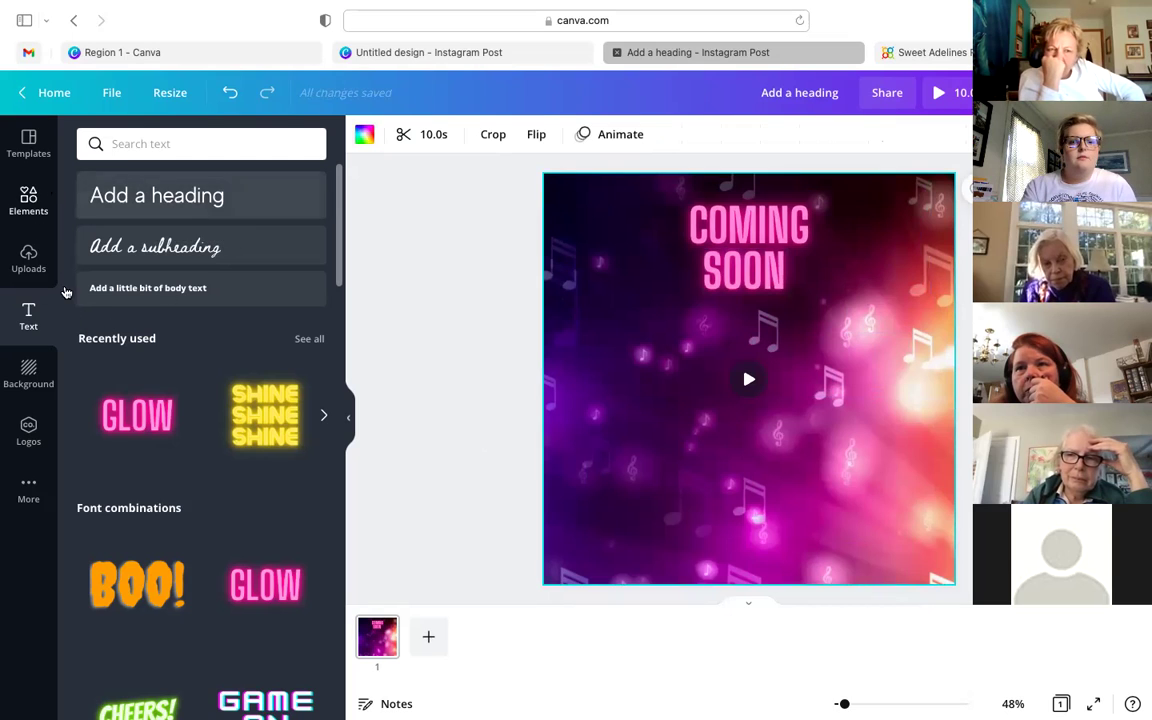
pyautogui.scroll(-5, 196, 455)
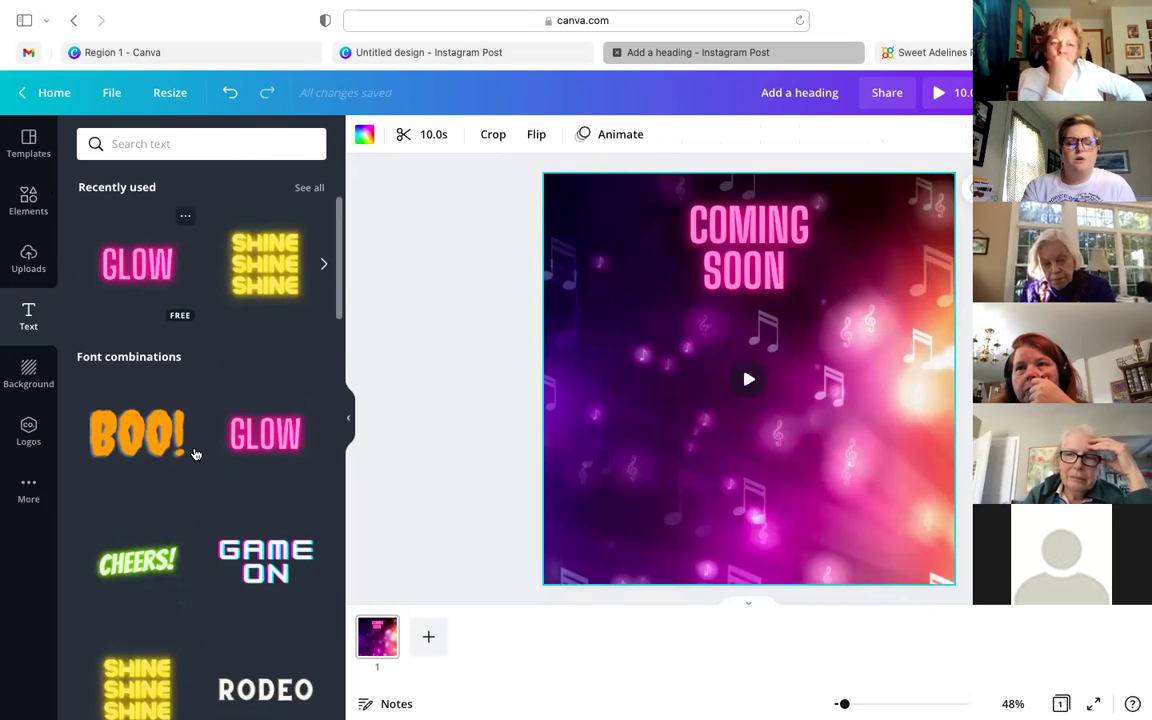
pyautogui.scroll(-3, 197, 498)
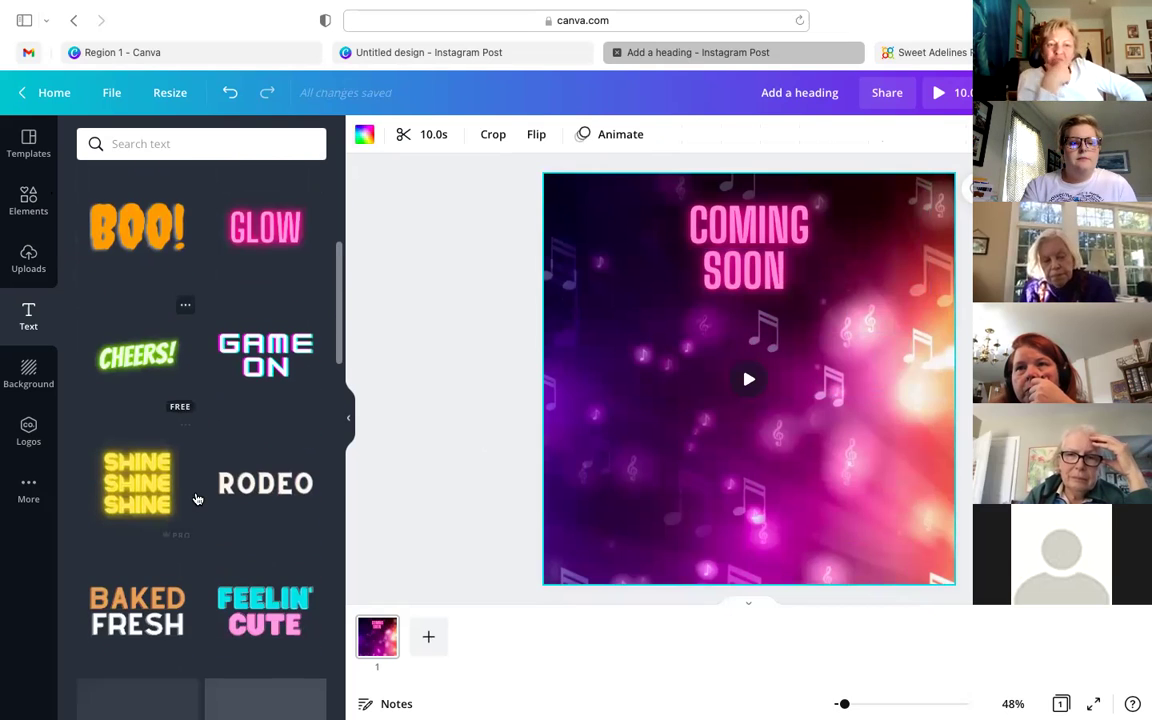
pyautogui.scroll(8, 197, 499)
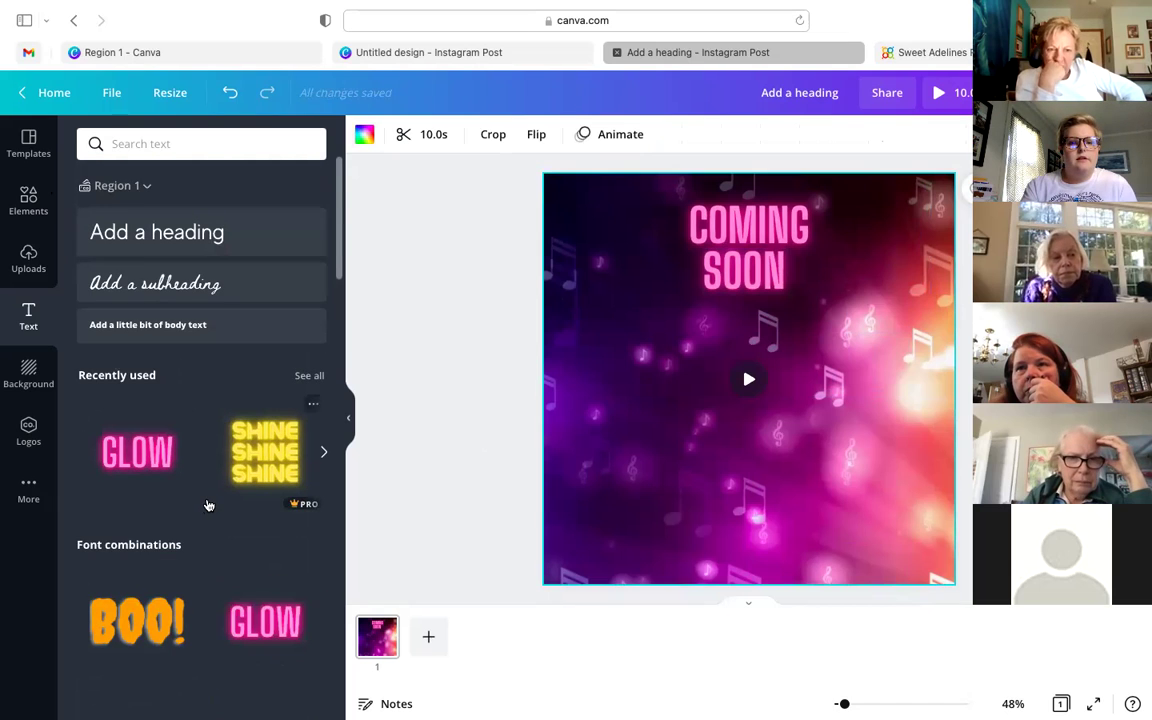
# - Insert a heading text box and type 'Musical Extravaganza Event'
pyautogui.click(176, 244)
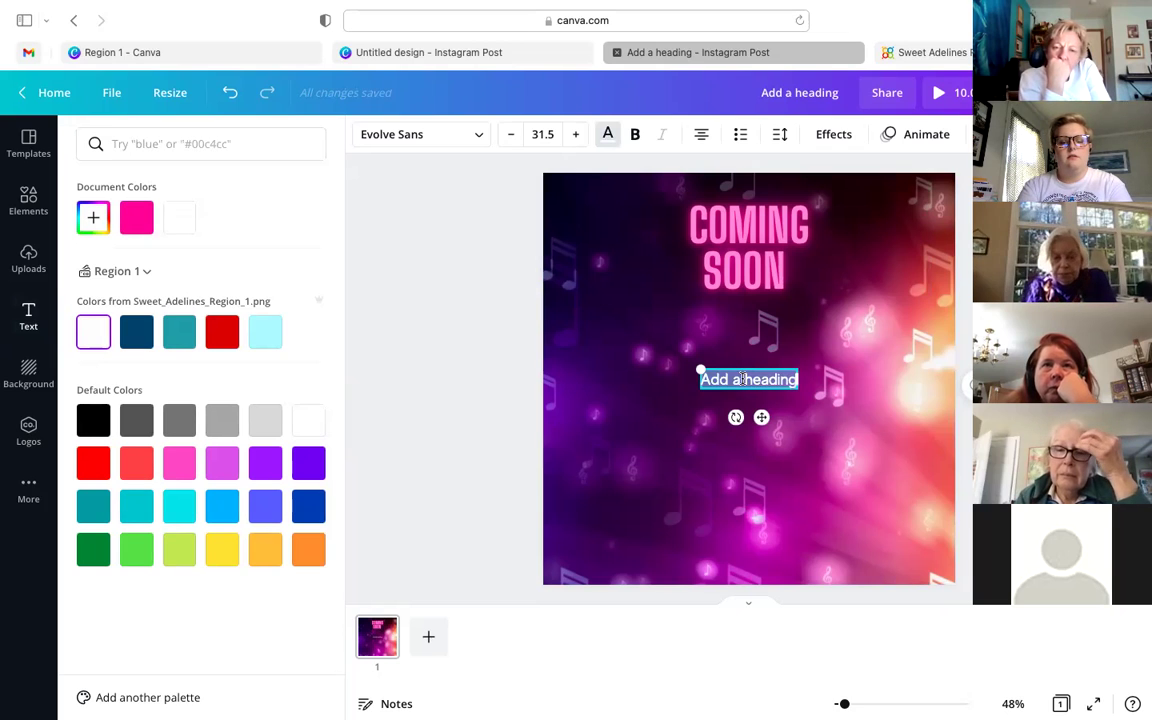
pyautogui.write('Musical Extra')
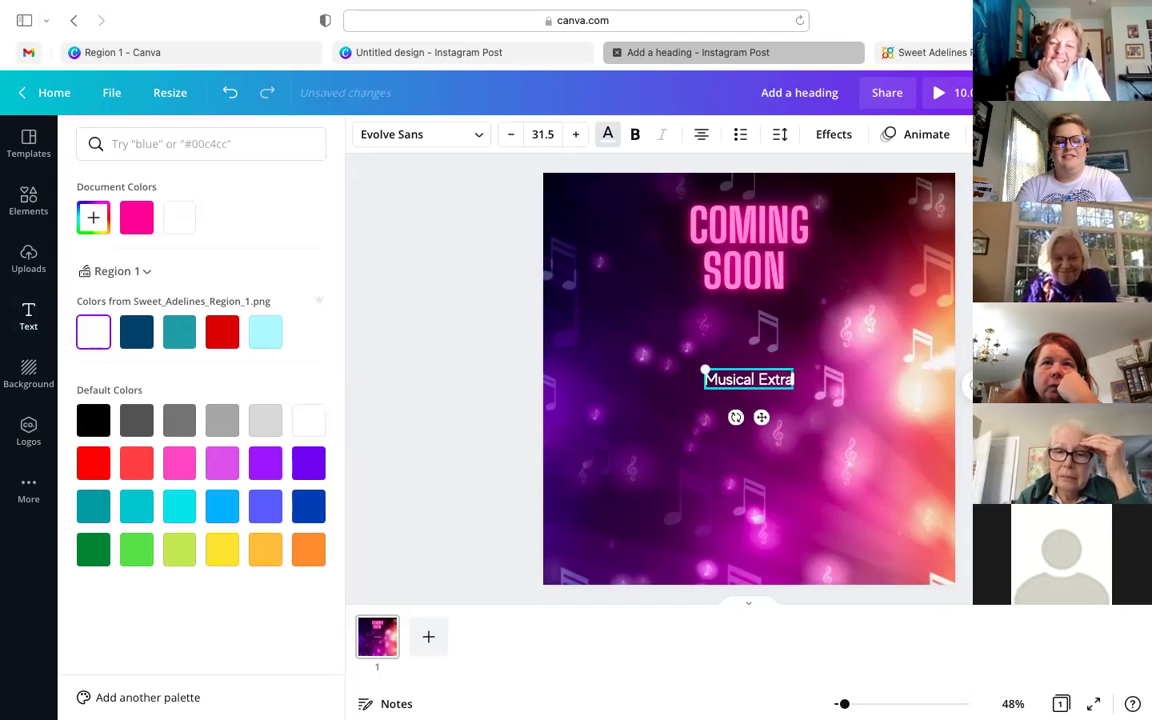
pyautogui.write('vagan')
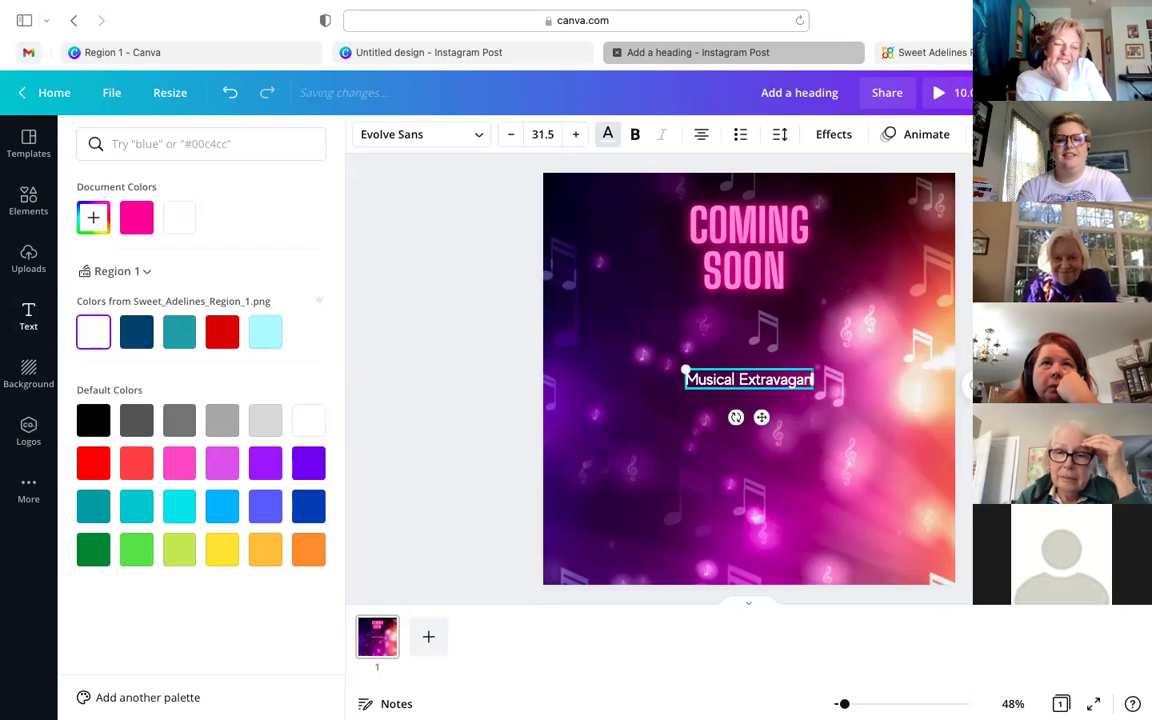
pyautogui.write('za Event')
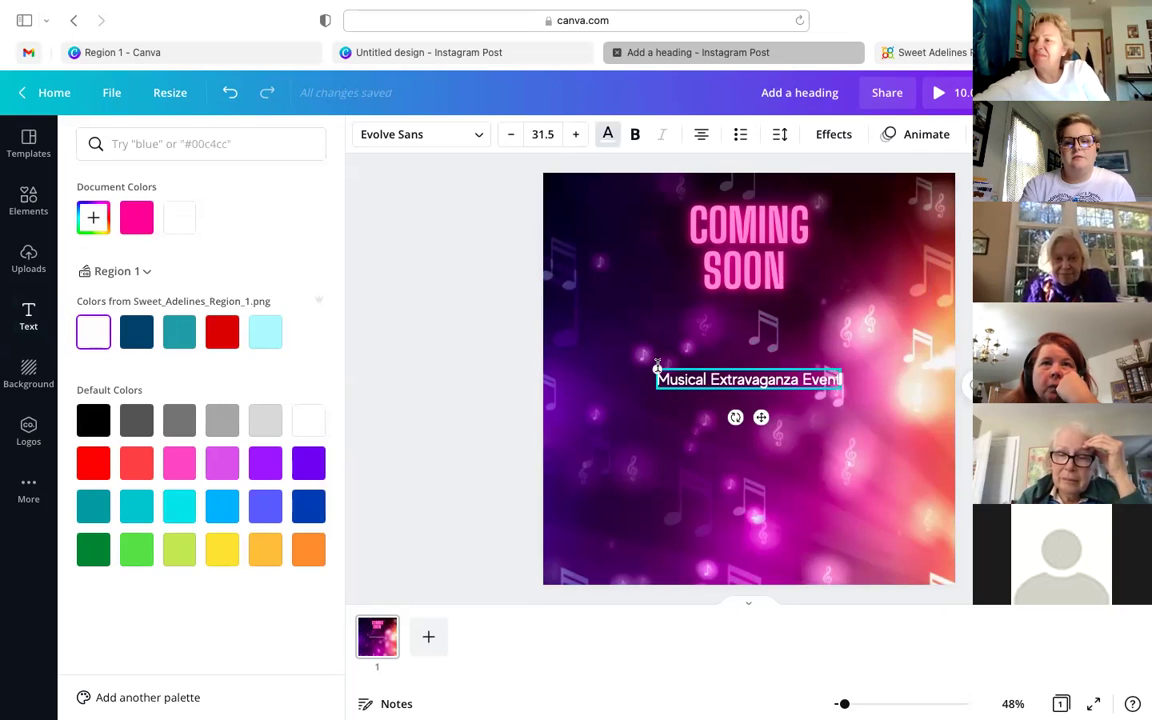
# - Enlarge the subtitle to size 44, place it under COMING SOON, and show the download formats
pyautogui.moveTo(628, 327); pyautogui.dragTo(590, 284)
pyautogui.moveTo(745, 401); pyautogui.dragTo(761, 377)
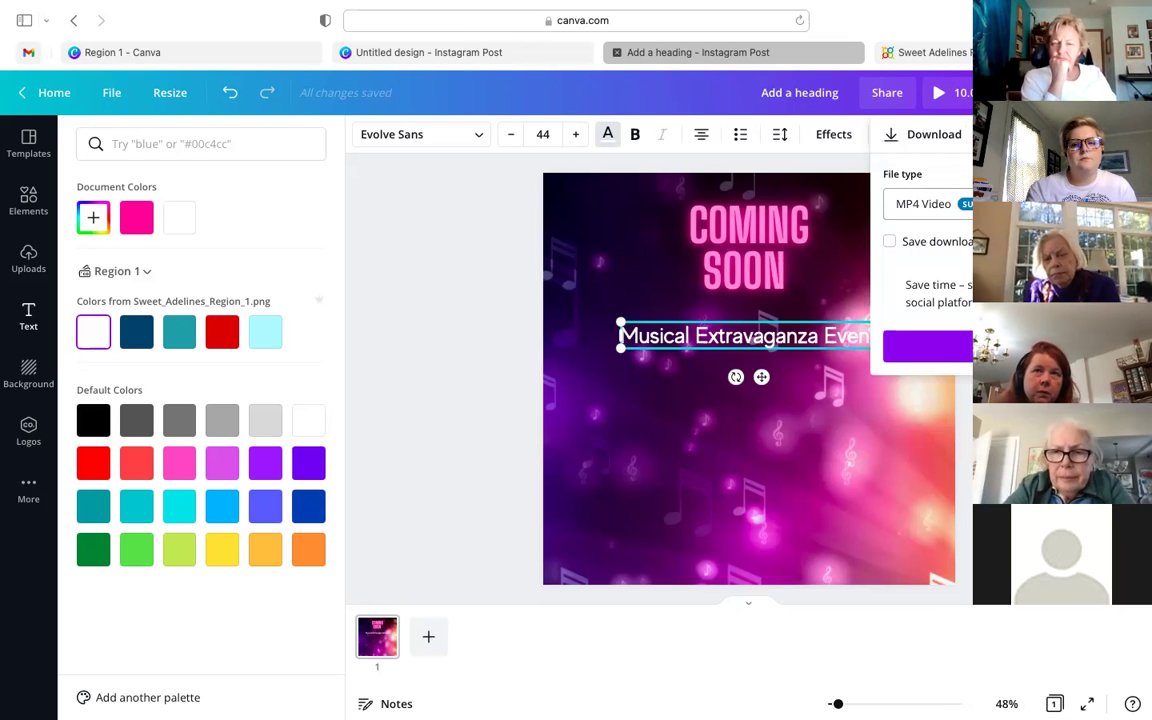
pyautogui.click(925, 203)
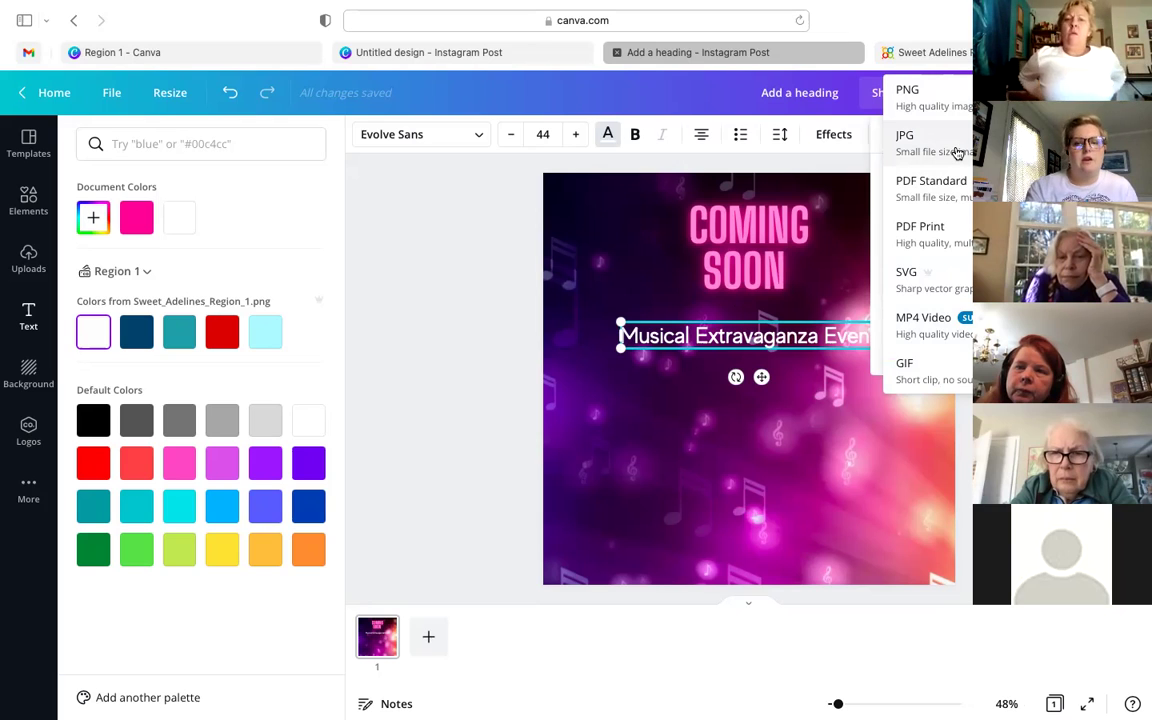
# - Choose MP4 Video as the download file type and close the download panel
pyautogui.click(922, 322)
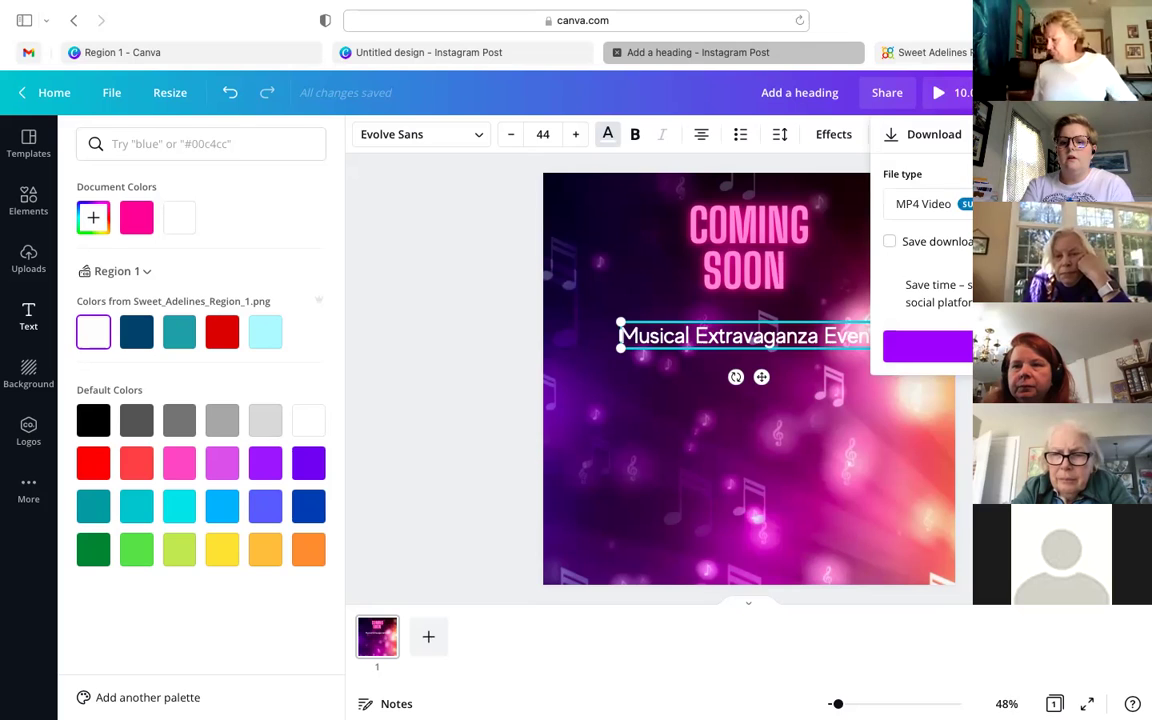
pyautogui.press('Escape')
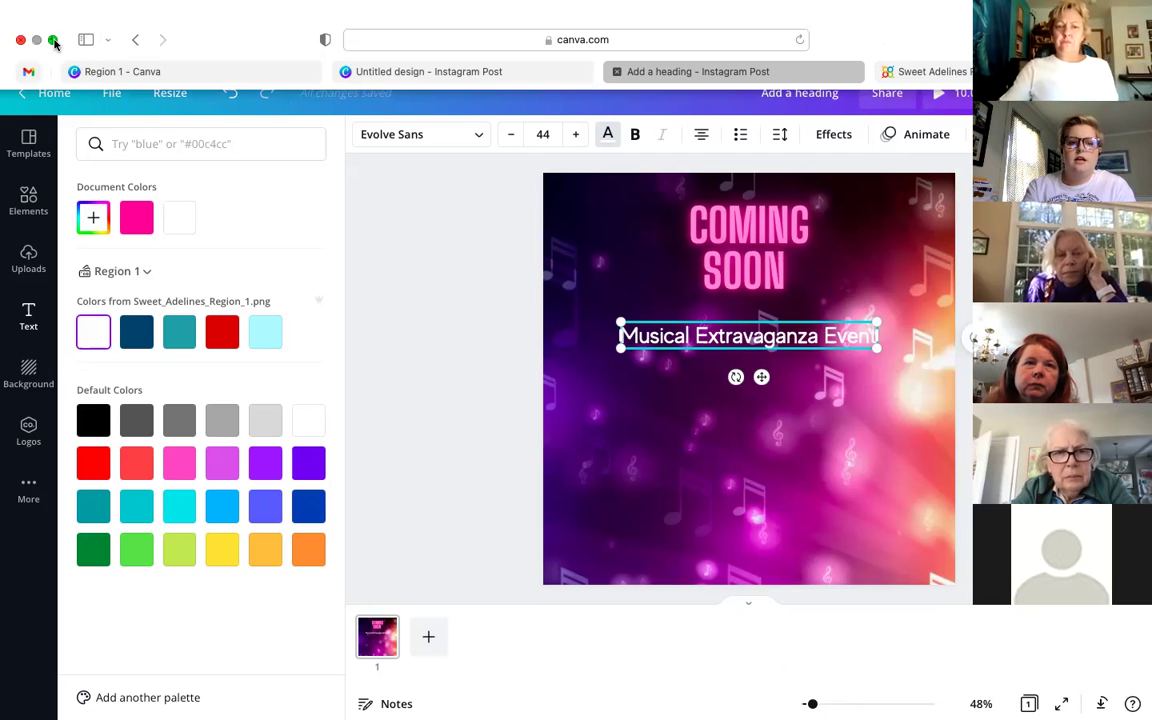
# - Exit full screen and play the downloaded Add a heading.mp4 in QuickTime Player
pyautogui.click(54, 42)
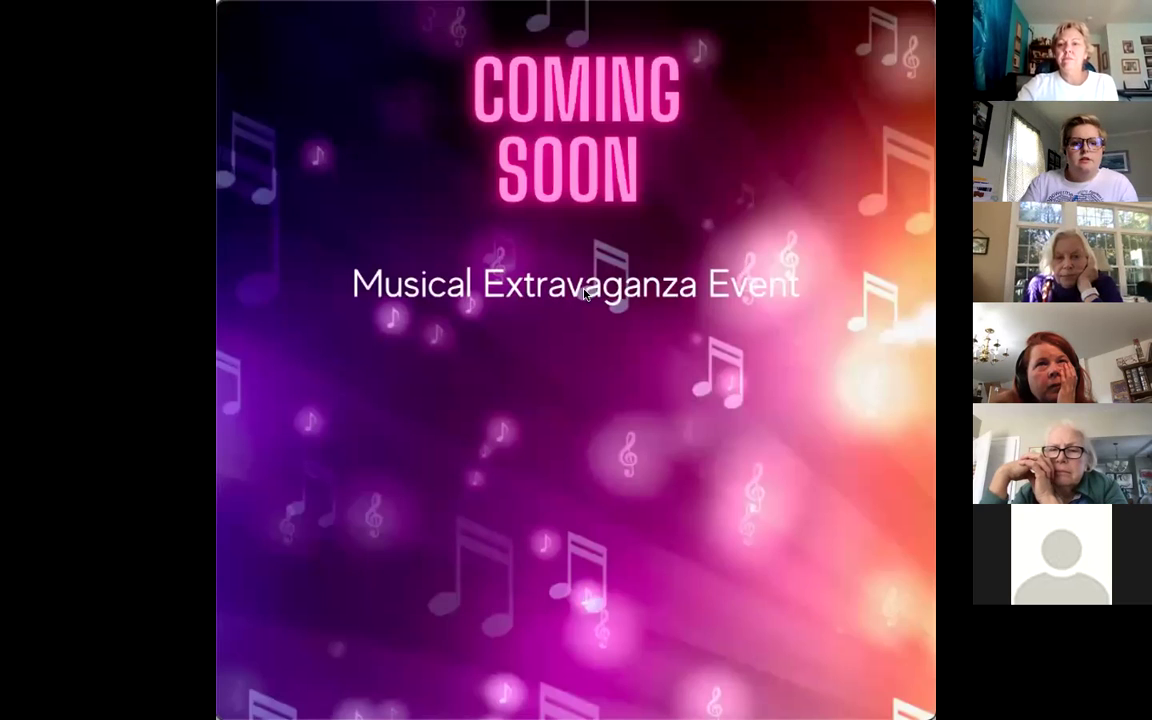
pyautogui.click(572, 566)
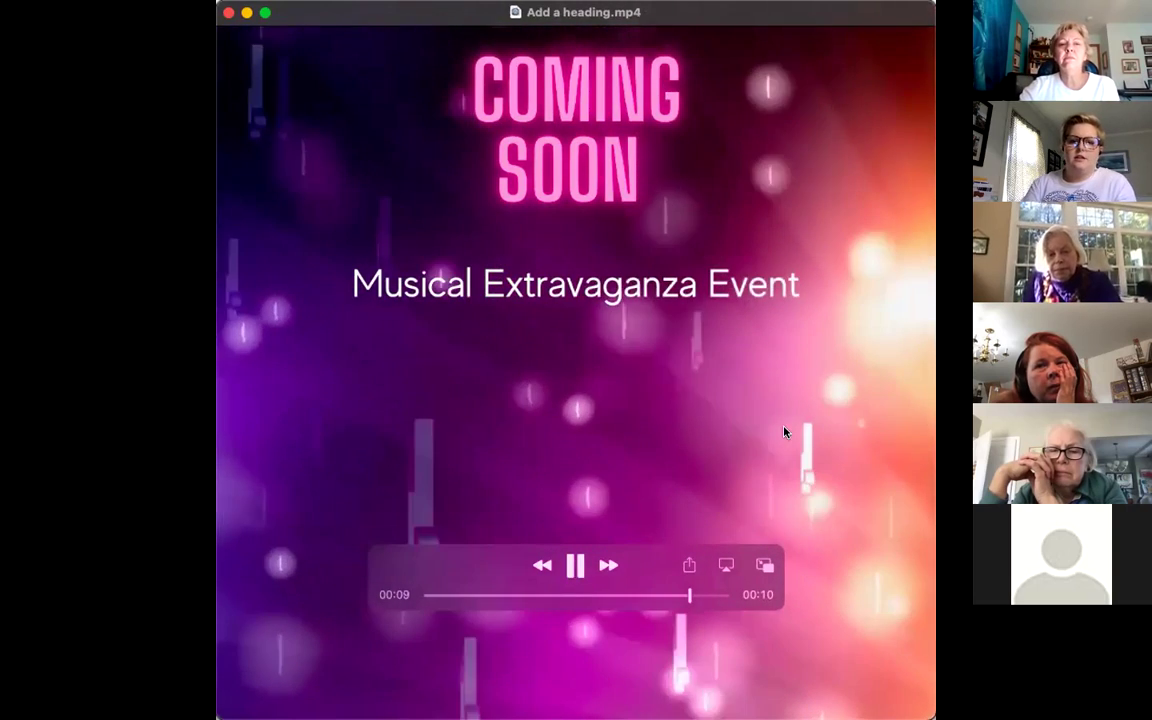
pyautogui.moveTo(425, 436)
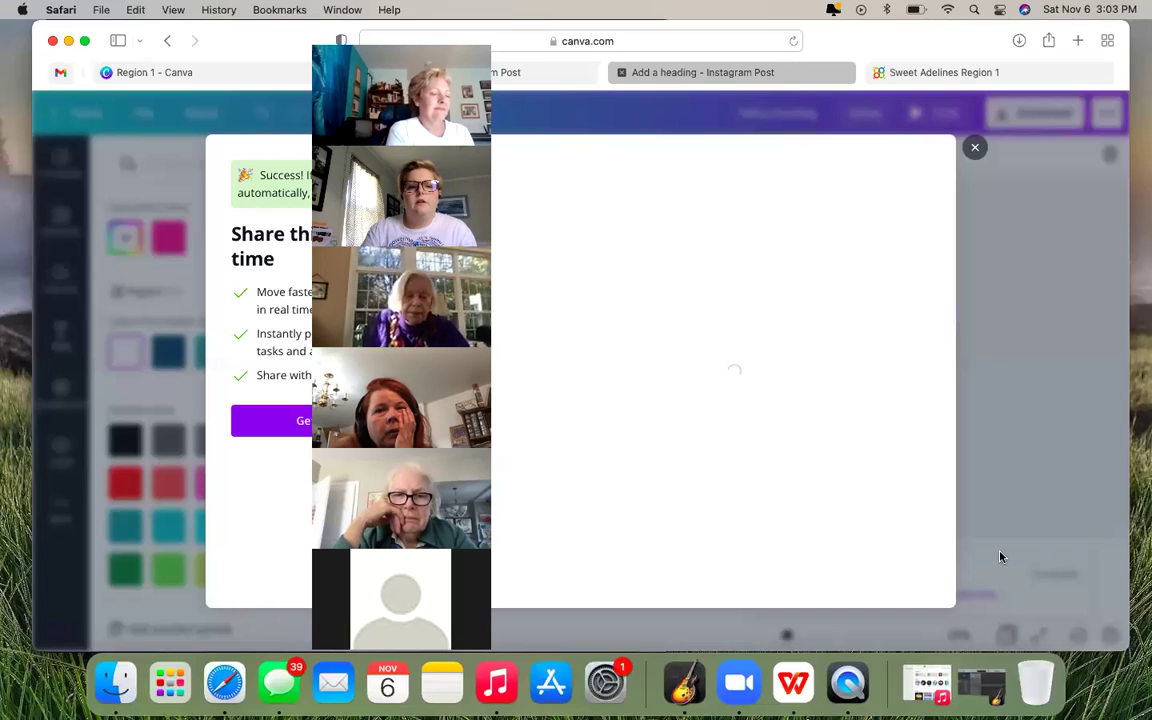
# - Dismiss the download success dialog, select the design title, and bring up the sharing options
pyautogui.click(975, 148)
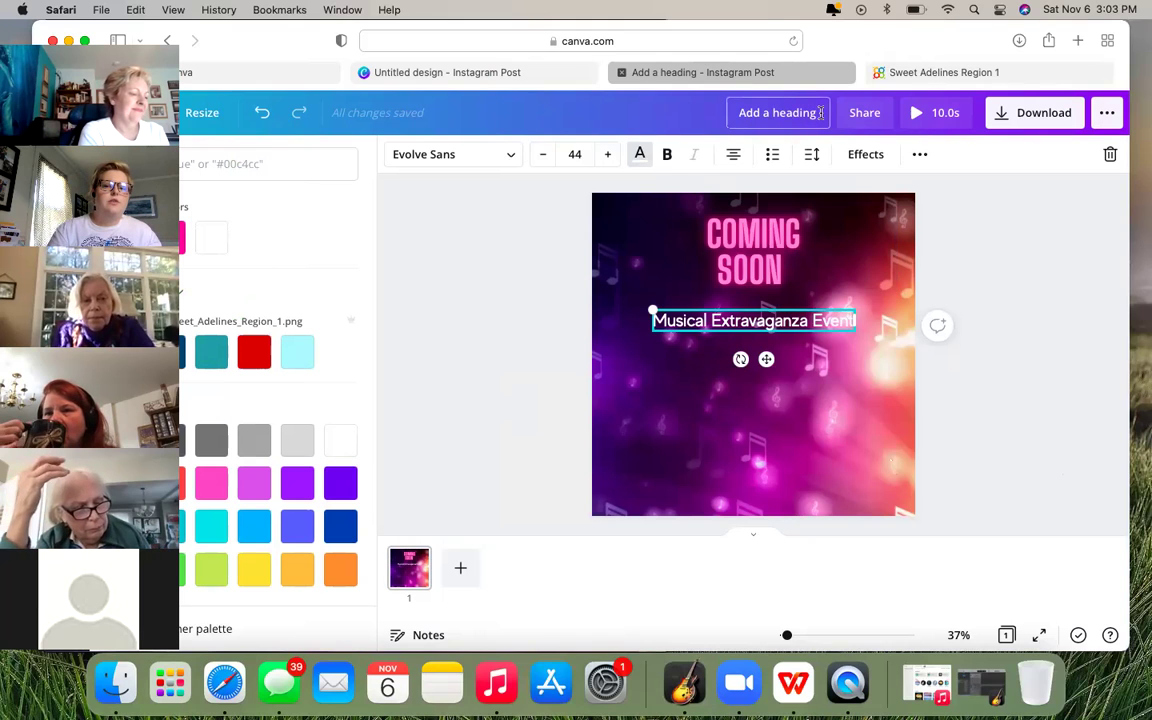
pyautogui.moveTo(818, 113); pyautogui.dragTo(730, 112)
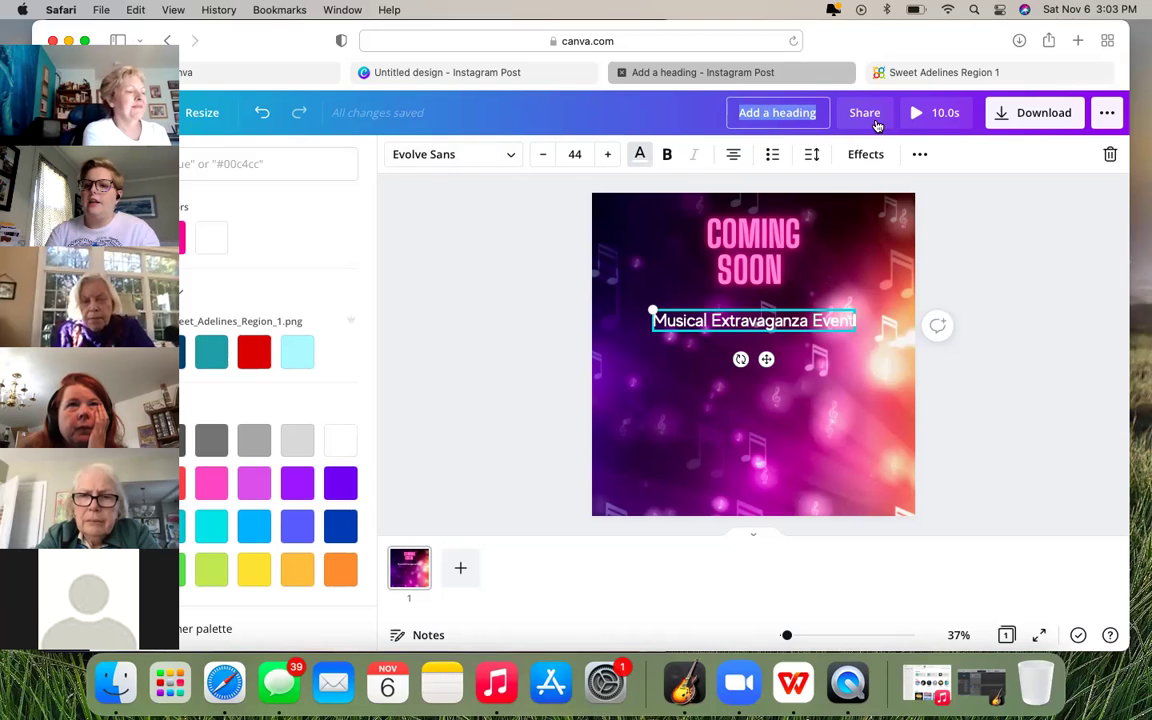
pyautogui.click(865, 113)
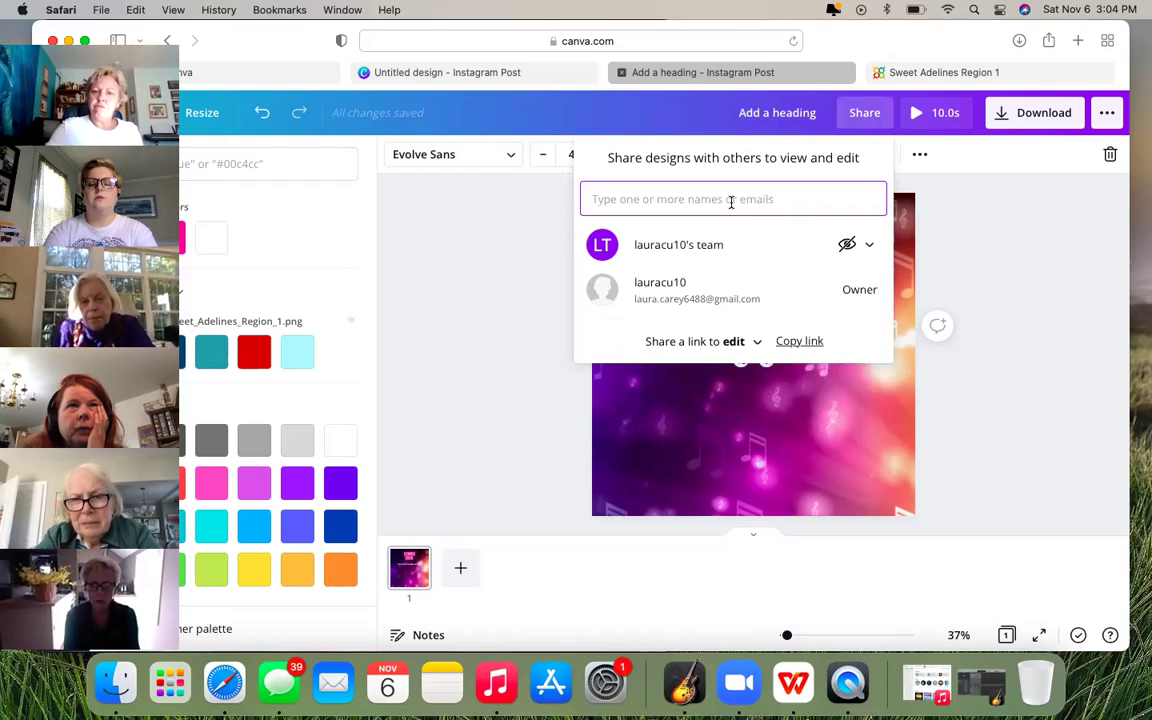
# - Enter a collaborator's e-mail address in the invite field, then close the share panel unsent
pyautogui.write('p')
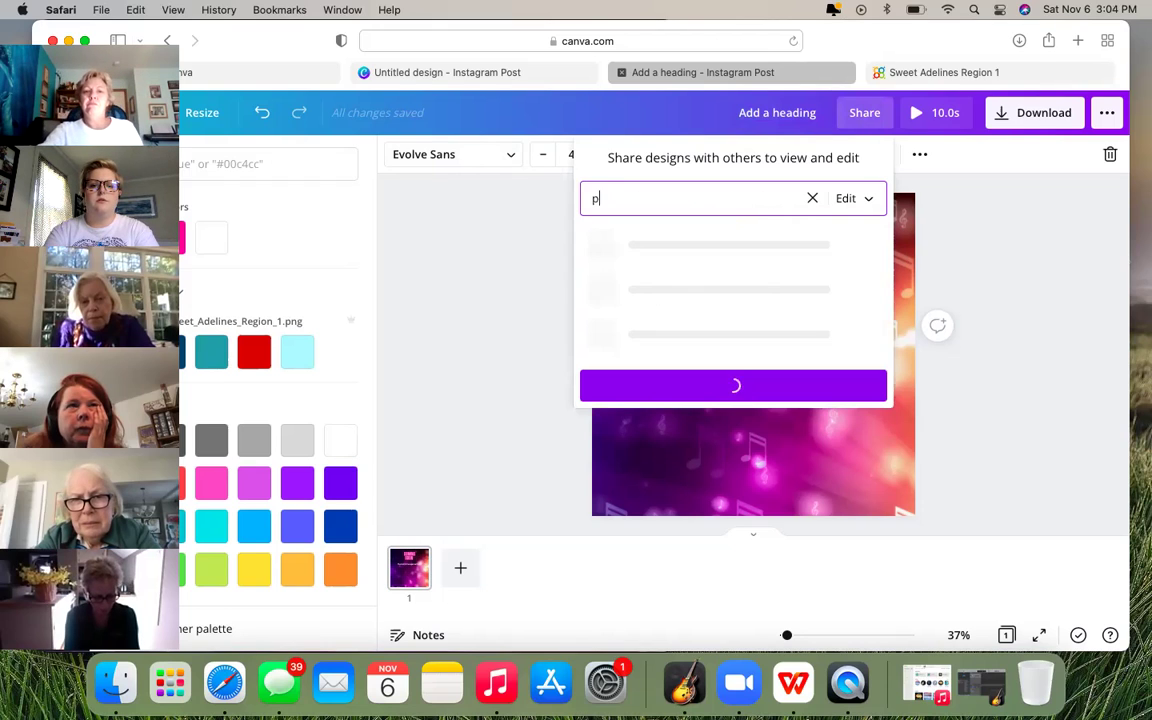
pyautogui.write('atti')
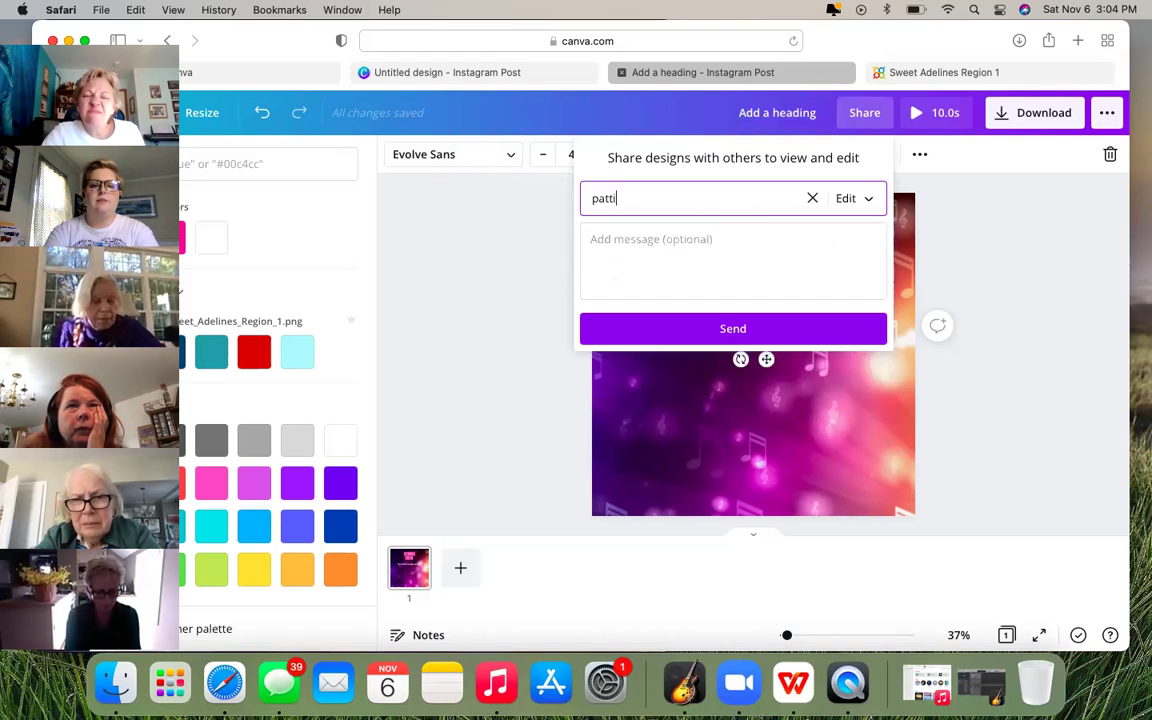
pyautogui.press('BackSpace')
pyautogui.press('BackSpace')
pyautogui.press('BackSpace')
pyautogui.press('BackSpace')
pyautogui.press('BackSpace')
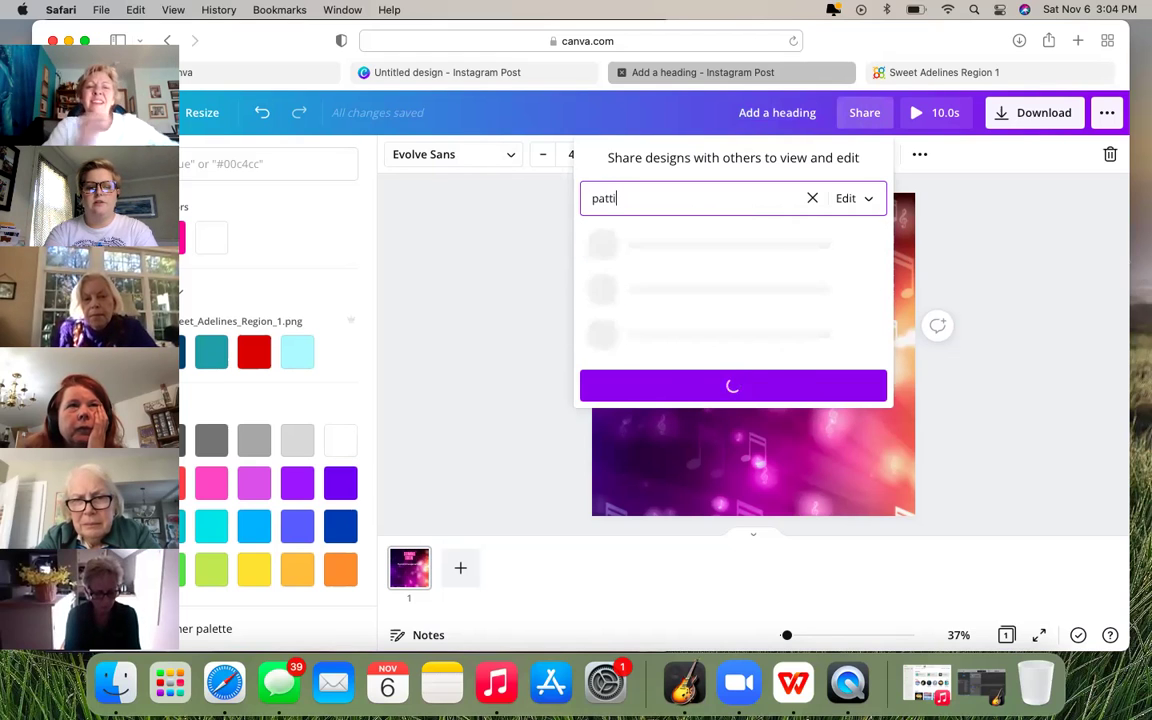
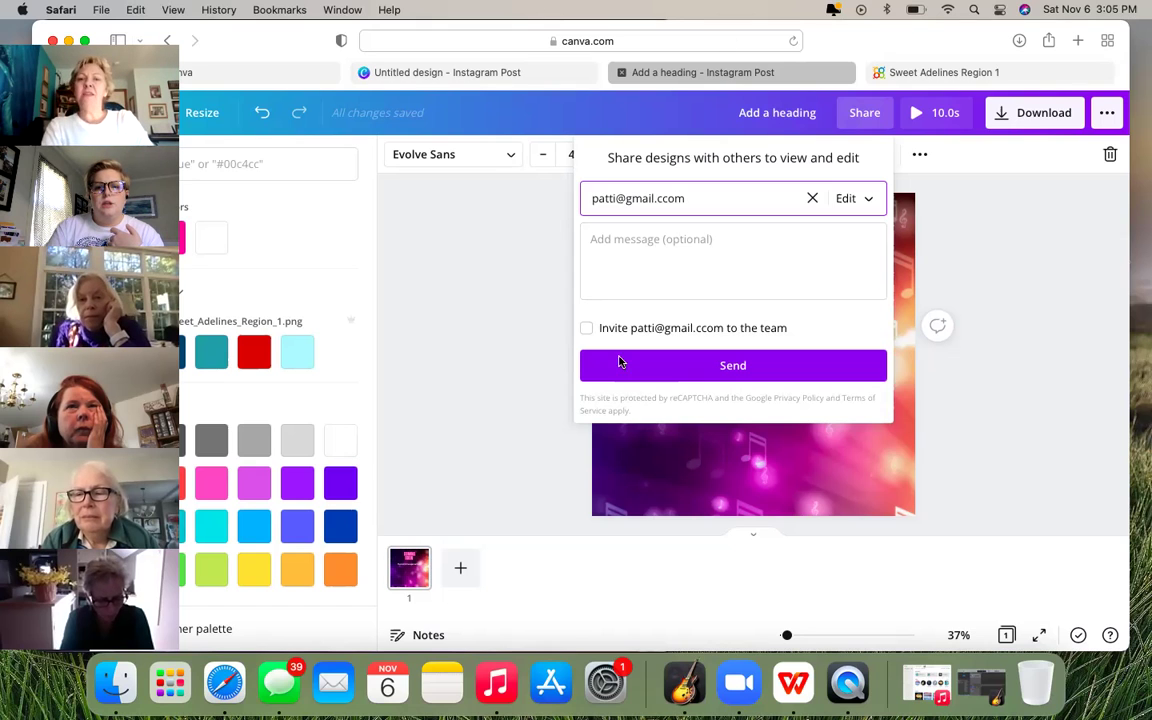
pyautogui.moveTo(1037, 75)
pyautogui.press('Escape')
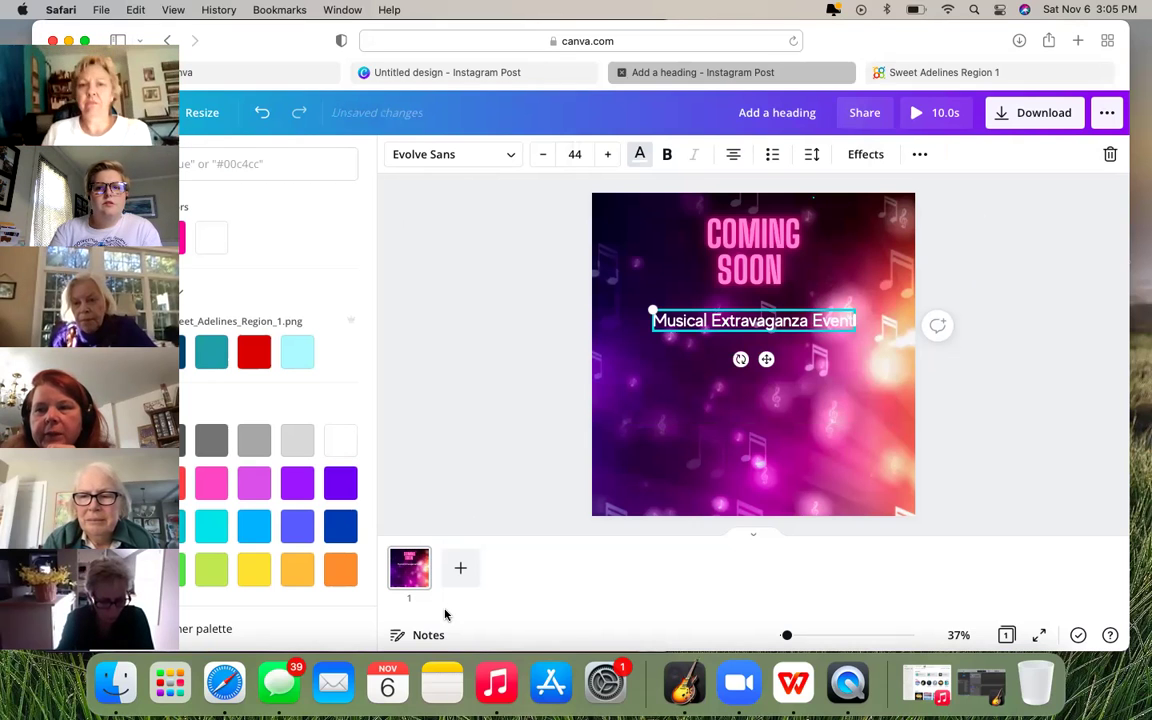
pyautogui.press('Escape')
pyautogui.press('Escape')
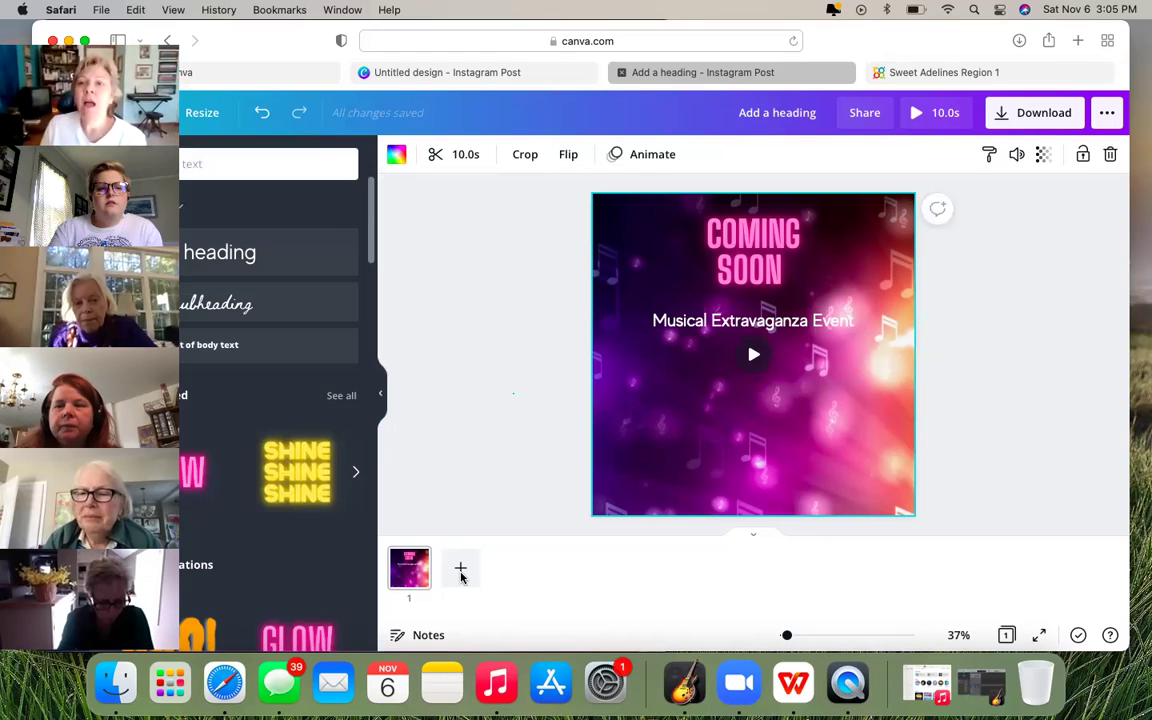
# - Deselect the background video and add a blank page 2 after the COMING SOON page
pyautogui.press('Escape')
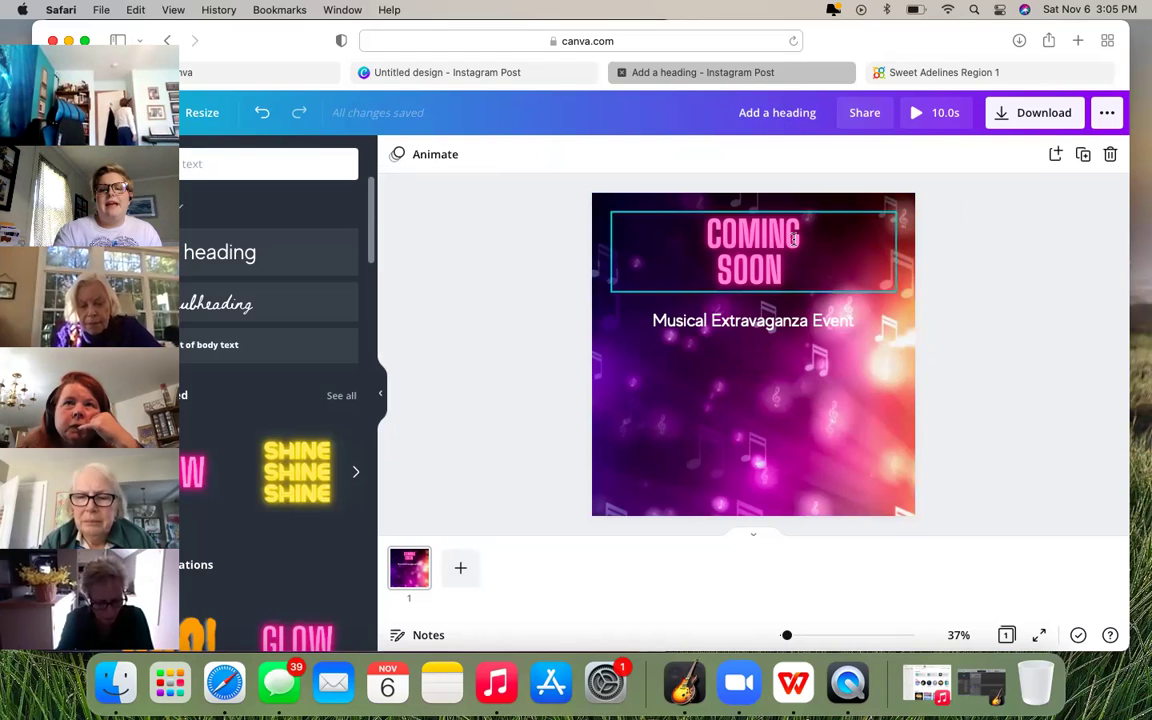
pyautogui.click(468, 567)
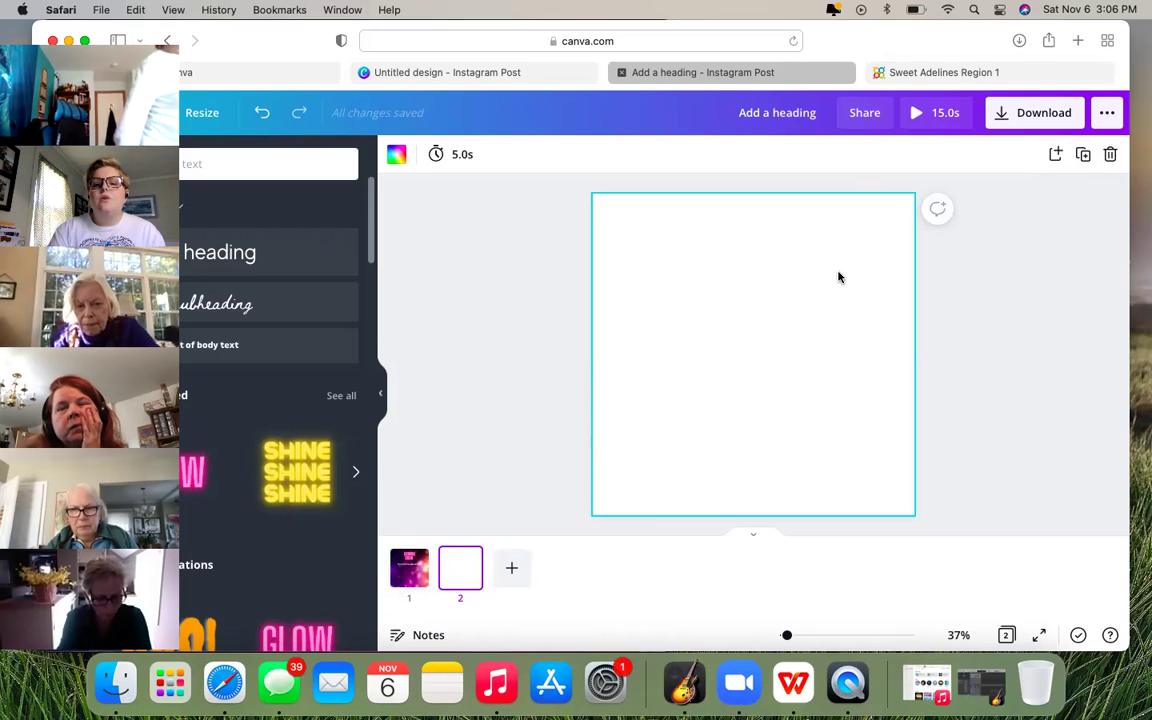
# - Return to the COMING SOON page and duplicate it, making a three-page 25-second design
pyautogui.press('BackSpace')
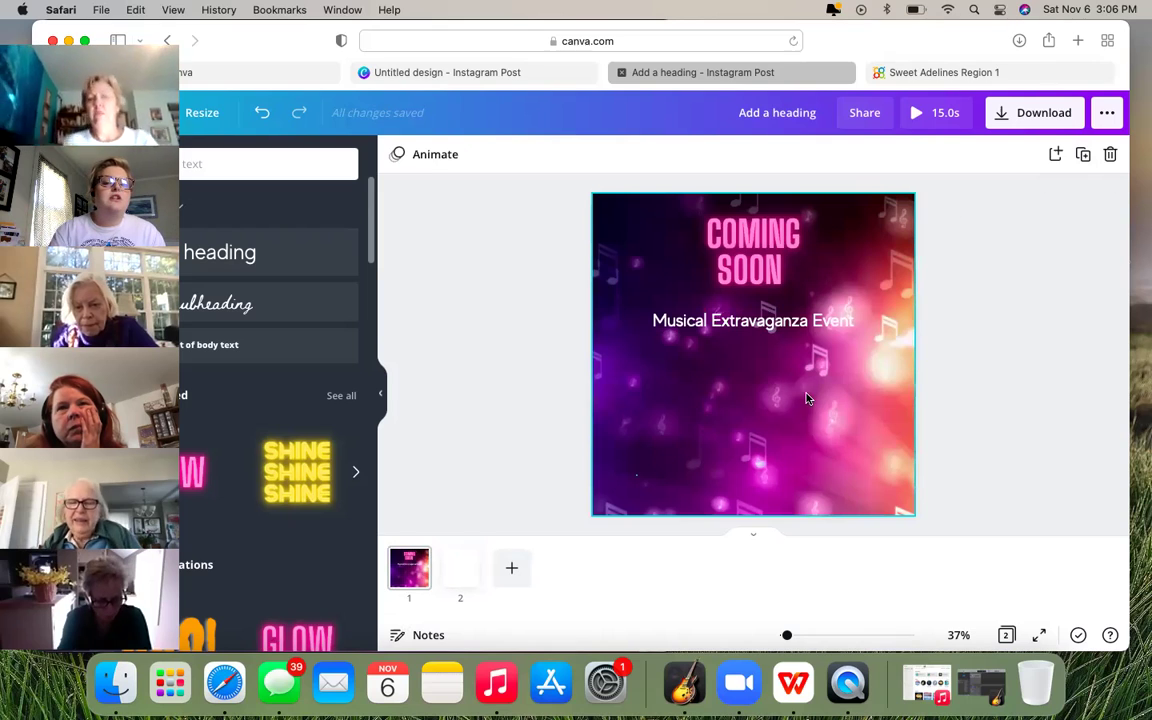
pyautogui.click(893, 380)
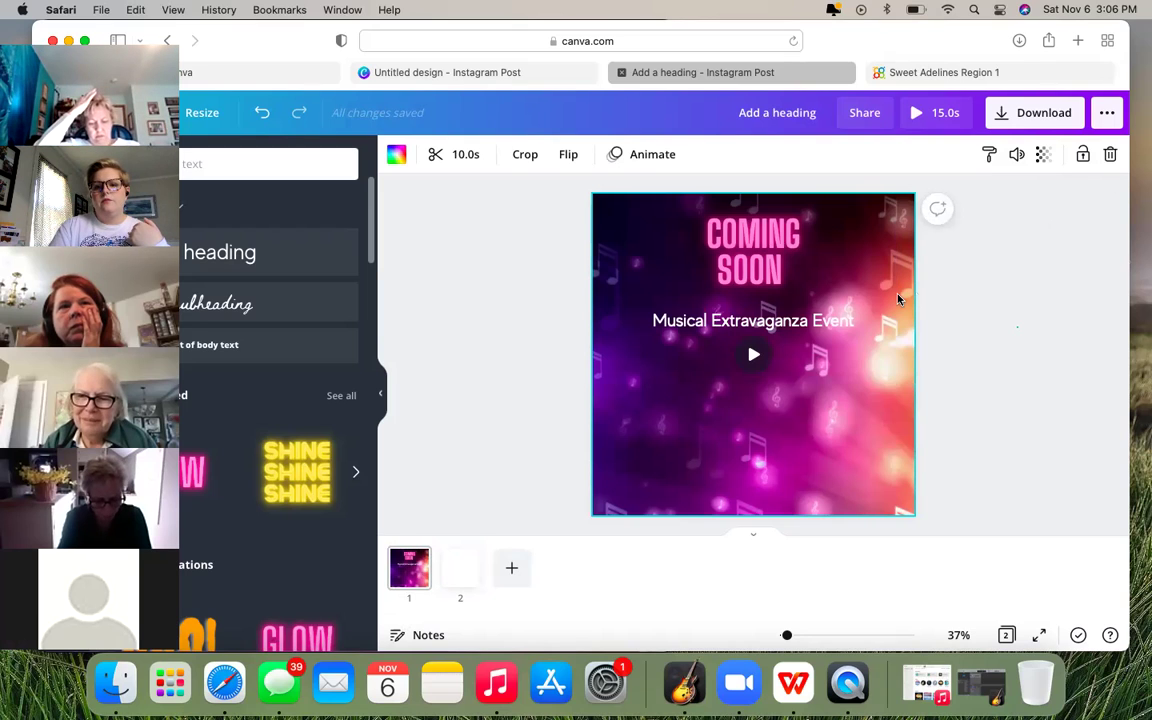
pyautogui.press('Escape')
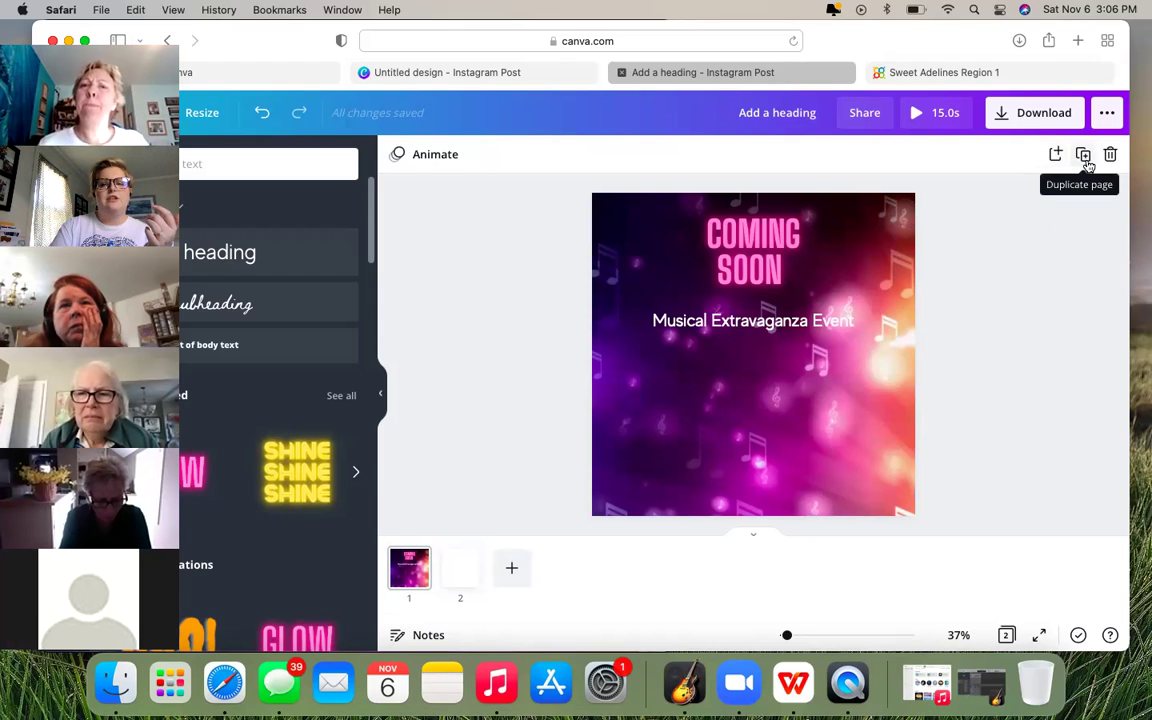
pyautogui.click(1087, 165)
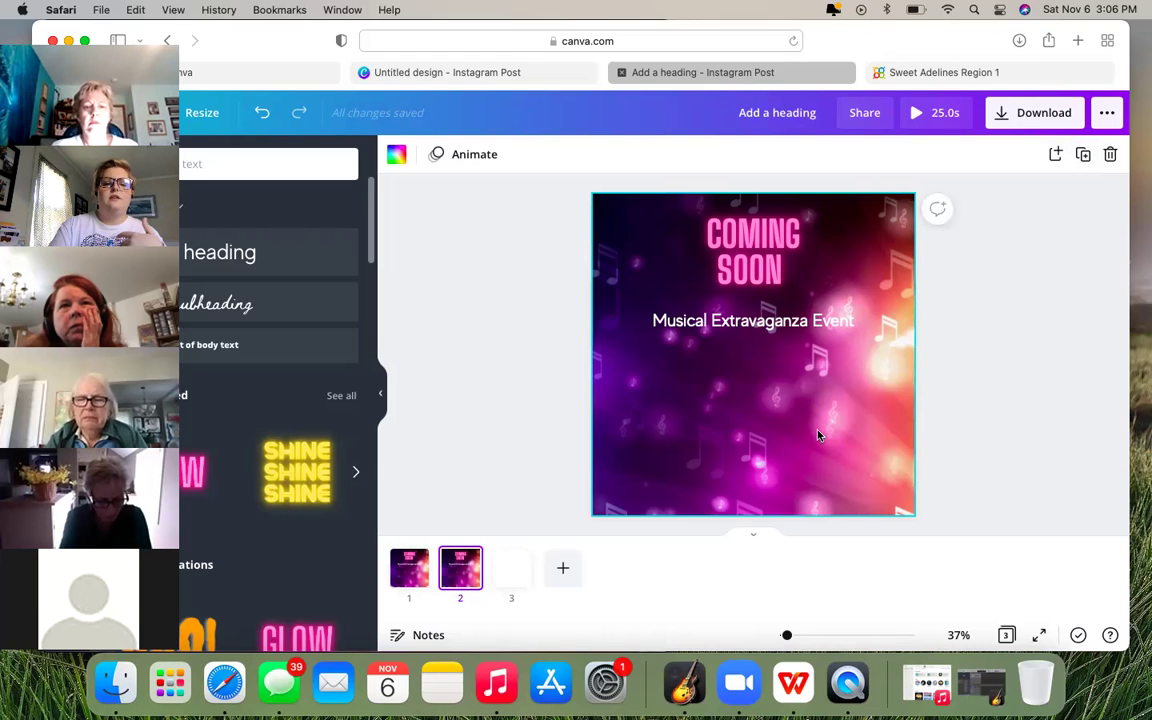
# - Delete the duplicated COMING SOON page, leaving the design plus the blank second page at 15 seconds
pyautogui.scroll(-3, 818, 435)
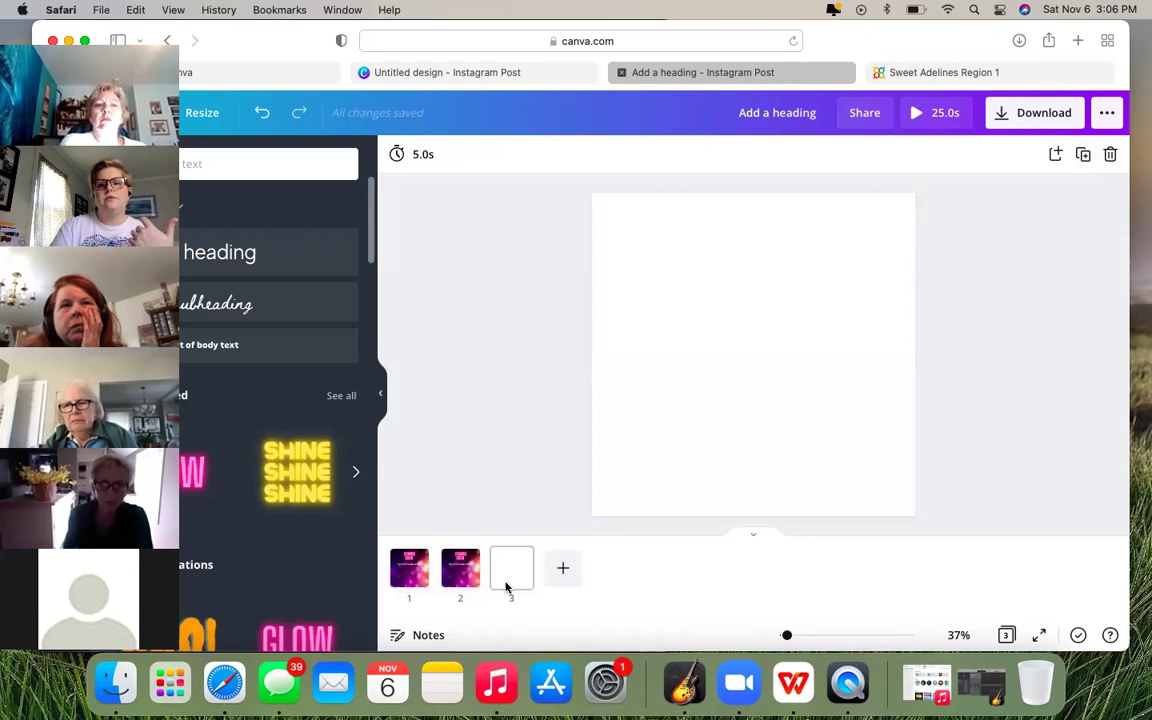
pyautogui.click(465, 582)
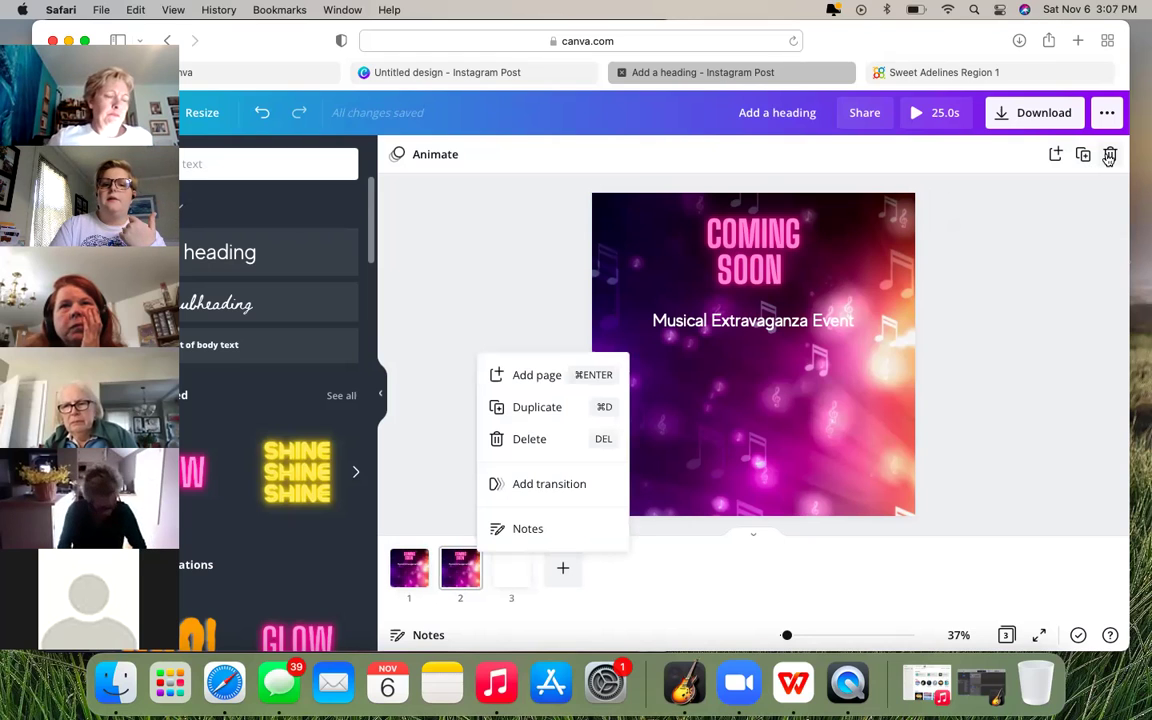
pyautogui.press('Escape')
pyautogui.click(1109, 156)
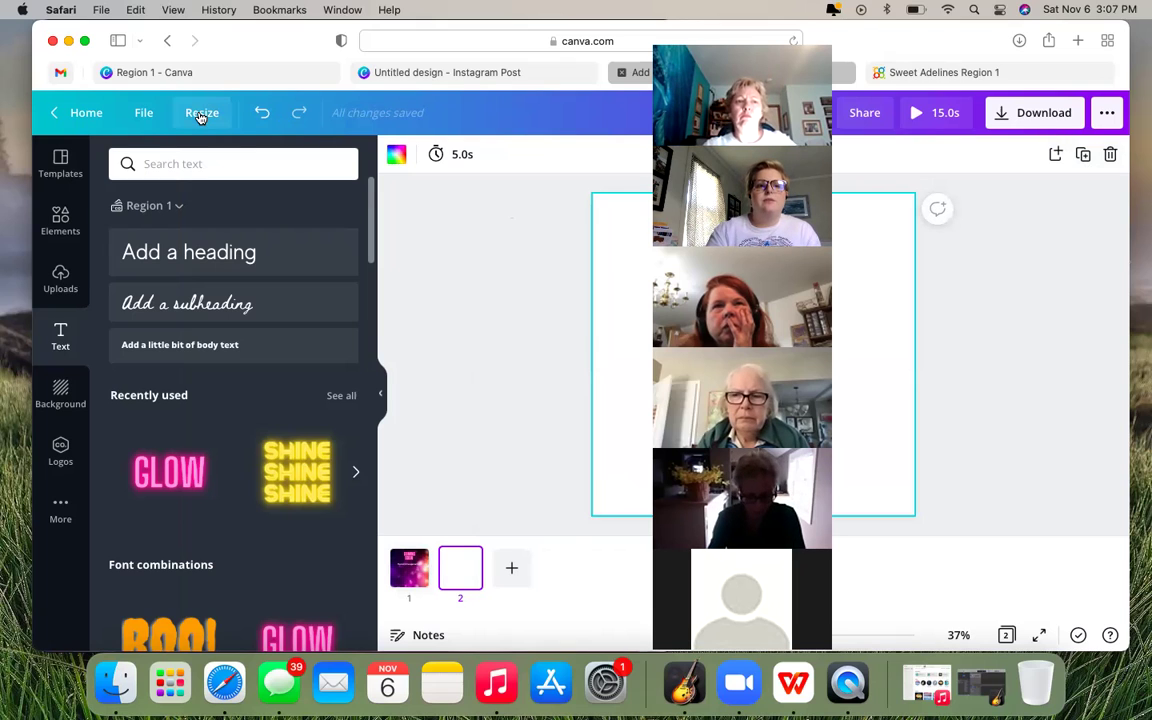
pyautogui.click(149, 121)
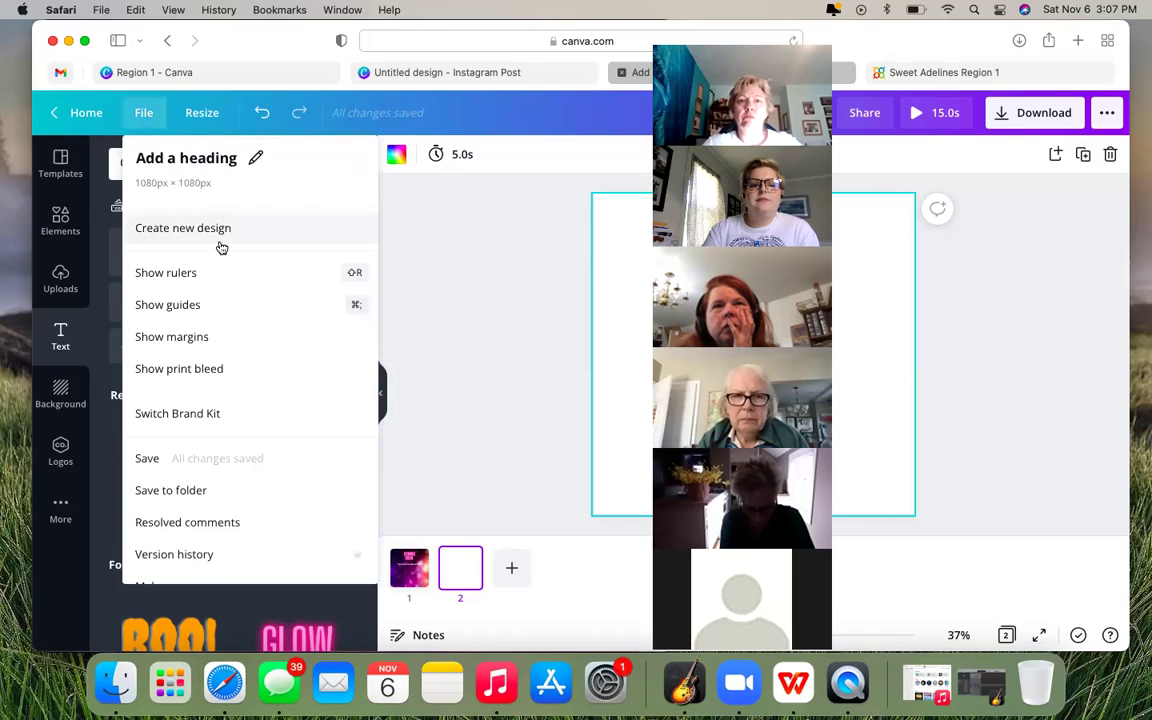
pyautogui.scroll(-1, 221, 248)
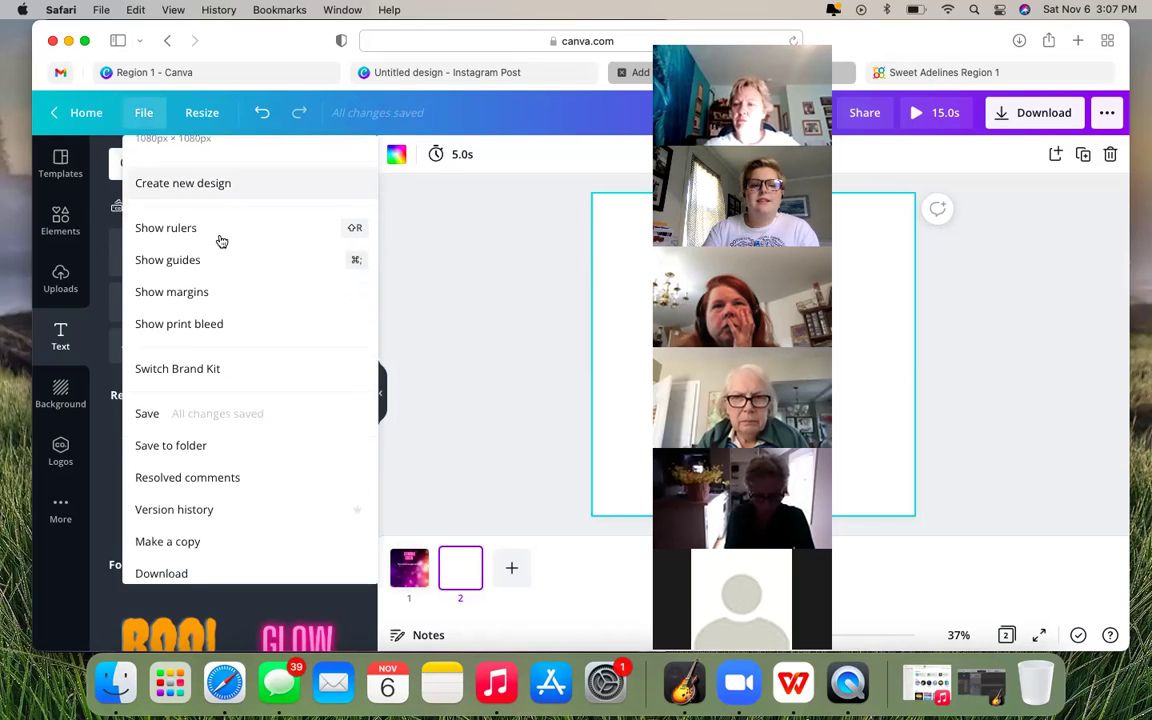
pyautogui.scroll(1, 221, 241)
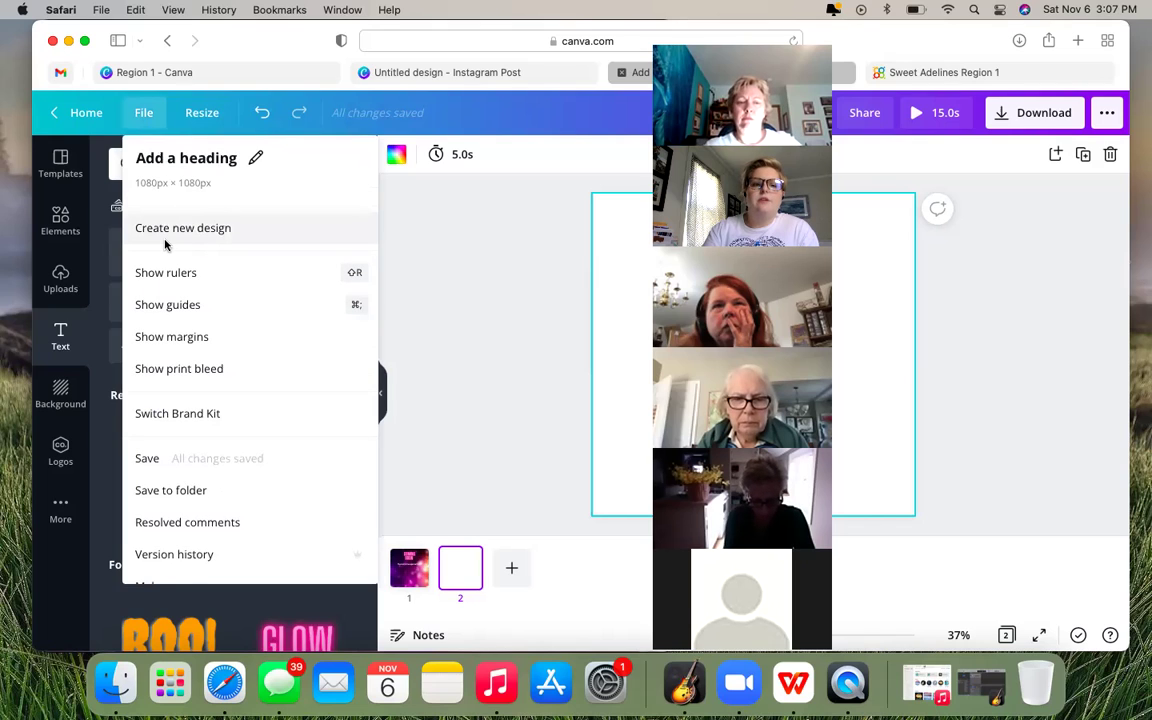
pyautogui.scroll(-1, 165, 245)
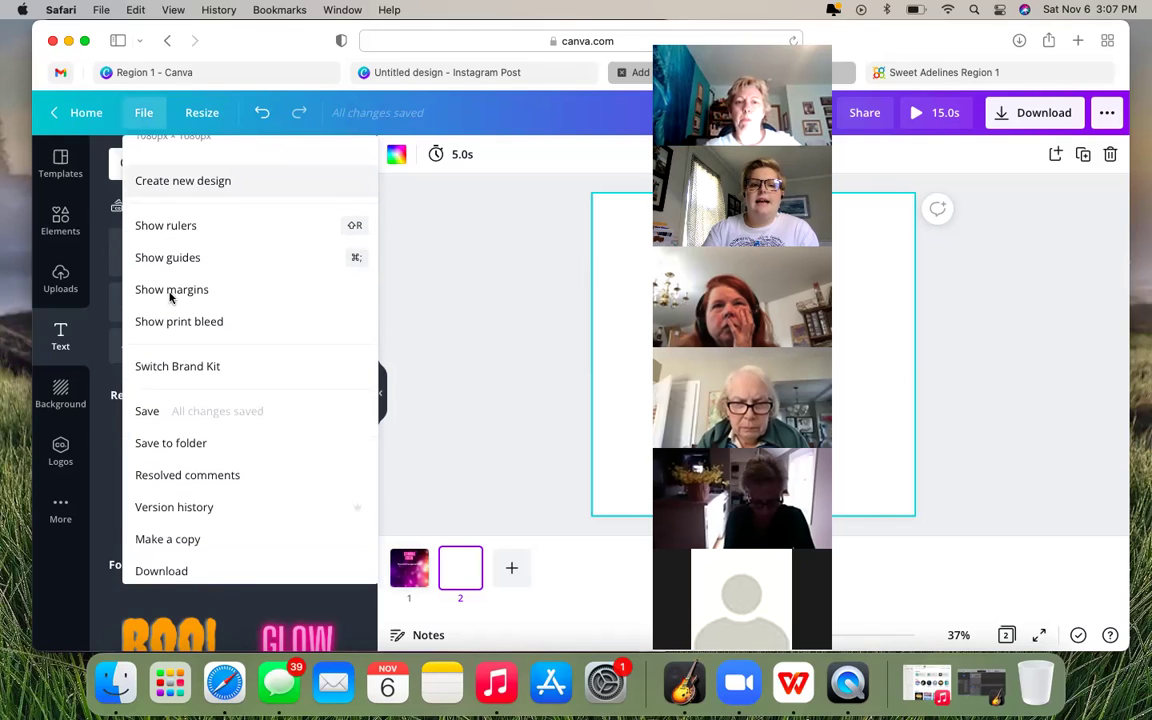
pyautogui.scroll(-1, 170, 296)
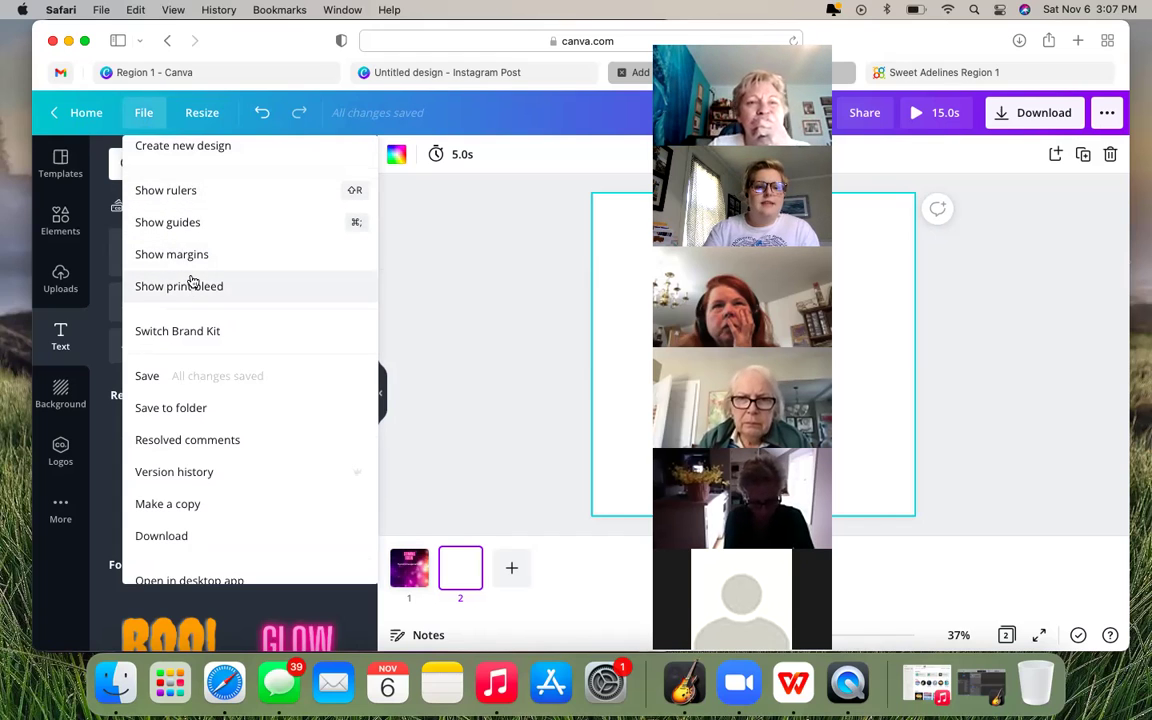
pyautogui.scroll(-2, 193, 282)
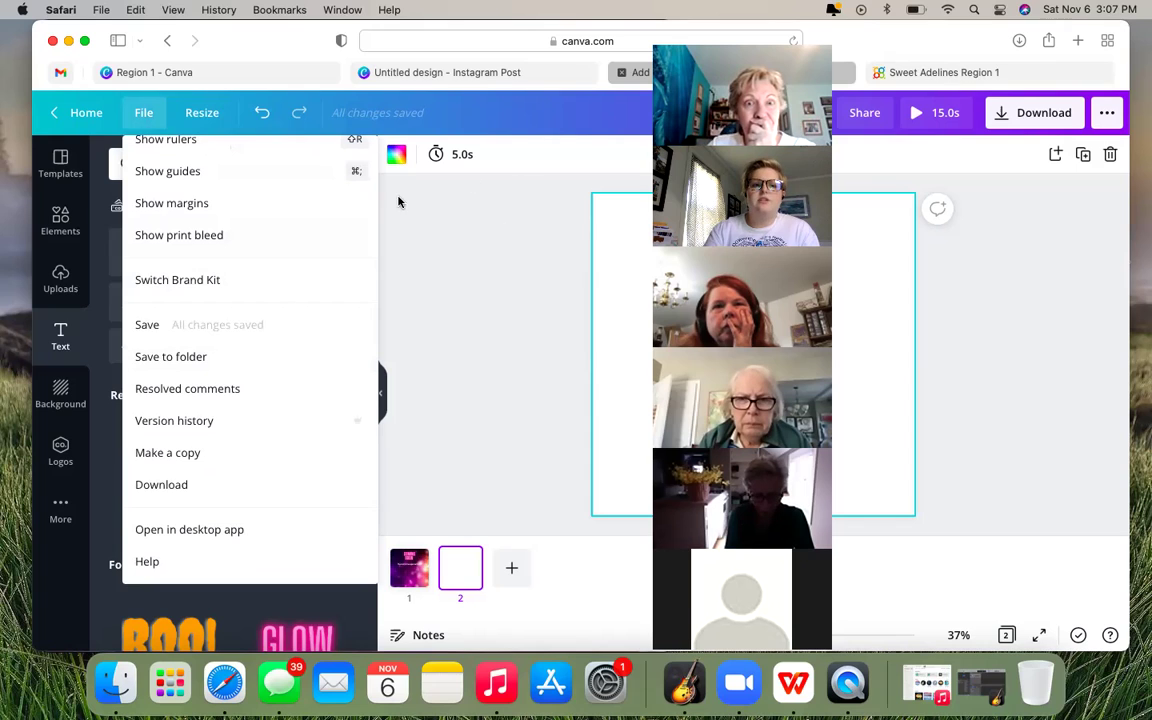
pyautogui.click(146, 119)
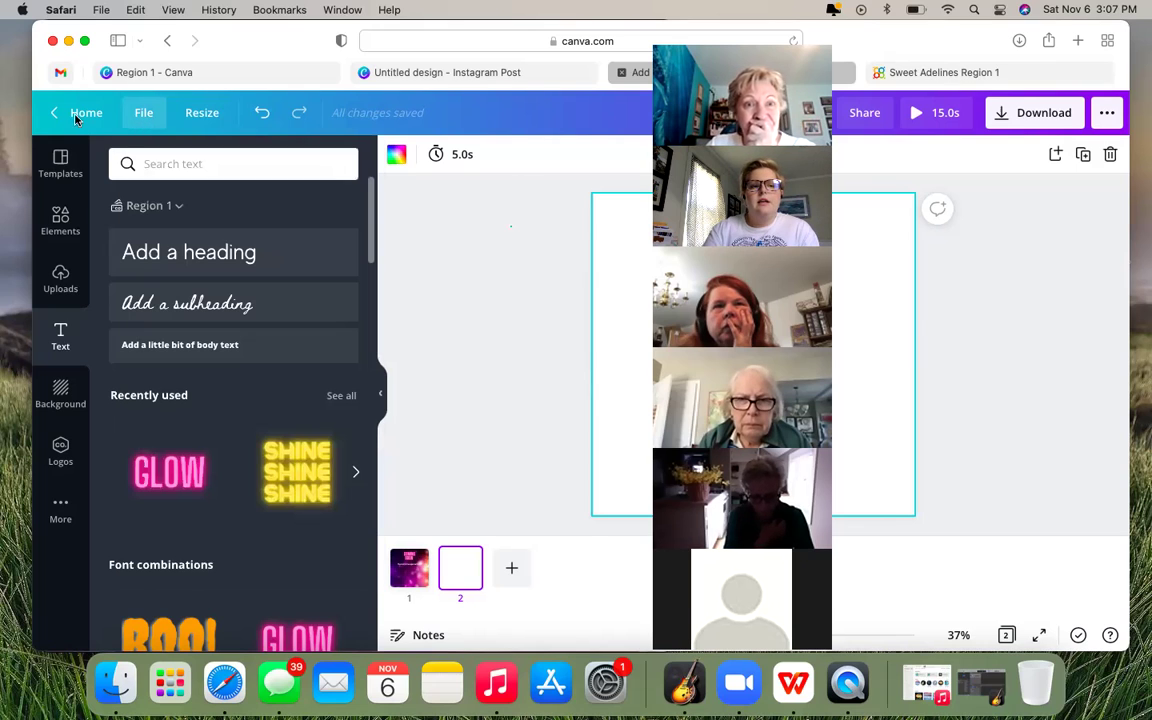
# - Exit the editor to Canva's home page with its Video, Instagram Post and Poster options, then move focus off the browser
pyautogui.hotkey('ctrl', 'v')
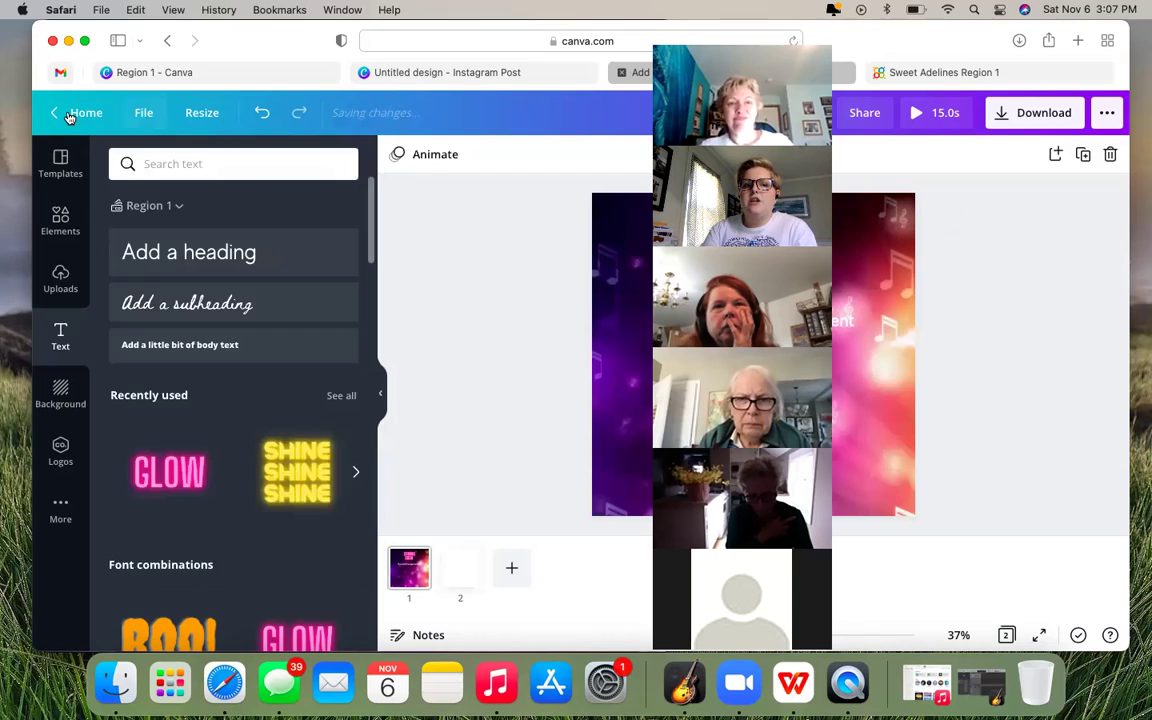
pyautogui.click(55, 116)
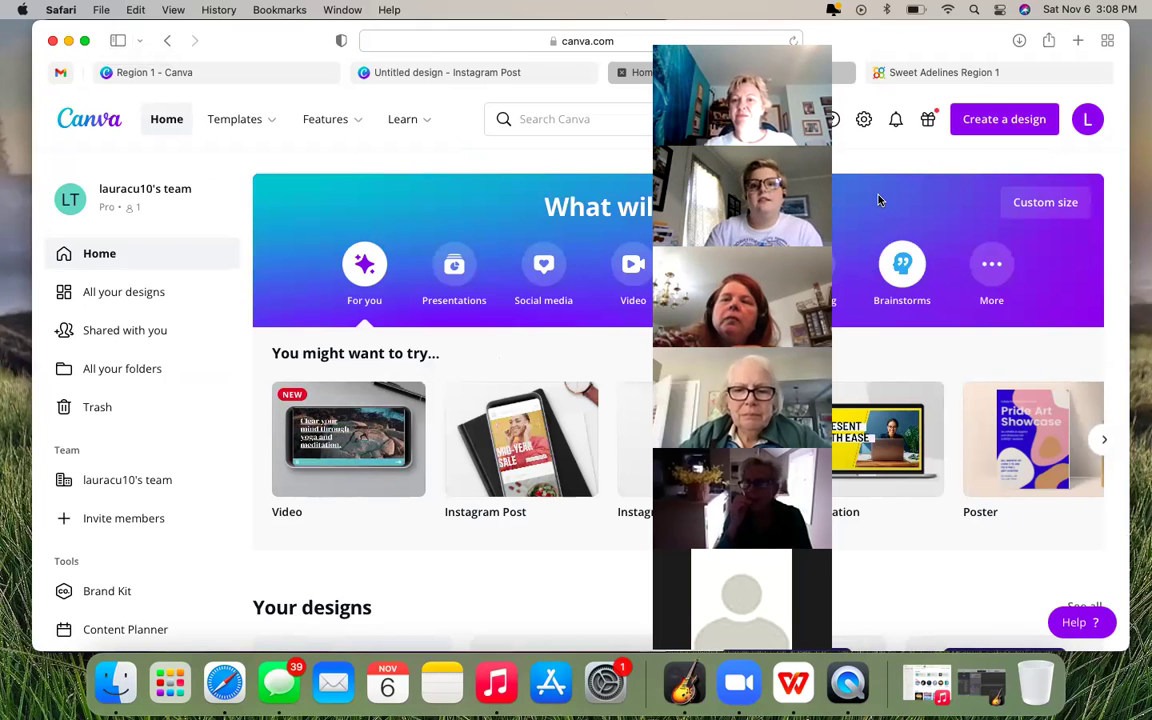
pyautogui.click(1141, 165)
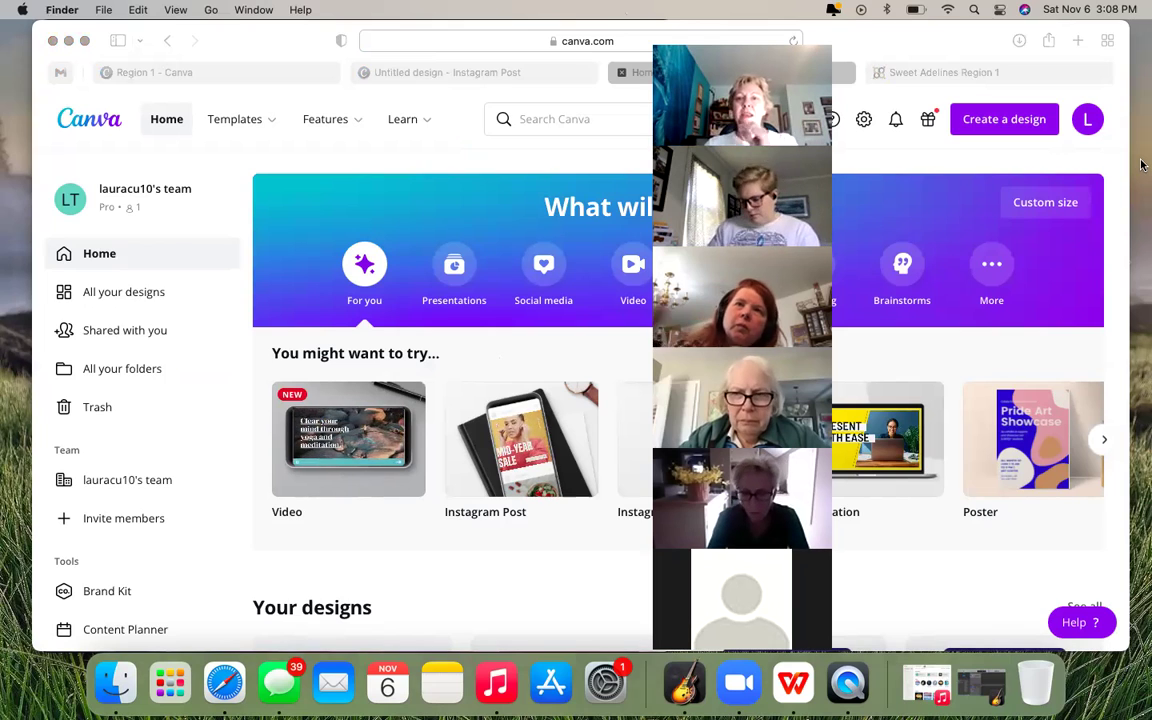